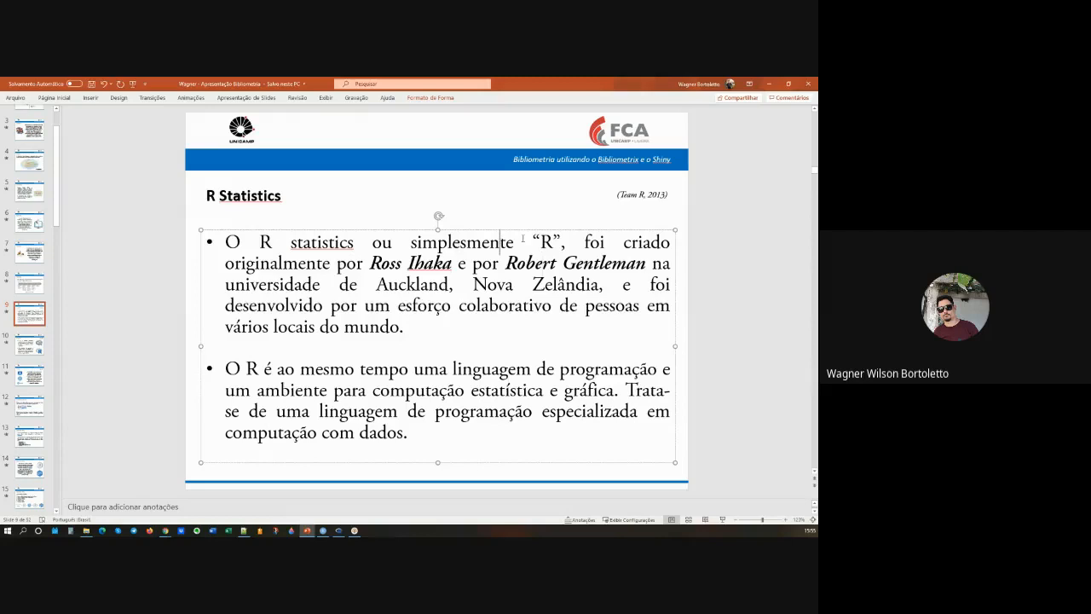
Step: Read through the R Statistics slide on the origin of R and its role as a language and statistical computing environment
double_click(546, 242)
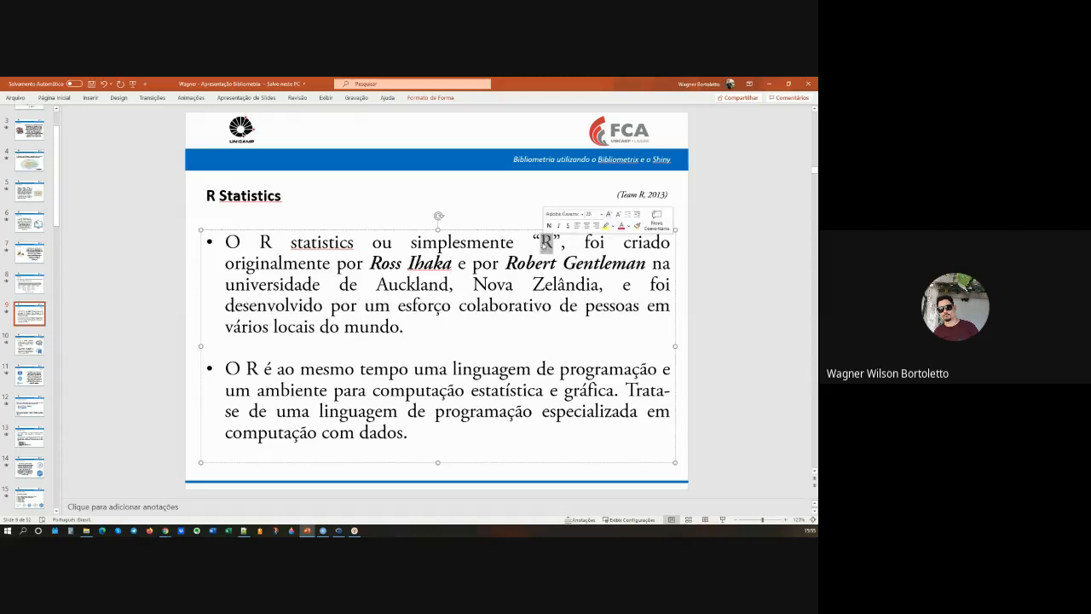
click(534, 263)
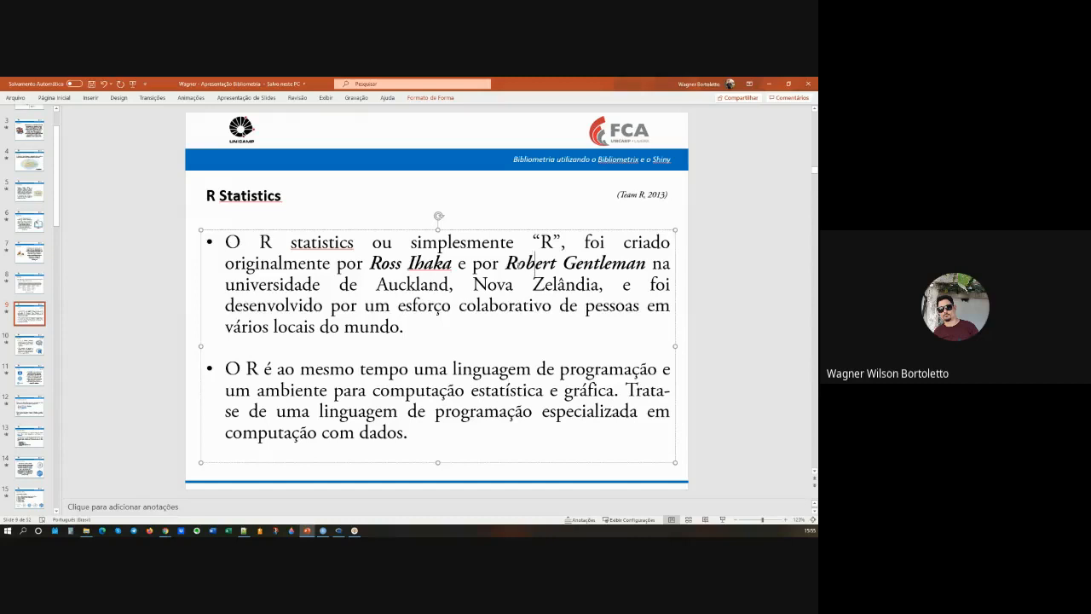
click(406, 350)
click(608, 368)
drag(373, 392, 550, 392)
click(579, 391)
Step: Go to slide 10 and read how R is extended with packages distributed through CRAN
click(29, 344)
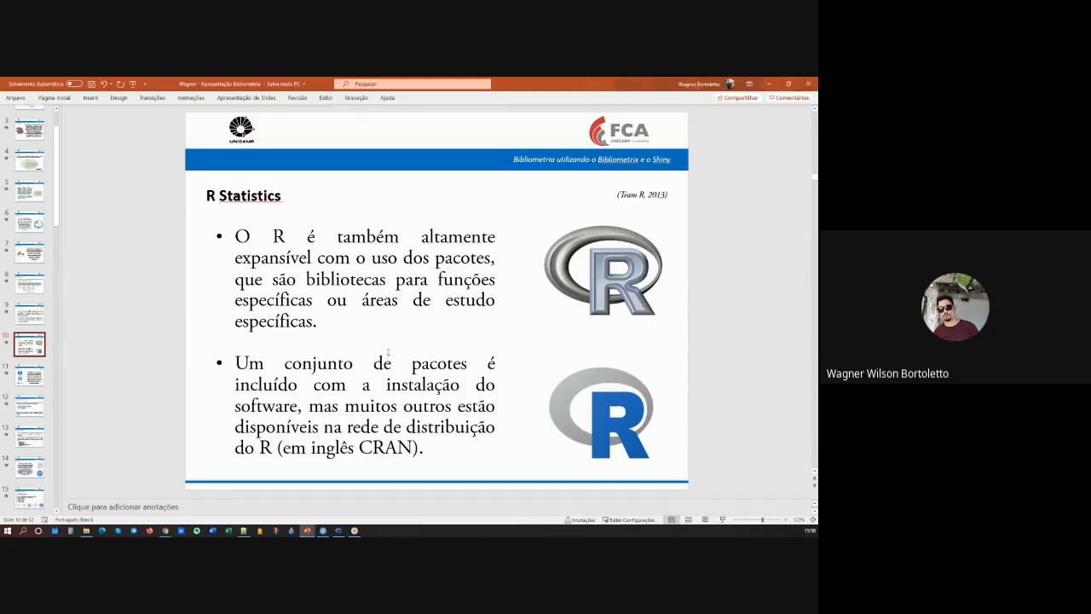
click(474, 363)
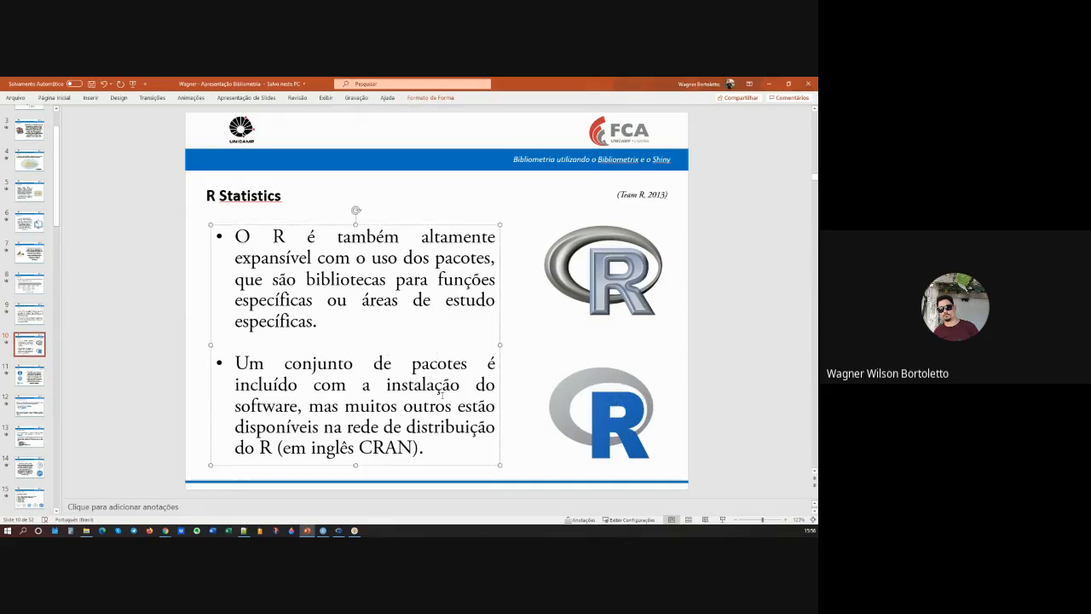
double_click(392, 447)
click(369, 391)
Step: Switch to the R GUI and enlarge its console window
click(340, 530)
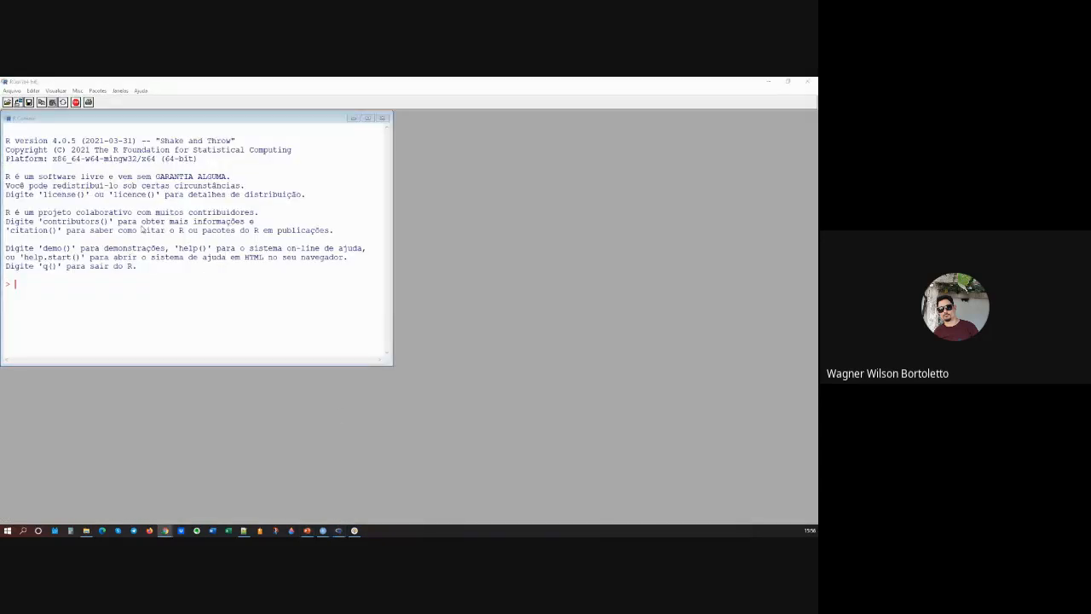
click(262, 90)
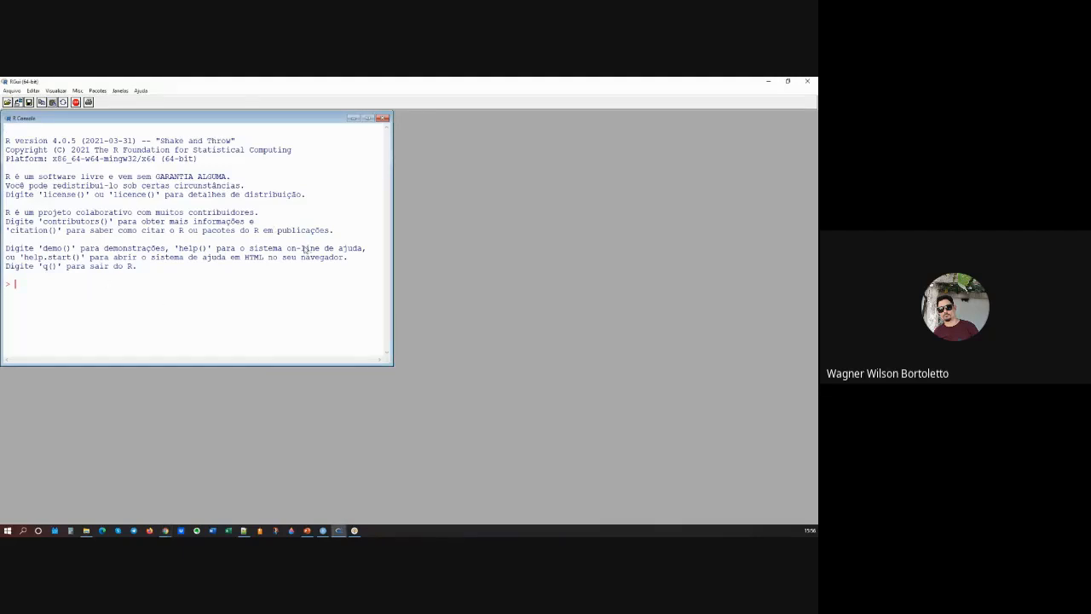
drag(392, 364, 495, 404)
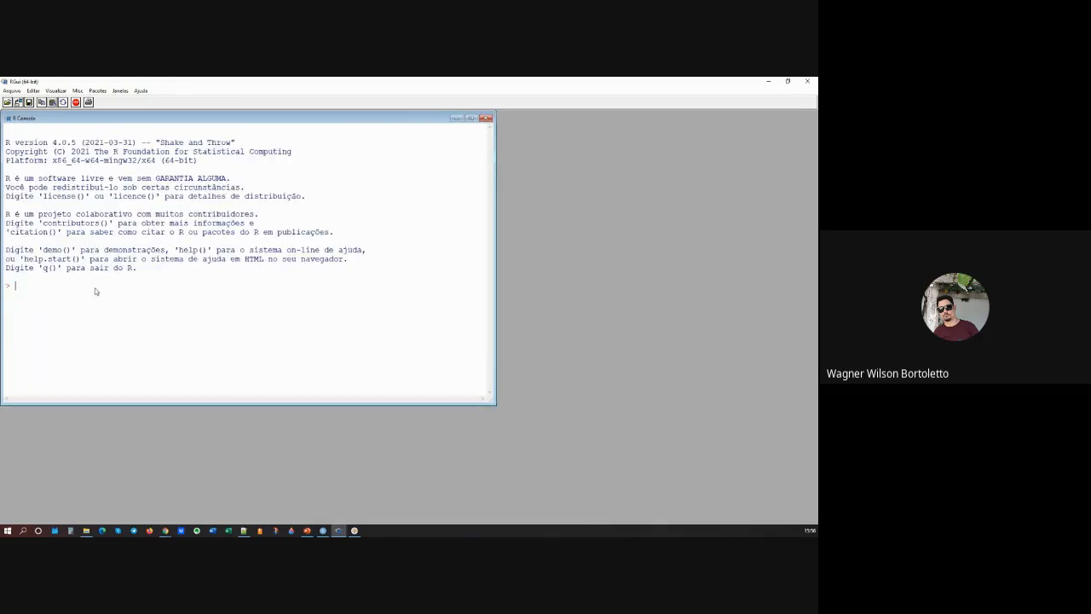
text(a = 30)
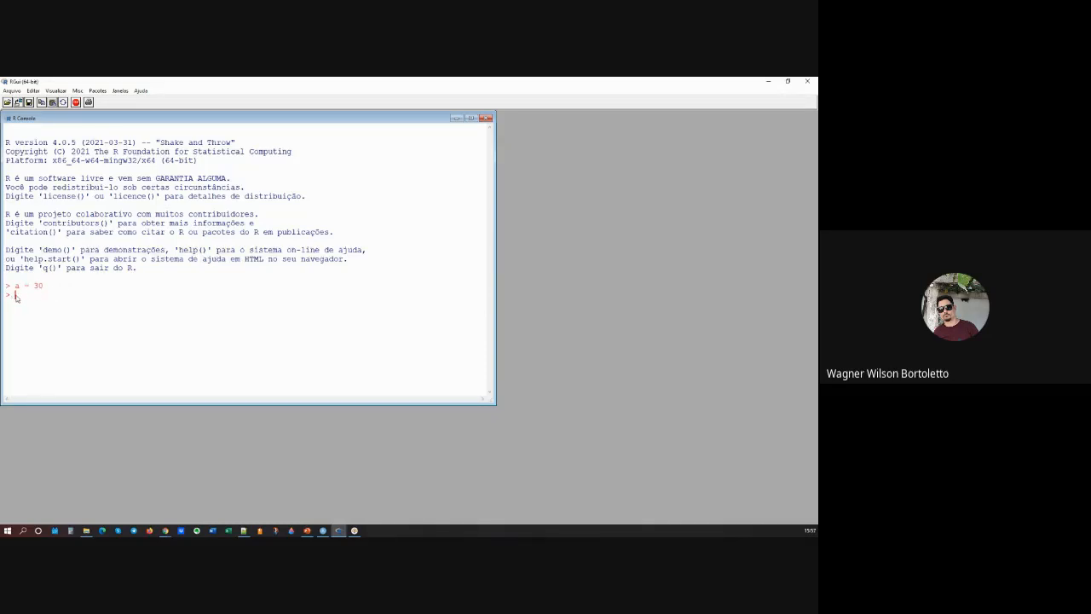
Step: Assign 30 to the variable a in the R console and print its value
text(a)
key(Return)
Step: Assign 30 to the variable b in the R console
text(b)
key(alt+minus)
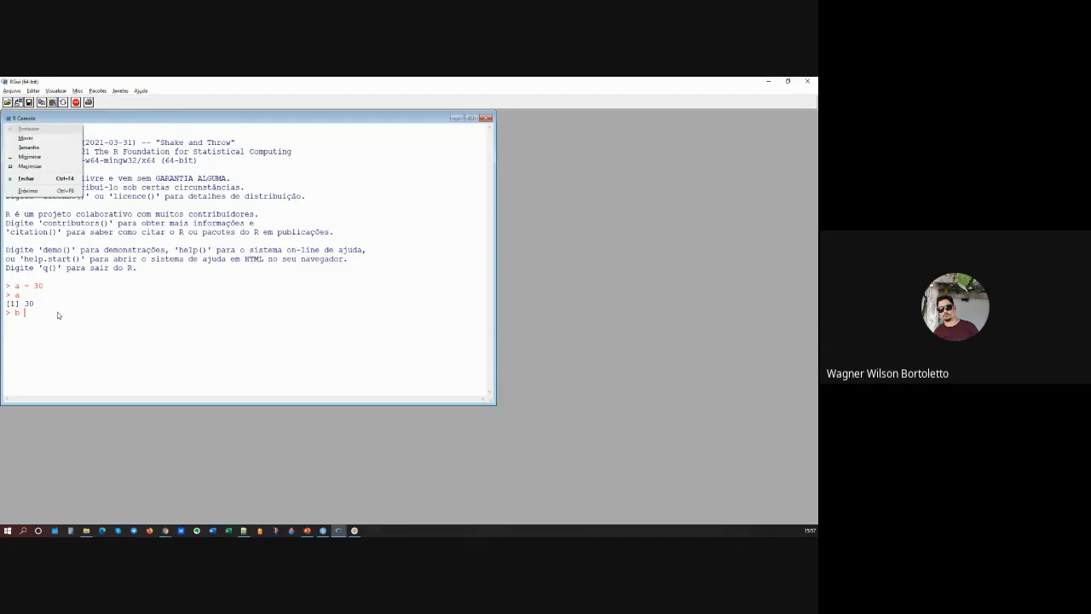
key(Escape)
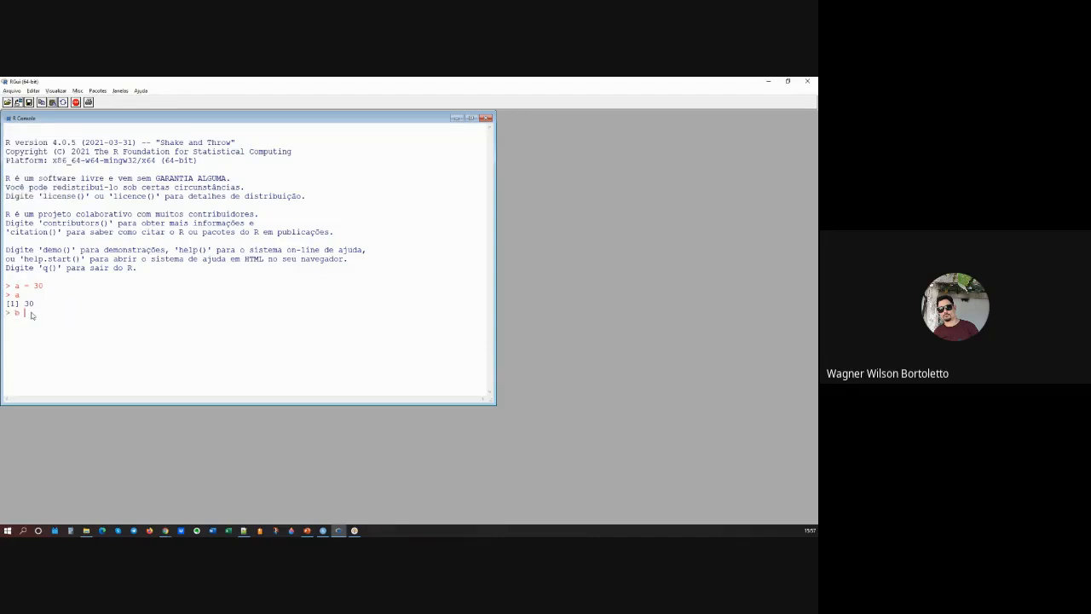
text(= 30)
key(Return)
Step: Calculate a + b in the R console
text(a = b)
key(BackSpace)
key(BackSpace)
key(BackSpace)
text(+ b)
key(Return)
Step: Minimize the R GUI to return to PowerPoint and show slide 11 about R Studio
click(769, 81)
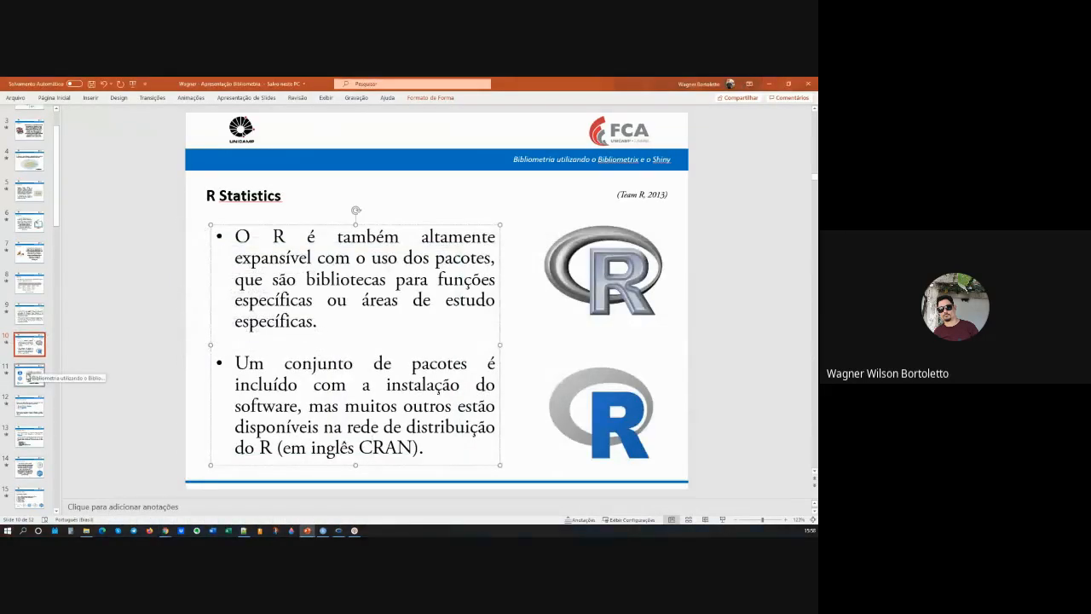
click(28, 376)
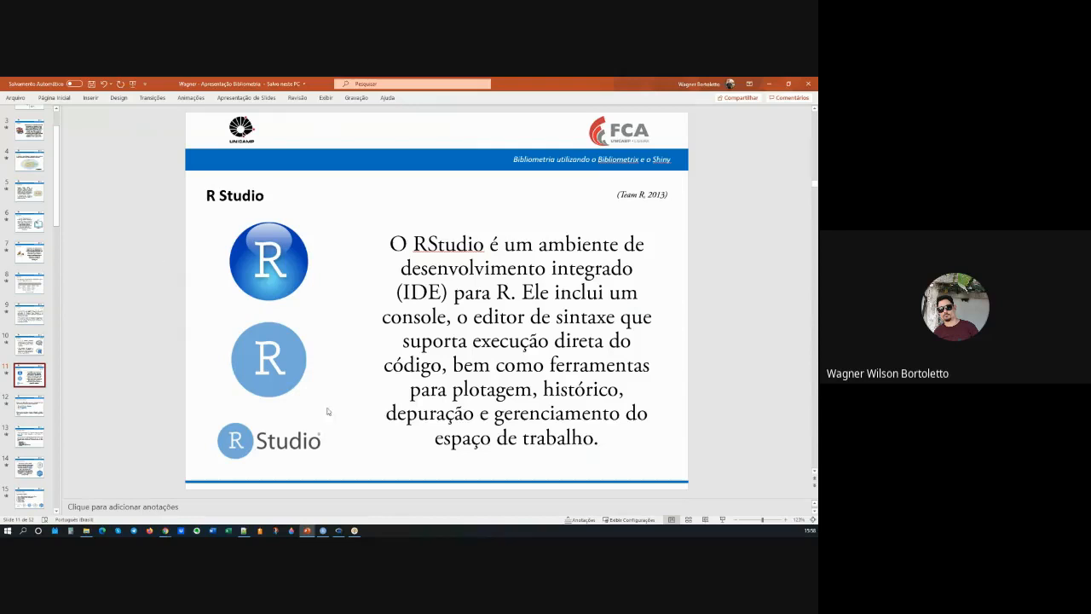
Step: Switch to RStudio and create a new blank R script
click(323, 531)
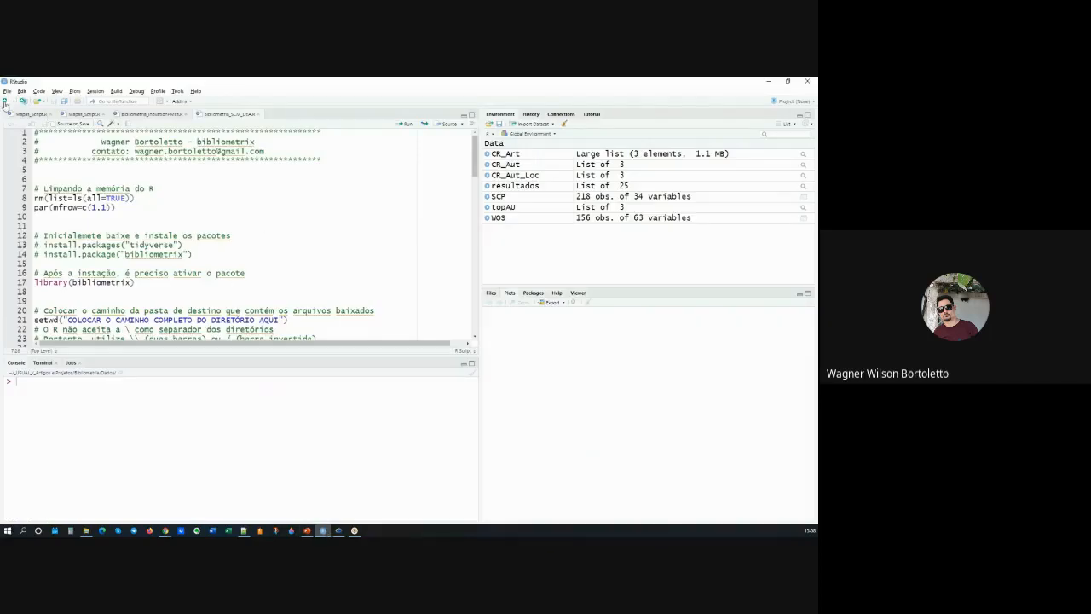
click(5, 102)
click(30, 120)
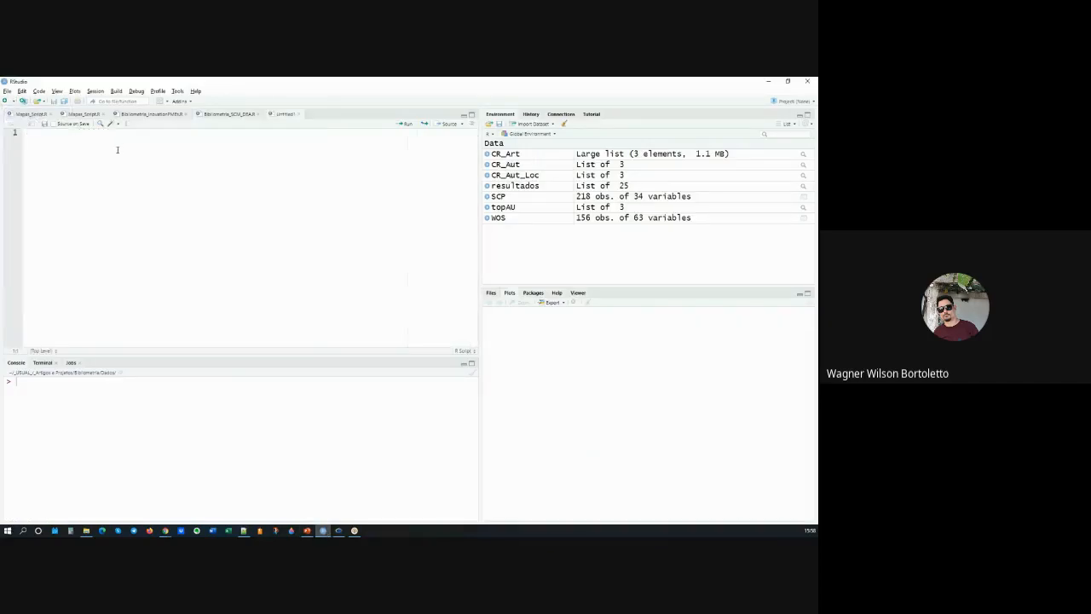
Step: Write a = 20 on line 2 of the new script and run that line
key(Return)
text(a = 20)
click(118, 141)
key(ctrl+Return)
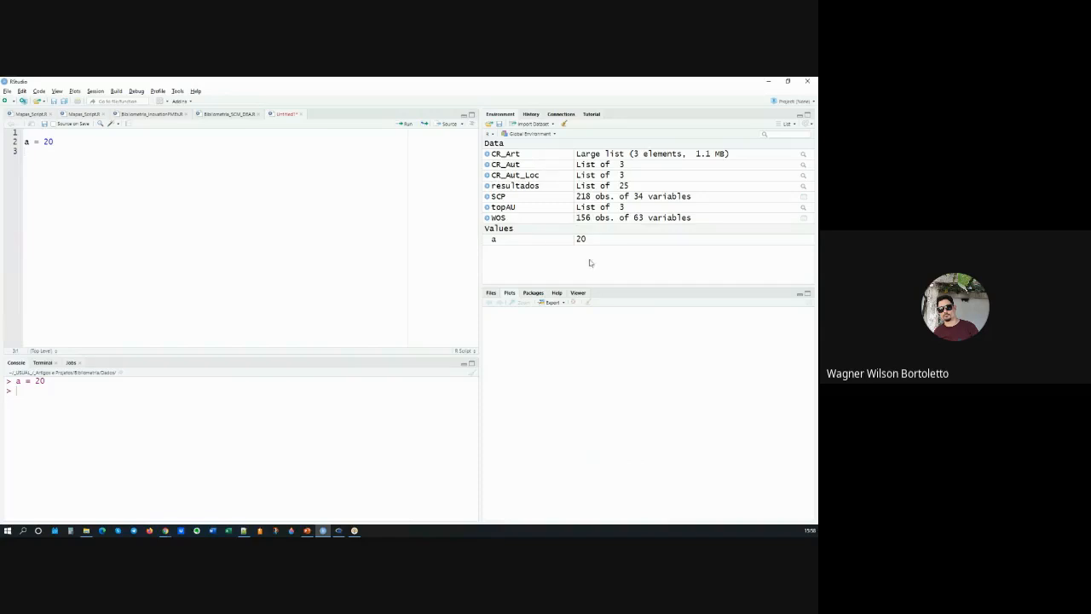
Step: Add the lines b = 30, a + b and c = a + b to the script and run each one
text(b = 30)
text(a + b)
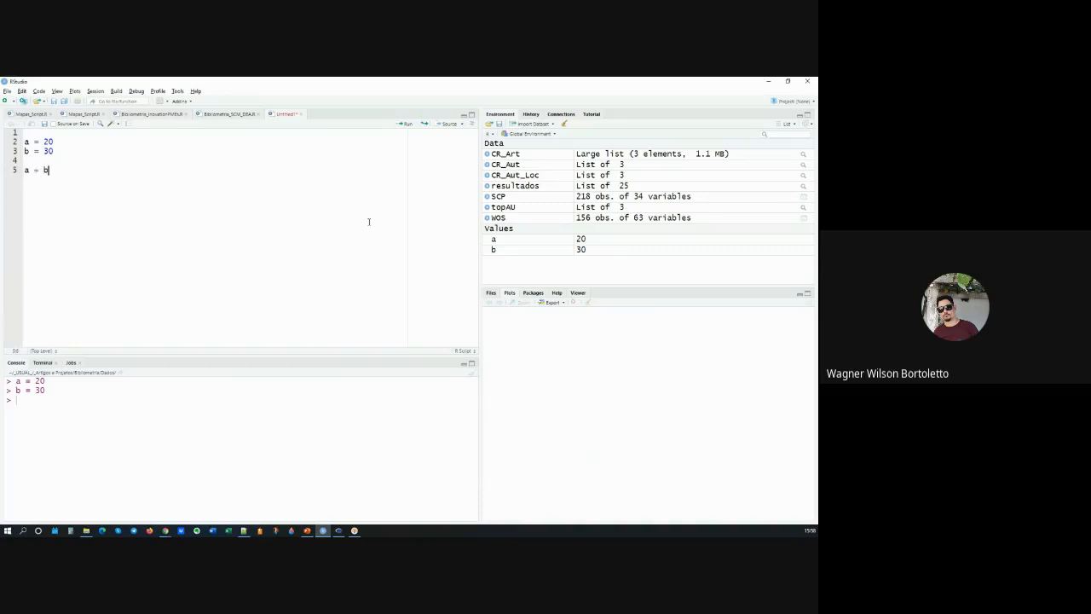
key(ctrl+Return)
text(c =)
key(ctrl+Return)
Step: Bring up the Bibliometria_SCM_DEA.R script for a look and return to the R Studio slide in PowerPoint
click(236, 114)
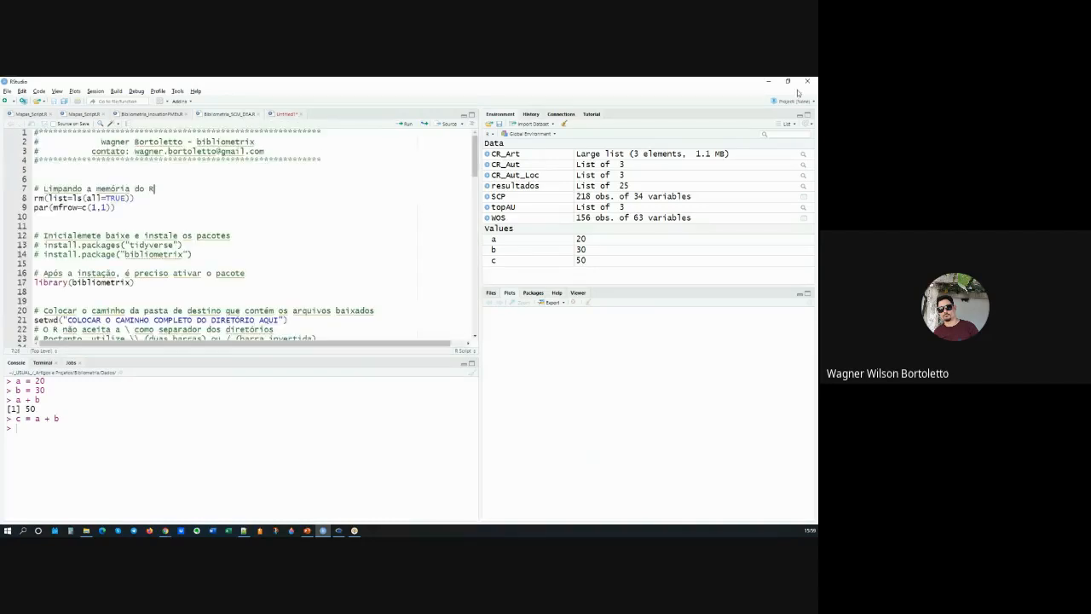
click(769, 83)
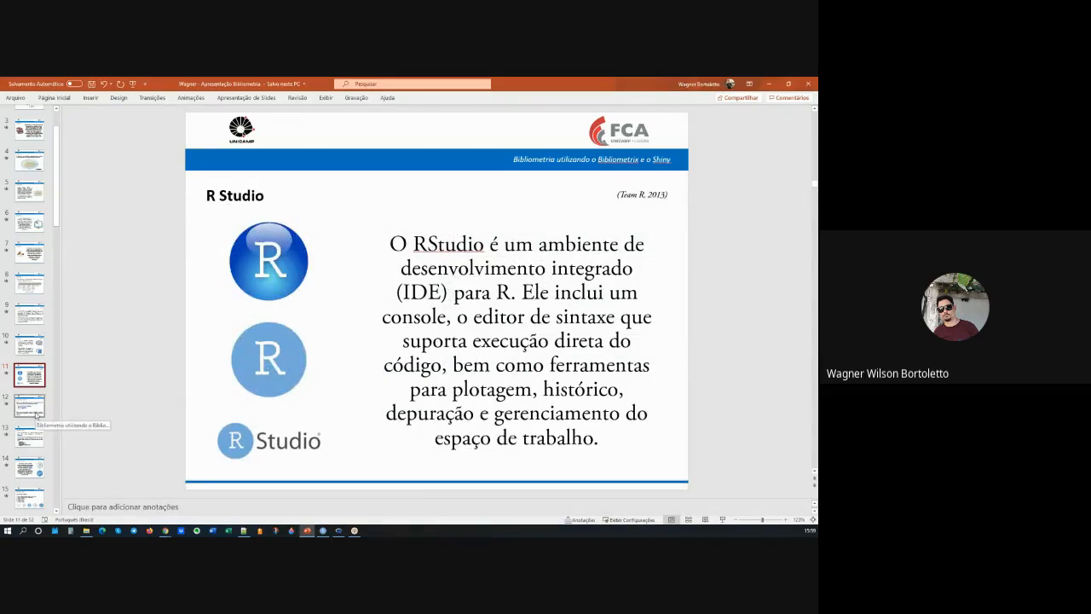
click(324, 531)
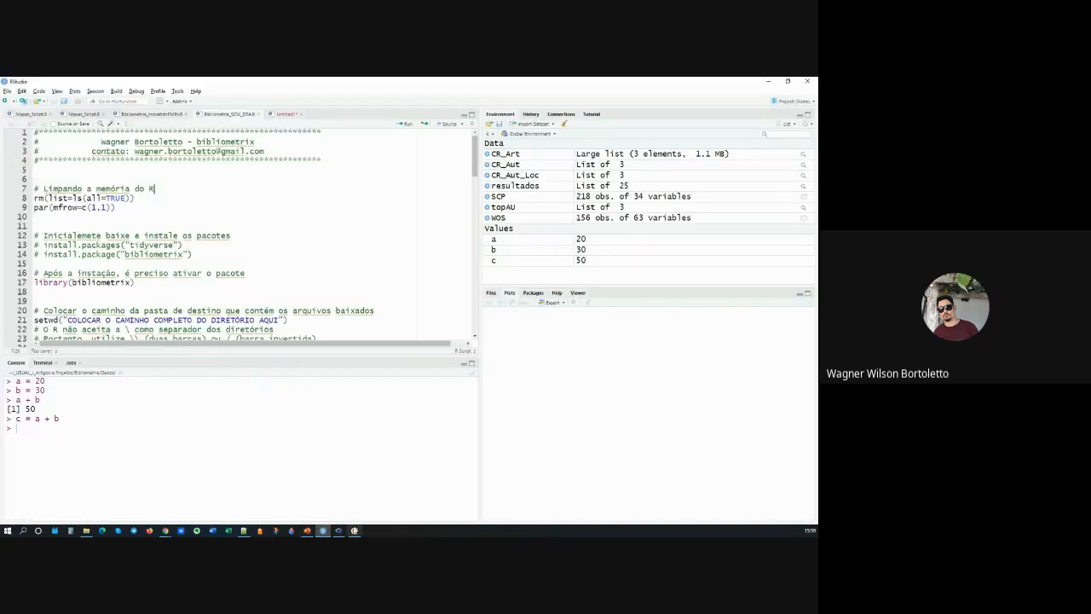
click(329, 533)
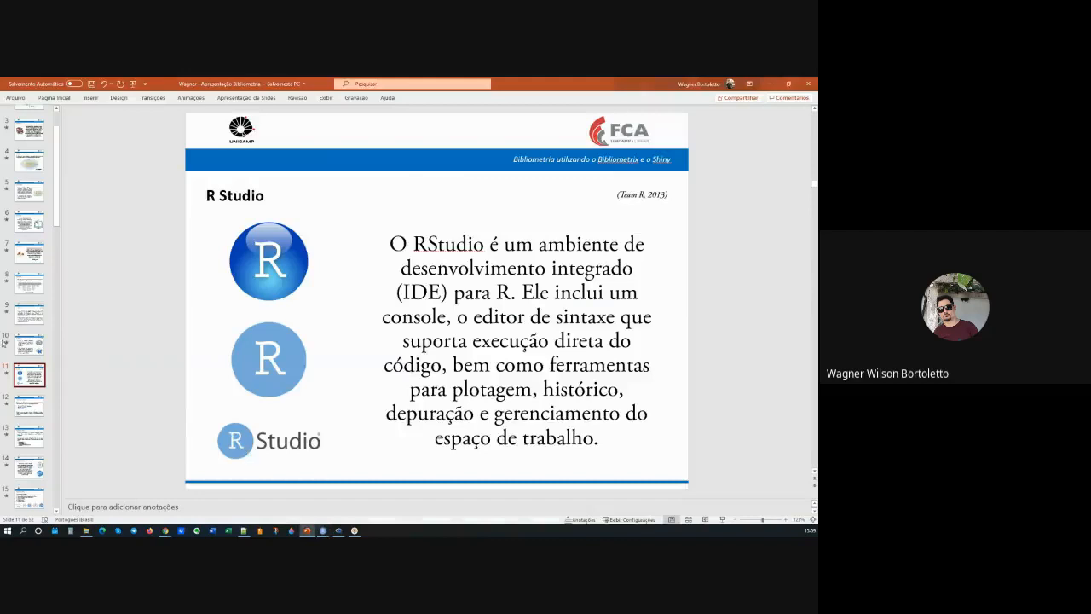
Step: Show slide 12 with the R and RStudio download links, with a brief look ahead at slide 13
click(35, 416)
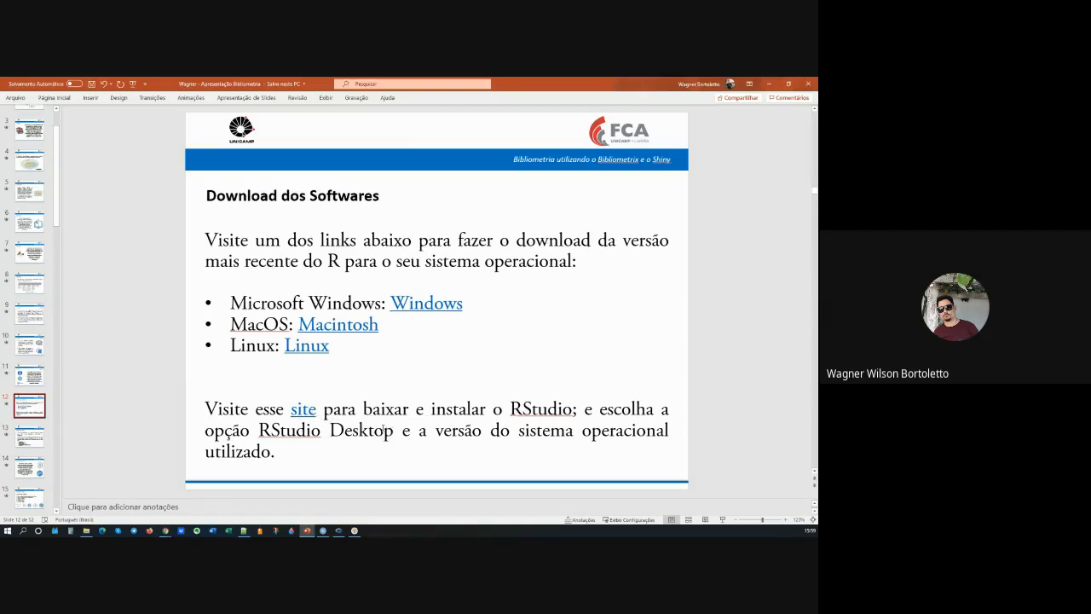
drag(58, 204, 59, 240)
click(39, 290)
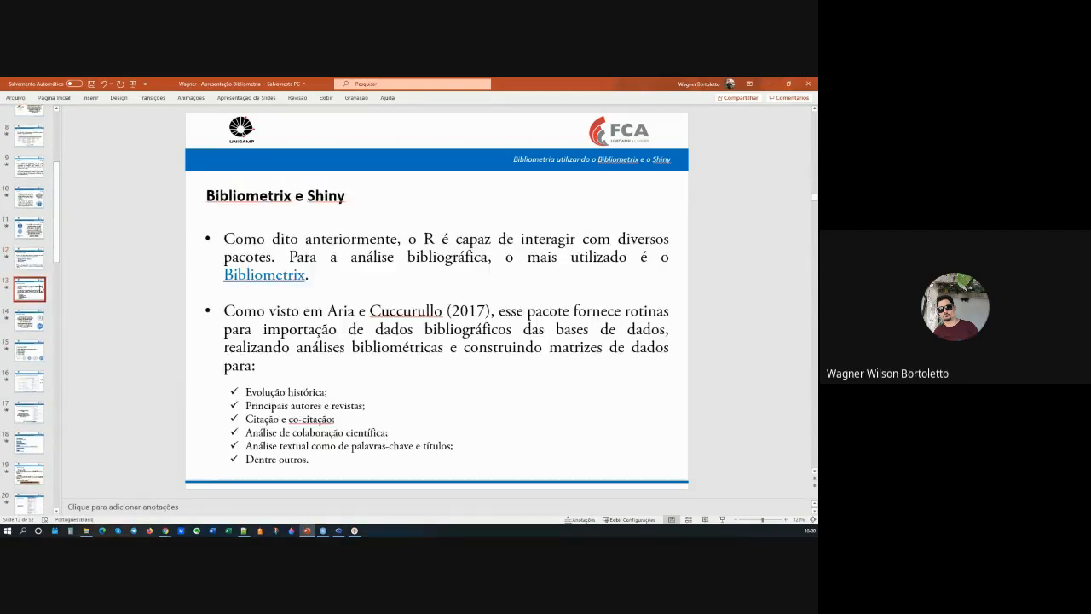
click(35, 265)
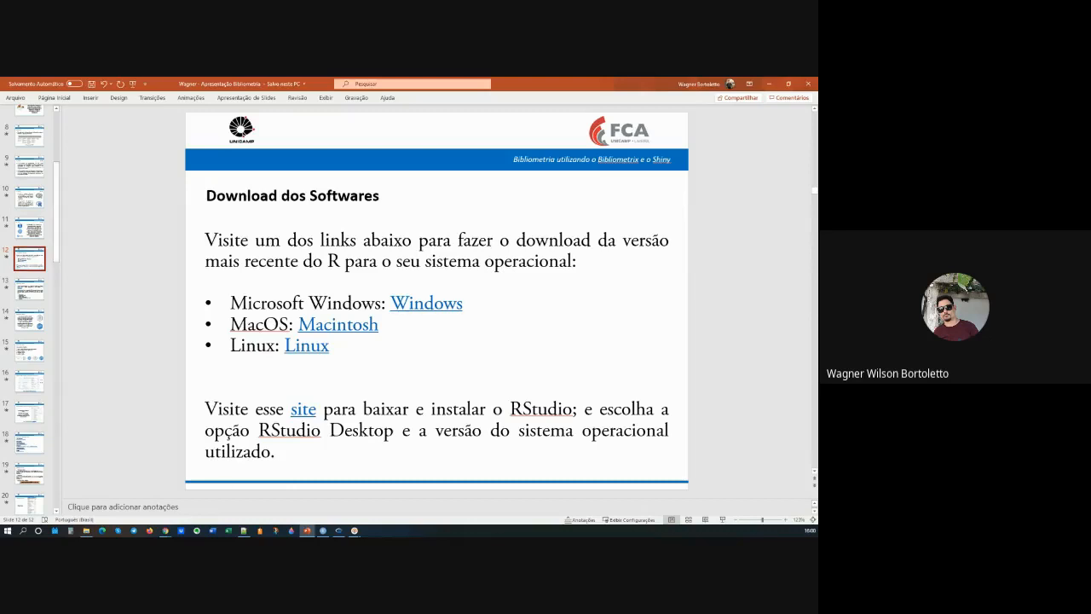
Step: Switch to RStudio for a quick look at its window and return to the software download slide in PowerPoint
click(323, 531)
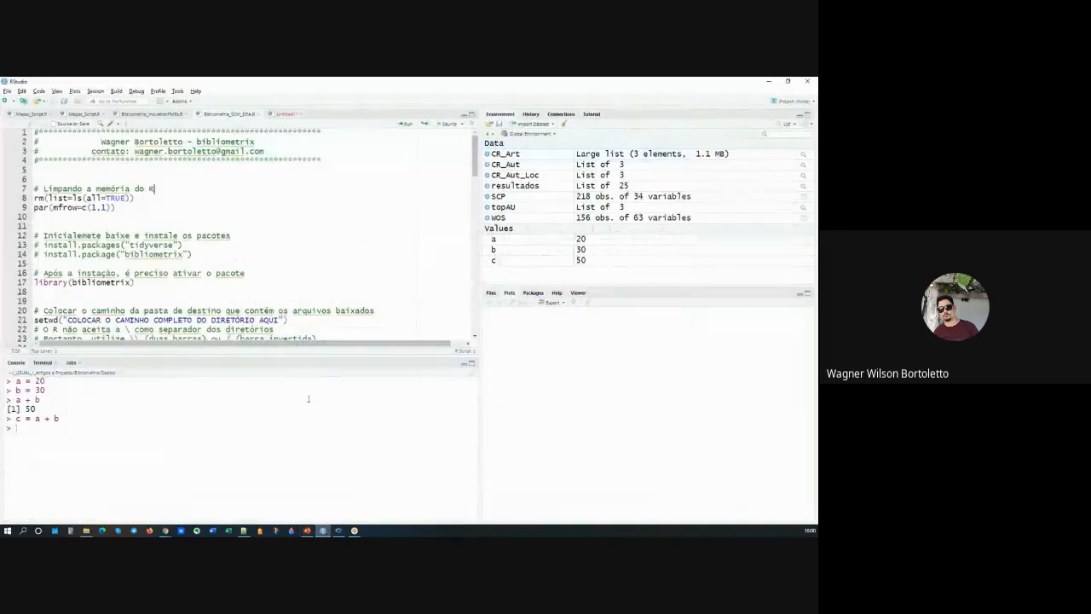
mouse_move(325, 532)
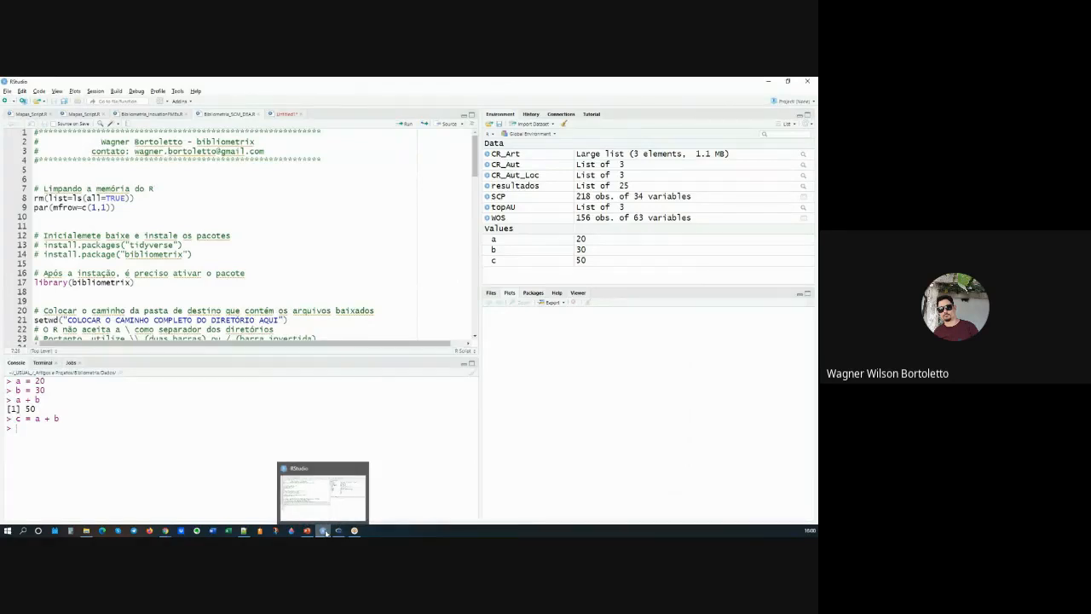
click(326, 531)
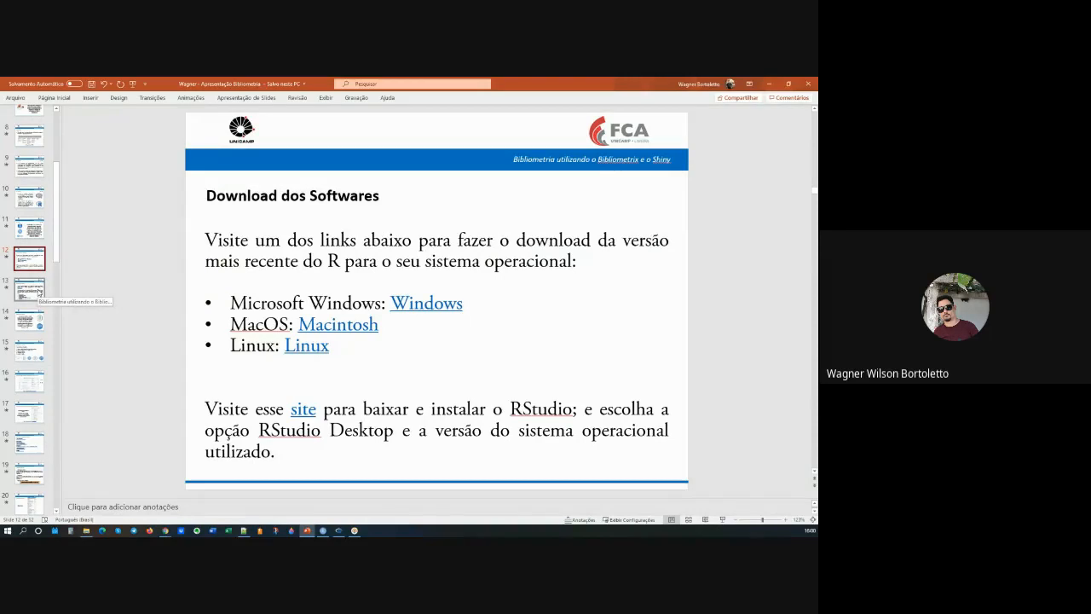
Step: Open slide 13, Bibliometrix e Shiny, and go through its list of analyses from Evolução histórica to Análise de colaboração científica
click(38, 292)
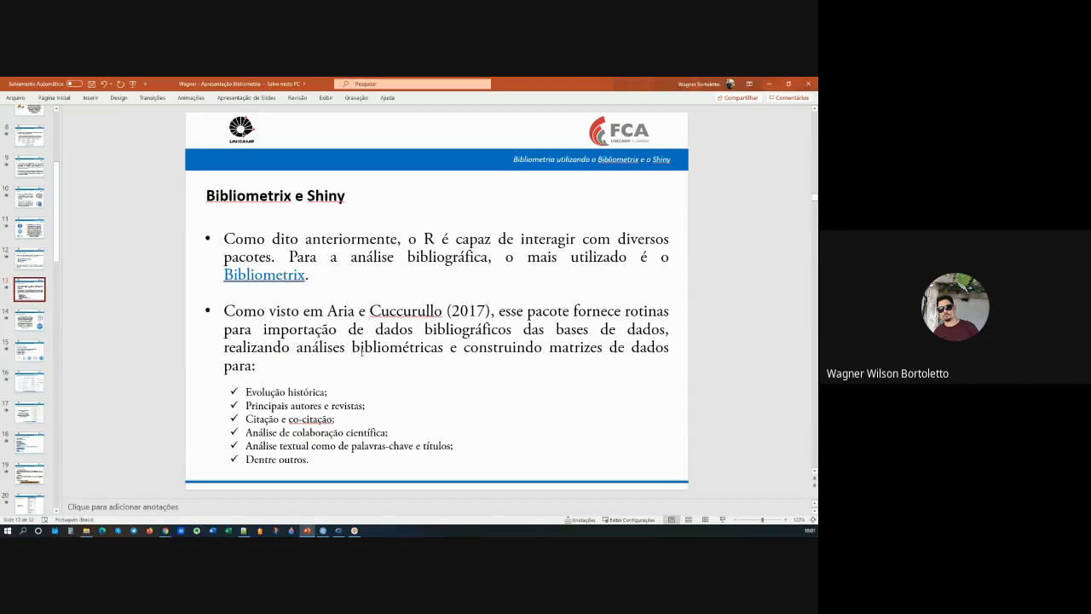
triple_click(329, 393)
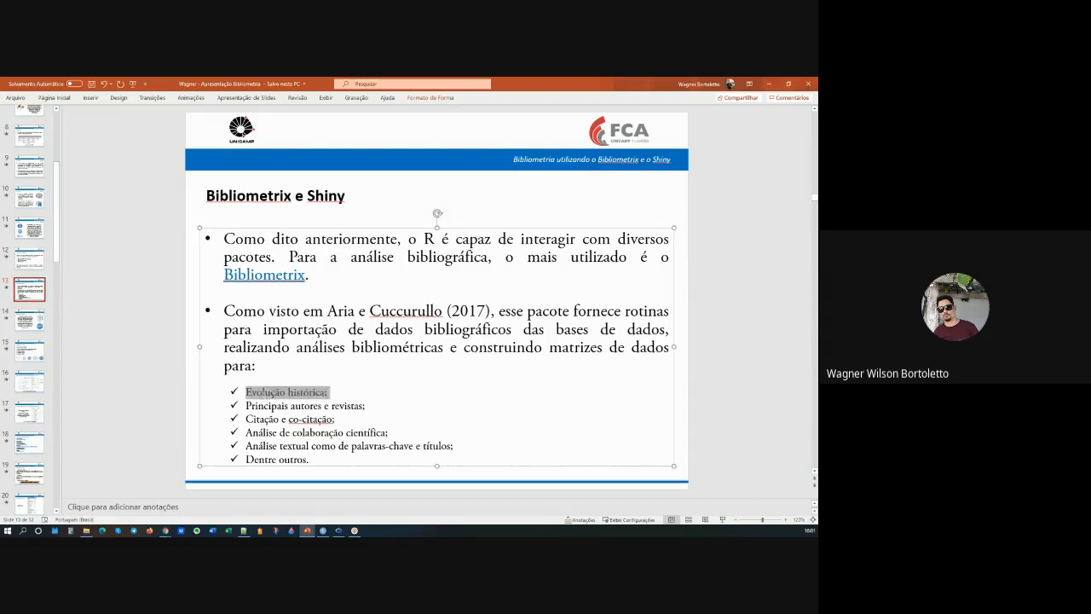
triple_click(376, 407)
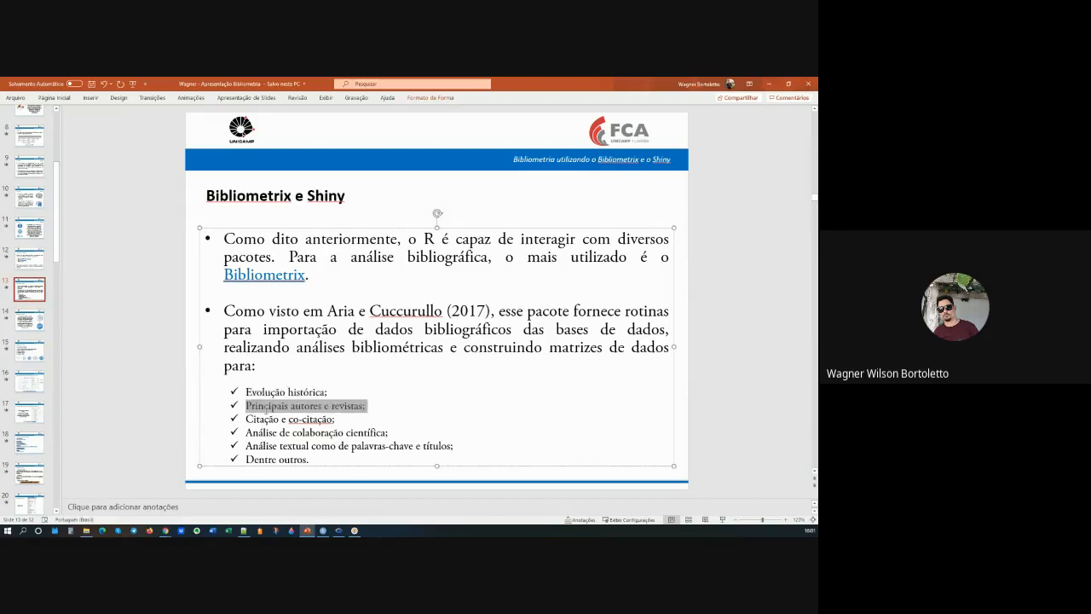
triple_click(245, 419)
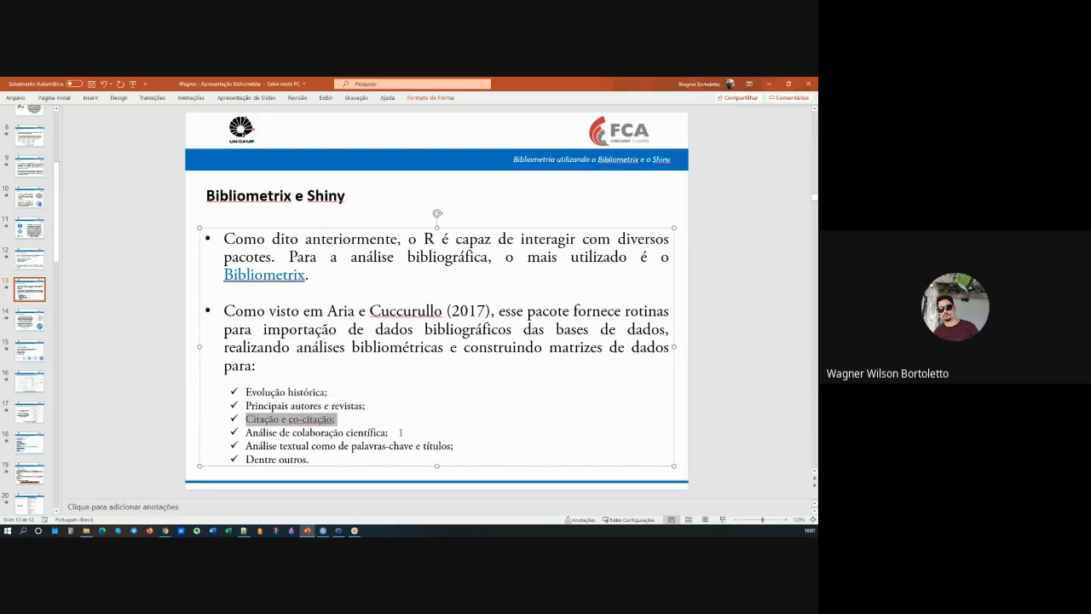
click(400, 432)
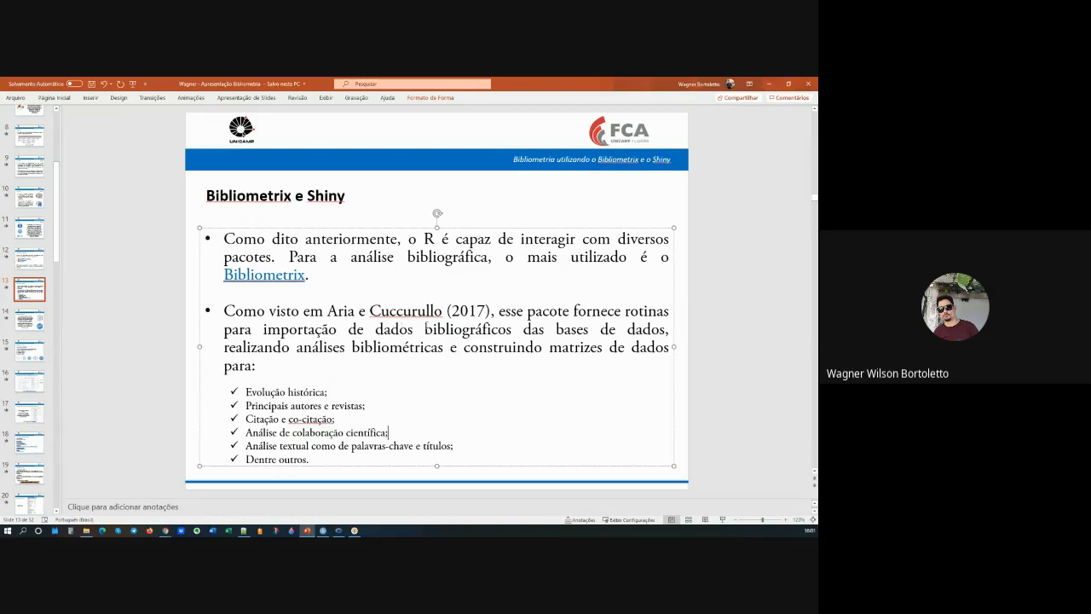
Step: Point out the 2017 source cited for the Bibliometrix package and the title of slide 13
drag(326, 310, 474, 314)
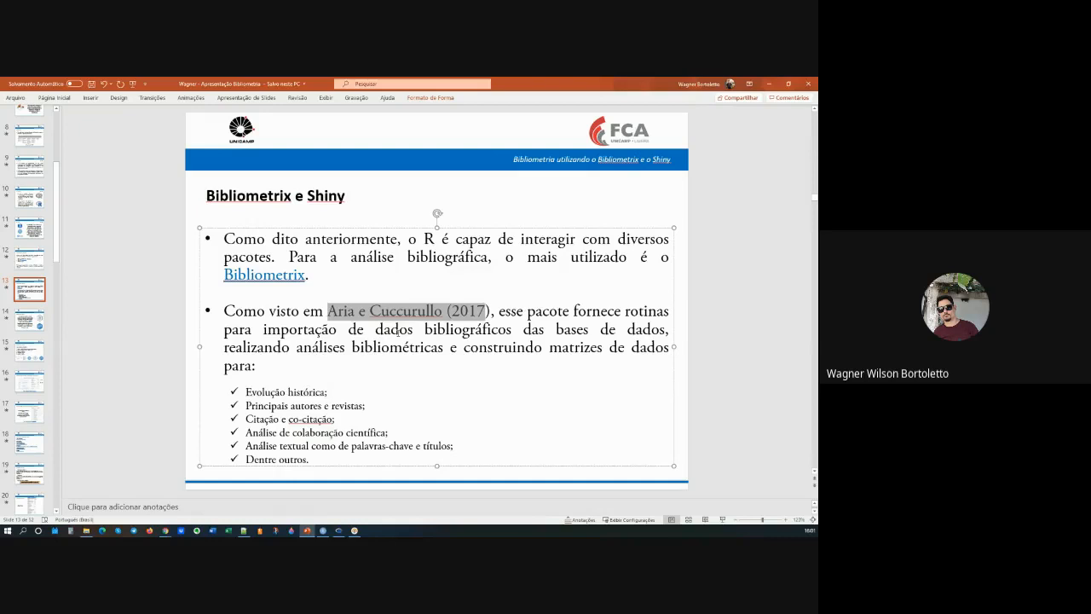
click(492, 310)
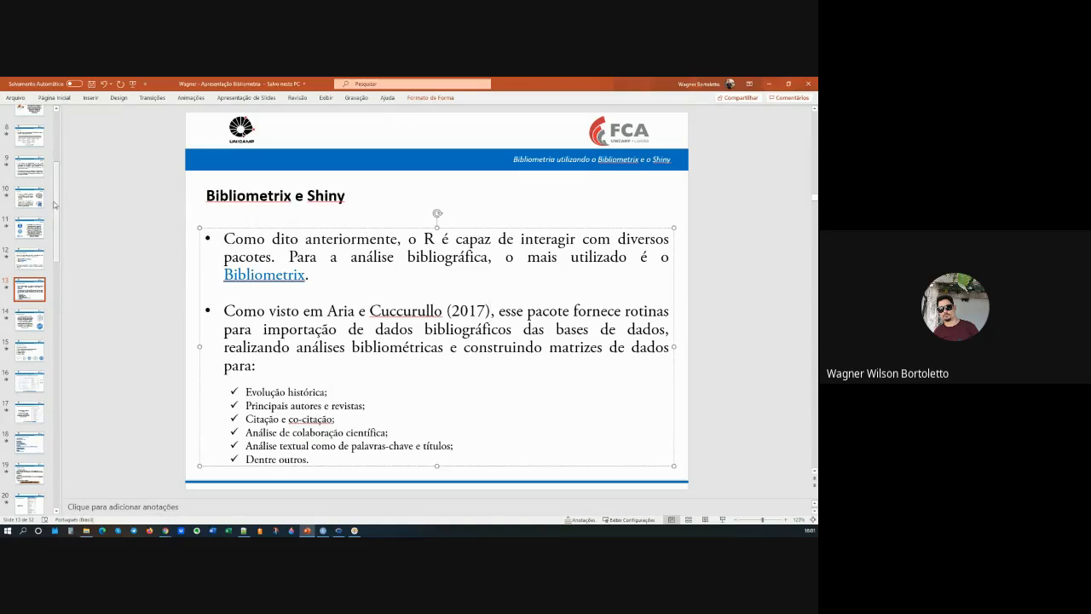
drag(57, 203, 57, 219)
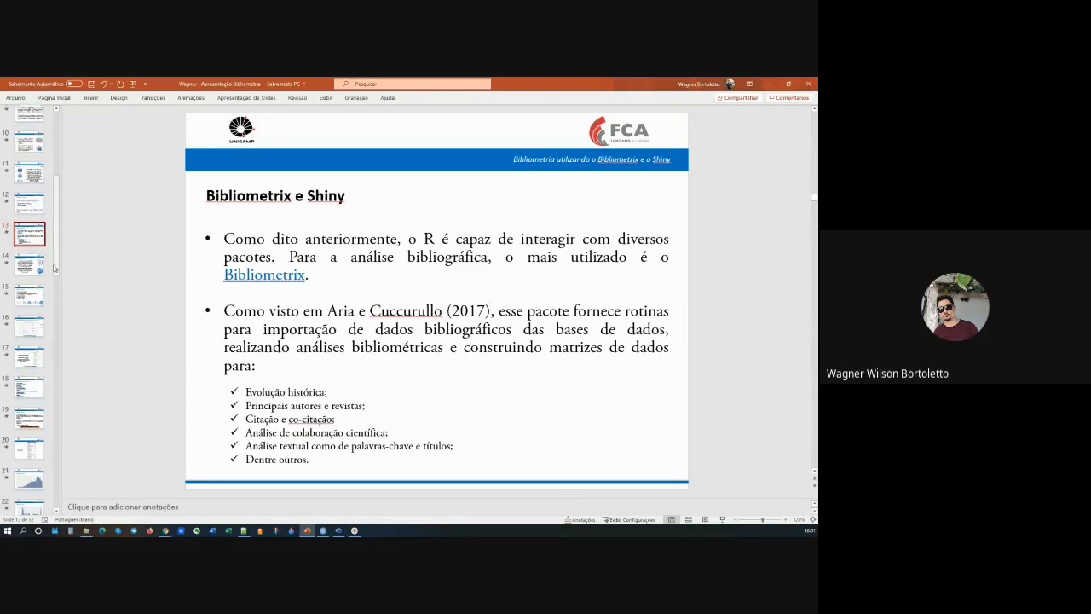
click(260, 199)
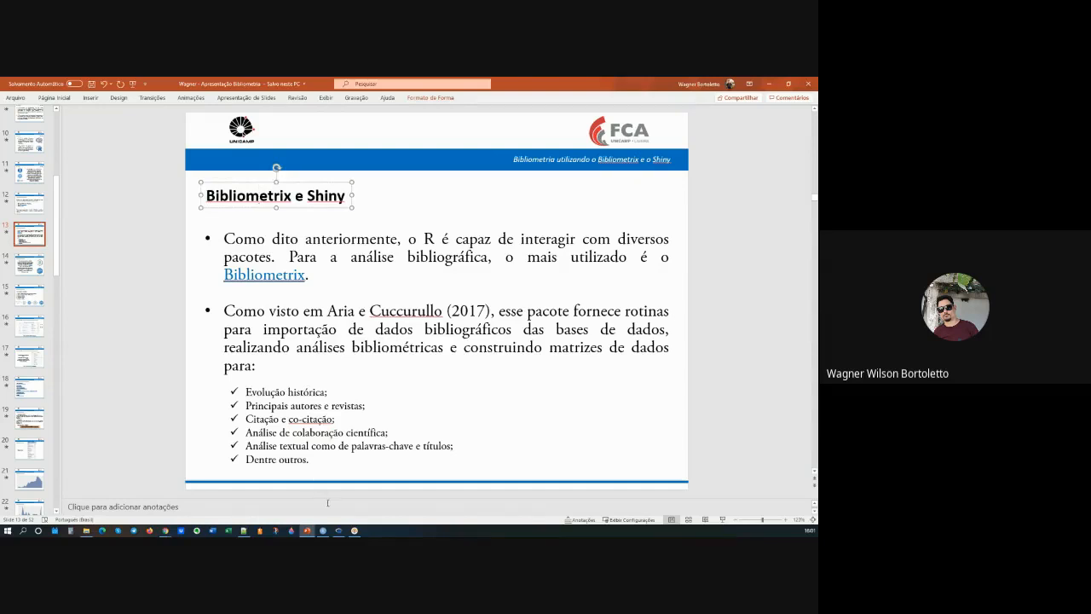
Step: Switch to RStudio and highlight the script block that imports the WoS and Scopus files and merges both databases
click(324, 530)
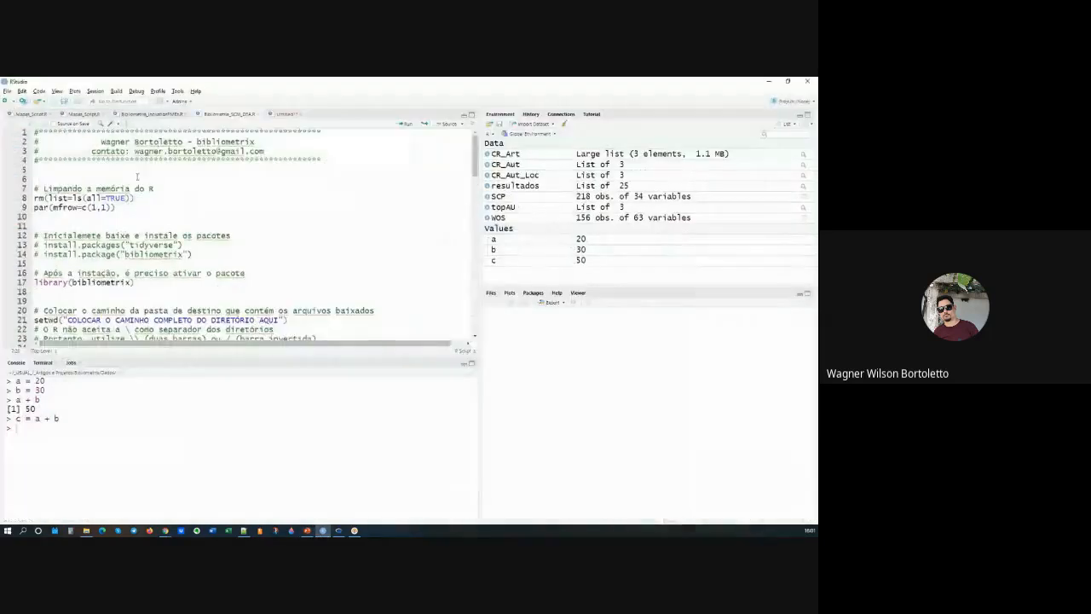
scroll(137, 177, down, 3)
scroll(138, 210, down, 6)
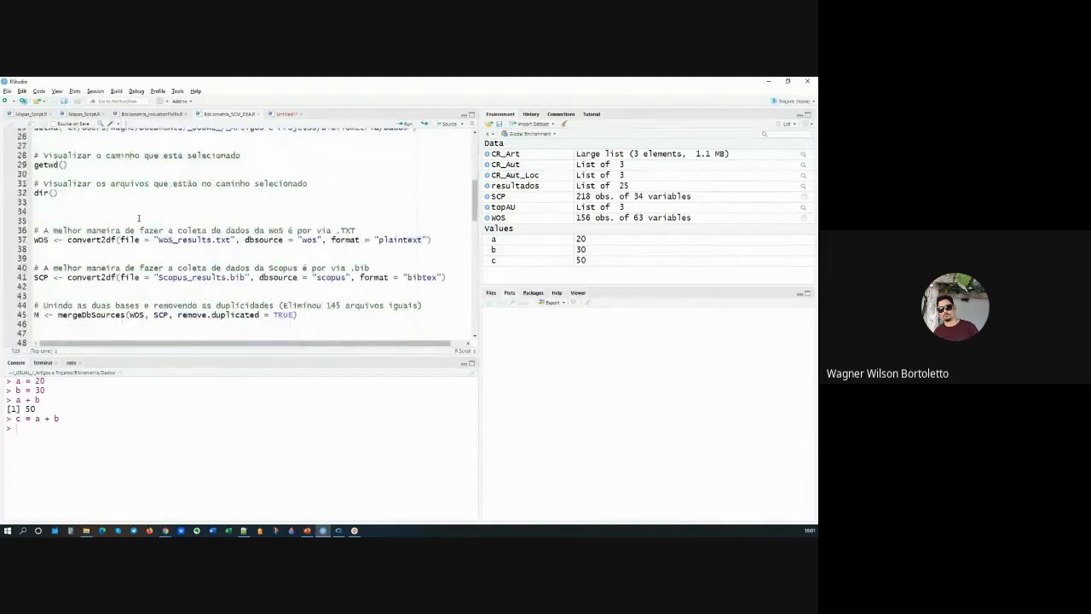
scroll(138, 218, down, 3)
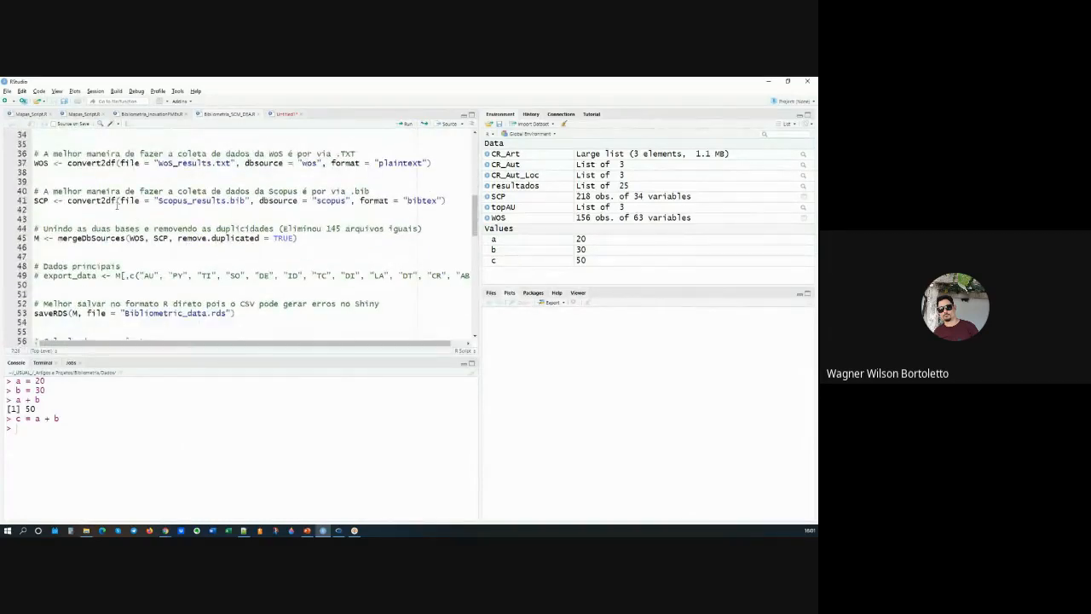
scroll(117, 203, up, 1)
drag(34, 160, 238, 285)
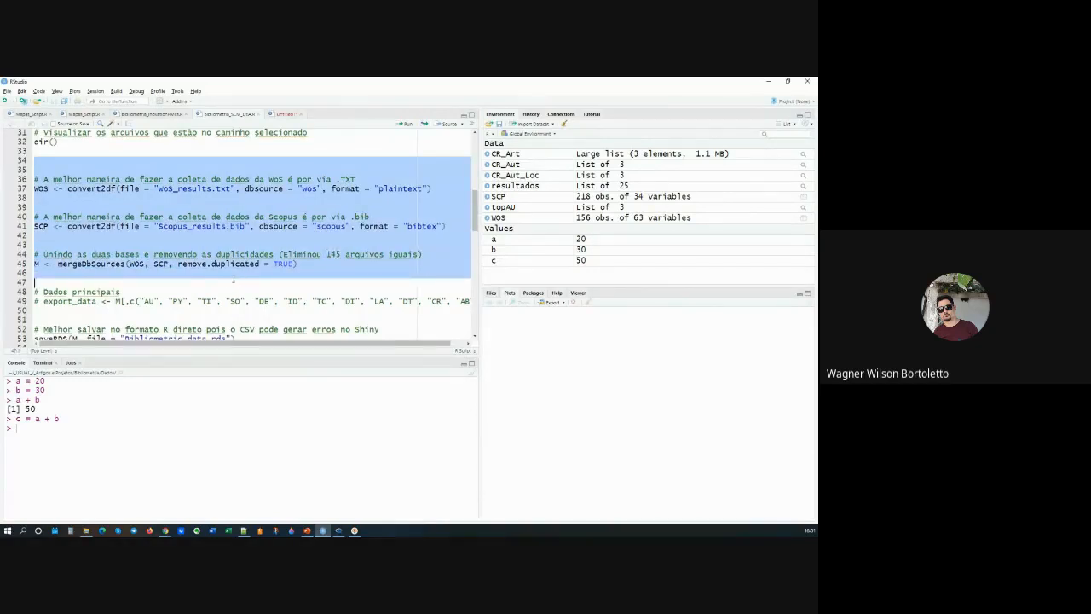
click(196, 235)
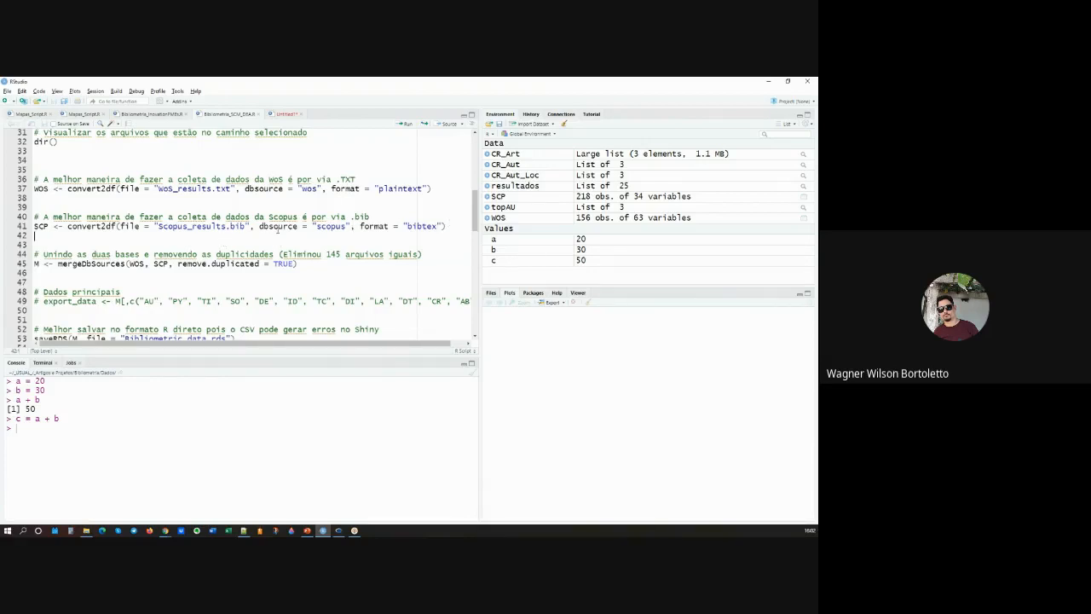
Step: Highlight the Scopus convert2df line and point out the WoS import line above it
drag(445, 224, 33, 227)
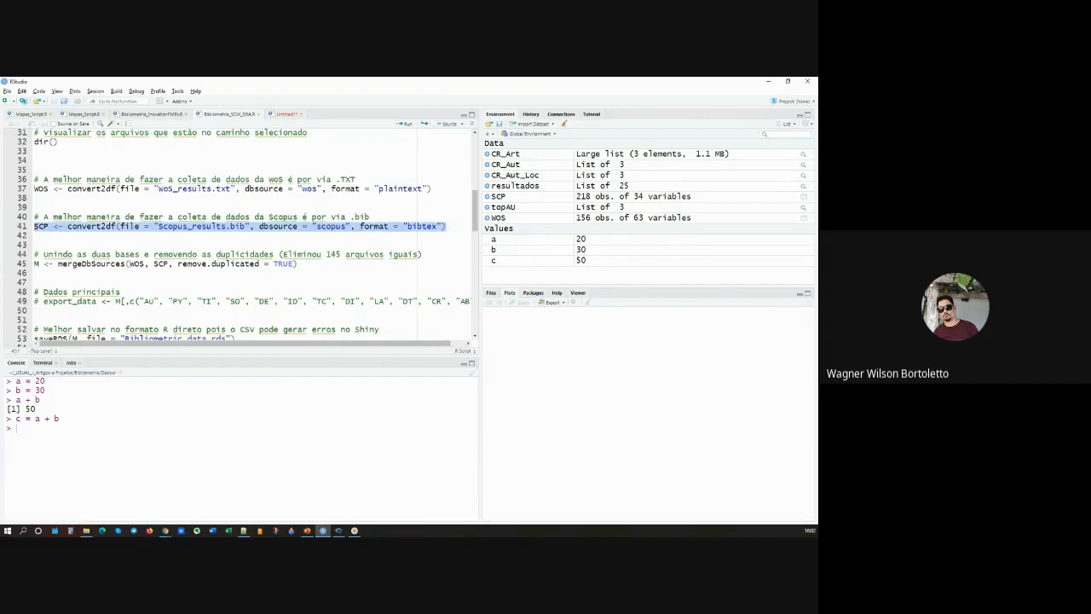
click(105, 188)
scroll(109, 196, down, 1)
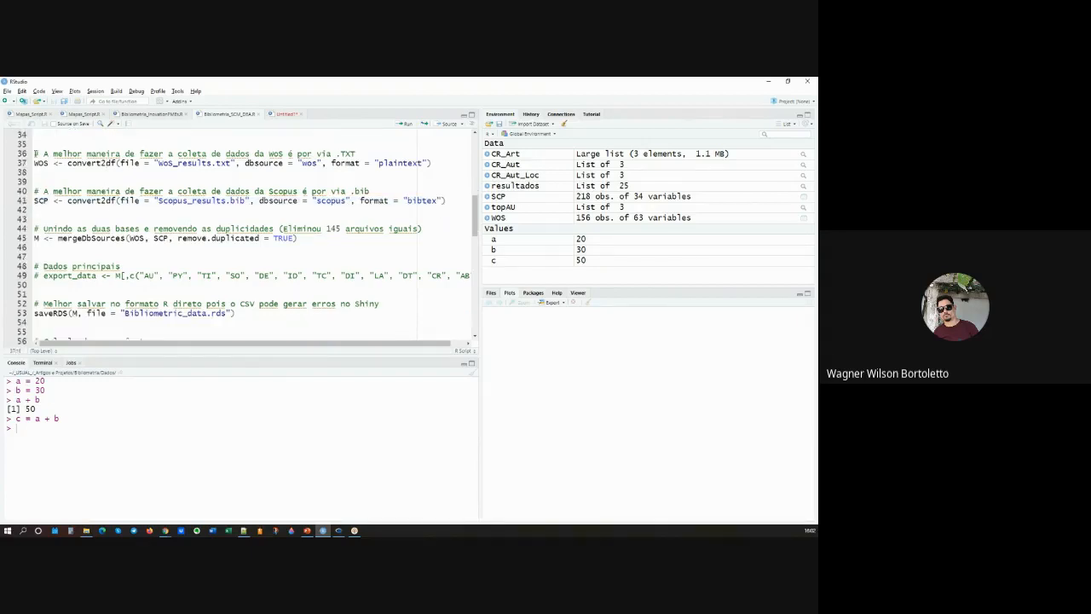
Step: Highlight the code from the WoS import through saveRDS, then point out the WOS, SCP and mergeDbSources lines
drag(35, 150, 251, 313)
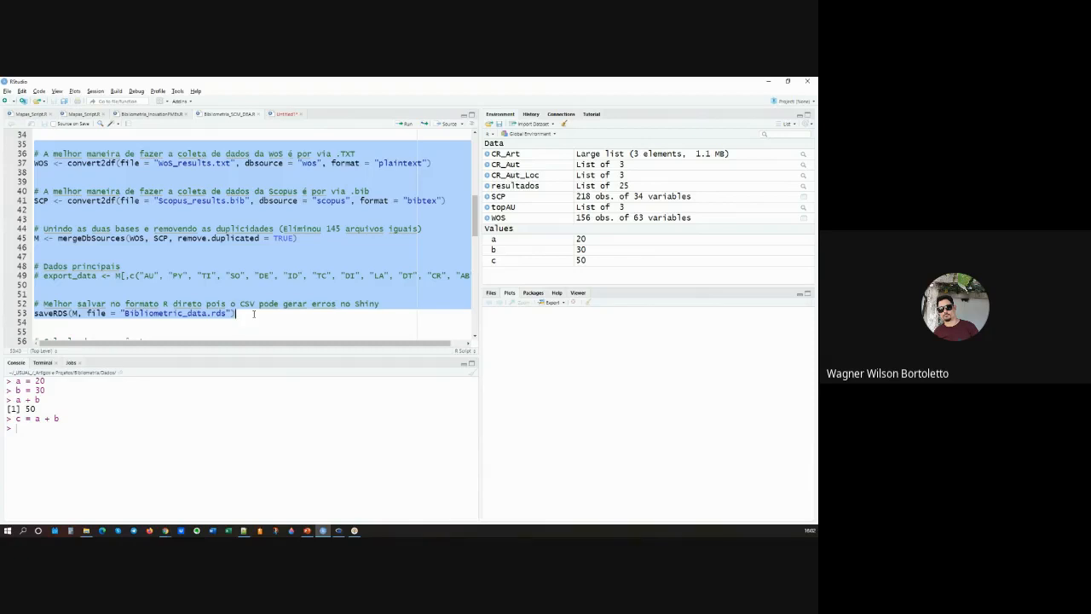
click(49, 162)
click(48, 201)
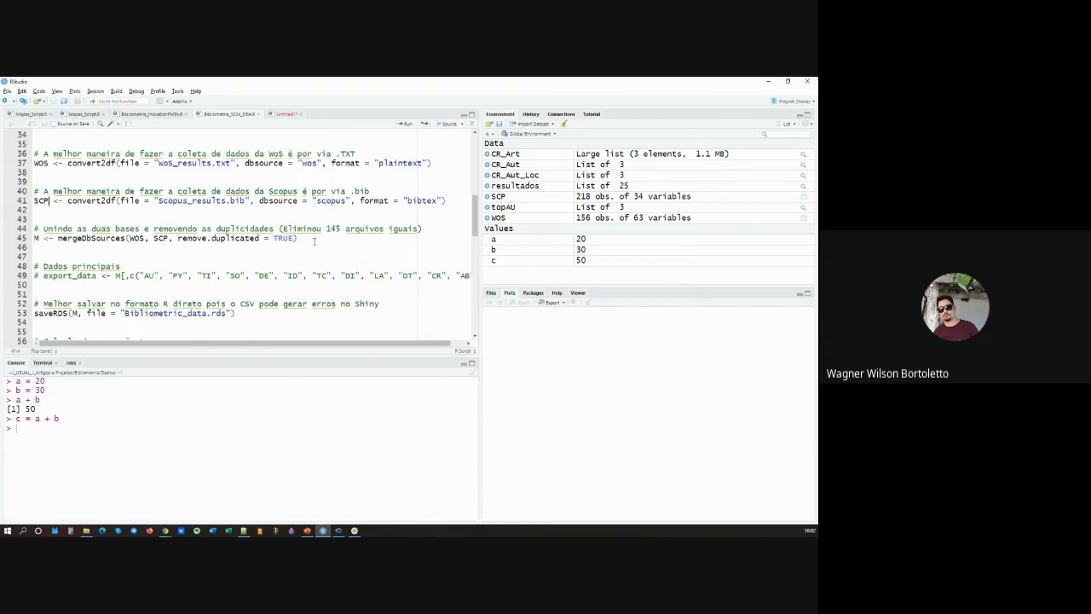
click(314, 241)
scroll(274, 241, down, 2)
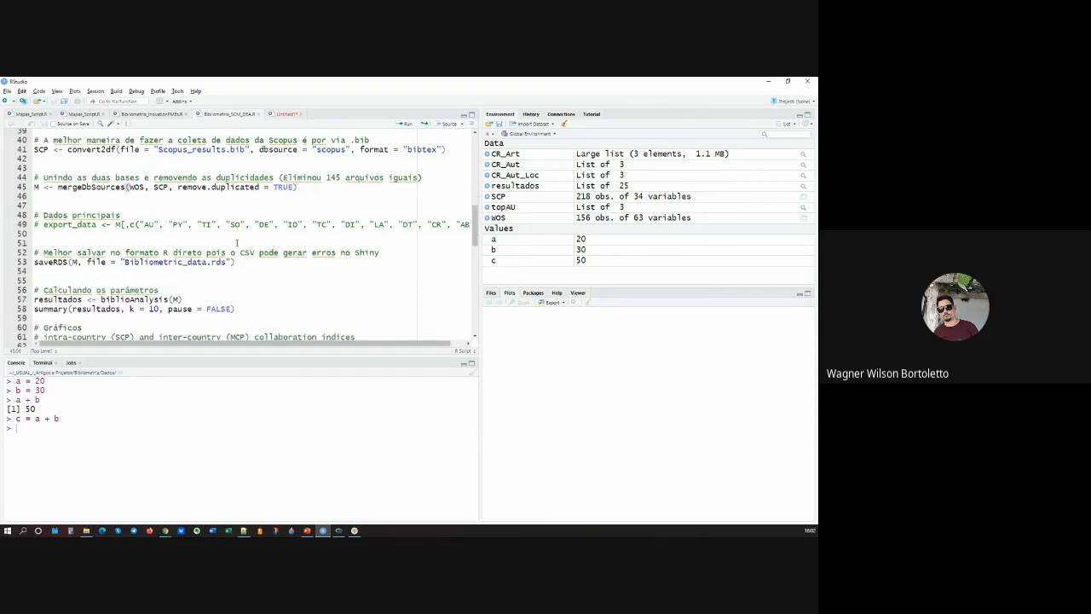
Step: Go through the analysis, plot and citation sections of the script and highlight the biblioshiny() call
scroll(237, 243, down, 2)
drag(210, 250, 34, 249)
scroll(243, 292, down, 5)
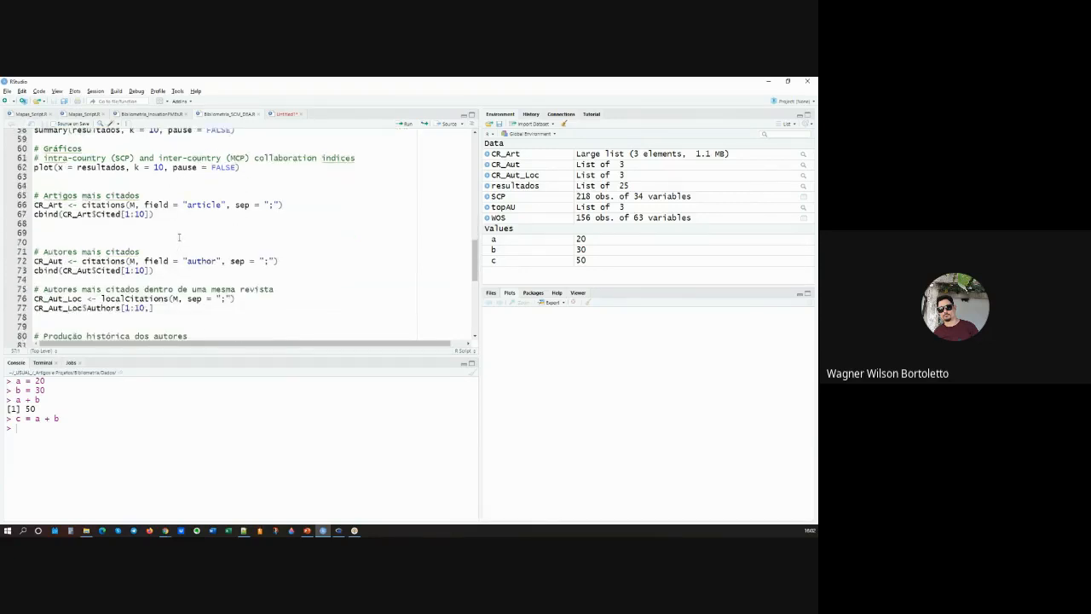
scroll(180, 243, down, 3)
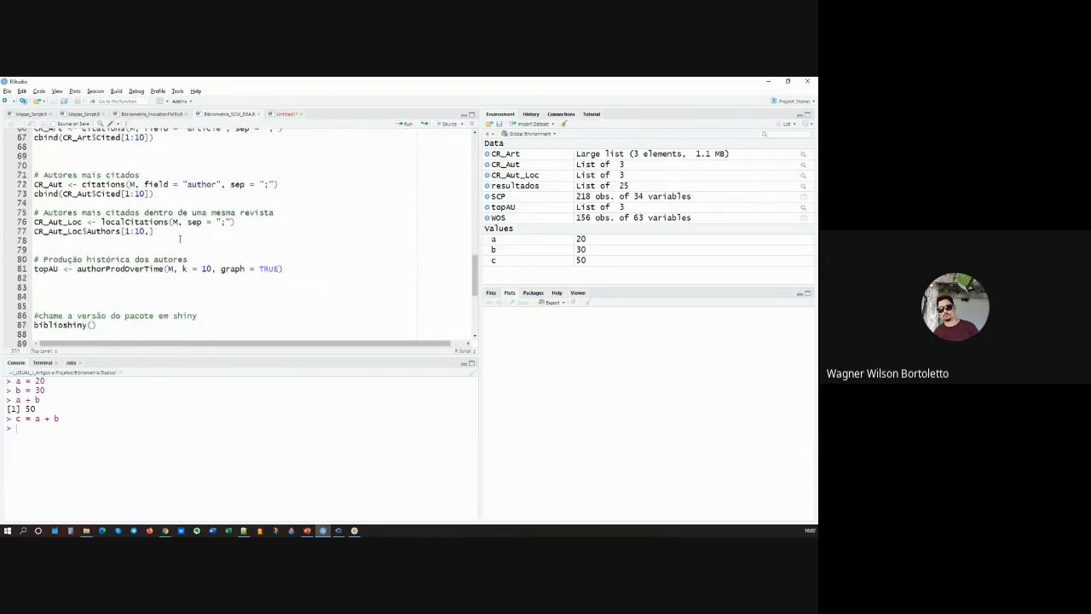
scroll(180, 239, down, 2)
drag(97, 273, 34, 273)
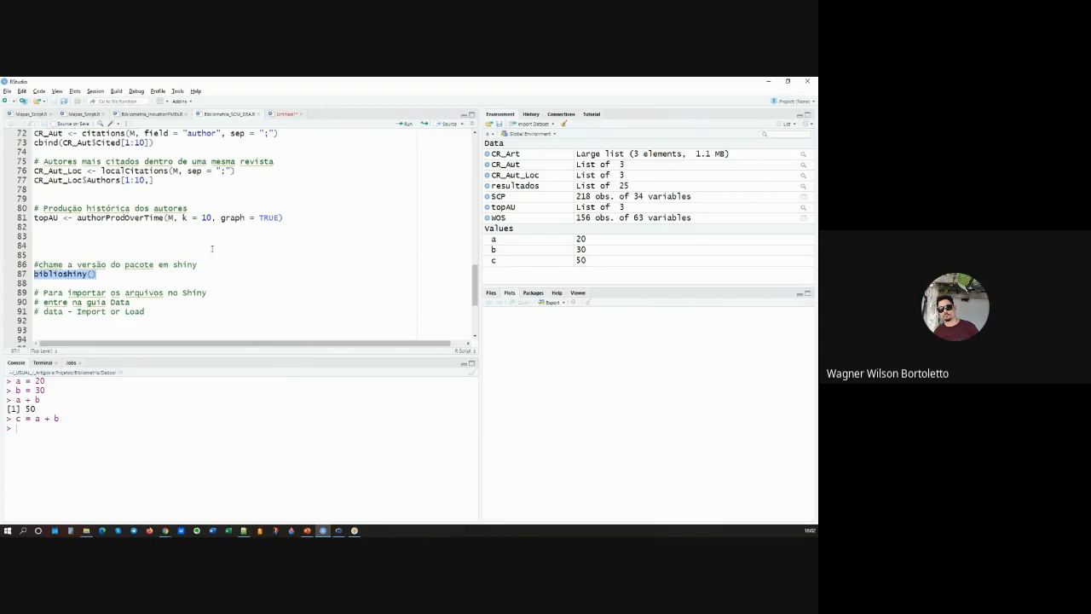
Step: Highlight the code from the CR_Aut citations line to authorProdOverTime and review the sections above it
scroll(210, 249, up, 1)
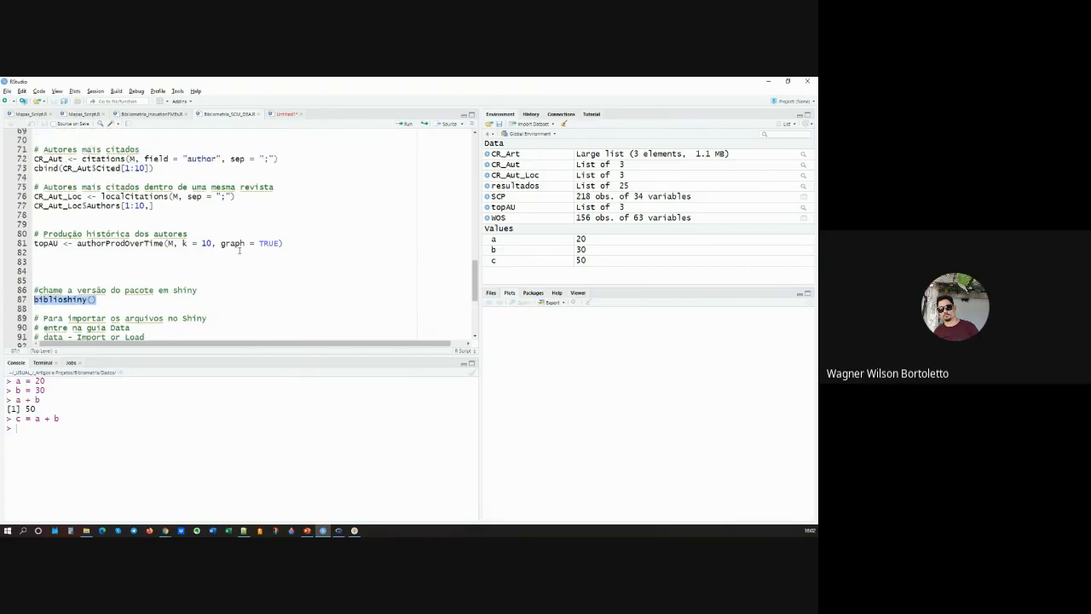
drag(295, 249, 34, 159)
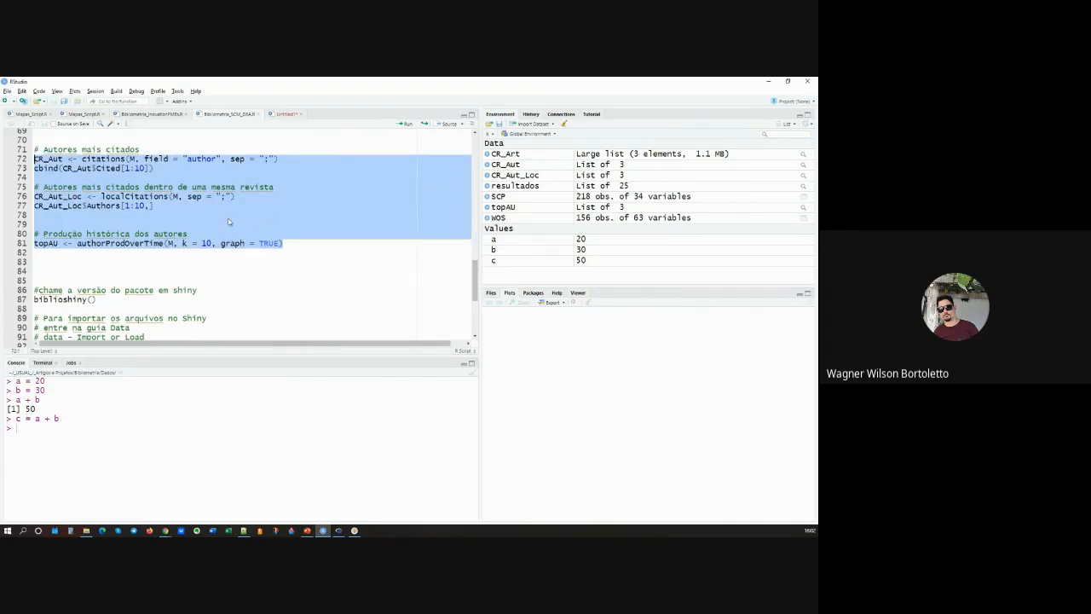
scroll(229, 222, up, 6)
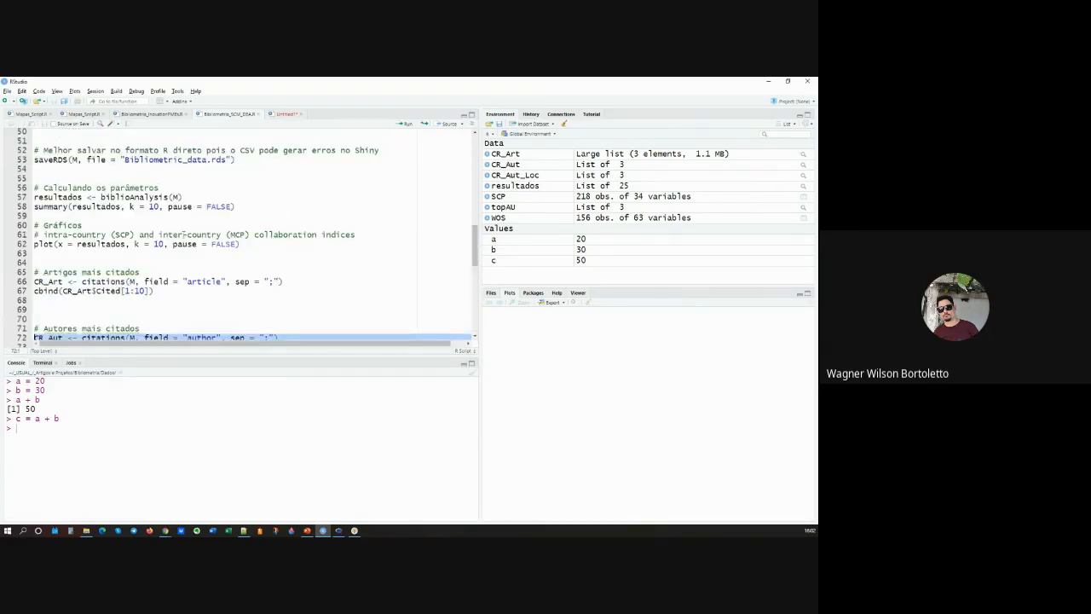
scroll(184, 233, up, 2)
scroll(265, 293, down, 2)
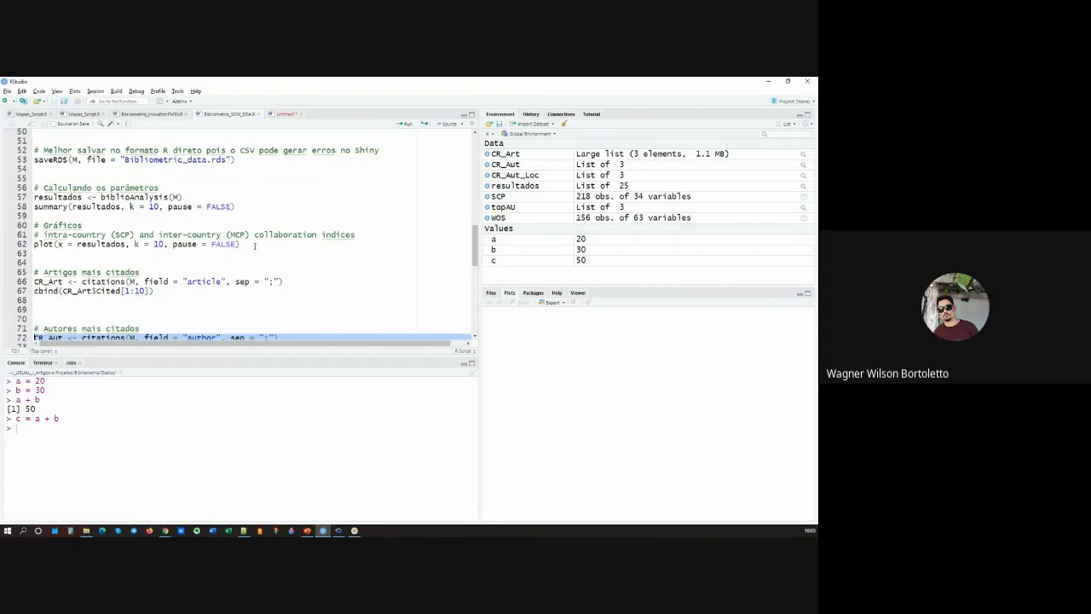
Step: Highlight the script from the WoS import comment to the summary line and review the remaining code down to biblioshiny()
drag(237, 207, 38, 181)
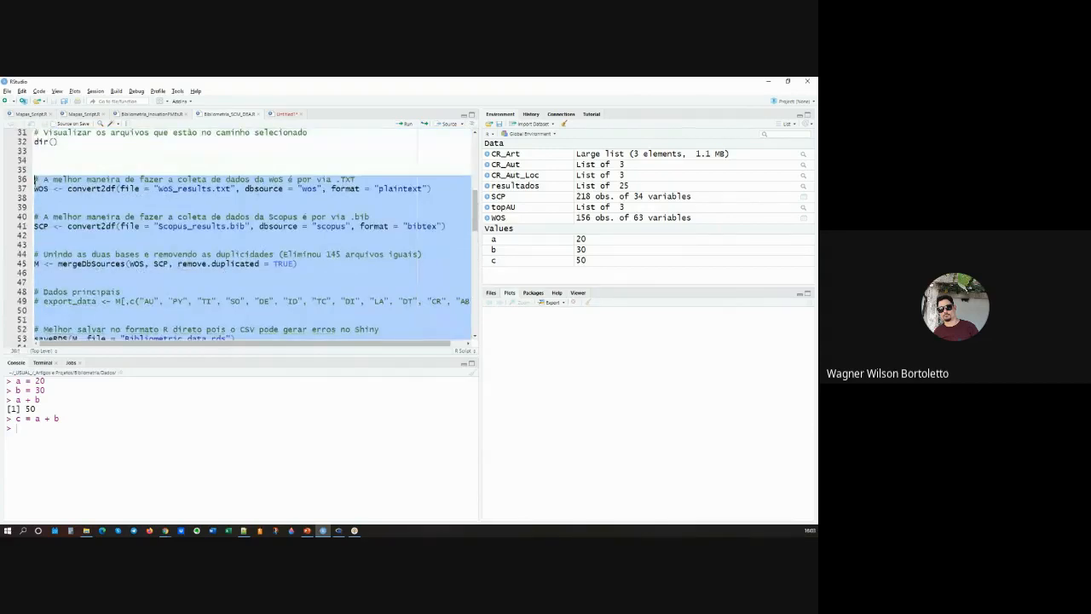
scroll(255, 229, down, 3)
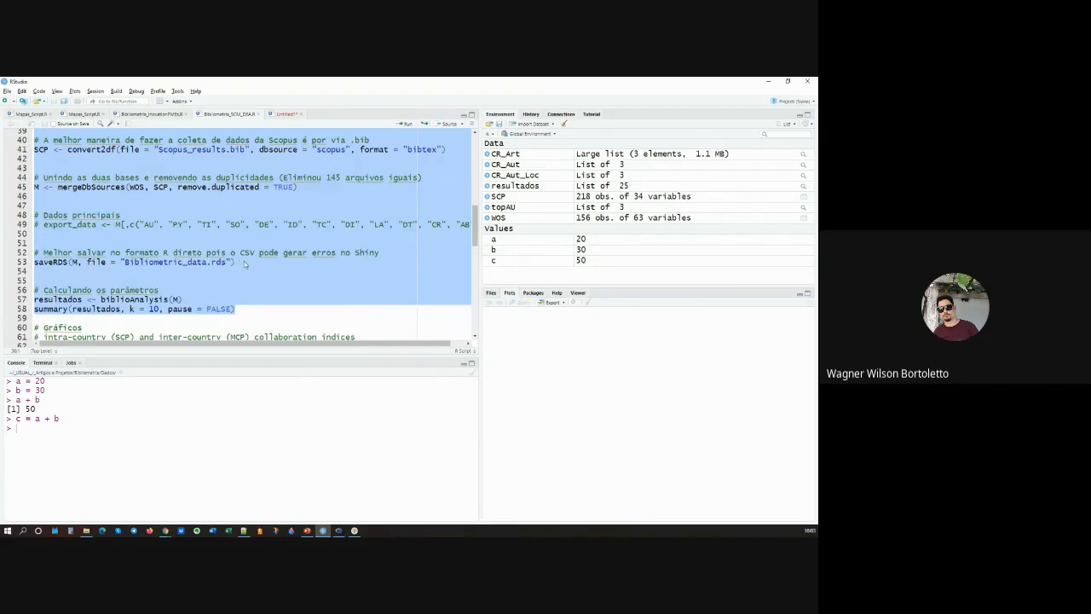
scroll(244, 261, down, 4)
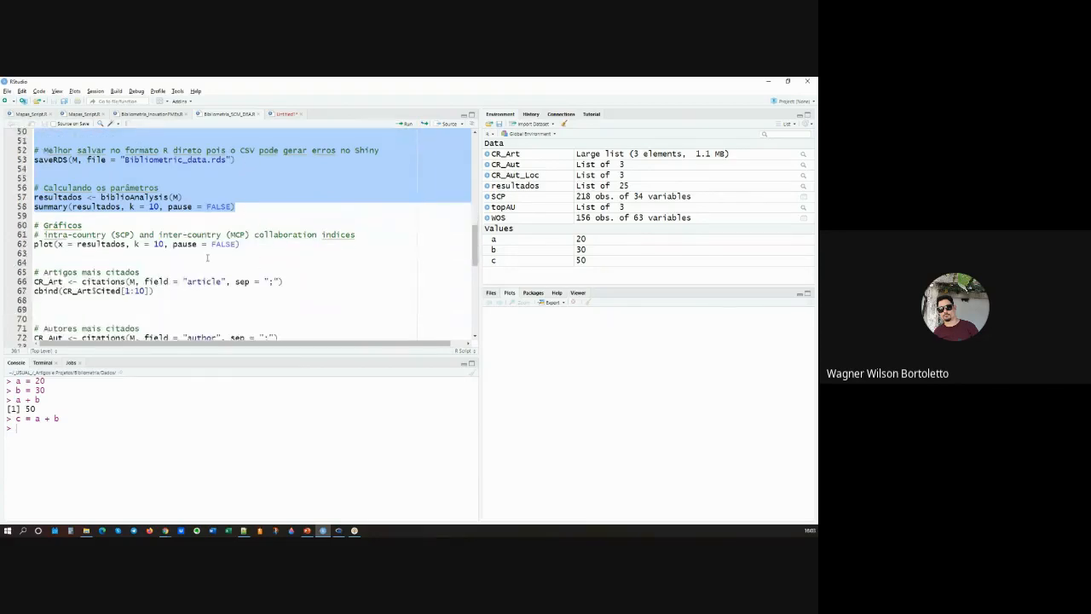
scroll(208, 257, down, 2)
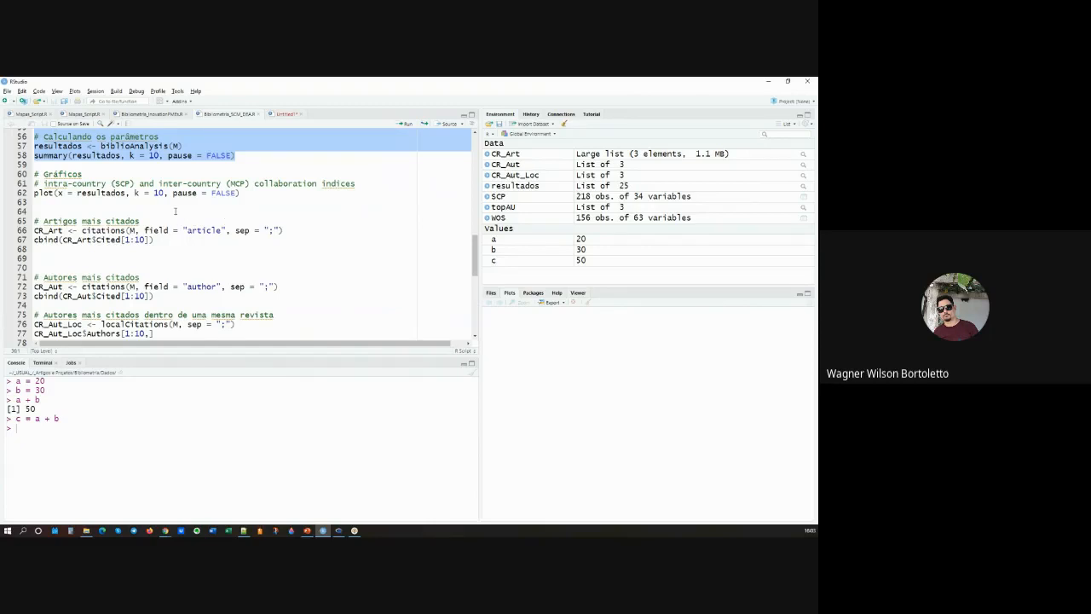
scroll(175, 211, down, 5)
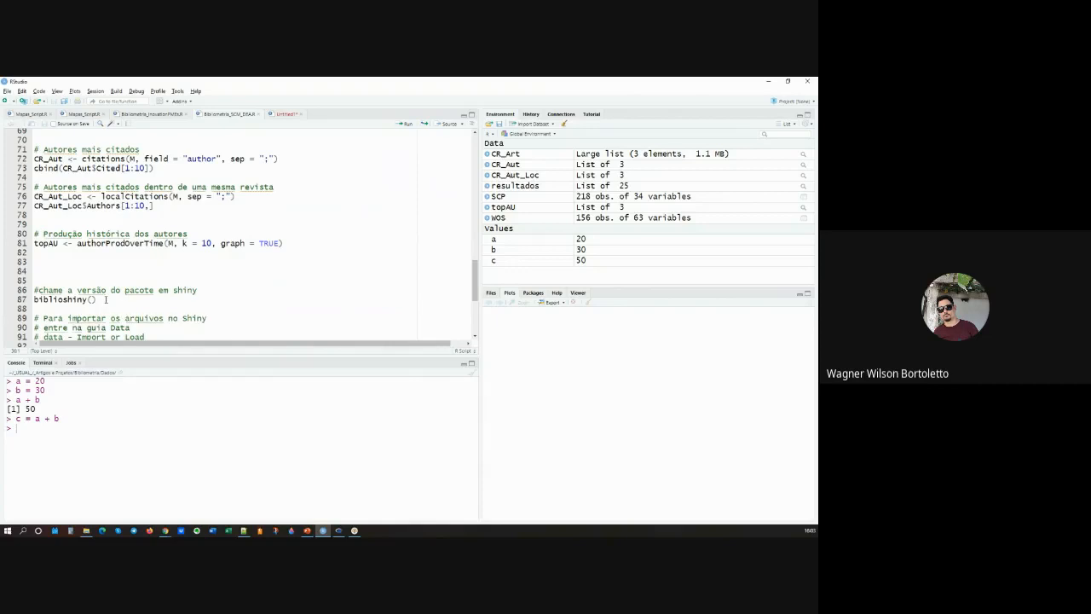
scroll(104, 300, up, 8)
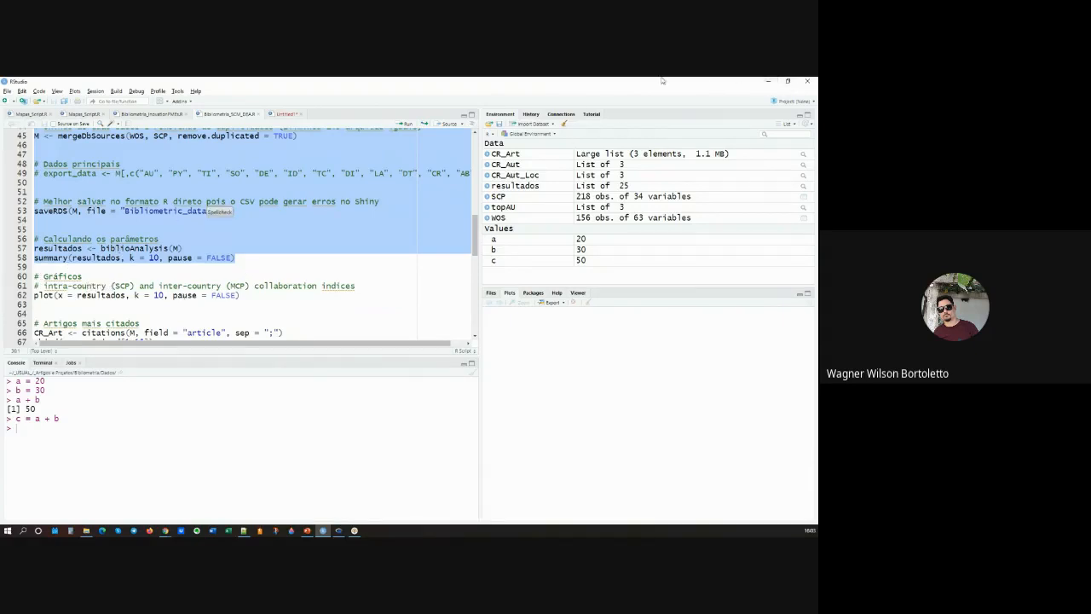
Step: Return to the PowerPoint presentation and show slide 14 about Shiny and slide 15 with the analysis procedure
click(775, 82)
scroll(494, 290, down, 1)
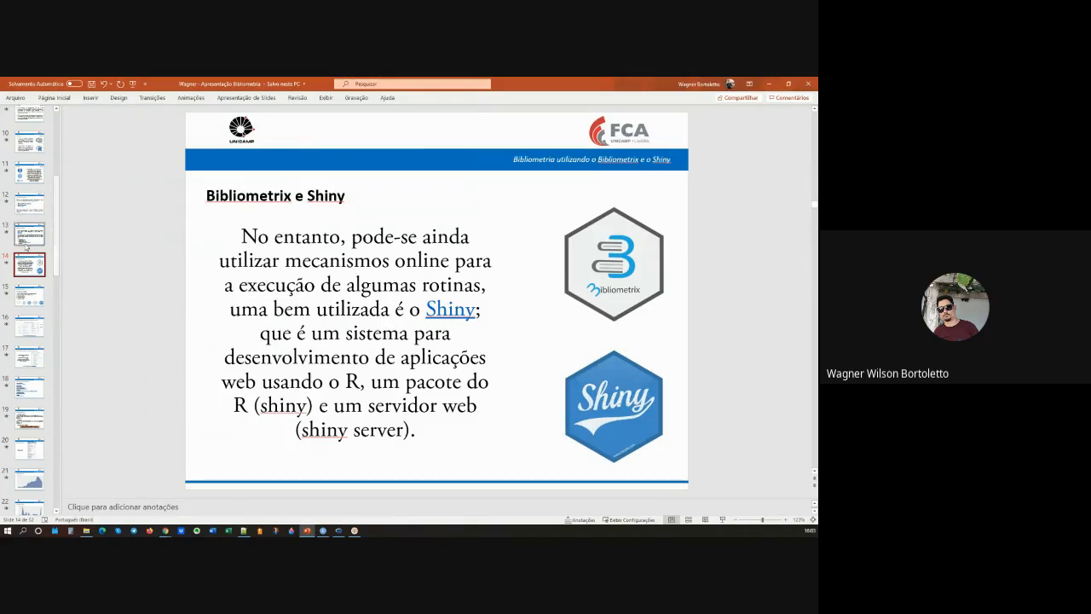
click(39, 303)
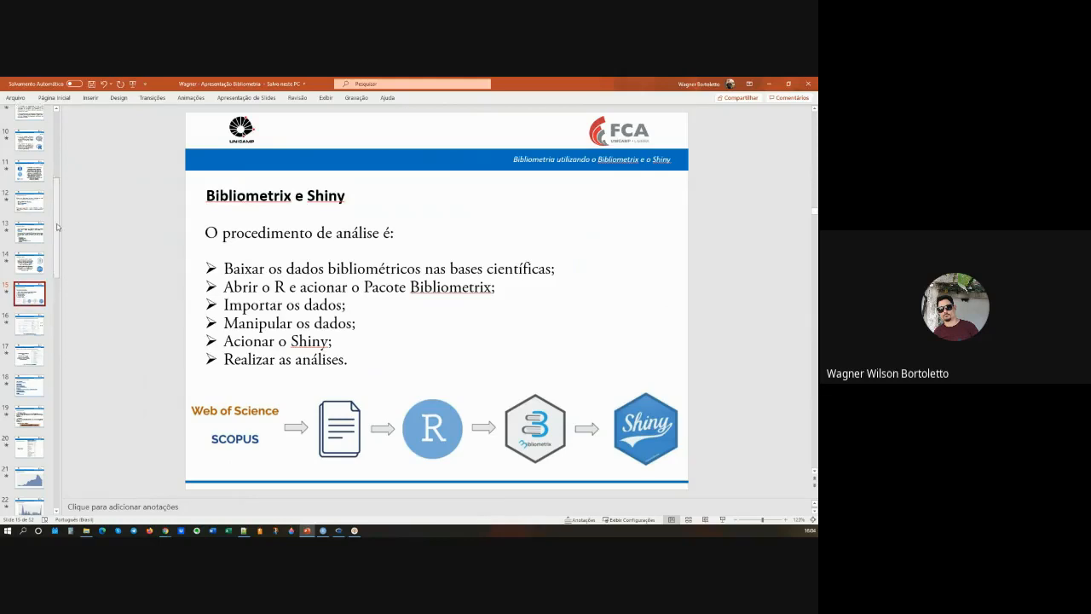
Step: Show slide 16 with the supported databases and formats, with a brief return to the analysis procedure on slide 15
scroll(59, 235, down, 1)
scroll(60, 234, down, 1)
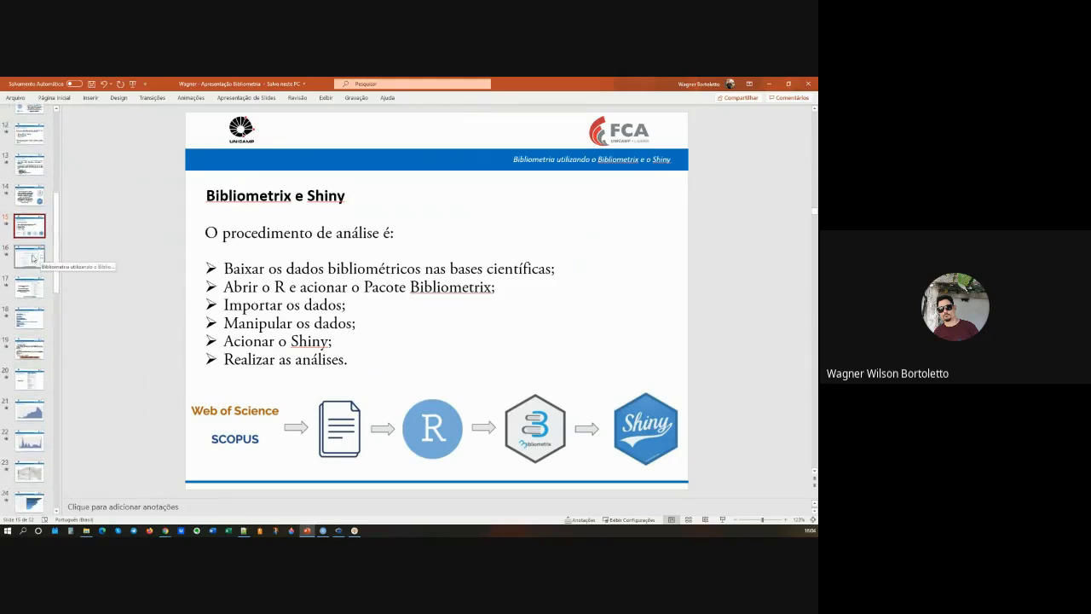
click(33, 258)
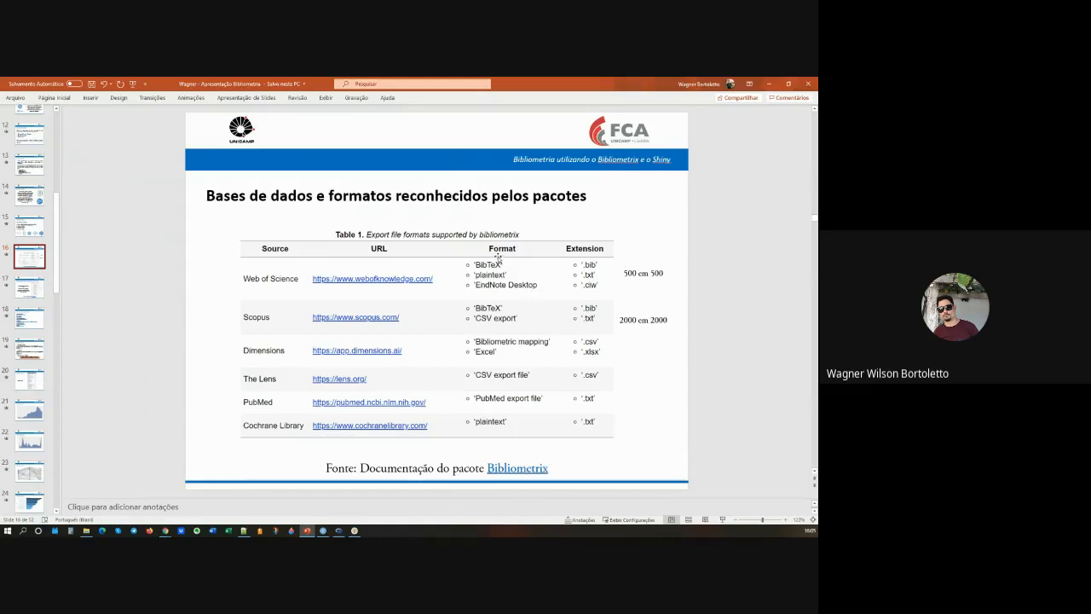
click(27, 232)
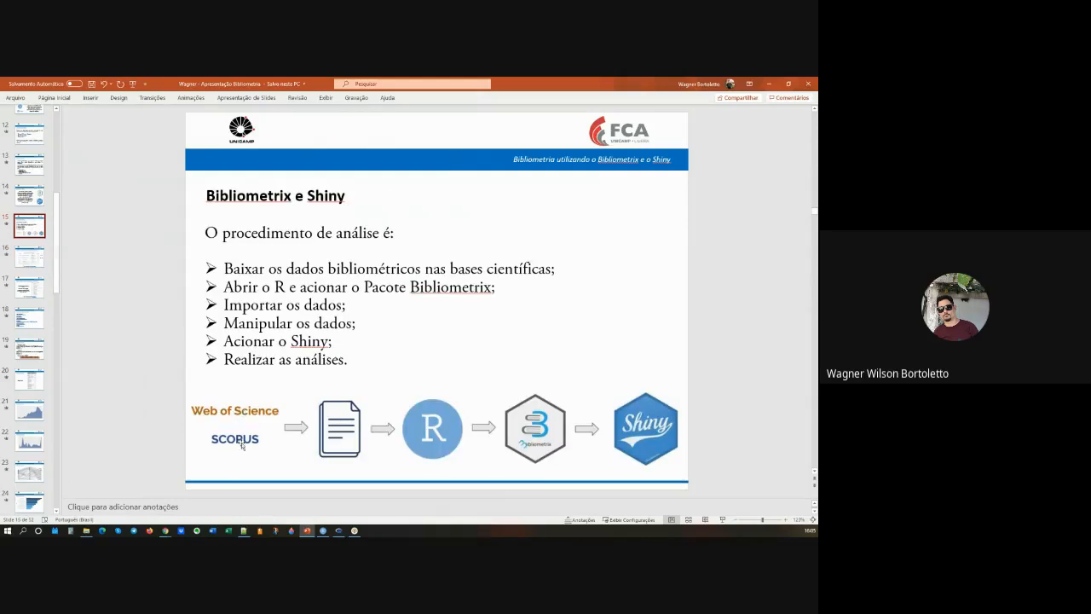
click(34, 266)
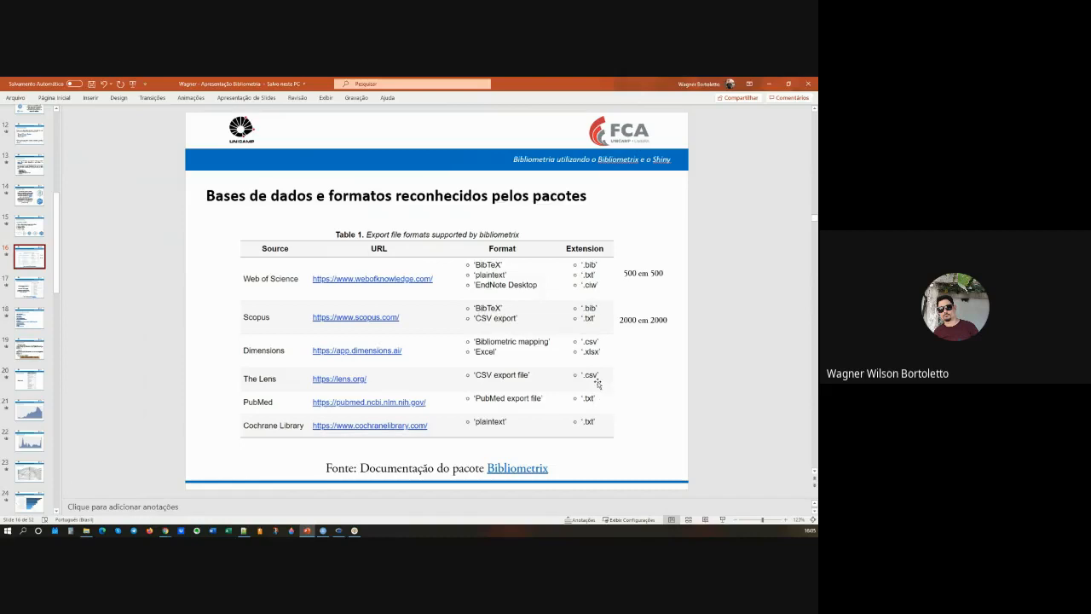
Step: Point out the "500 em 500" note beside the Web of Science row of the formats table
click(648, 273)
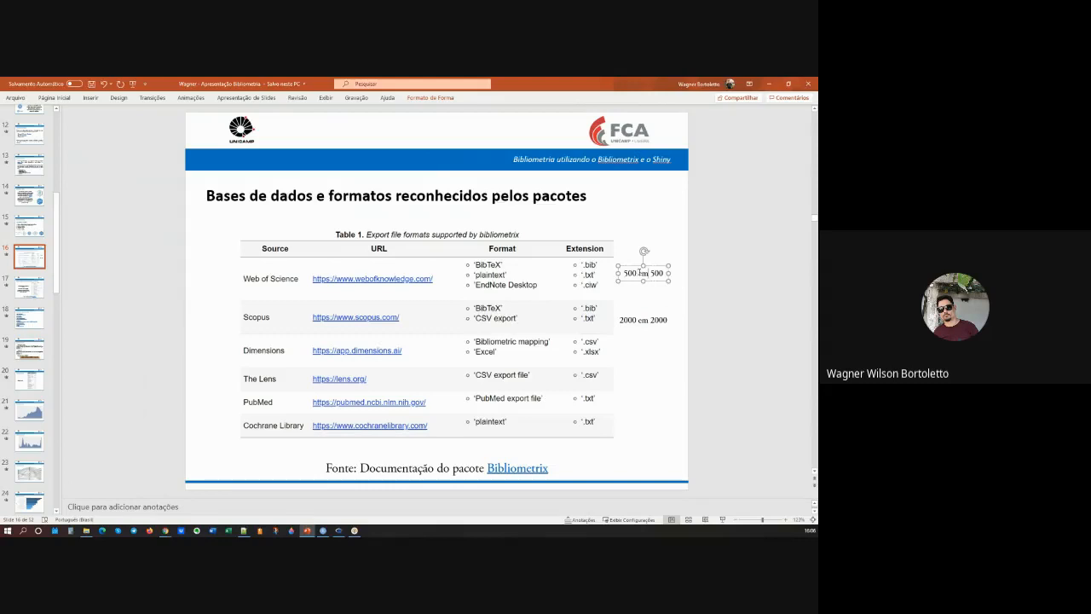
double_click(632, 273)
click(657, 284)
double_click(629, 272)
click(659, 282)
click(637, 312)
click(644, 271)
click(32, 261)
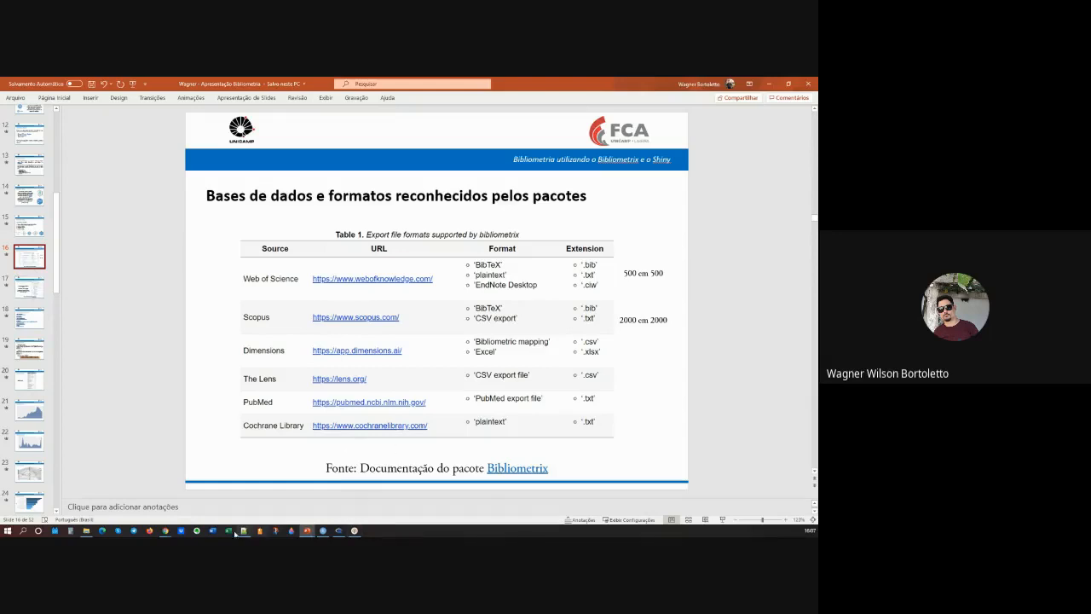
Step: Switch to Chrome for a brief look at the Web of Science search page, then return to PowerPoint and open slide 19, Exemplo de Análise
mouse_move(167, 532)
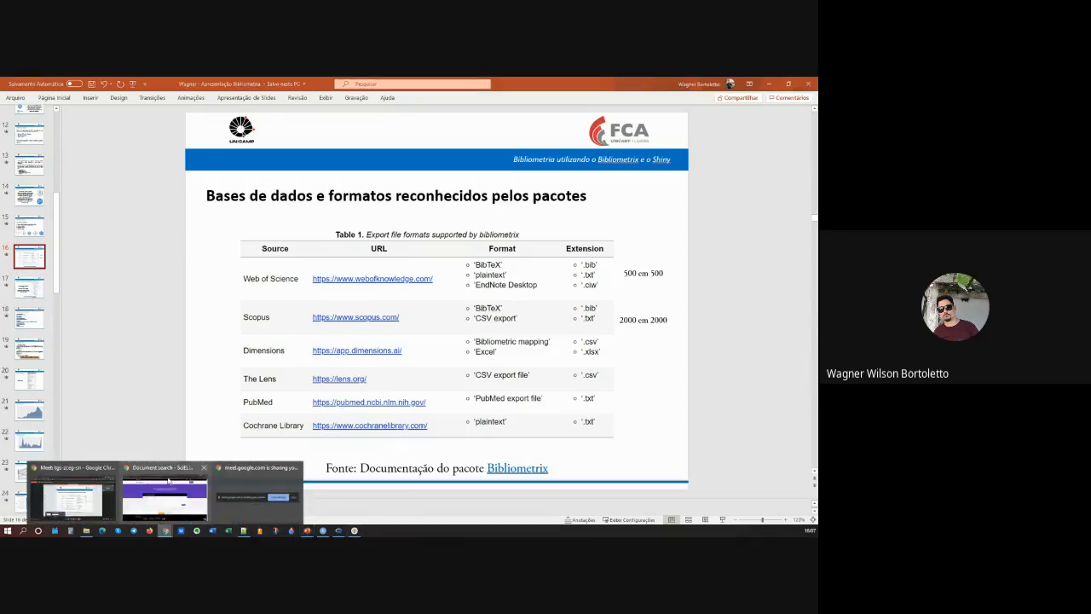
click(168, 482)
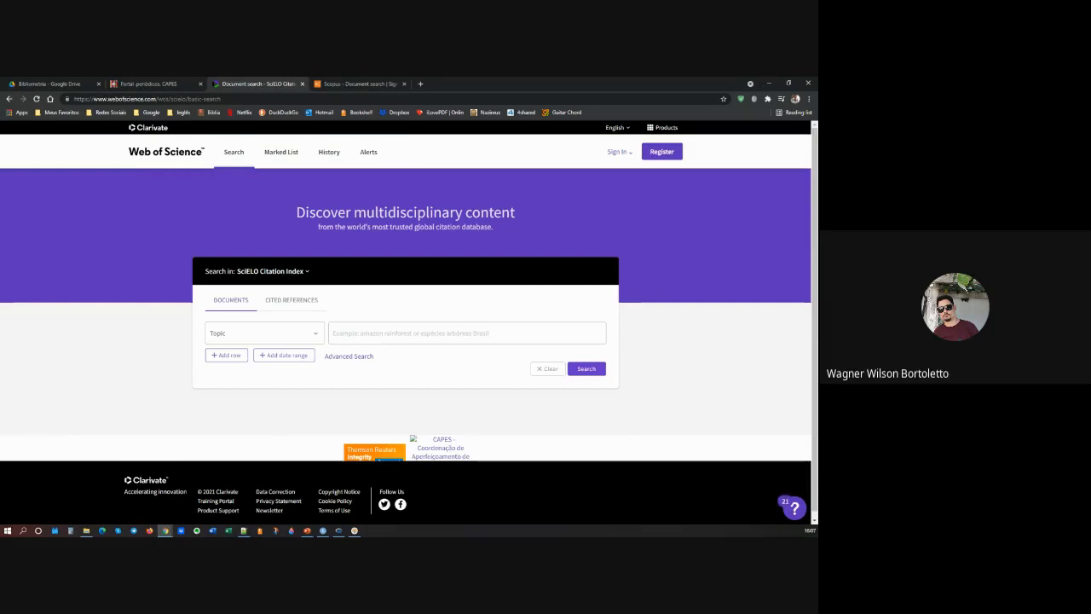
key(alt+Tab)
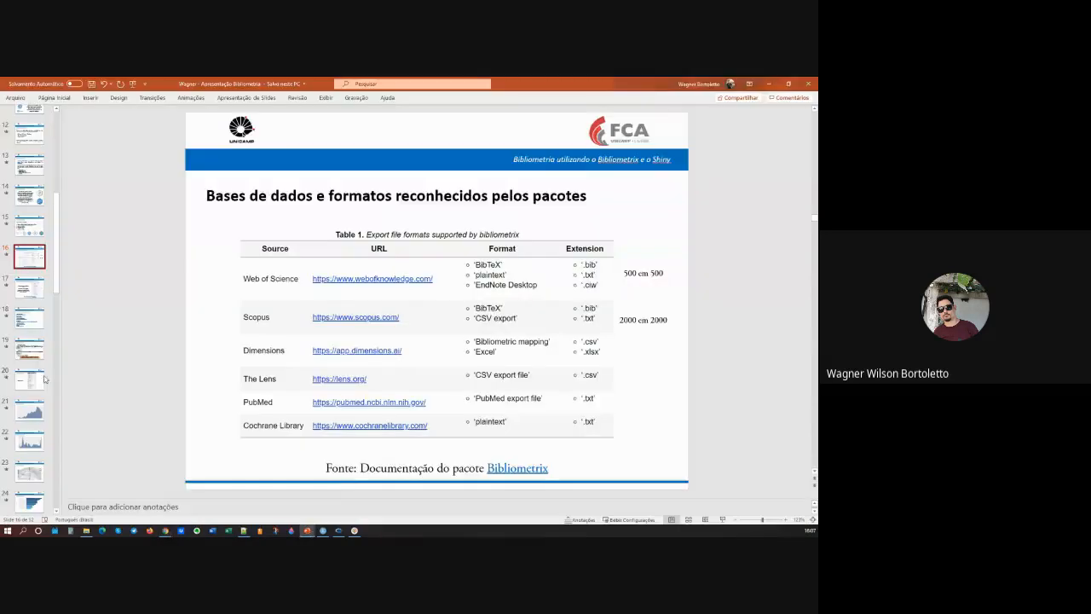
click(29, 348)
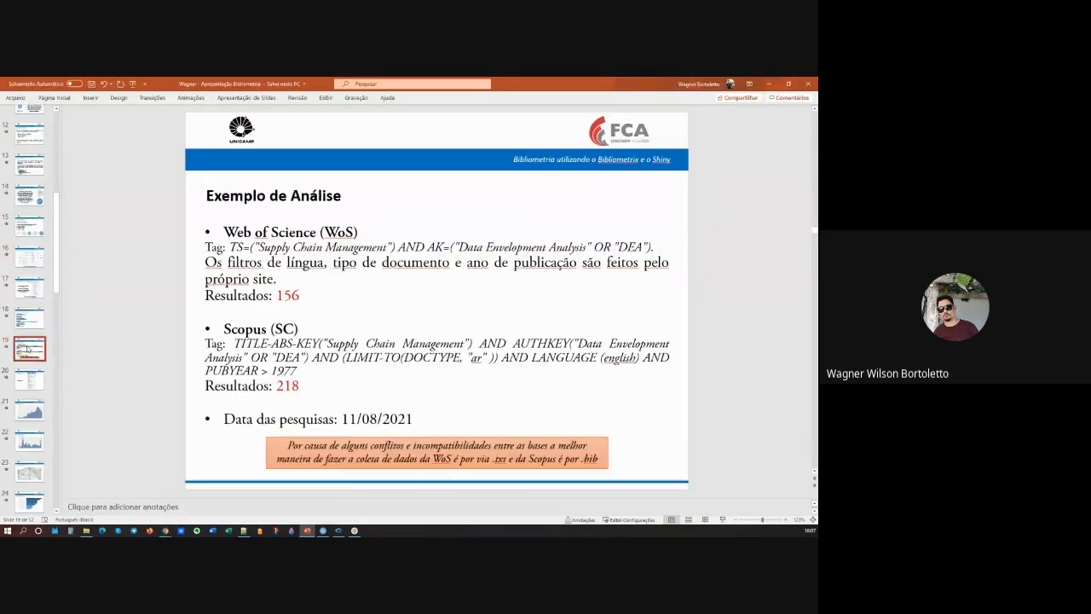
Step: Highlight the full Web of Science search tag and the full Scopus search tag on the Exemplo de Análise slide
click(271, 252)
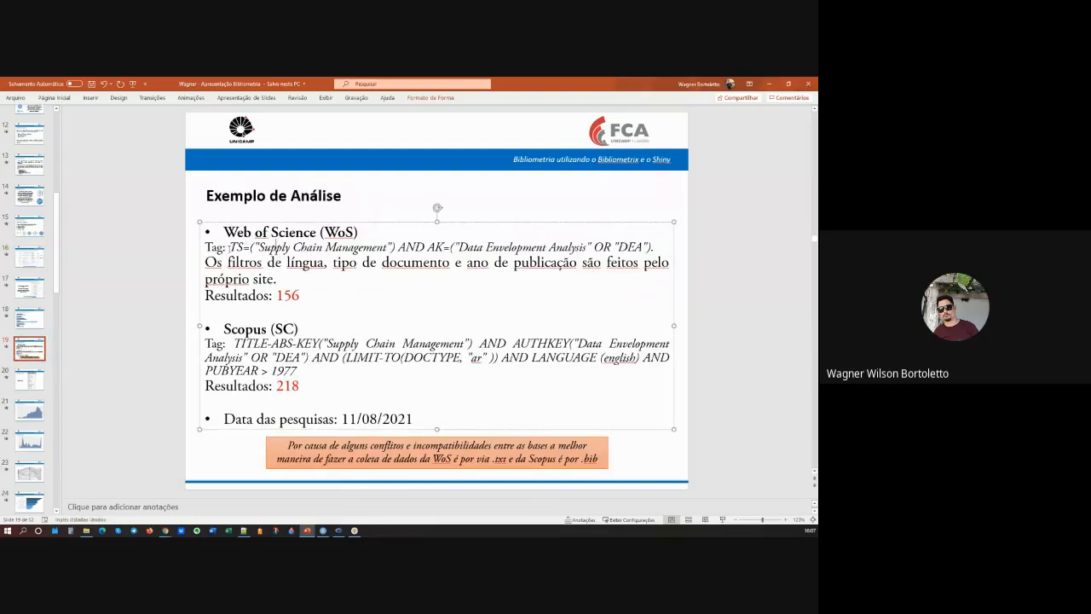
drag(229, 247, 658, 248)
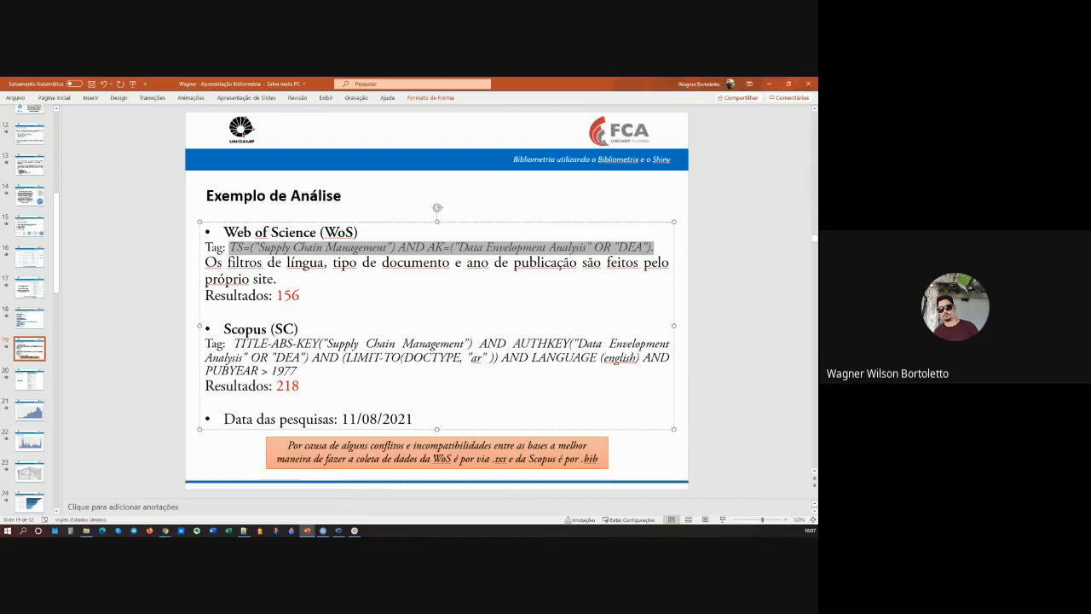
key(alt+Tab)
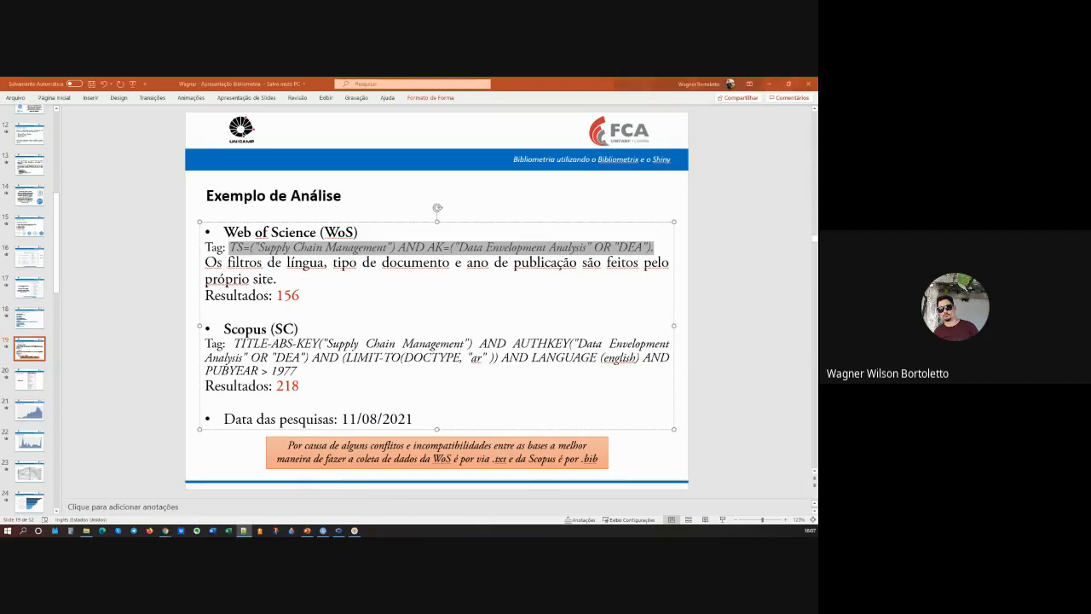
click(300, 366)
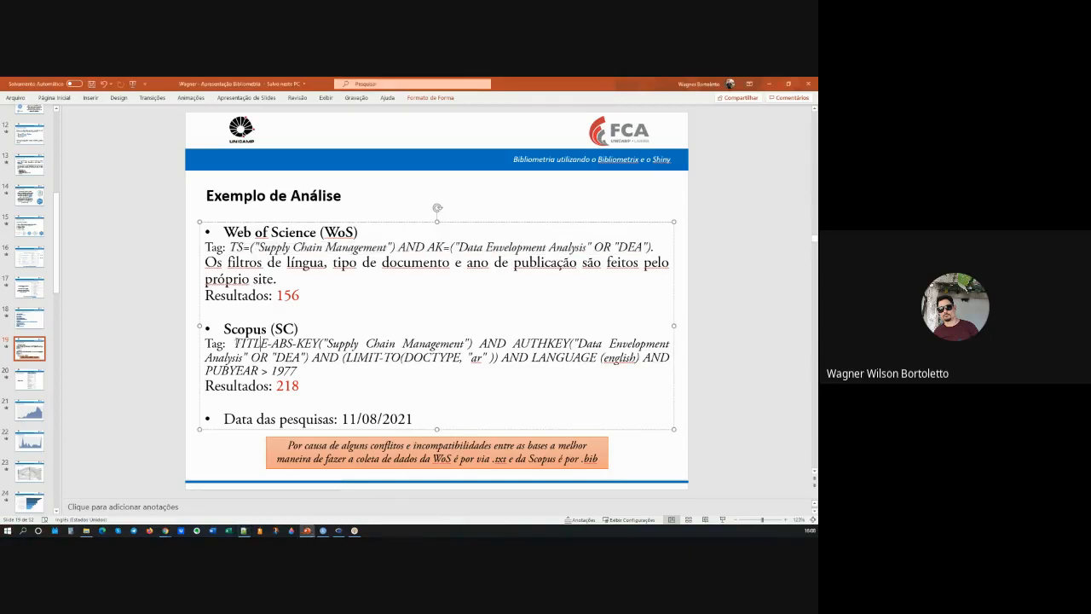
drag(236, 342, 302, 375)
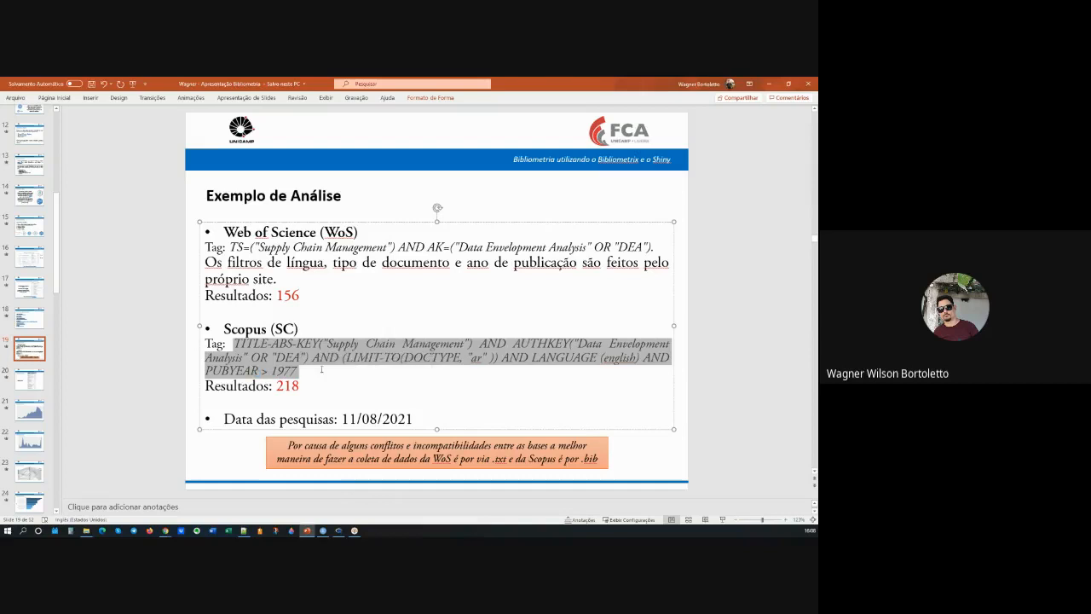
key(alt+Tab)
Step: Point out the terms "Supply Chain Management" and "Data Envelopment Analysis" and the AND operator joining them in the Web of Science tag
drag(260, 247, 389, 248)
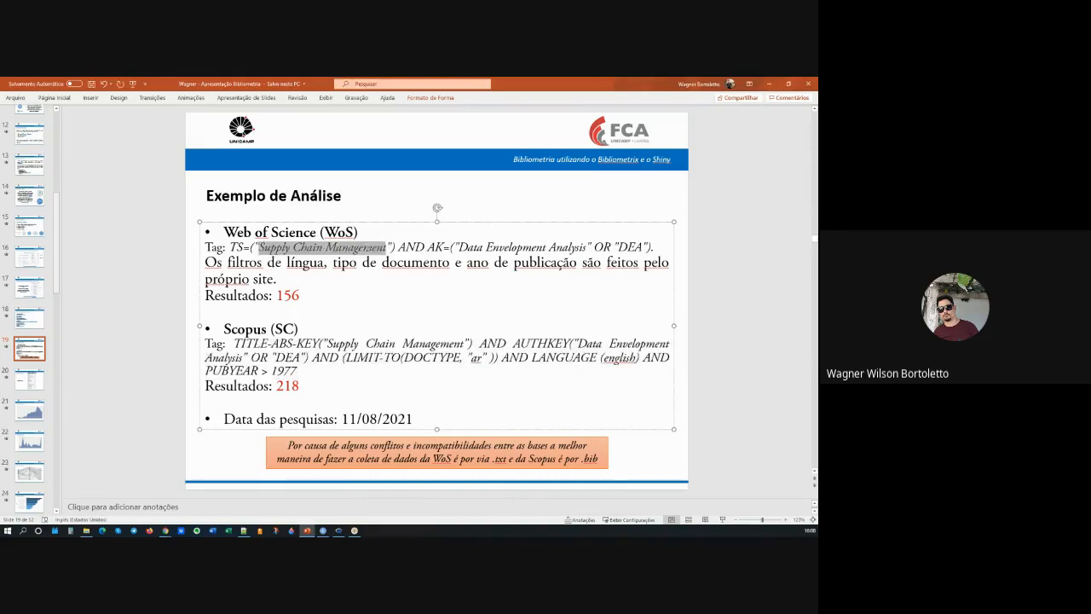
click(474, 247)
drag(457, 247, 587, 247)
key(ctrl+c)
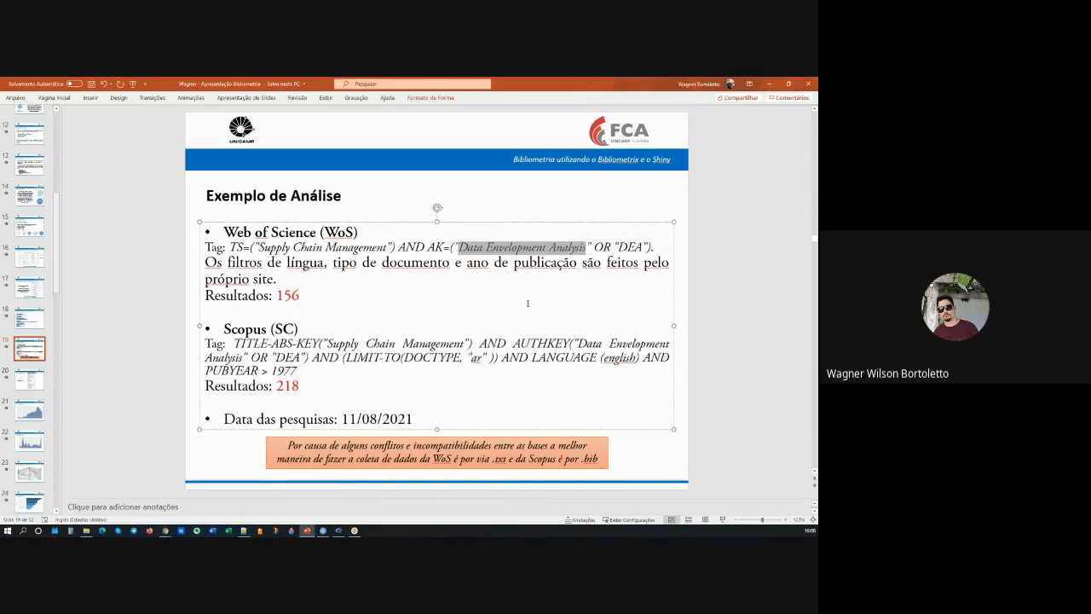
click(528, 304)
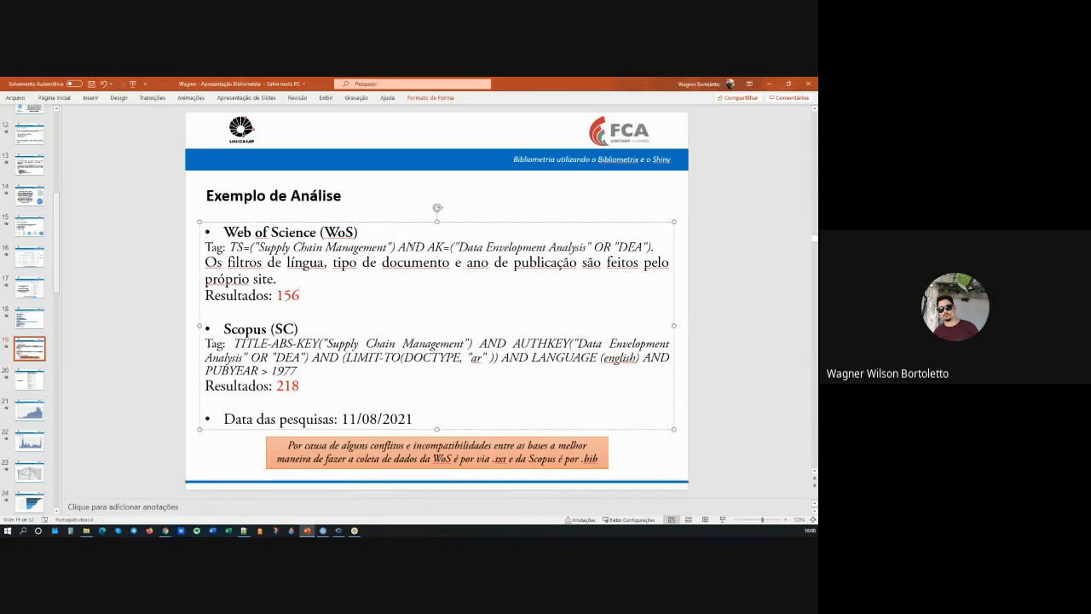
double_click(413, 248)
click(420, 272)
click(486, 247)
click(228, 297)
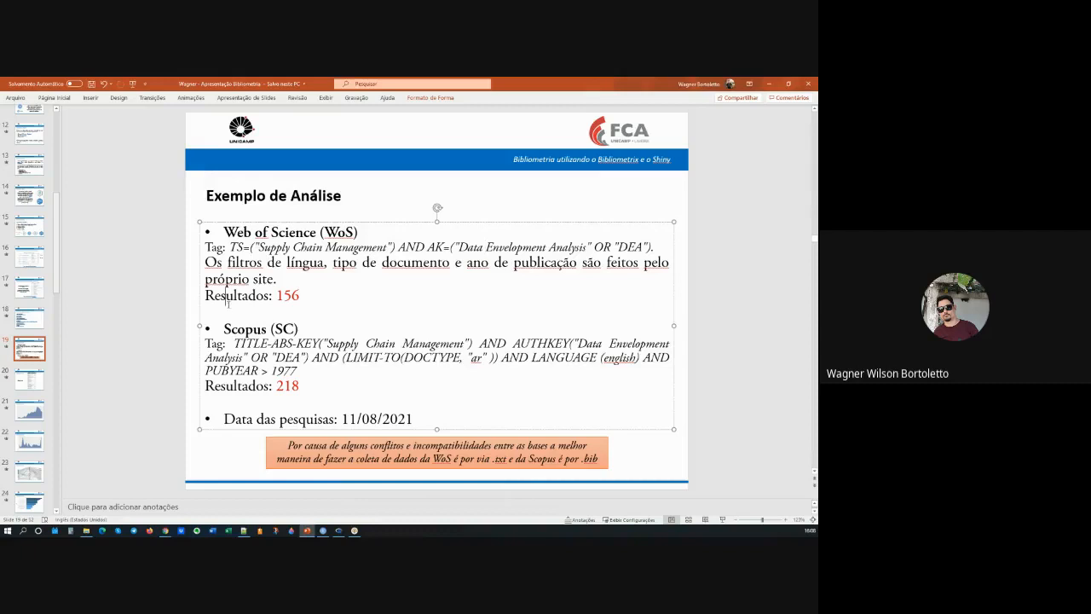
click(162, 309)
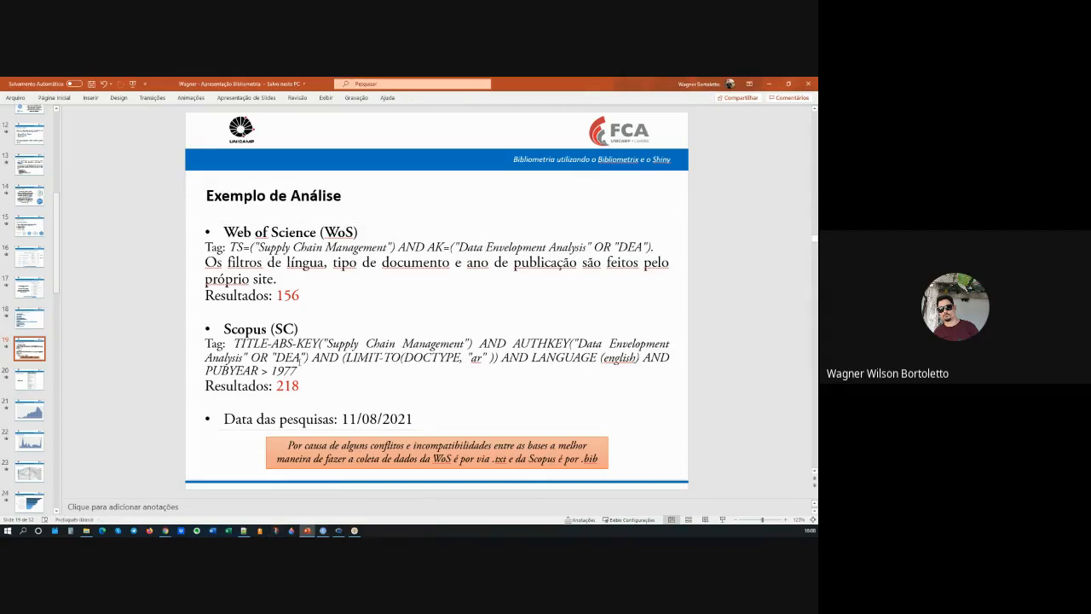
click(273, 232)
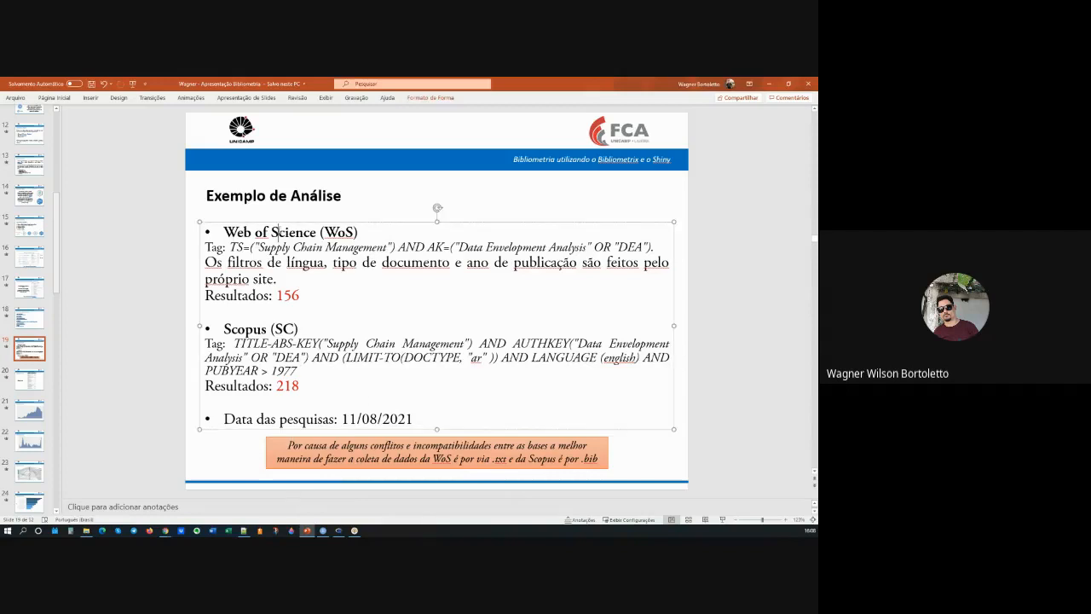
Step: Switch to the Web of Science search page in Chrome, check the available search fields and enlarge the page to 125%
mouse_move(166, 531)
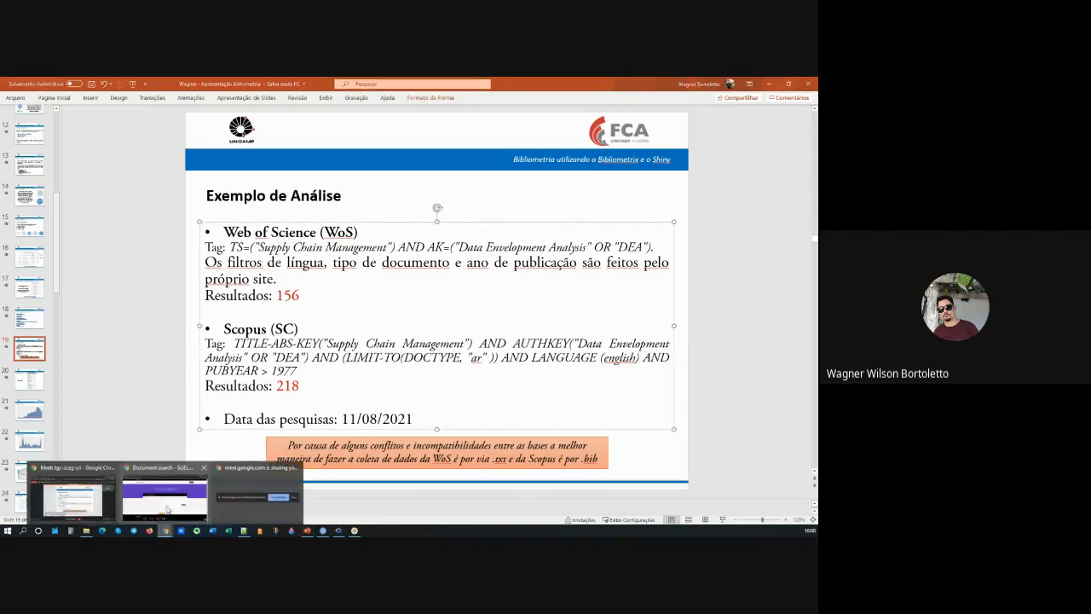
click(170, 505)
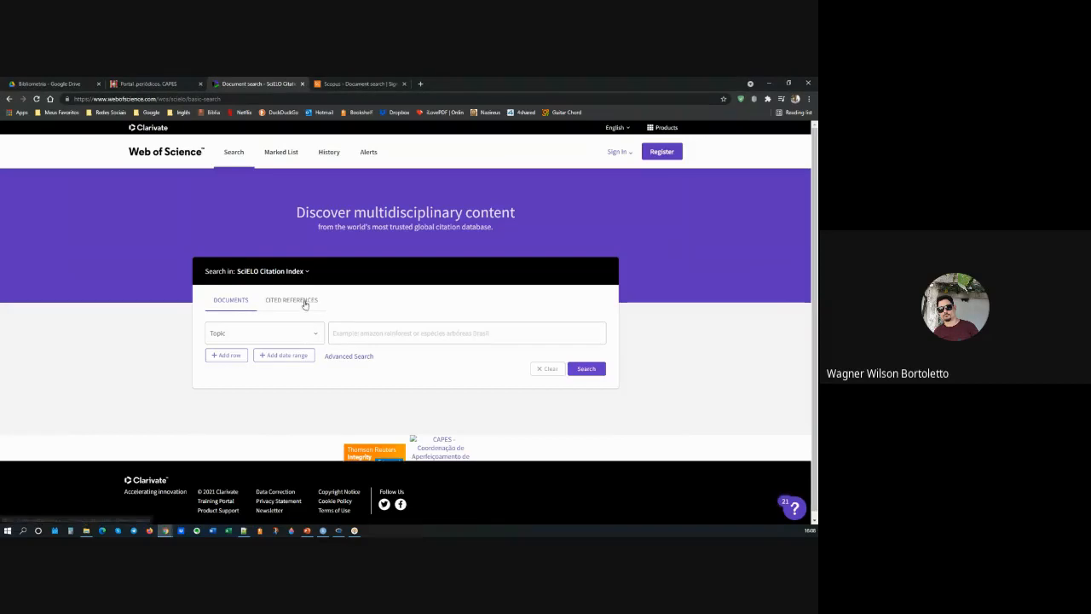
click(315, 333)
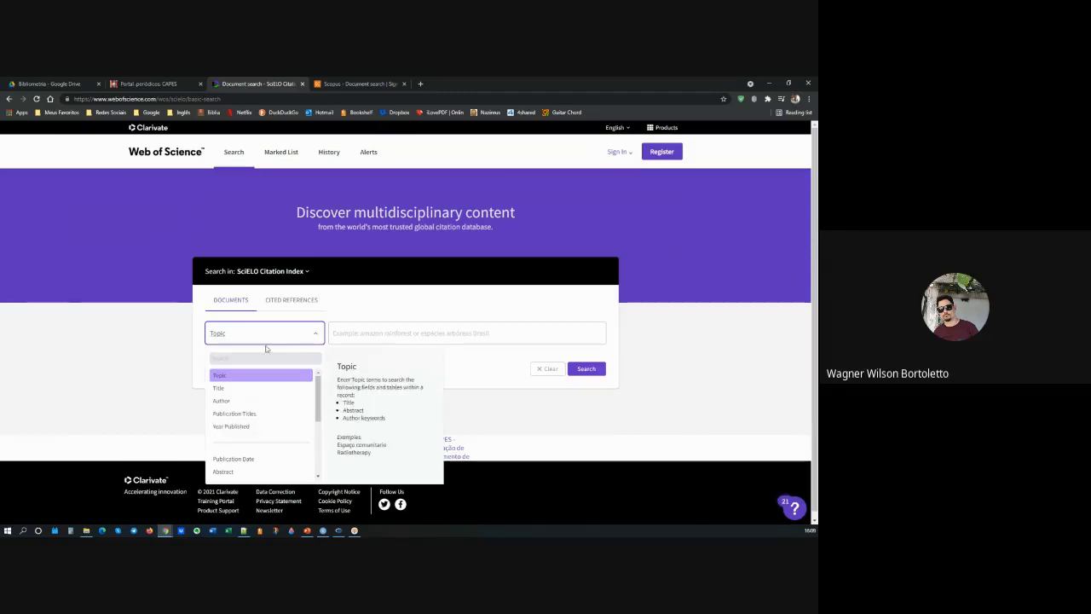
click(148, 337)
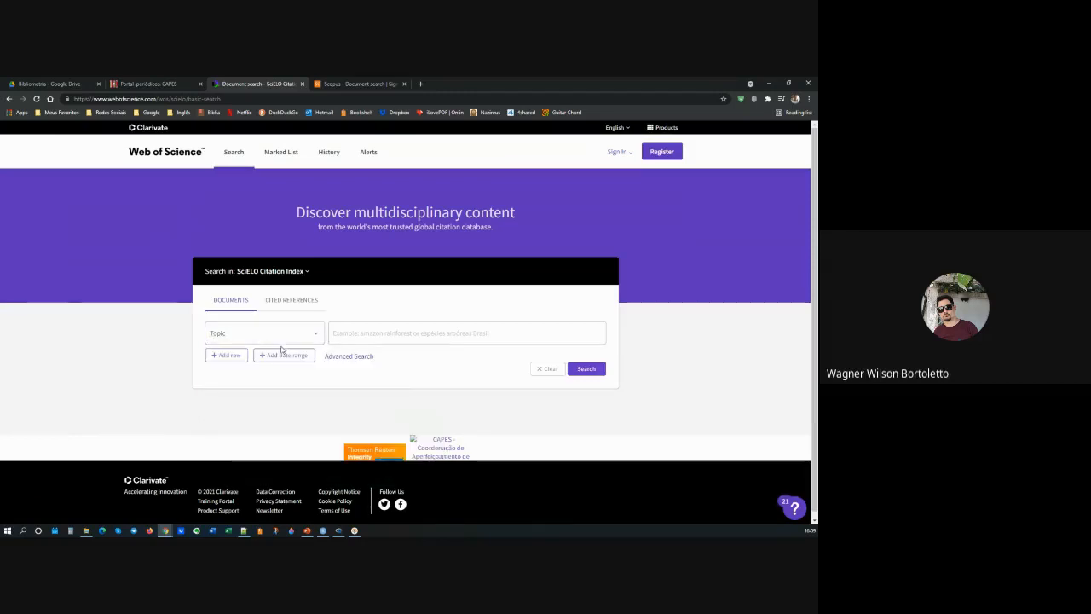
key(ctrl+plus)
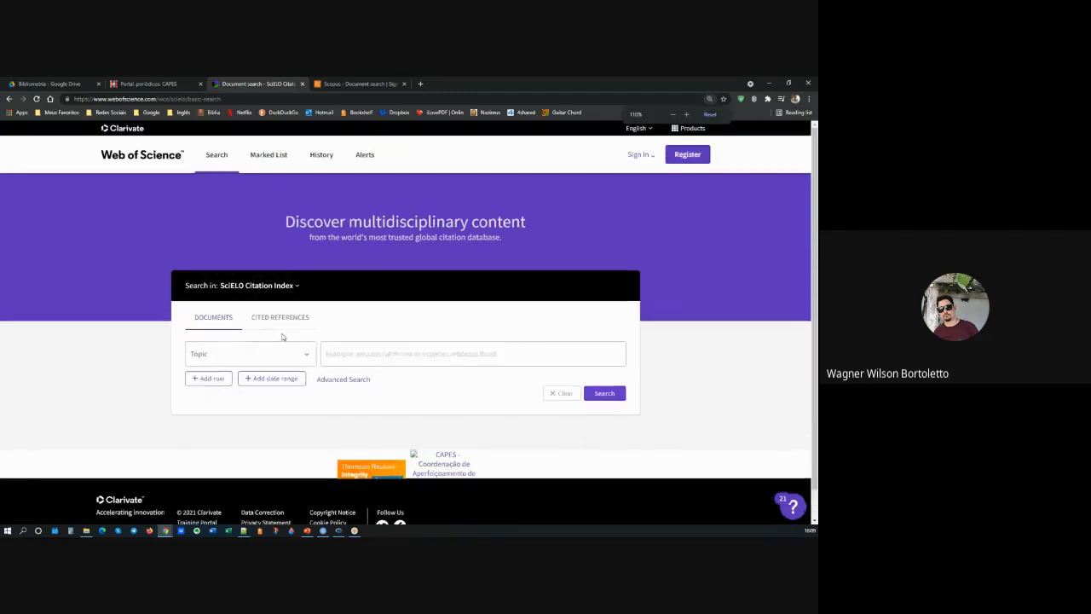
key(ctrl+plus)
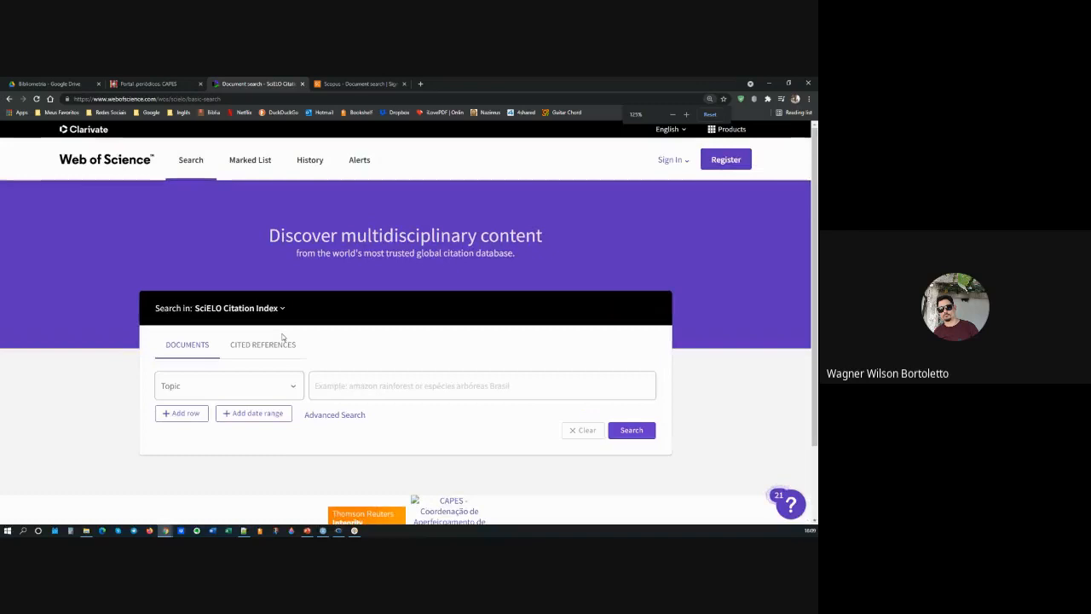
scroll(286, 336, down, 1)
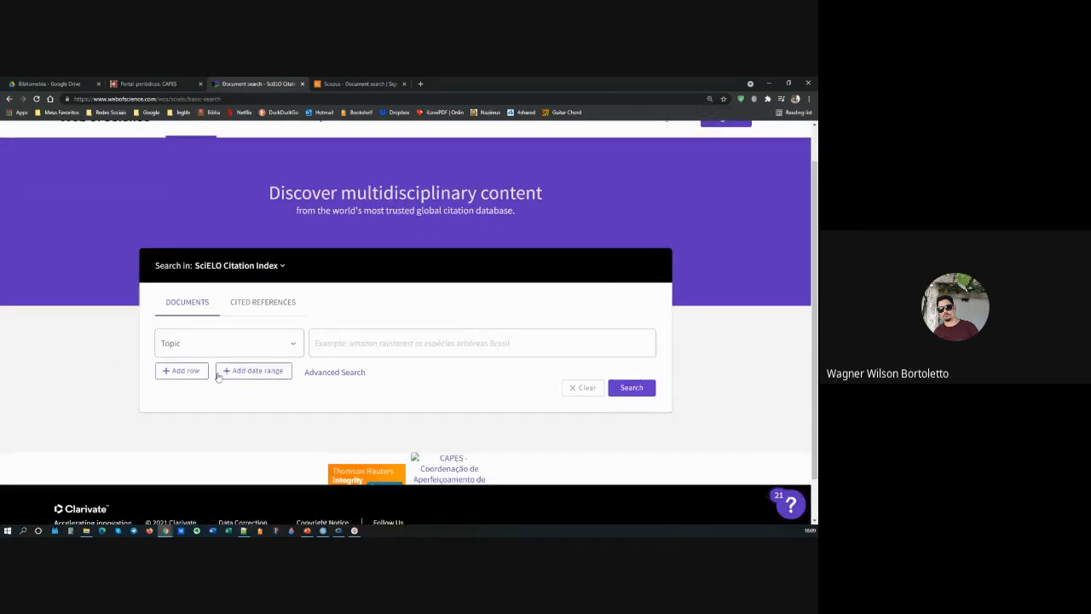
Step: Enter Supply Chain Management as the Topic term in the first search row, copied from the text editor
click(388, 335)
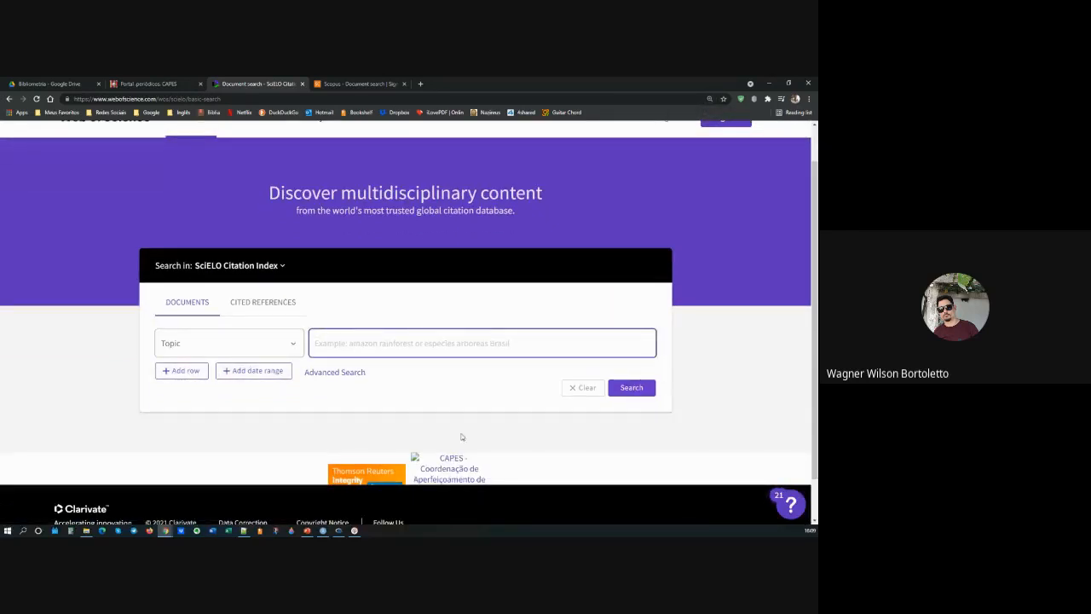
click(243, 531)
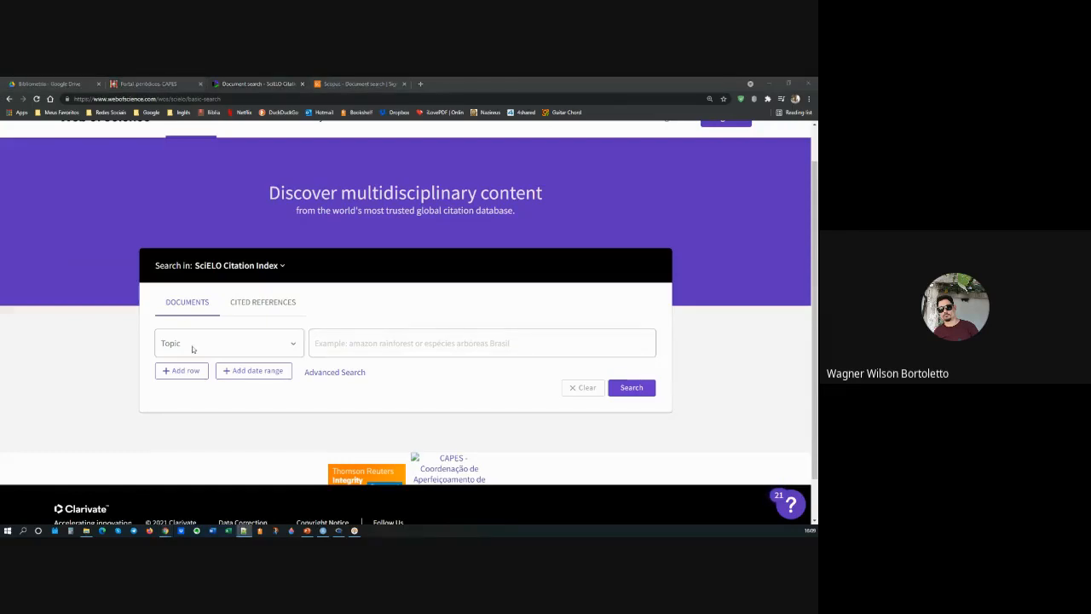
click(344, 342)
text(Supply Chain Management)
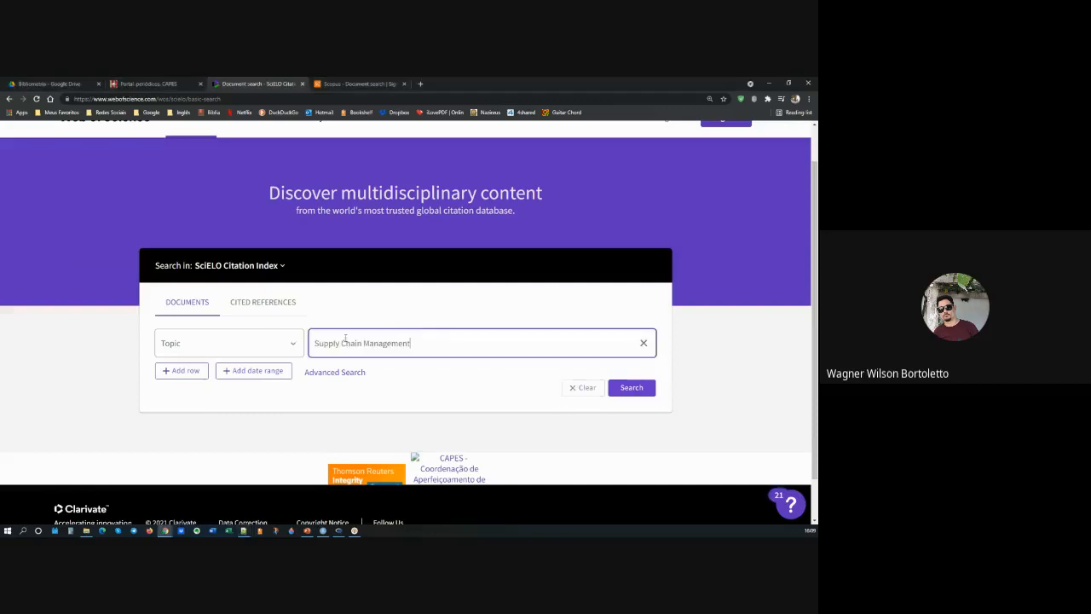
Step: Add a second search row joined with And and enter Data Envelopment Analysis as its Topic term
click(177, 371)
click(174, 377)
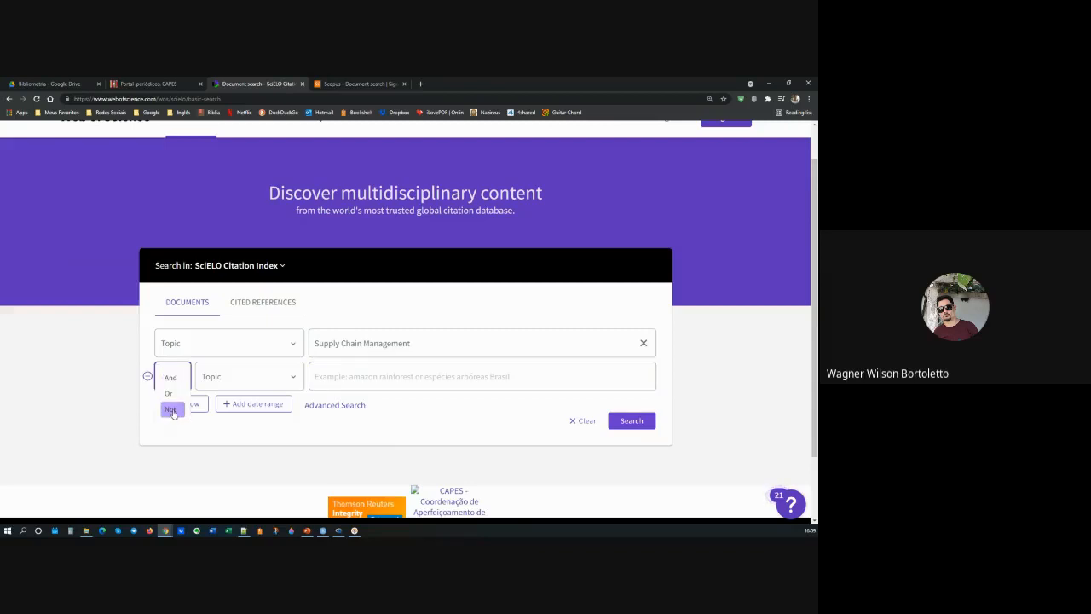
click(170, 377)
click(245, 376)
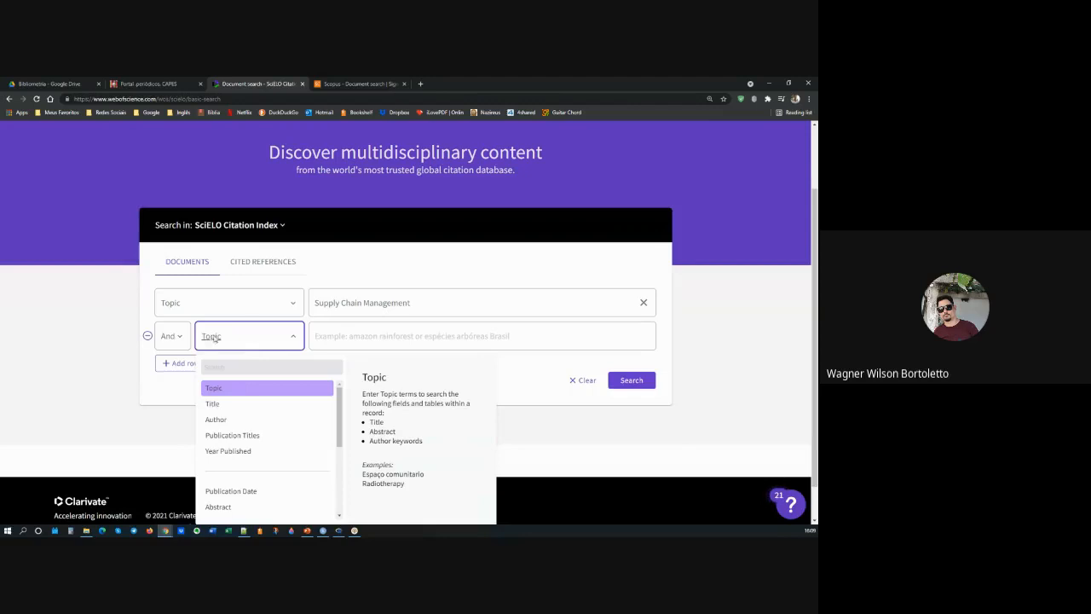
key(alt+Tab)
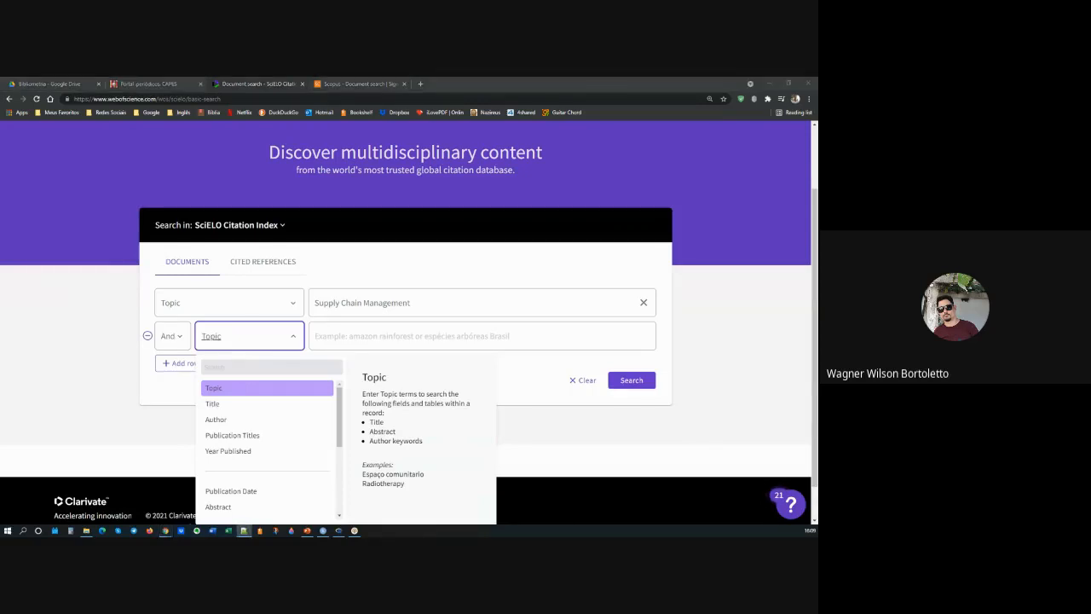
click(379, 335)
key(ctrl+v)
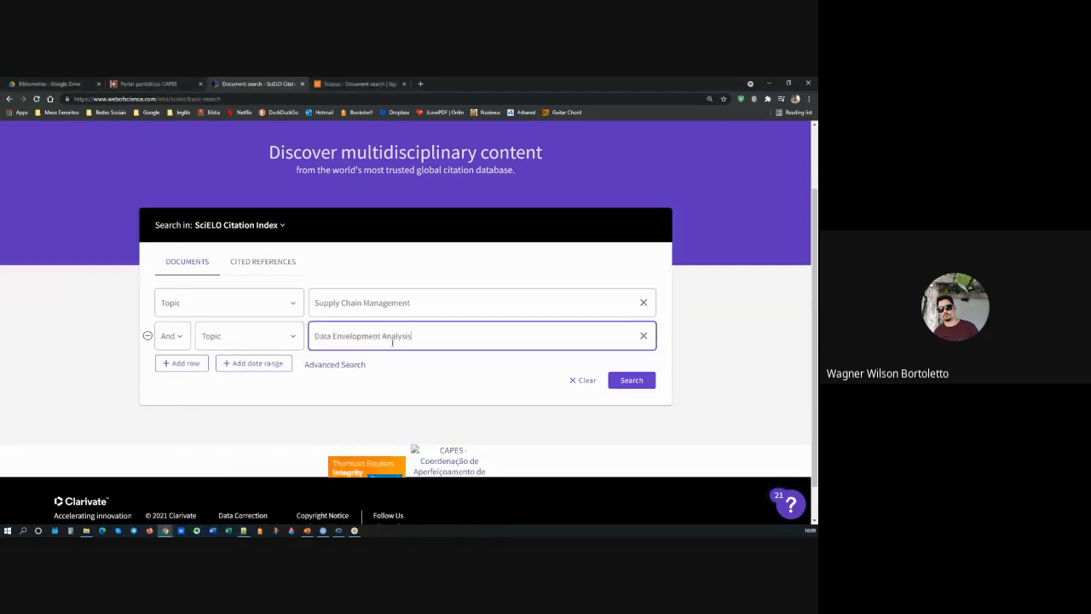
Step: Run the search, dismiss the Search Results introduction and review the listed publications and refine filters
click(629, 382)
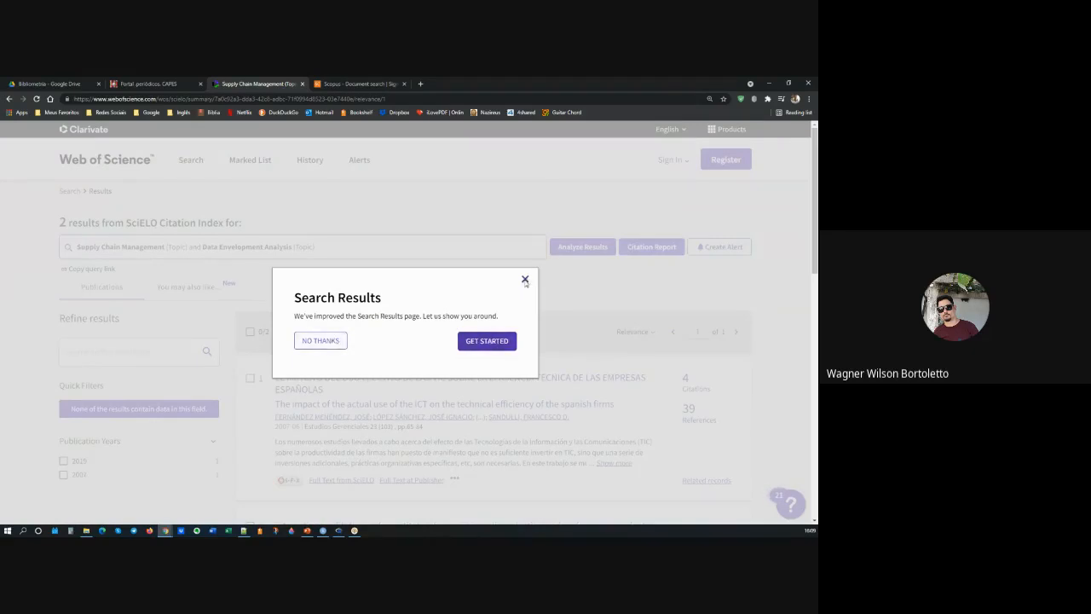
click(524, 279)
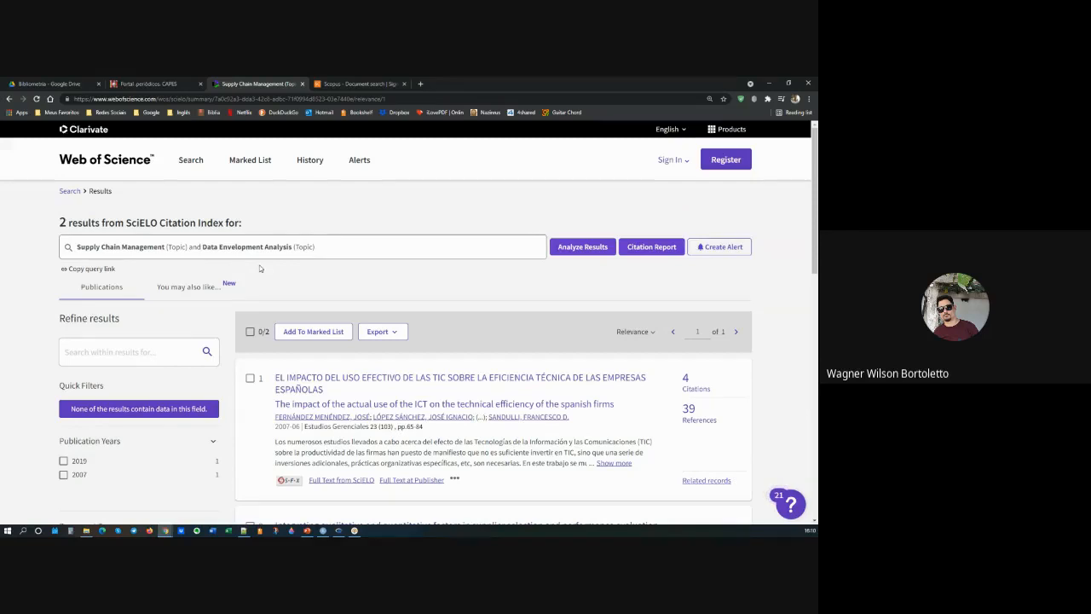
scroll(383, 346, down, 5)
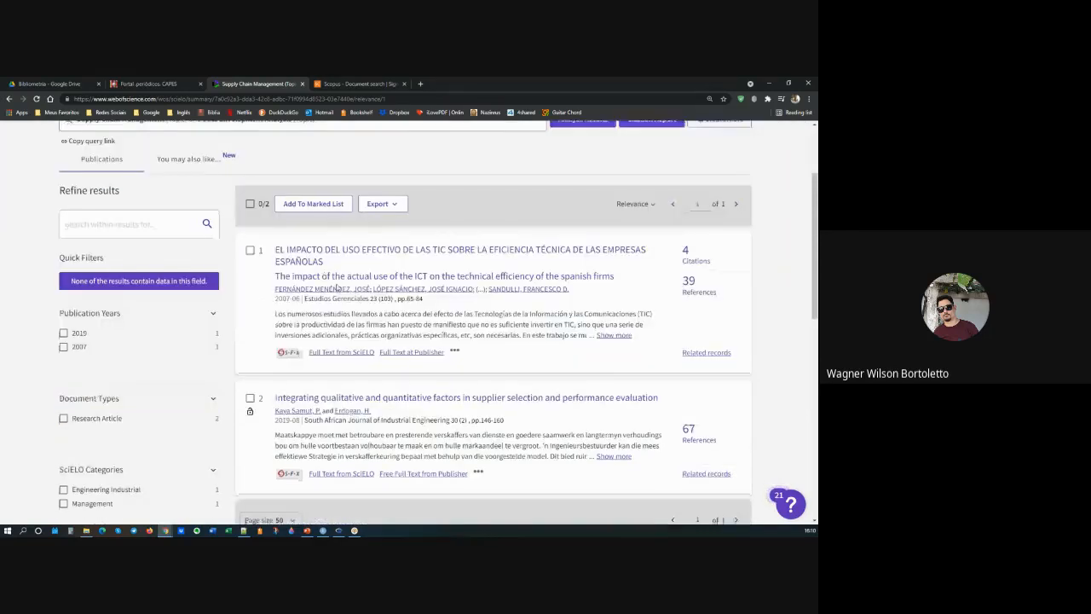
scroll(383, 346, up, 3)
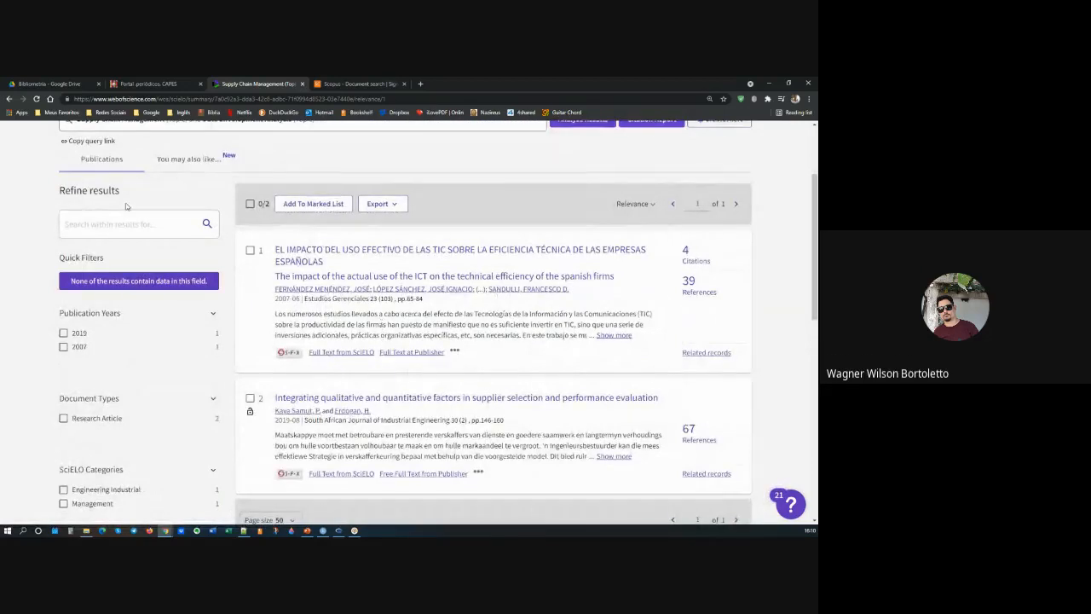
scroll(215, 229, up, 2)
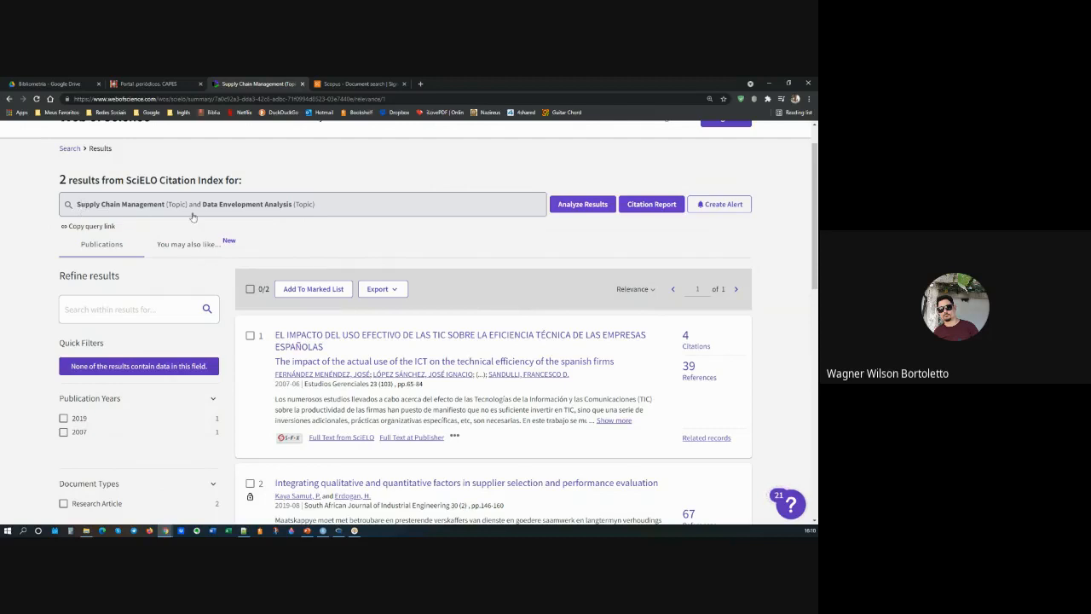
Step: Return to the search form, enclose both Topic terms in double quotation marks and rerun the search, highlighting the results heading
click(8, 99)
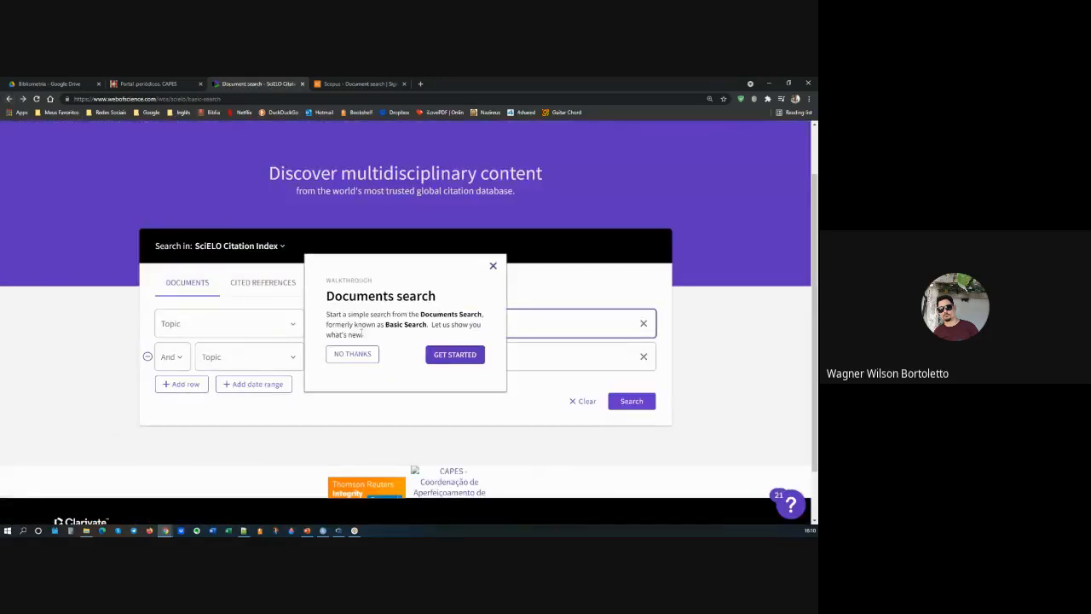
click(352, 354)
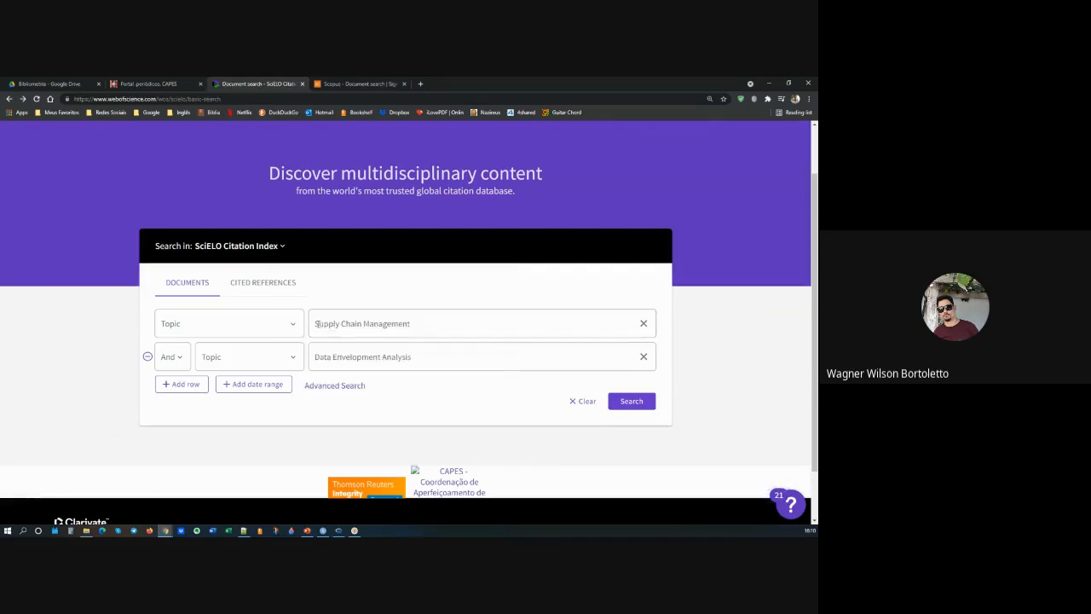
click(315, 323)
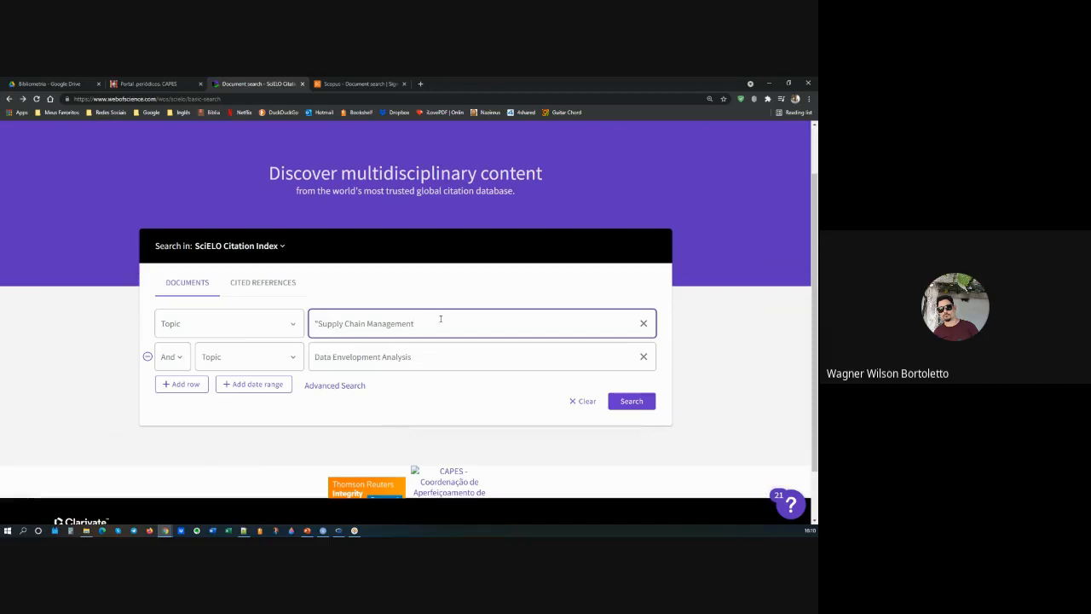
click(314, 357)
text(")
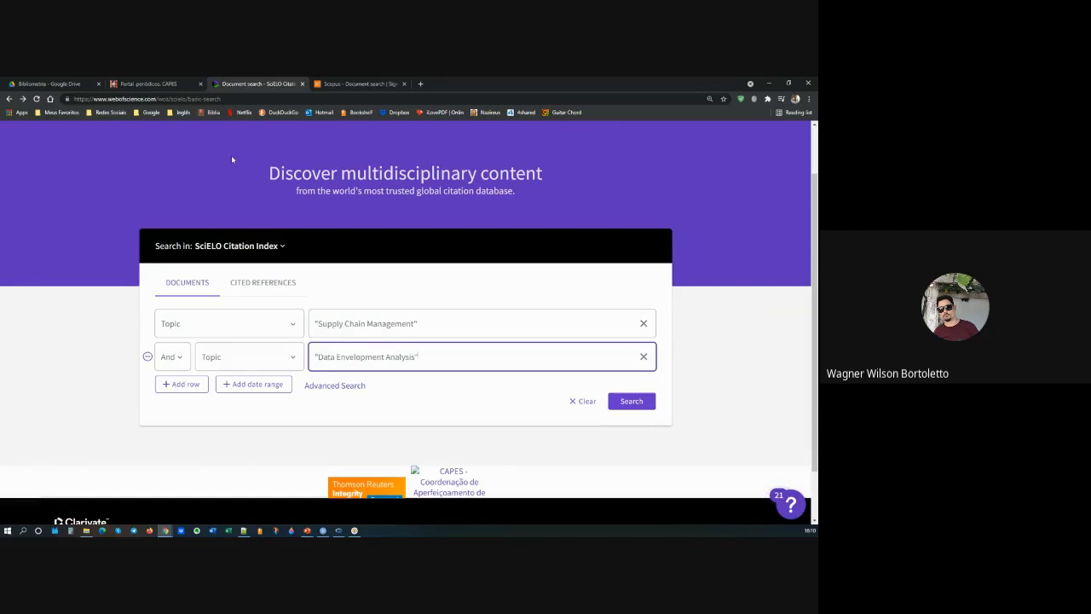
click(631, 401)
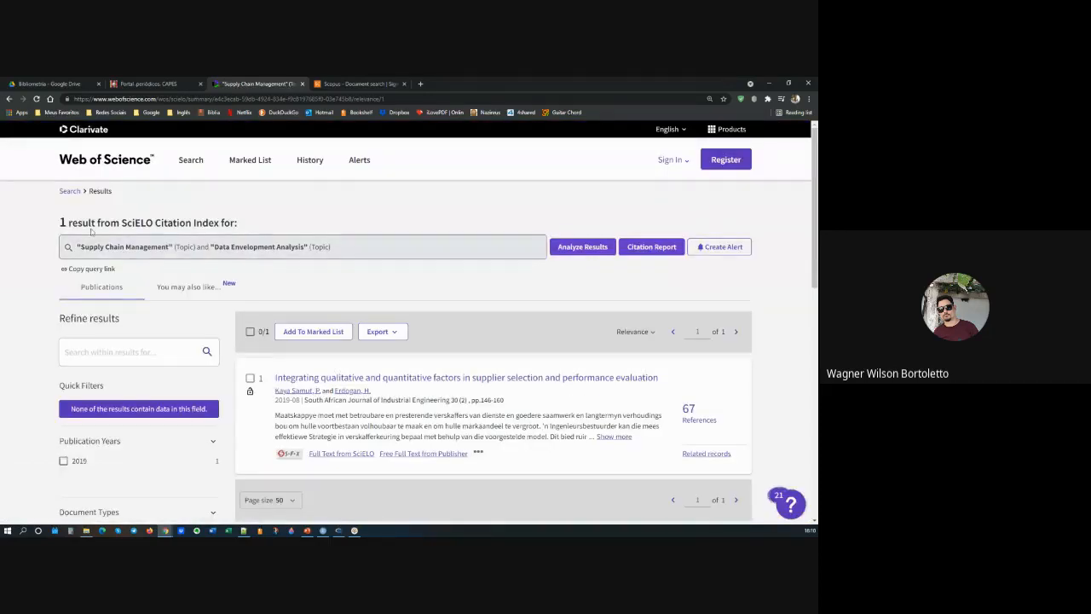
drag(60, 222, 238, 225)
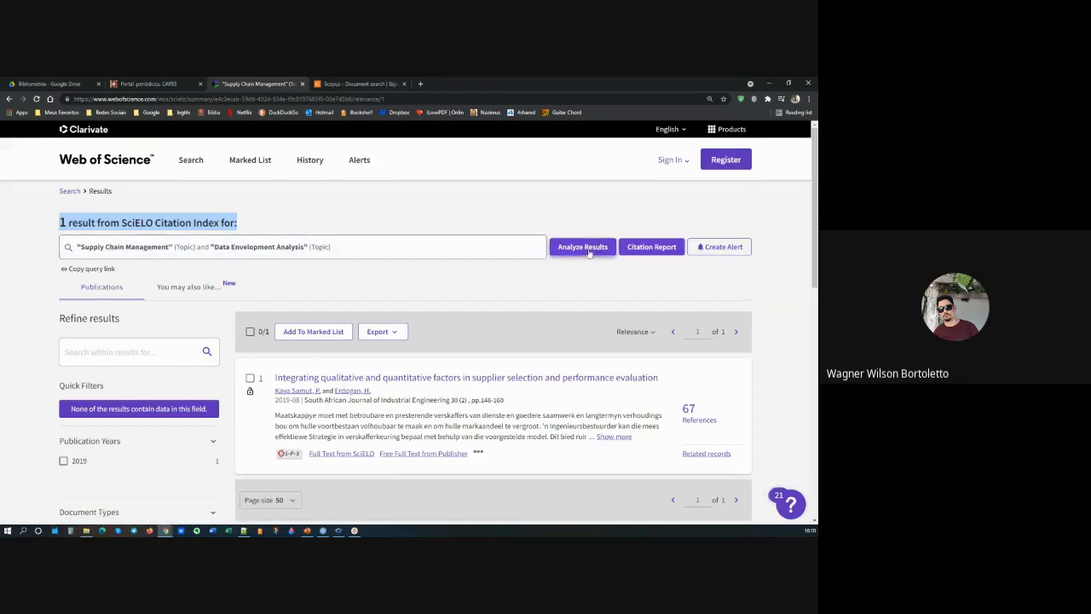
Step: Open the advanced search and paste the query TS=("Supply Chain Management") AND AK=("Data Envelopment Analysis" OR "DEA") into the query preview
click(69, 191)
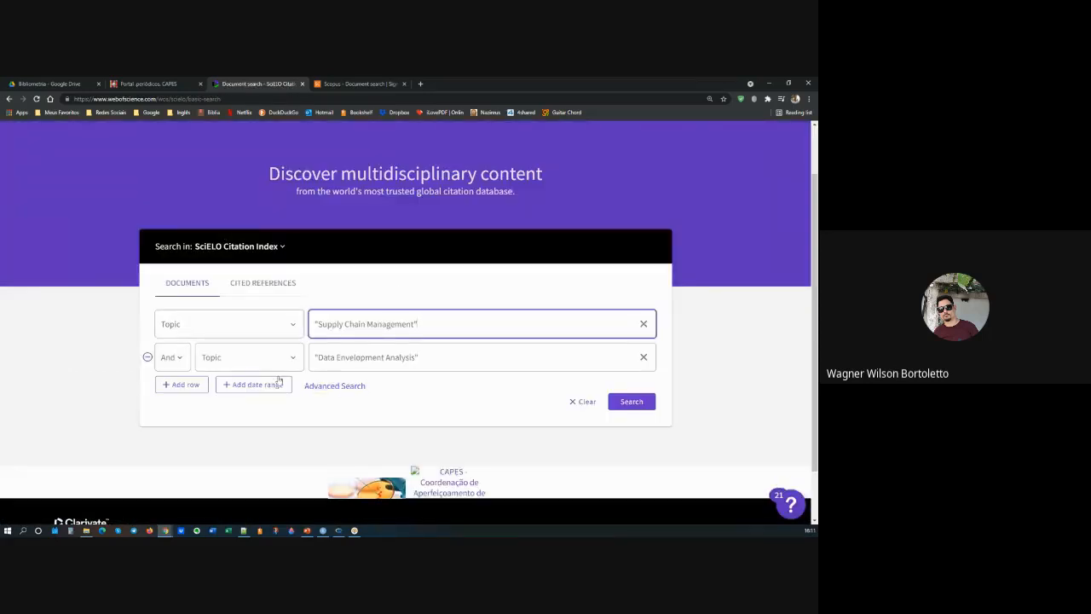
click(334, 386)
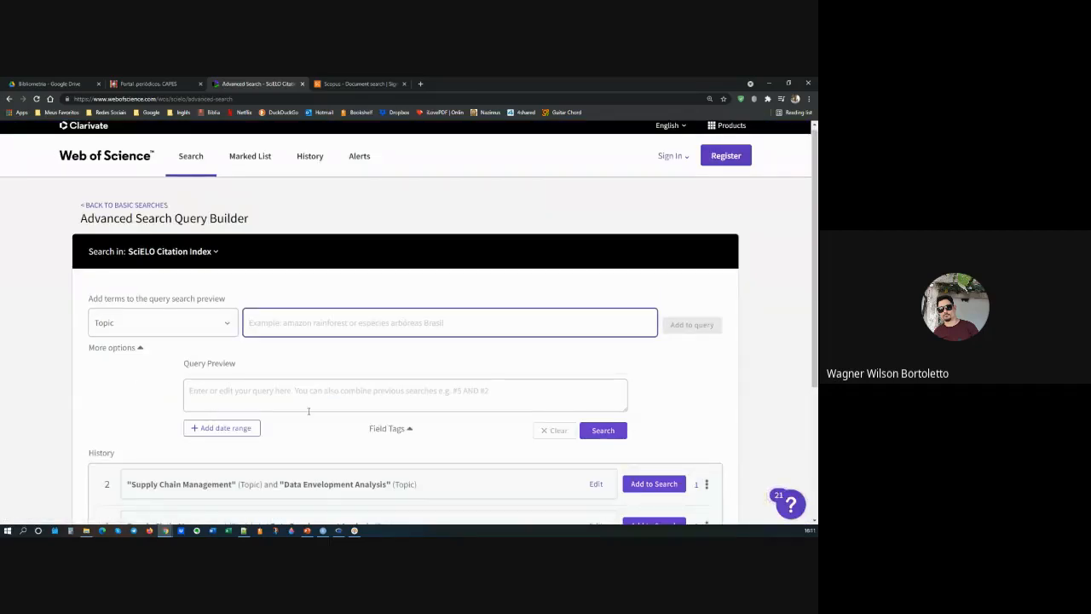
key(alt+Tab)
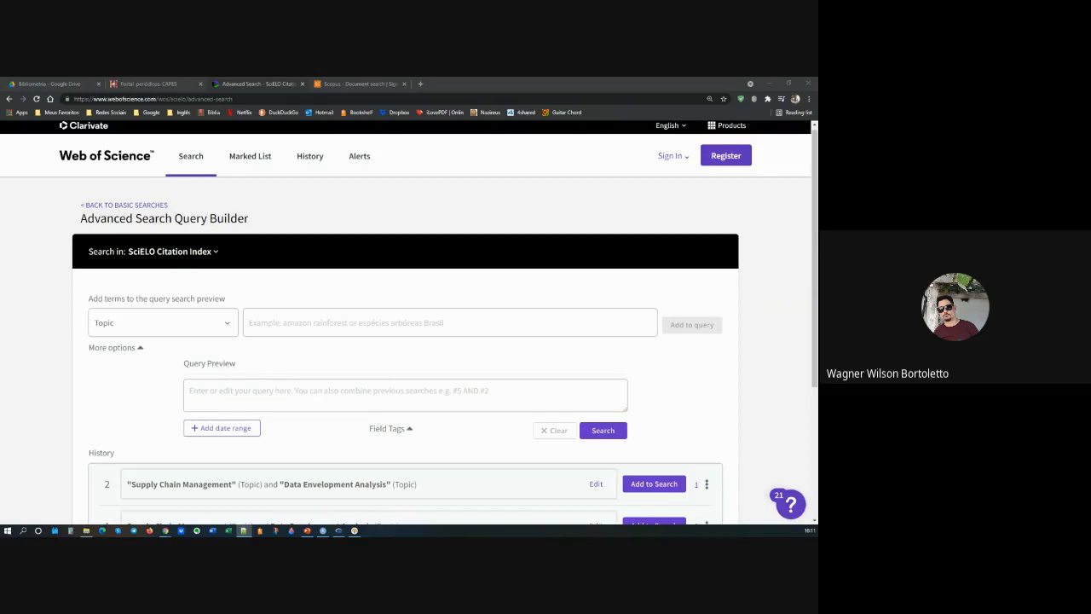
key(alt+Tab)
text(TS=("Supply Chain Management") AND AK=("Data Envelopment Analysis" OR "DEA"))
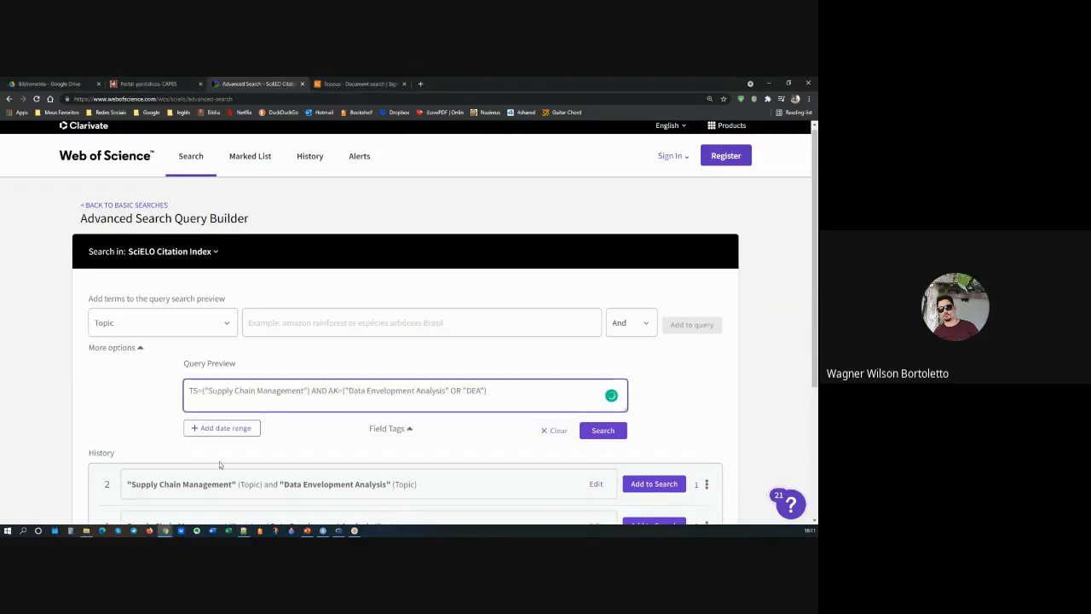
Step: Show the field tags list and match the query's TS tag and "Supply Chain Management" term to the Topic definition
scroll(306, 356, down, 1)
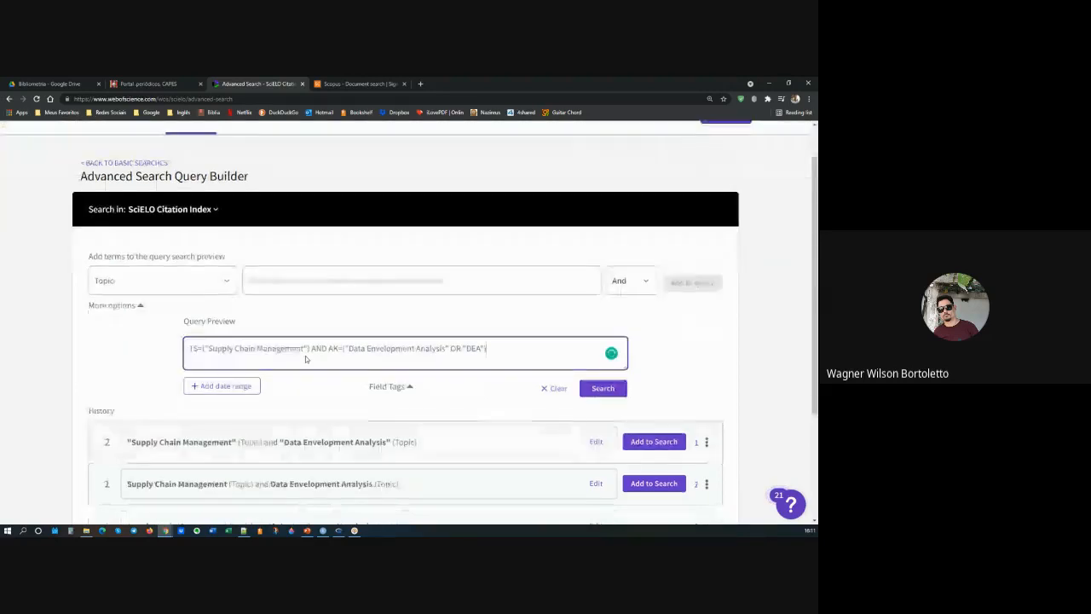
drag(197, 348, 185, 348)
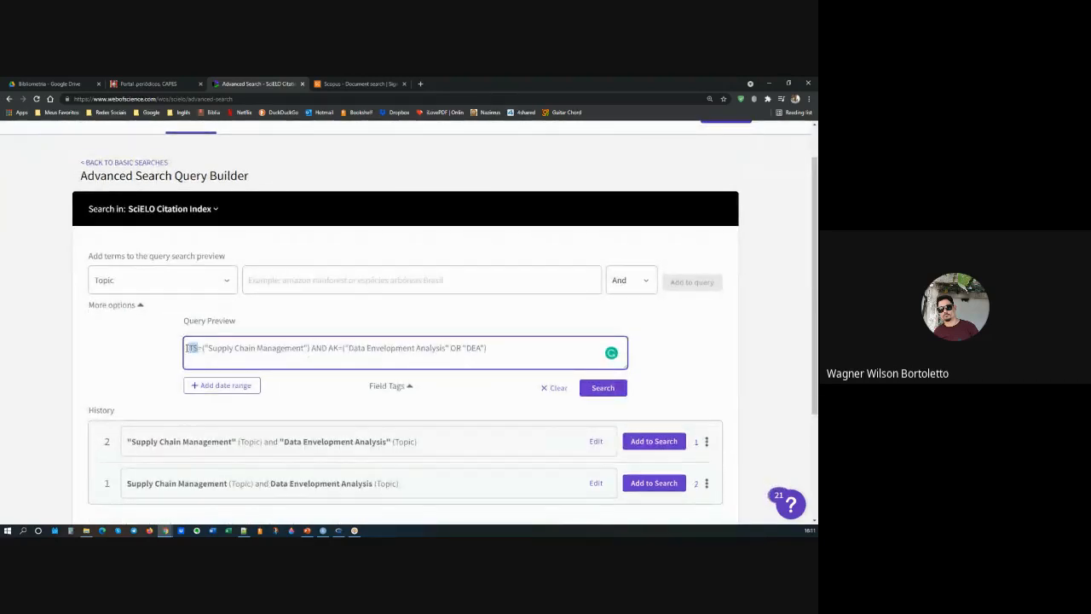
click(388, 385)
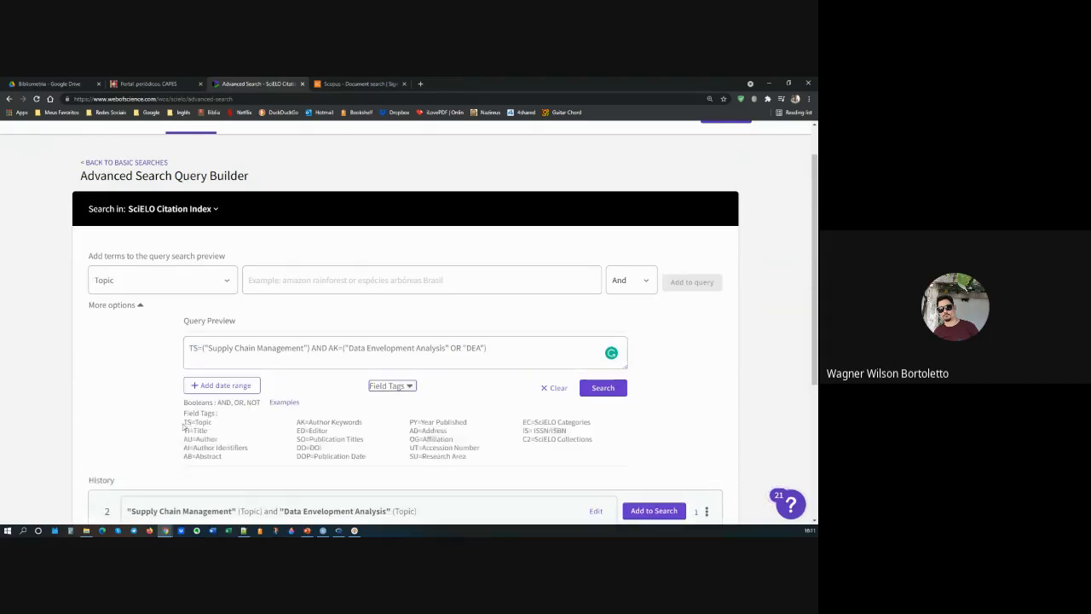
drag(184, 423, 212, 422)
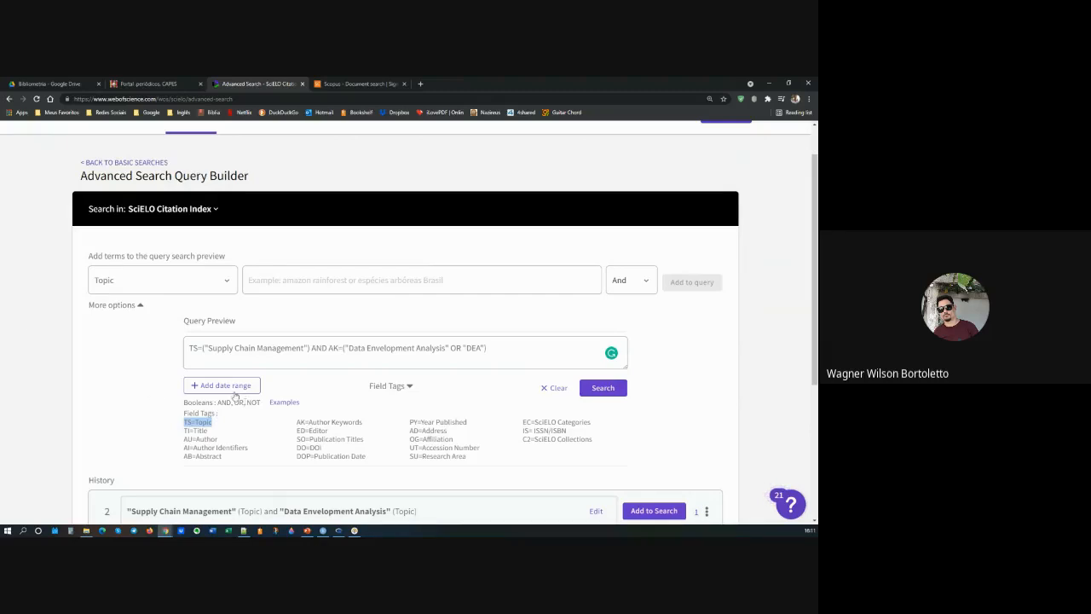
click(229, 349)
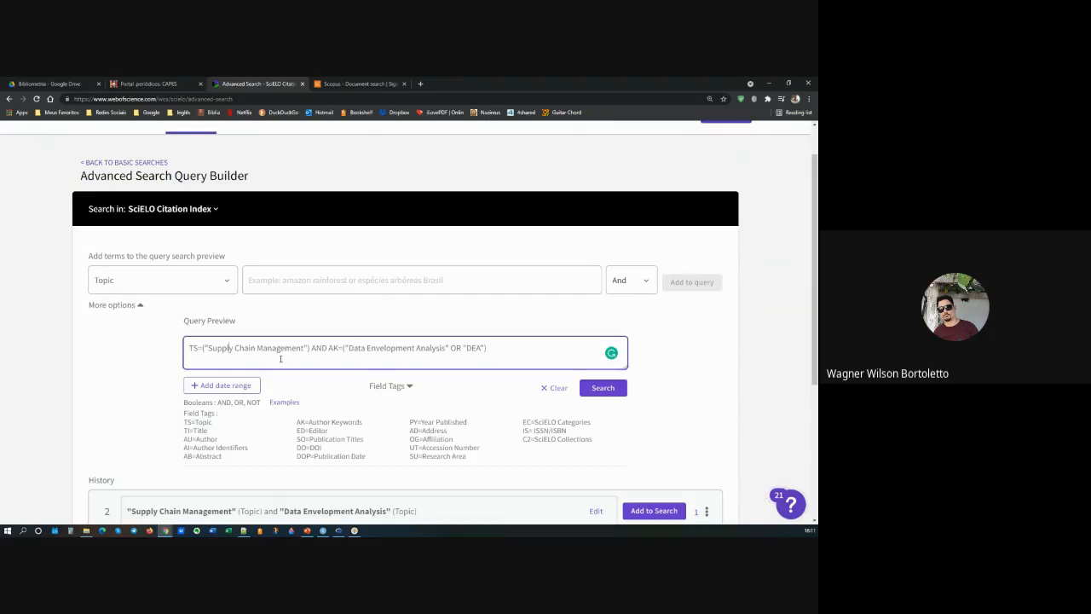
drag(311, 350, 208, 349)
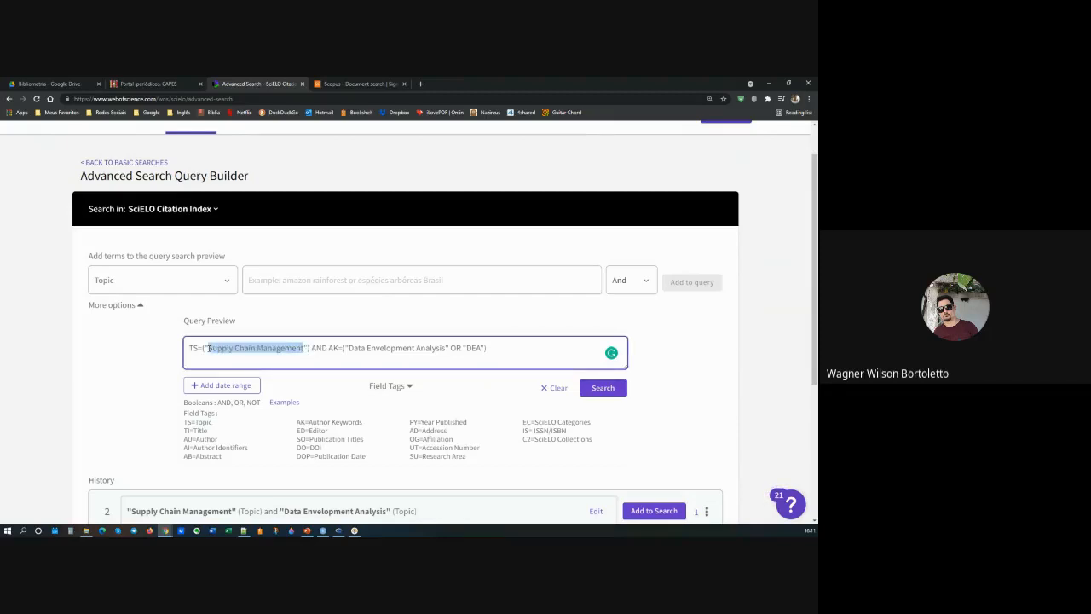
Step: Examine the AND operator, the Author Keywords tag AK and its "Data Envelopment Analysis" and "DEA" terms in the query
click(320, 348)
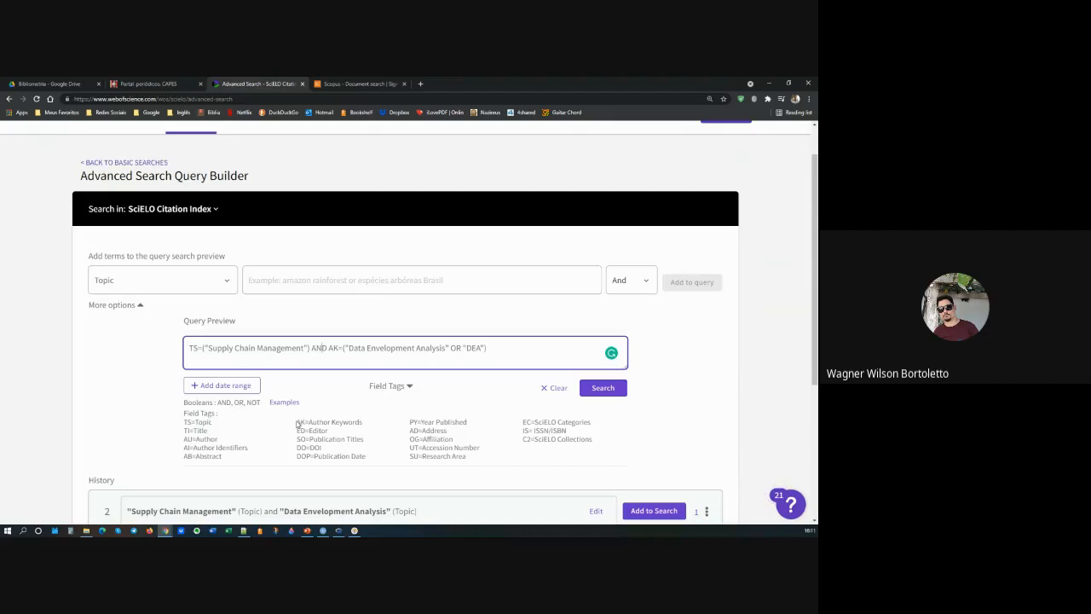
drag(297, 424, 368, 426)
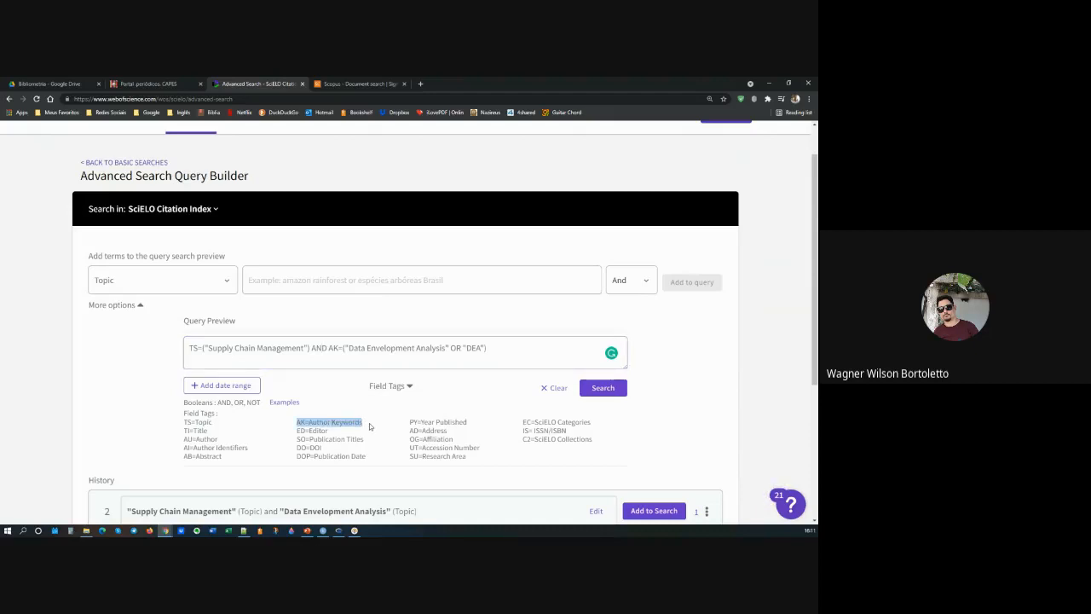
click(349, 347)
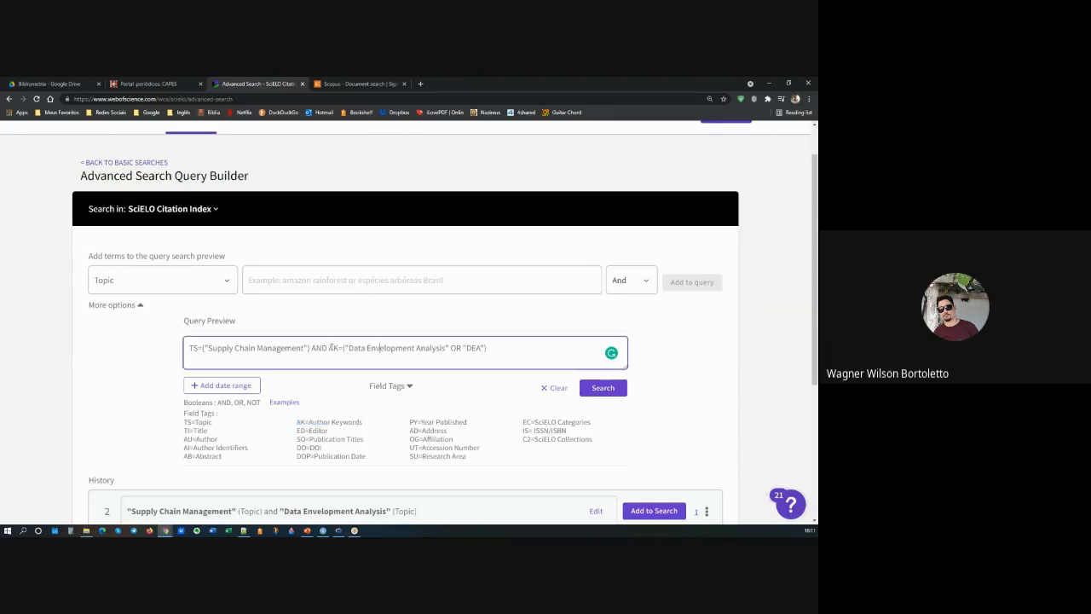
drag(349, 347, 445, 347)
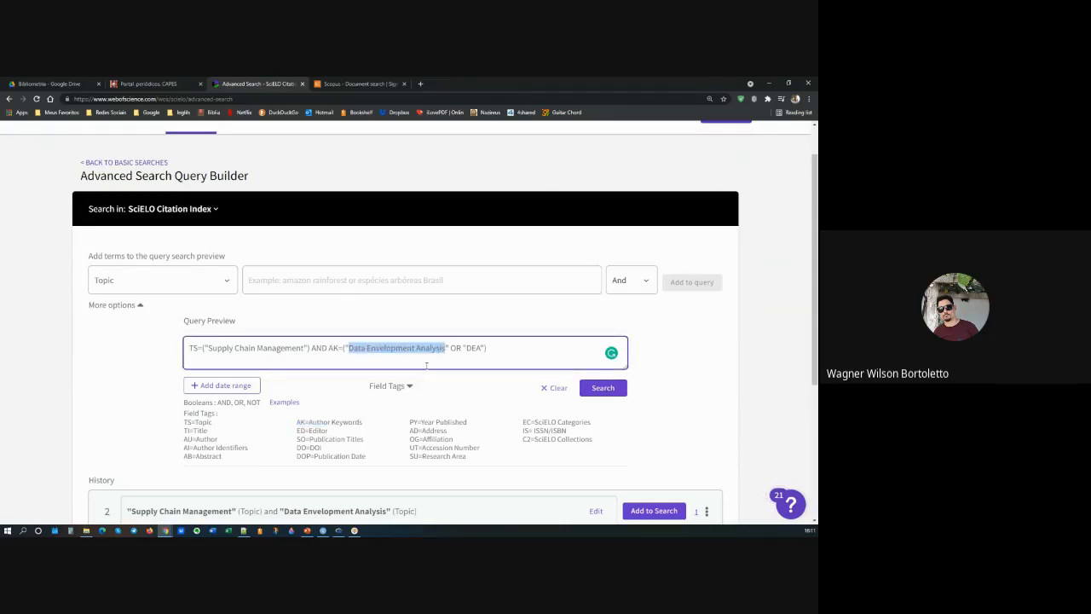
double_click(474, 349)
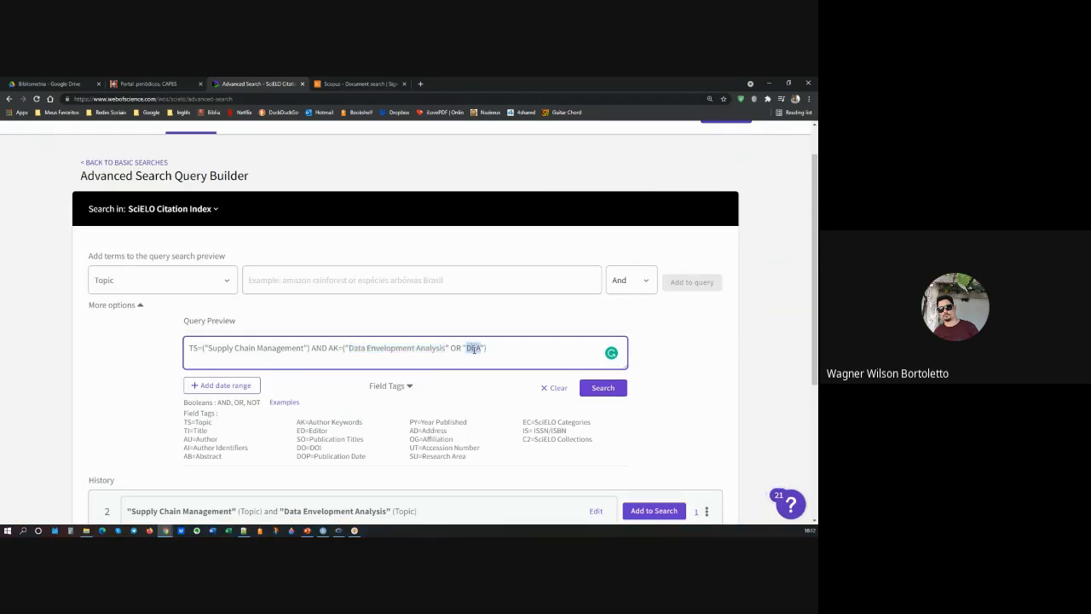
click(331, 352)
drag(347, 347, 482, 347)
click(513, 351)
Step: Add an index date range from 1979-01-01 to 2021-08-11 to the advanced query
click(247, 387)
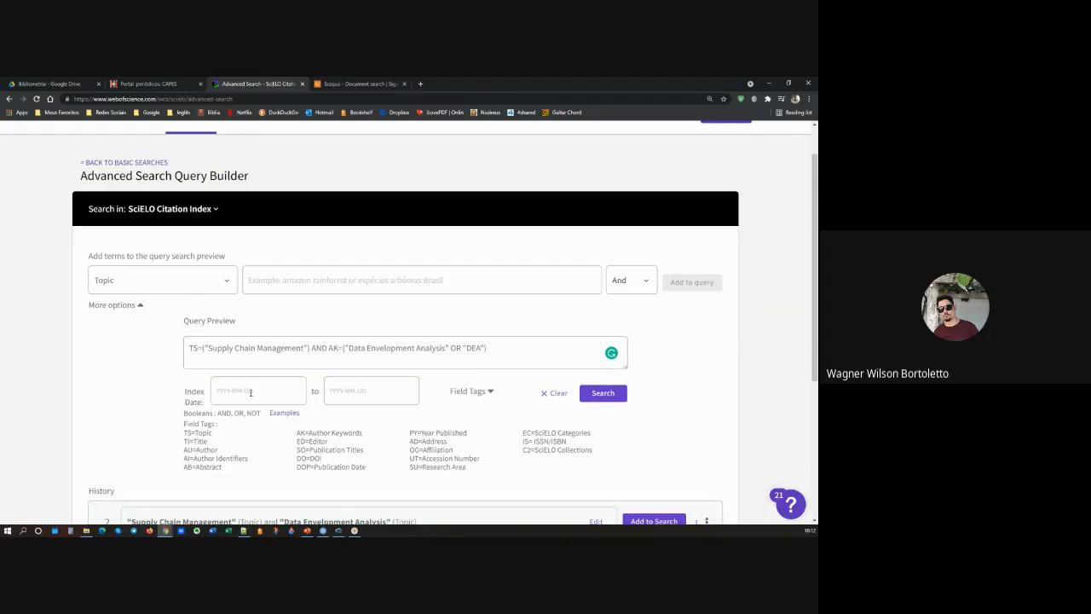
click(250, 393)
text(19701-01-01)
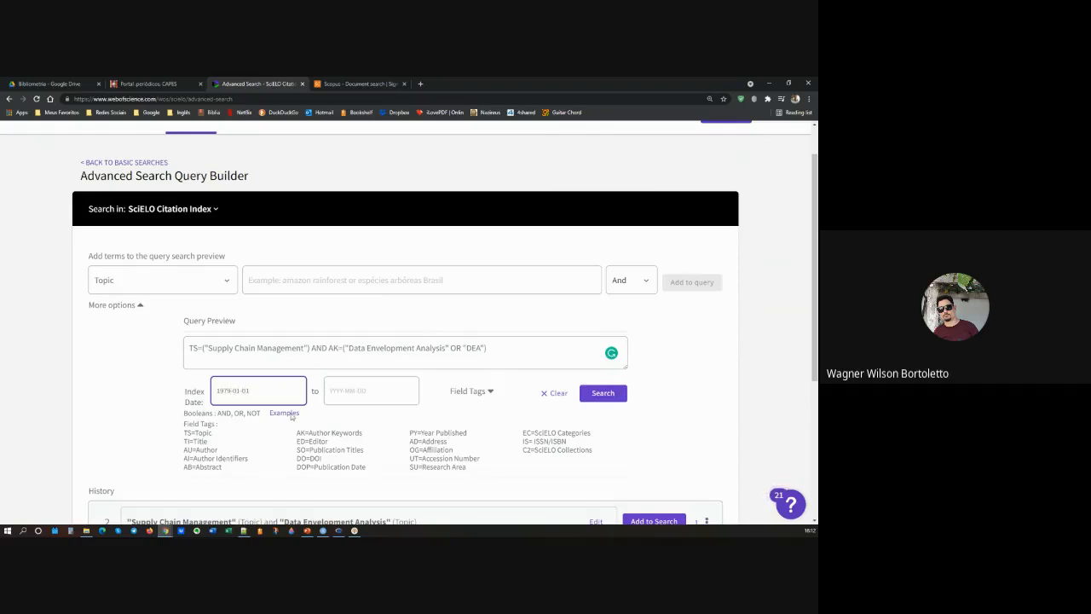
click(343, 394)
text(2021)
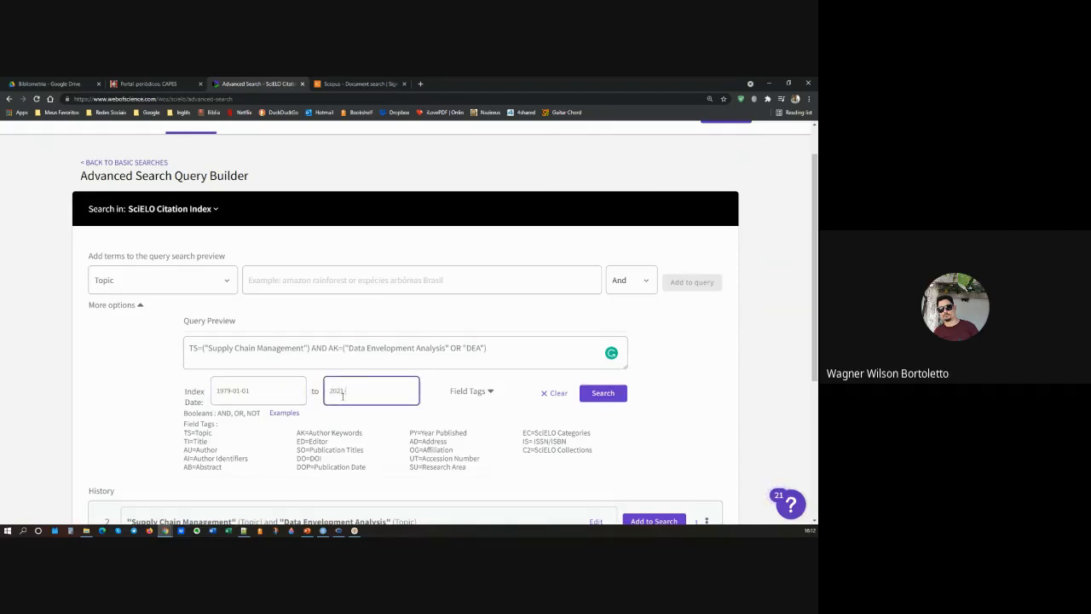
text(-08-13)
click(246, 390)
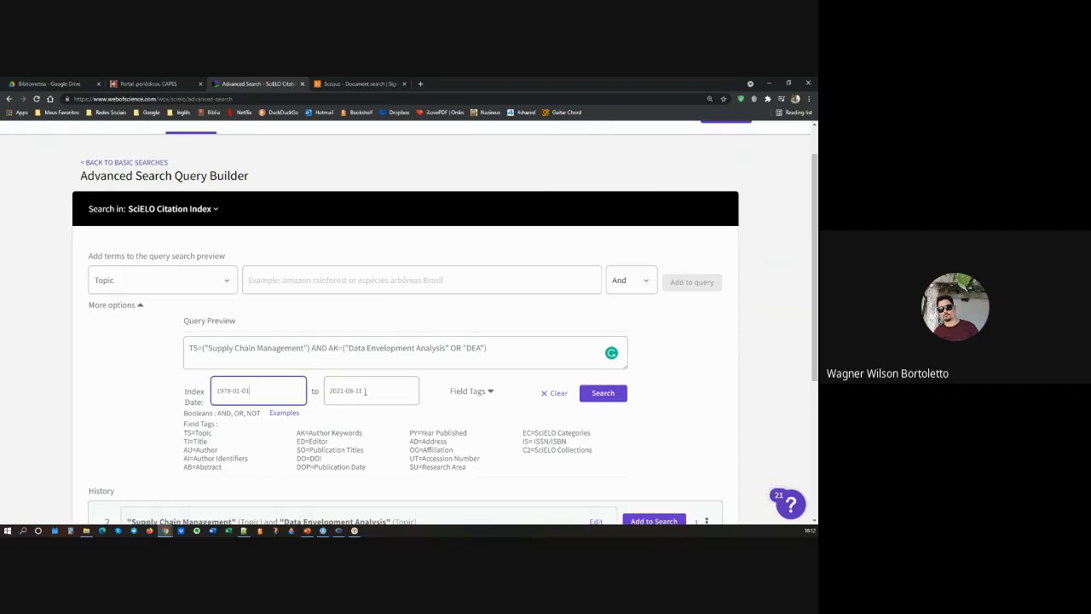
click(371, 391)
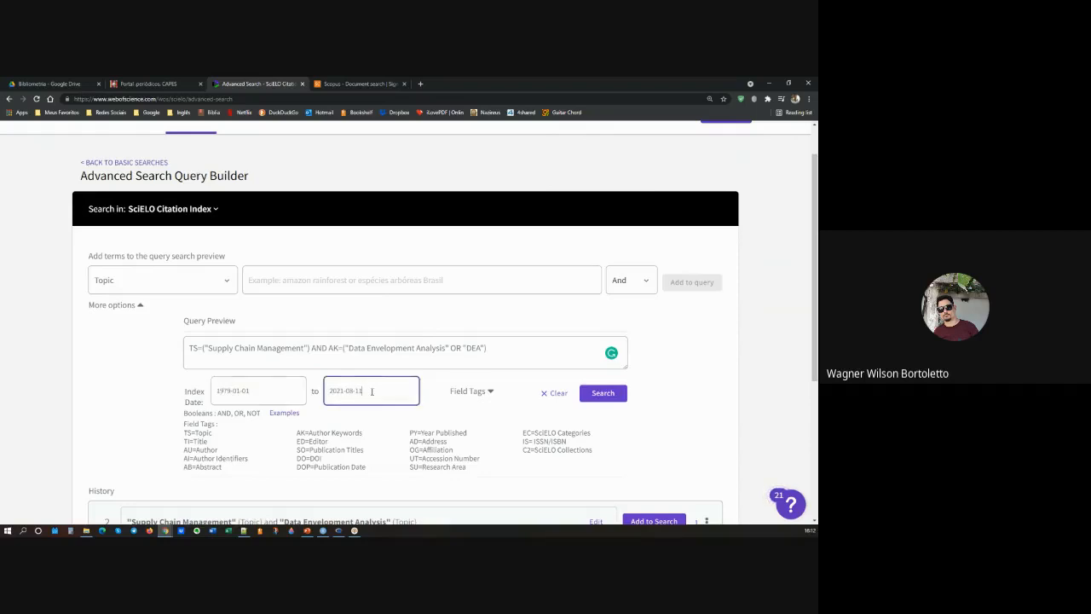
Step: Run the advanced search with the date range, check the query text and run it again
click(607, 394)
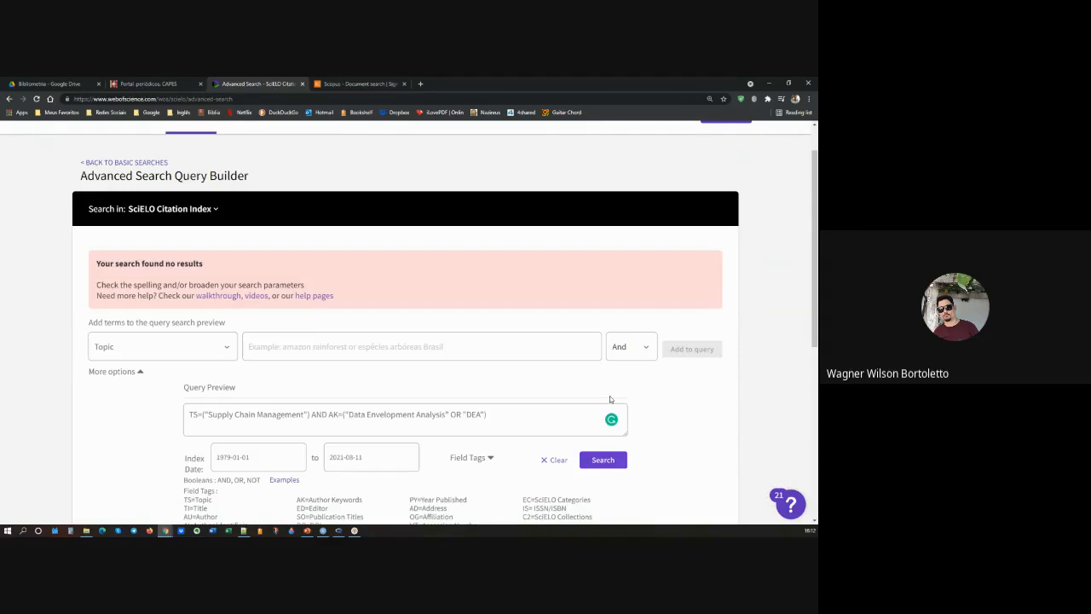
click(495, 413)
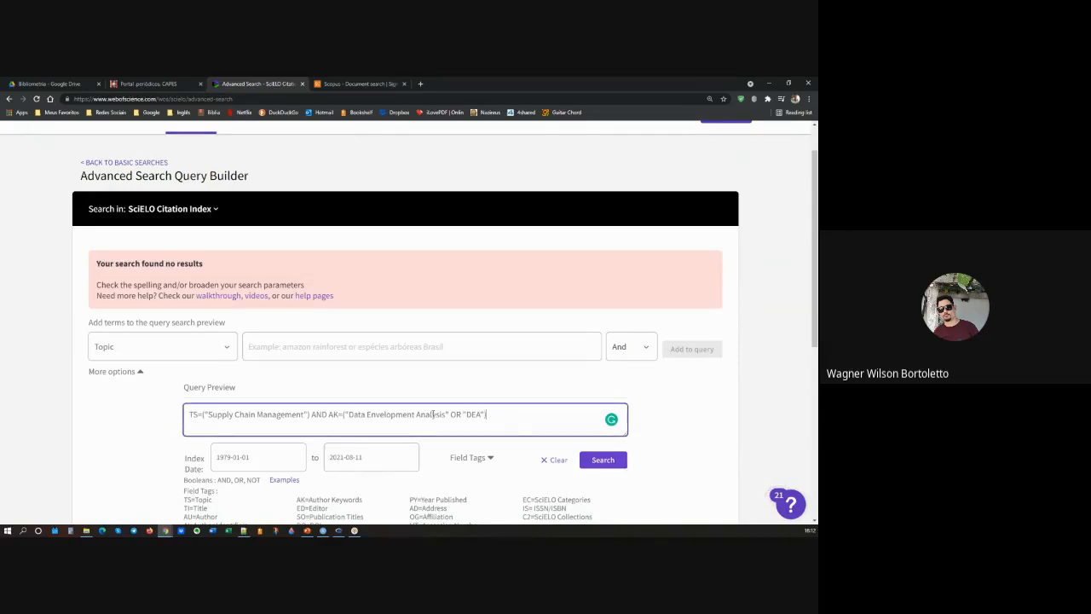
scroll(511, 409, down, 1)
click(603, 375)
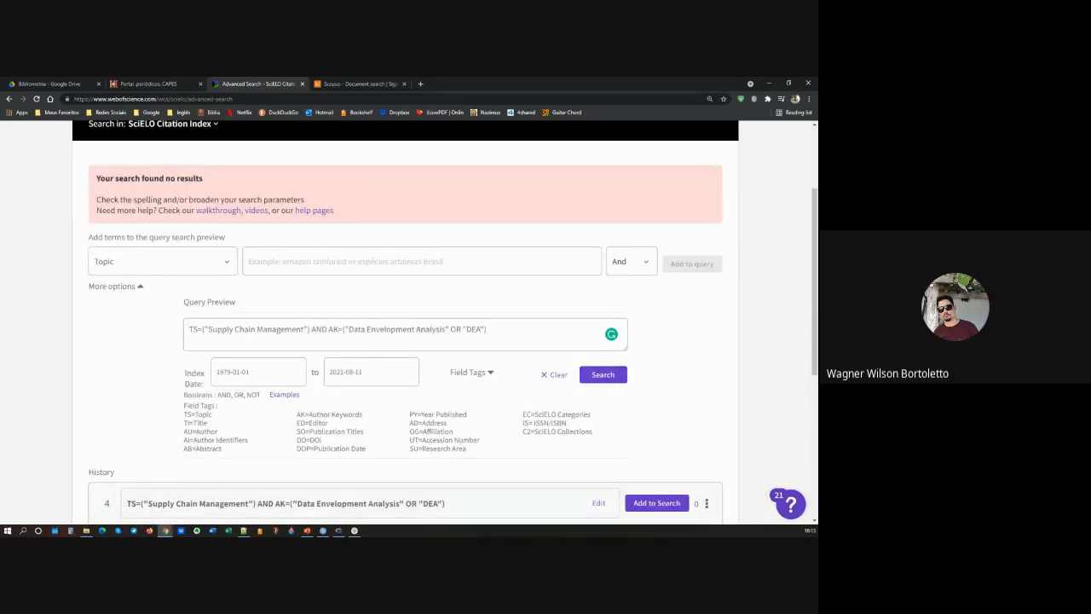
Step: Recheck the query, index dates and search history, hide the field tags list and rerun the search
click(493, 333)
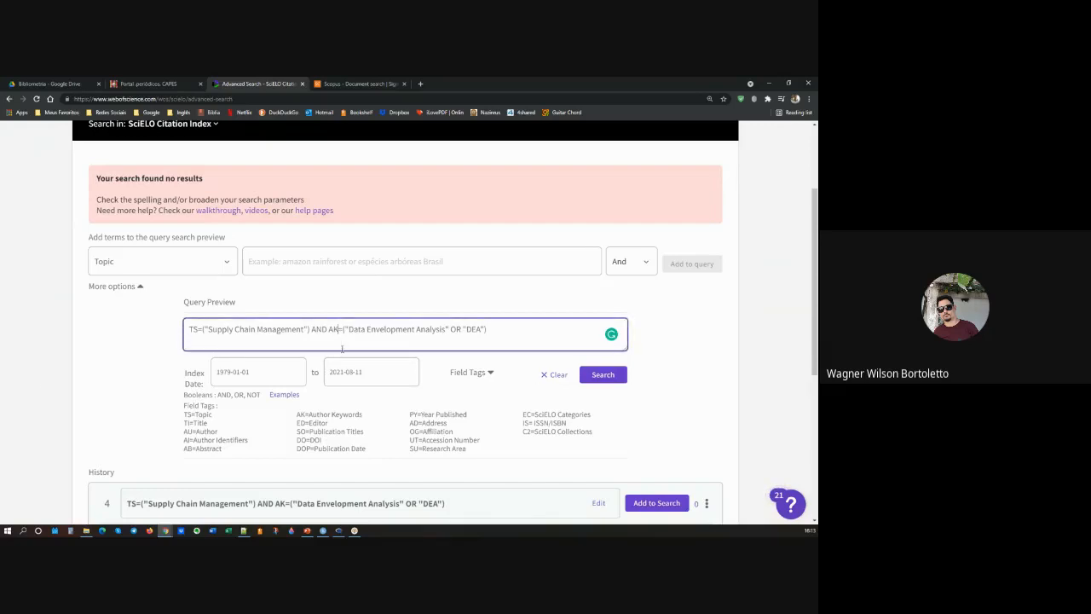
double_click(321, 330)
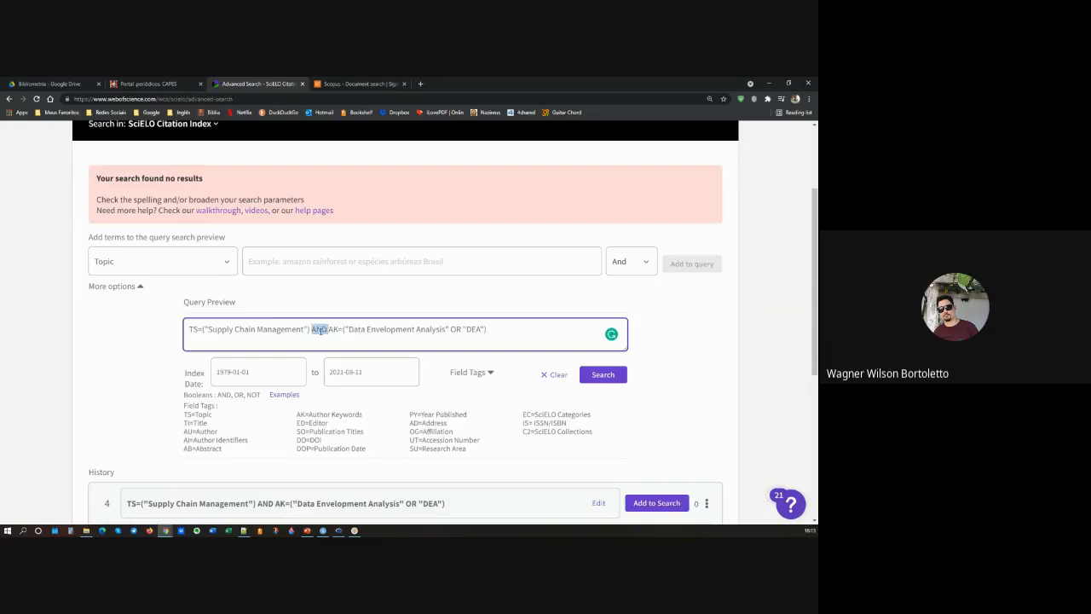
click(439, 331)
click(261, 372)
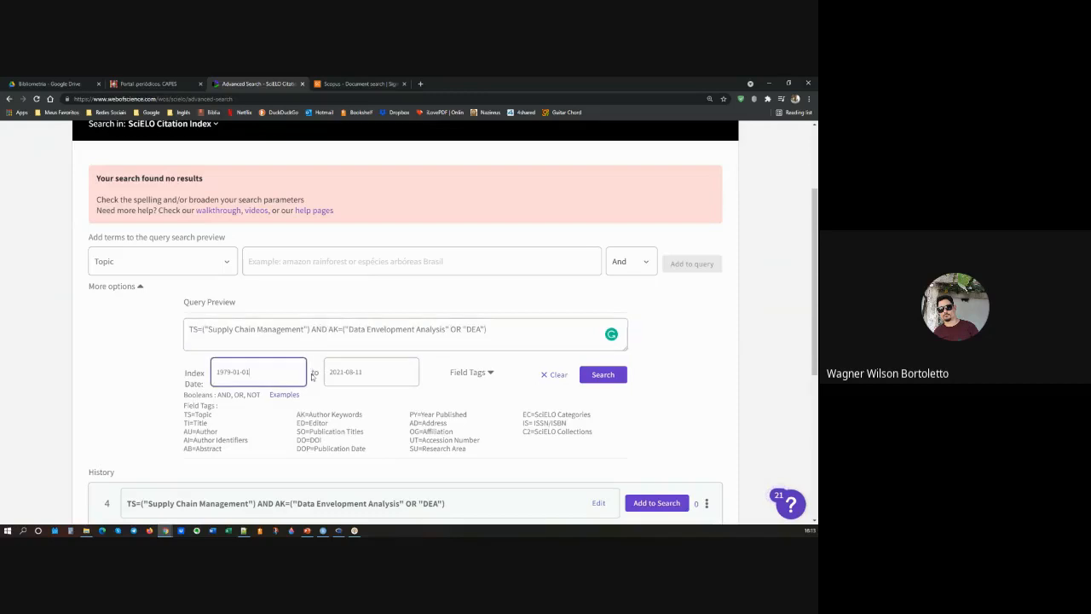
click(382, 373)
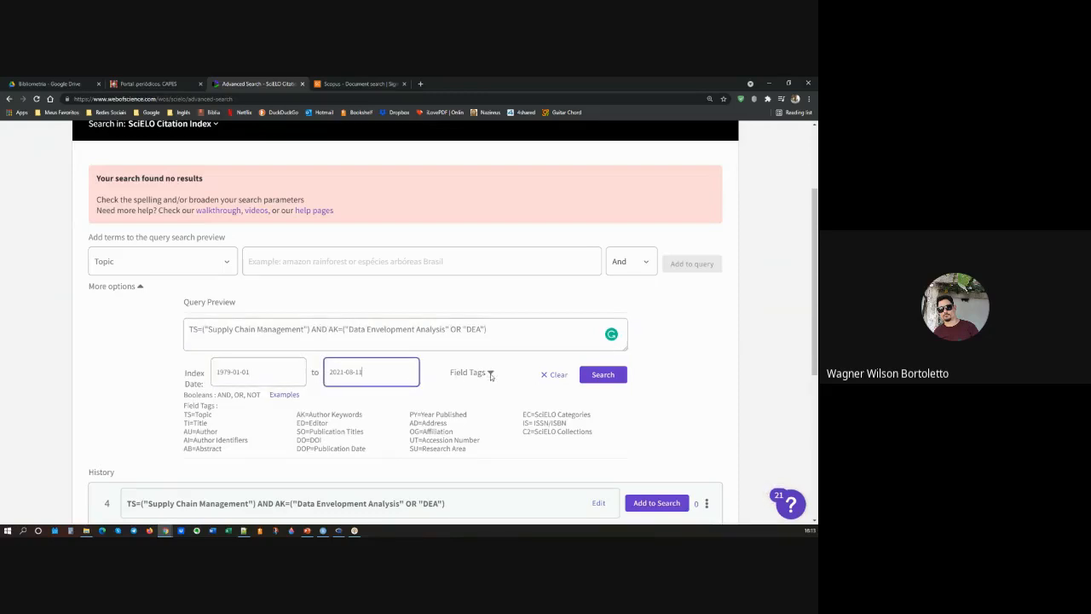
click(490, 373)
scroll(488, 376, down, 3)
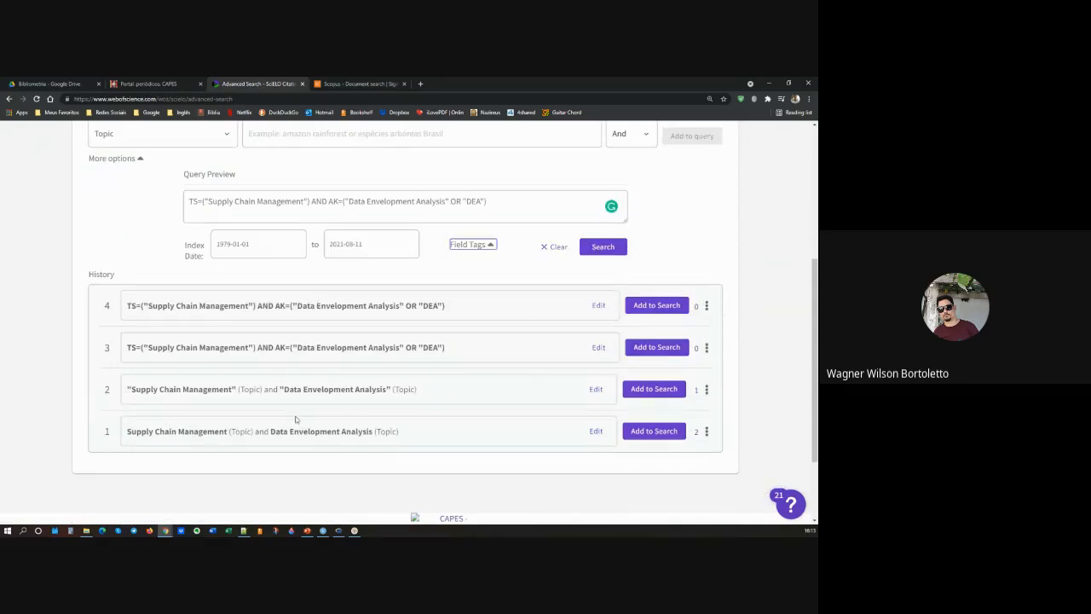
scroll(298, 417, up, 1)
scroll(298, 417, up, 1)
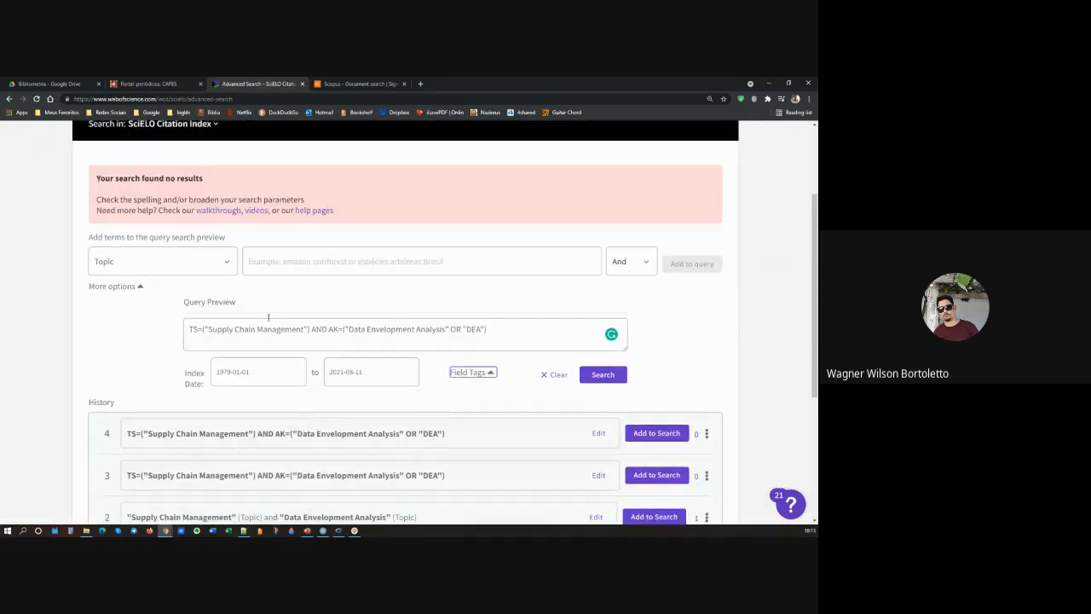
click(607, 381)
scroll(310, 321, up, 1)
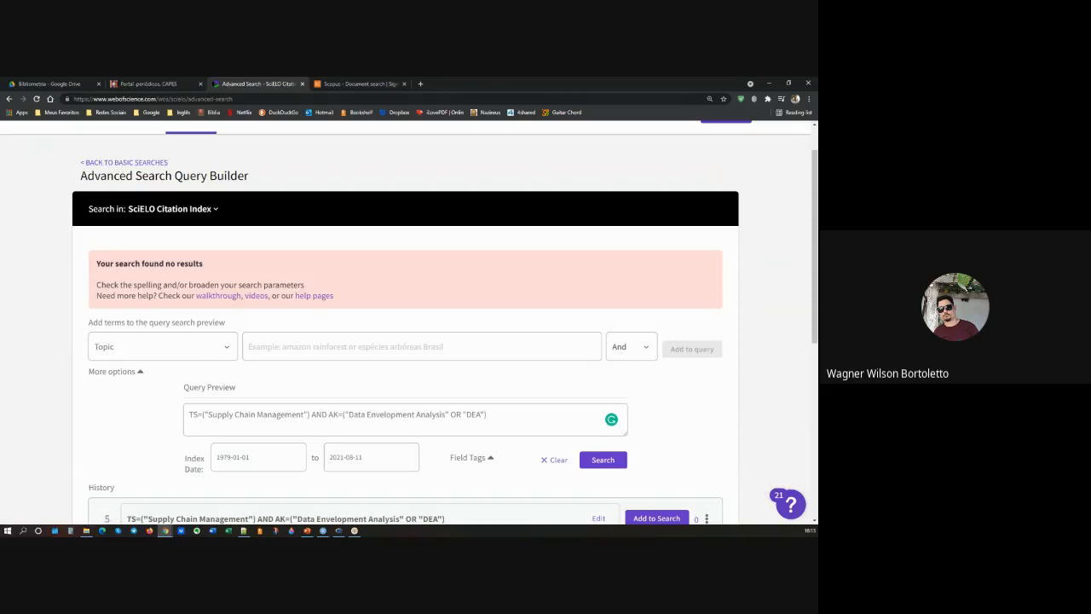
Step: Switch to the PowerPoint slide Exemplo de Análise, highlight its Web of Science result count and query tag, and return to the browser
key(alt+Tab)
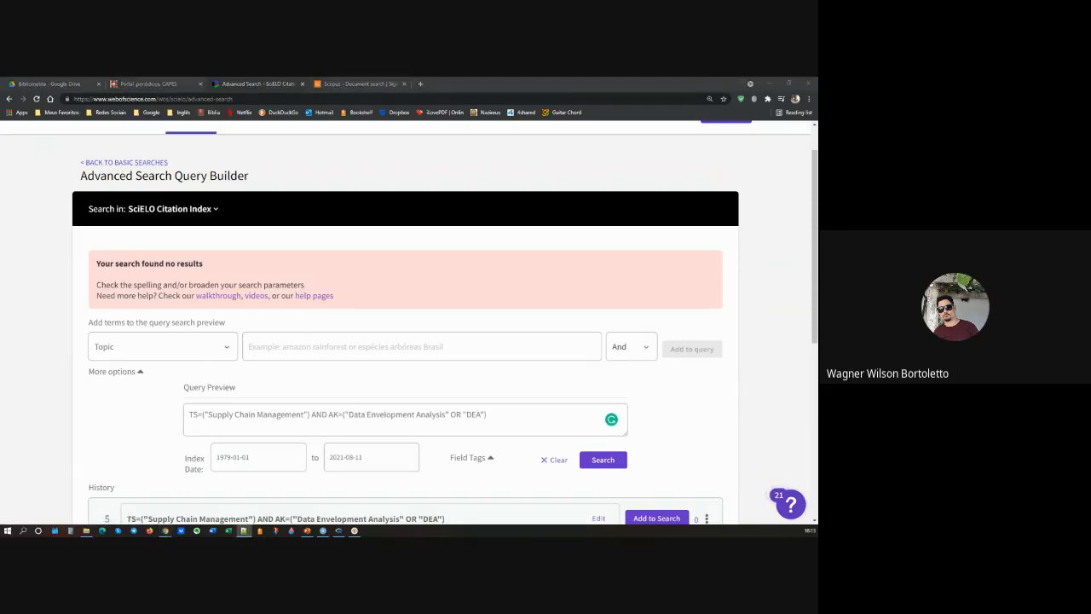
key(alt+Tab)
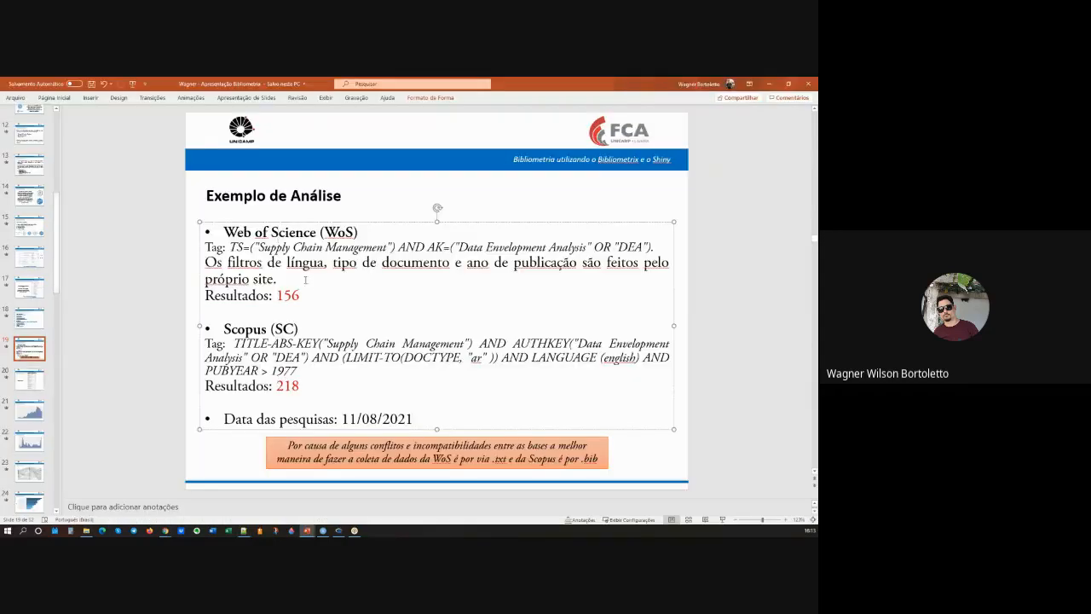
drag(309, 295, 260, 295)
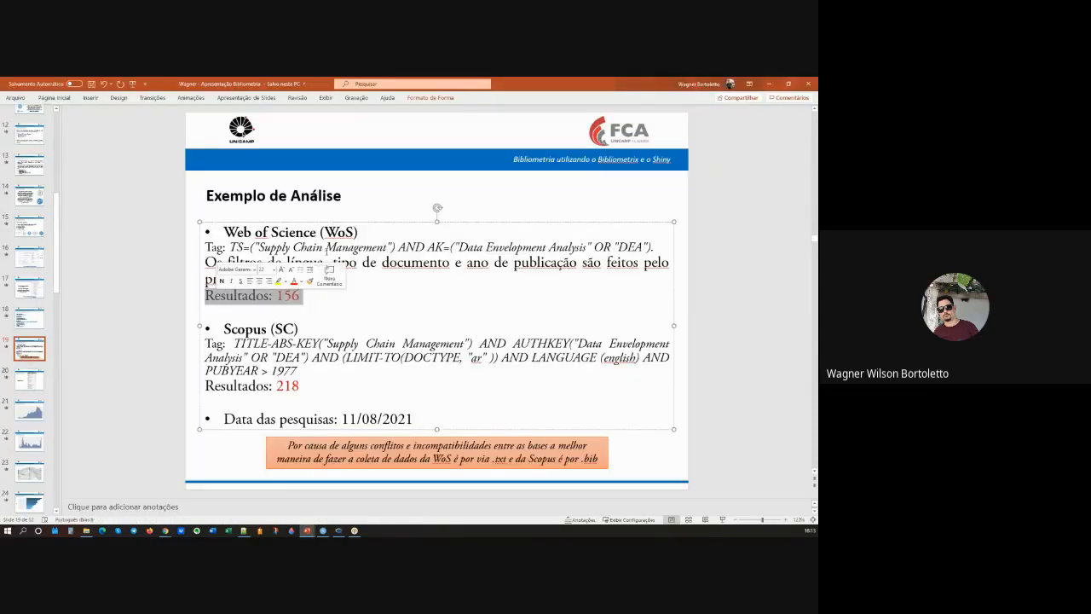
click(336, 245)
drag(653, 247, 204, 248)
key(ctrl+c)
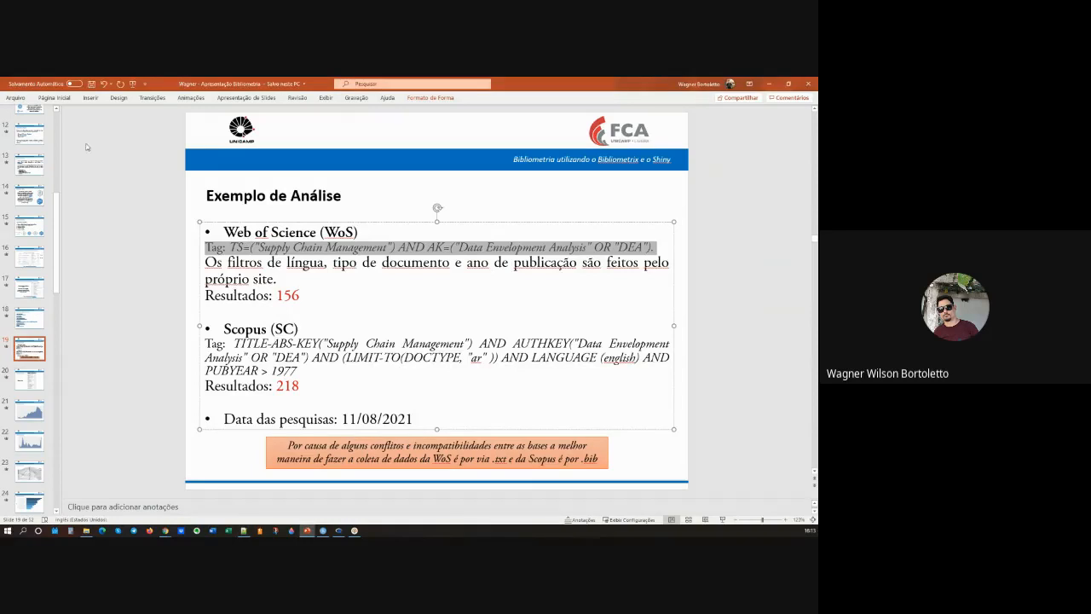
click(776, 88)
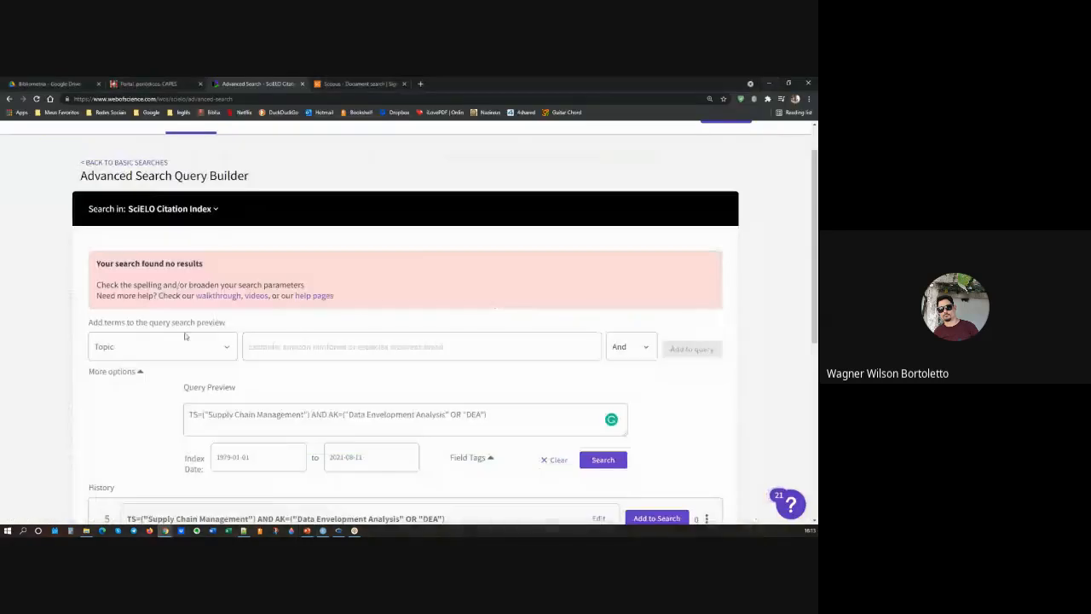
Step: Review the advanced query's text and index dates, then clear the query and its date range
click(292, 346)
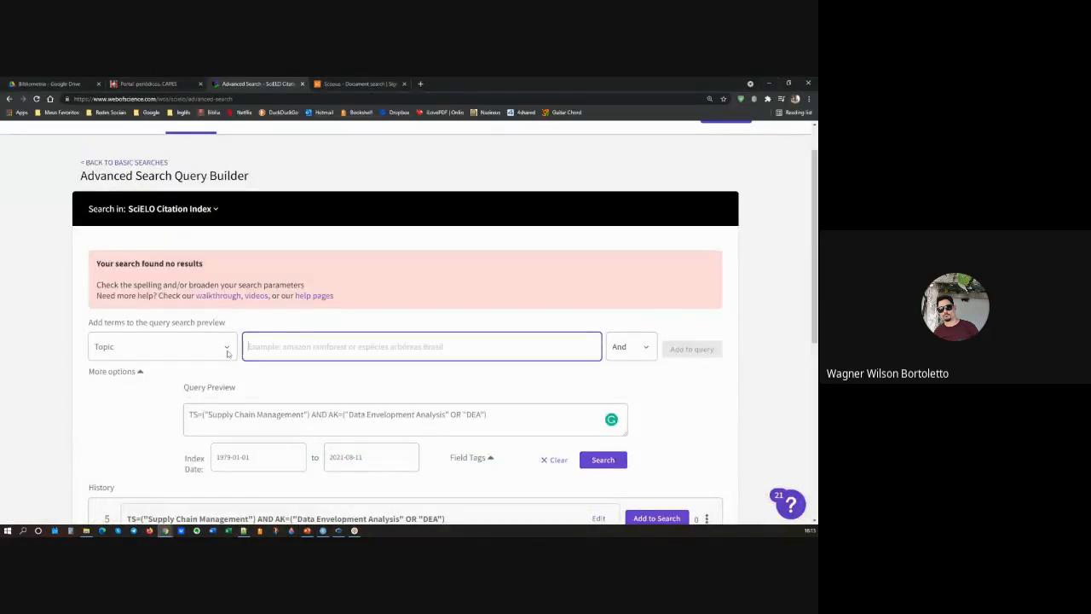
scroll(533, 359, down, 1)
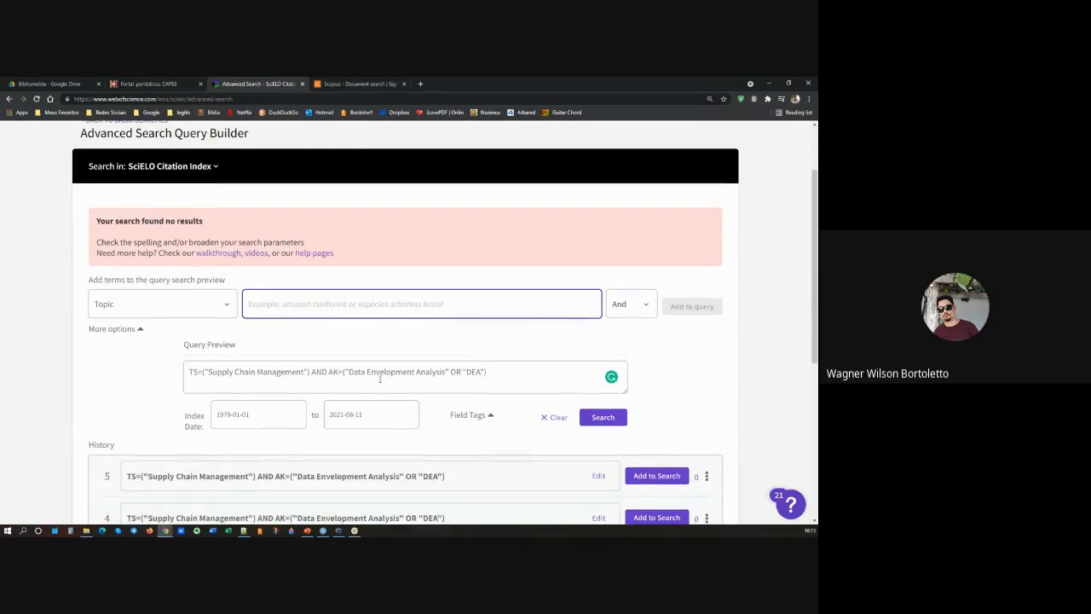
click(498, 376)
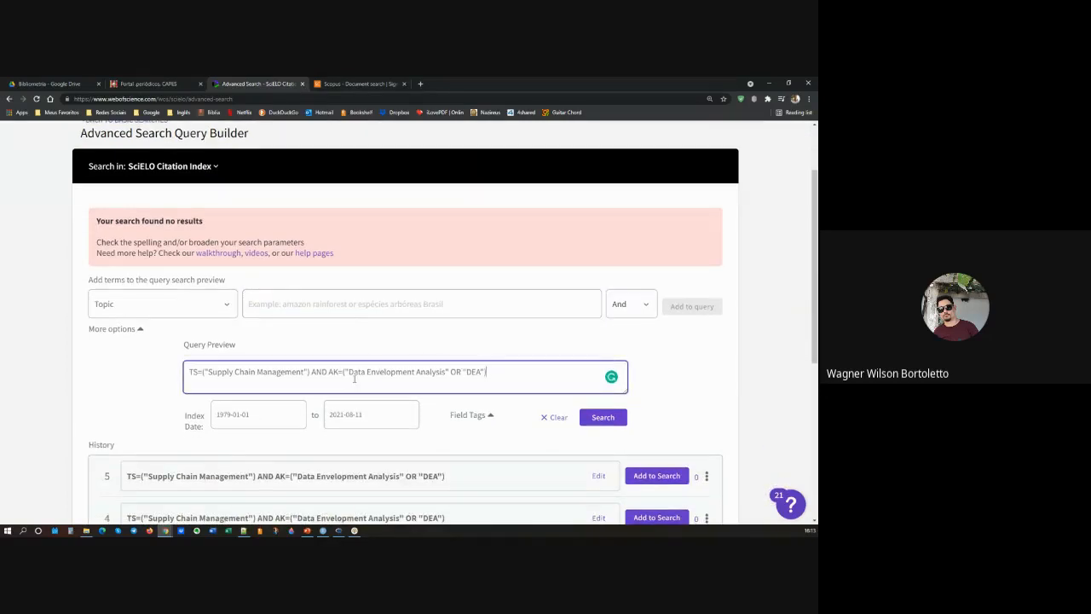
click(343, 372)
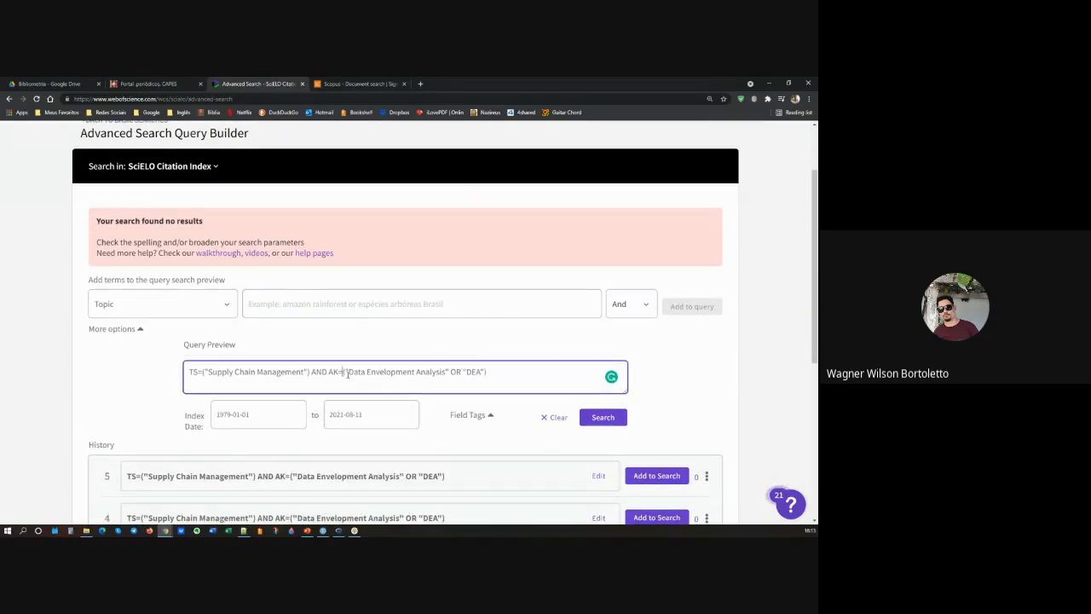
click(451, 372)
scroll(313, 379, down, 1)
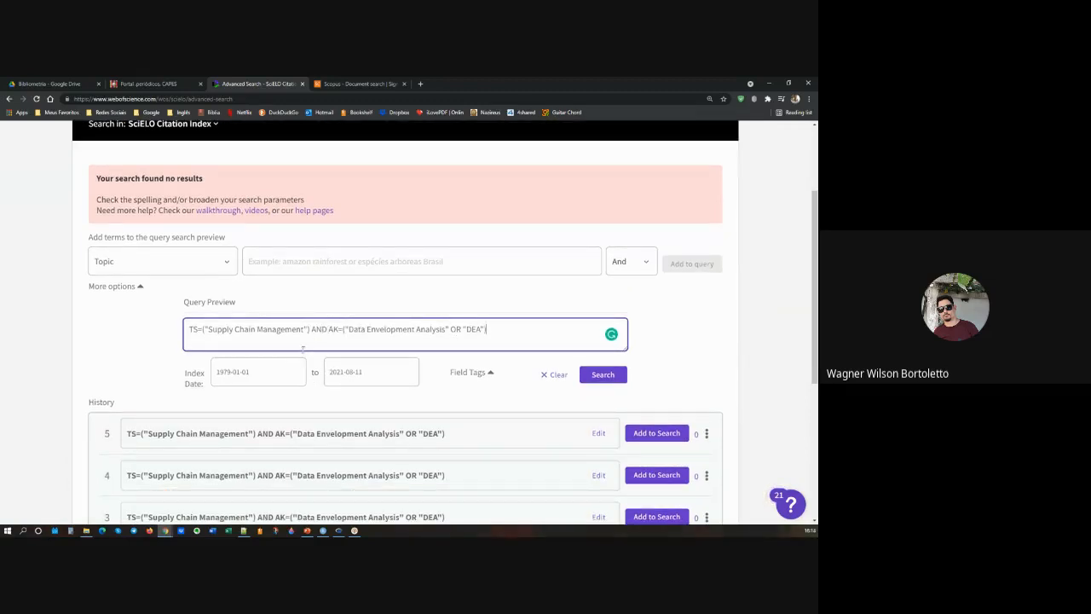
click(271, 374)
click(400, 378)
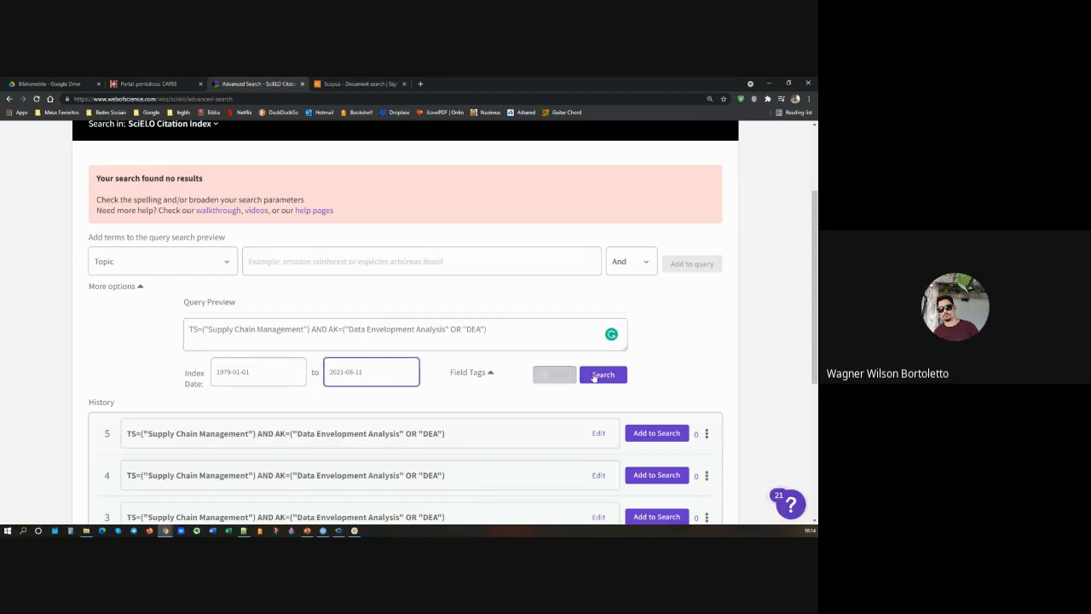
click(558, 376)
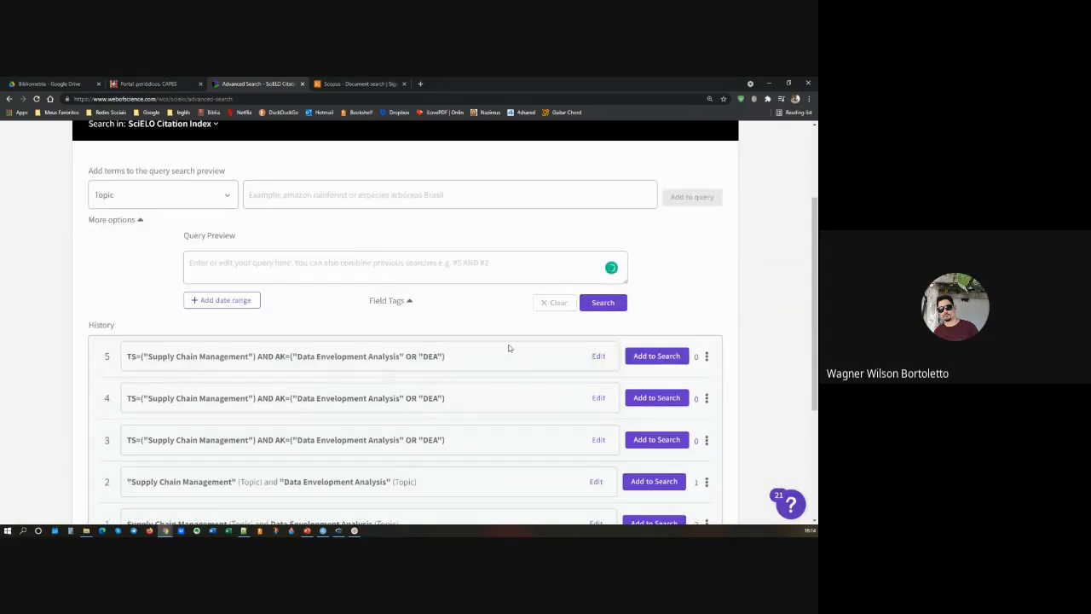
Step: Delete the three field-tagged TS/AK queries from the search history
click(707, 357)
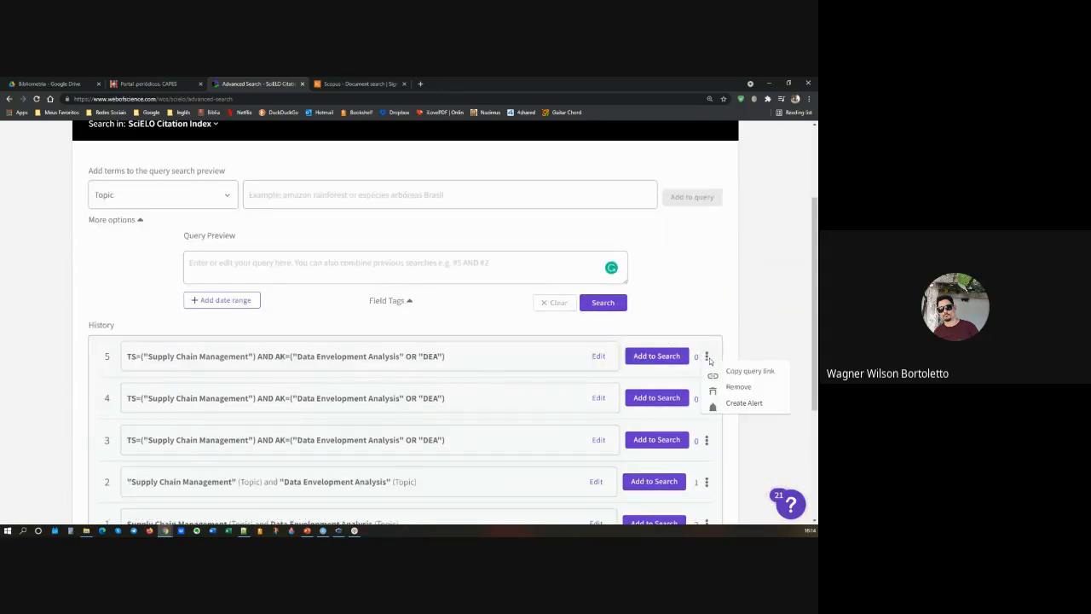
click(727, 386)
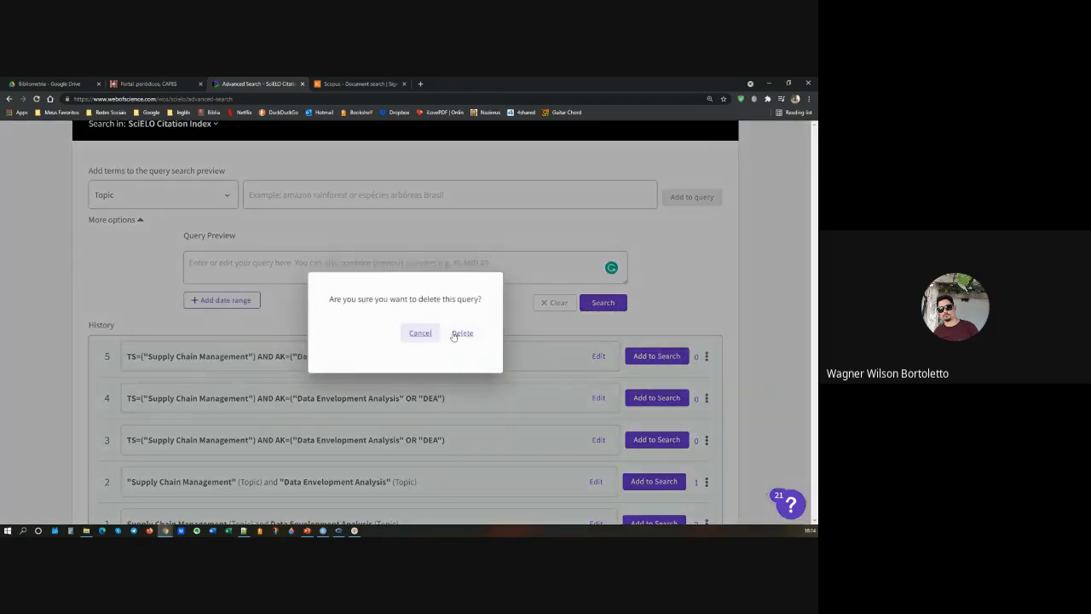
click(460, 334)
click(706, 356)
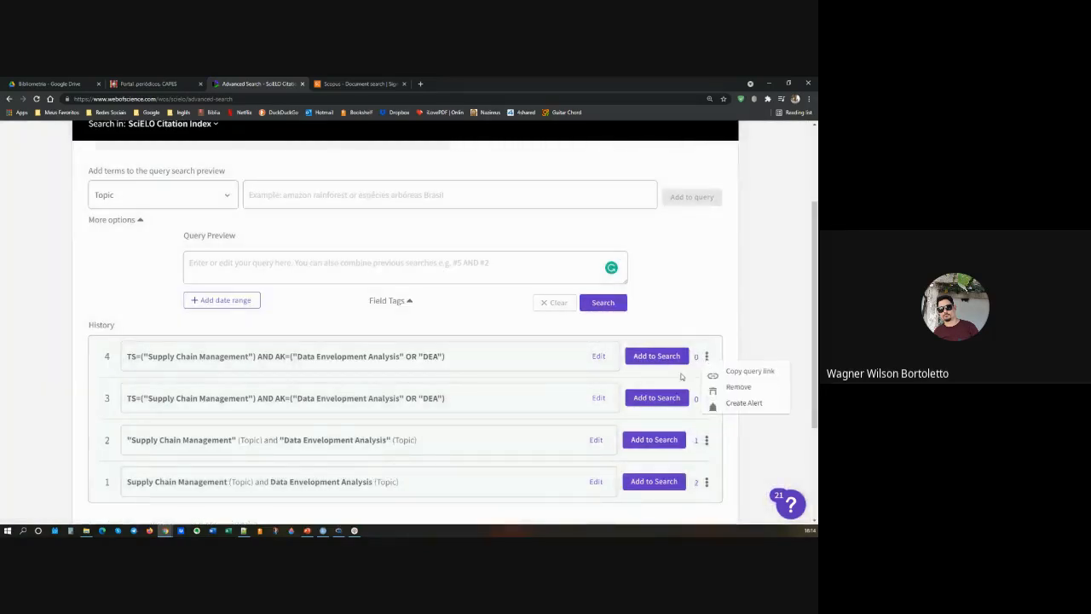
click(724, 389)
click(461, 332)
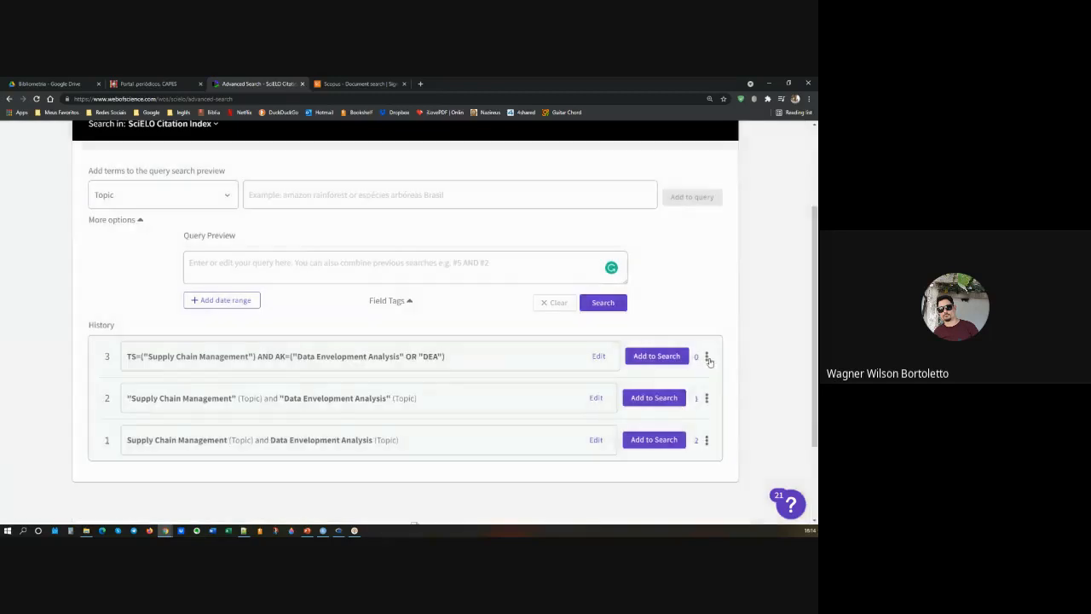
click(706, 357)
click(729, 387)
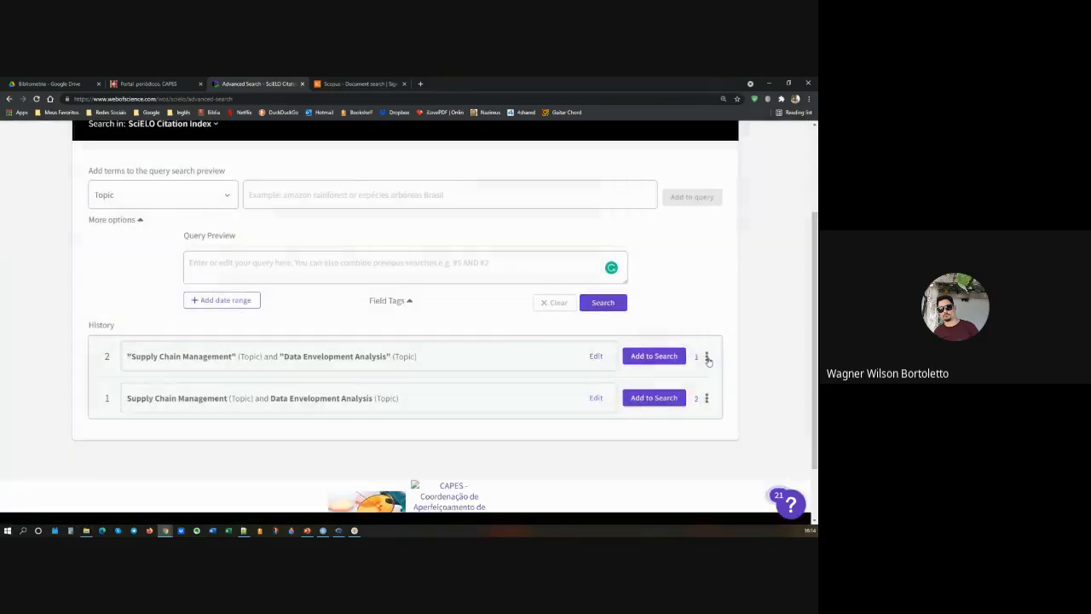
Step: Delete the two remaining Topic searches on Supply Chain Management and Data Envelopment Analysis from the search history
click(706, 356)
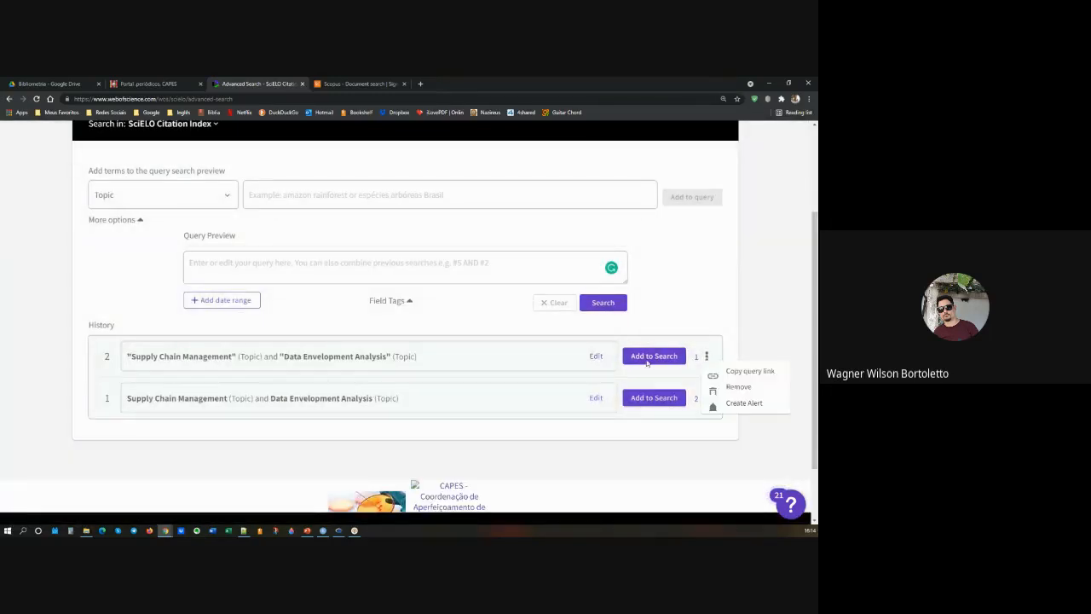
click(731, 388)
click(460, 333)
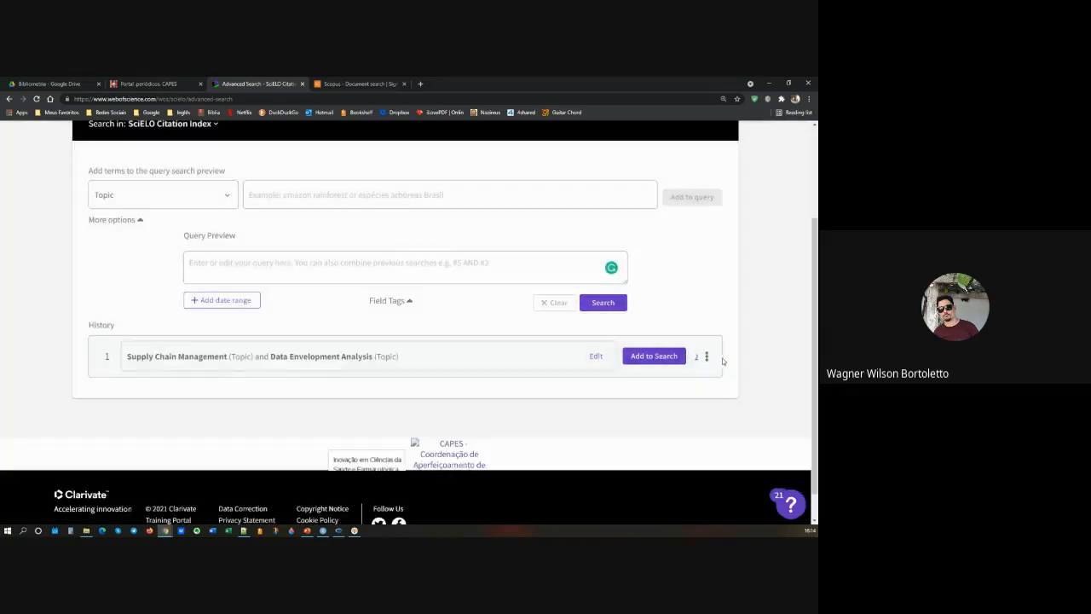
click(706, 357)
click(731, 387)
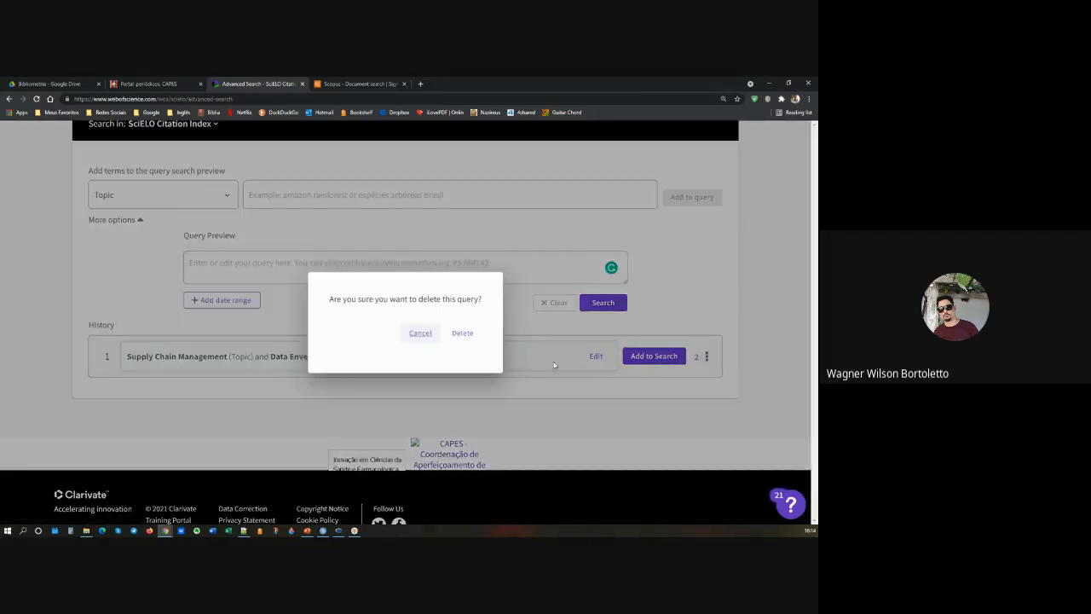
click(466, 339)
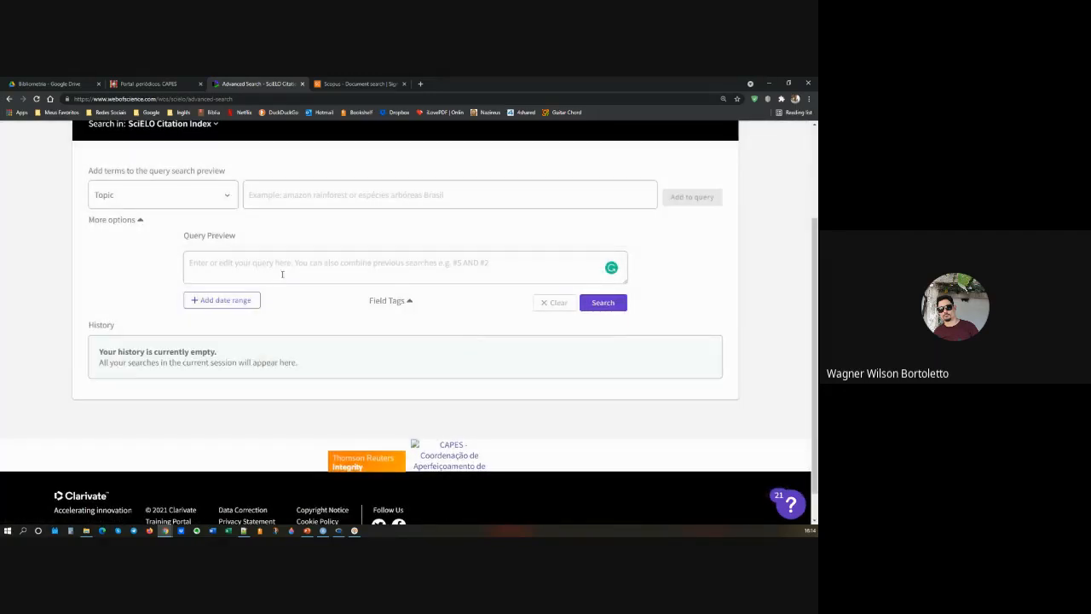
Step: Paste the query TS=("Supply Chain Management") AND AK=("Data Envelopment Analysis" OR "DEA") into the query preview
click(280, 268)
scroll(280, 269, up, 1)
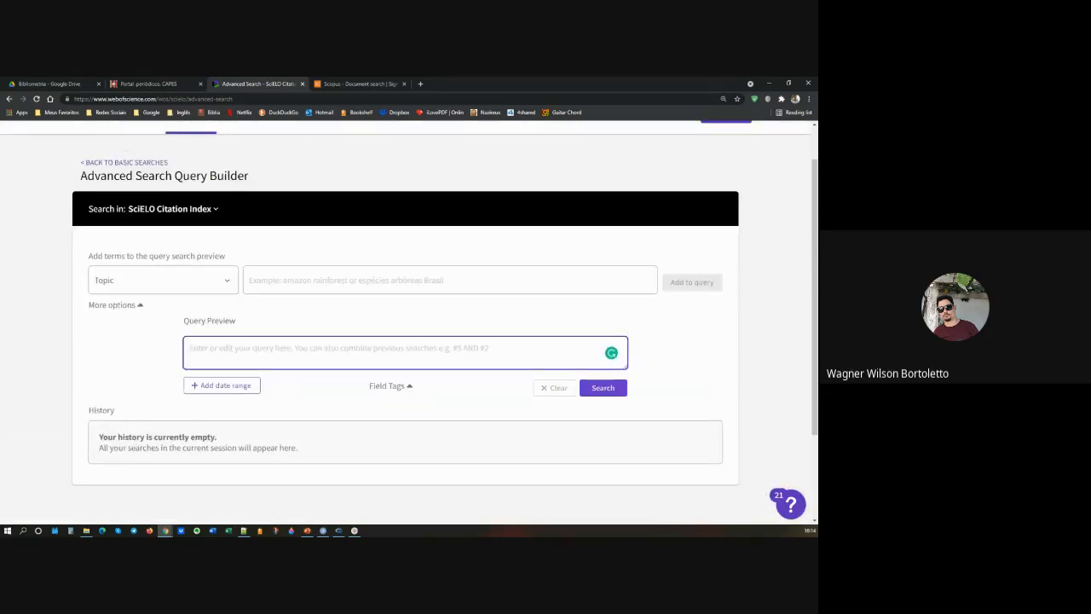
key(alt+Tab)
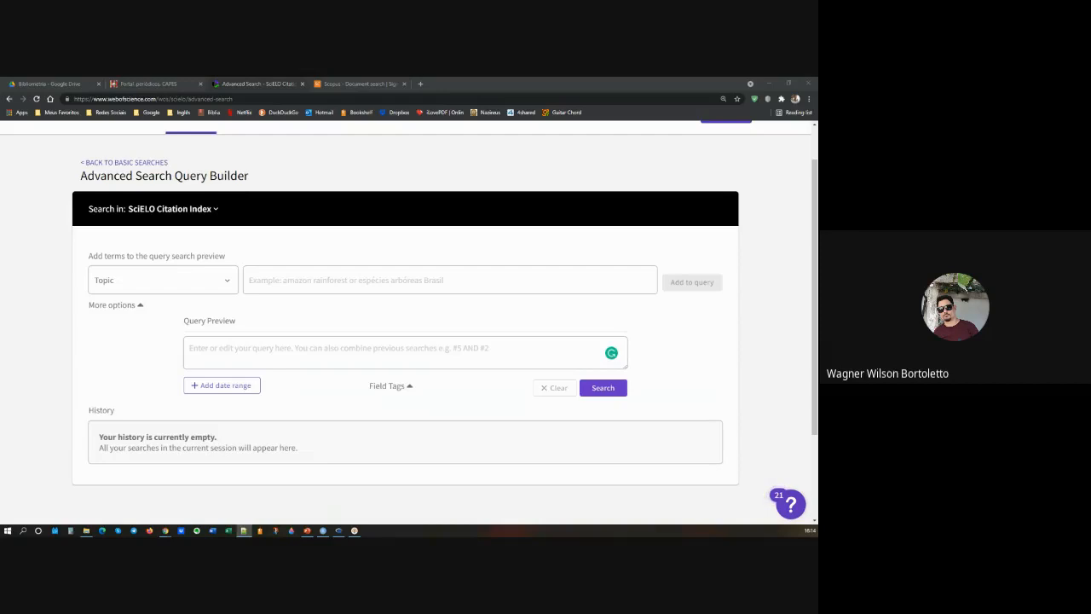
click(407, 367)
key(ctrl+v)
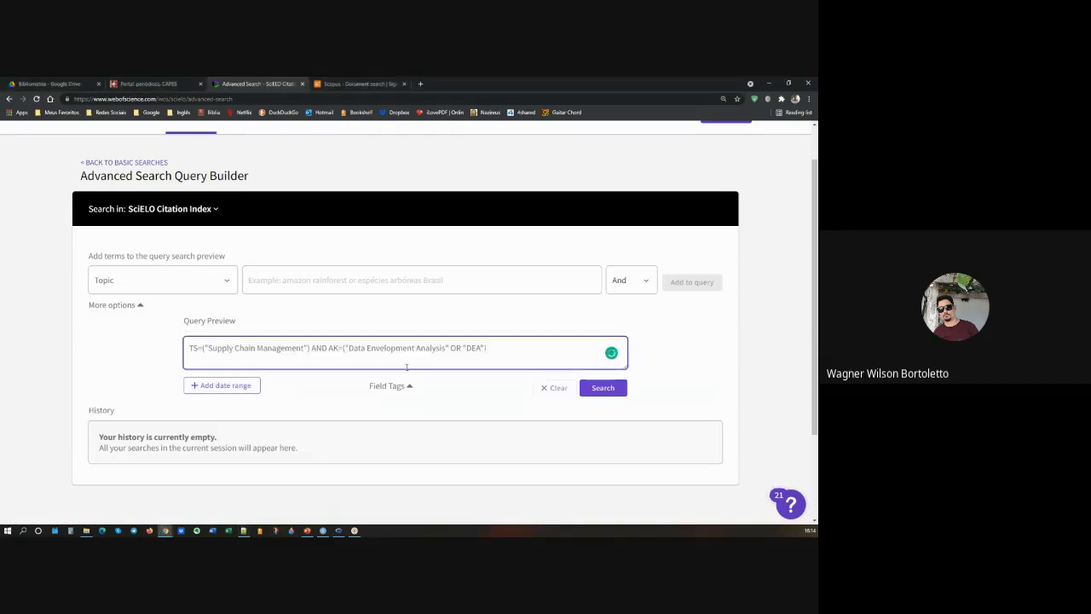
click(310, 348)
click(601, 386)
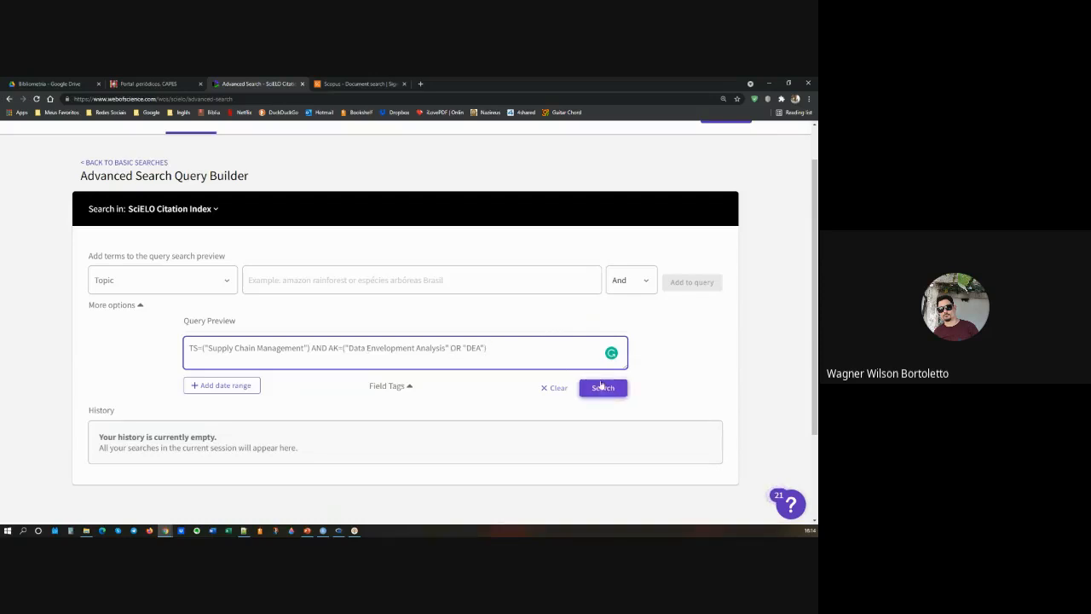
Step: Add an index date range from 1979-01-01 to 2021-08-11 to the pasted query and run the search
click(240, 386)
click(244, 394)
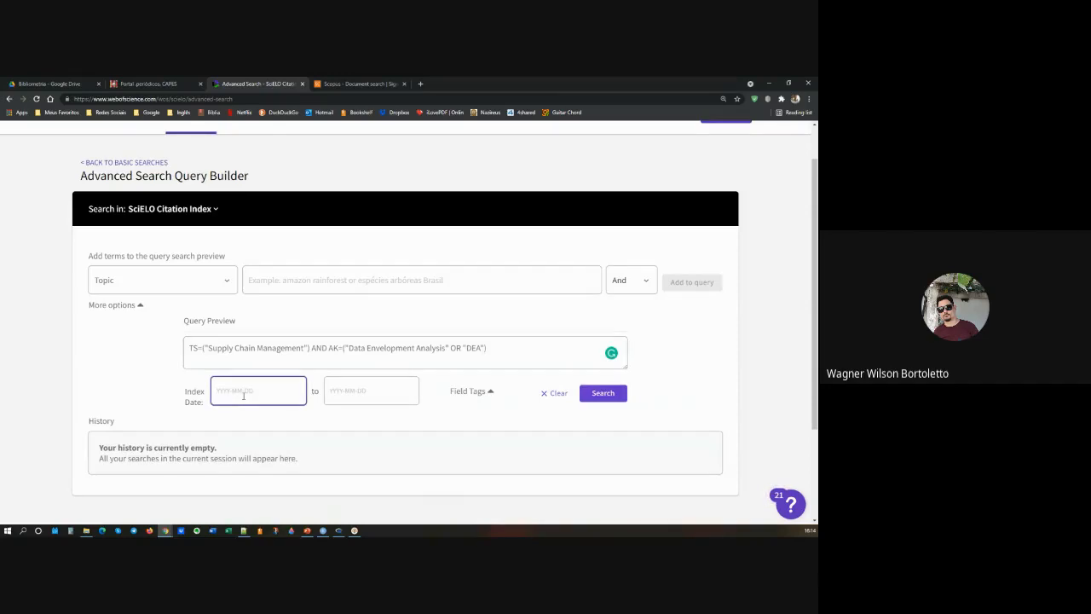
text(1979-01-01)
click(352, 394)
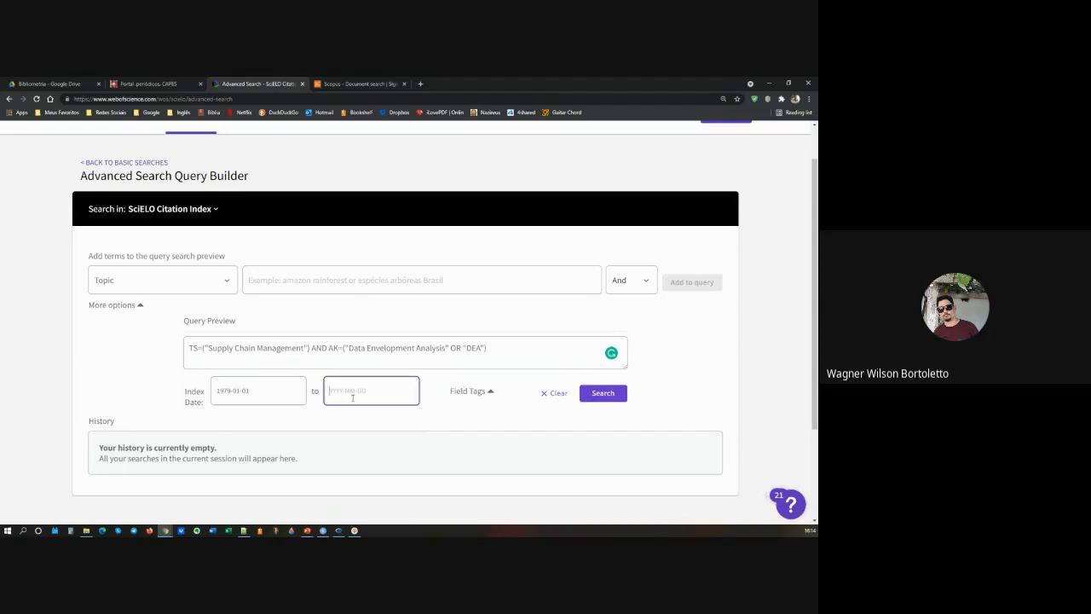
text(2021-)
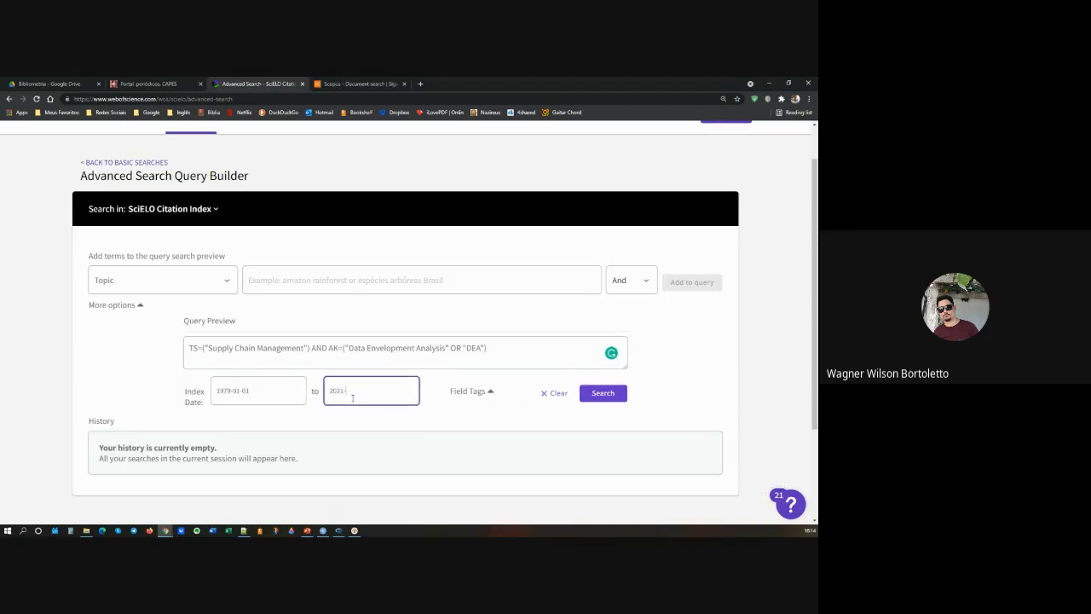
text(08-11)
click(597, 396)
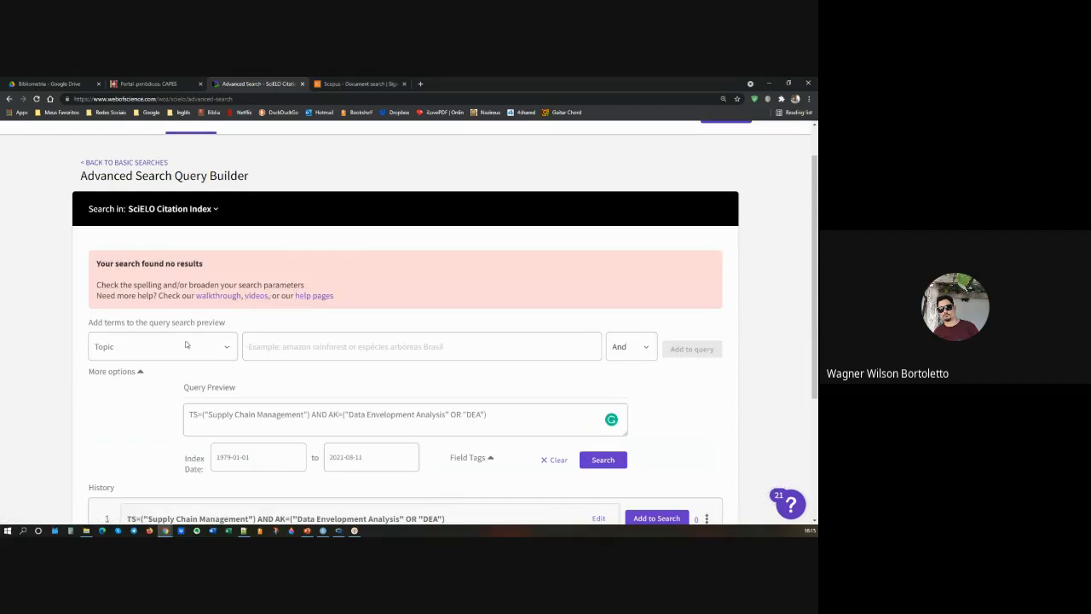
Step: Remove AND AK=("Data Envelopment Analysis" OR "DEA") from the query, leaving TS=("Supply Chain Management"), and run the search
scroll(180, 378, down, 1)
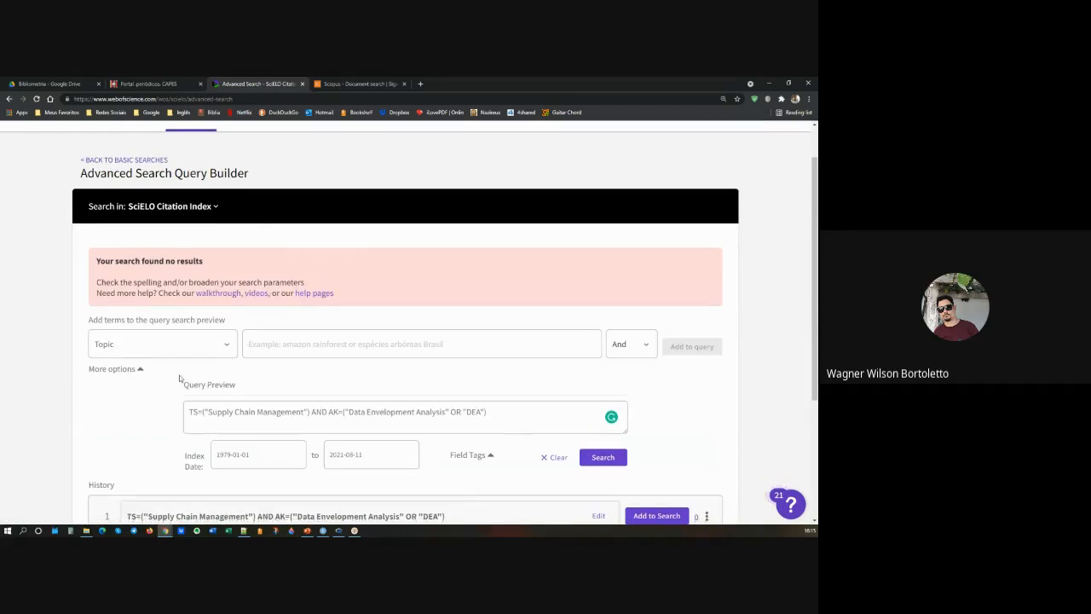
scroll(180, 378, down, 4)
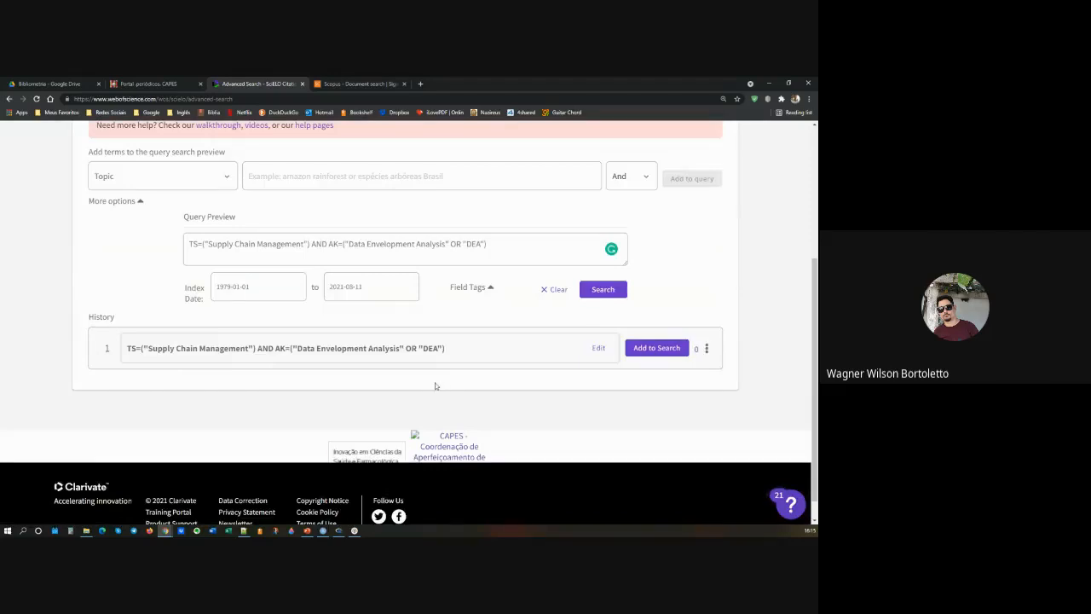
scroll(484, 410, up, 2)
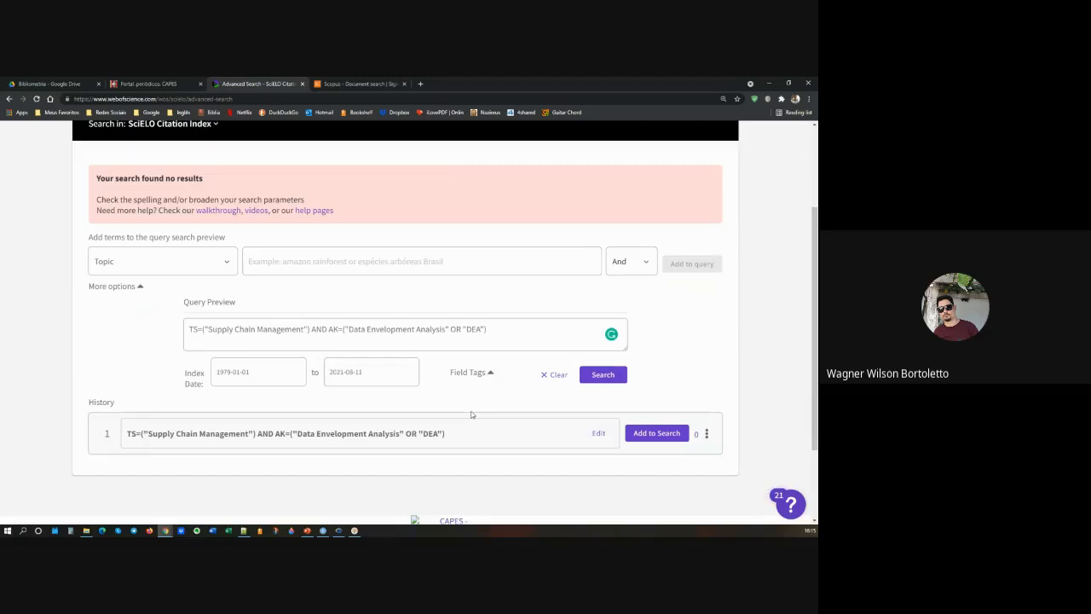
scroll(472, 414, up, 3)
scroll(341, 393, down, 2)
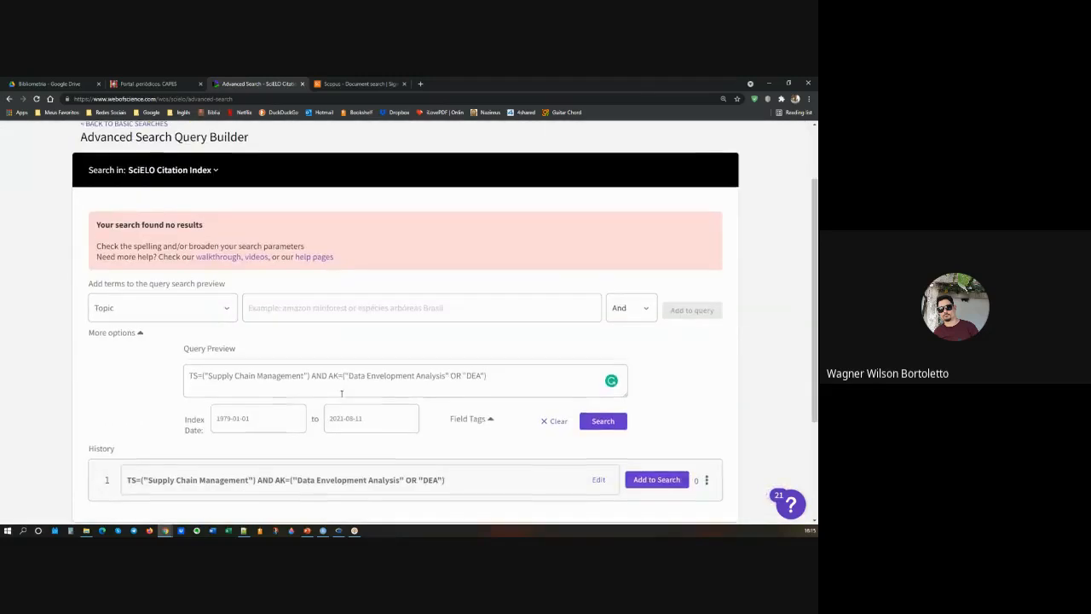
click(311, 377)
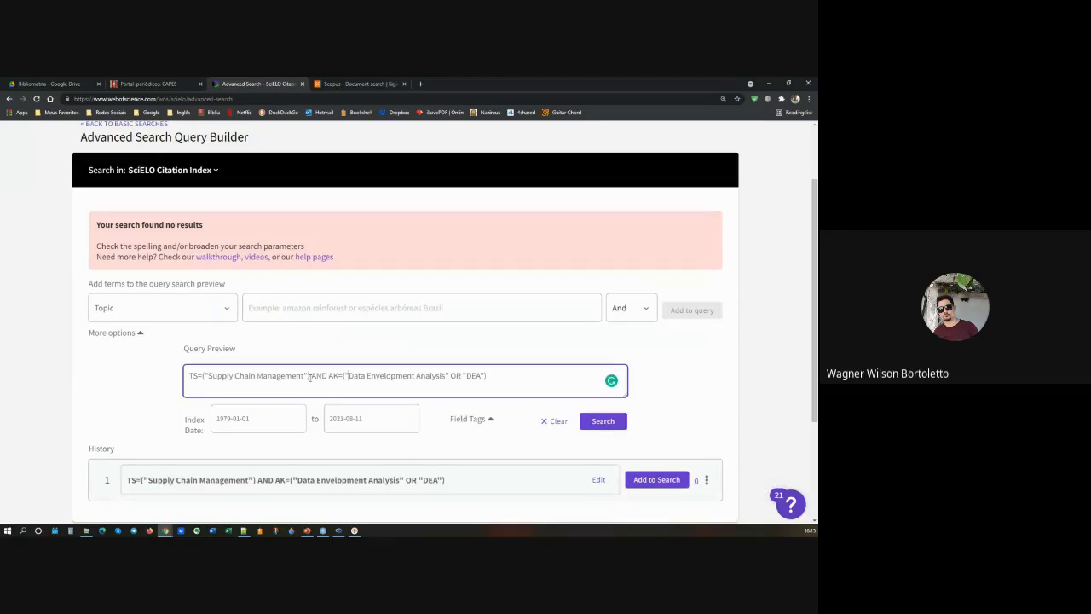
shift+click(543, 380)
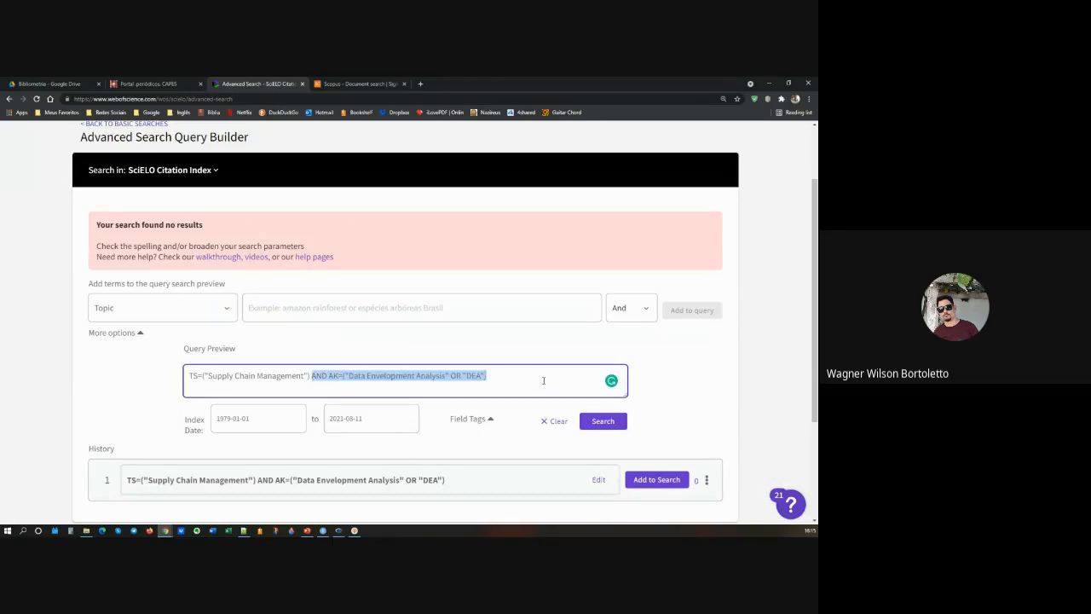
key(BackSpace)
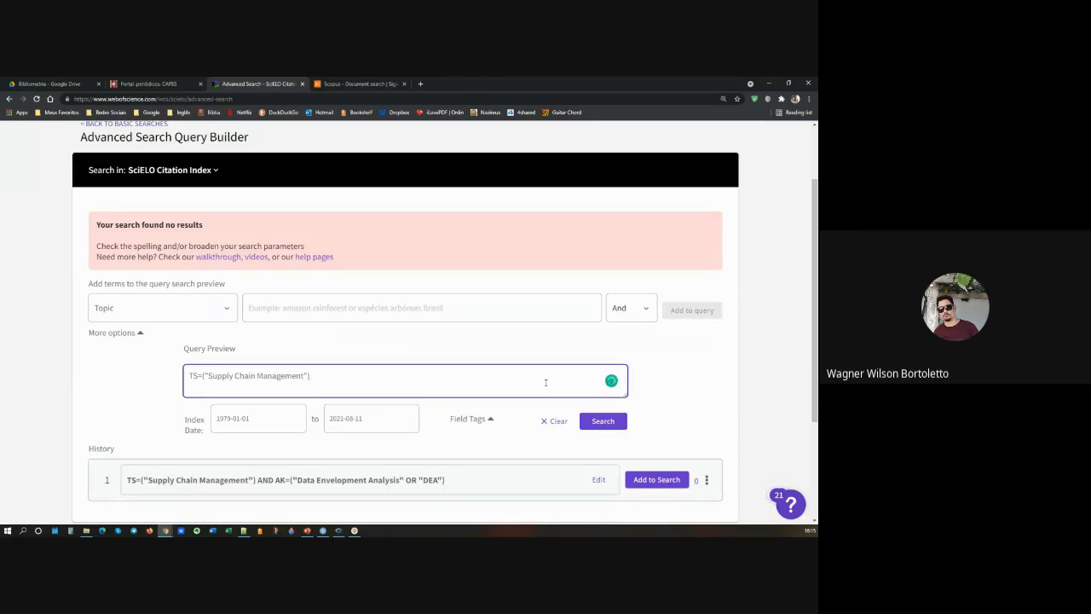
click(604, 423)
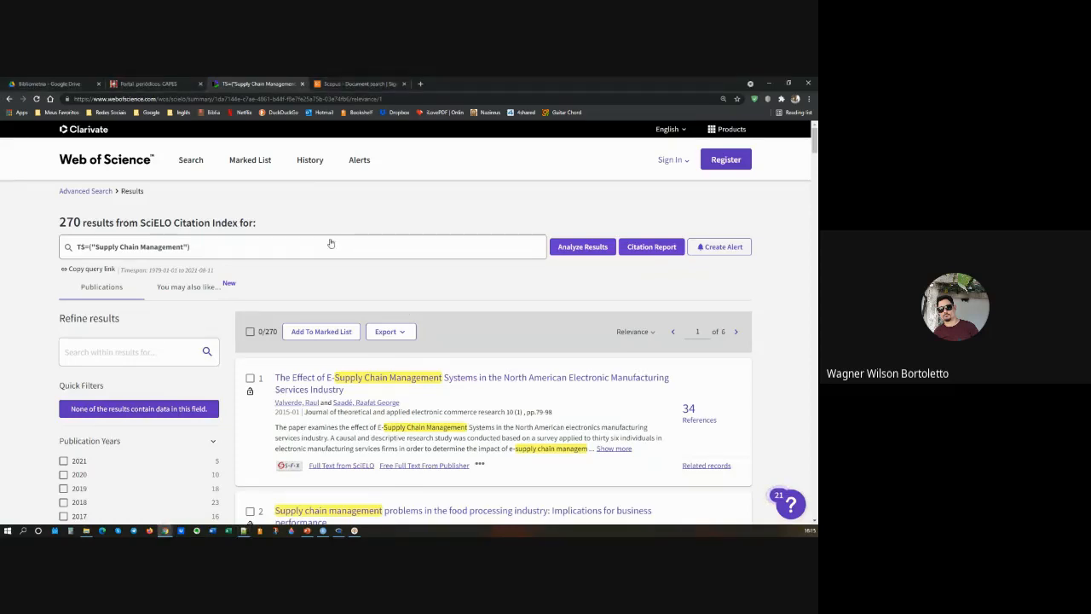
Step: Highlight the number of results for the Supply Chain Management query and look through the list of publications found
double_click(59, 222)
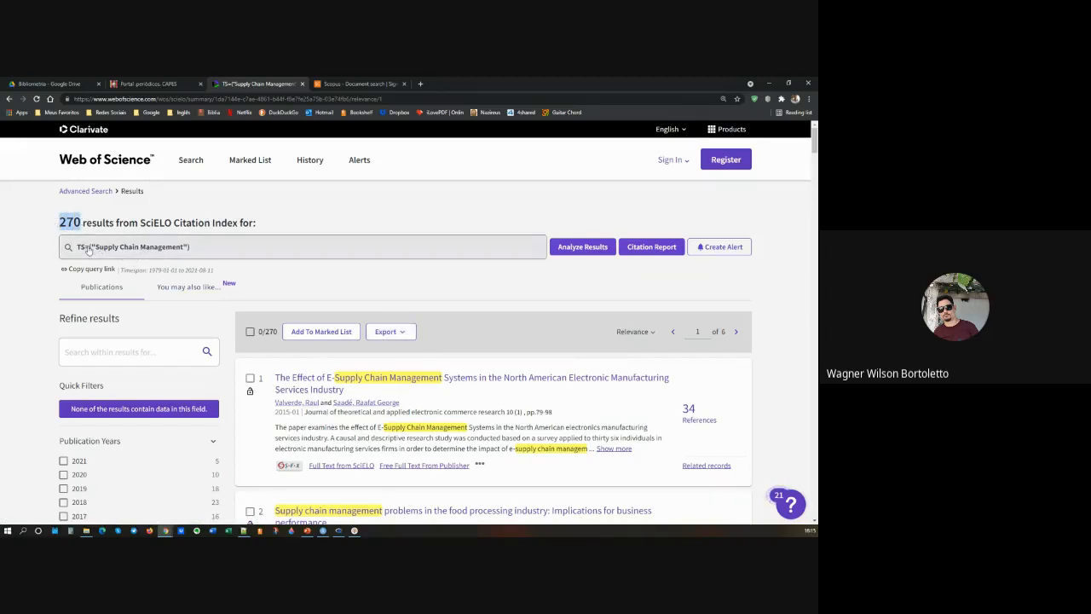
scroll(386, 359, down, 3)
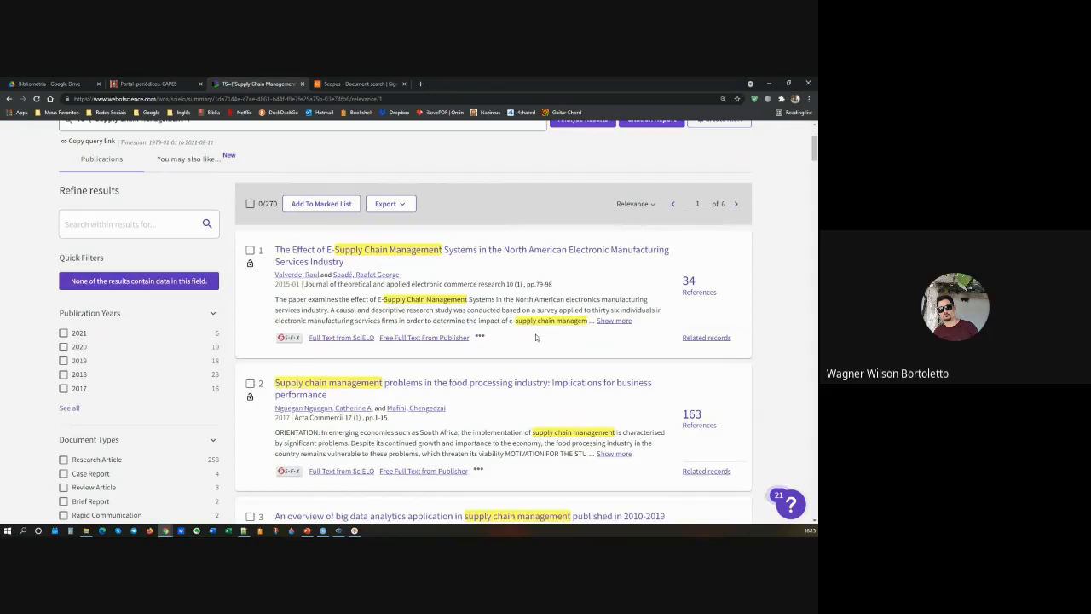
scroll(535, 337, down, 5)
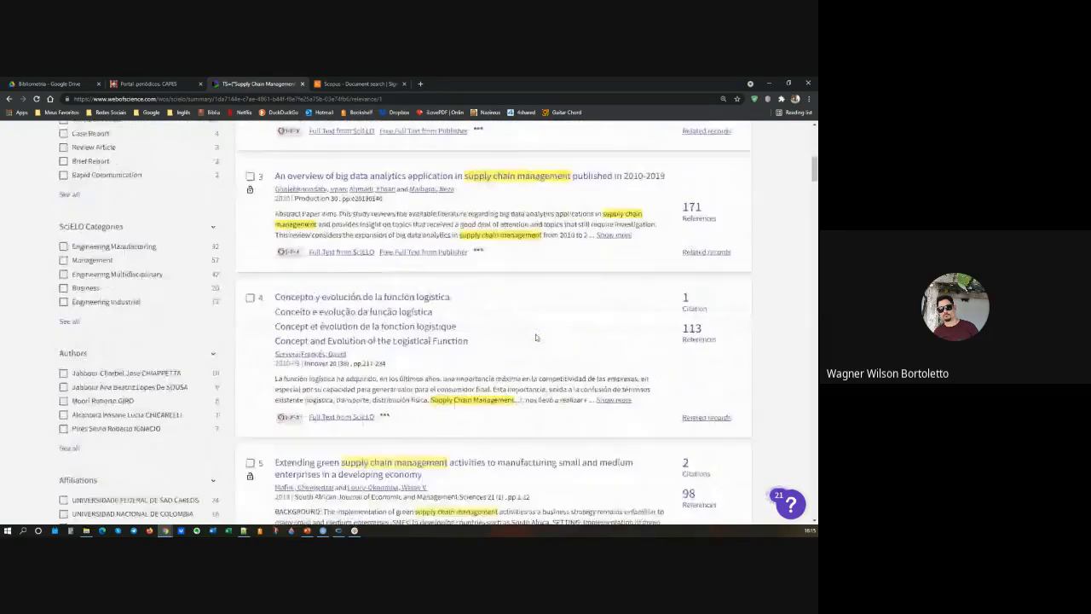
scroll(536, 338, down, 1)
scroll(535, 337, up, 8)
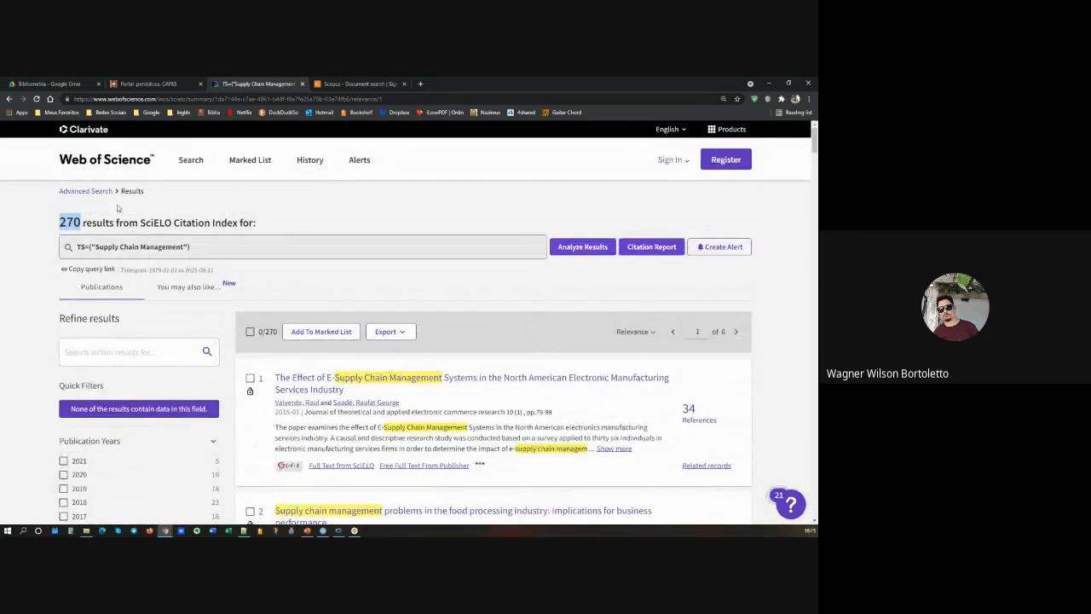
Step: Highlight the number of results and open the plain text file export for the Supply Chain Management records
click(82, 221)
drag(81, 222, 58, 222)
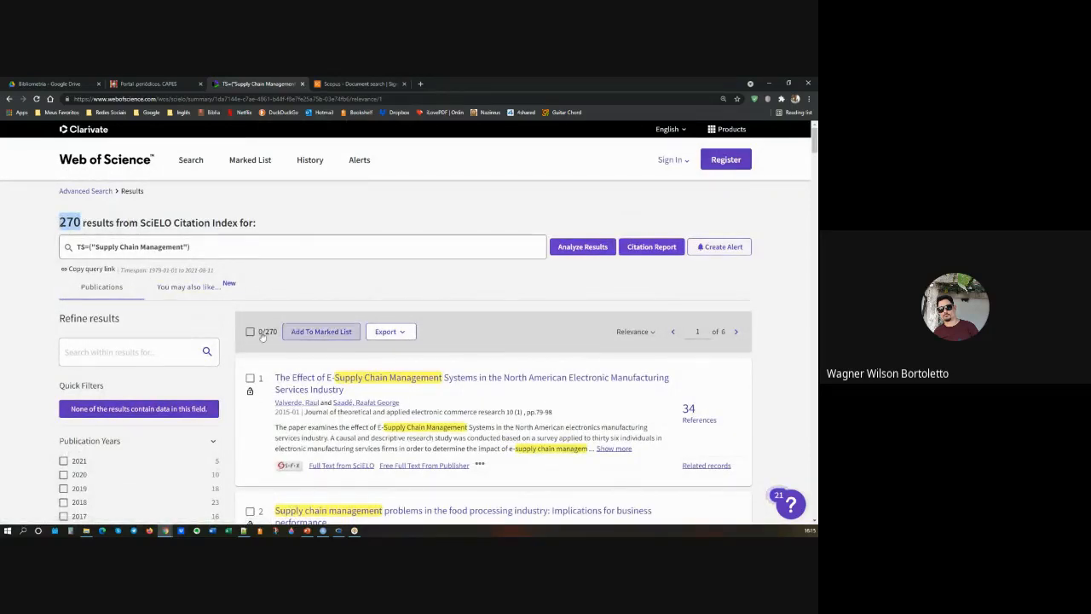
click(405, 334)
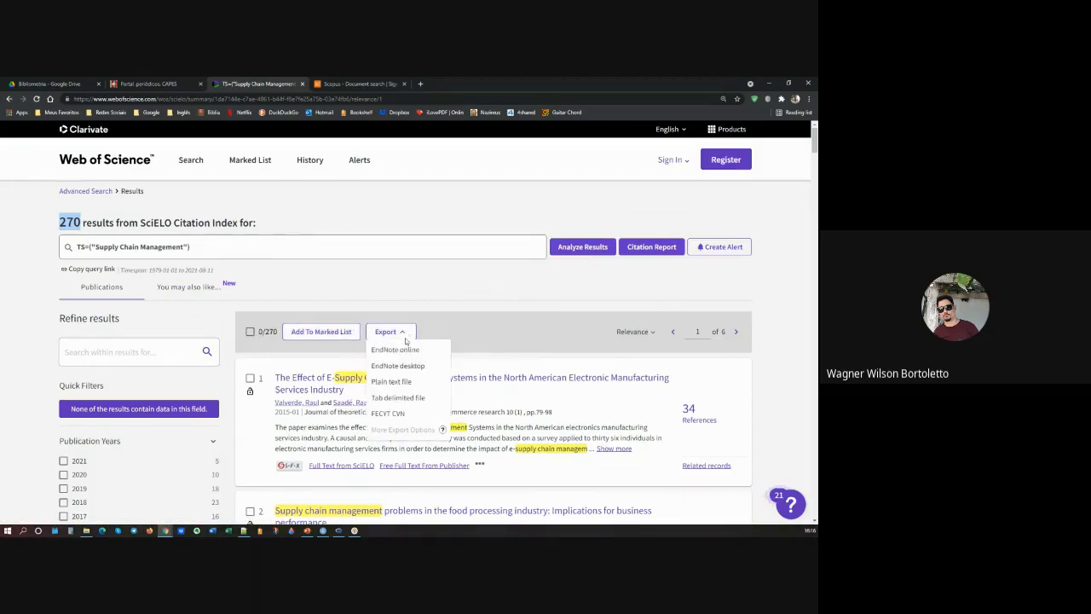
click(408, 383)
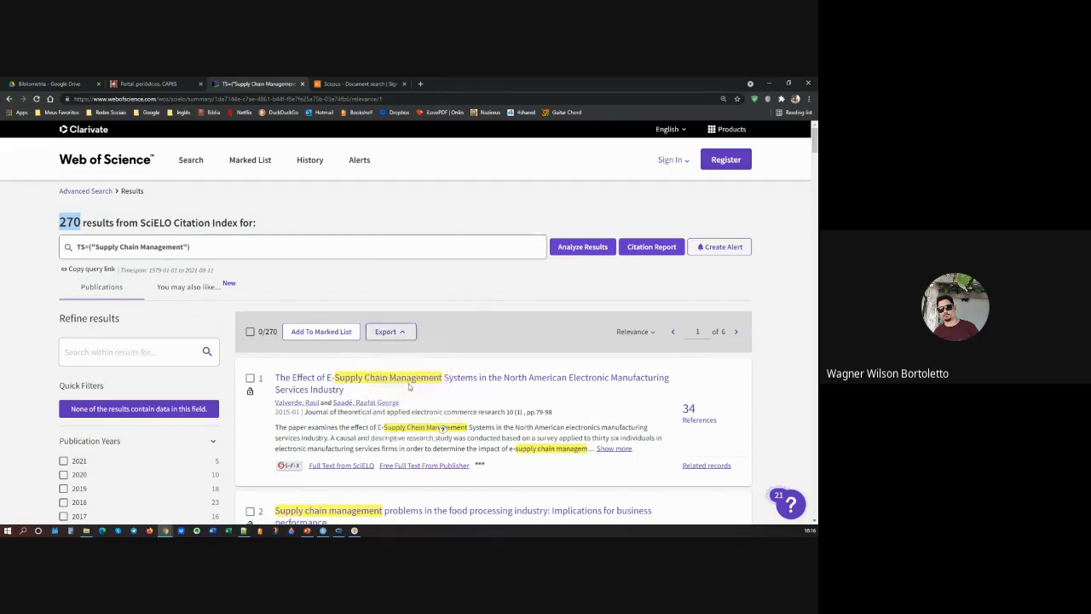
drag(465, 298, 372, 219)
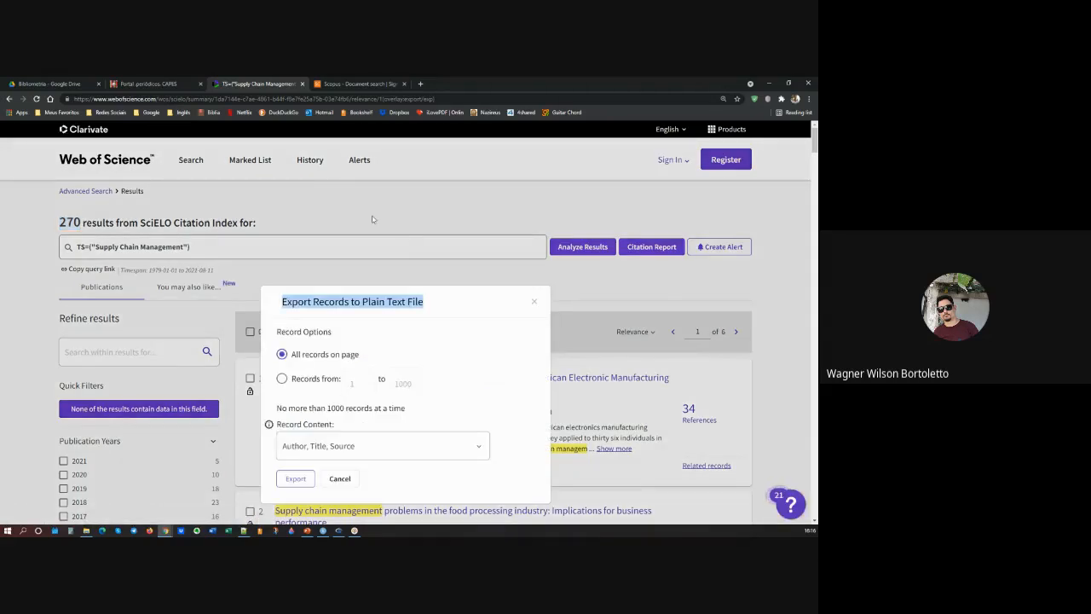
Step: Set the export to cover a range of records from 1 to 270
click(282, 379)
click(365, 384)
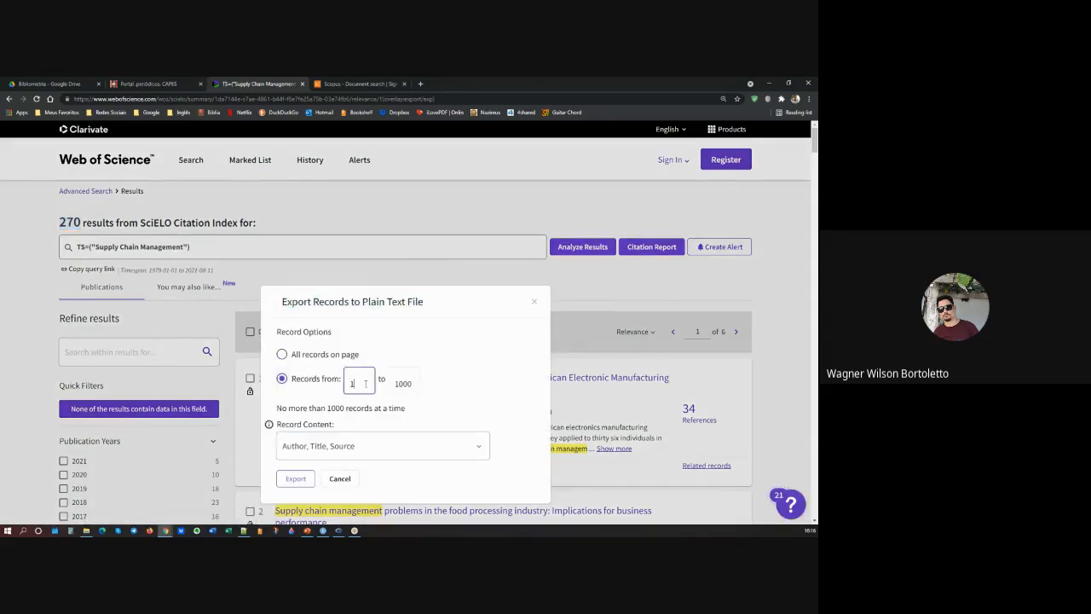
click(411, 384)
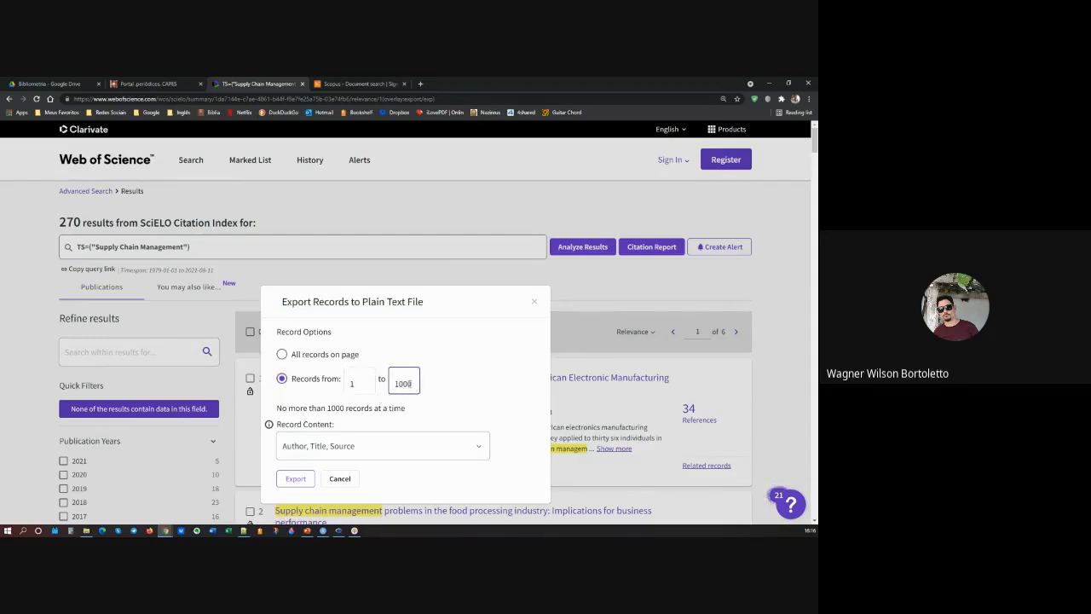
drag(414, 384, 380, 383)
text(270)
Step: Set the record content to Full Record and export the records to the plain text file
click(419, 446)
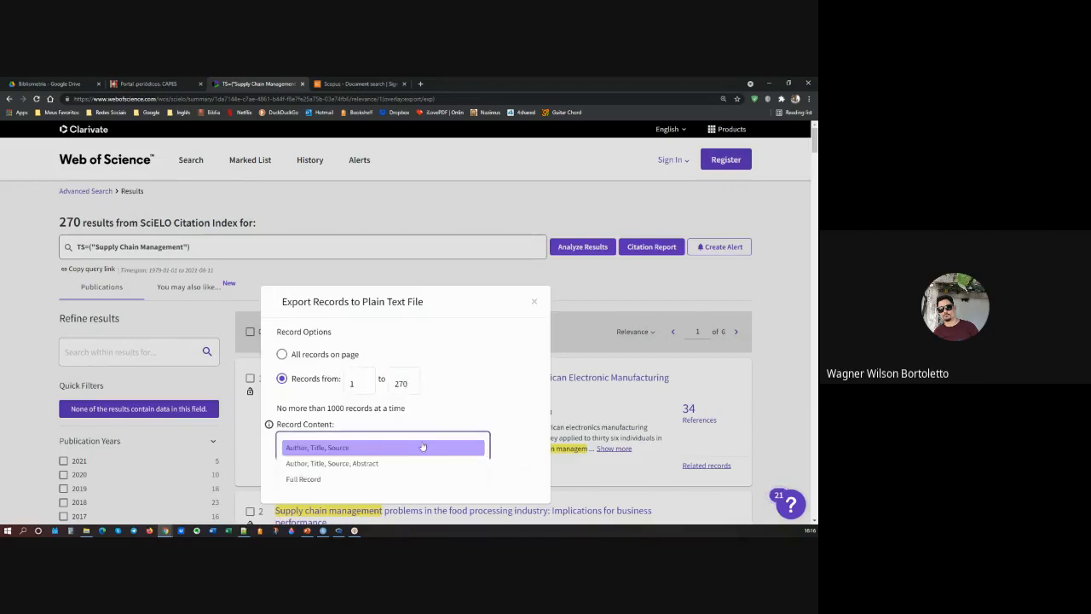
click(316, 480)
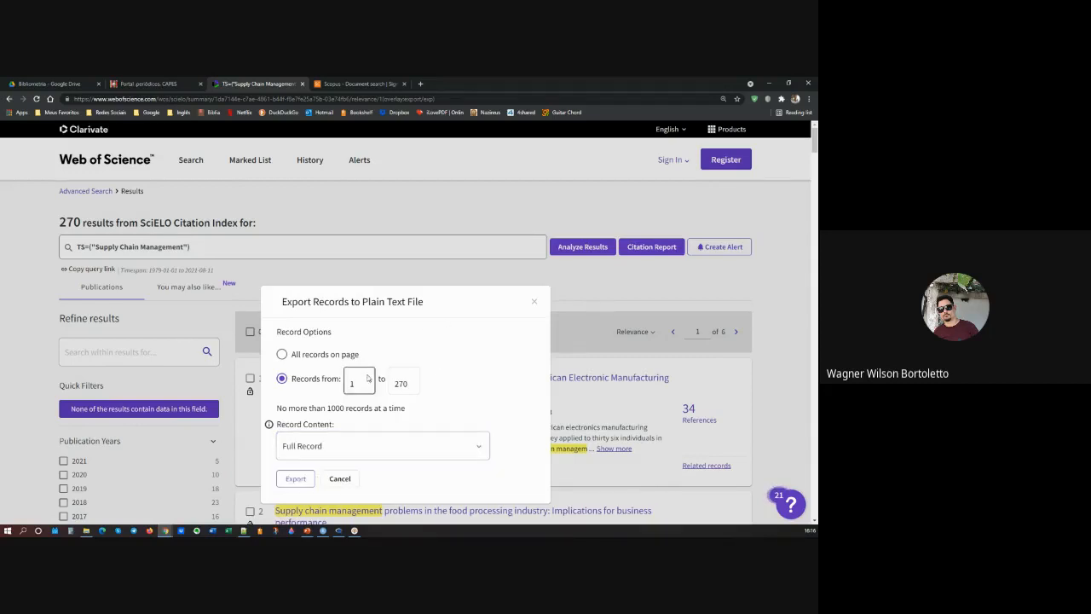
click(295, 478)
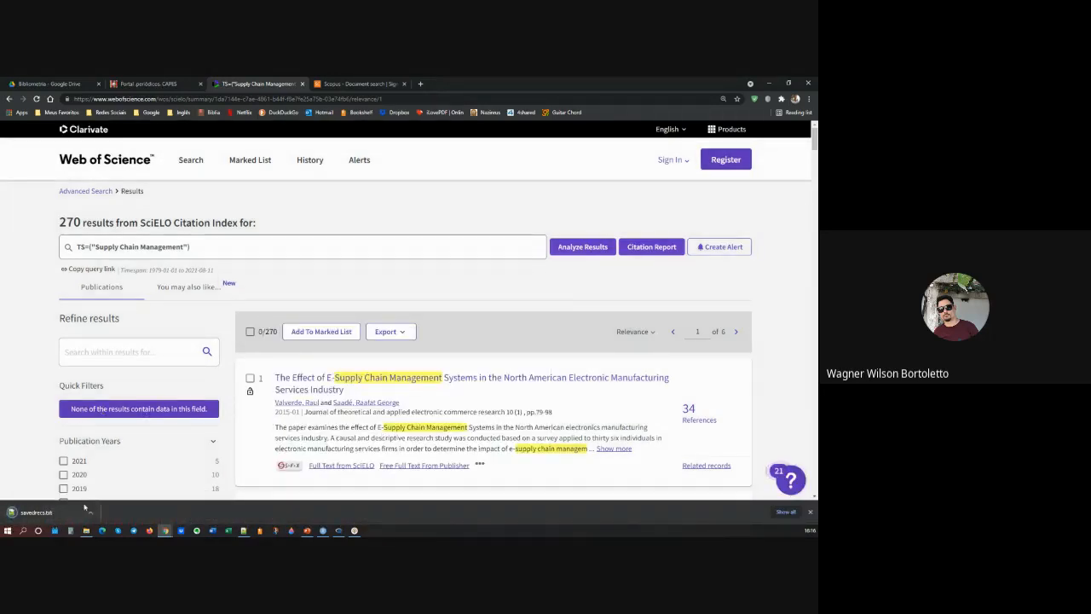
Step: View the file options of the downloaded savedrecs.txt, close them, and highlight the number of results
click(89, 510)
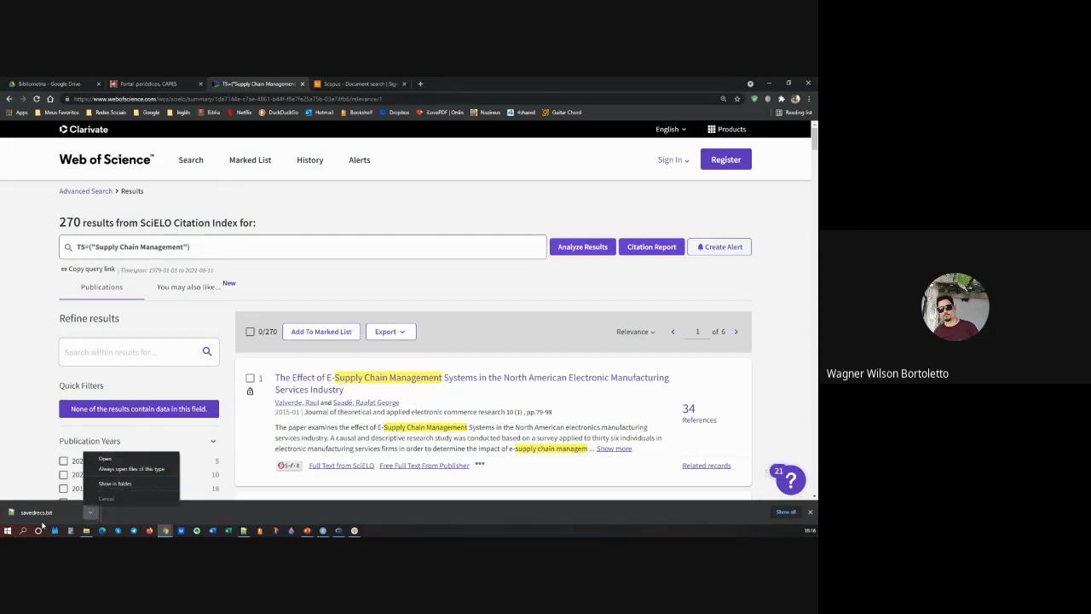
click(457, 330)
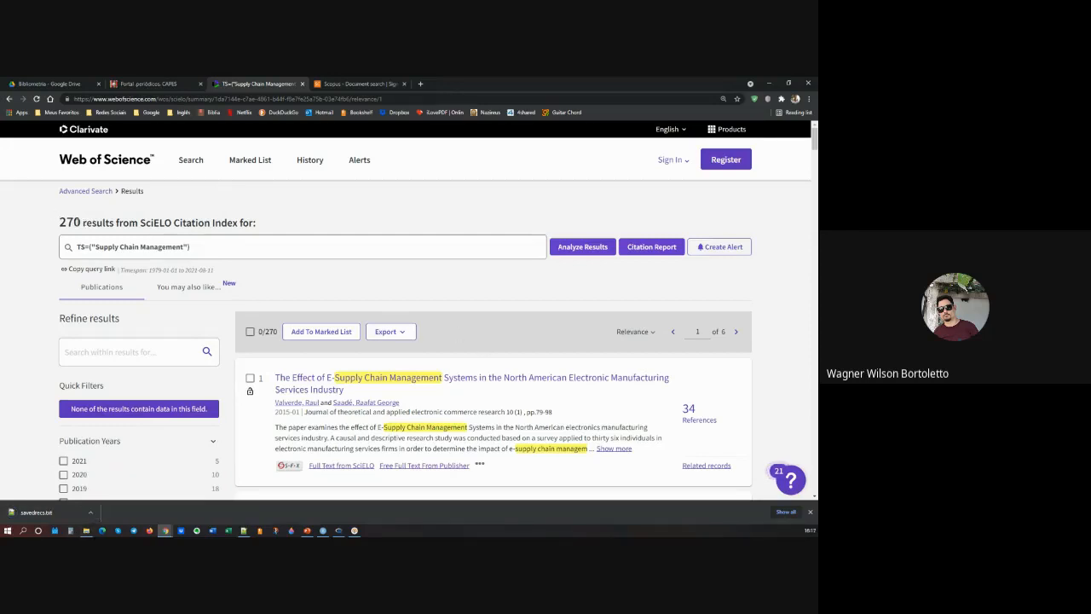
drag(81, 220, 56, 222)
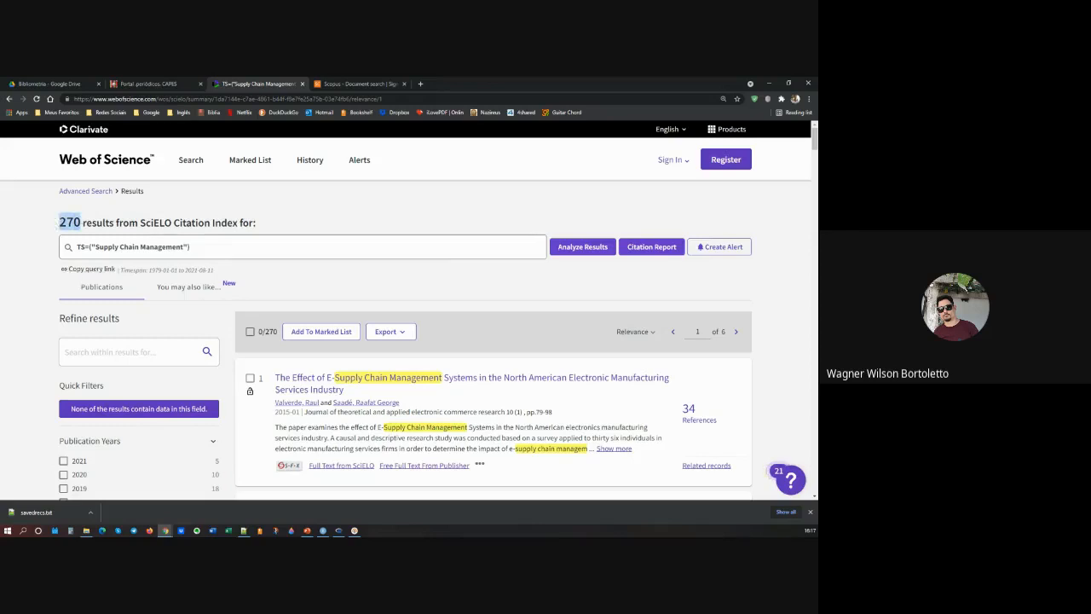
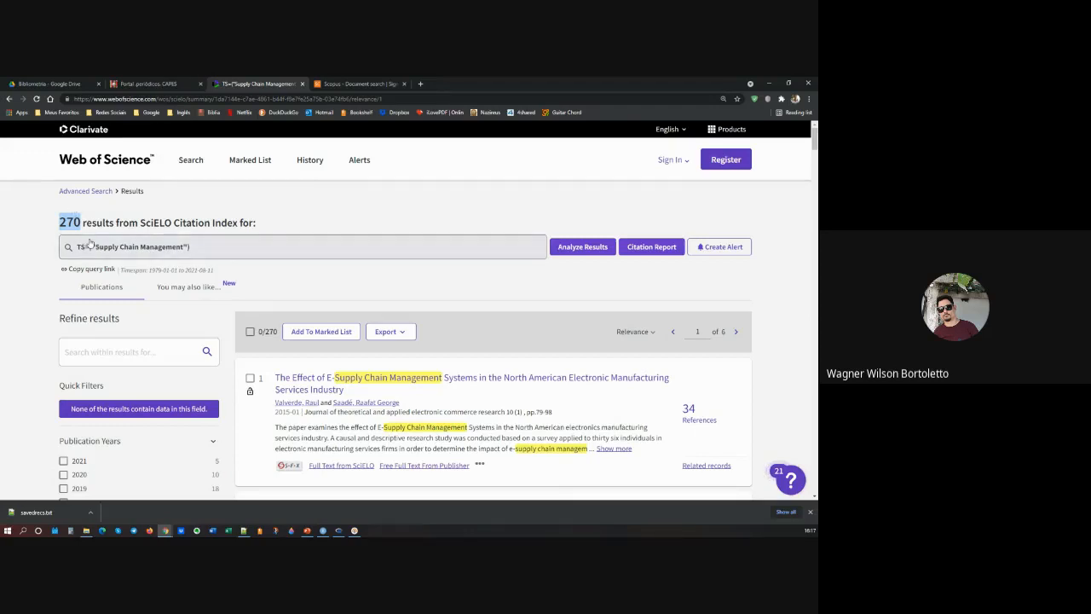
Step: Refine the Supply Chain Management results to the English language
scroll(119, 288, down, 3)
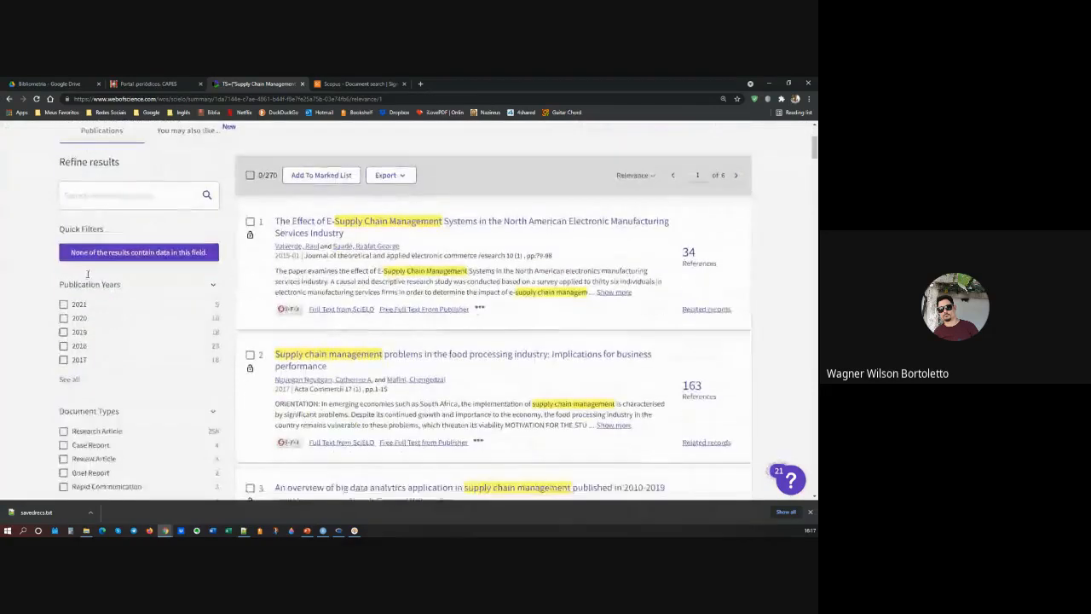
scroll(129, 265, down, 1)
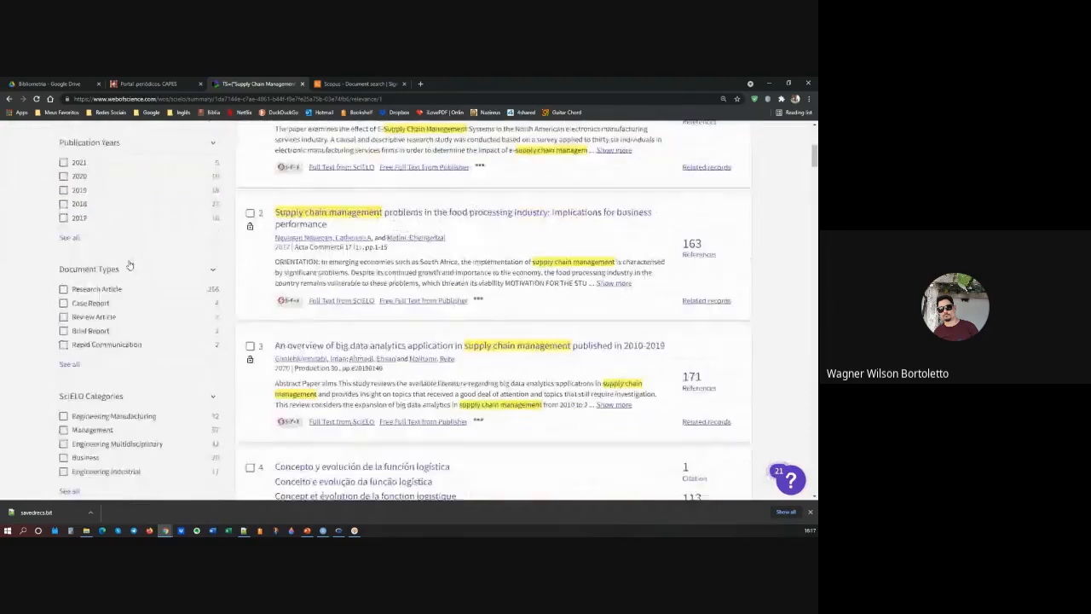
scroll(130, 265, down, 4)
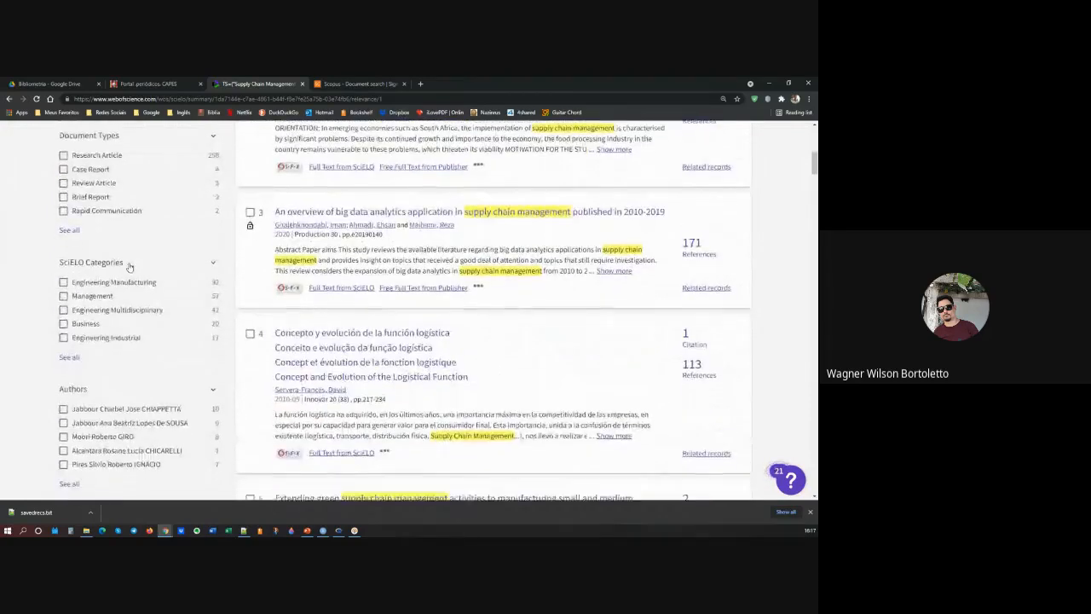
scroll(130, 268, down, 6)
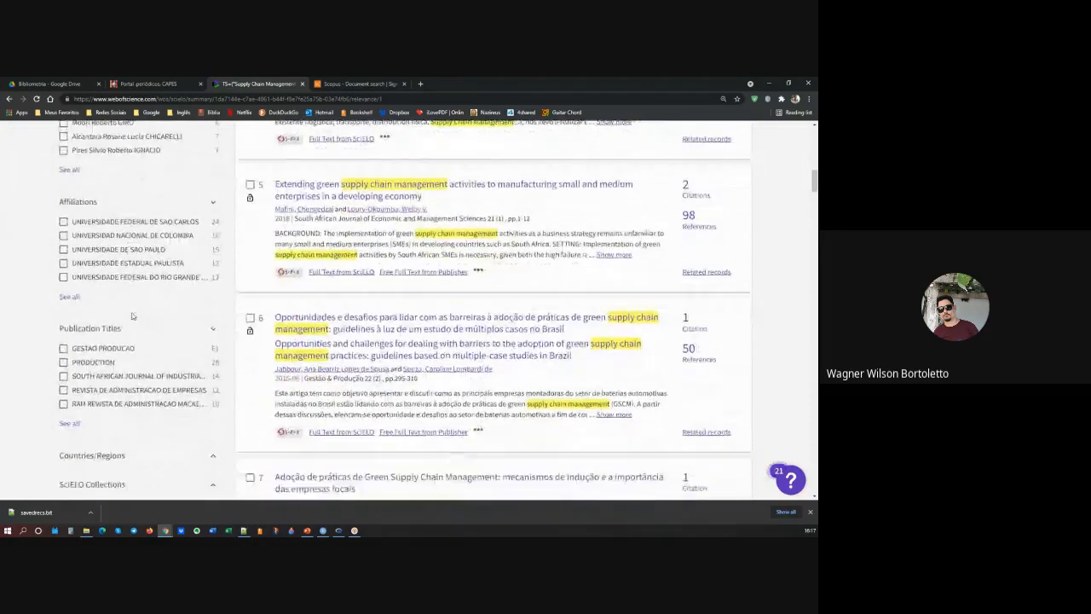
click(212, 241)
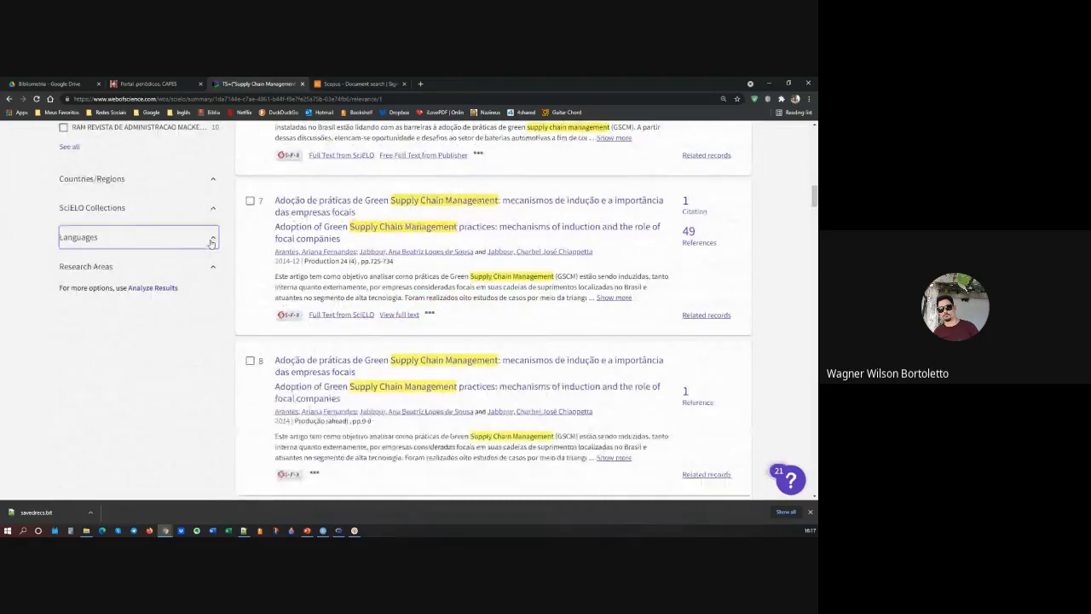
click(64, 271)
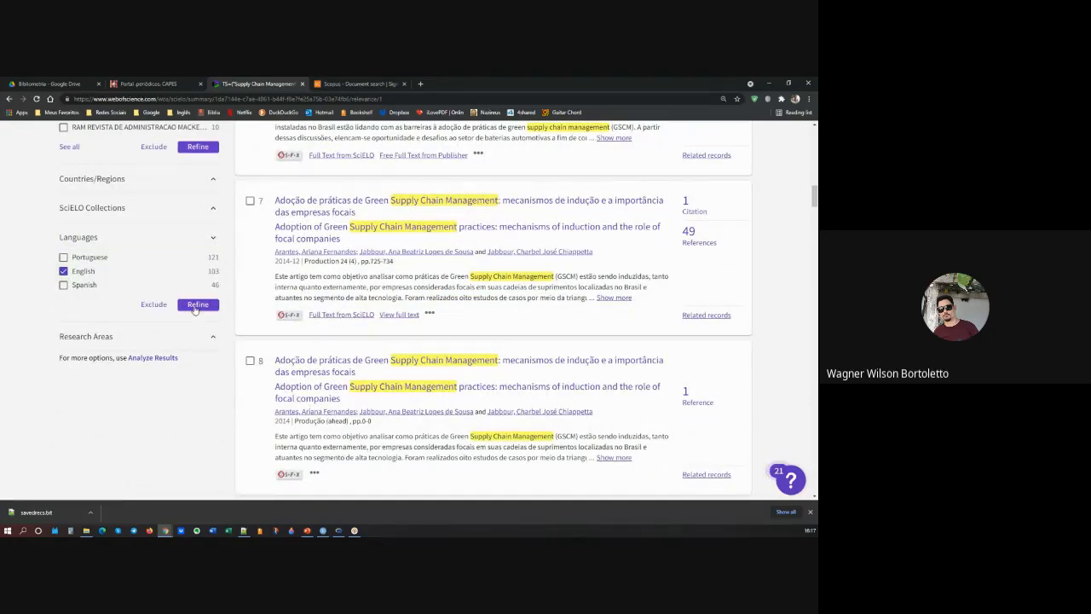
click(198, 306)
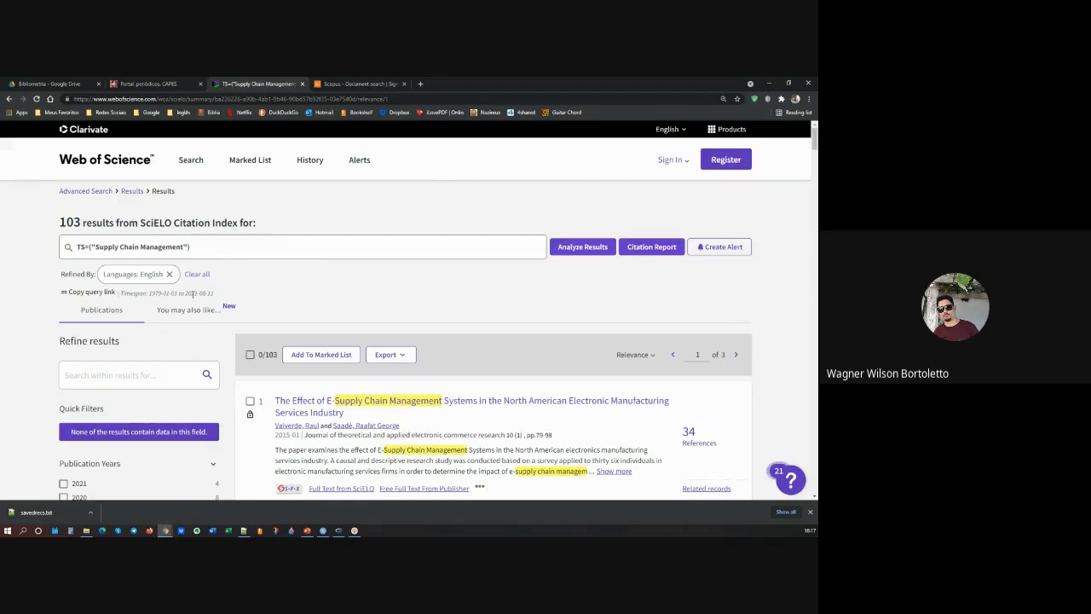
Step: Refine the English results to the Research Article document type
scroll(193, 294, down, 5)
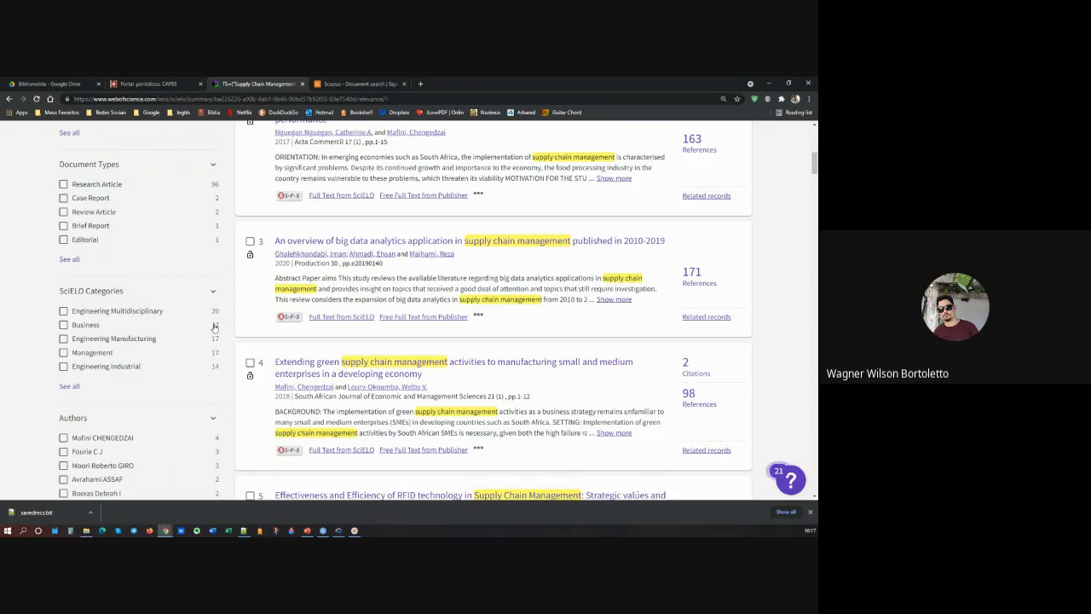
scroll(109, 327, down, 3)
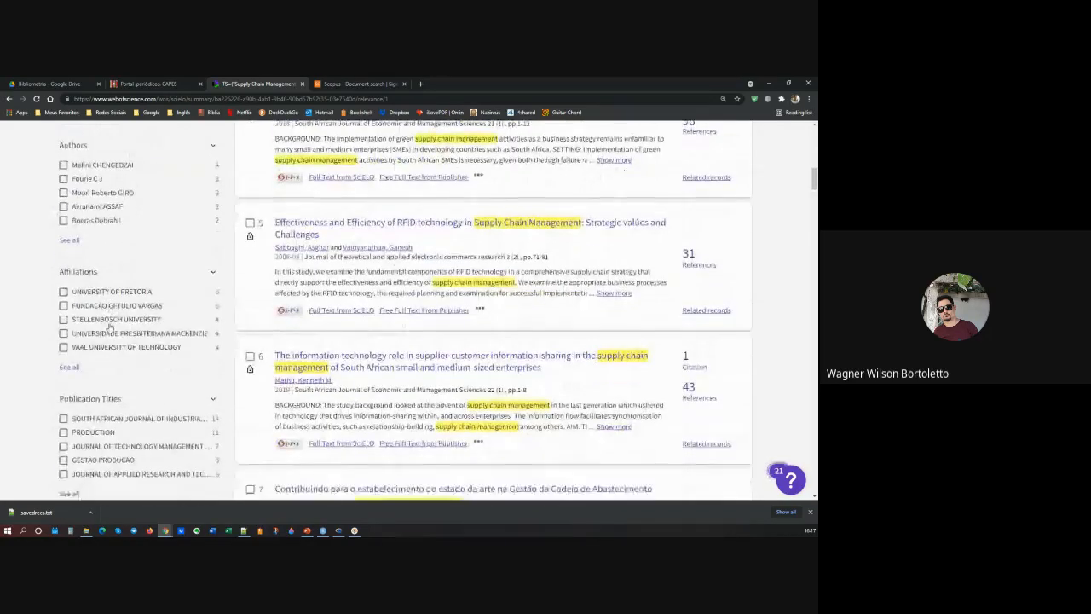
scroll(109, 327, down, 2)
scroll(109, 326, down, 1)
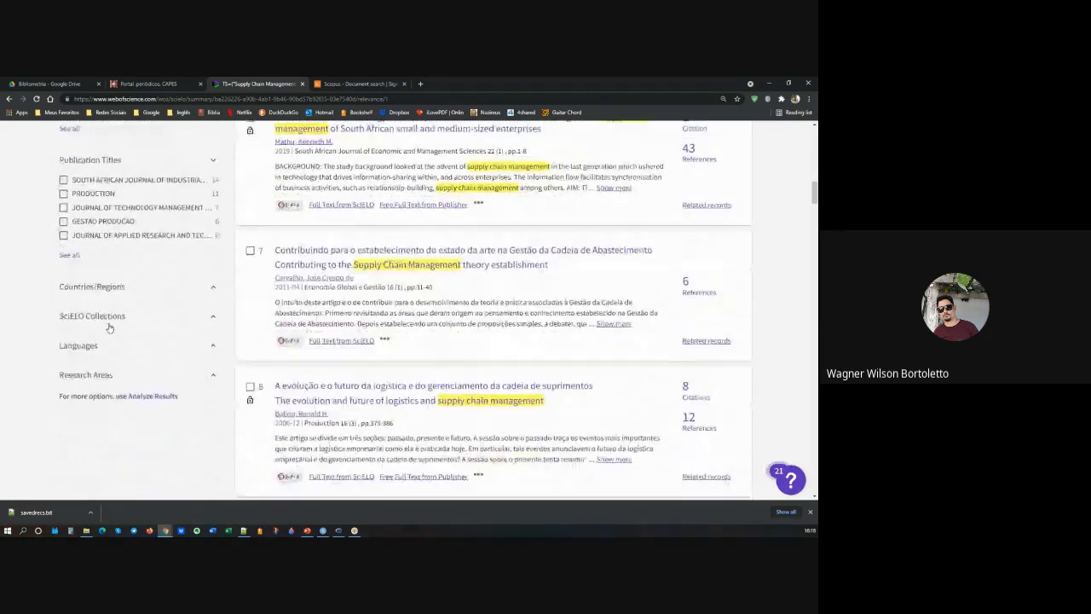
scroll(115, 330, up, 3)
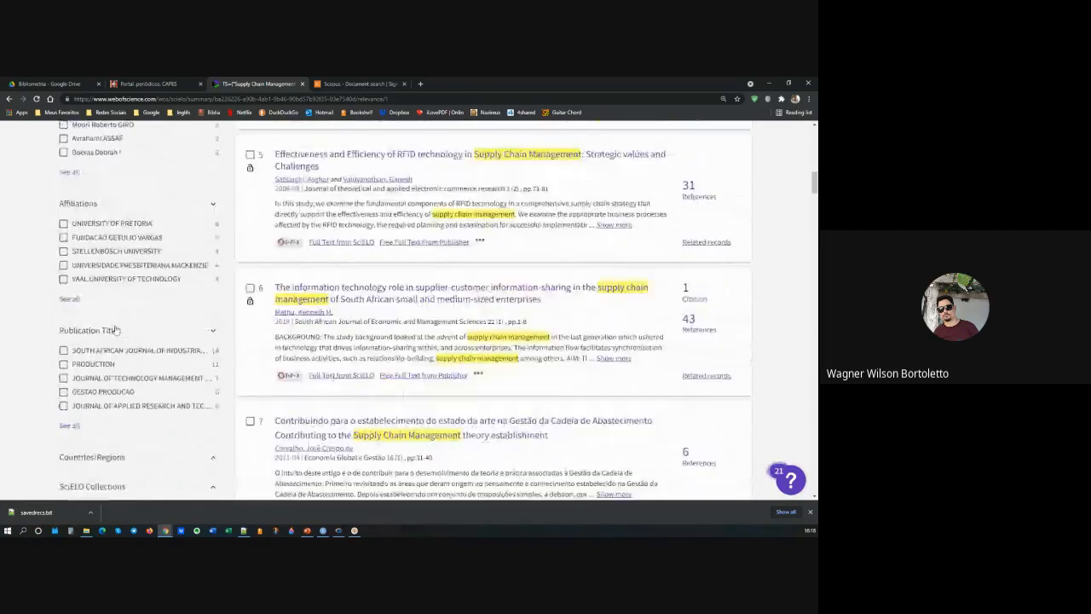
scroll(115, 330, up, 3)
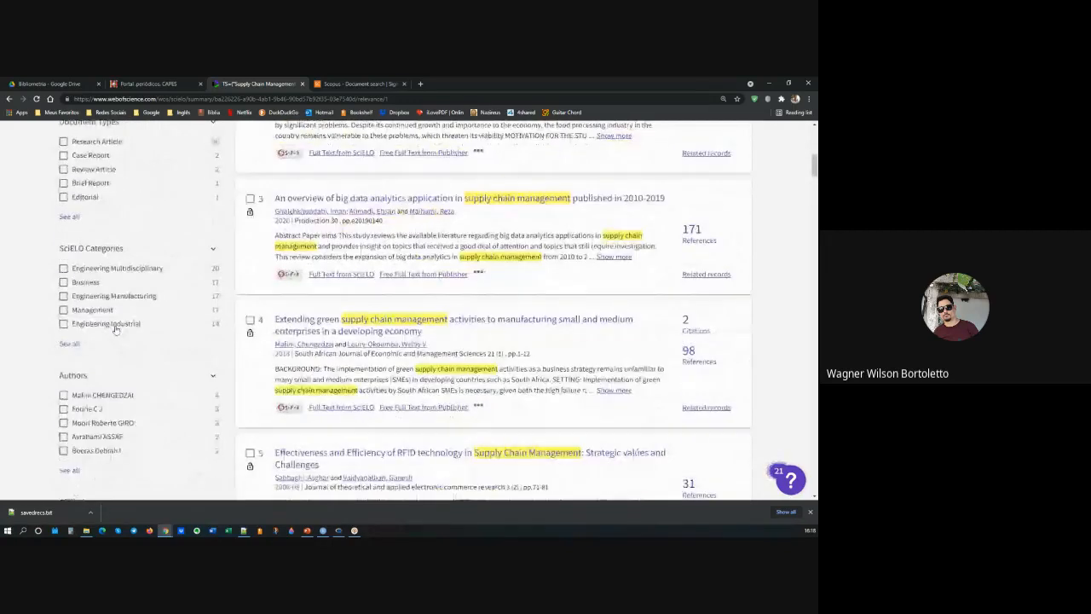
scroll(115, 330, up, 1)
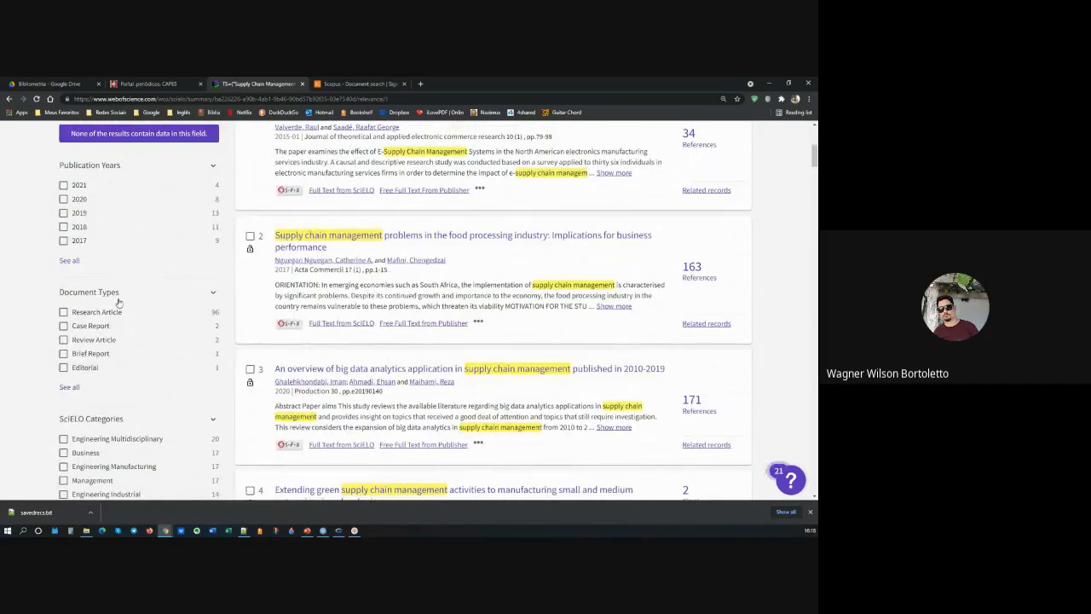
click(64, 312)
click(208, 387)
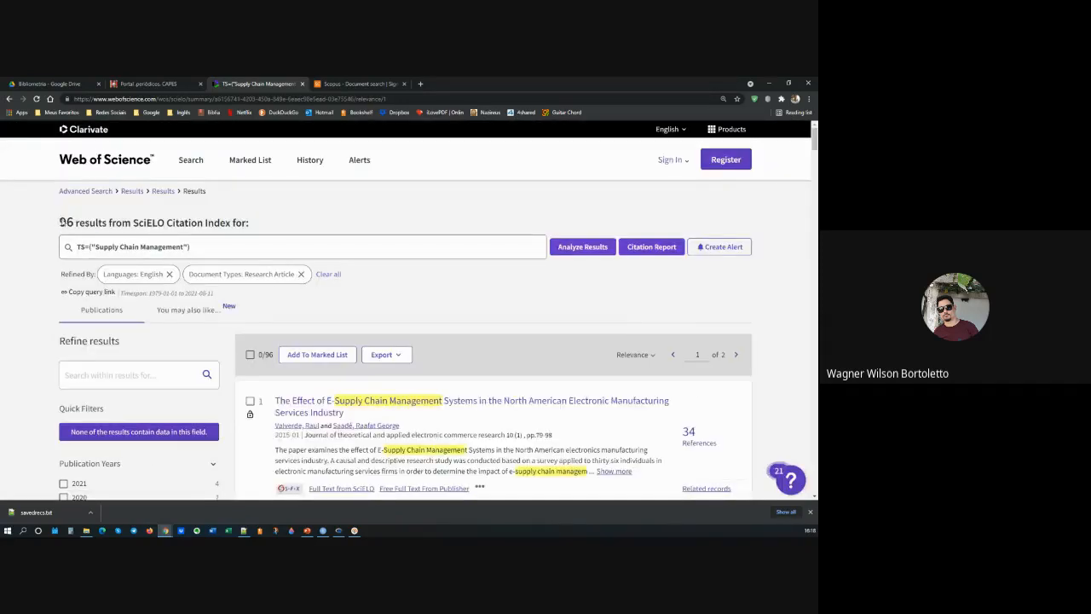
Step: Highlight the number of refined results and open their plain text file export
drag(61, 221, 101, 221)
click(415, 280)
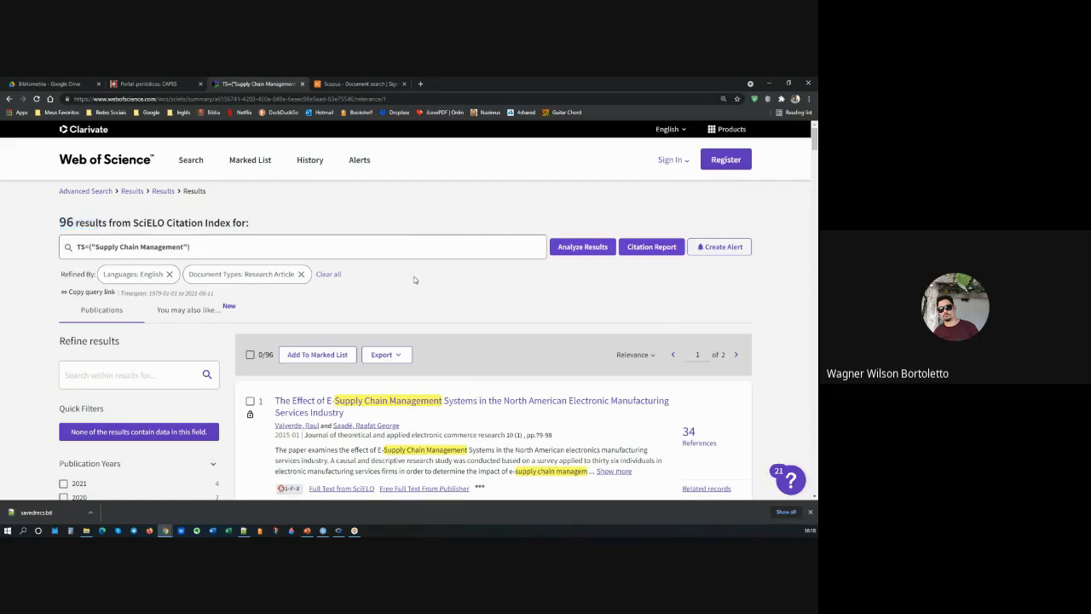
click(403, 355)
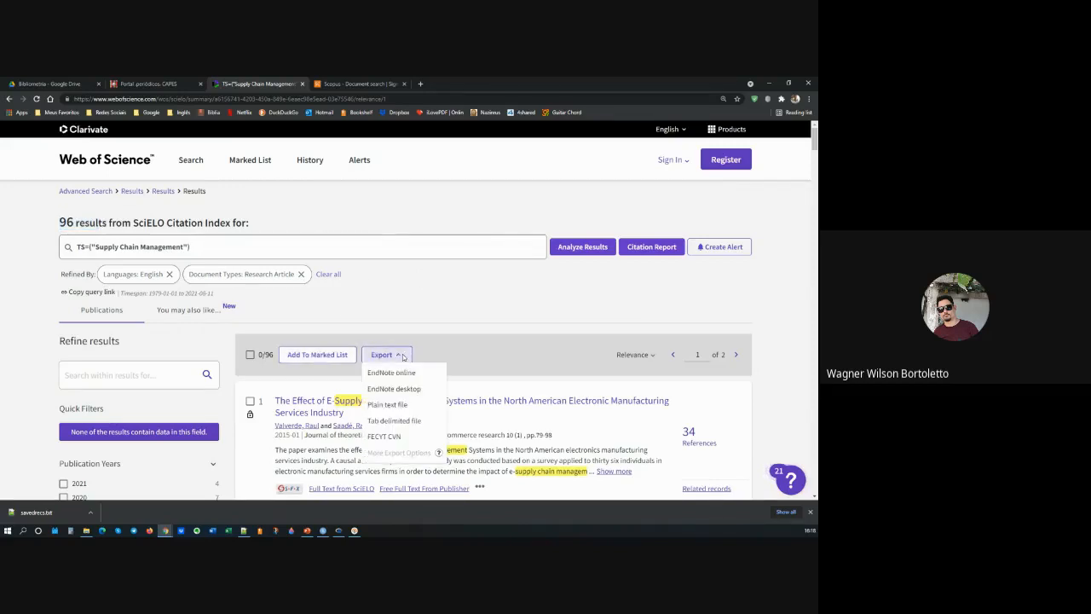
click(395, 408)
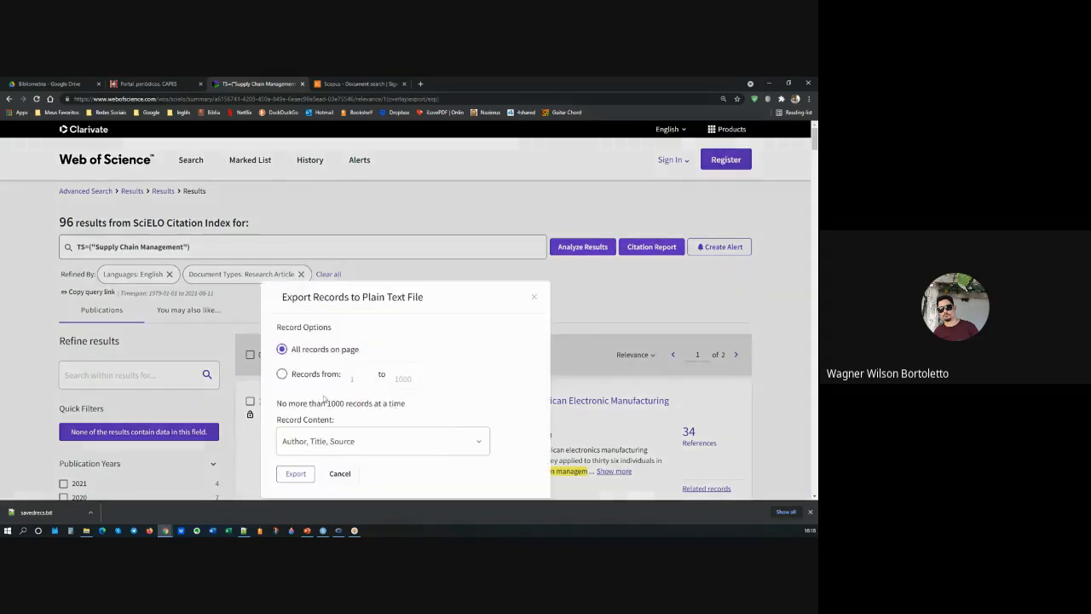
Step: Set the export to records 1 to 96 with Full Record content, and cancel the export
click(281, 376)
click(413, 381)
double_click(406, 381)
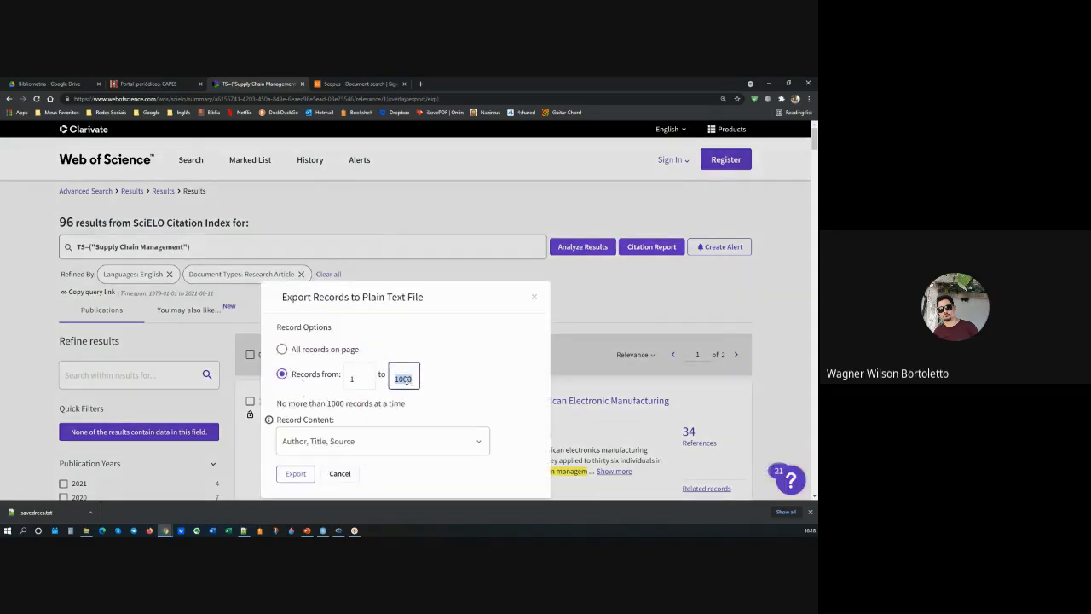
text(96)
click(395, 440)
click(329, 475)
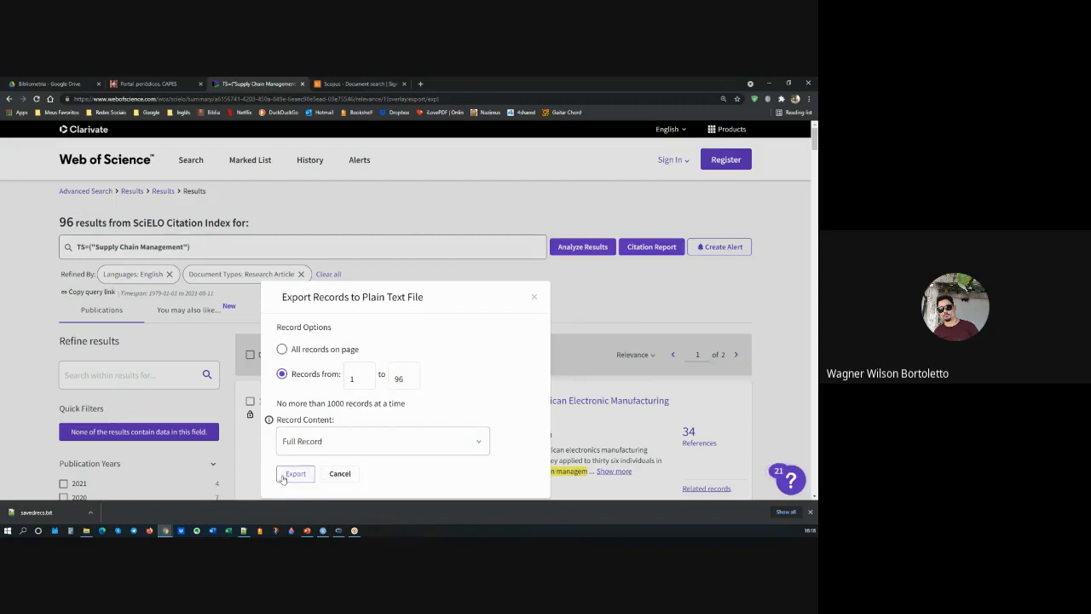
click(340, 474)
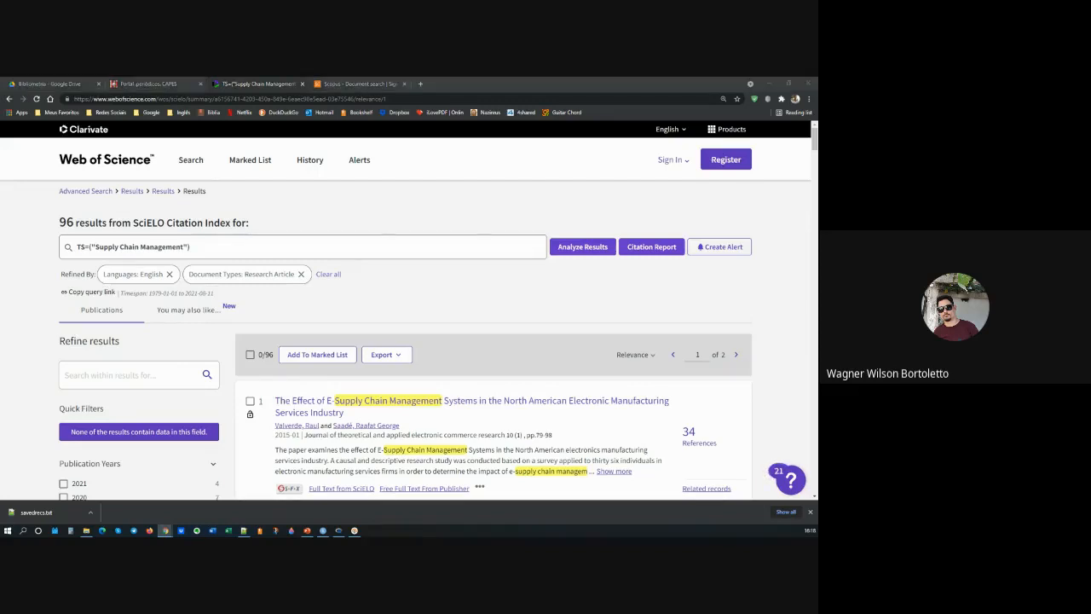
Step: Switch to PowerPoint and highlight the language, document type and publication year filters in the slide's Web of Science section
key(alt+Tab)
click(300, 295)
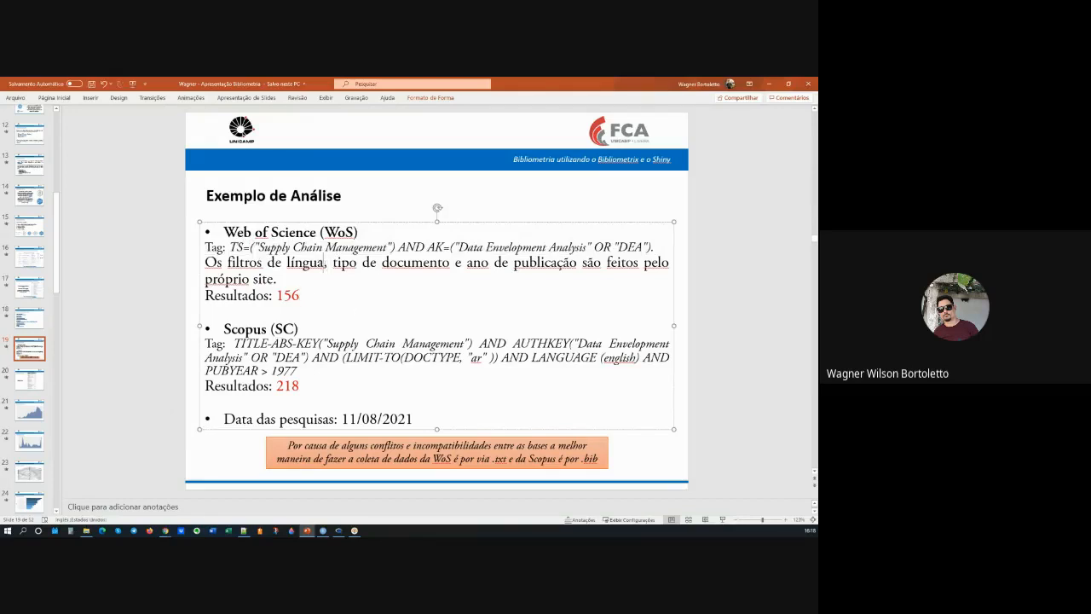
drag(325, 263, 281, 264)
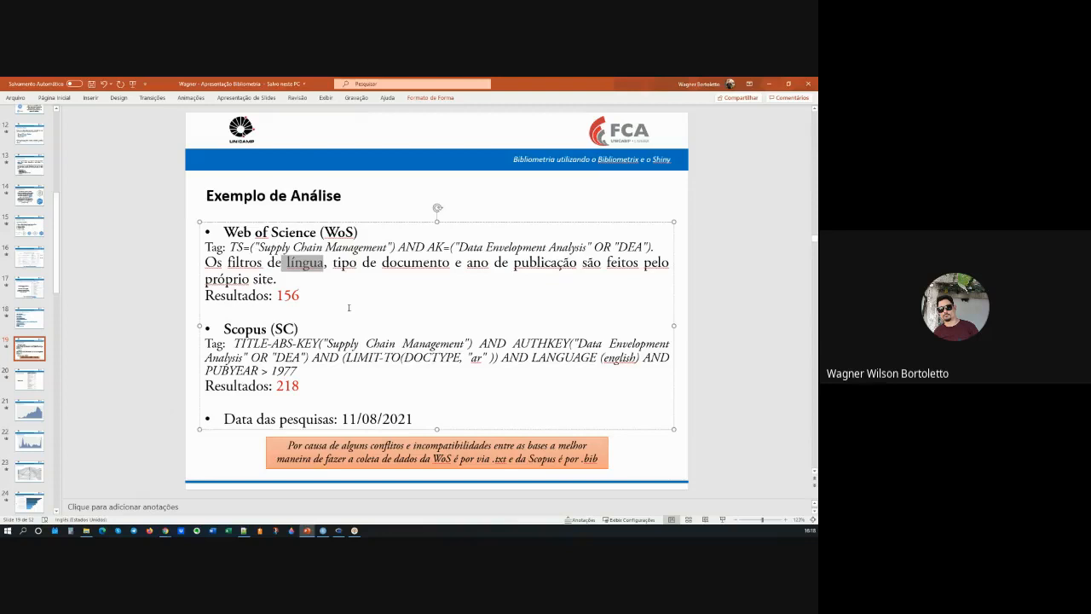
click(383, 262)
key(ctrl+z)
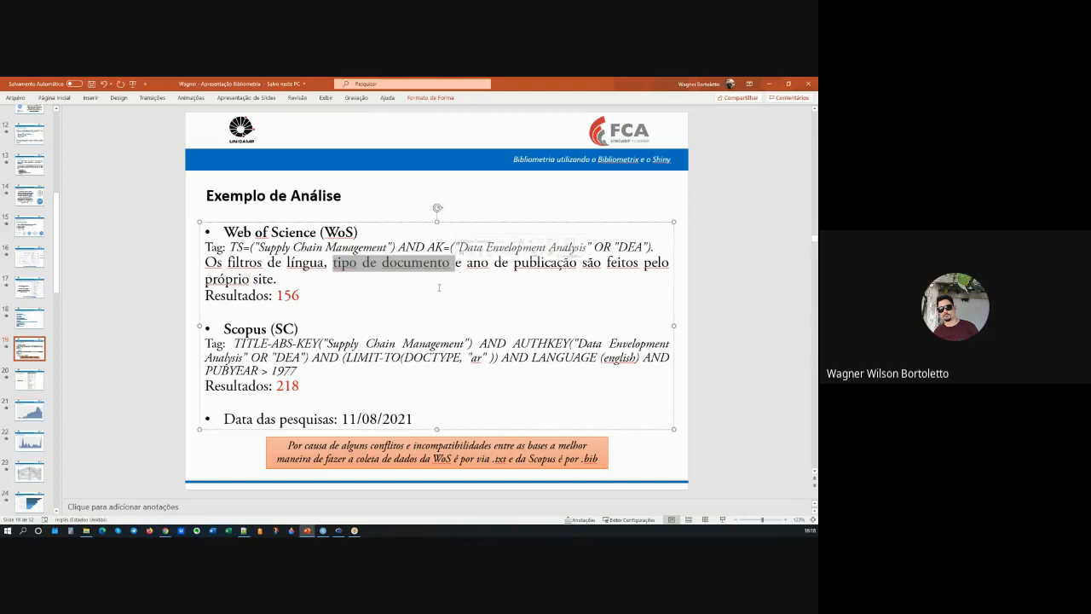
key(ctrl+y)
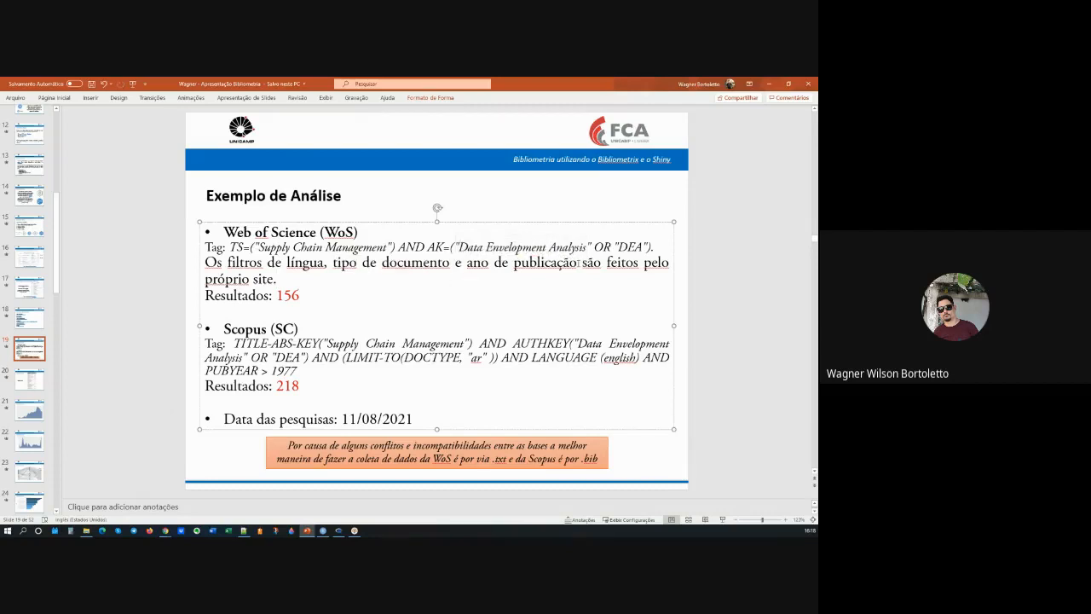
key(ctrl+z)
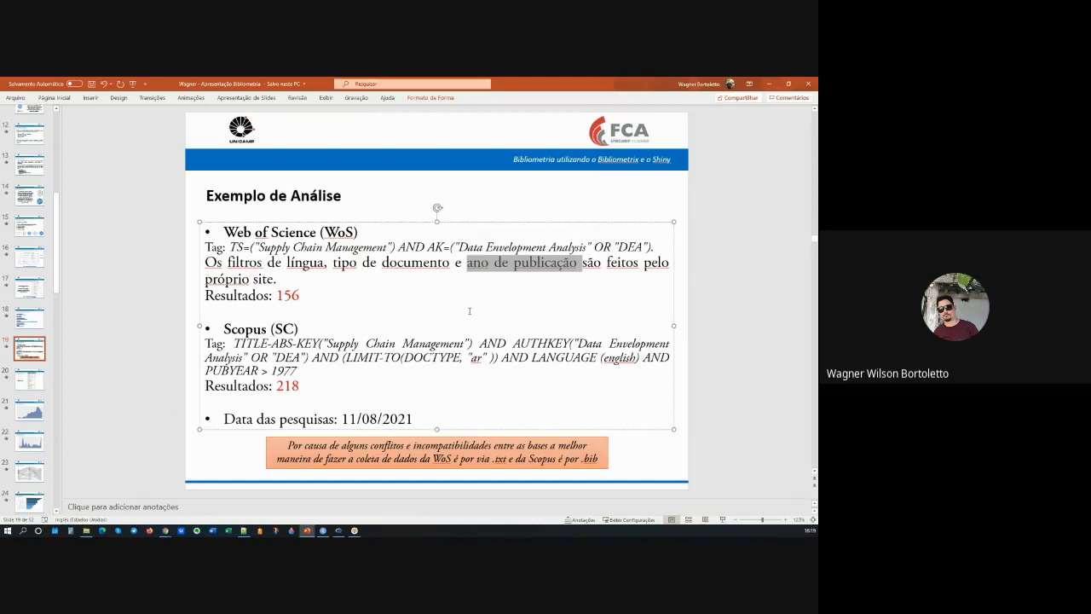
key(ctrl+y)
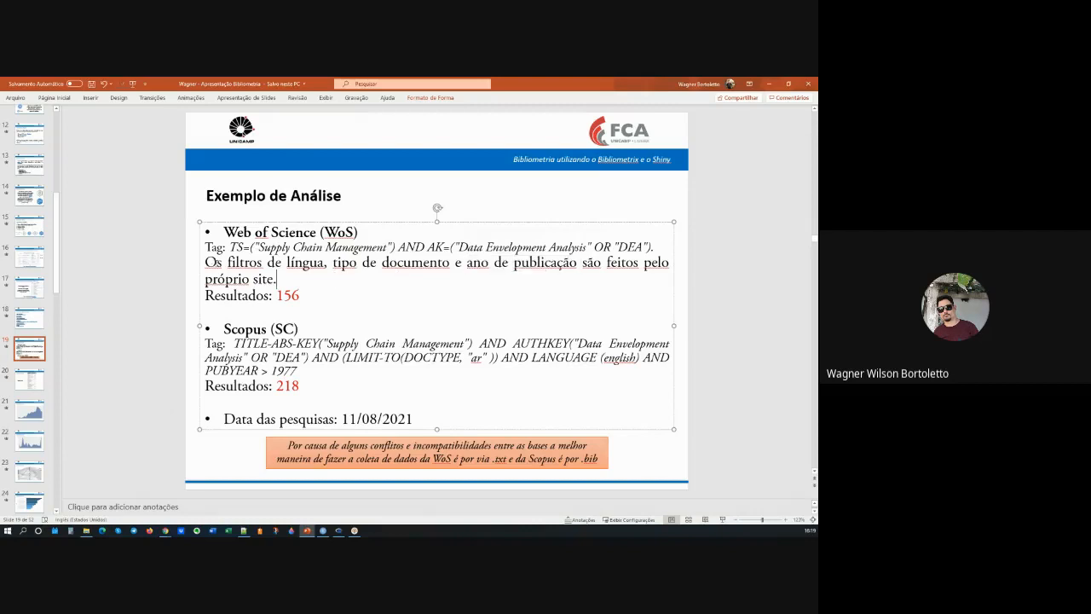
click(325, 263)
click(397, 263)
click(515, 265)
Step: Switch back to the Web of Science results in the browser and view the Publication Years filter
mouse_move(167, 531)
click(165, 499)
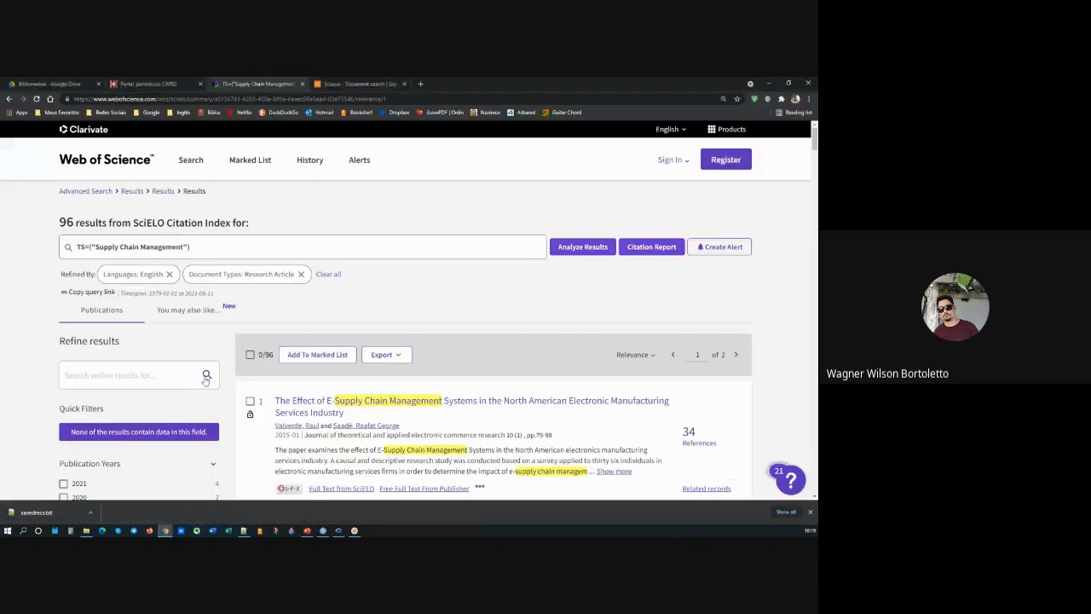
scroll(204, 381, down, 2)
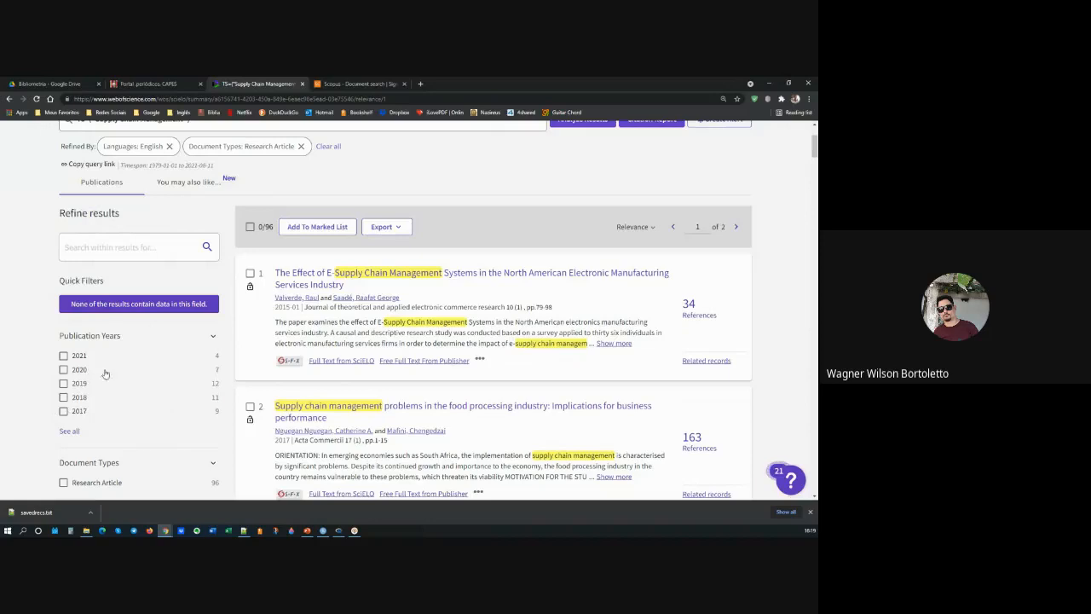
scroll(188, 251, up, 3)
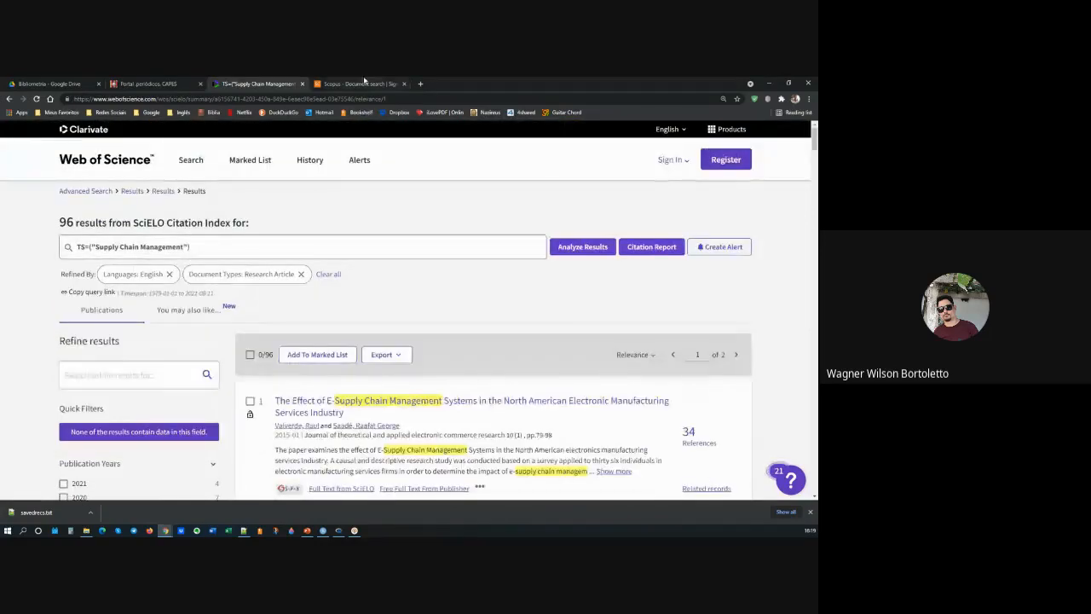
Step: Switch to the Scopus document search and enter Supply Chain Management, copied from the text notes, as the first search term
click(361, 83)
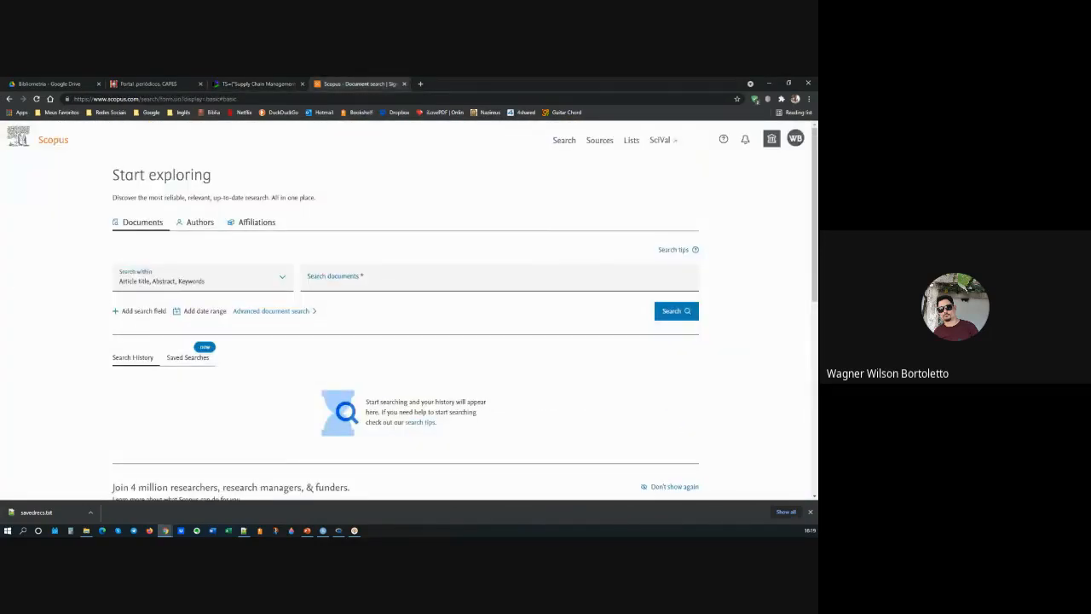
click(352, 282)
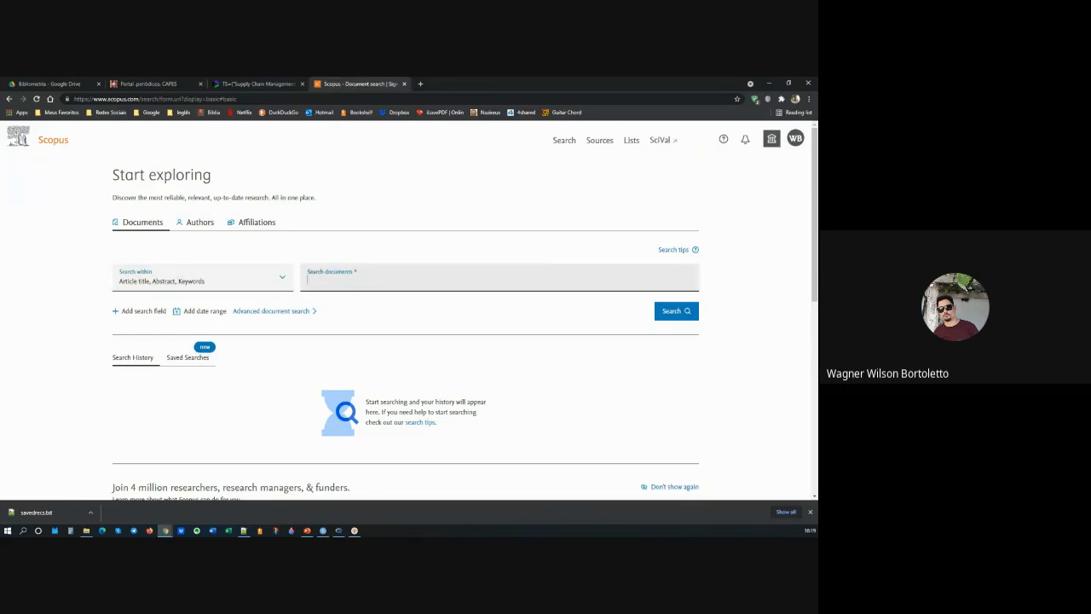
key(alt+Tab)
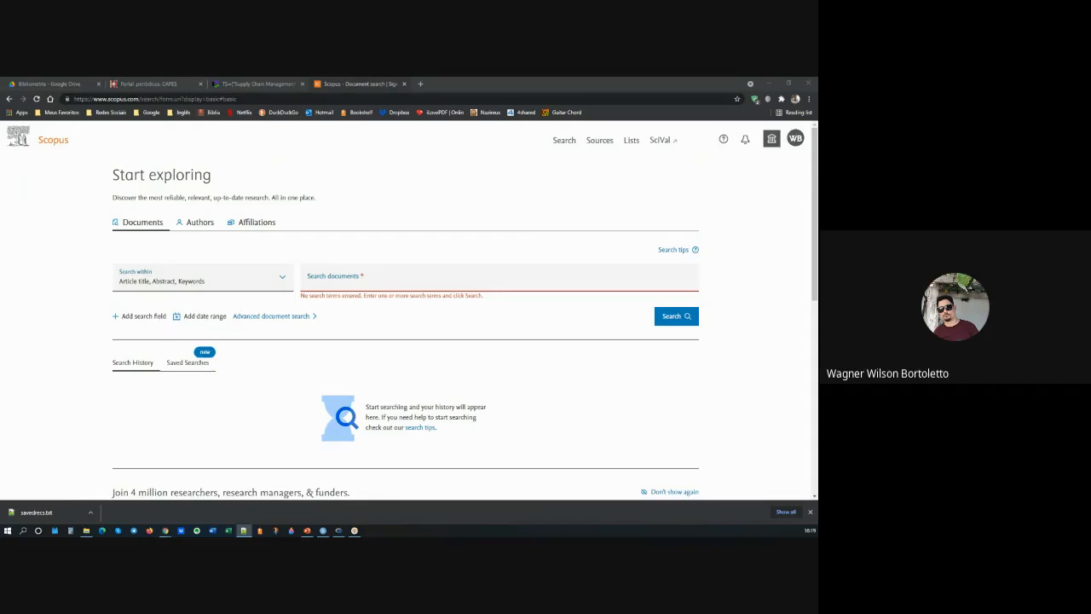
click(390, 280)
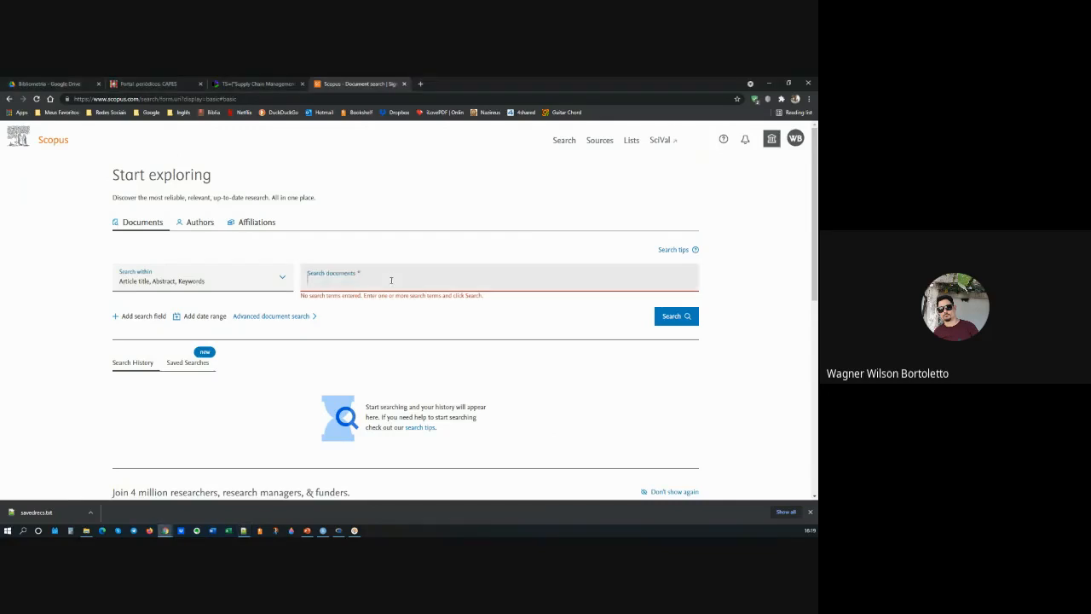
text(Supply Chain Management)
Step: Add a second search field combined with AND and enter Data Envelopment Analysis, copied from the text notes
click(136, 316)
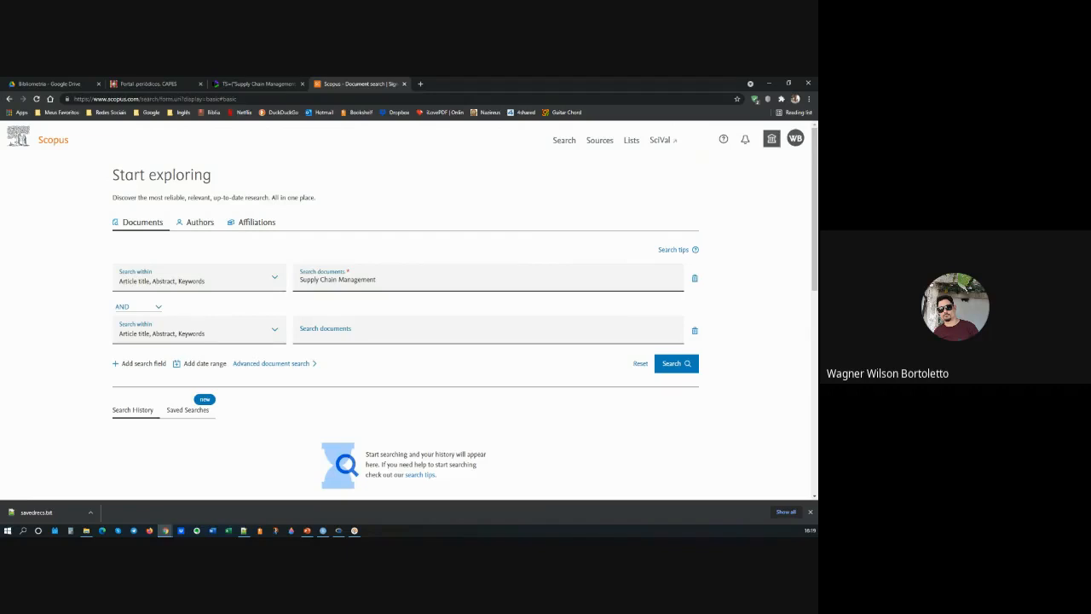
key(alt+Tab)
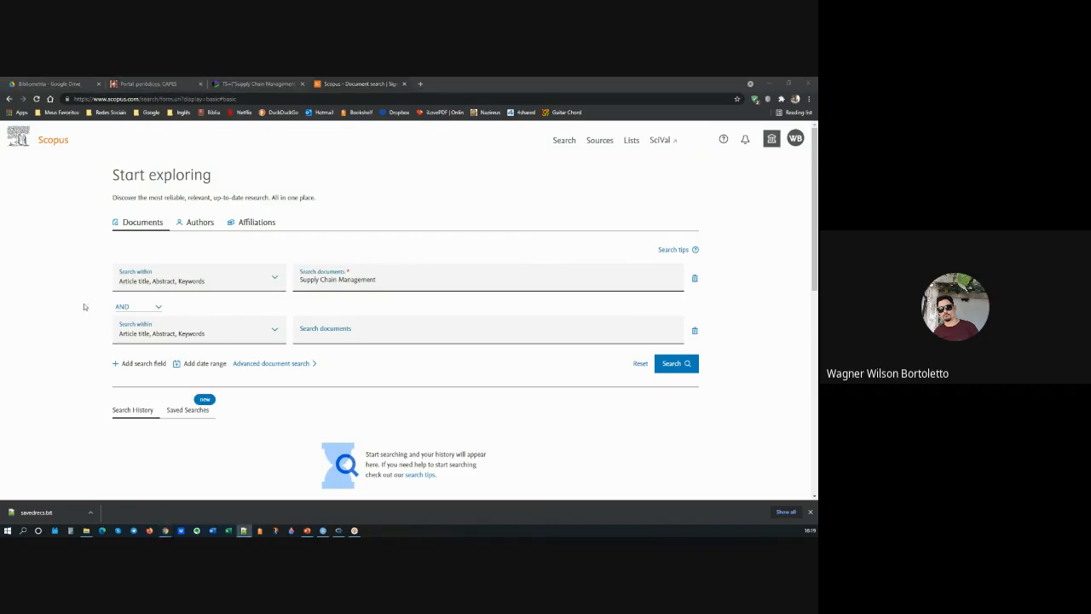
click(366, 337)
text(Data Envelopment Analysis)
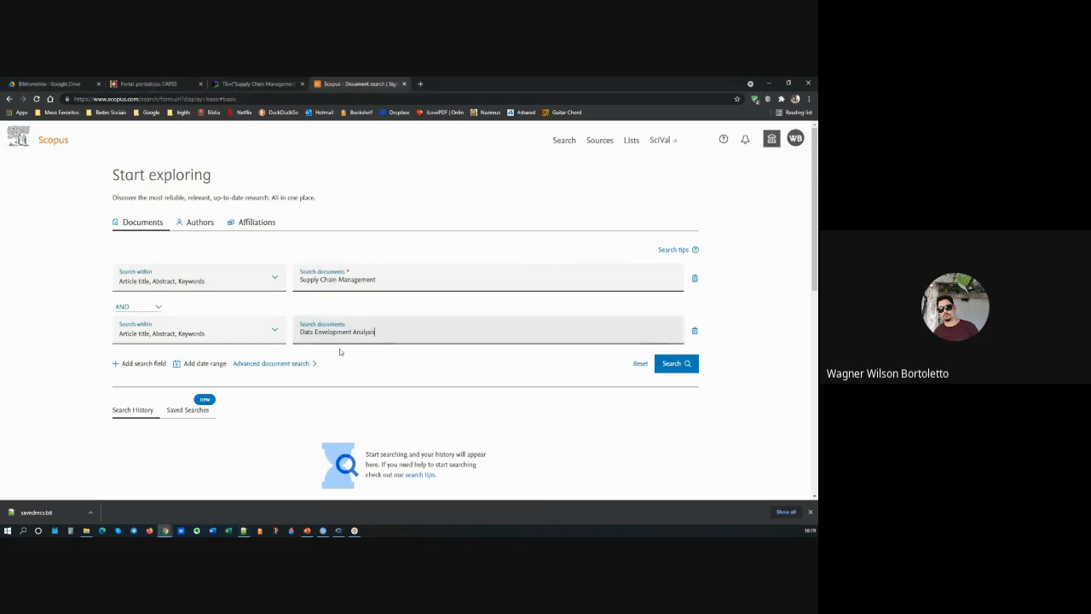
Step: Add a third search field combined with OR, and delete that empty field again
click(142, 363)
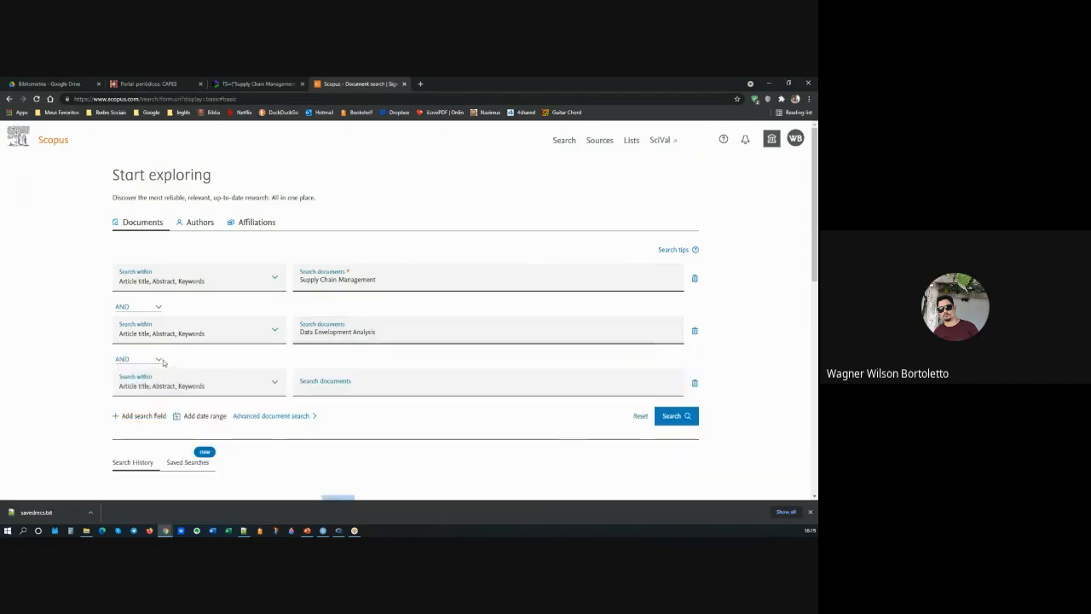
click(156, 360)
click(133, 382)
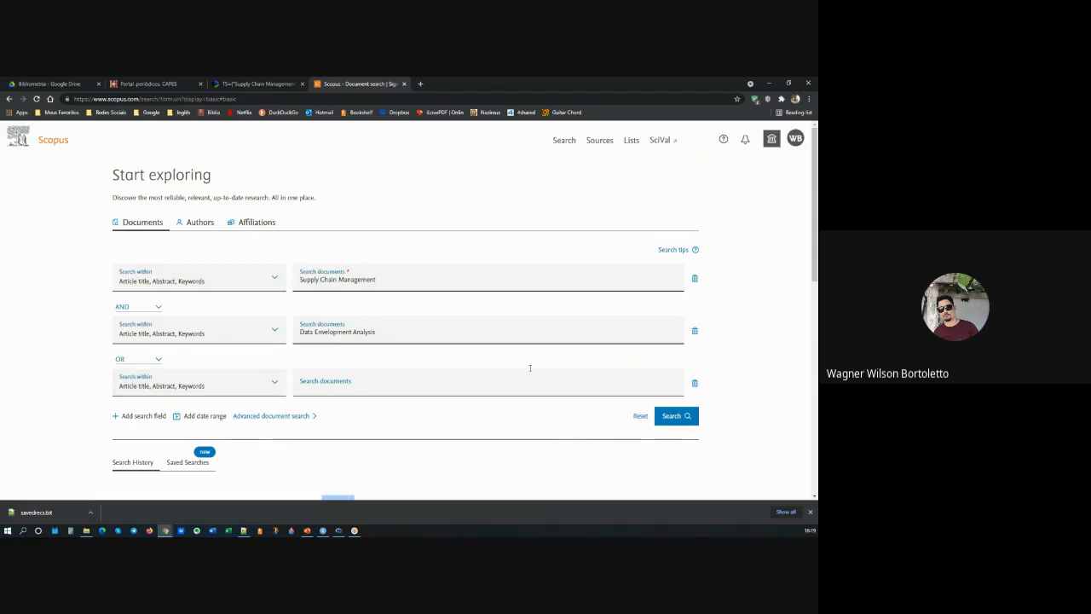
click(694, 386)
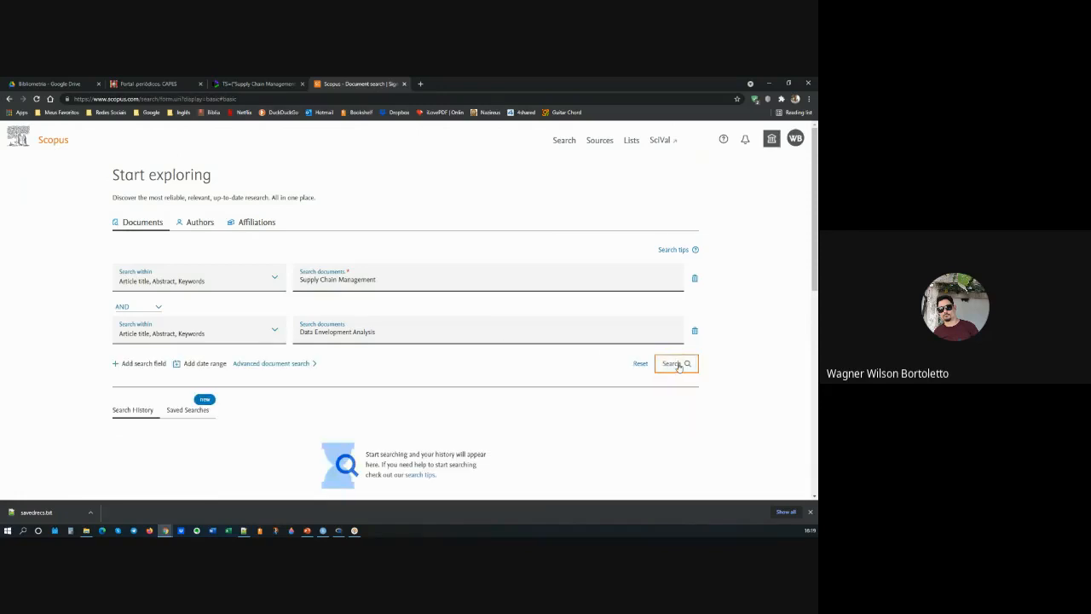
Step: Run the two-term document search and highlight the query string shown above the results
click(680, 365)
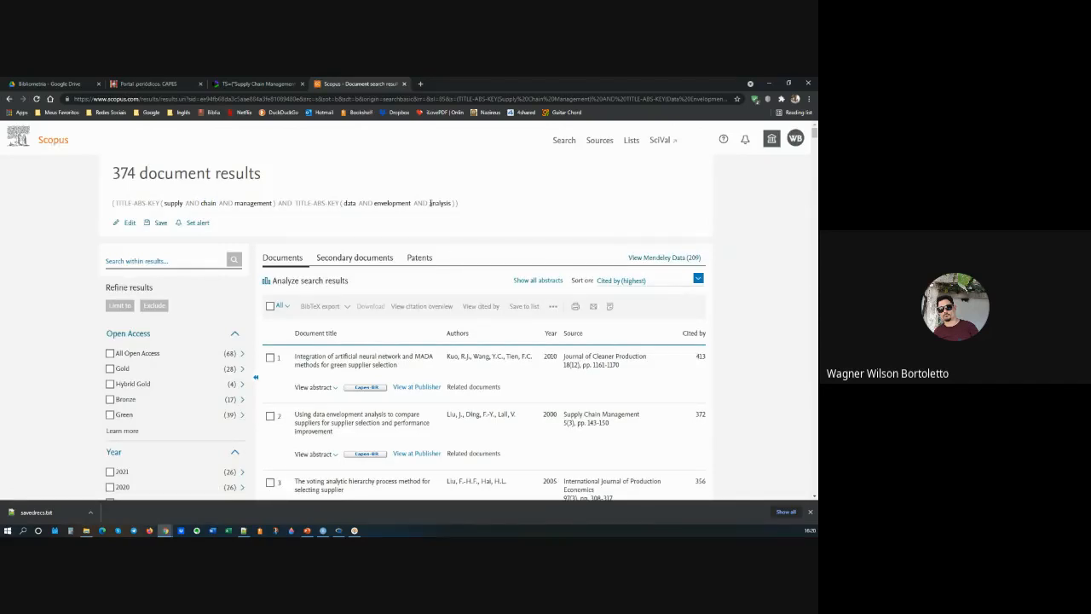
drag(466, 204, 113, 205)
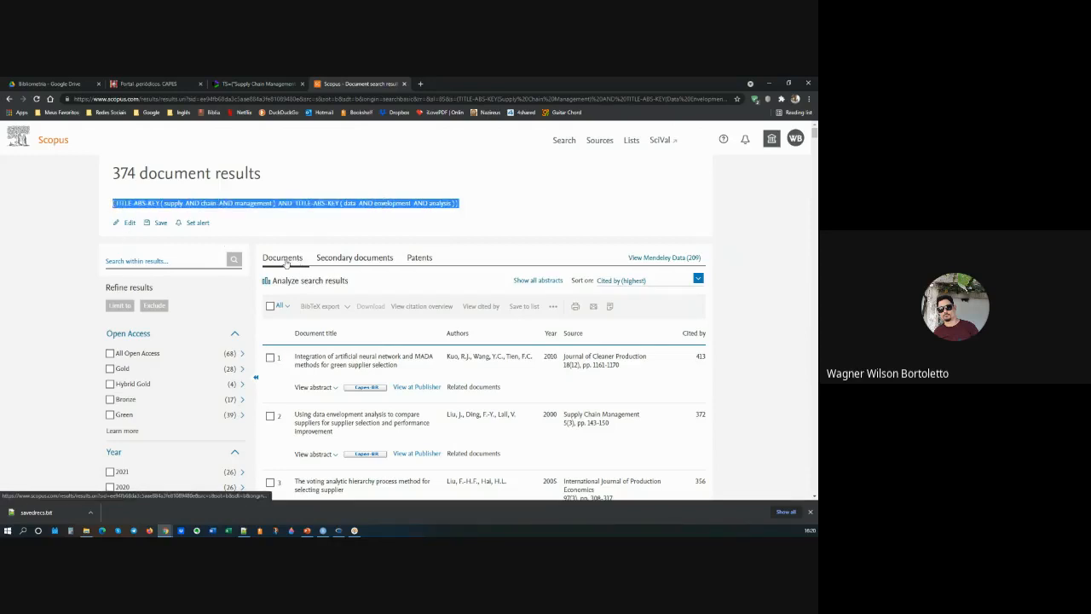
Step: Replace the query in advanced search with TITLE-ABS-KEY("Supply Chain Management") AND AUTHKEY("Data Envelopment Analysis" OR "DEA") AND (LIMIT-TO(DOCTYPE, "ar" )) AND LANGUAGE (english) AND PUBYEAR > 1977
click(130, 224)
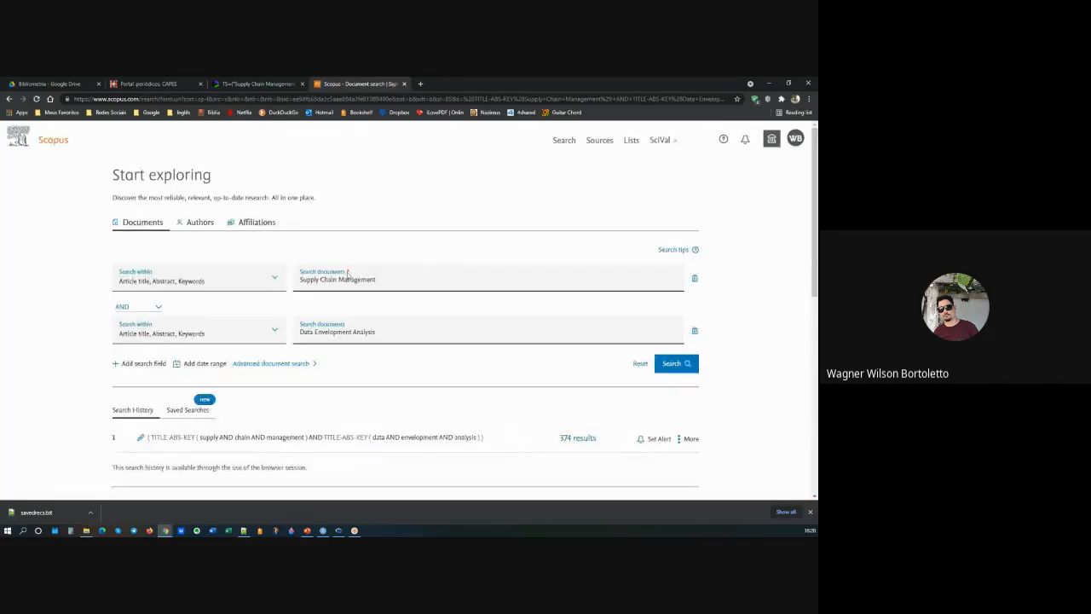
click(270, 366)
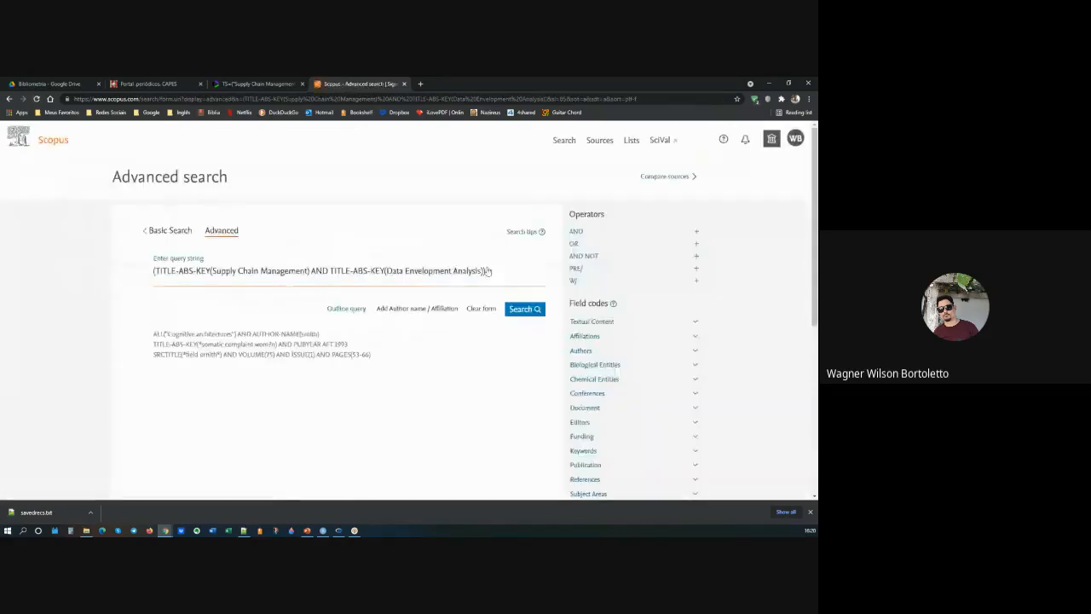
drag(489, 272, 85, 271)
key(BackSpace)
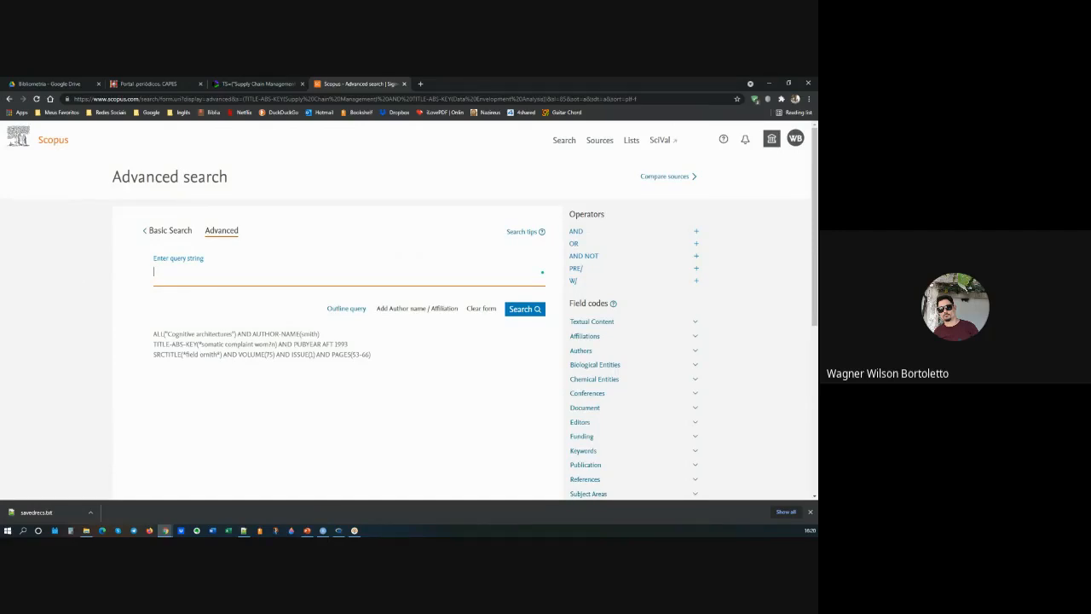
key(alt+Tab)
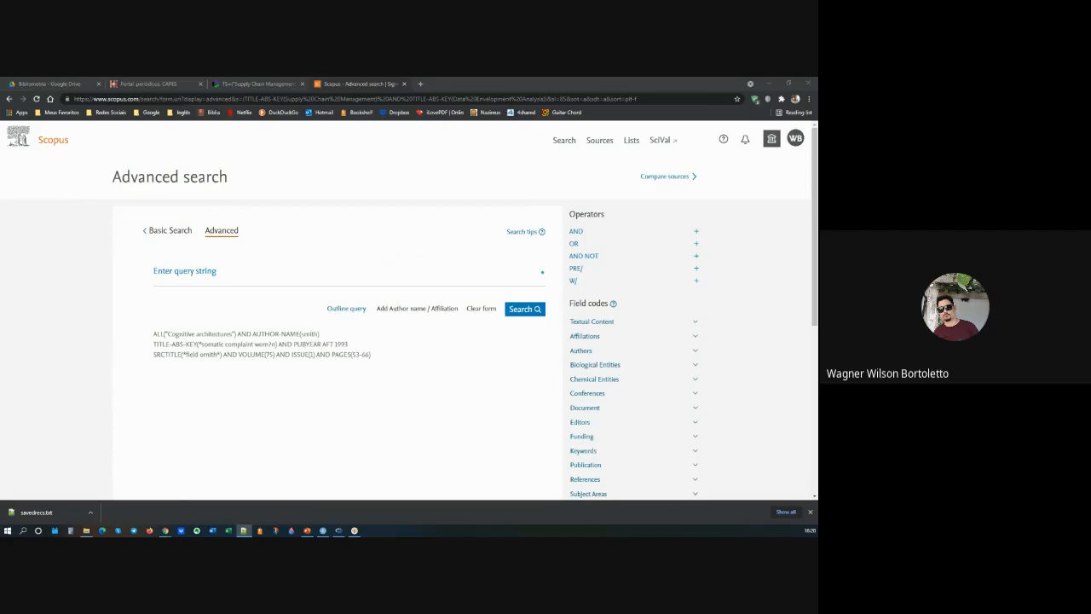
key(alt+Tab)
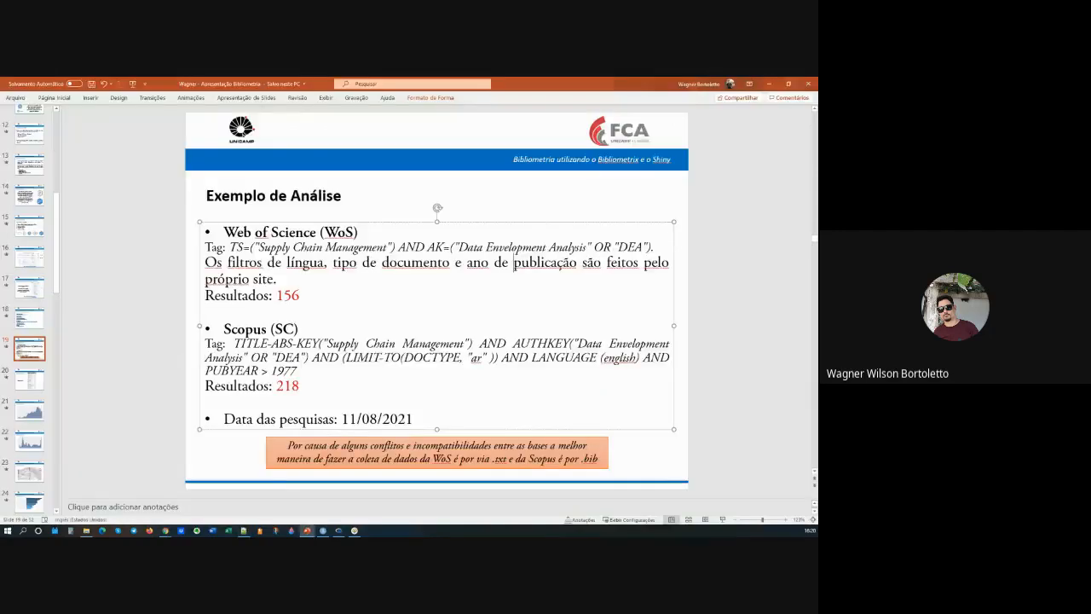
key(alt+Tab)
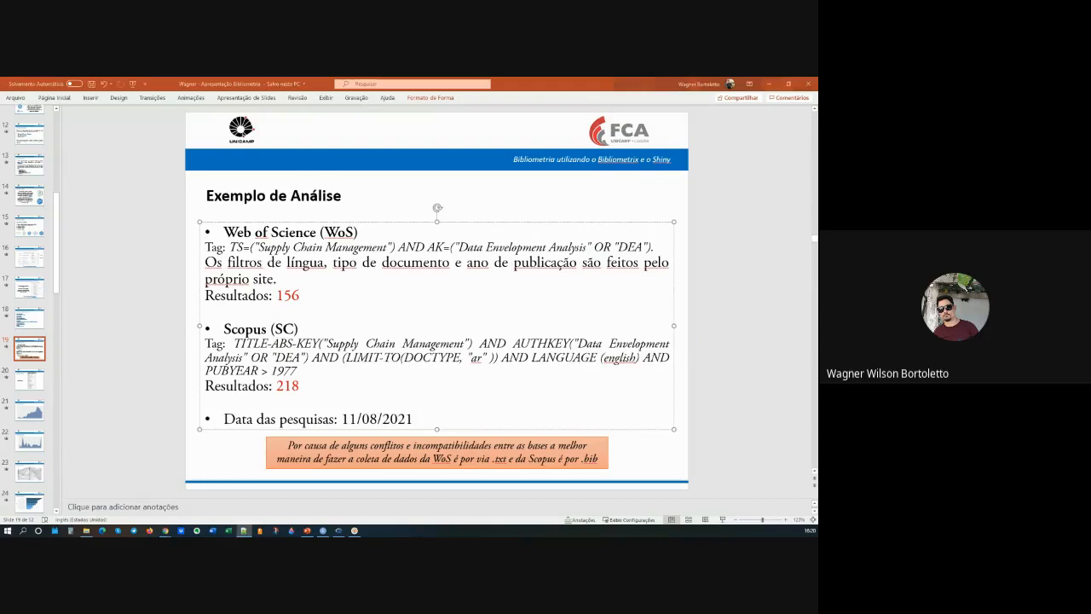
click(769, 84)
text(TITLE-ABS-KEY("Supply Chain Management") AND AUTHKEY("Data Envelopment Analysis" OR "DEA") AND (LIMIT-TO(DOCTYPE, "ar")) AND LANGUAGE (english) AND PUBYEAR > 1977)
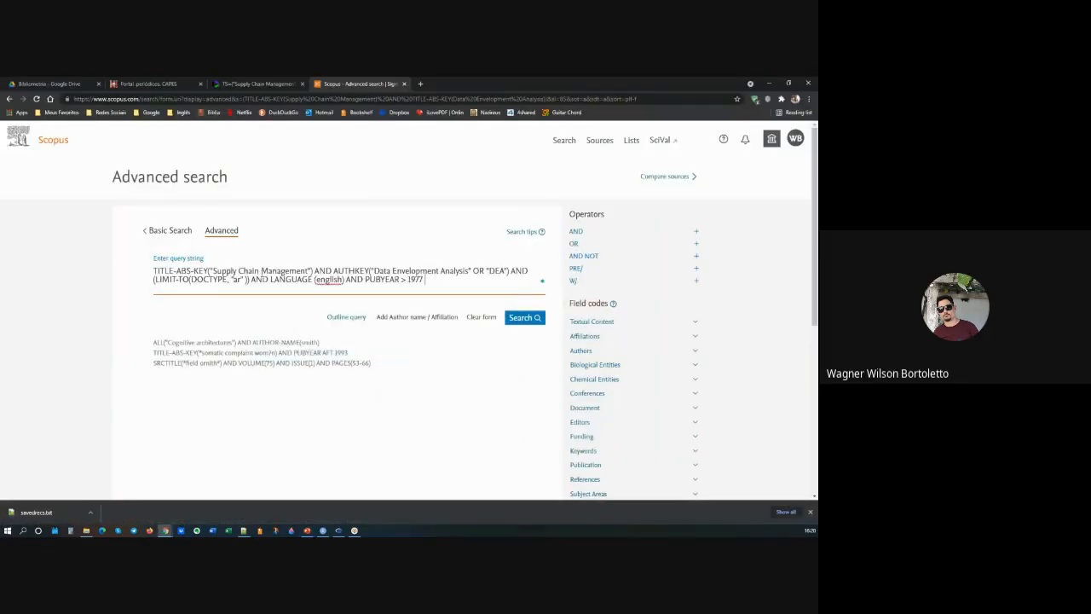
Step: Highlight the query's parts in turn: search phrase, AUTHKEY tag, document type limit, language and publication year 1977
drag(310, 271, 242, 270)
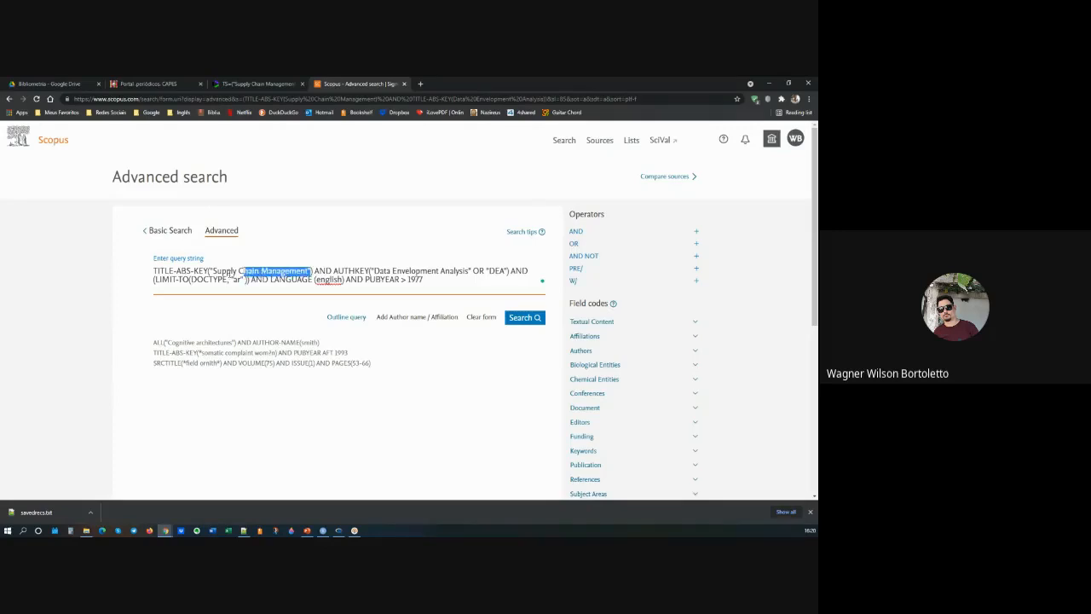
click(155, 270)
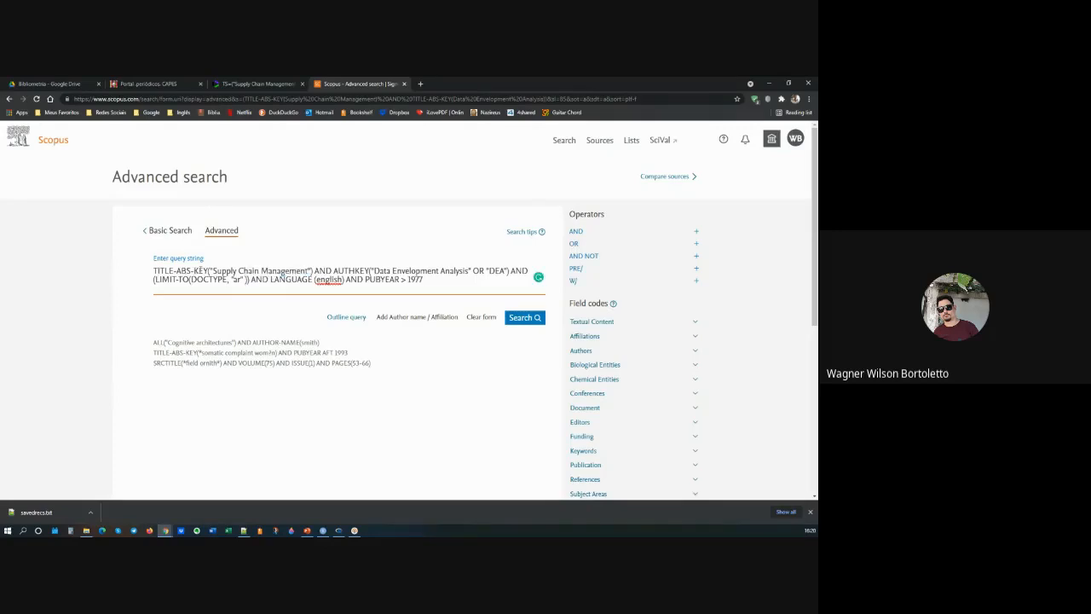
drag(333, 271, 368, 271)
click(461, 271)
drag(155, 280, 247, 279)
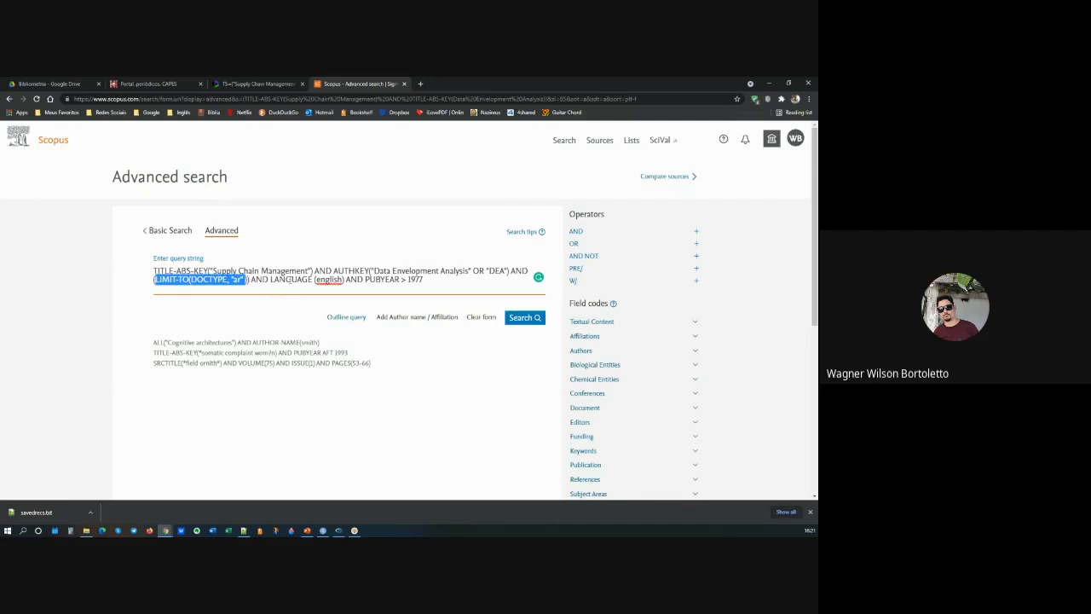
drag(271, 280, 344, 279)
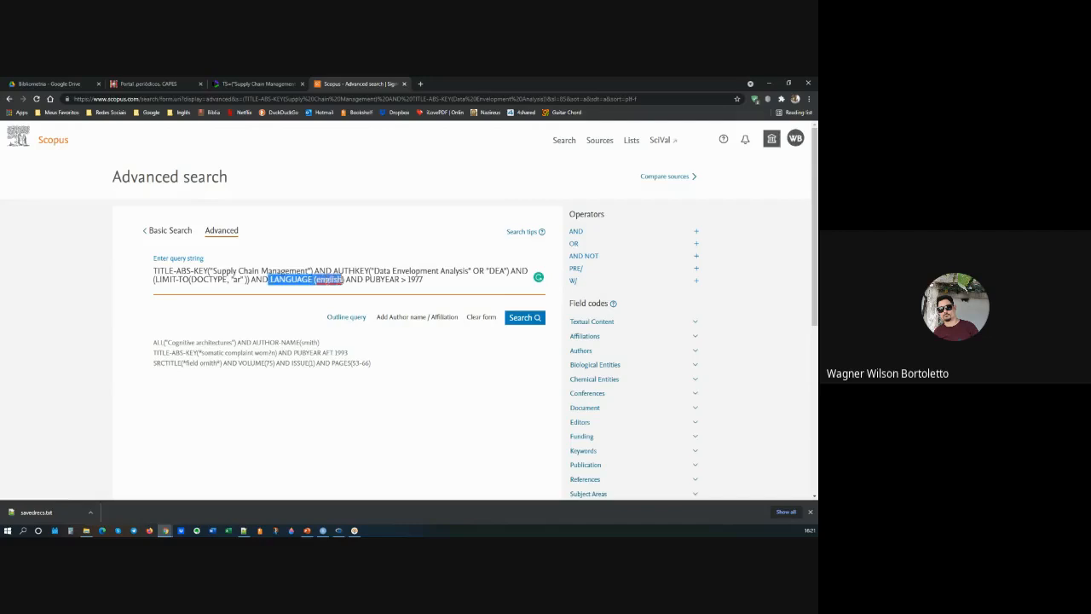
click(450, 280)
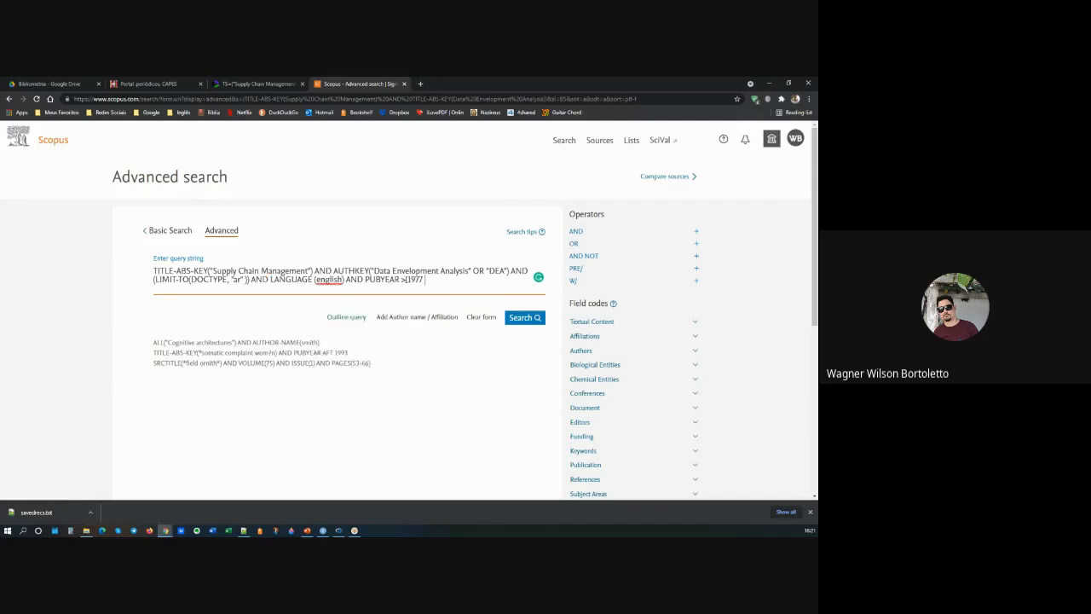
drag(405, 279, 425, 280)
text(1977)
drag(444, 282, 147, 269)
click(431, 280)
Step: Run the advanced search and highlight the number of document results
click(533, 325)
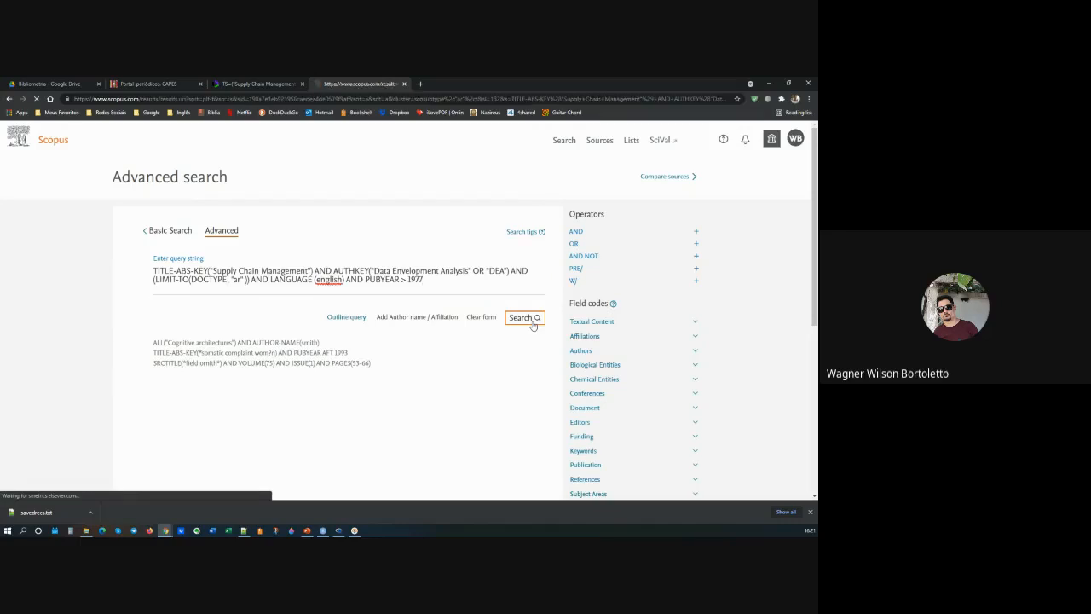
click(341, 258)
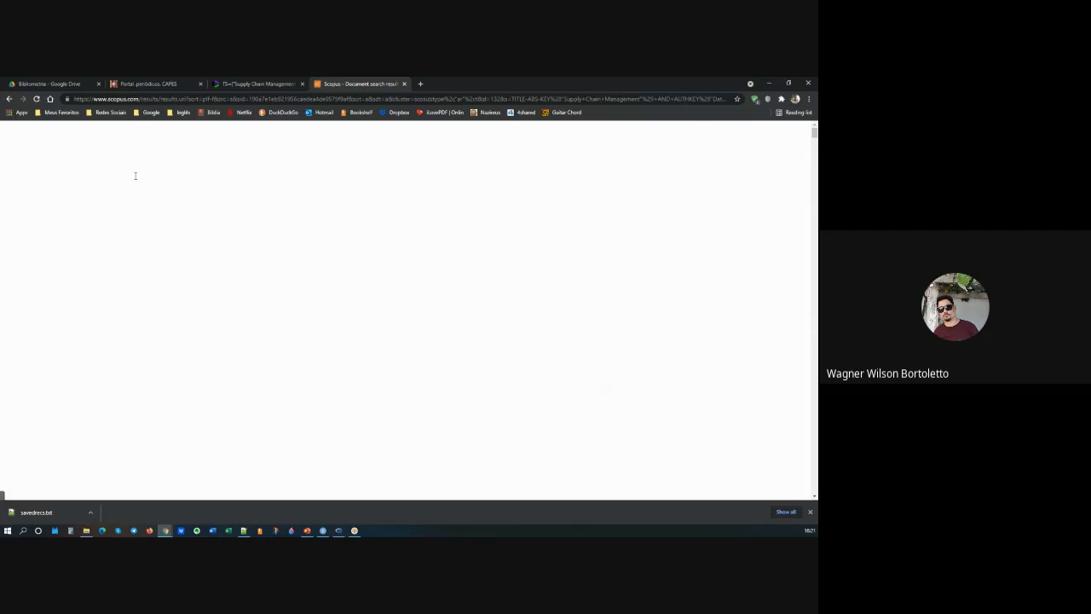
drag(135, 175, 111, 176)
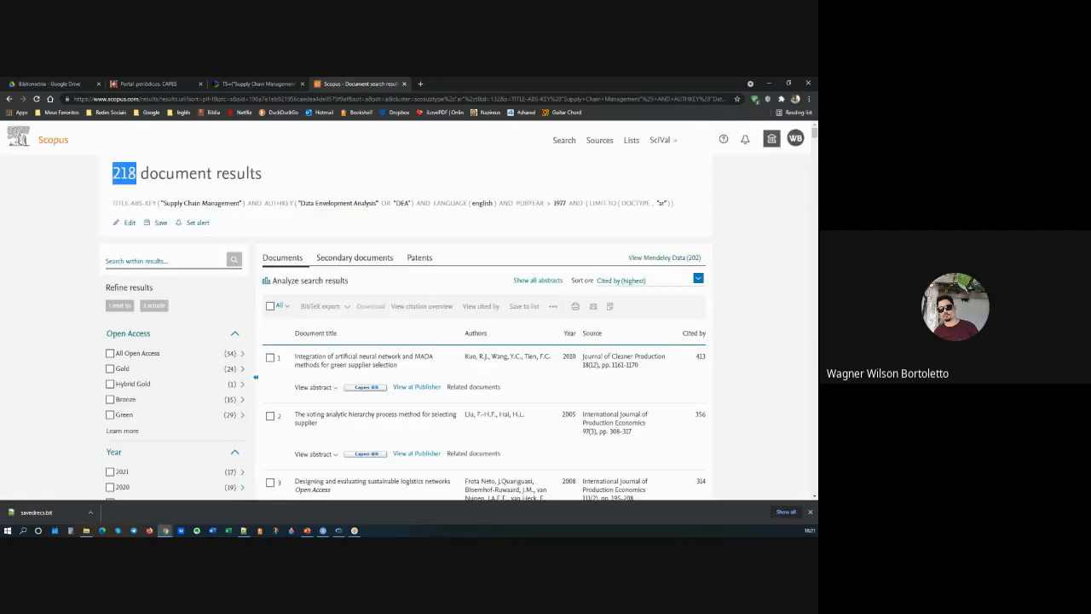
Step: Switch to PowerPoint and highlight the results line in the slide's Scopus section
key(alt+Tab)
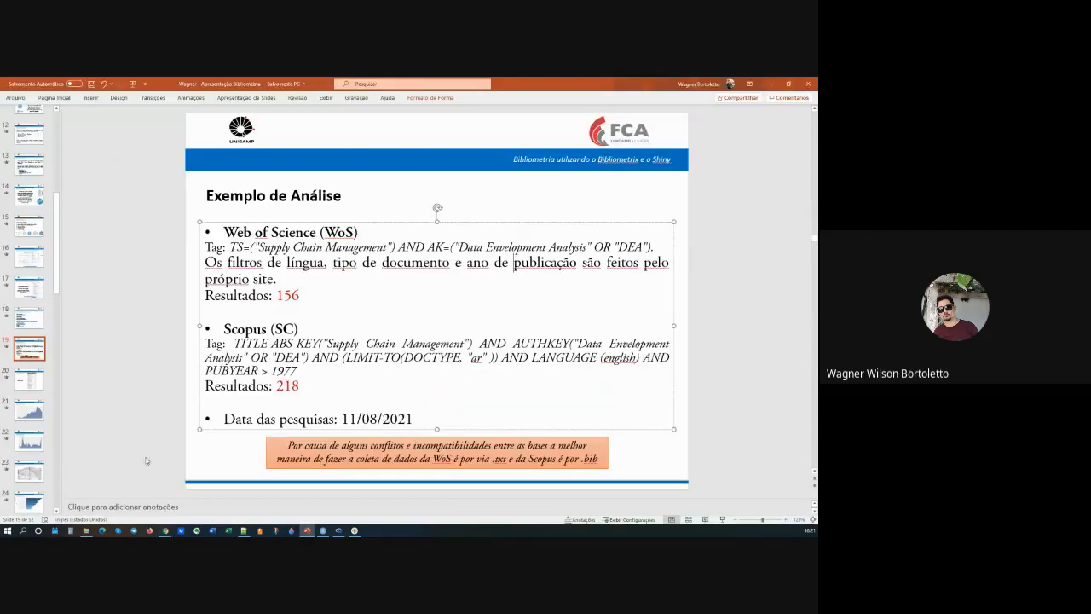
drag(307, 388, 204, 386)
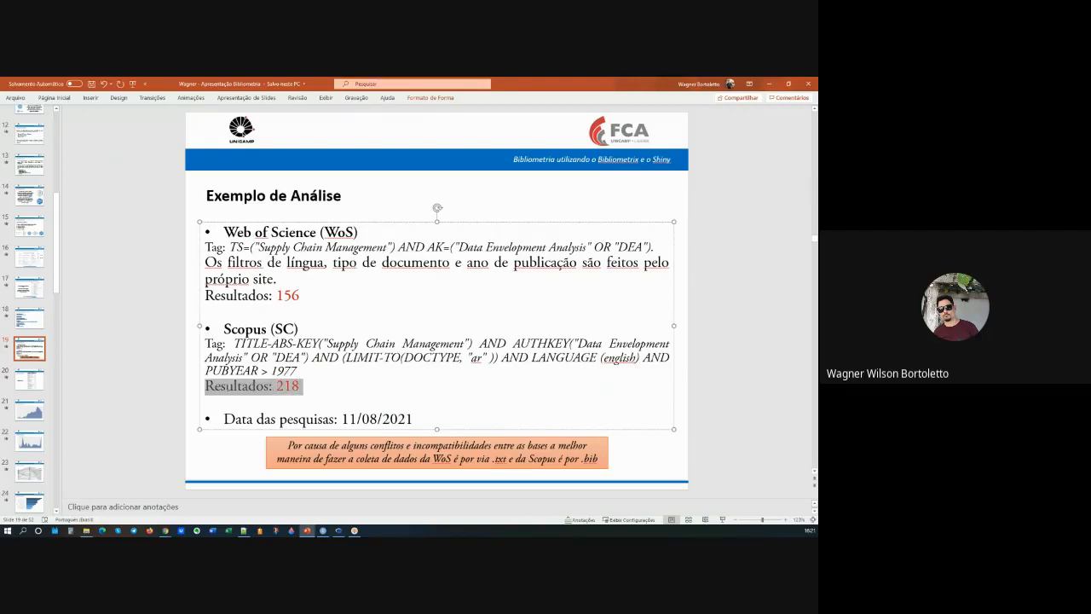
click(311, 388)
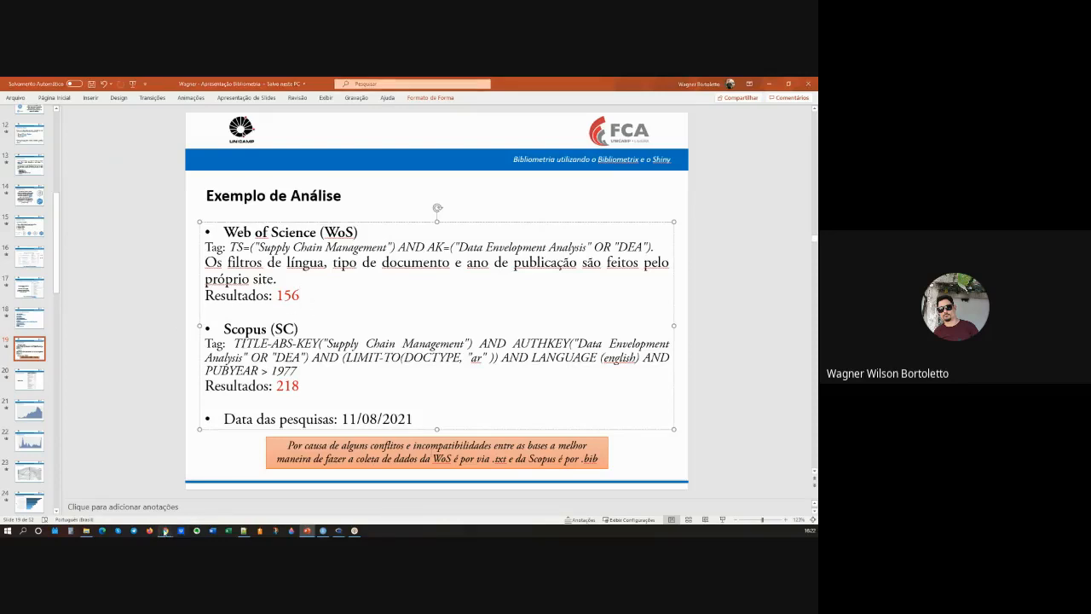
Step: Switch back to the Scopus results, select all documents and set up a BibTeX export including all Other information fields
mouse_move(166, 532)
click(164, 498)
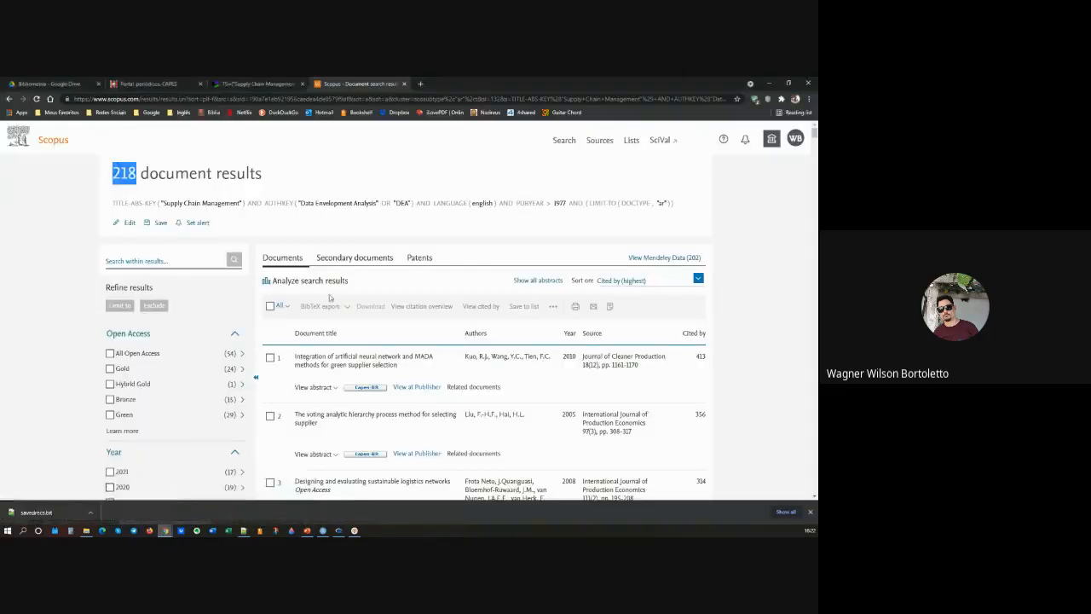
click(271, 307)
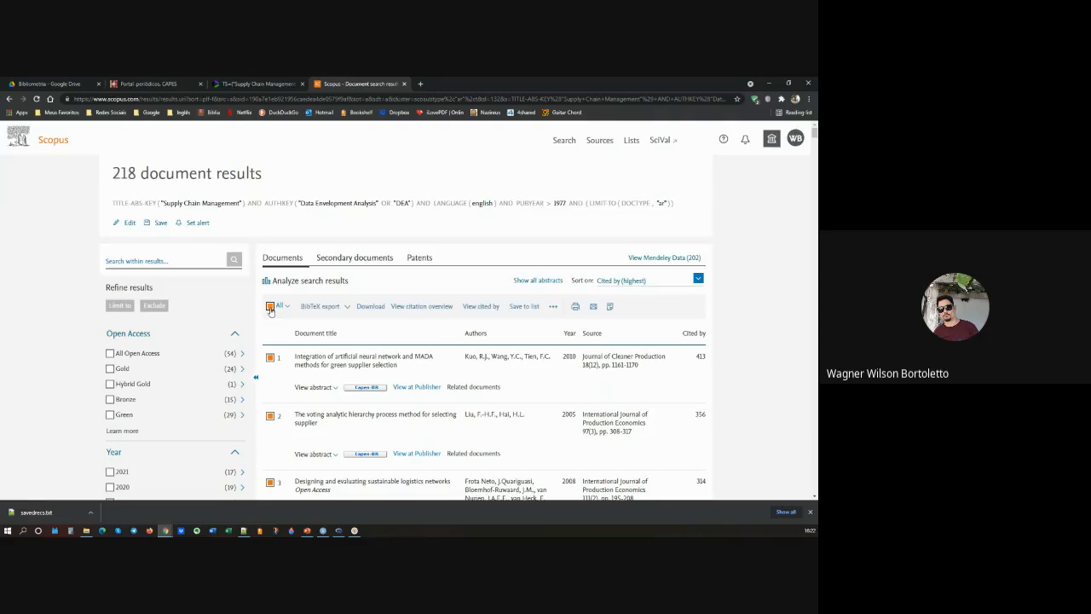
click(320, 307)
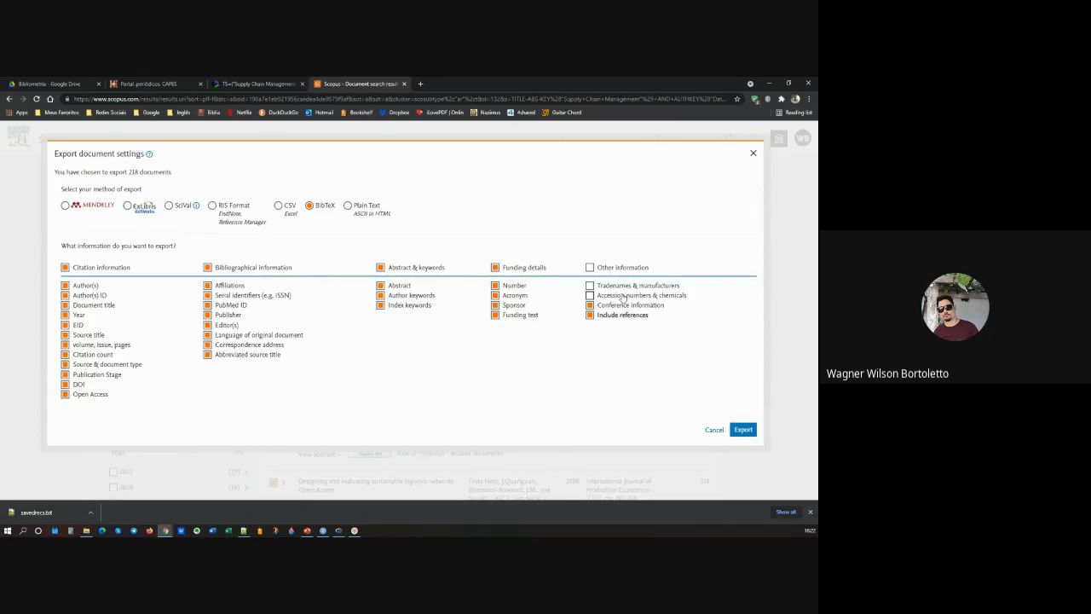
click(590, 267)
Step: Exclude the bibliographical, abstract and keyword, funding and other information groups from the export, and include all four again
click(208, 268)
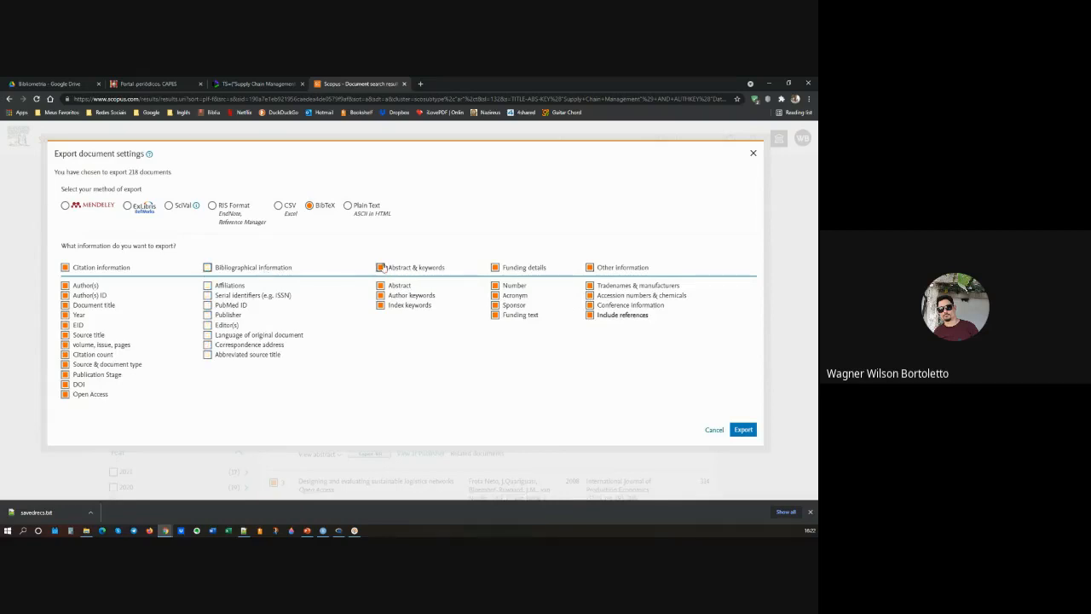
click(381, 268)
click(496, 268)
click(590, 267)
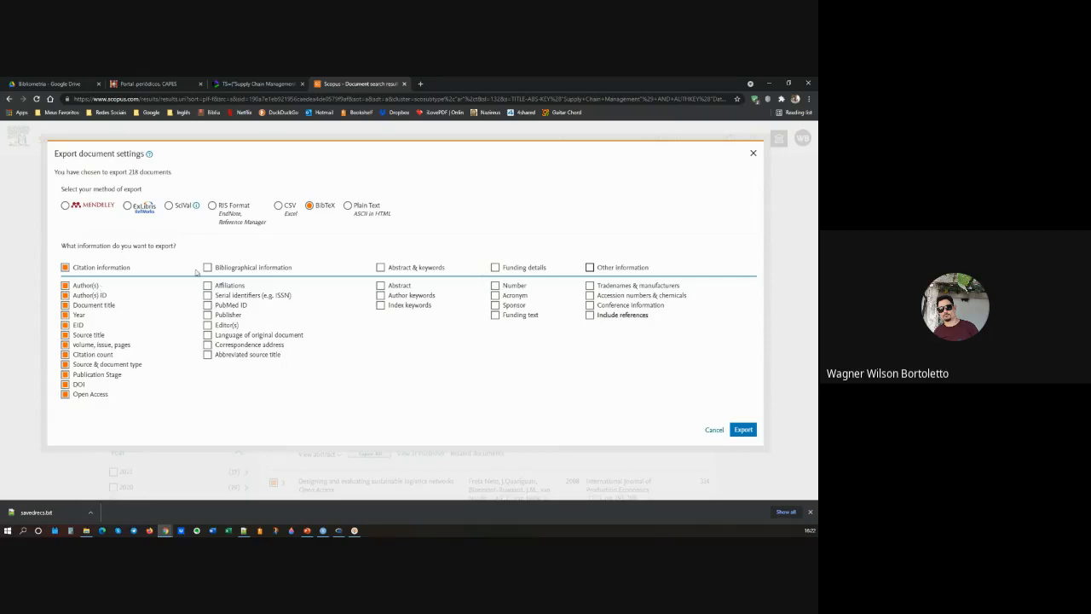
click(207, 268)
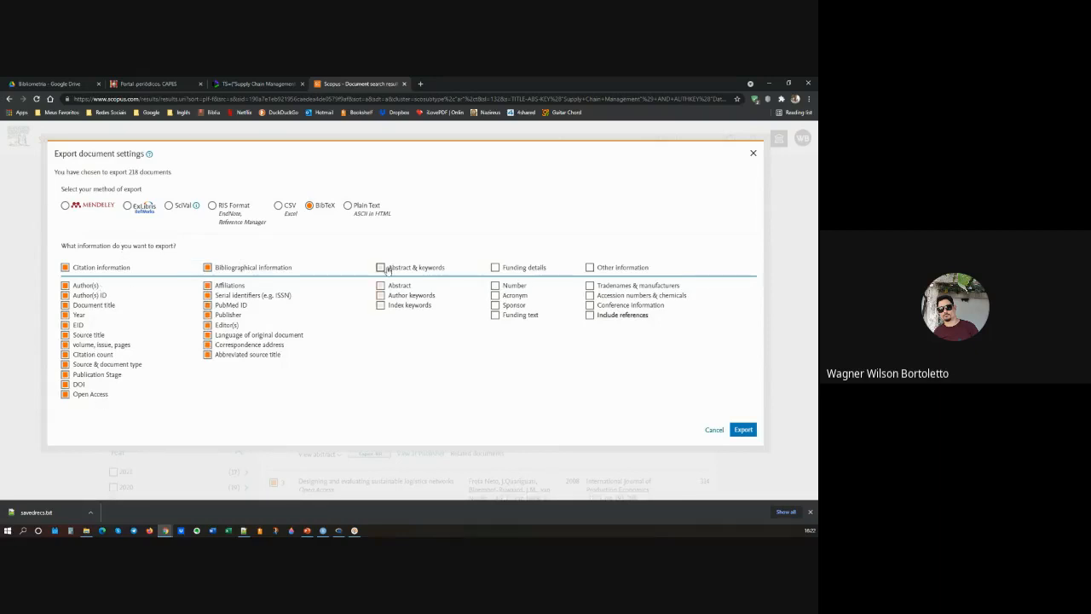
click(380, 267)
click(495, 268)
click(590, 268)
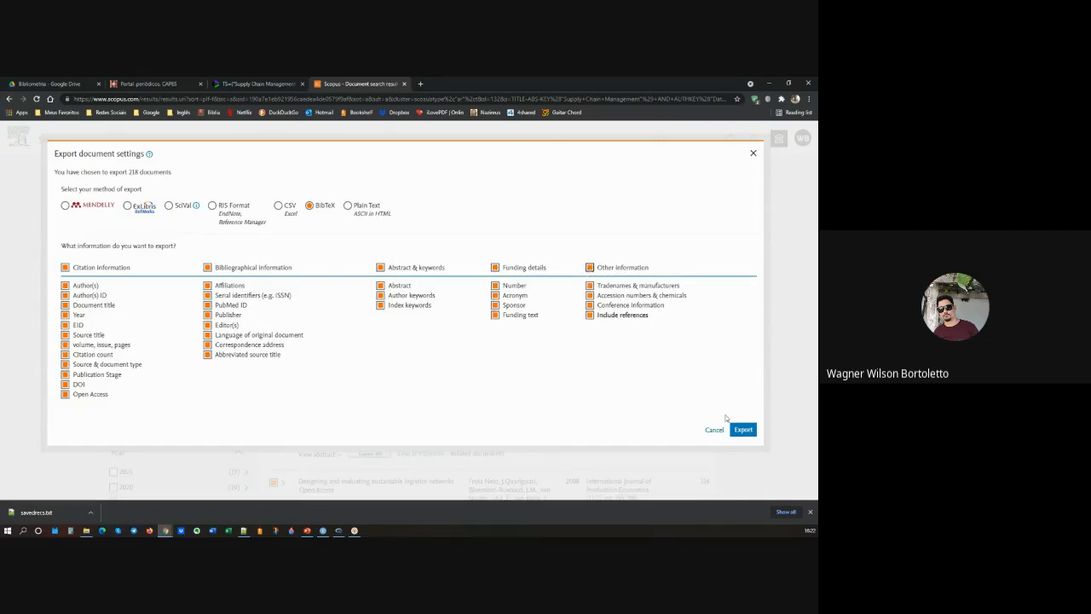
Step: Export the selected Scopus documents as a BibTeX file
click(742, 431)
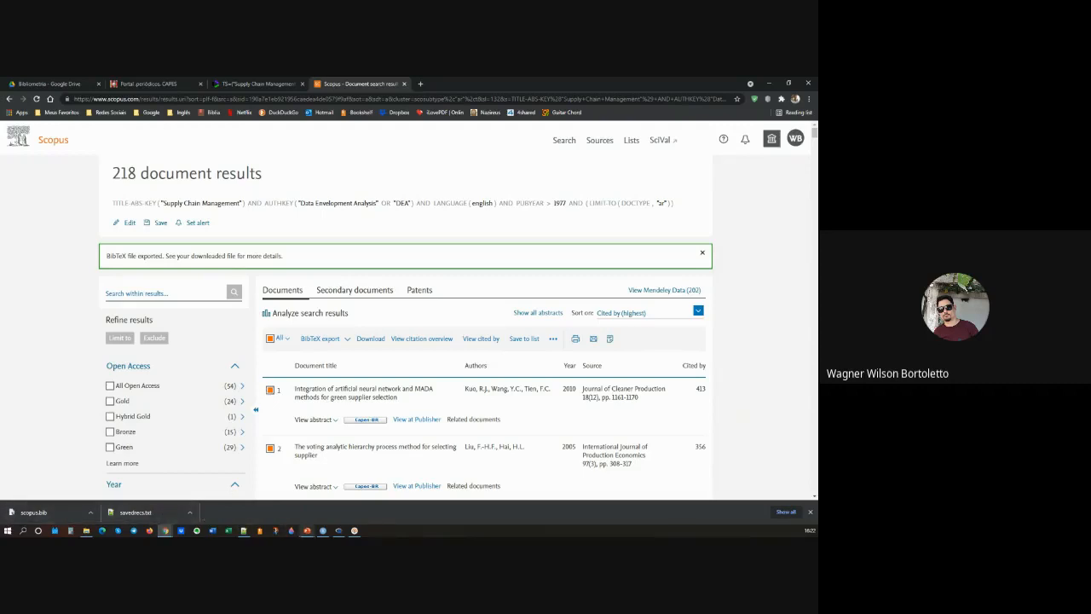
Step: Switch to PowerPoint and view slide 20 with the general report, followed by slide 17 on the exported field tags
click(322, 530)
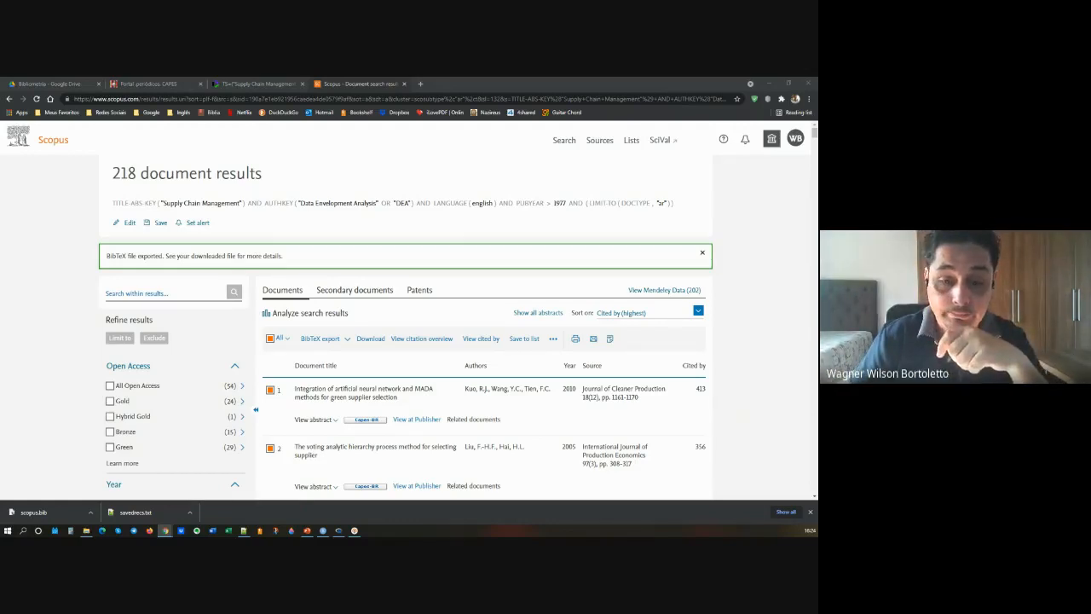
key(alt+Tab)
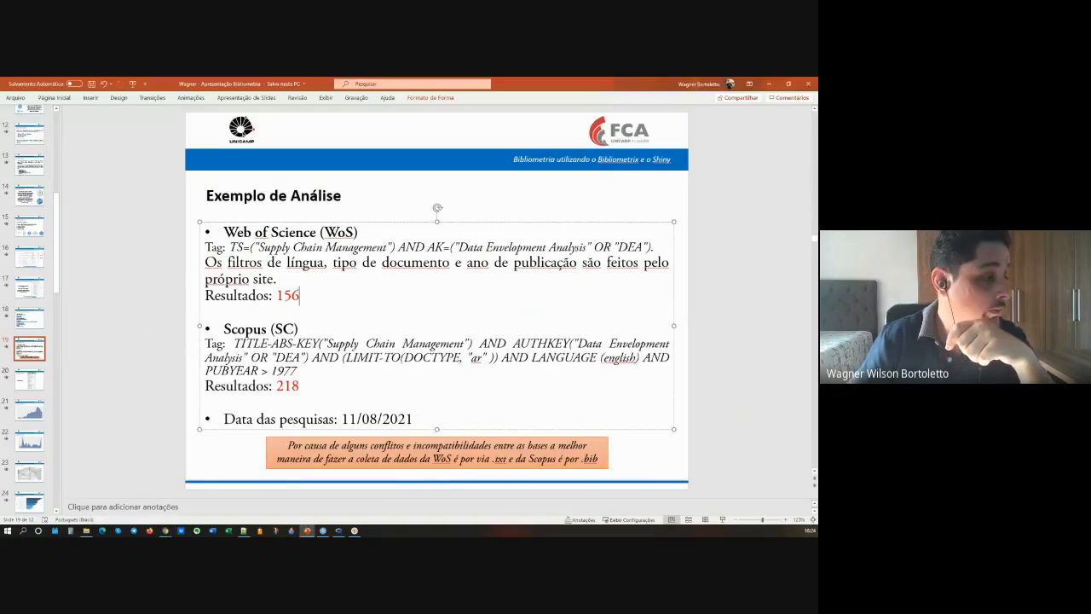
click(30, 382)
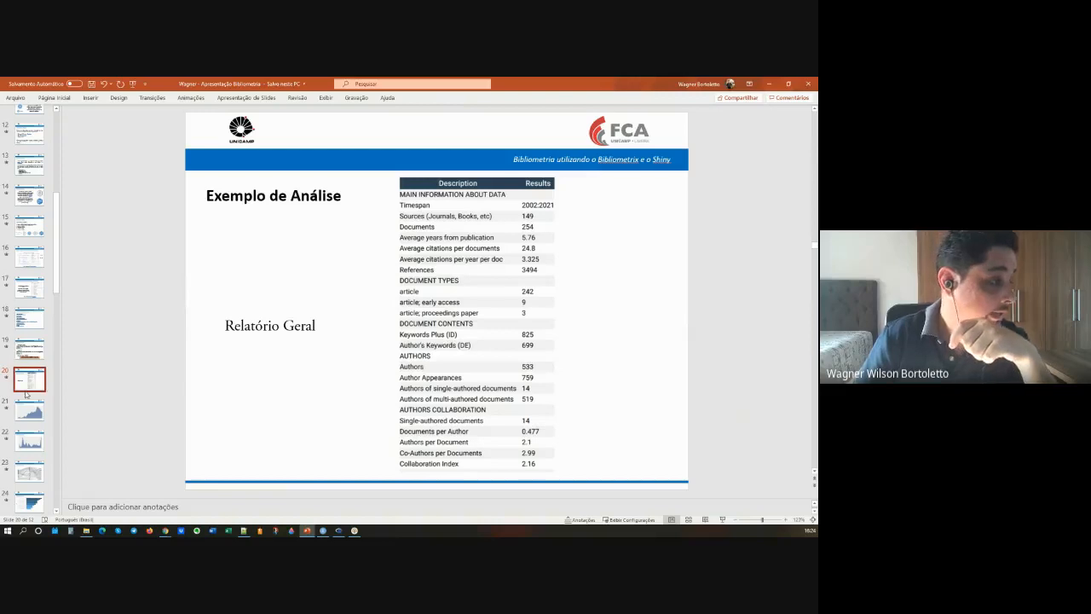
click(30, 289)
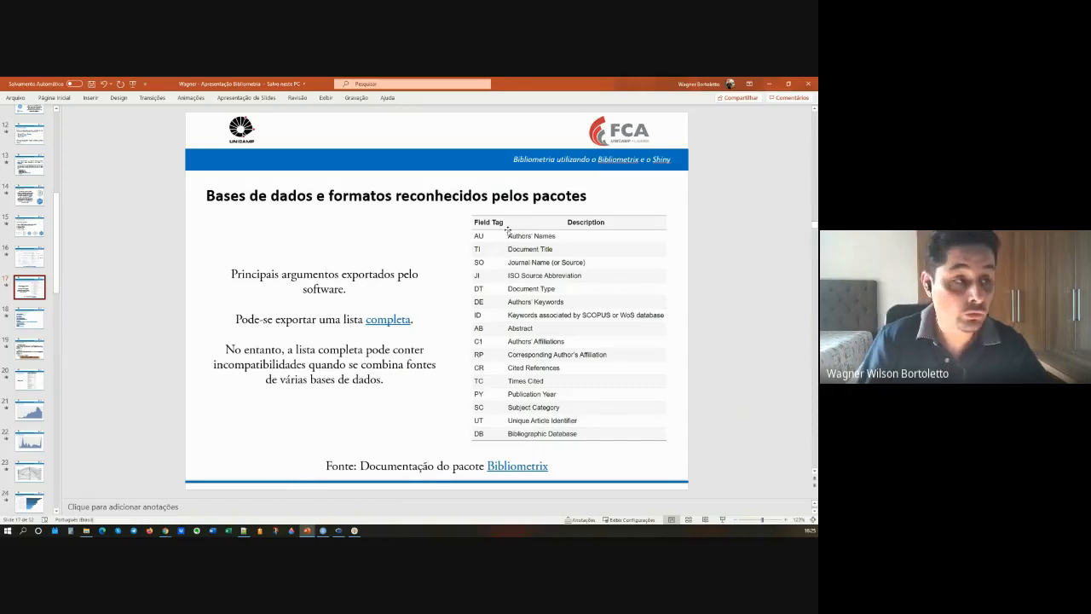
Step: View slide 18 on R learning resources, followed by slide 19 with the Web of Science and Scopus analysis example
click(33, 317)
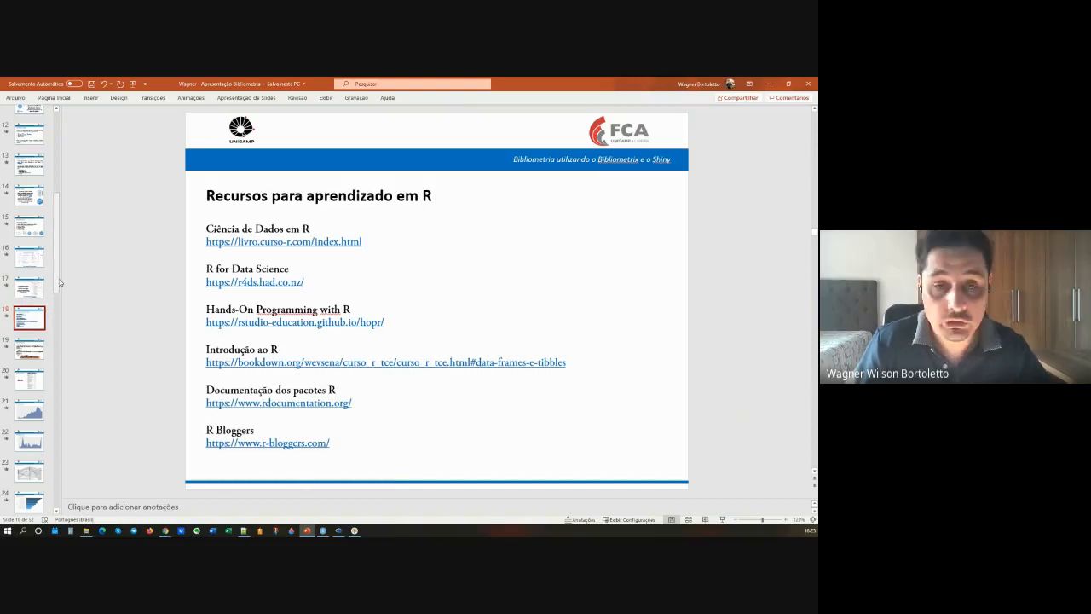
click(30, 348)
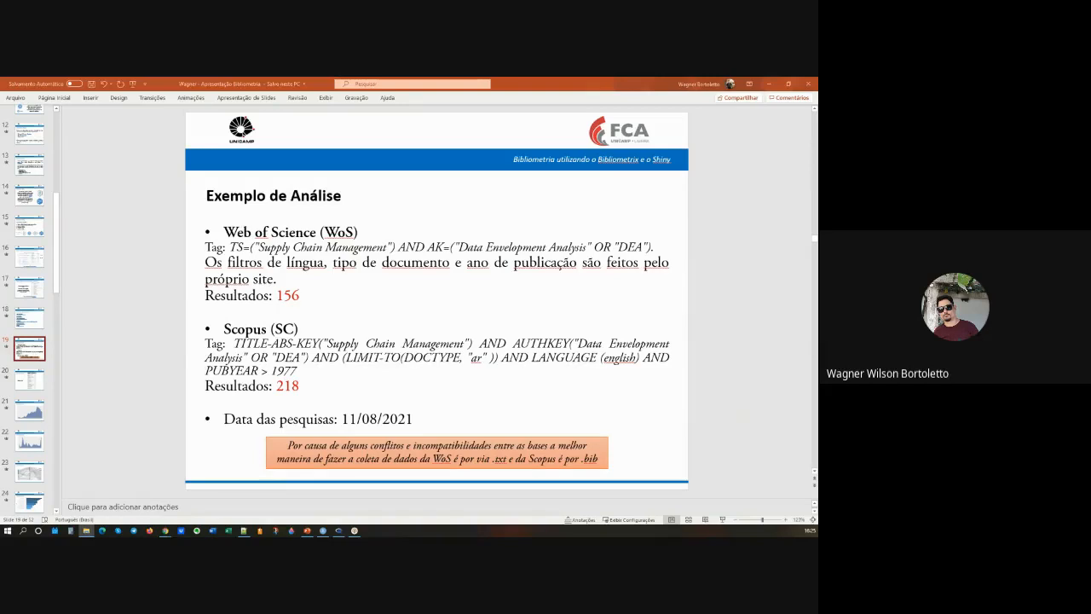
Step: Switch to the Dados folder in File Explorer and point out Bibliometric_data.rds, the Scopus_results and WoS_results files, and the Bibliometria_SCM_DEA script
drag(0, 174, 350, 142)
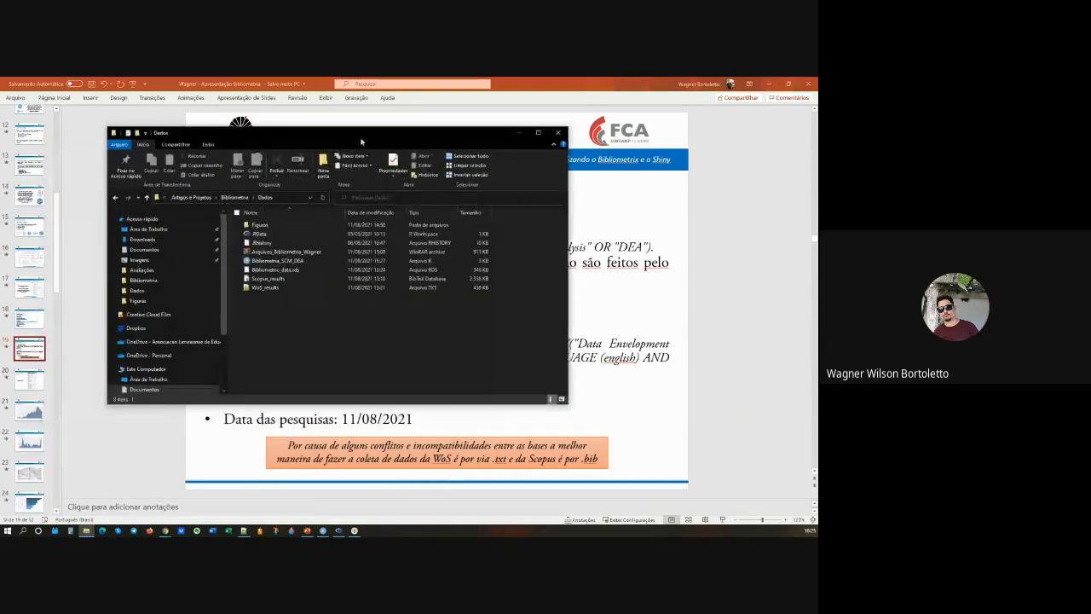
click(539, 132)
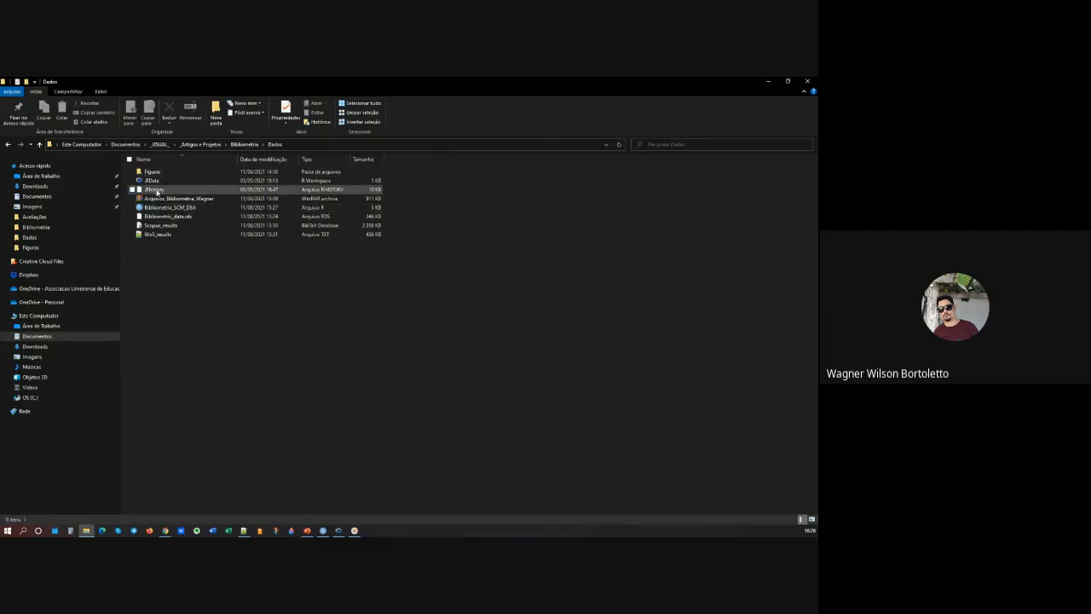
click(171, 216)
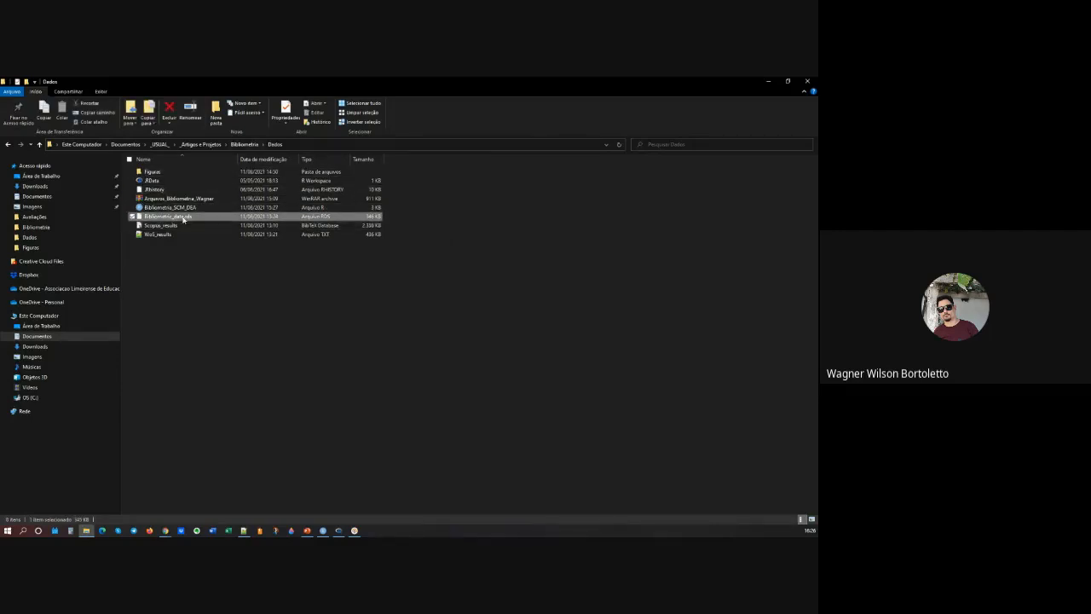
click(168, 226)
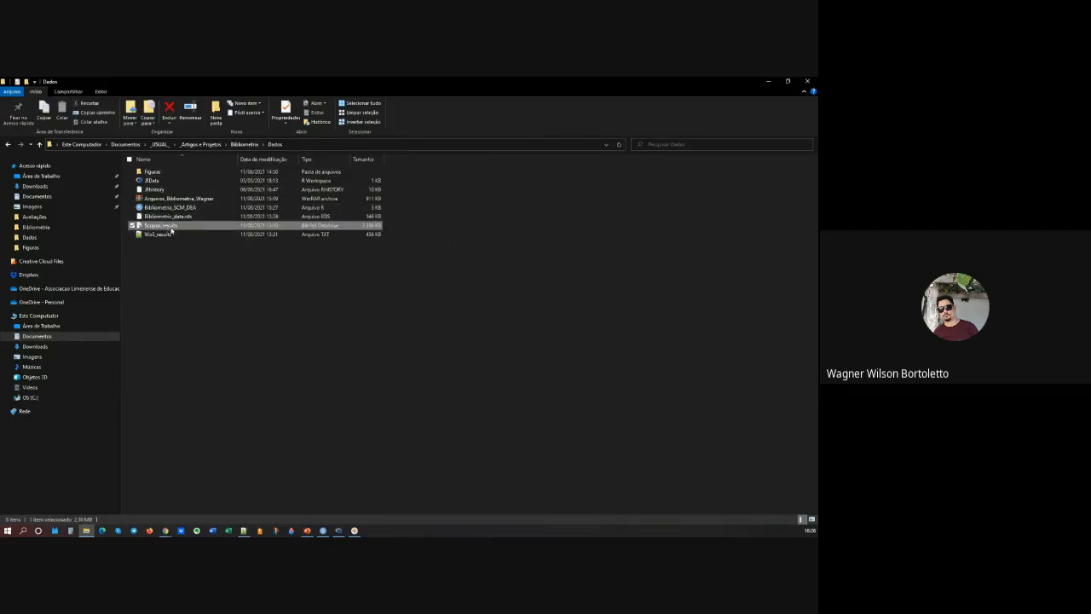
click(167, 236)
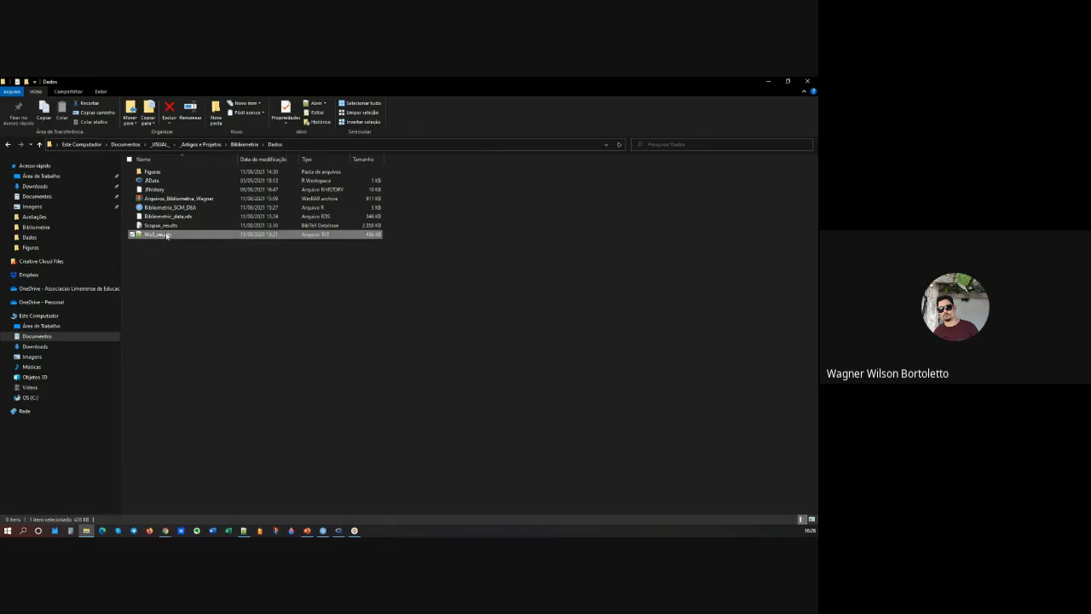
click(167, 227)
click(175, 252)
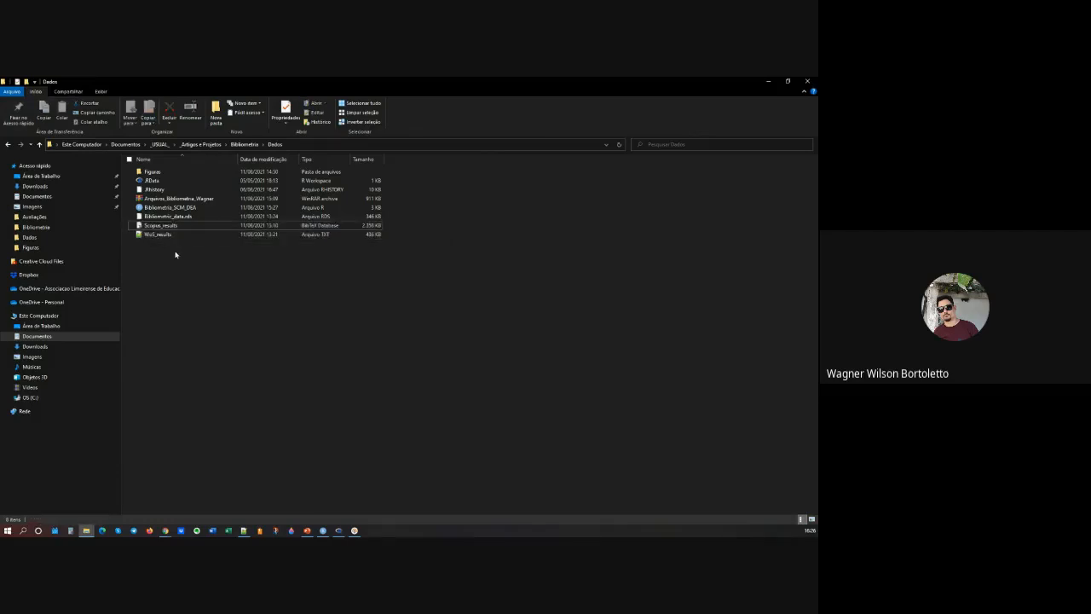
drag(182, 253, 152, 229)
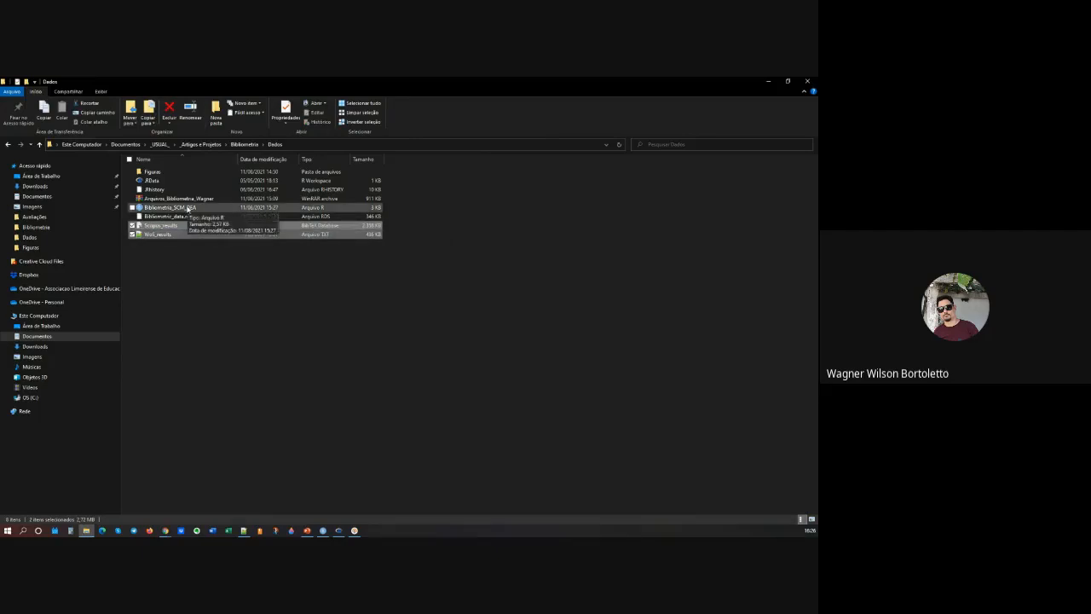
click(187, 209)
click(181, 248)
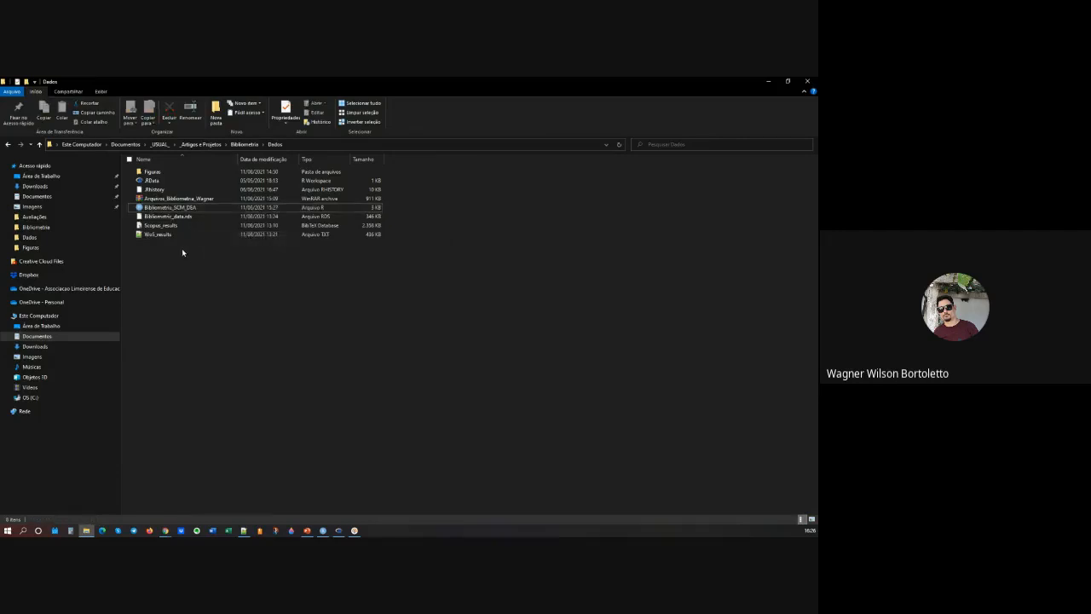
click(771, 82)
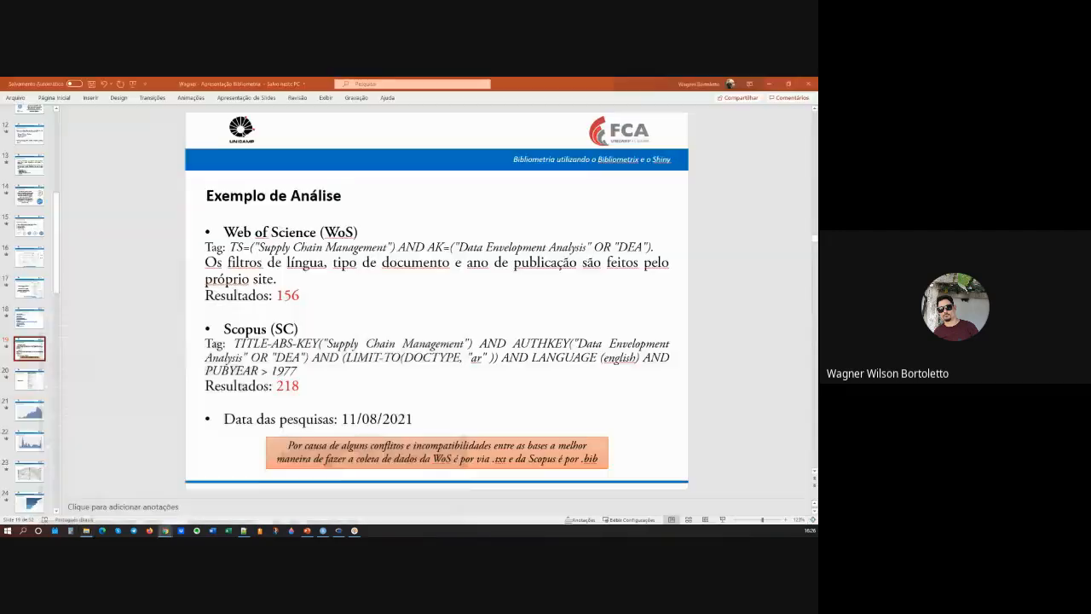
Step: Switch to RStudio, go to the start of the Bibliometria_SCM_DEA script and close the untitled script without saving it
click(322, 531)
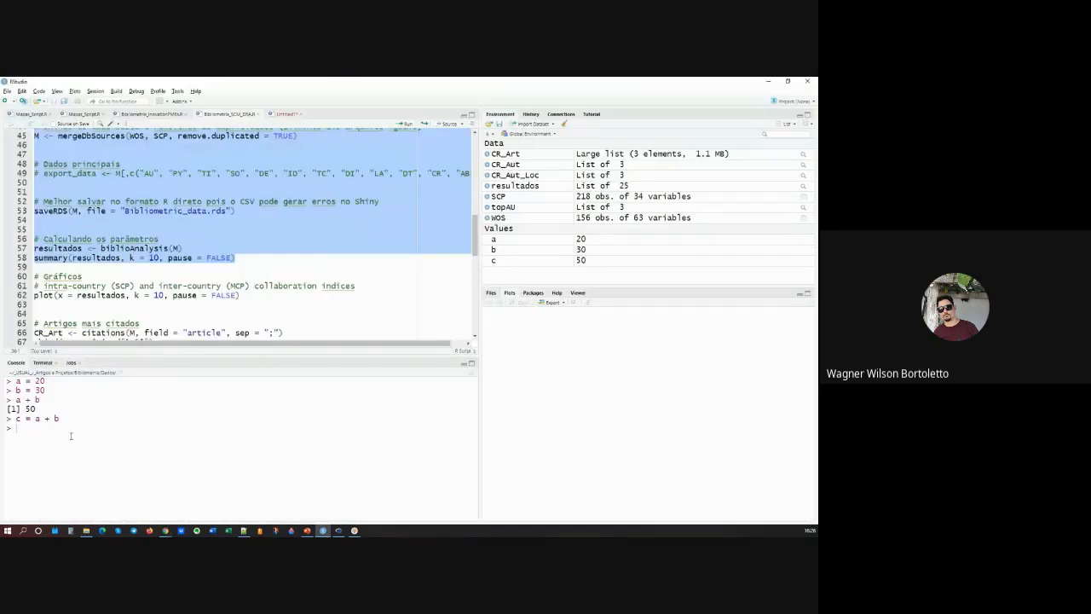
scroll(242, 214, up, 10)
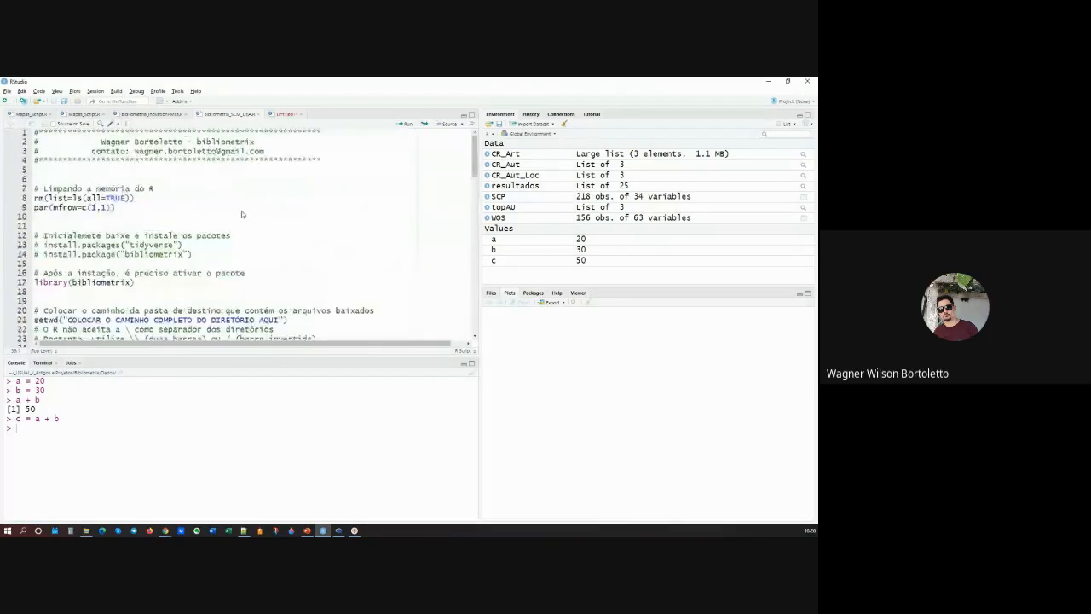
click(157, 199)
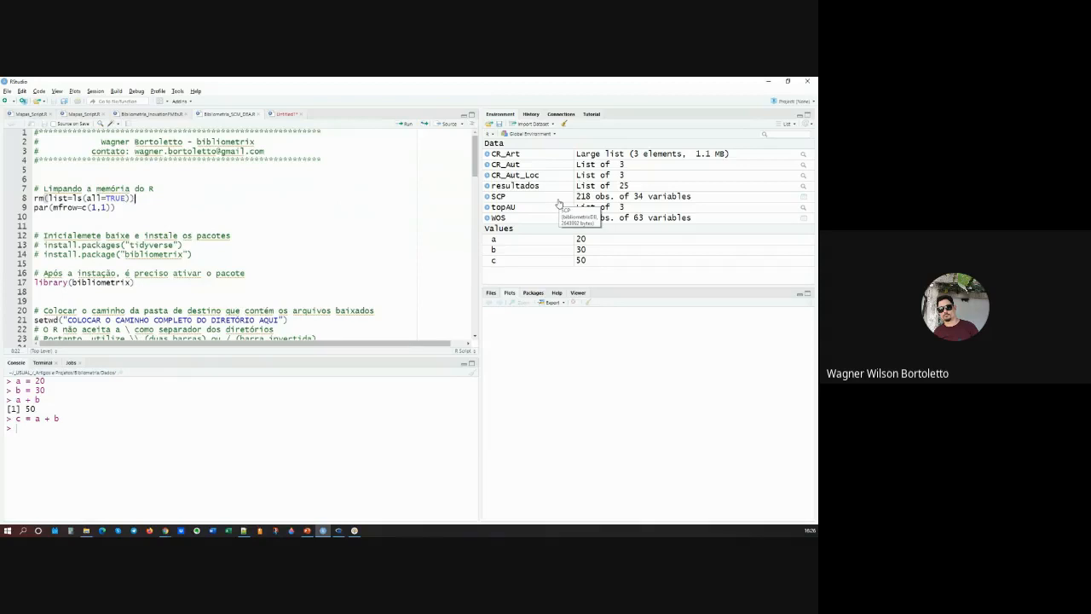
click(300, 115)
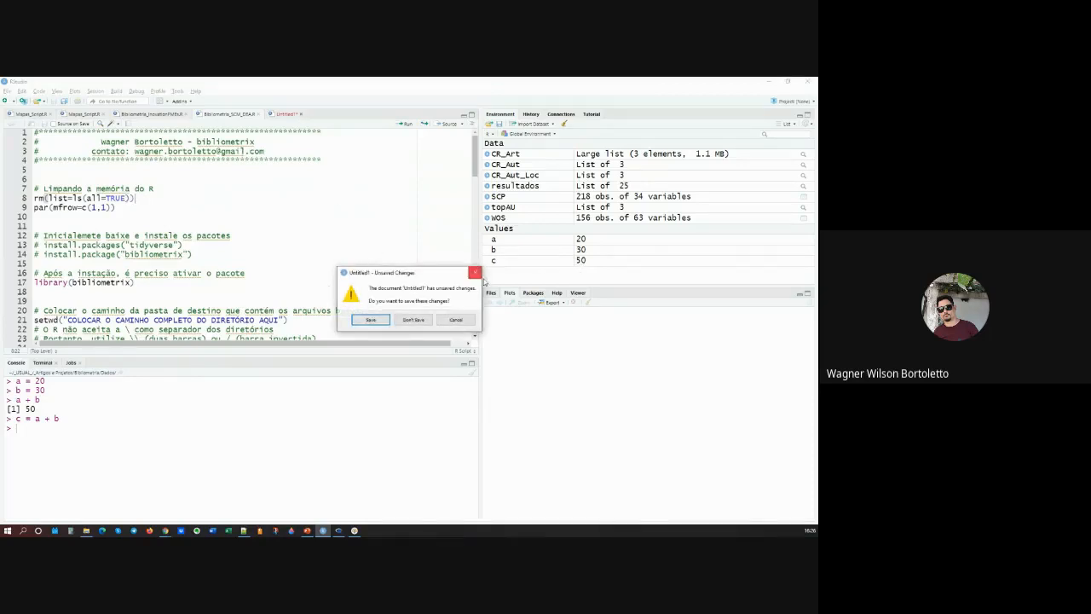
click(414, 319)
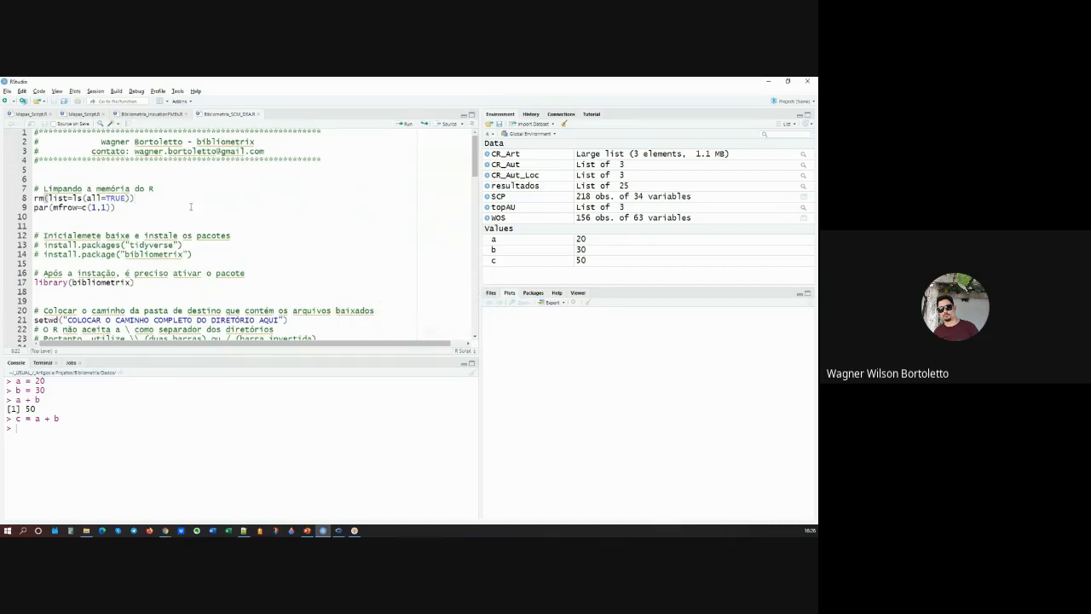
Step: Clear the R workspace by running rm(list=ls(all=TRUE)) on line 8
click(191, 206)
click(164, 199)
key(shift+Home)
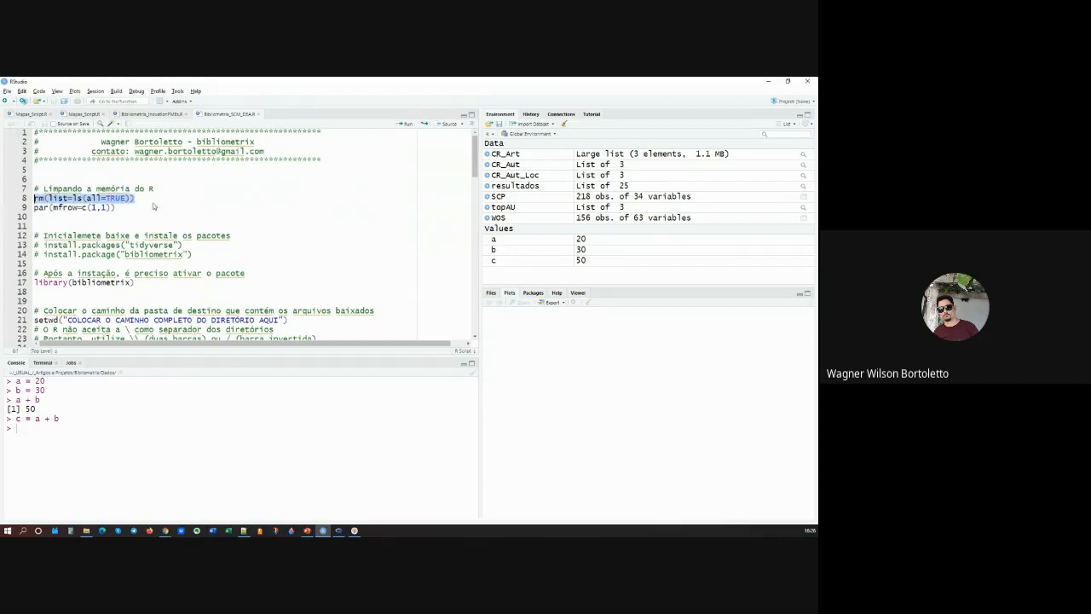
click(152, 200)
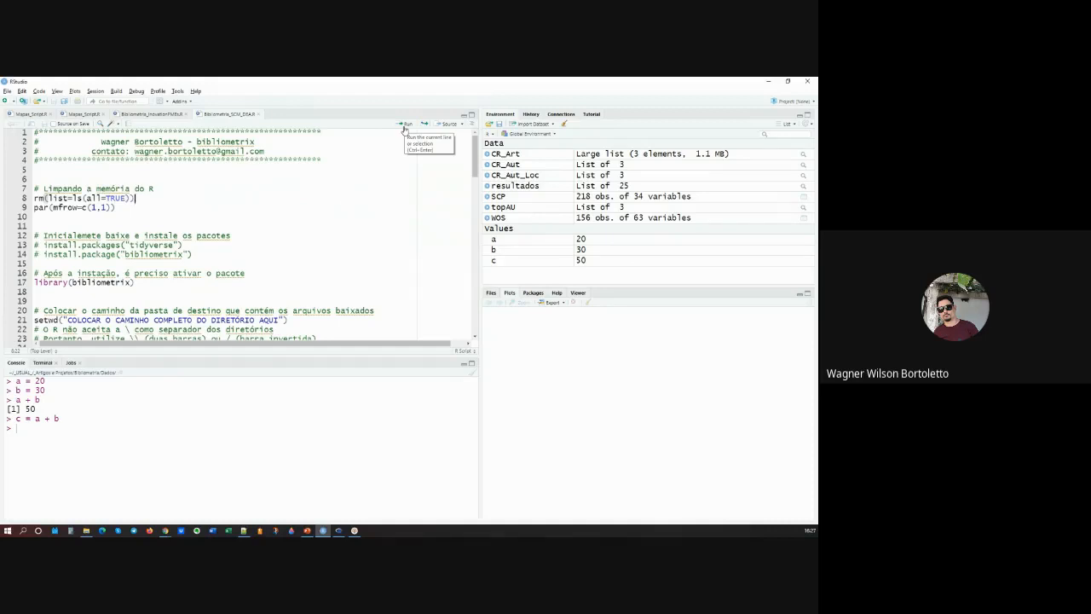
click(154, 207)
click(159, 198)
click(62, 198)
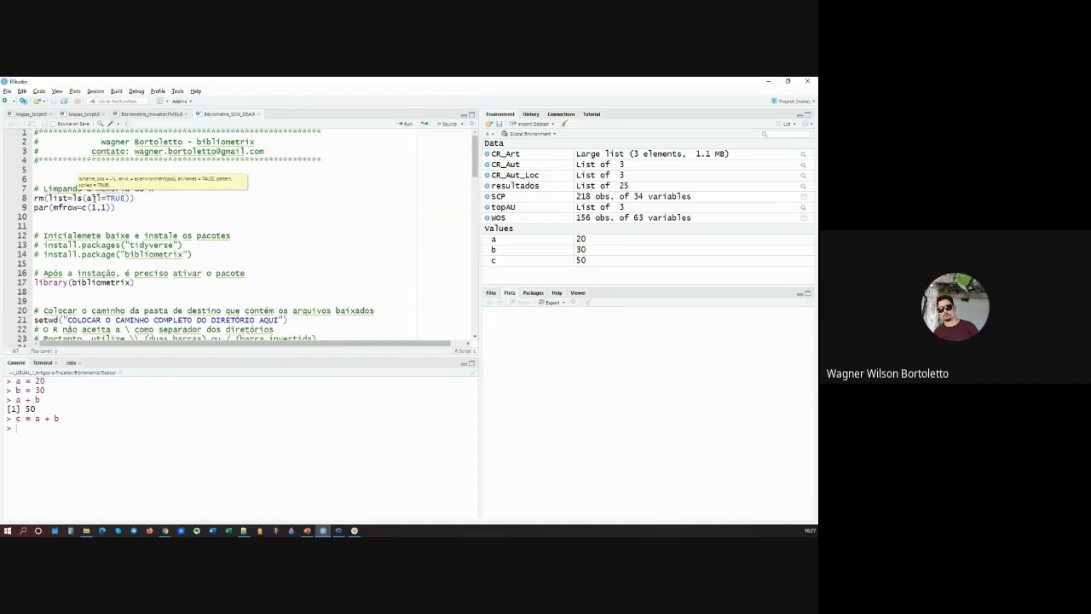
key(ctrl+Return)
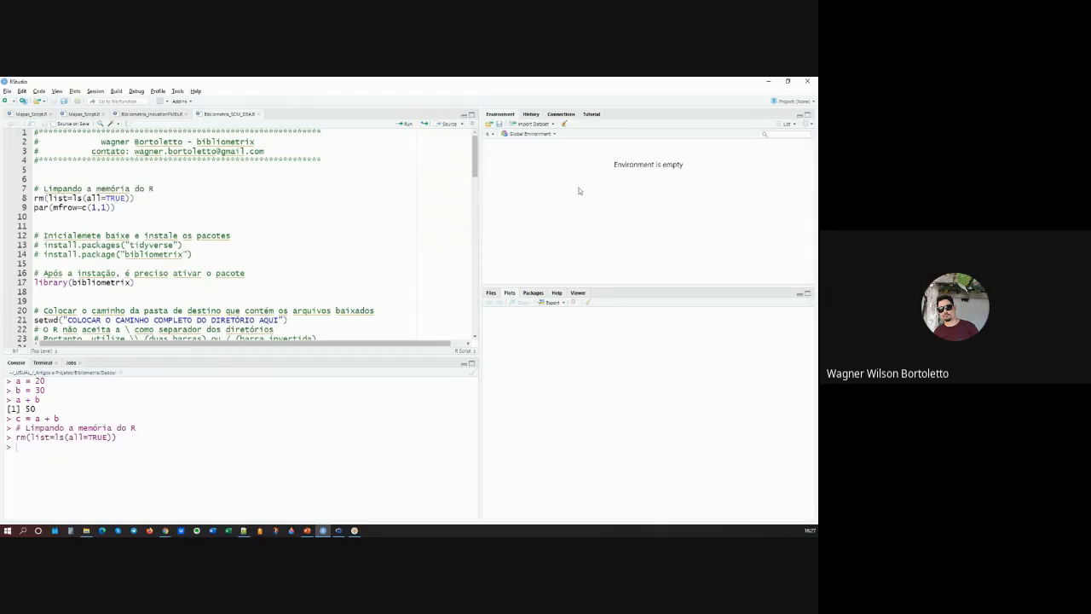
Step: Change the plot layout on line 9 to par(mfrow=c(2,1))
click(148, 209)
key(ctrl+Return)
click(119, 209)
double_click(103, 208)
text(2)
click(107, 208)
key(BackSpace)
text(1)
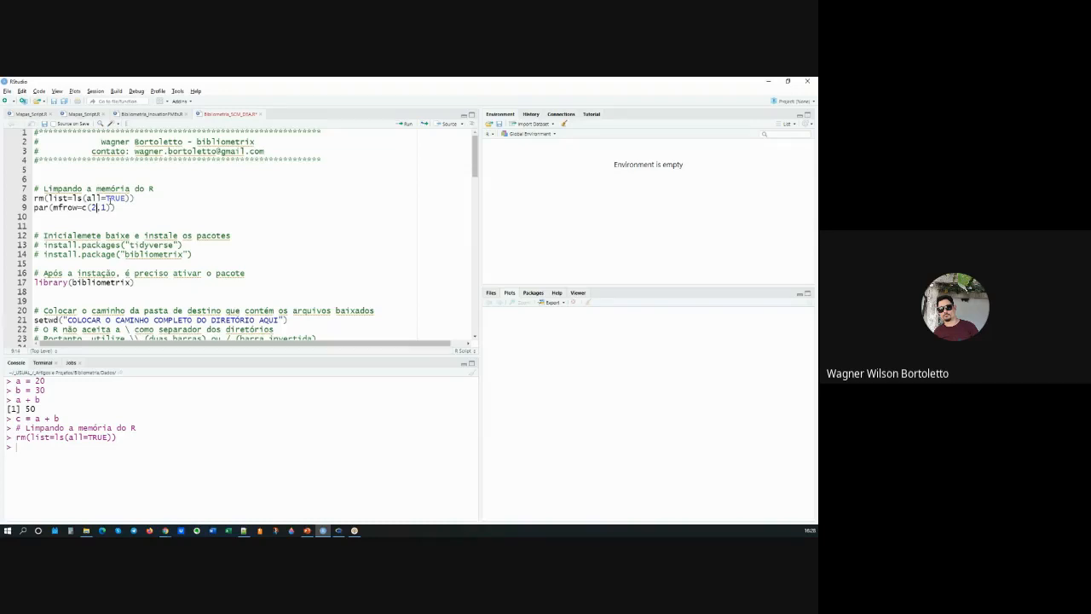
Step: Set the first mfrow value on line 9 back to 1 and run par(mfrow=c(1,1))
key(BackSpace)
text(1)
click(120, 206)
key(ctrl+Return)
Step: Uncomment the tidyverse and bibliometrix install commands on lines 13 and 14, and highlight each one
key(Delete)
key(Delete)
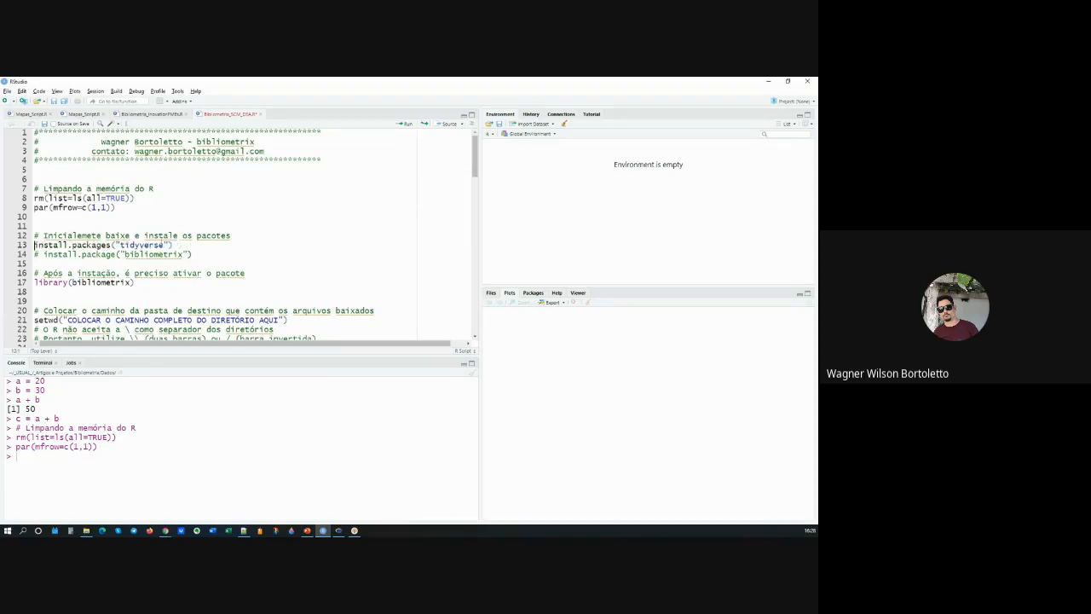
key(Down)
key(Delete)
key(Delete)
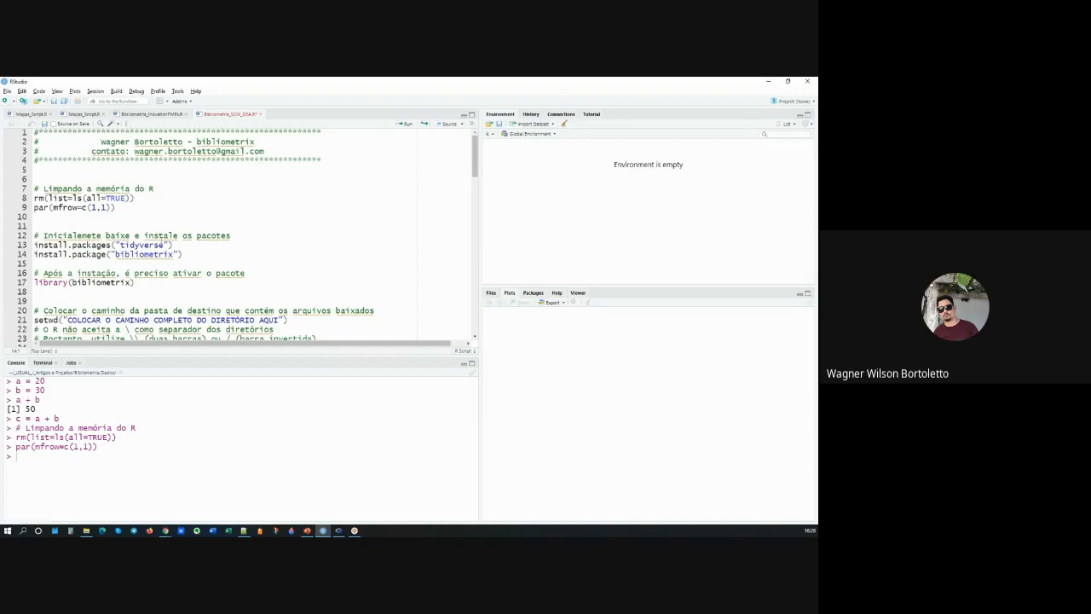
click(190, 247)
drag(181, 246, 18, 248)
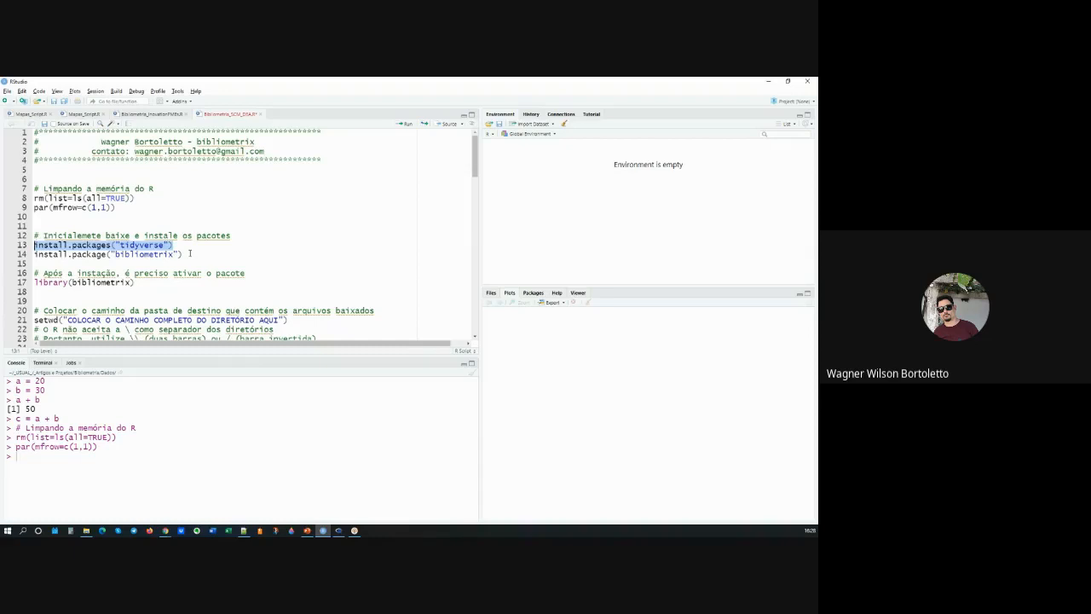
click(191, 253)
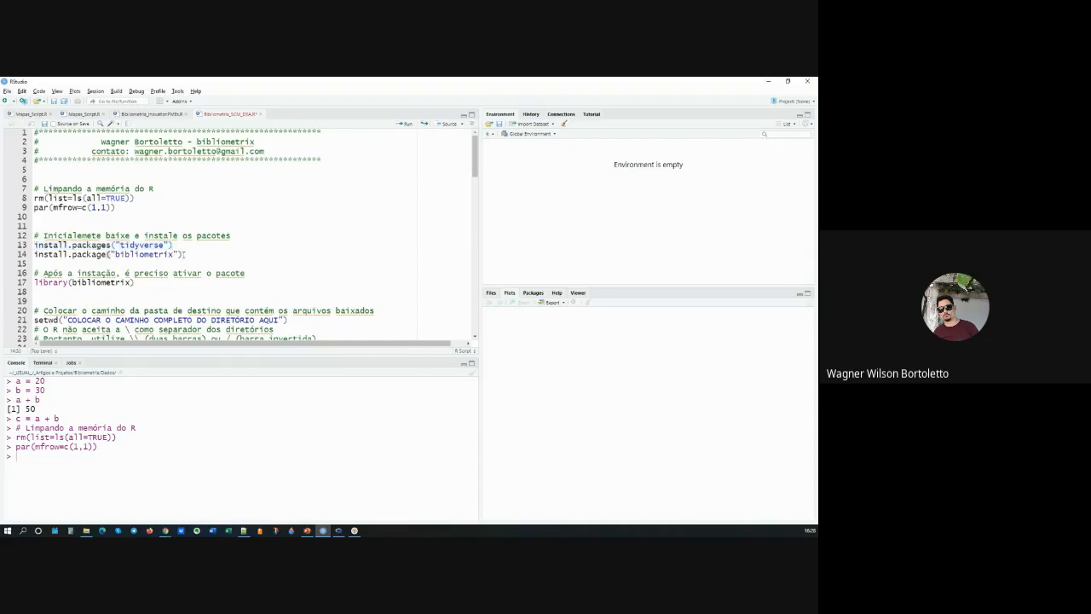
drag(185, 254, 34, 255)
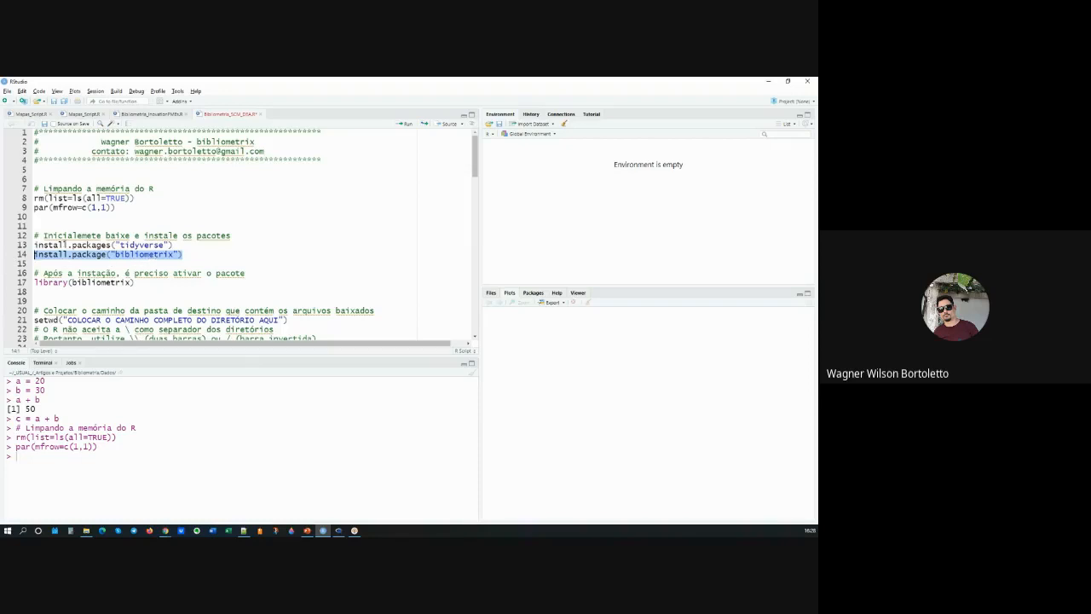
Step: Comment out the install commands on lines 13 and 14 again and highlight the comment on line 12
click(59, 244)
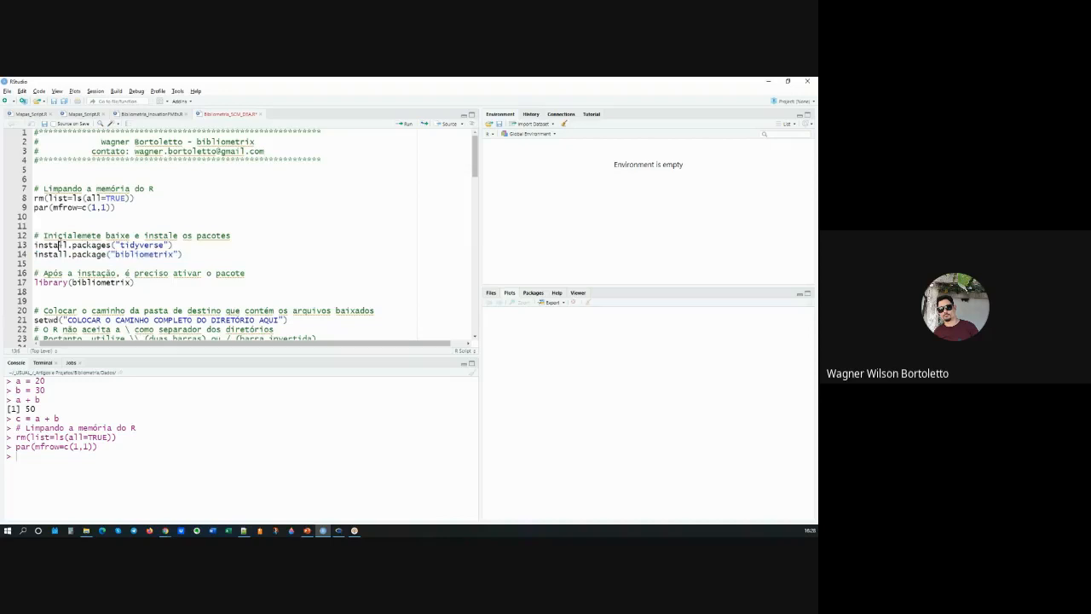
key(Up)
key(End)
click(35, 245)
text(#)
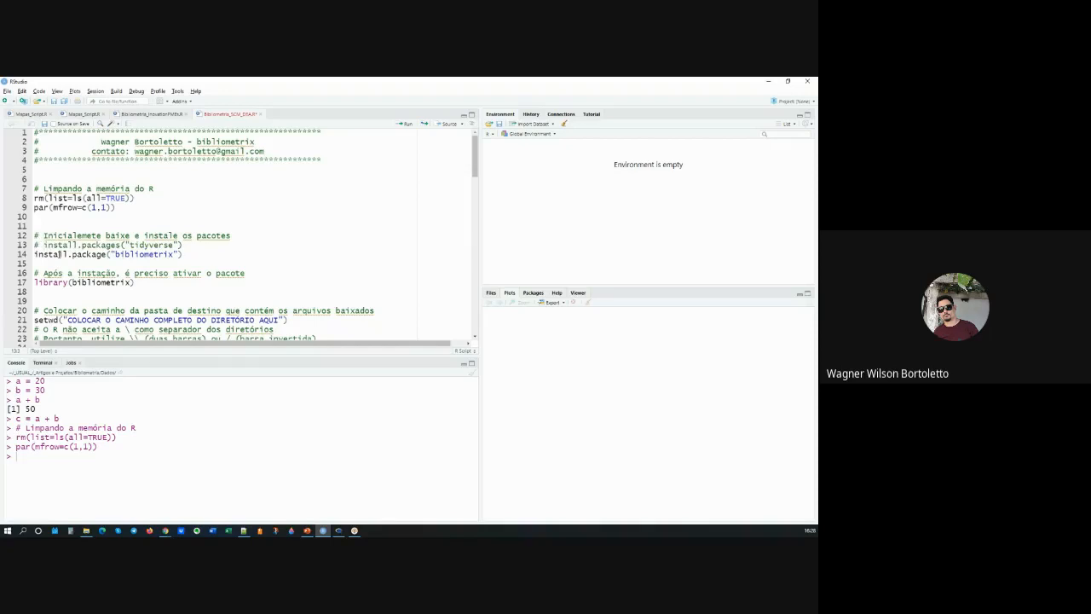
click(35, 255)
text(#)
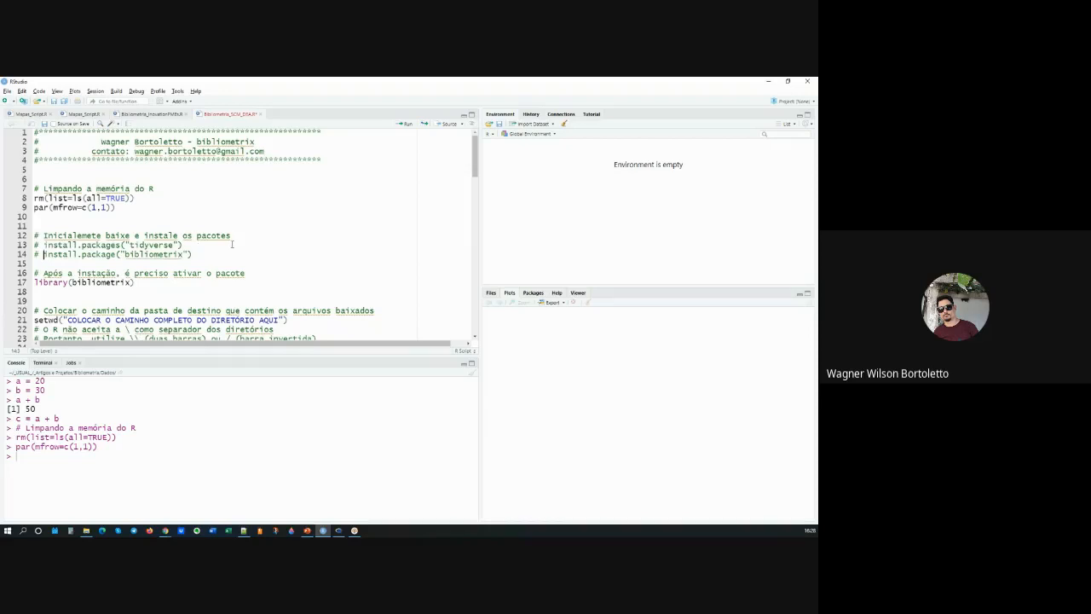
drag(248, 238, 44, 236)
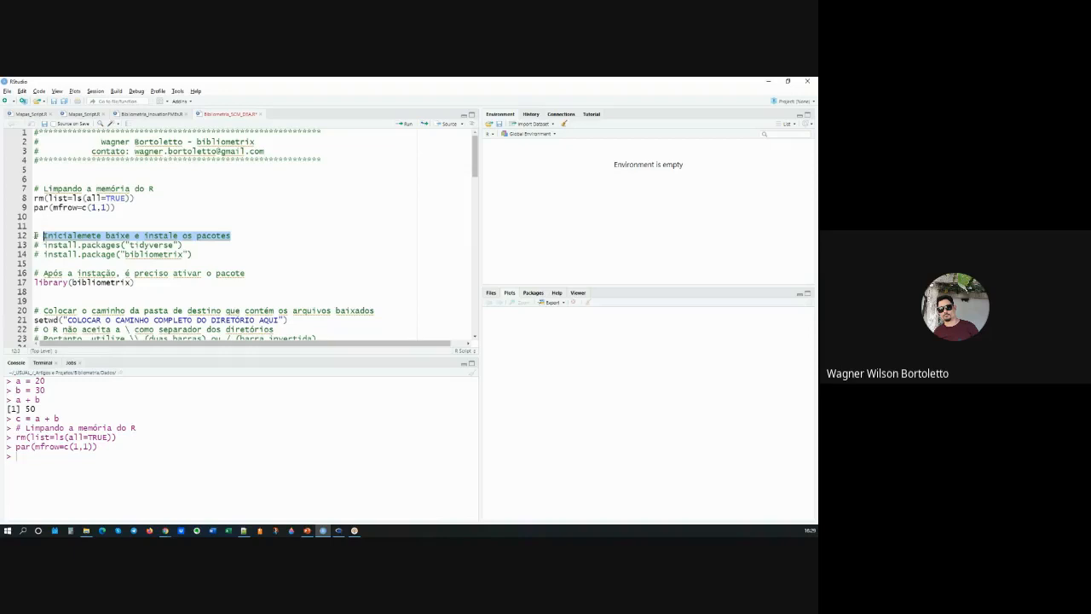
click(35, 236)
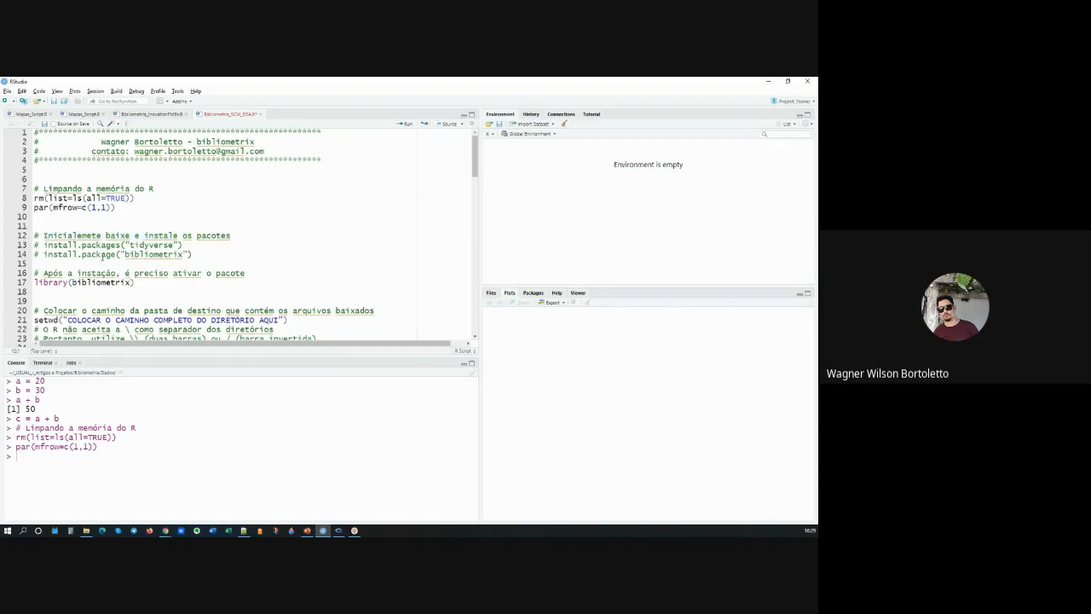
Step: Load the package by running library(bibliometrix) on line 17 and clear the console
key(Down)
key(Down)
key(Down)
scroll(253, 217, down, 2)
click(140, 232)
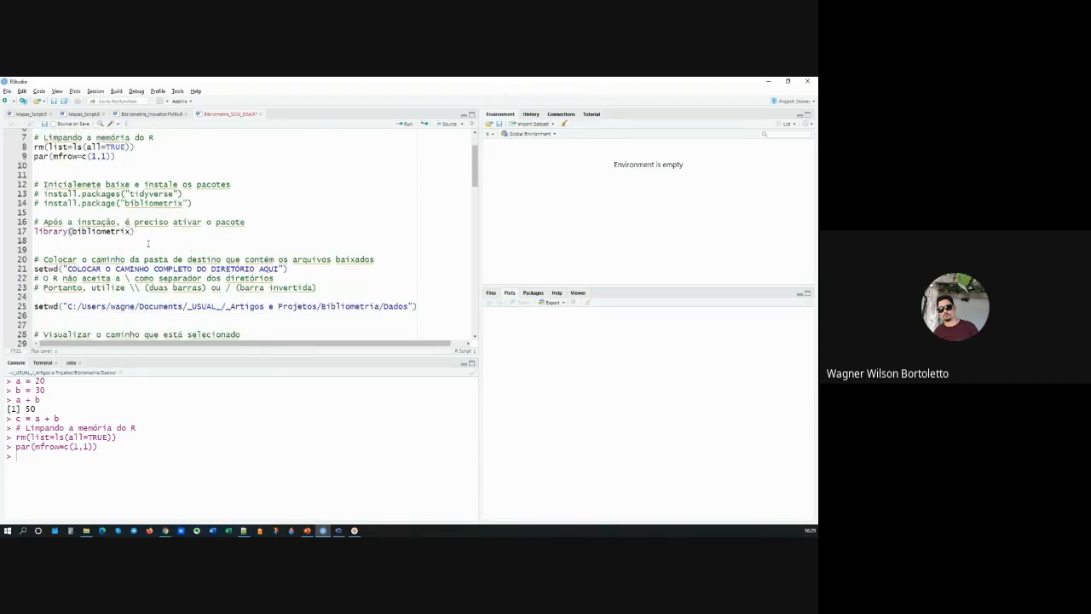
click(52, 231)
click(150, 230)
key(ctrl+Return)
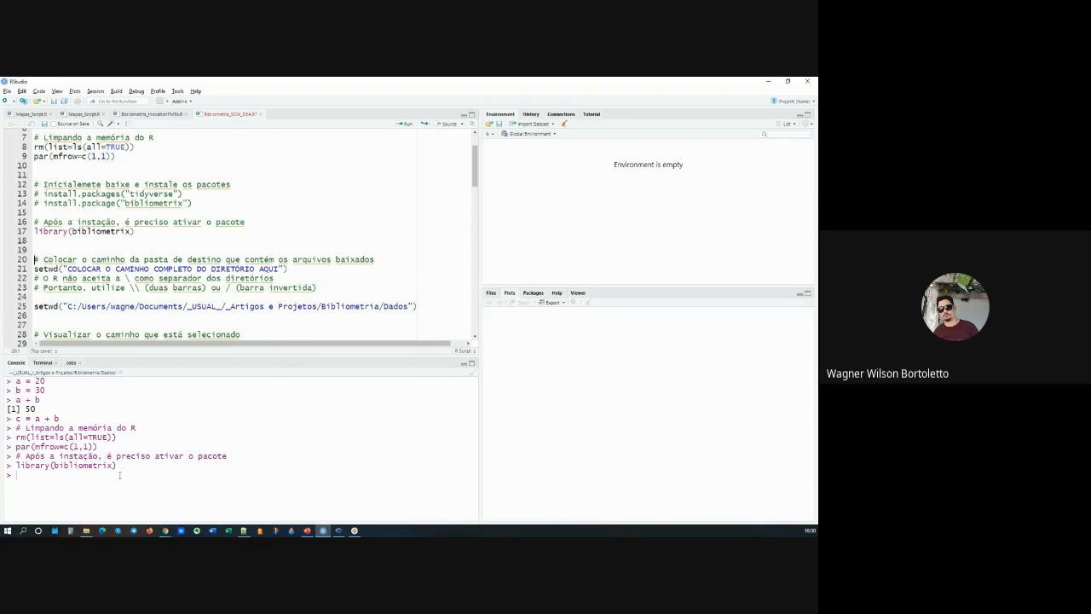
key(ctrl+l)
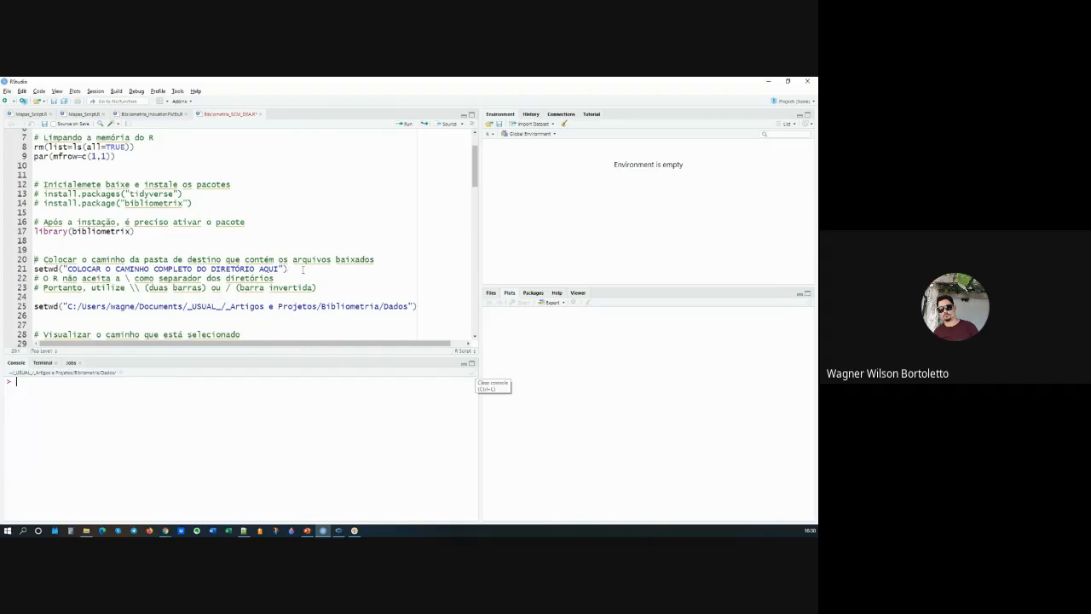
scroll(303, 268, down, 1)
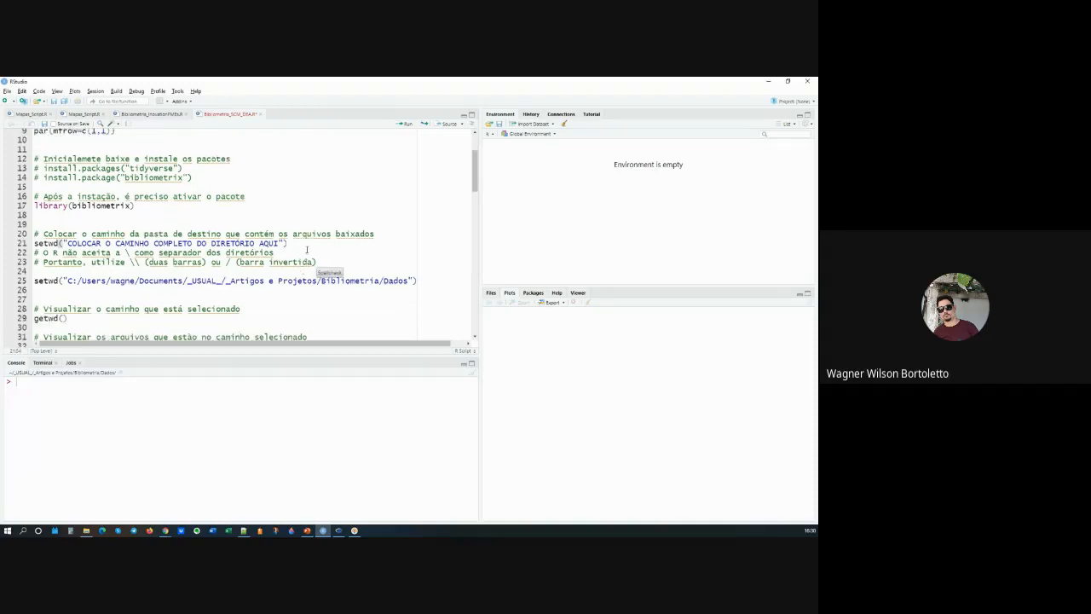
Step: Highlight the placeholder setwd call on line 21 and the completed setwd call with the Dados folder path on line 25
drag(290, 244, 5, 246)
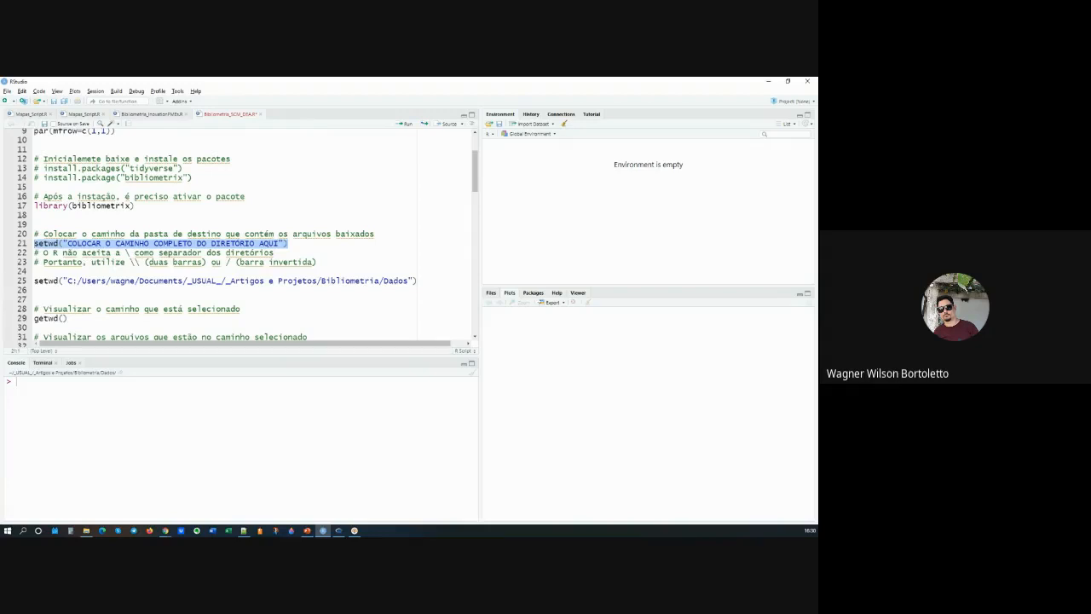
click(402, 281)
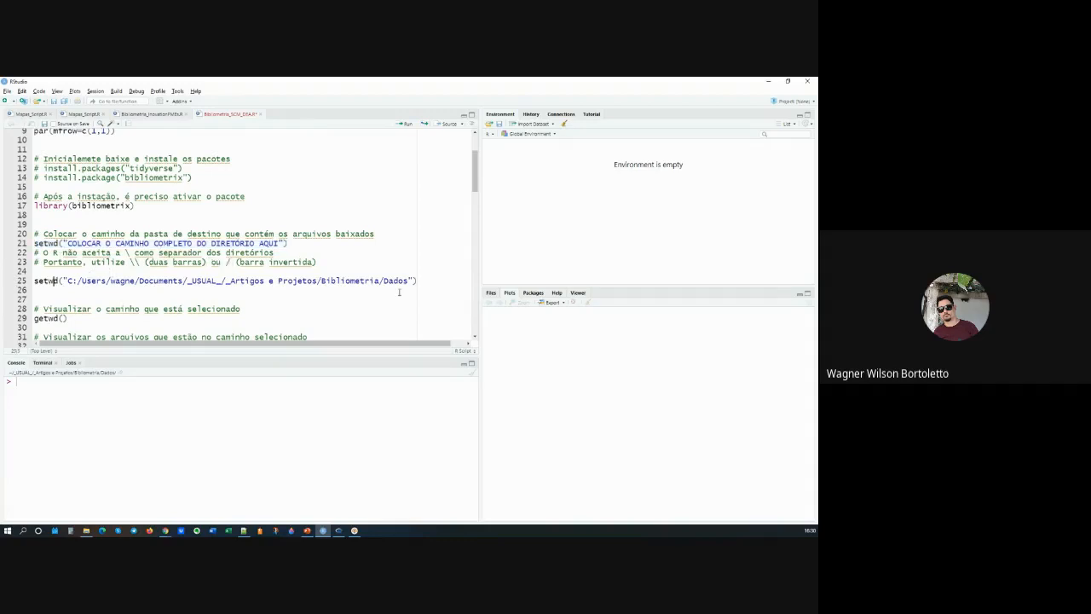
drag(416, 281, 34, 282)
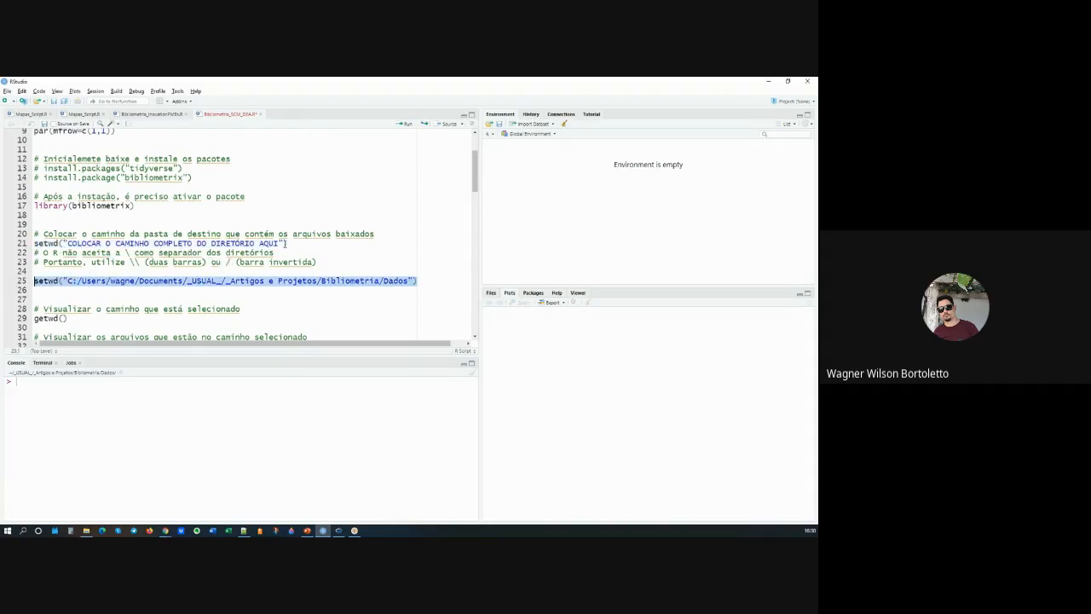
drag(288, 242, 34, 244)
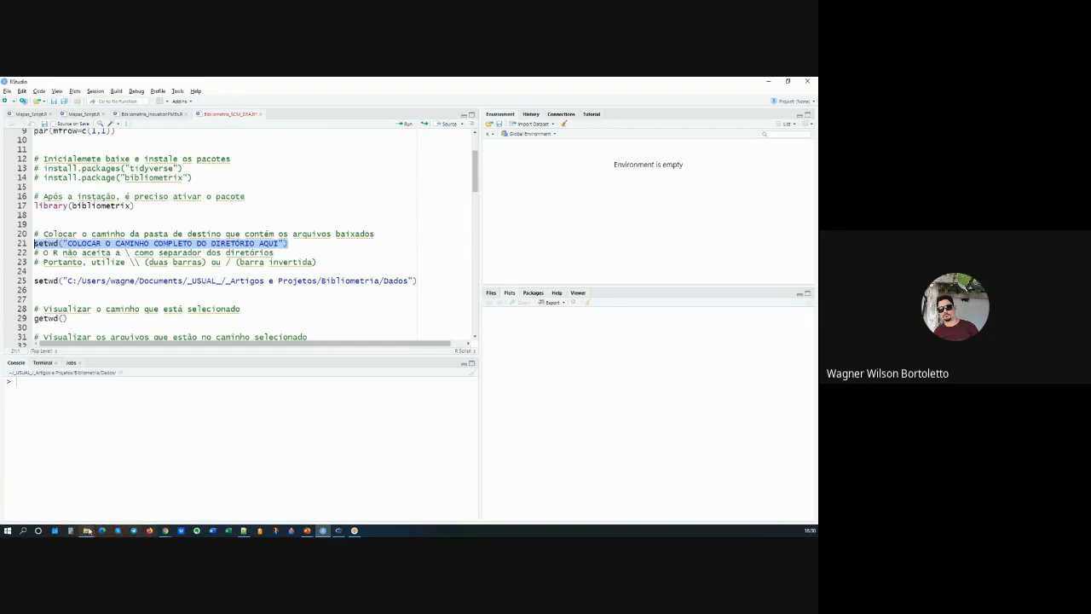
Step: Copy the full path of the Dados folder from File Explorer and paste it on a new line below line 21 in RStudio
click(86, 531)
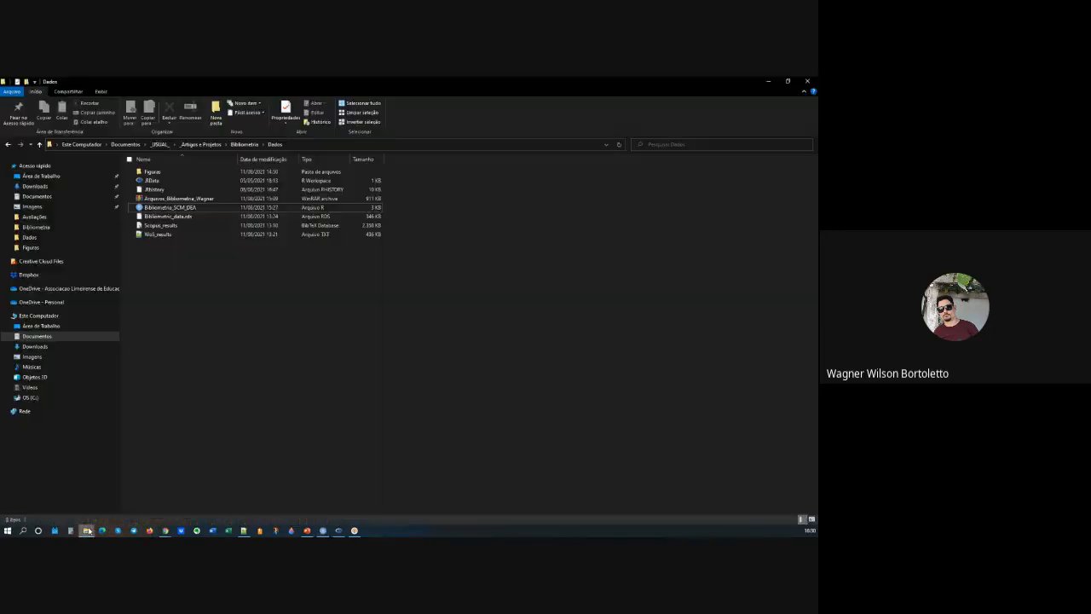
click(321, 143)
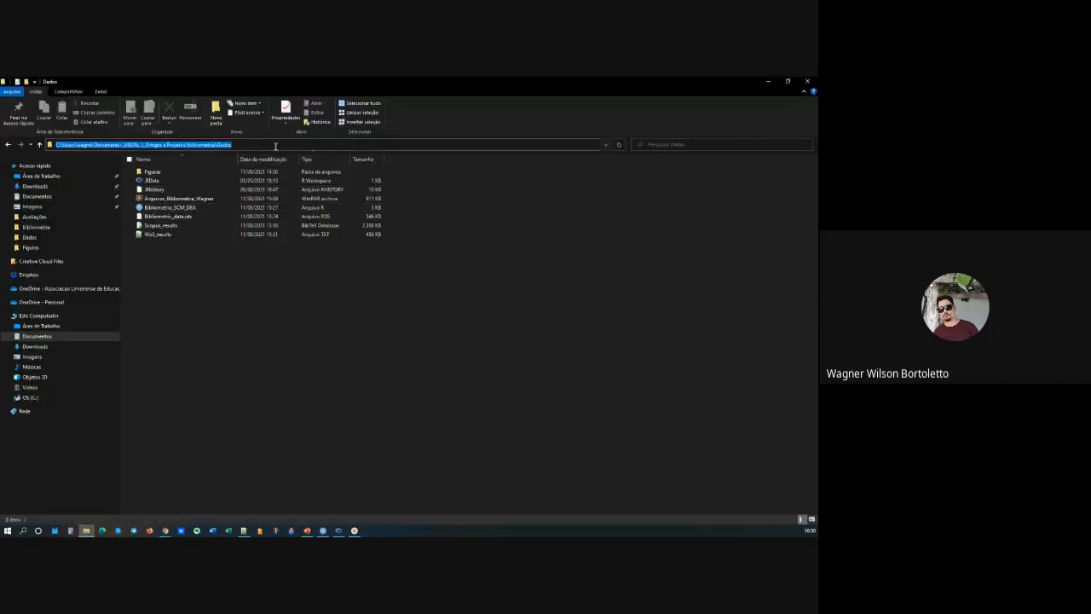
click(766, 82)
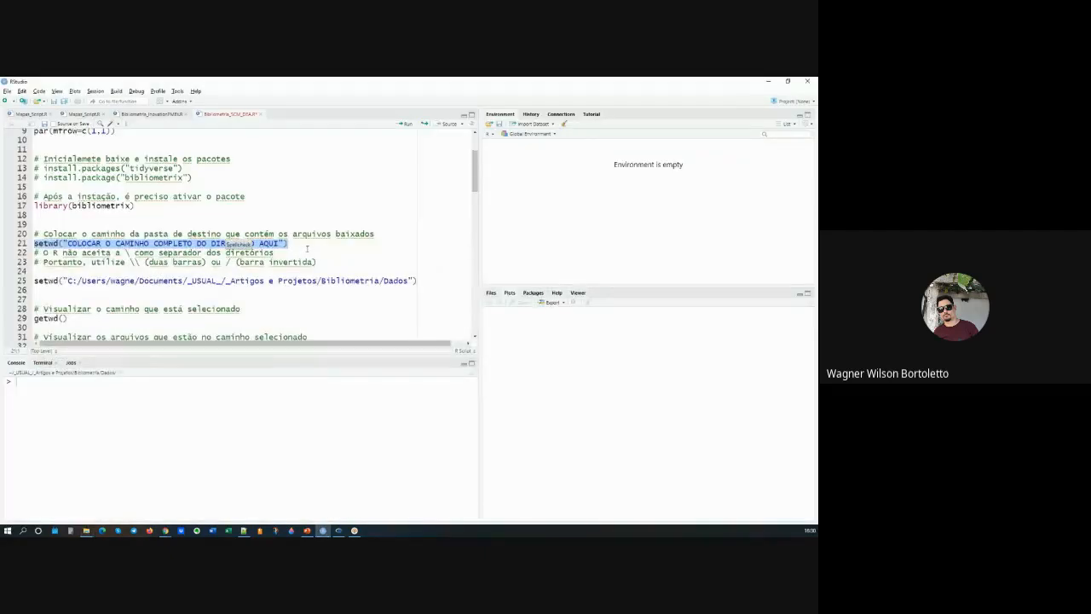
key(alt+Tab)
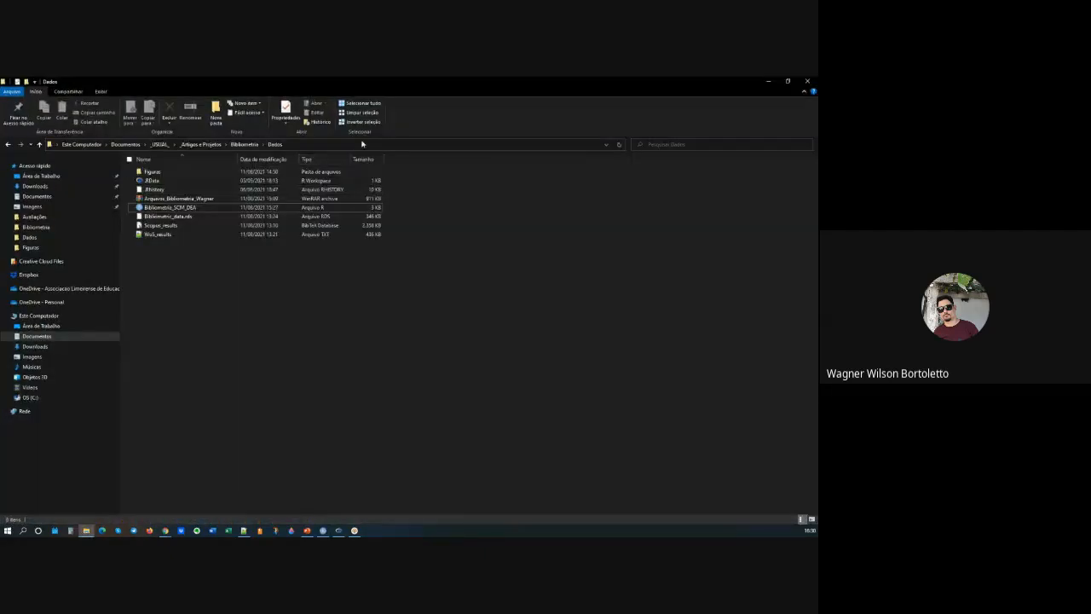
click(768, 81)
click(312, 244)
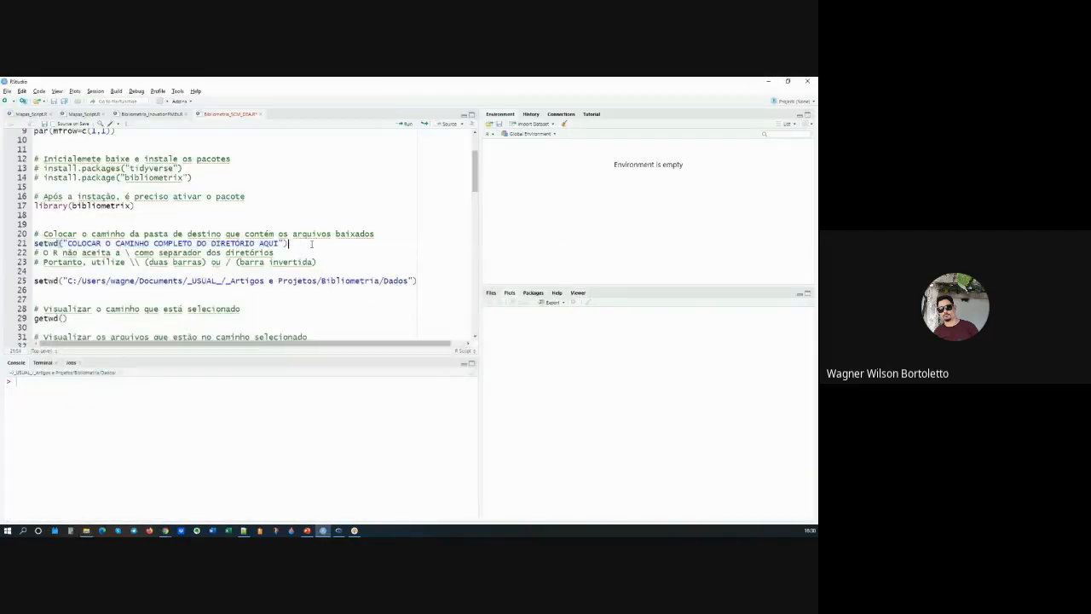
key(Return)
text(C:\Users\wagne\Documents\_USUAL_\_Artigos e Projetos\Bibliometria\Dados)
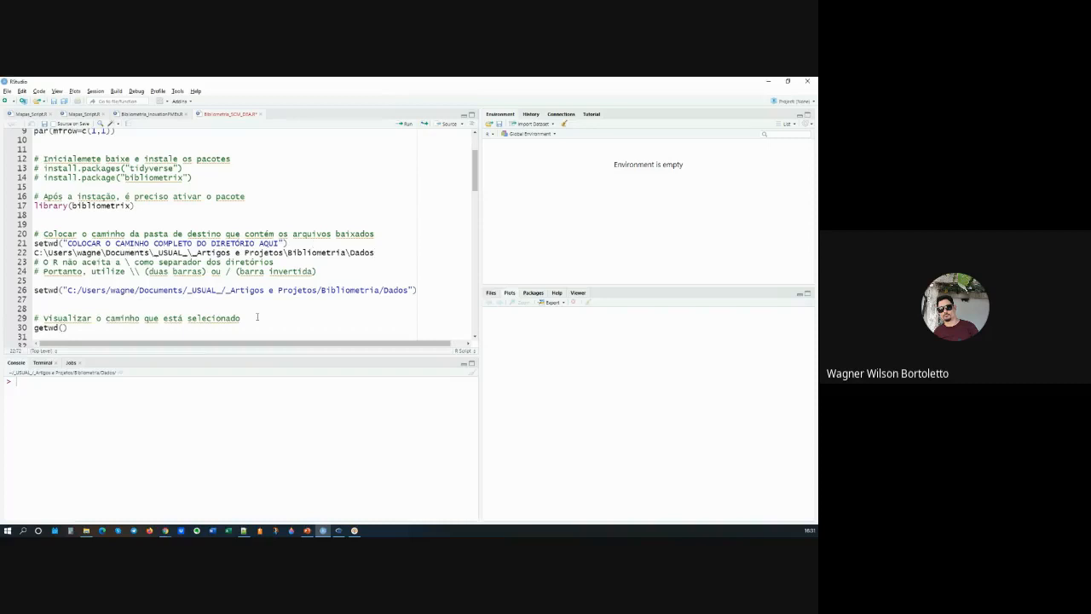
Step: Replace the first backslash separators in the pasted path on line 22 with forward slashes, and clear the path from that line
click(289, 254)
click(126, 261)
drag(129, 271, 140, 272)
click(228, 271)
click(44, 253)
key(BackSpace)
text(/)
click(78, 253)
drag(381, 253, 34, 253)
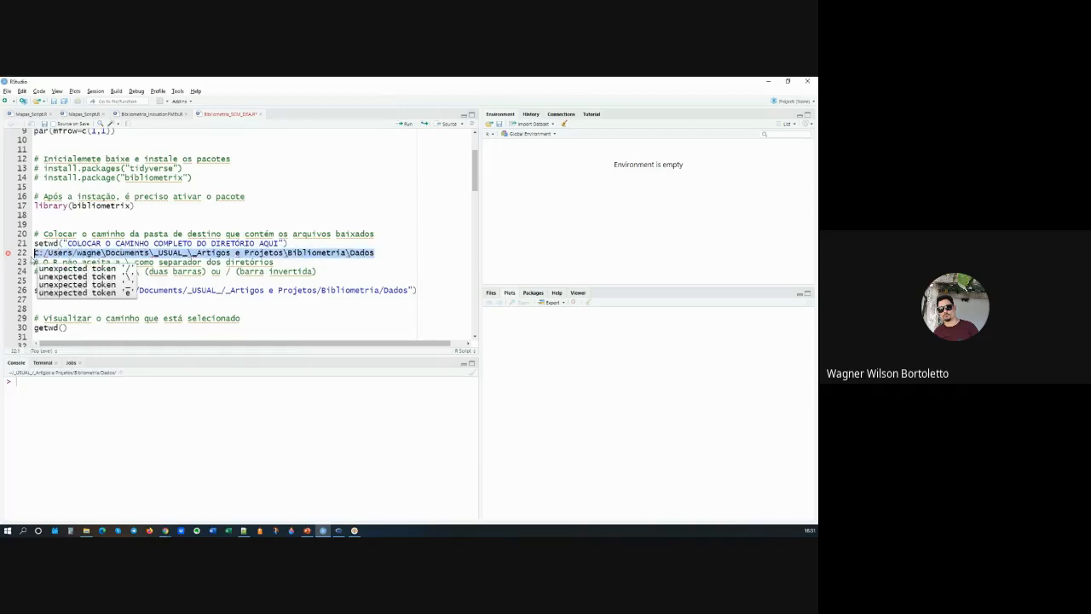
key(BackSpace)
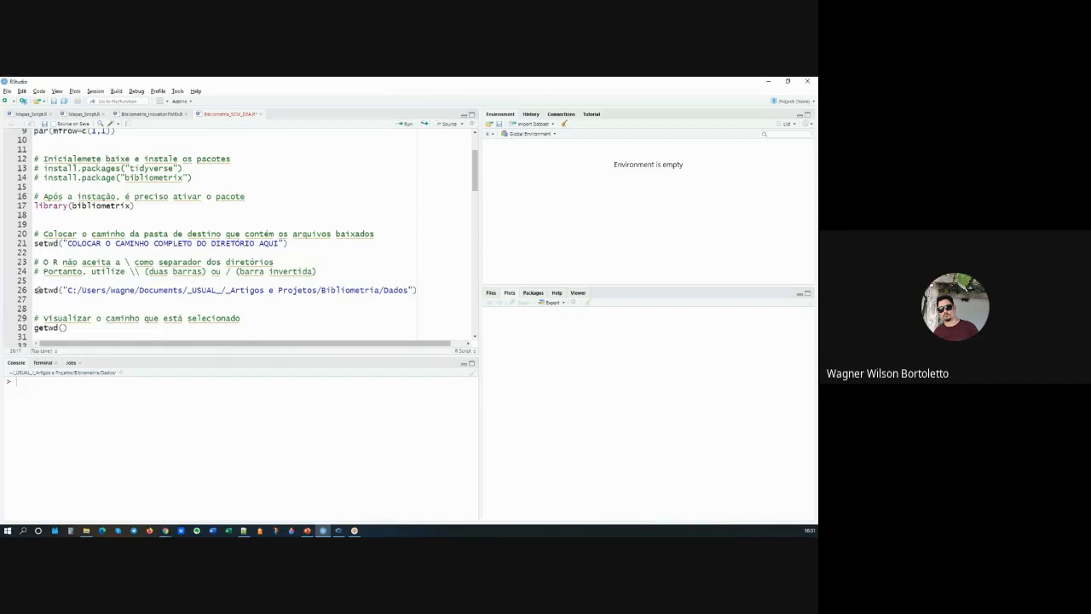
Step: Run the setwd call for the Dados folder on line 26, run getwd(), and highlight the returned path
click(38, 290)
key(ctrl+Return)
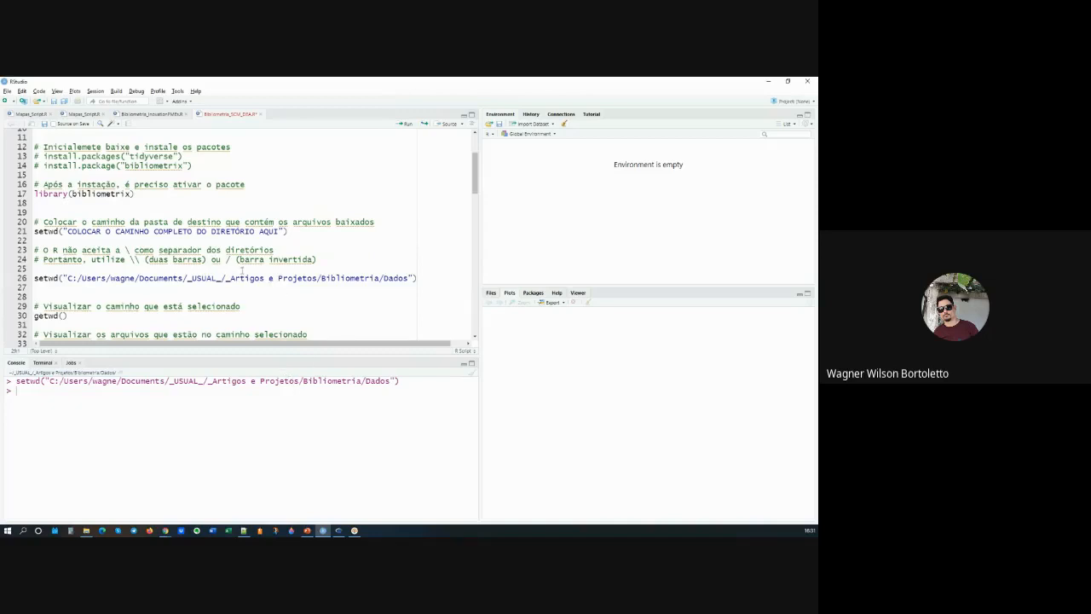
key(Down)
key(ctrl+Return)
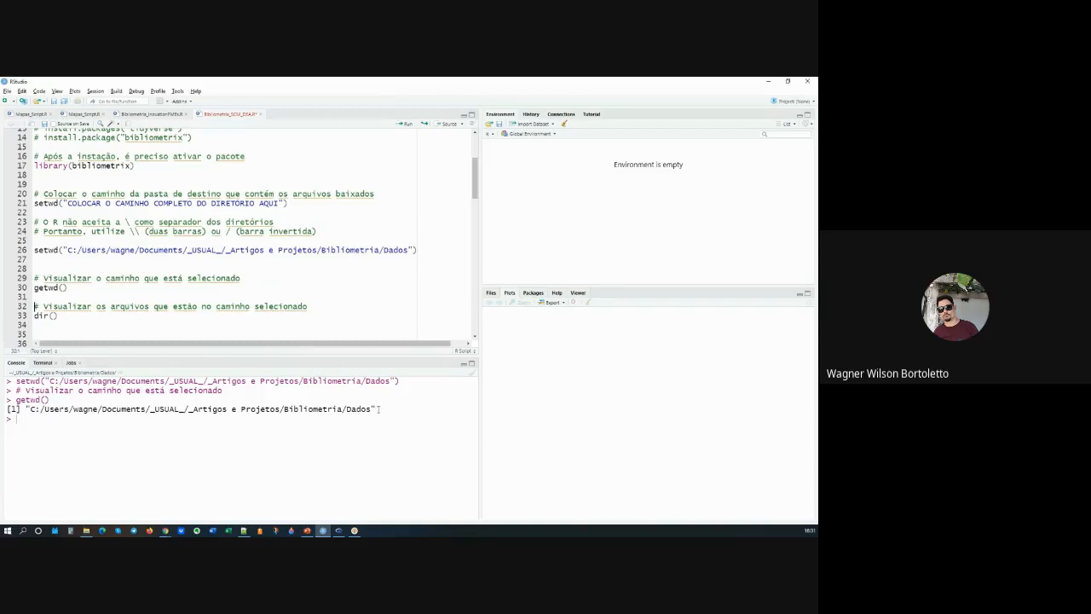
drag(379, 410, 11, 409)
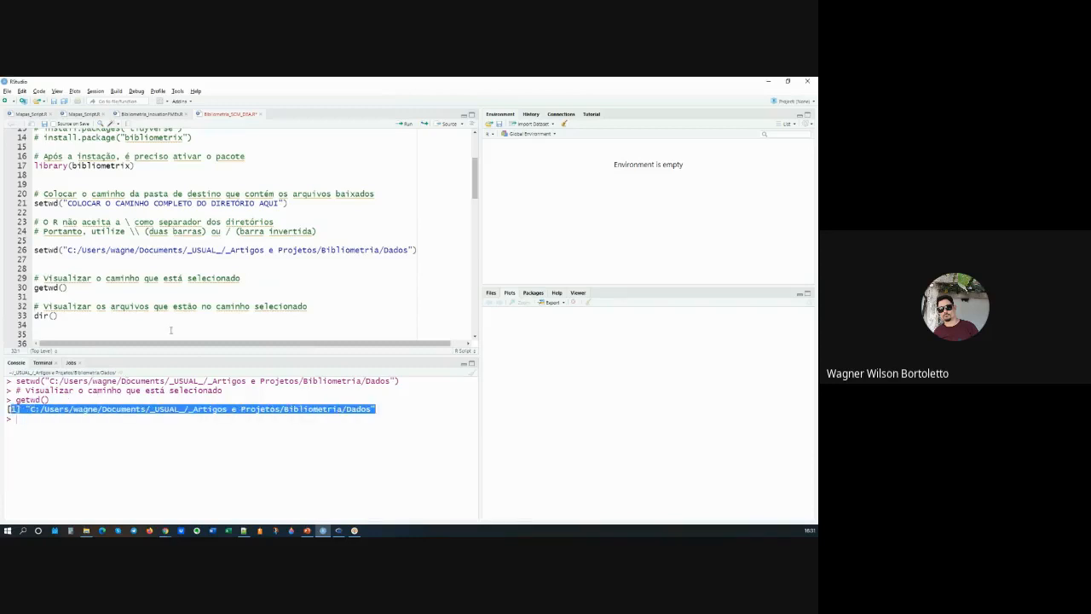
Step: Run dir() on line 33 and highlight Scopus_results.bib and WoS_results.txt in the console's file list
click(61, 316)
key(ctrl+Return)
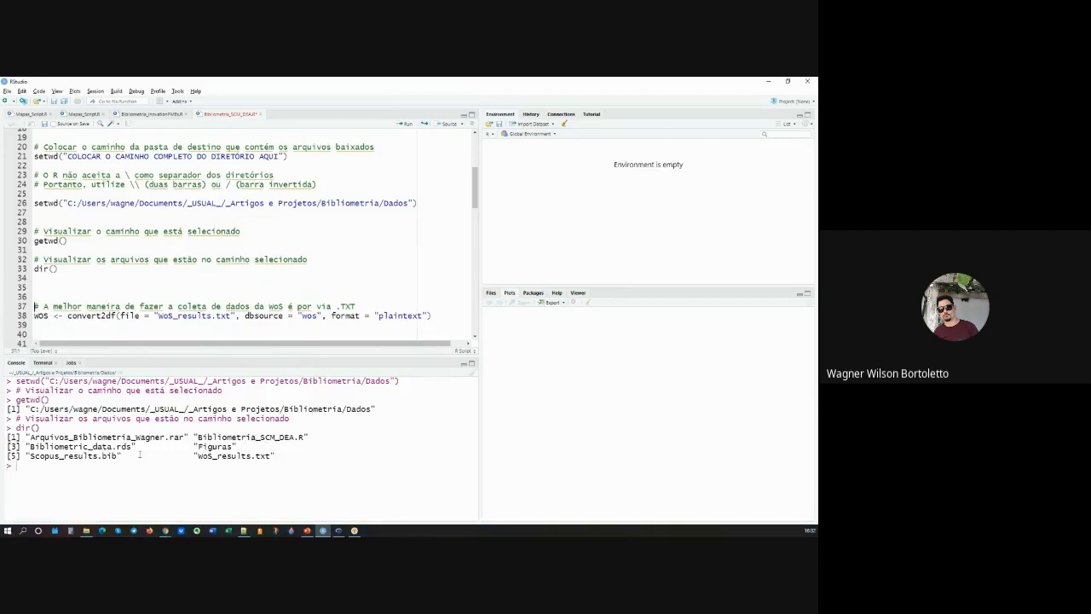
drag(117, 455, 42, 459)
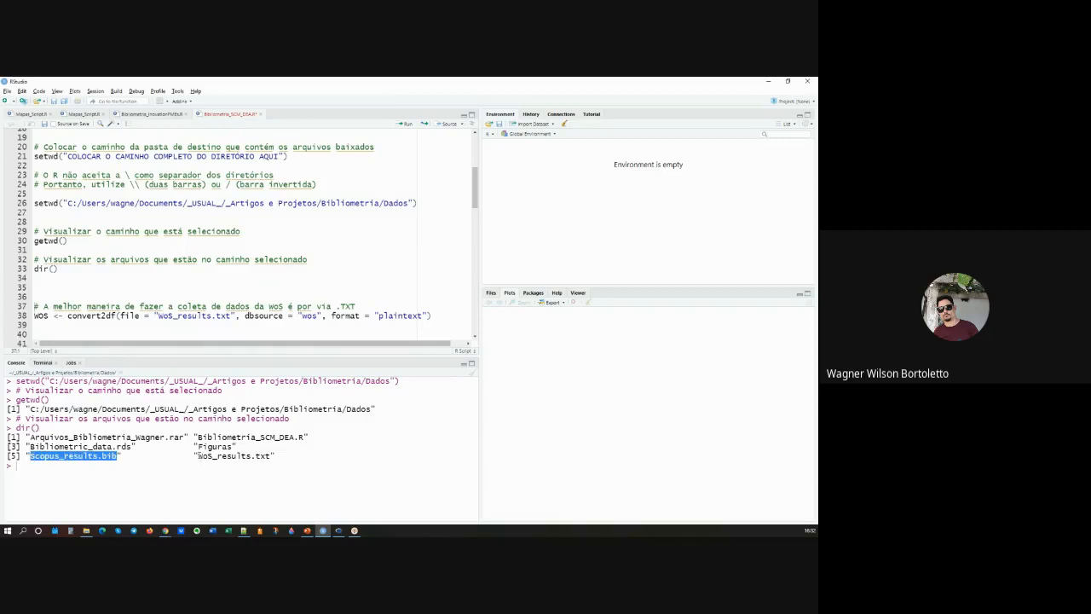
drag(197, 456, 271, 457)
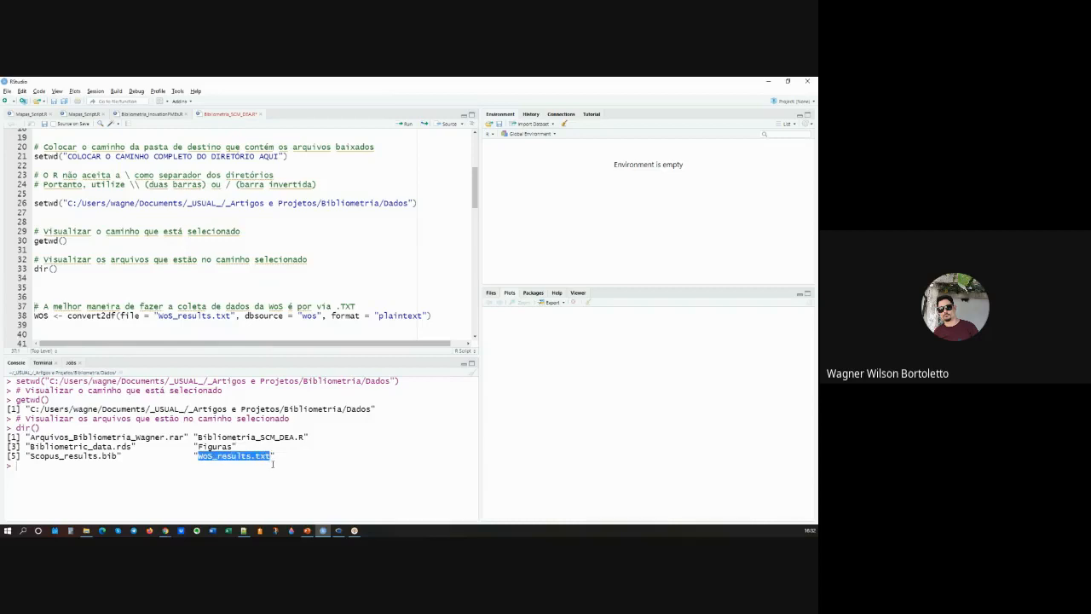
Step: Highlight the Web of Science convert2df command on line 38 and its file argument WoS_results.txt
scroll(179, 263, down, 2)
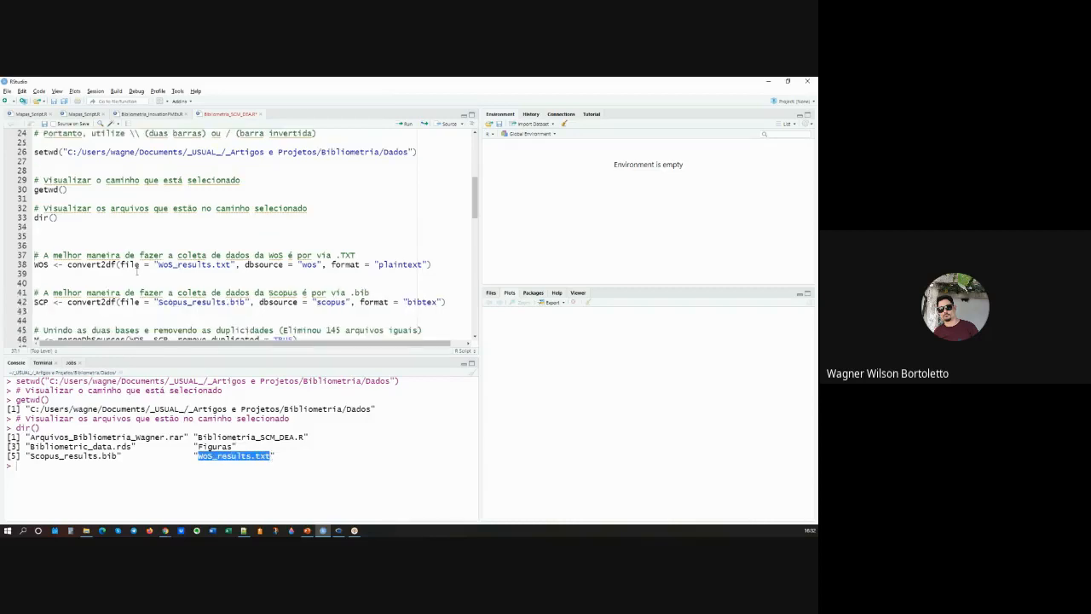
click(111, 264)
drag(437, 264, 26, 265)
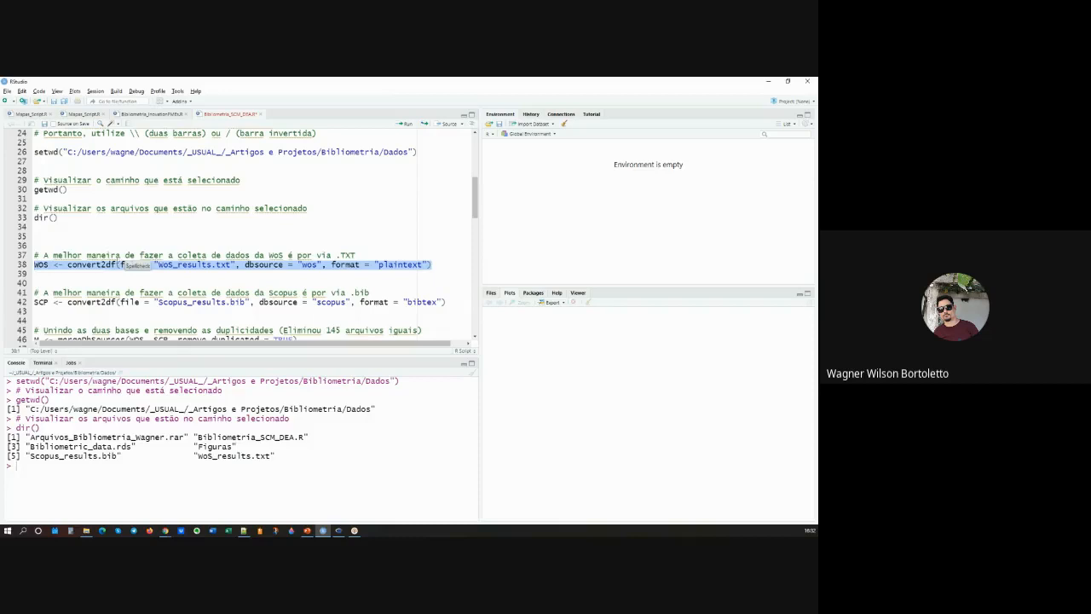
click(49, 265)
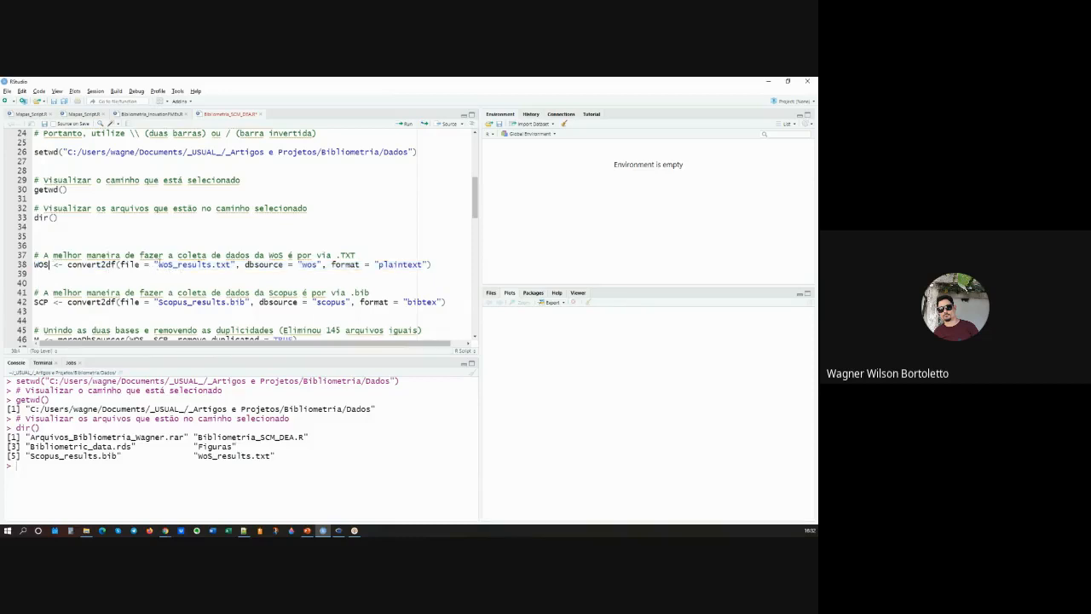
drag(157, 264, 232, 264)
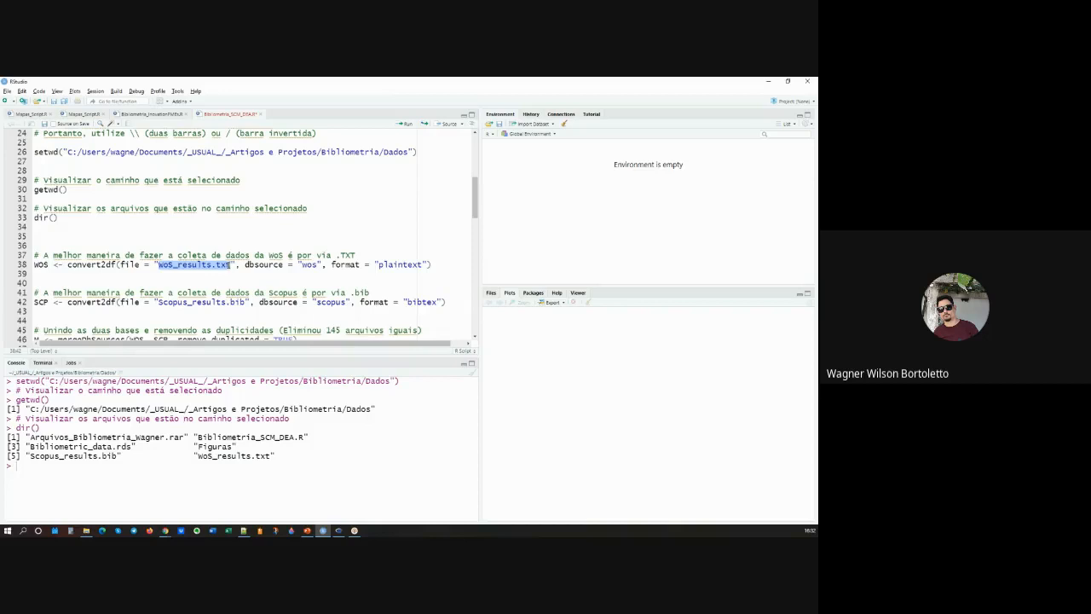
Step: Run the convert2df commands on lines 38 and 42, importing WoS_results.txt as plaintext into WOS and Scopus_results.bib as bibtex into SCP
click(38, 264)
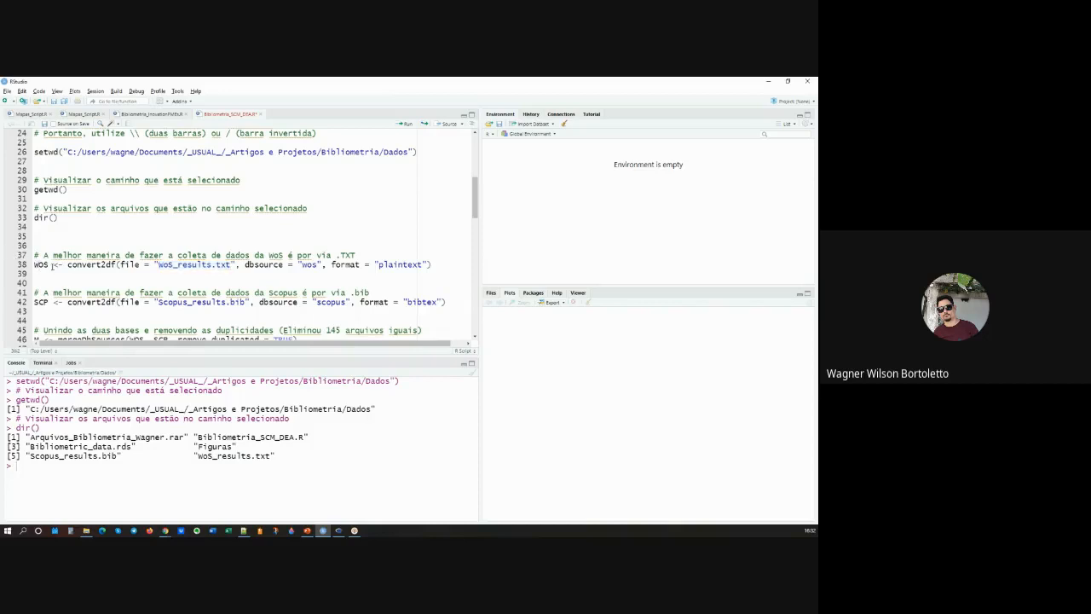
key(ctrl+Return)
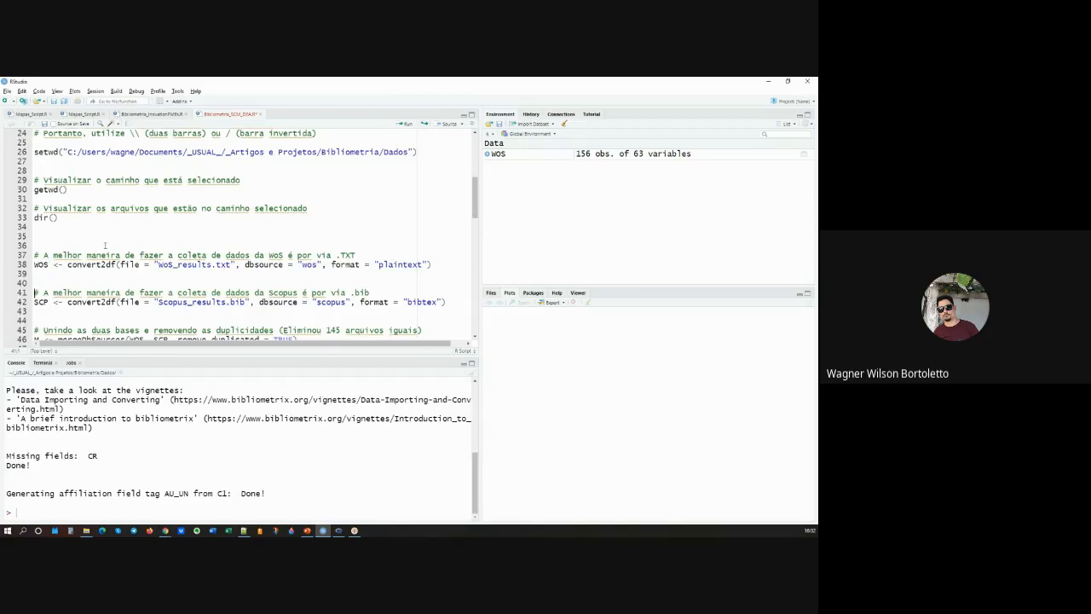
click(41, 303)
key(ctrl+Return)
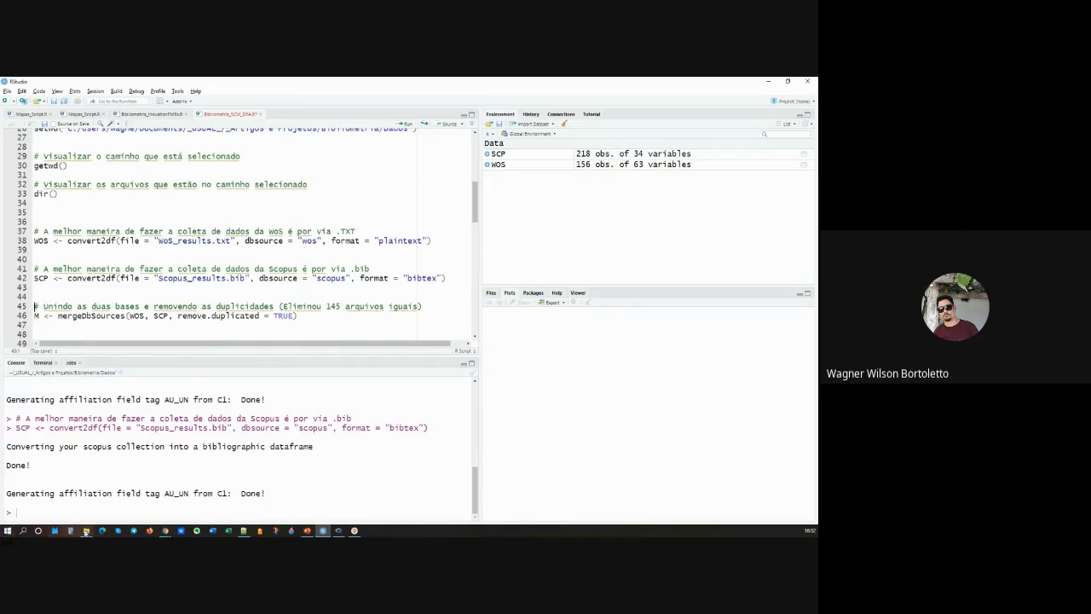
Step: Switch to the PowerPoint slide "Exemplo de Análise", highlight the Web of Science and Scopus result counts, and return to RStudio
key(alt+Tab)
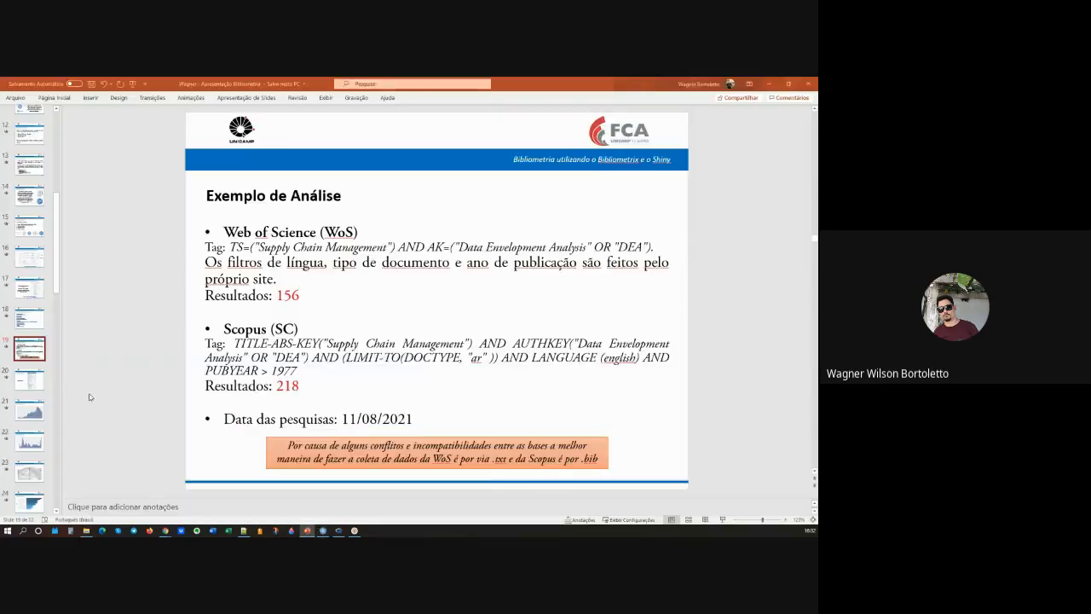
click(304, 296)
drag(300, 296, 205, 296)
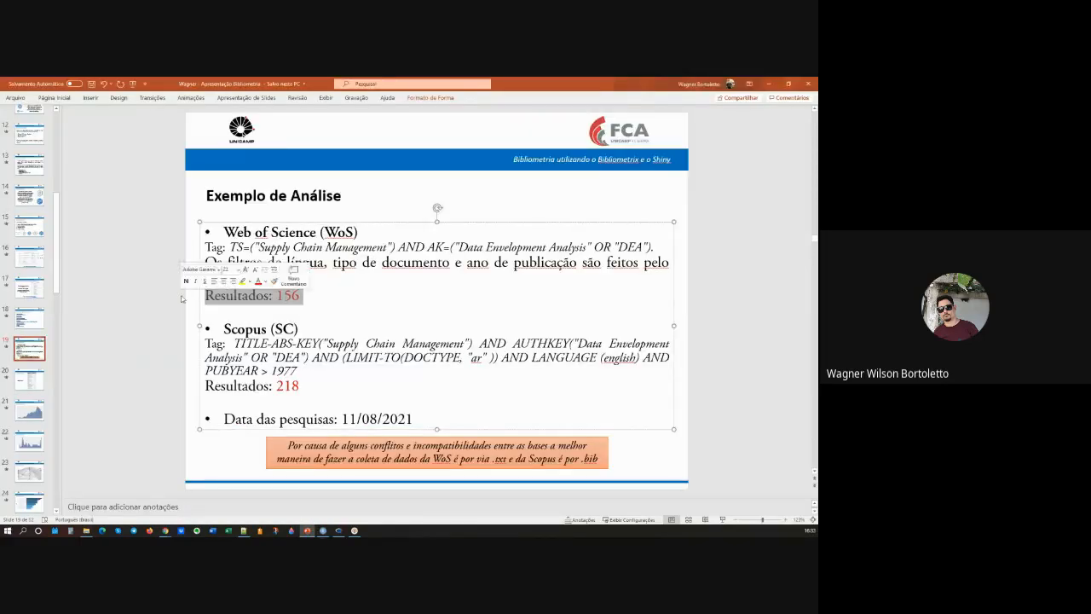
drag(300, 387, 206, 388)
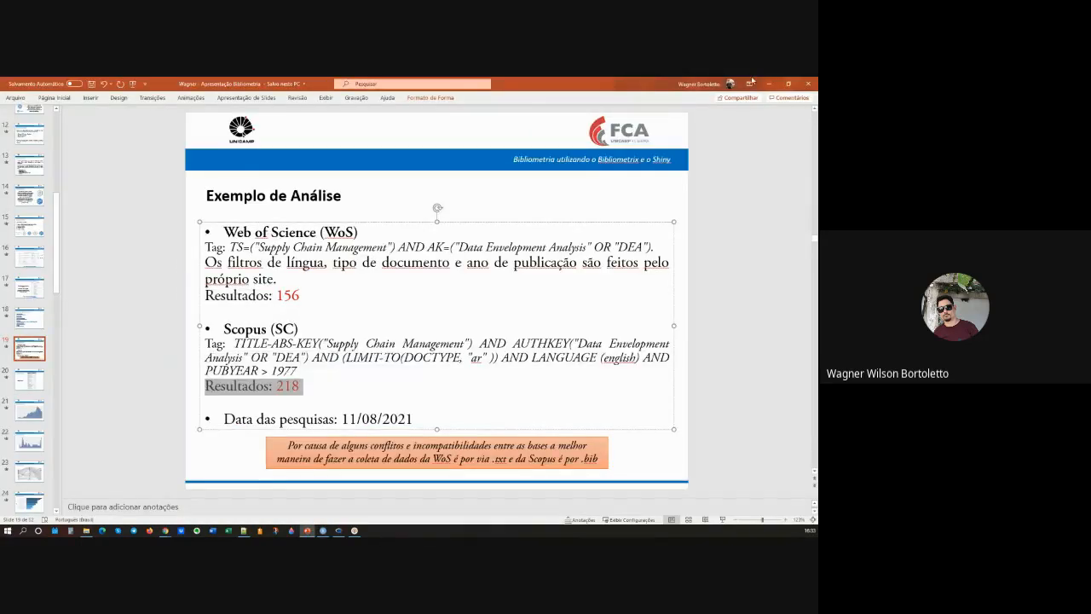
key(alt+Tab)
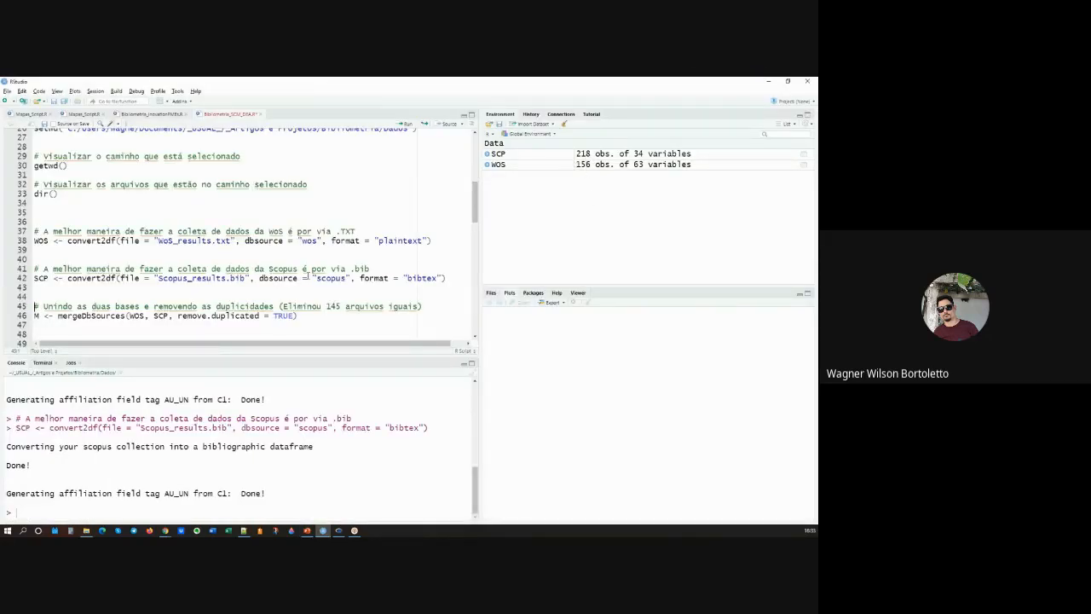
Step: Examine the variables of the WOS data frame in its expanded environment listing, collapse it, and open WOS as a data table
click(487, 164)
scroll(530, 189, down, 3)
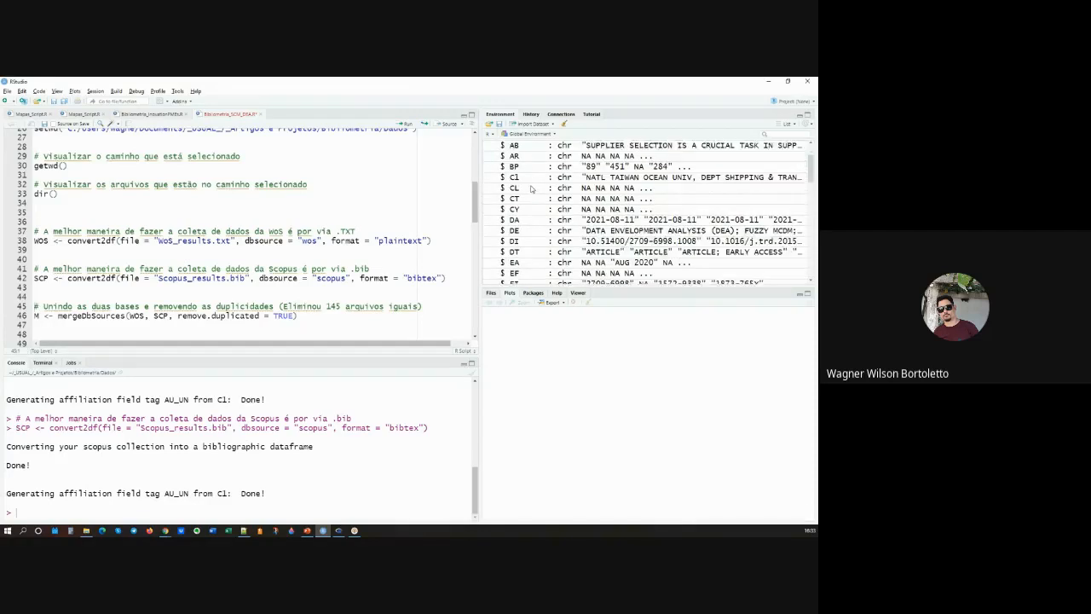
scroll(529, 188, down, 6)
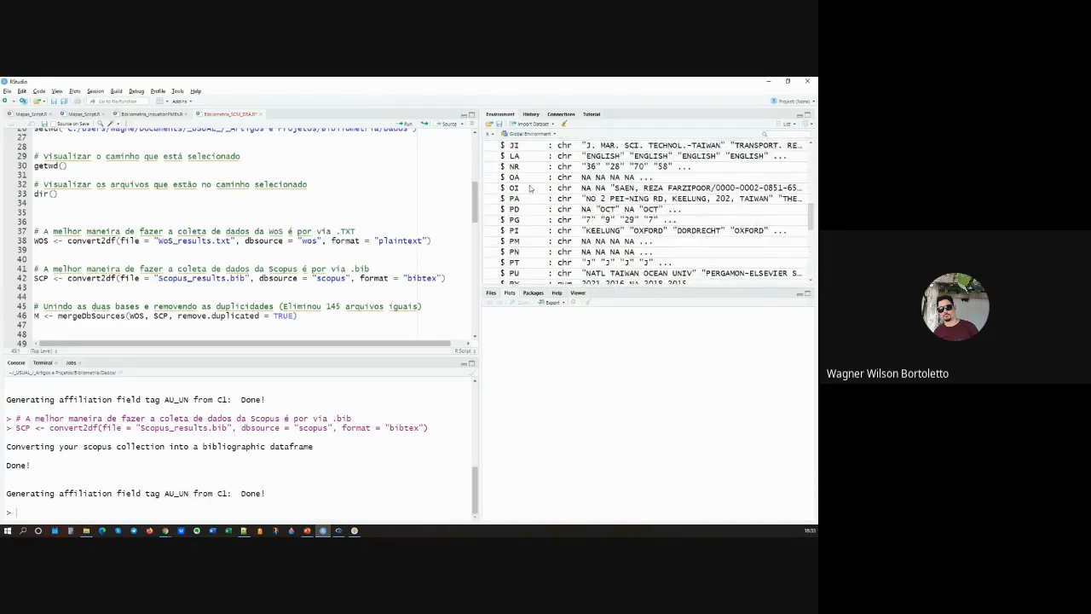
scroll(526, 242, down, 5)
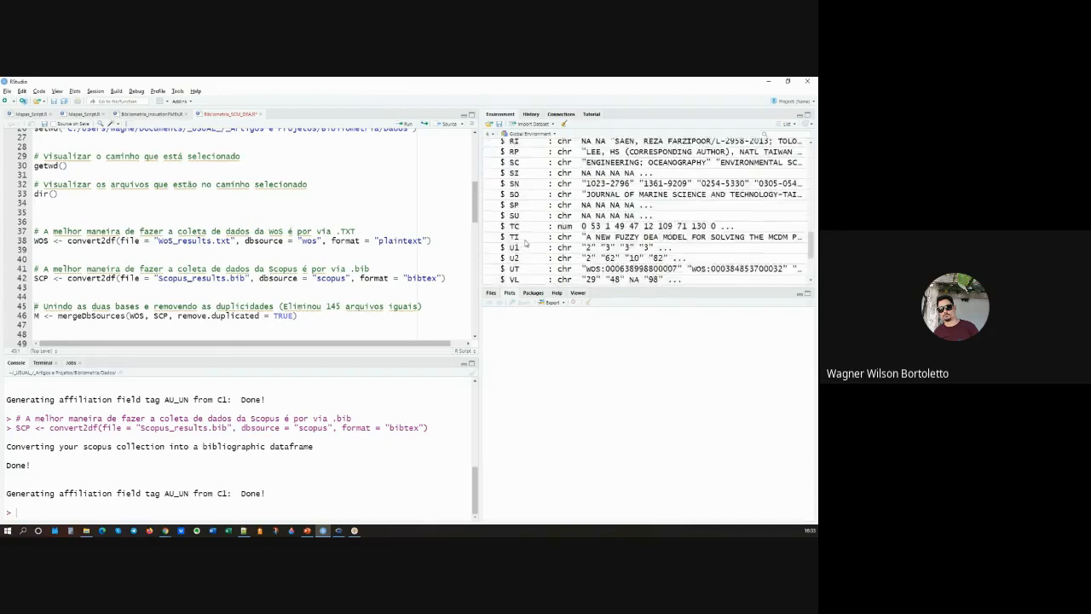
scroll(525, 243, down, 1)
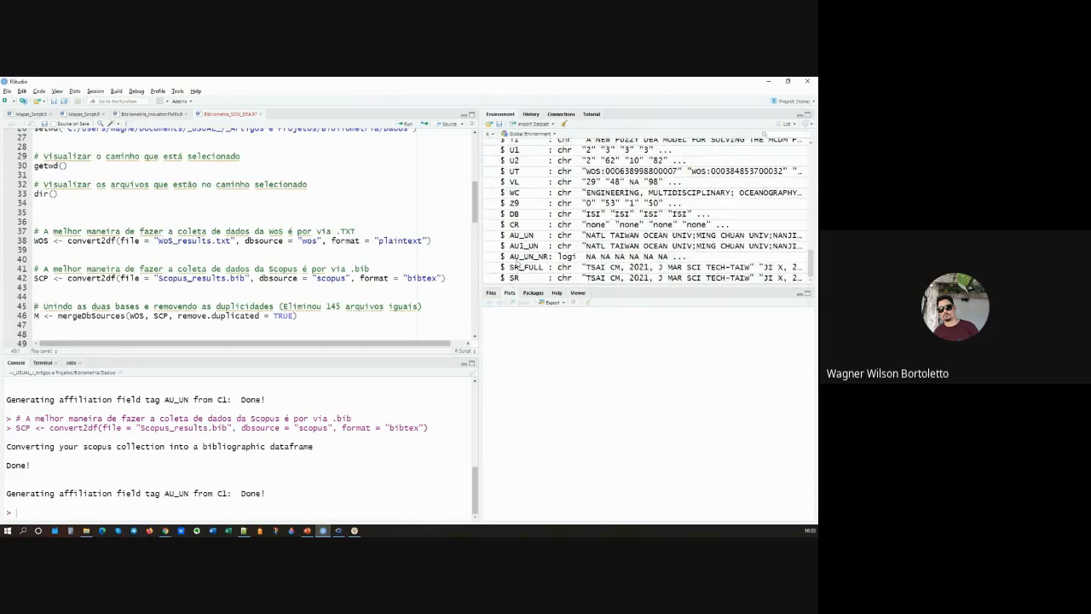
scroll(516, 259, up, 2)
scroll(517, 258, up, 6)
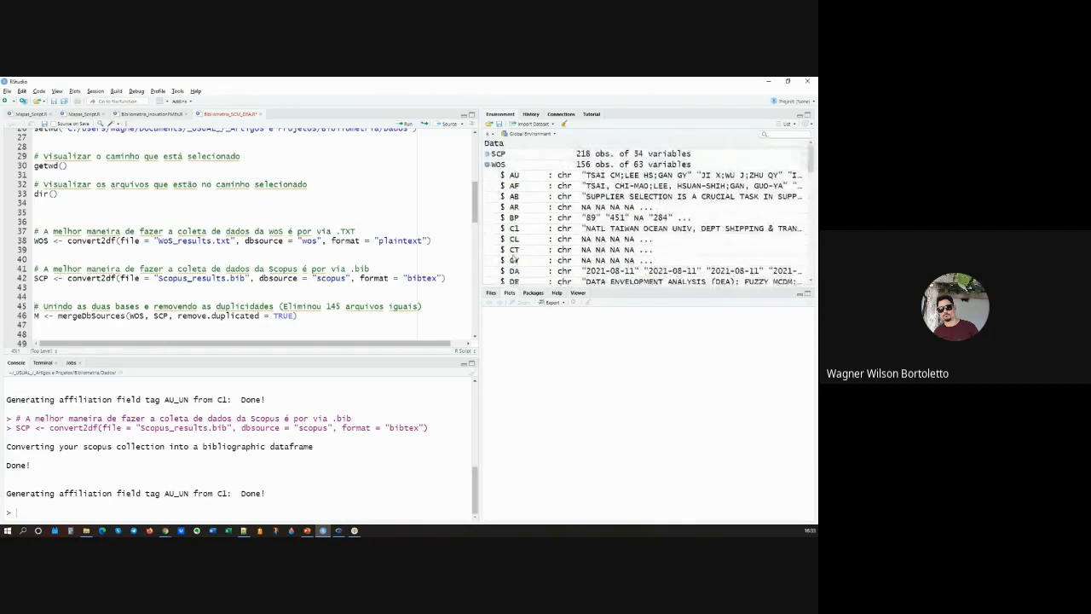
click(487, 164)
click(499, 166)
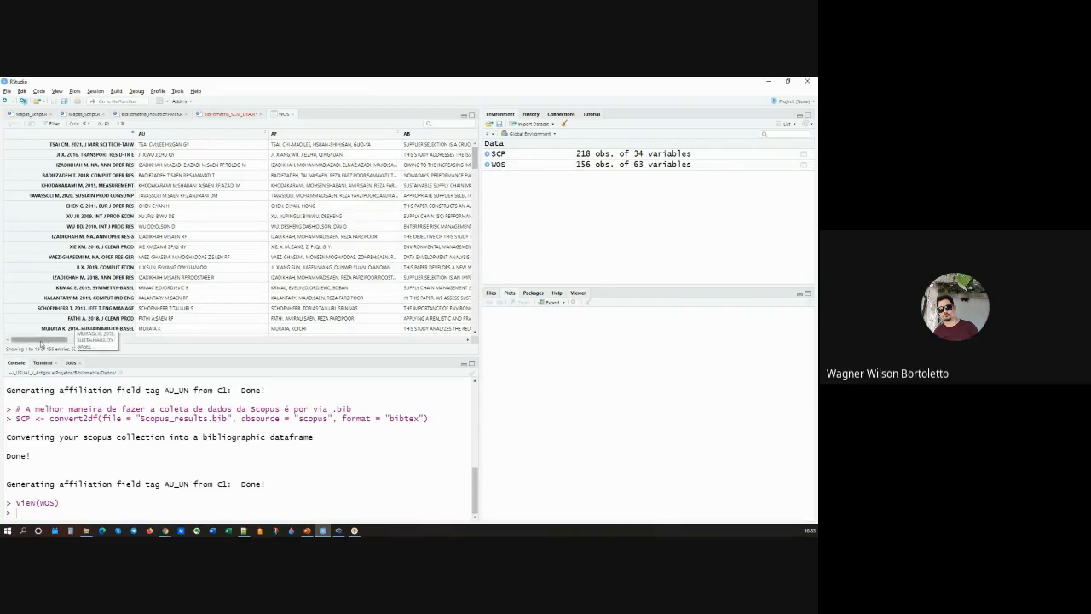
Step: Close the WOS data table and highlight the mergeDbSources command on line 46 of the script
mouse_move(40, 344)
mouse_down()
mouse_move(234, 343)
mouse_move(34, 333)
mouse_up()
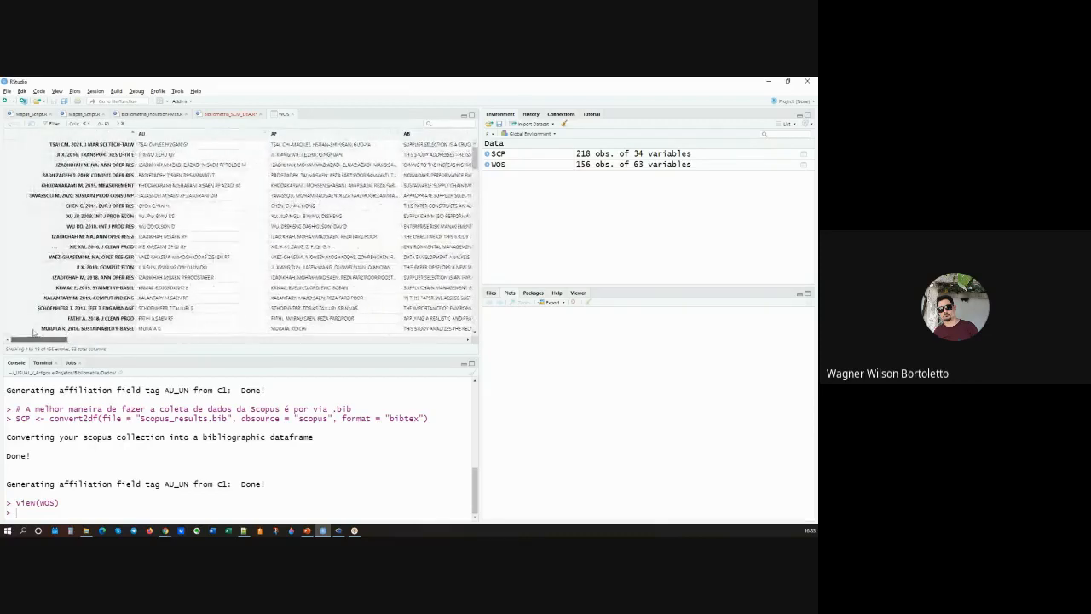
click(294, 113)
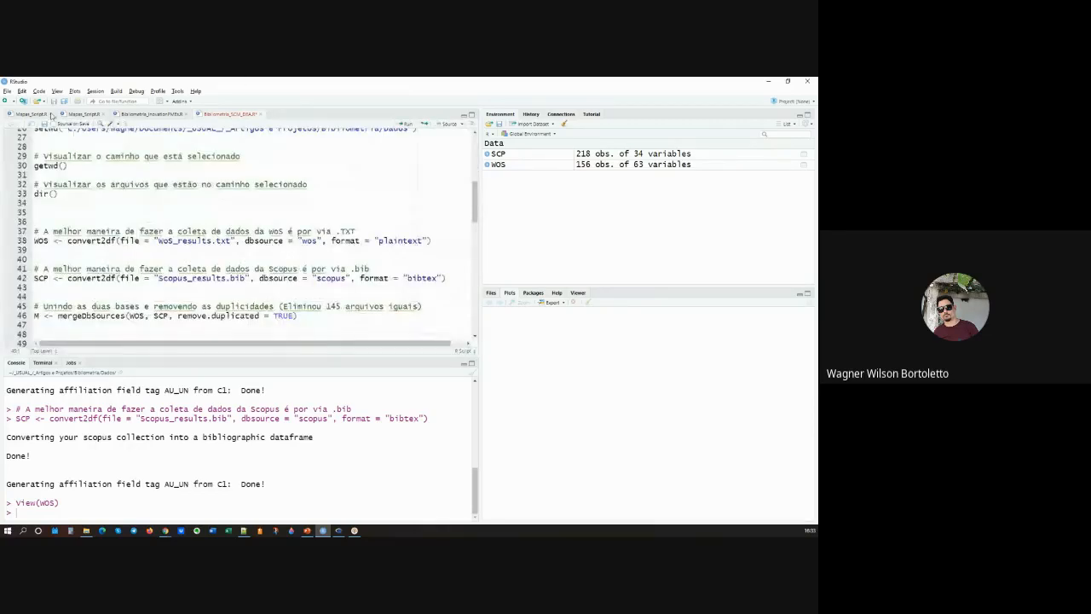
scroll(156, 240, down, 2)
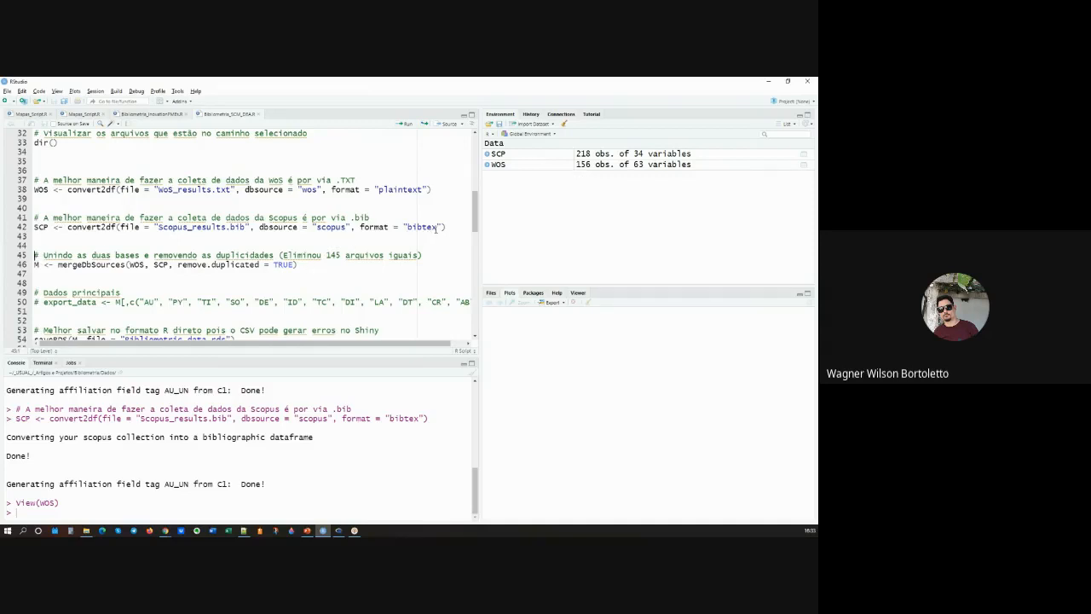
click(390, 256)
drag(328, 267, 29, 269)
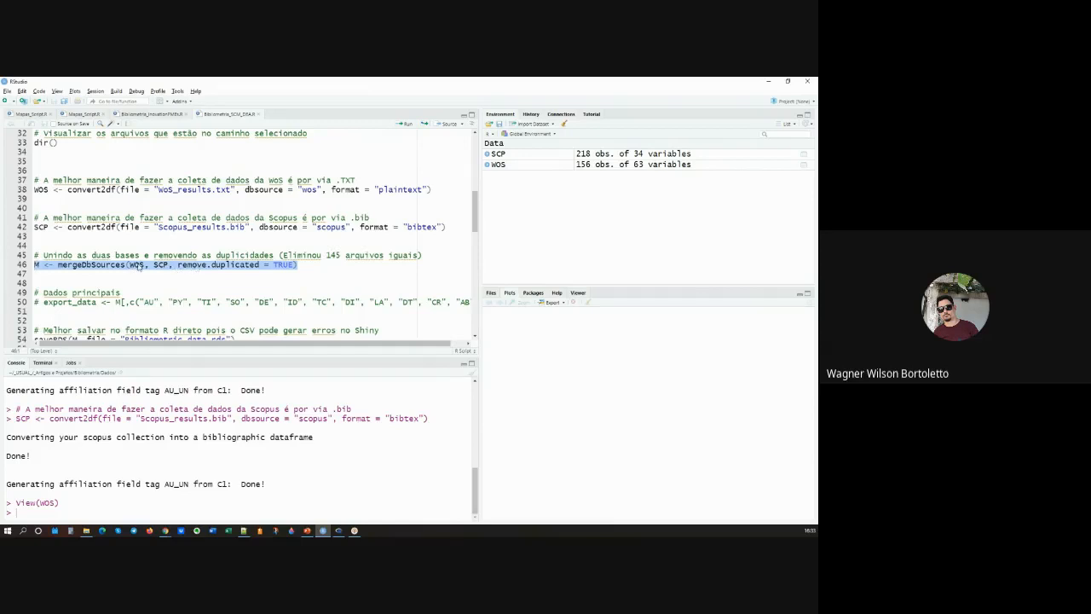
click(139, 267)
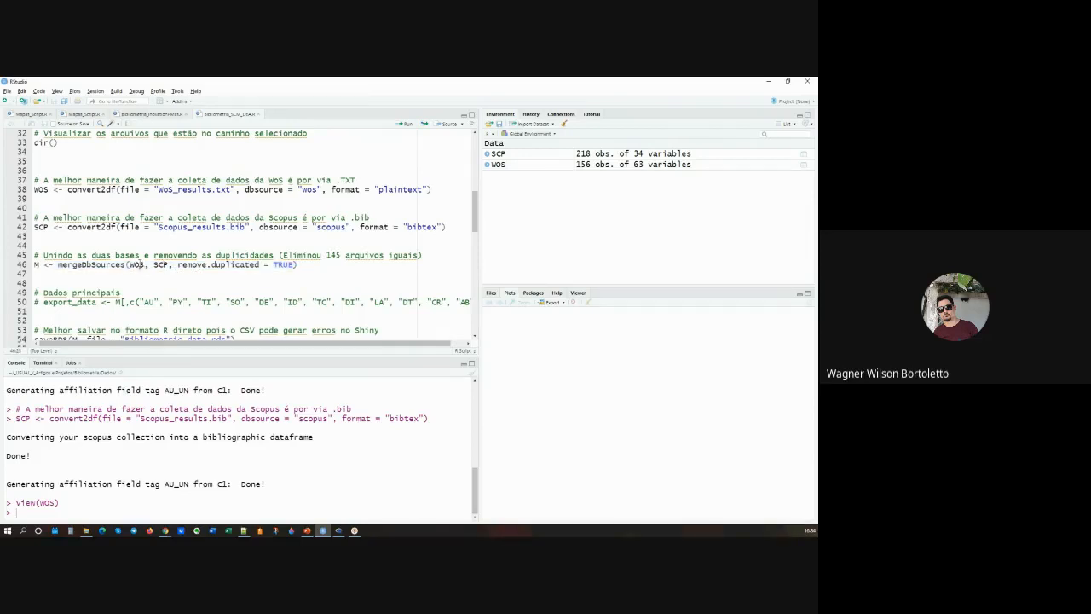
Step: Highlight the WOS and SCP arguments and their definitions, and run mergeDbSources on line 46, merging both into M with remove.duplicated = TRUE
double_click(139, 267)
drag(48, 189, 34, 189)
drag(49, 227, 35, 226)
double_click(162, 265)
click(47, 189)
click(42, 228)
double_click(278, 265)
click(320, 266)
key(ctrl+Return)
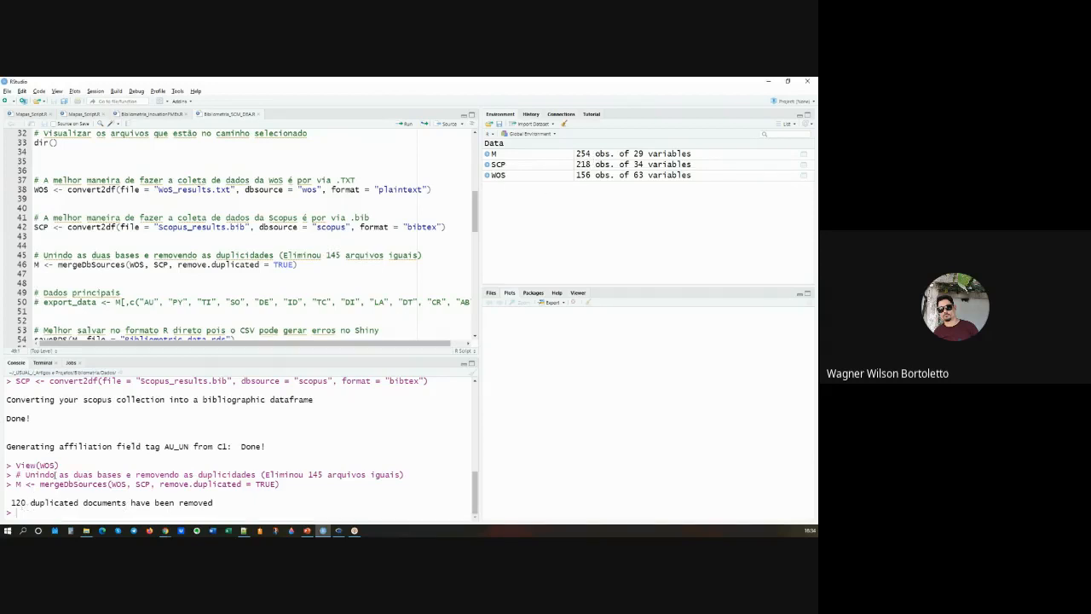
Step: Correct the number of eliminated files in the comment on line 45 to 120
key(BackSpace)
key(BackSpace)
text(02)
key(BackSpace)
key(BackSpace)
text(20)
key(Down)
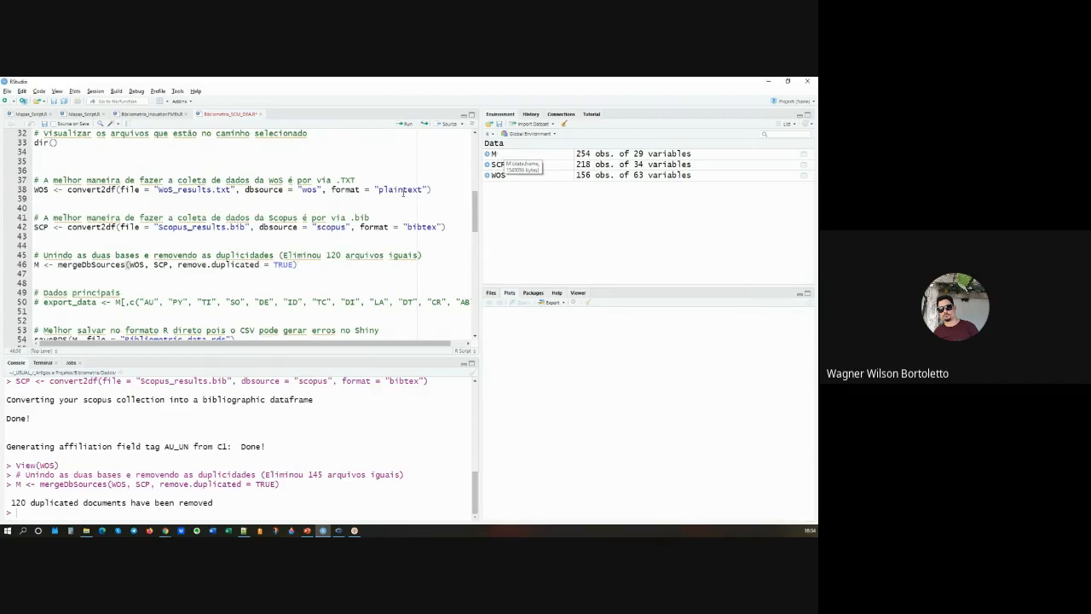
Step: Open the SCP data frame as a data table and close it again
click(38, 264)
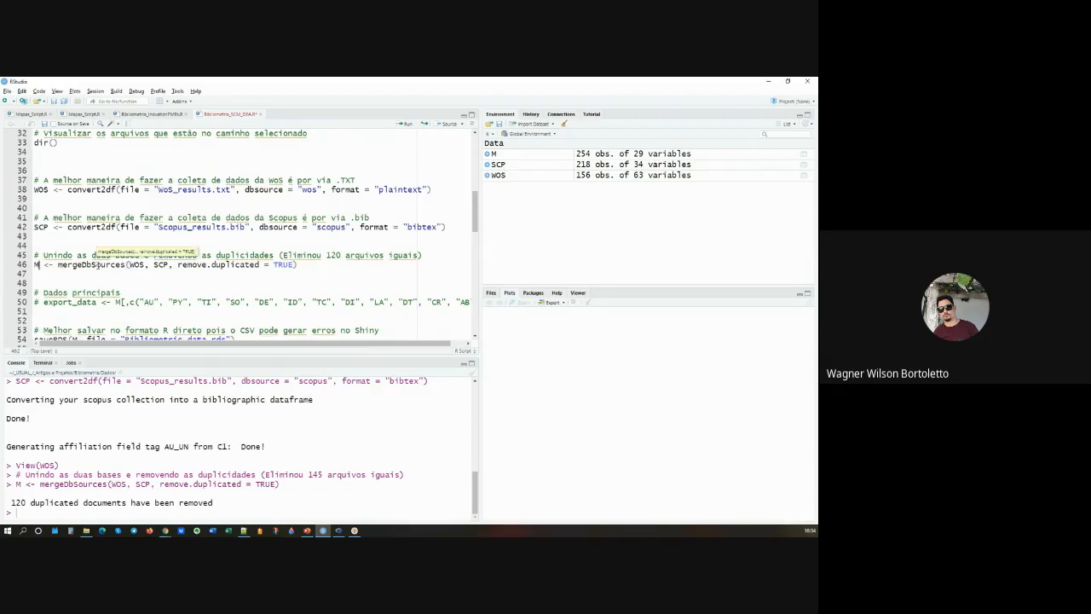
scroll(143, 256, down, 2)
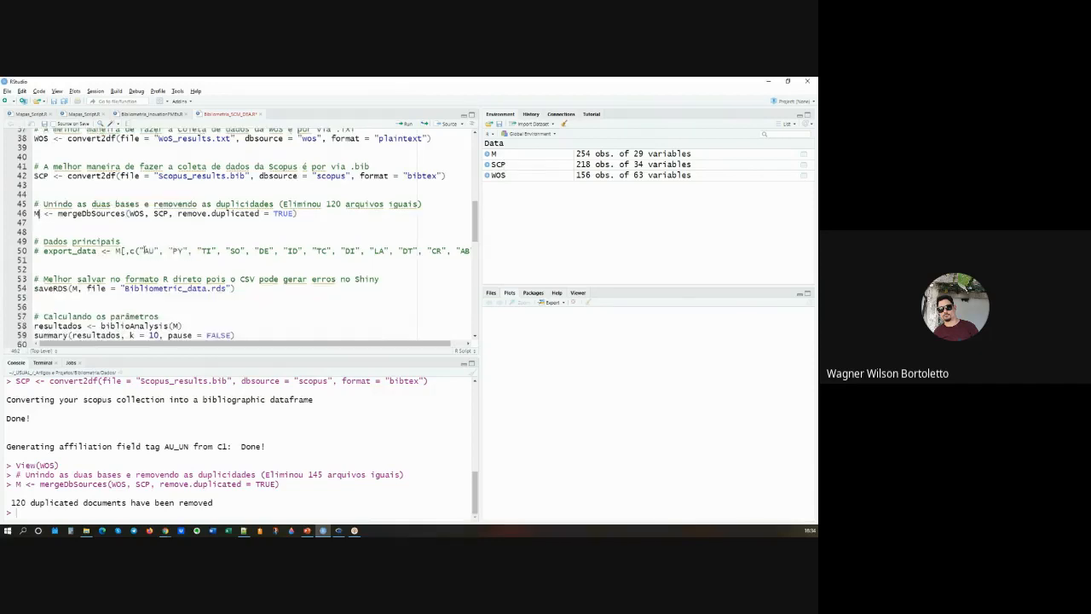
click(504, 166)
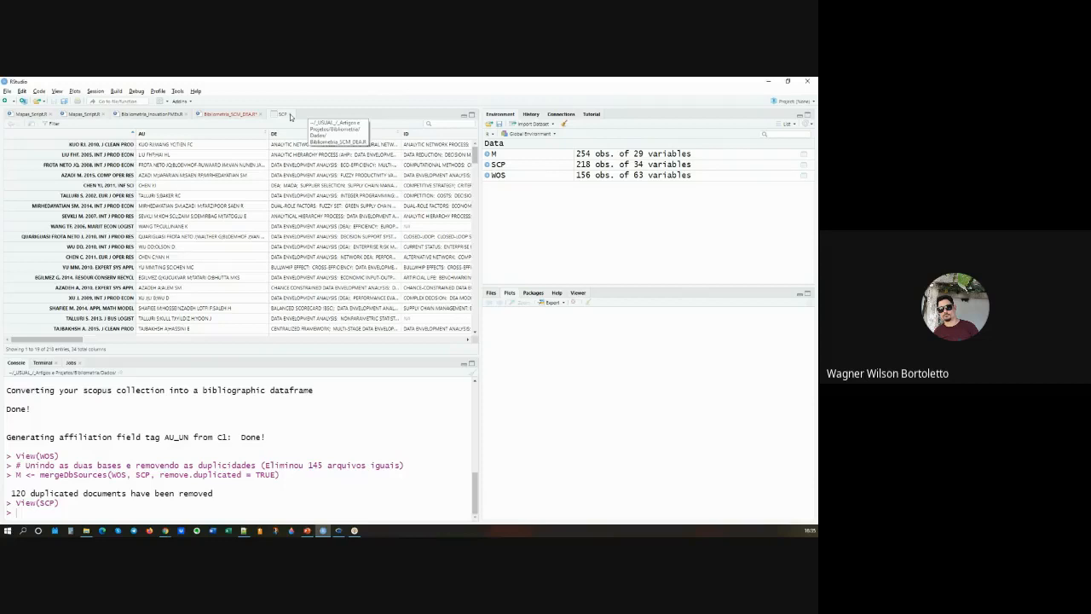
click(290, 114)
Step: Highlight the commented export_data command on line 50 and point out its field codes AU and TC
drag(446, 250, 34, 251)
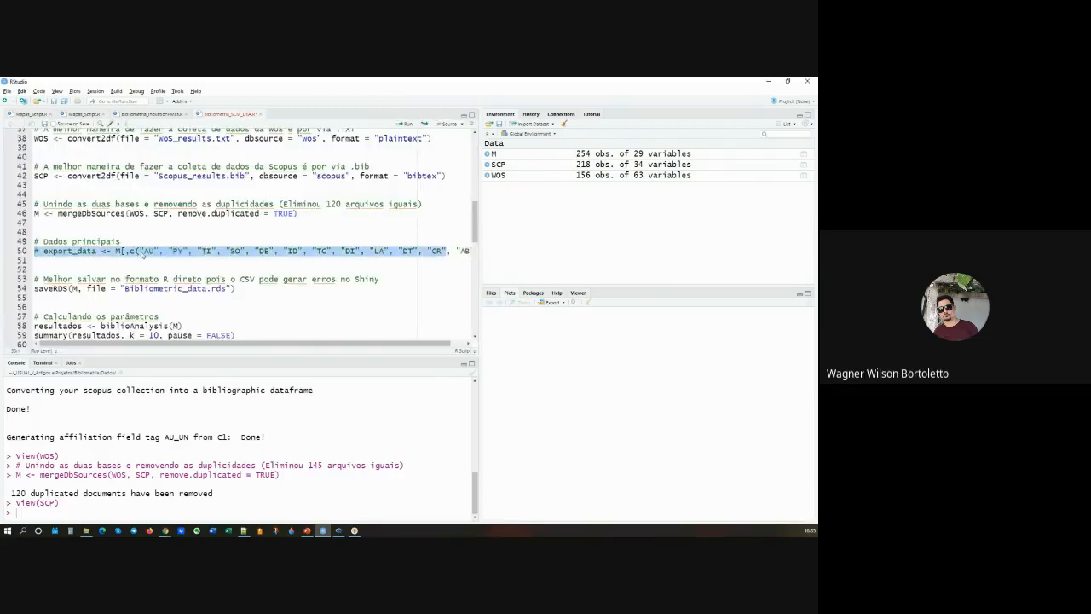
click(143, 253)
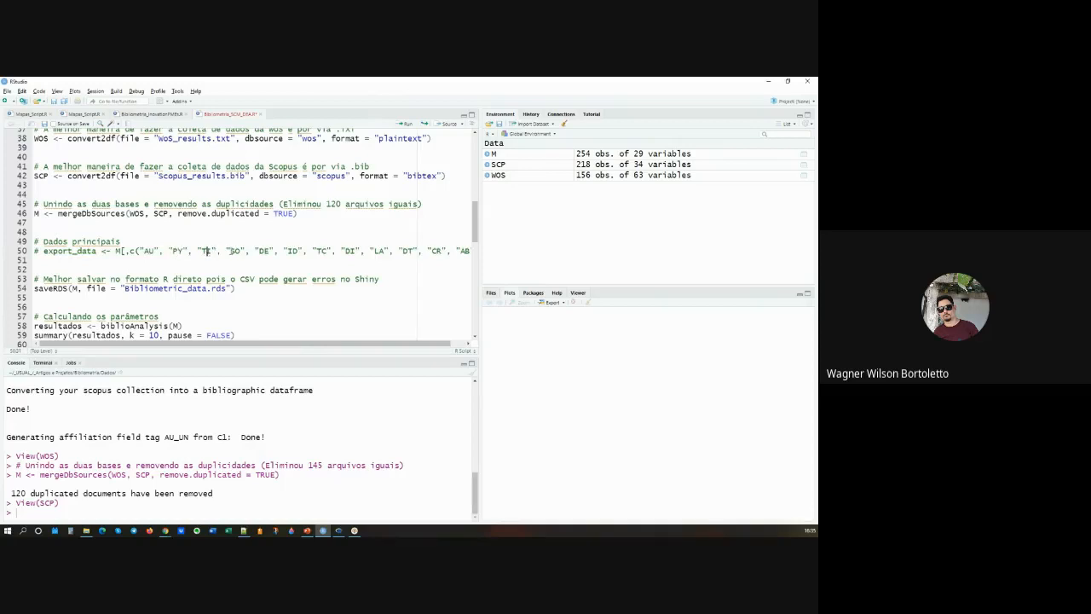
click(321, 250)
Step: Highlight the file name and M argument of saveRDS on line 54, and run it, saving M as Bibliometric_data.rds
drag(226, 288, 125, 290)
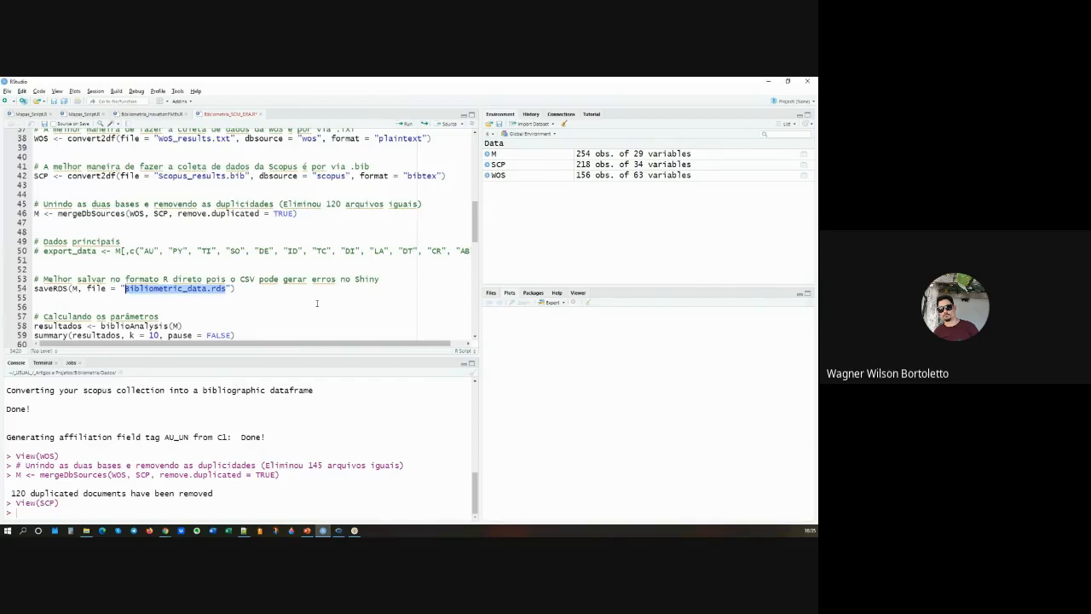
click(253, 292)
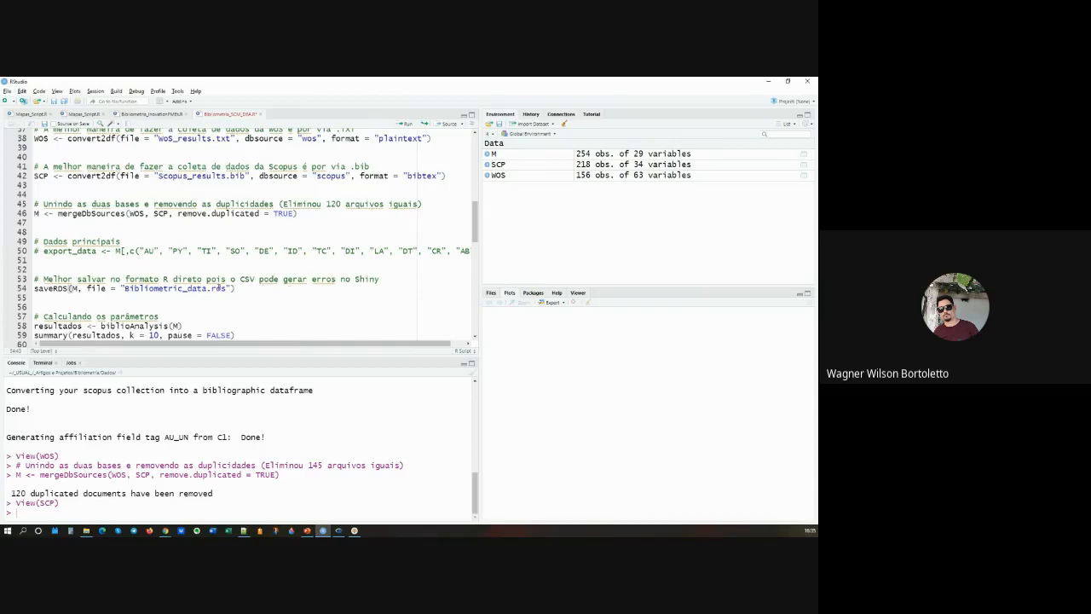
drag(208, 290, 124, 290)
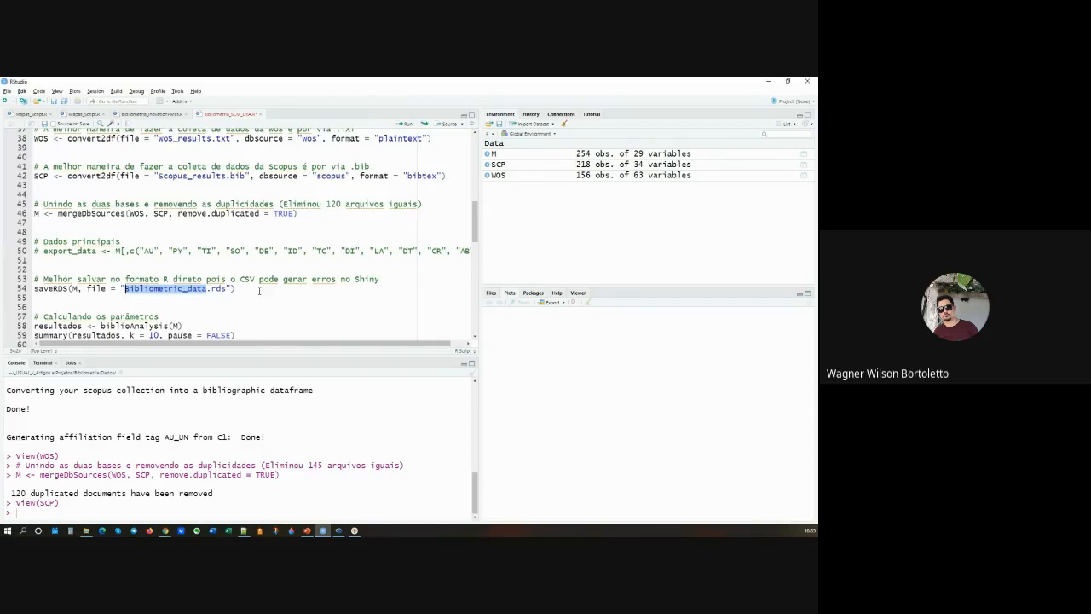
click(218, 289)
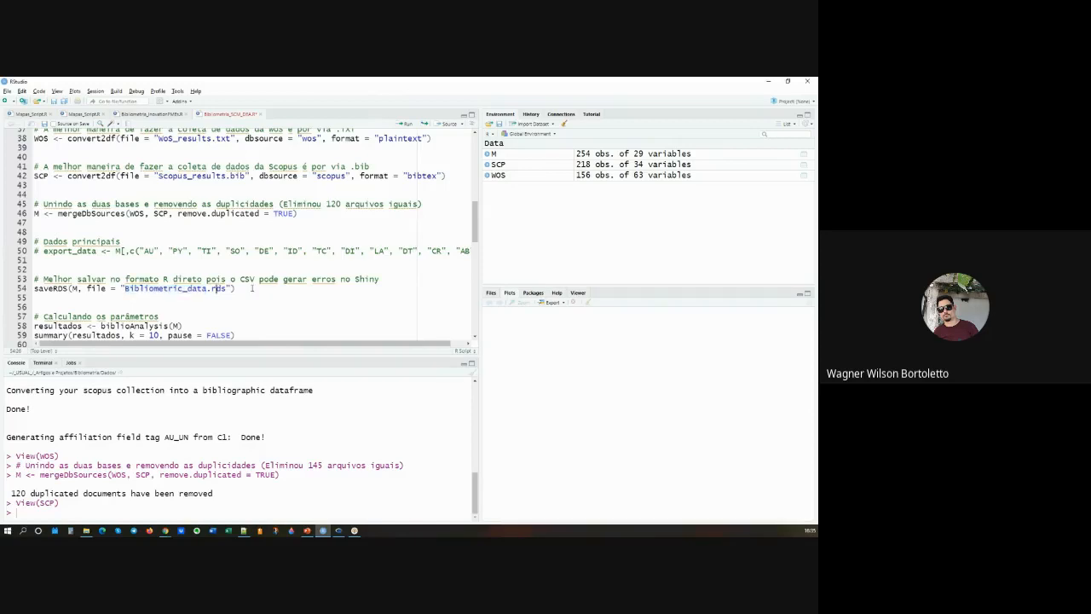
double_click(74, 289)
click(252, 290)
key(ctrl+Return)
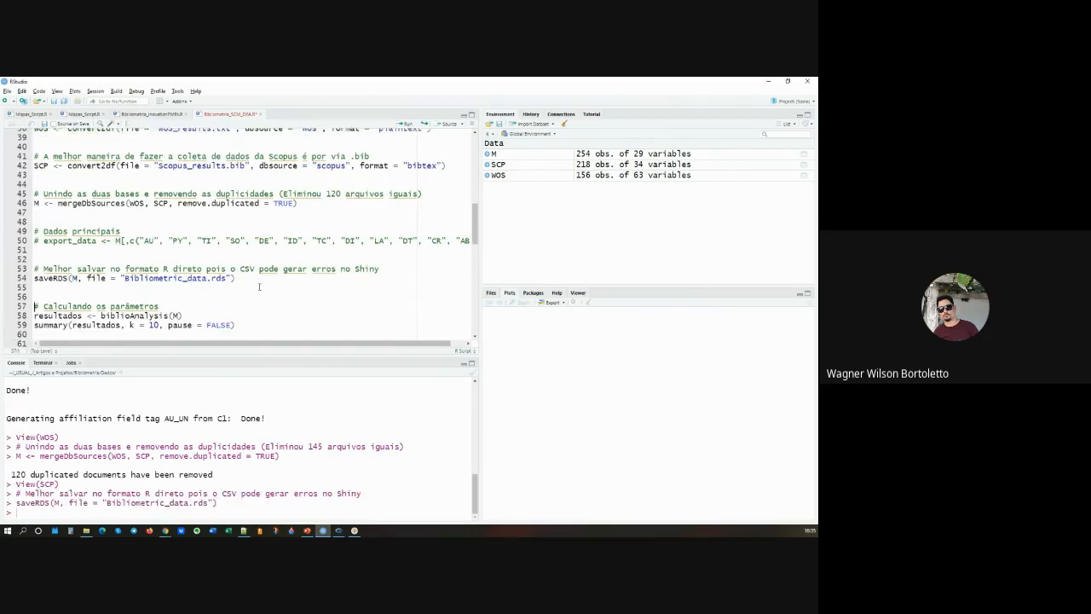
Step: Run biblioAnalysis(M) on line 58 into resultados and summarize it with k = 10 and pause = FALSE
scroll(258, 286, down, 1)
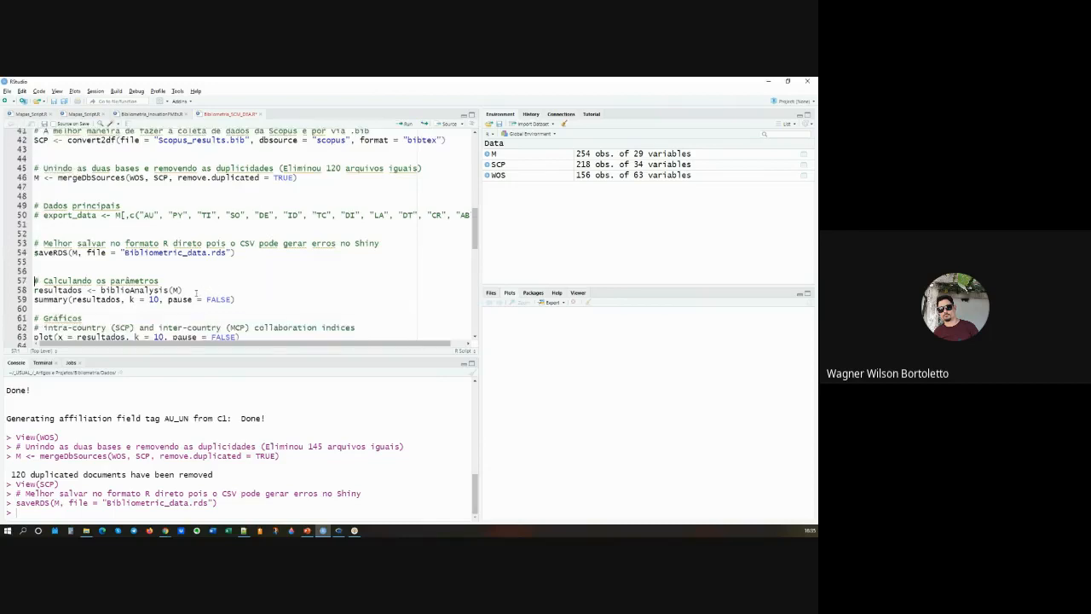
drag(183, 291, 34, 291)
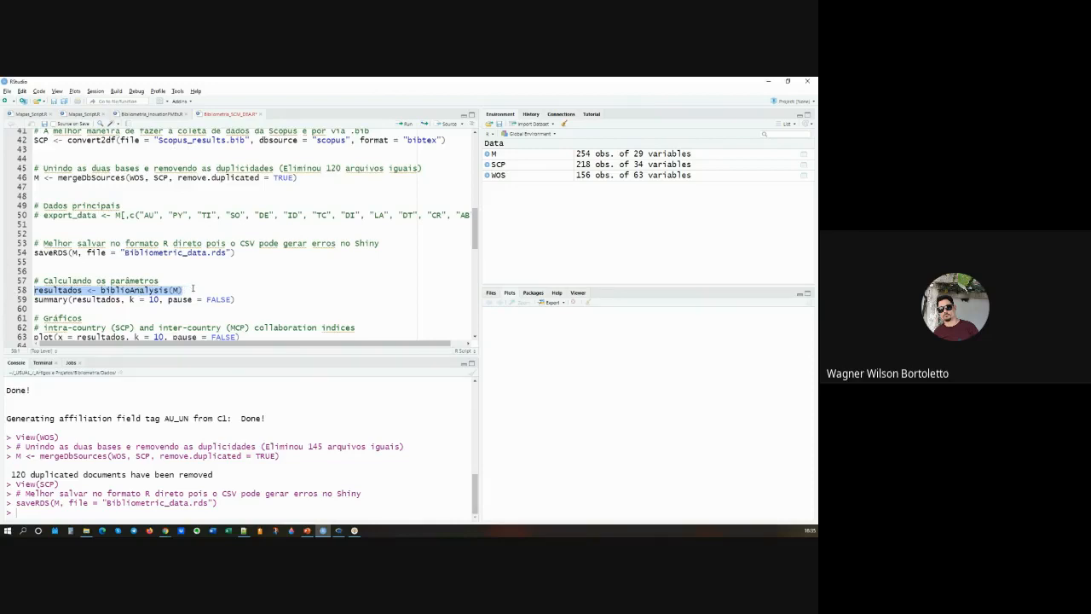
click(192, 290)
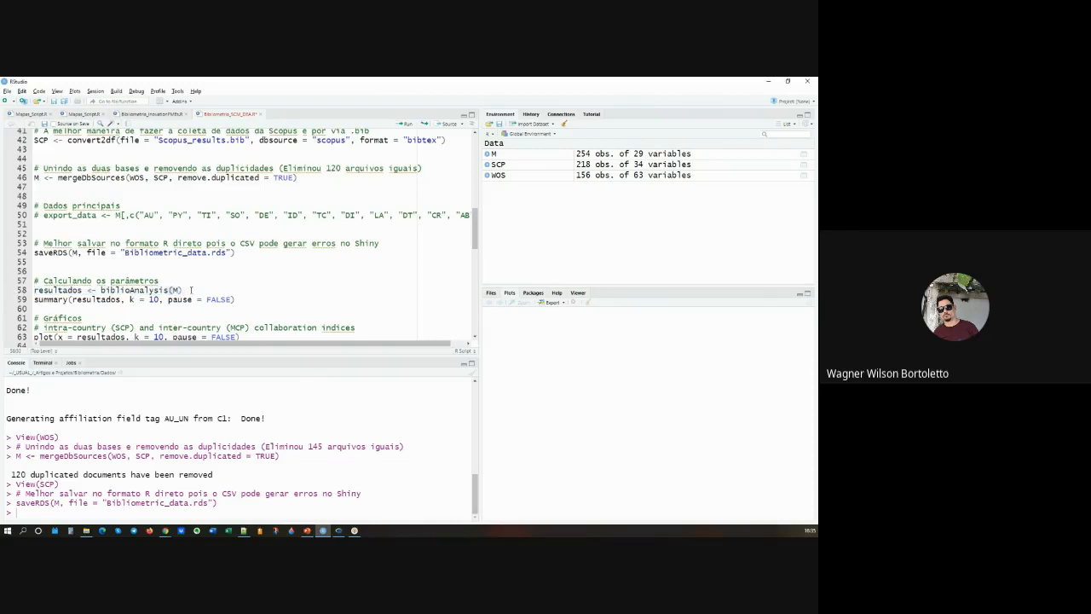
key(ctrl+Return)
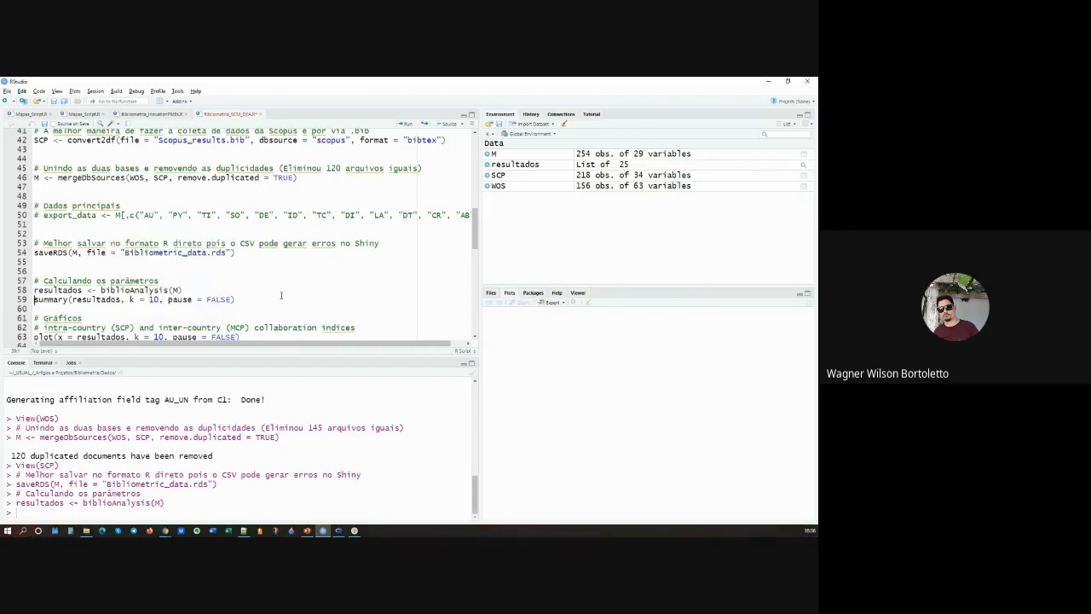
key(ctrl+Return)
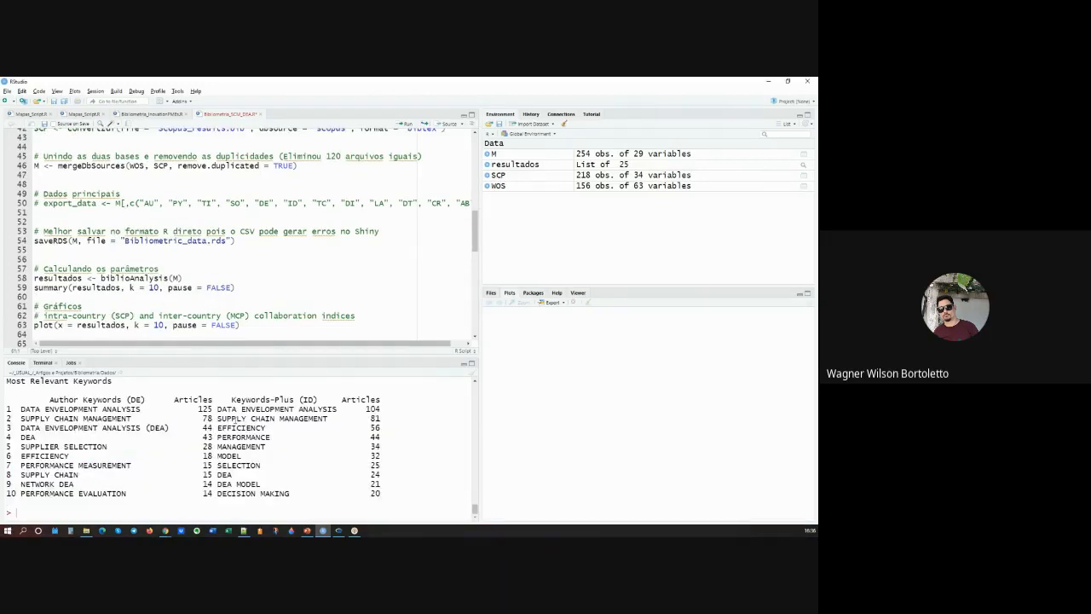
Step: Maximize the console and examine the summary's main information: timespan, sources, documents, average publication years, average citations and references
click(472, 363)
scroll(239, 224, up, 15)
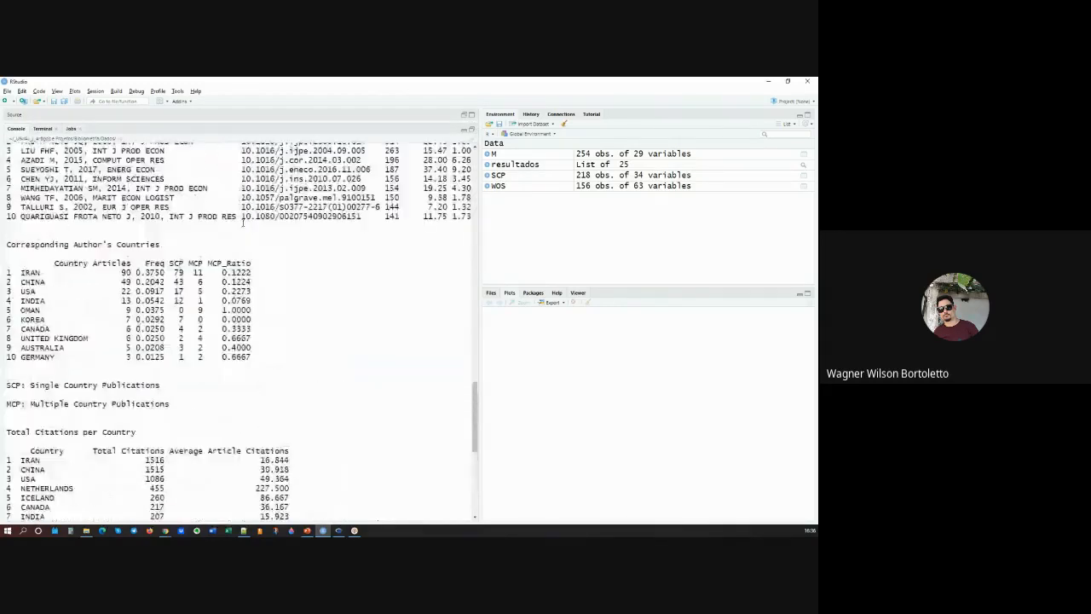
scroll(236, 223, up, 20)
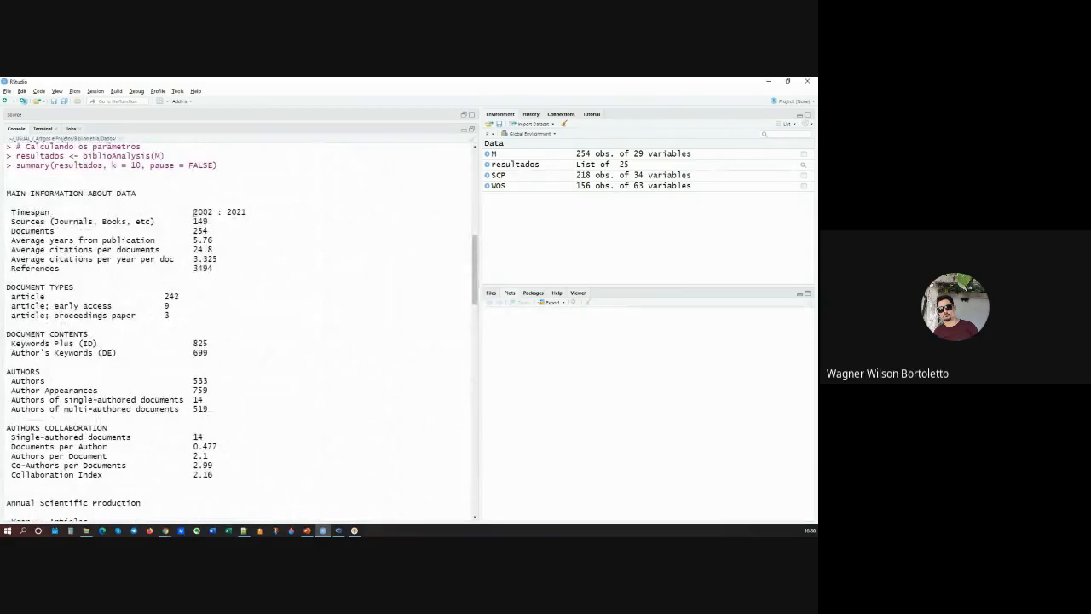
mouse_move(194, 211)
mouse_down()
mouse_move(219, 213)
mouse_move(191, 224)
mouse_up()
click(199, 221)
mouse_move(213, 230)
mouse_down()
mouse_move(184, 230)
mouse_move(194, 230)
mouse_up()
drag(212, 240, 193, 242)
drag(212, 249, 192, 248)
drag(219, 258, 193, 258)
drag(216, 270, 195, 269)
drag(208, 231, 193, 231)
Step: Highlight the Keywords Plus (ID) and Author's Keywords (DE) entries under Document Contents in the summary
scroll(195, 293, down, 1)
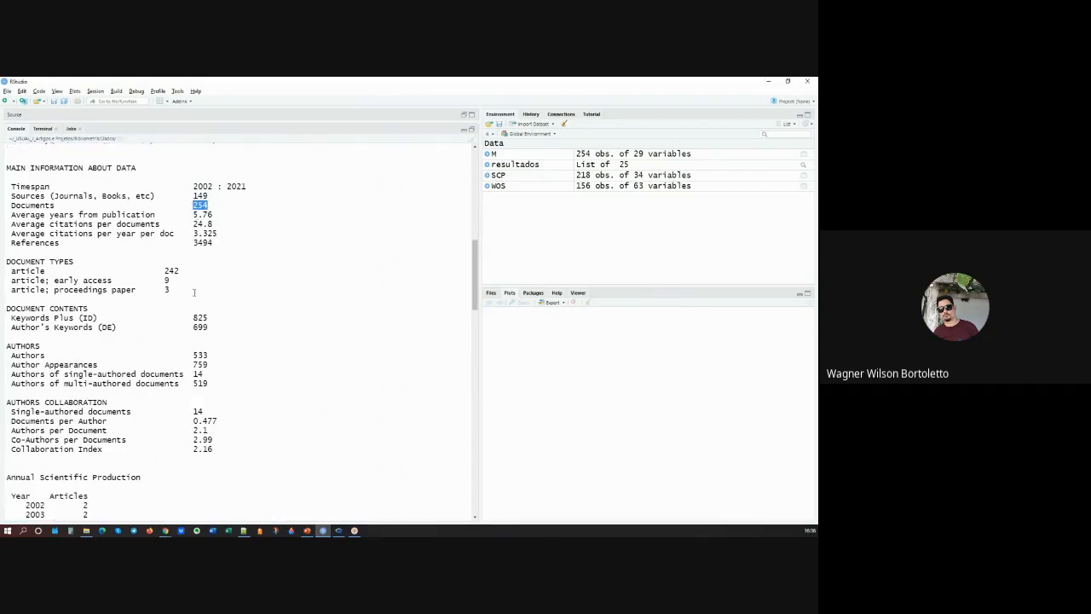
scroll(194, 293, down, 1)
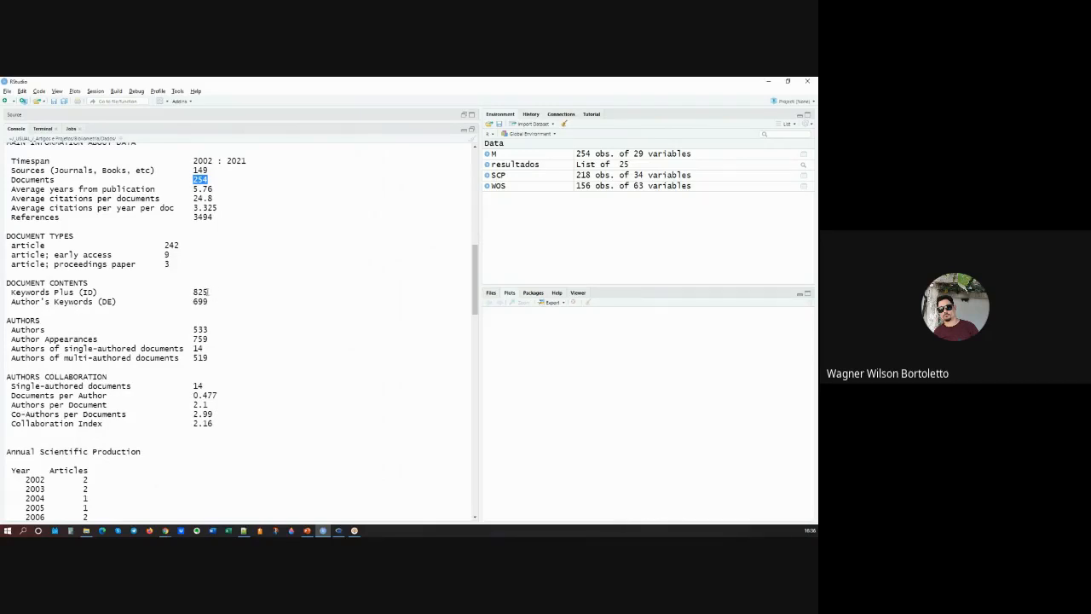
double_click(203, 291)
double_click(206, 301)
click(222, 291)
drag(11, 303, 214, 304)
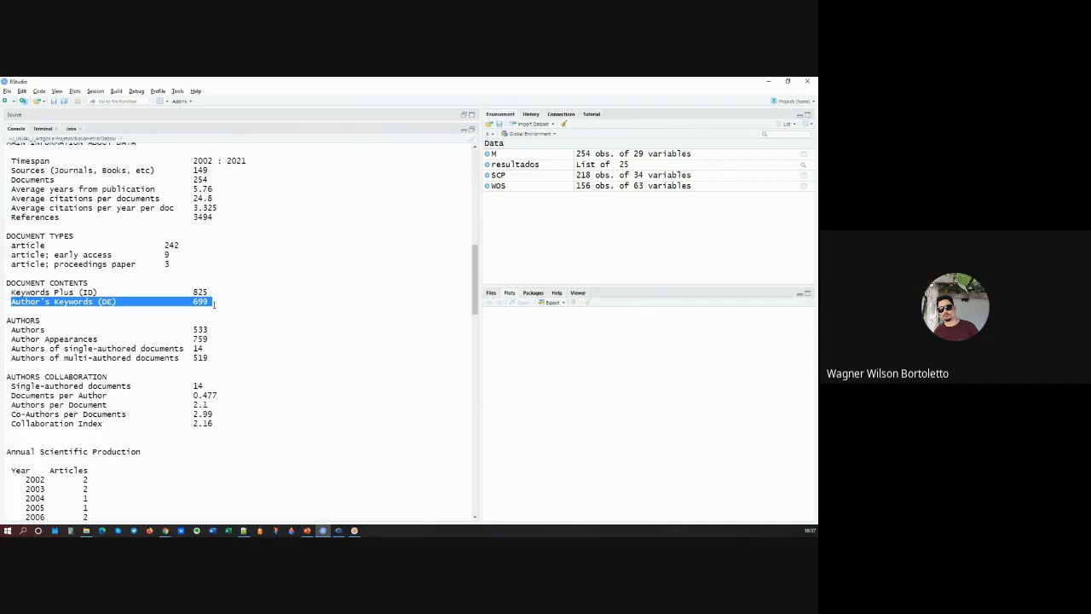
drag(207, 291, 8, 141)
click(7, 298)
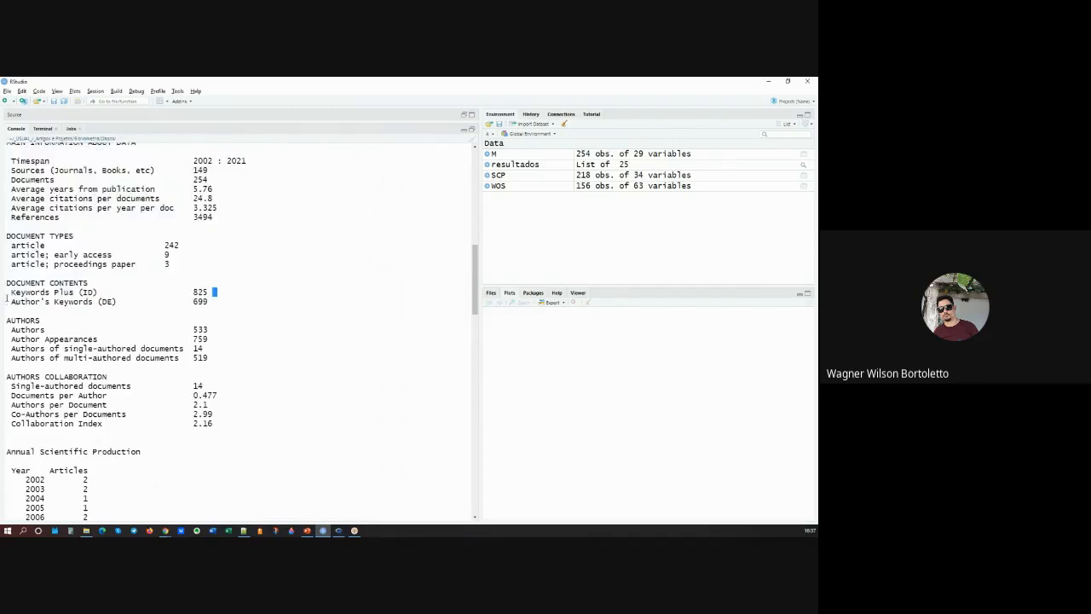
drag(7, 298, 50, 295)
drag(212, 296, 156, 296)
drag(193, 302, 213, 302)
Step: Highlight the Authors count, and the 2002 and 2017 rows of the Annual Scientific Production table
double_click(205, 330)
scroll(192, 339, down, 3)
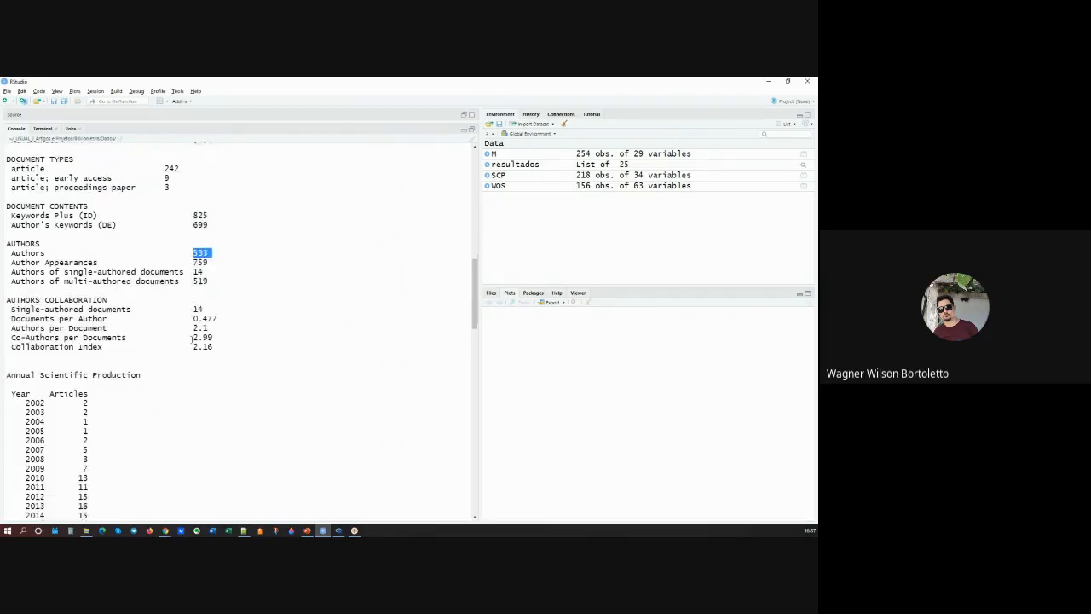
scroll(193, 338, down, 1)
scroll(190, 338, down, 6)
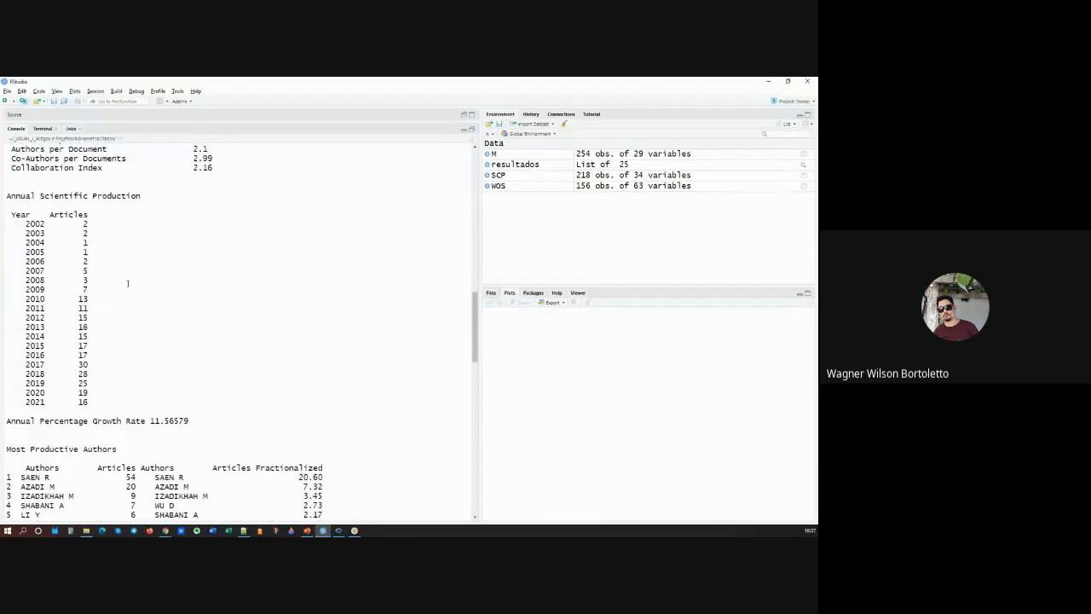
drag(89, 224, 22, 223)
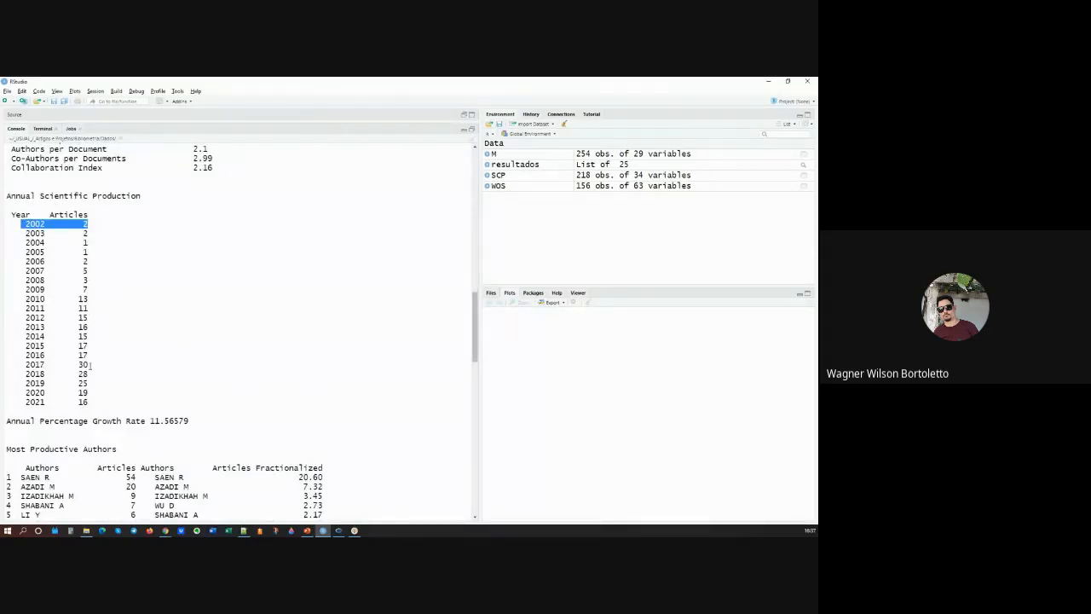
drag(90, 364, 24, 364)
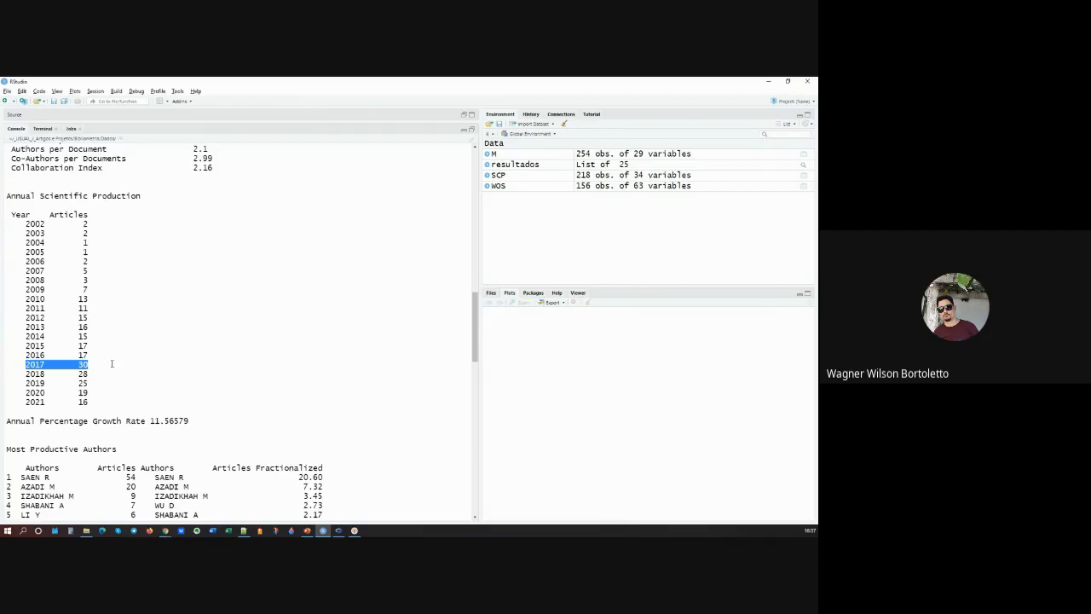
Step: Highlight the first two authors and their article counts in the Most Productive Authors table of the summary
scroll(111, 363, down, 2)
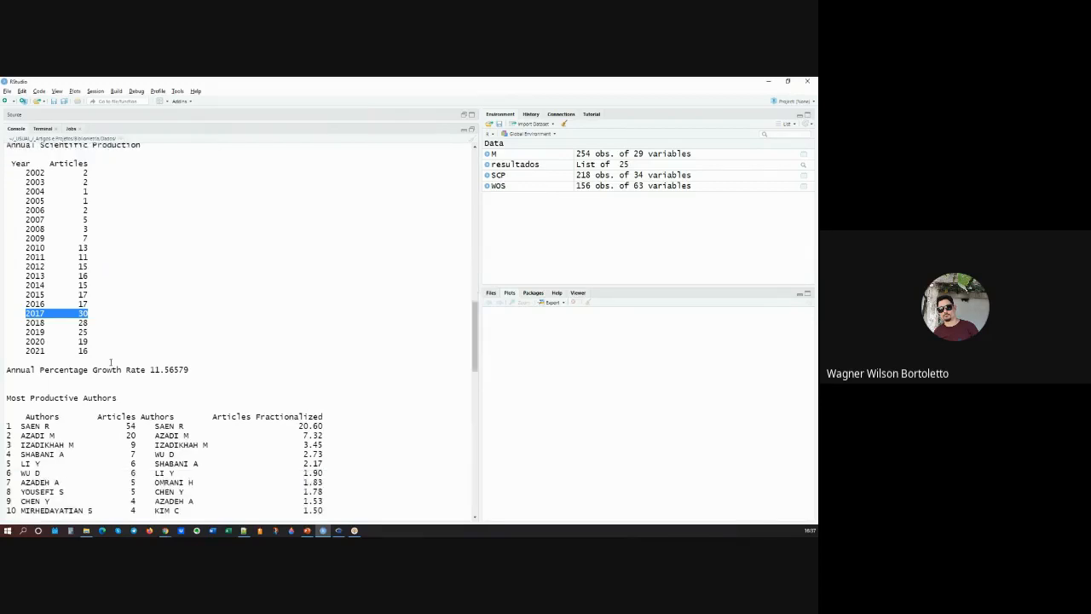
scroll(111, 362, down, 3)
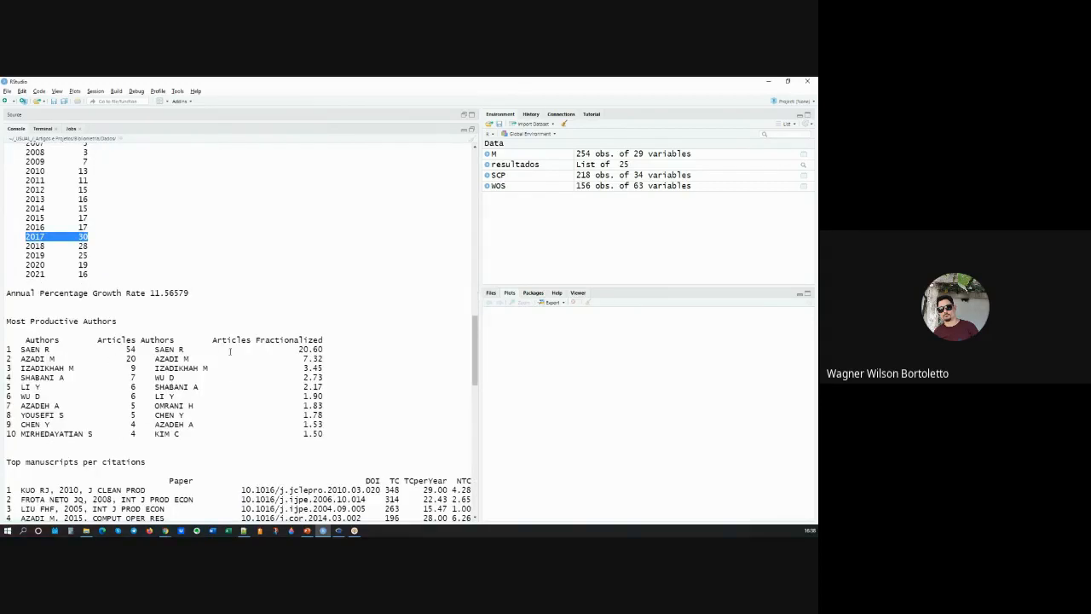
scroll(62, 336, down, 1)
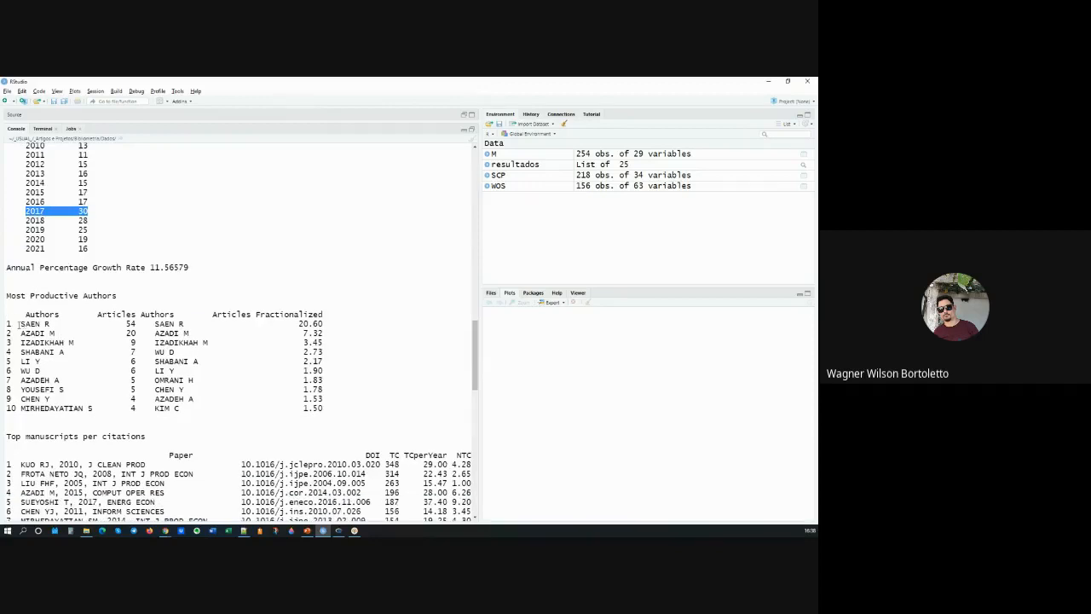
drag(21, 324, 136, 325)
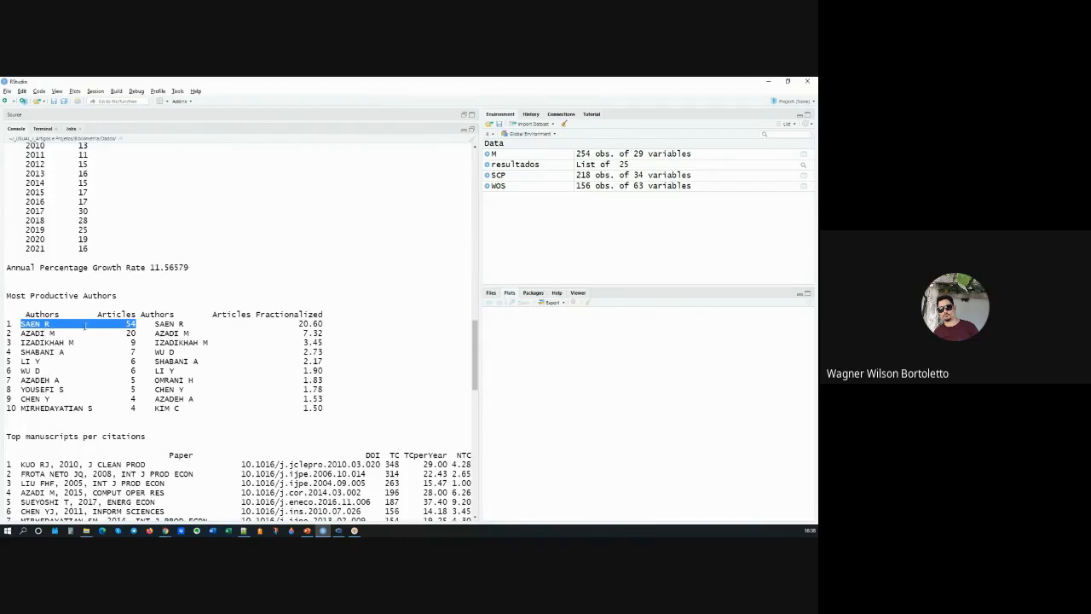
double_click(32, 324)
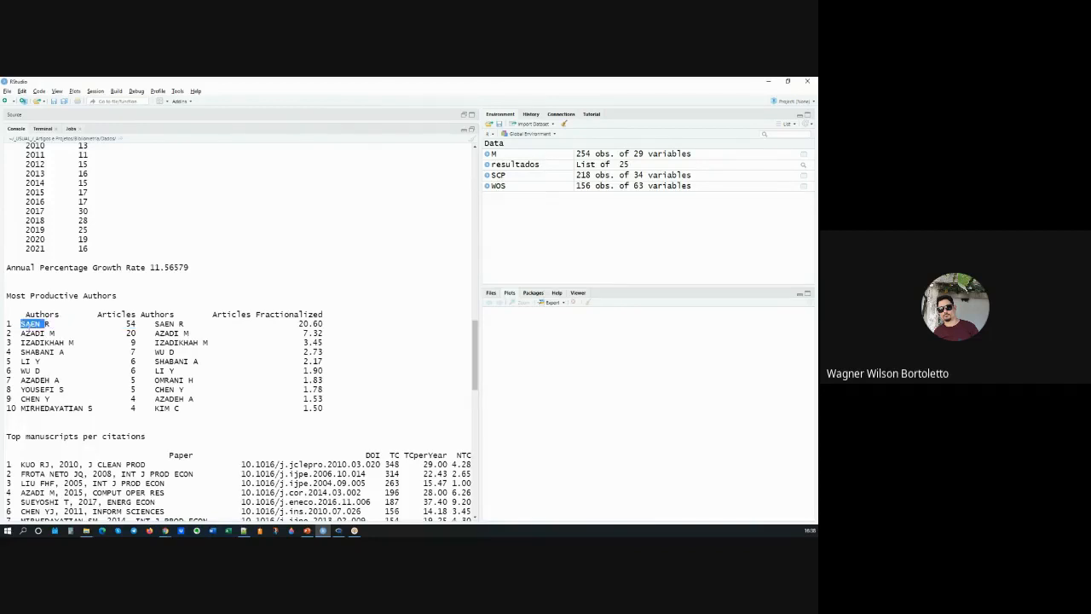
drag(126, 324, 155, 323)
click(23, 334)
drag(126, 333, 155, 333)
Step: Highlight the first paper and its total citations (TC) in the Top manuscripts per citations table
scroll(158, 353, down, 1)
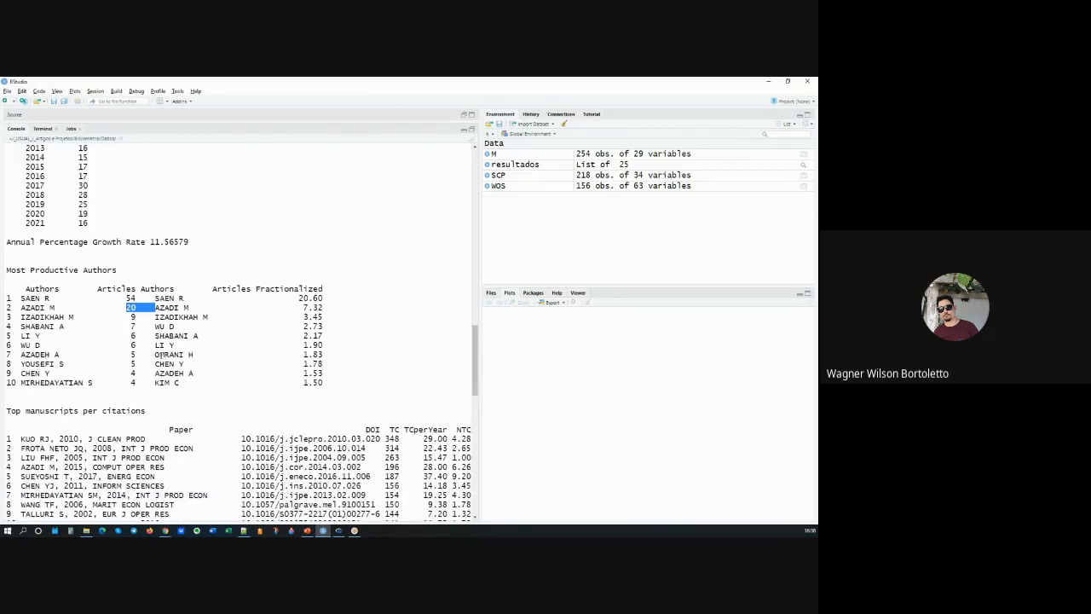
scroll(158, 354, down, 3)
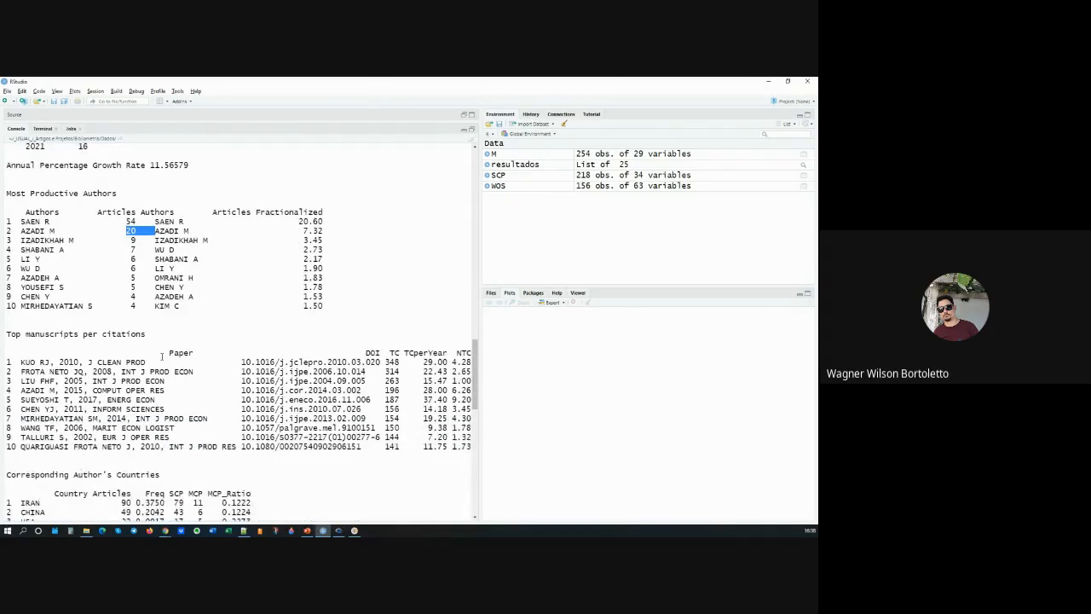
scroll(161, 356, down, 1)
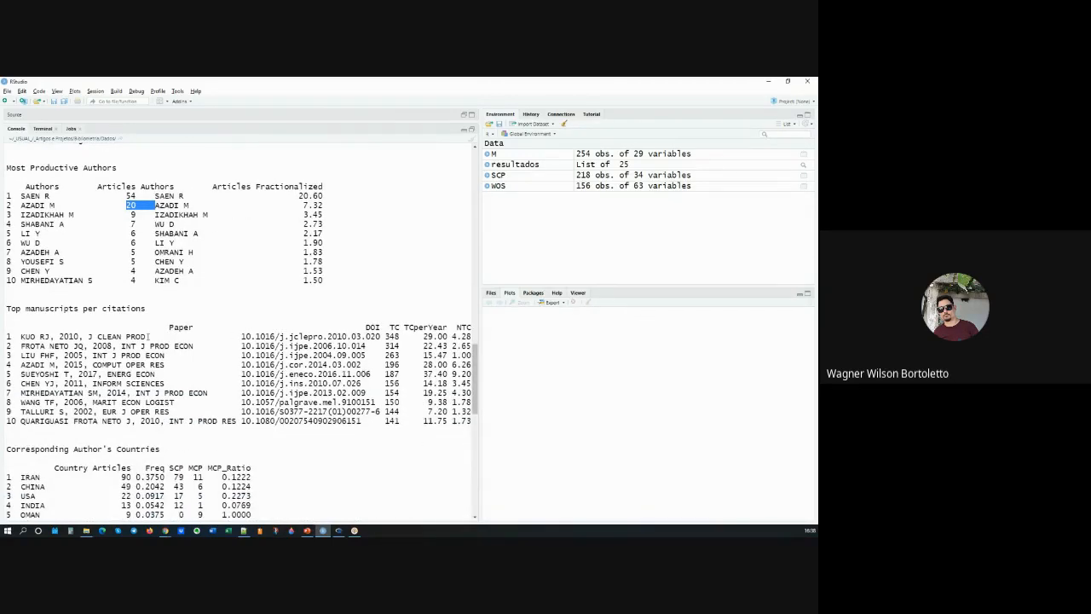
drag(15, 336, 400, 337)
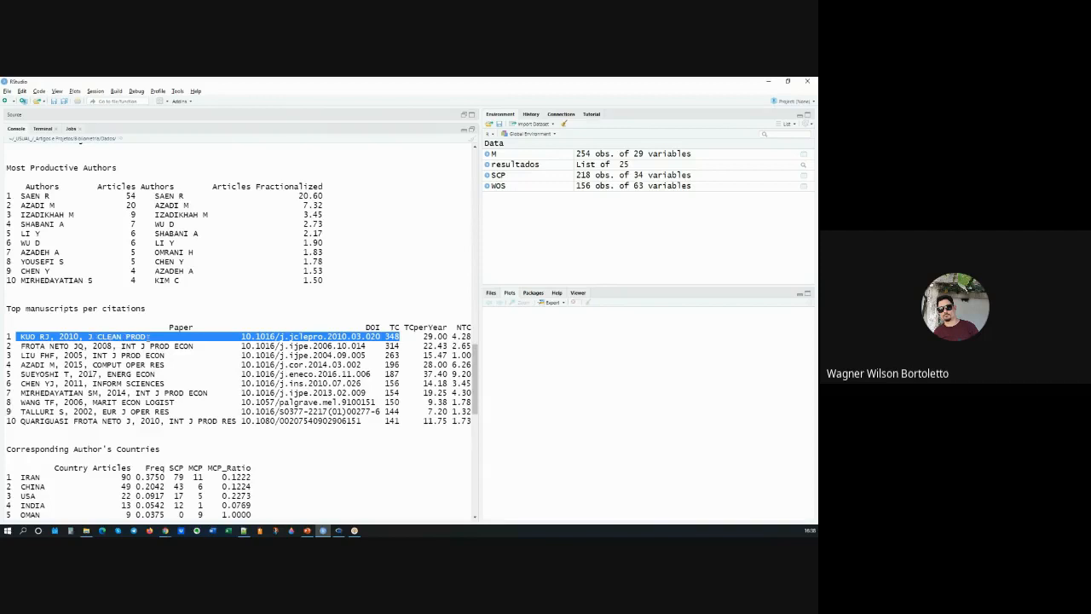
double_click(397, 338)
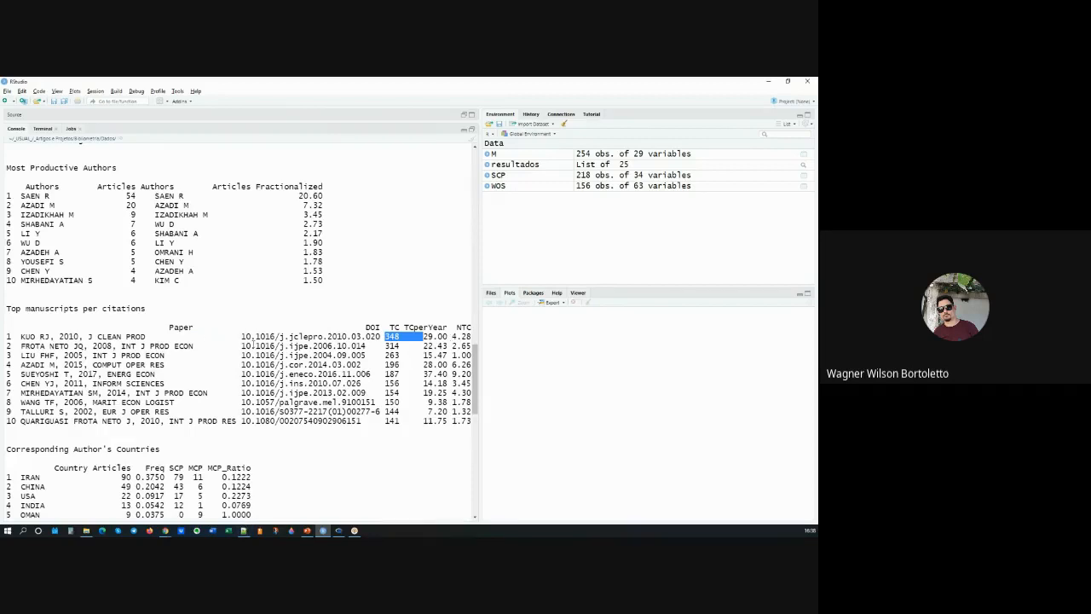
Step: Look over the summary's remaining tables on countries, most relevant sources and most relevant keywords
scroll(245, 342, down, 15)
scroll(213, 356, down, 2)
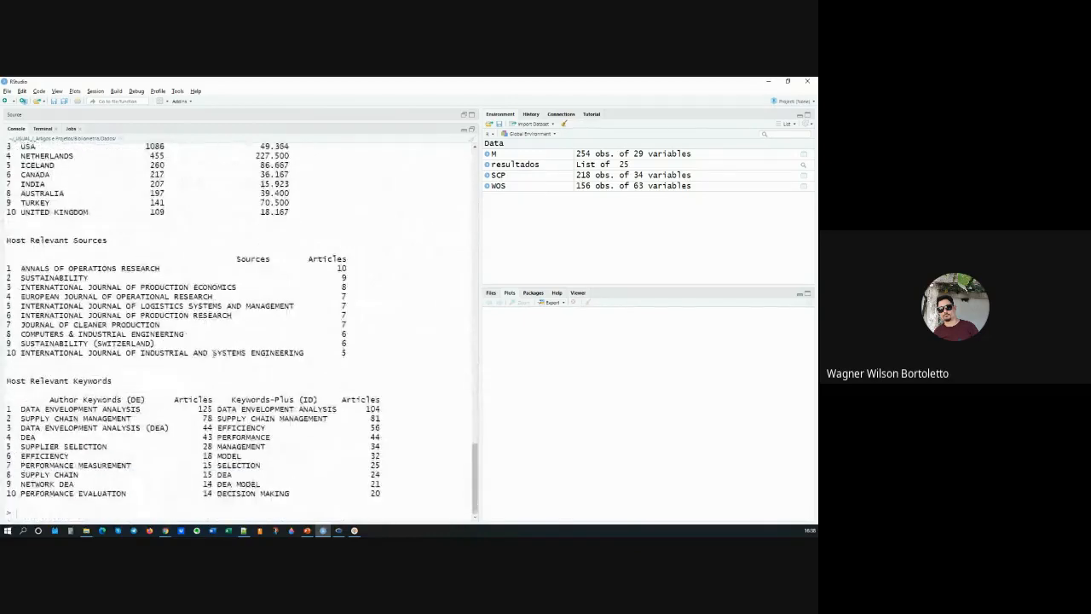
scroll(220, 421, up, 20)
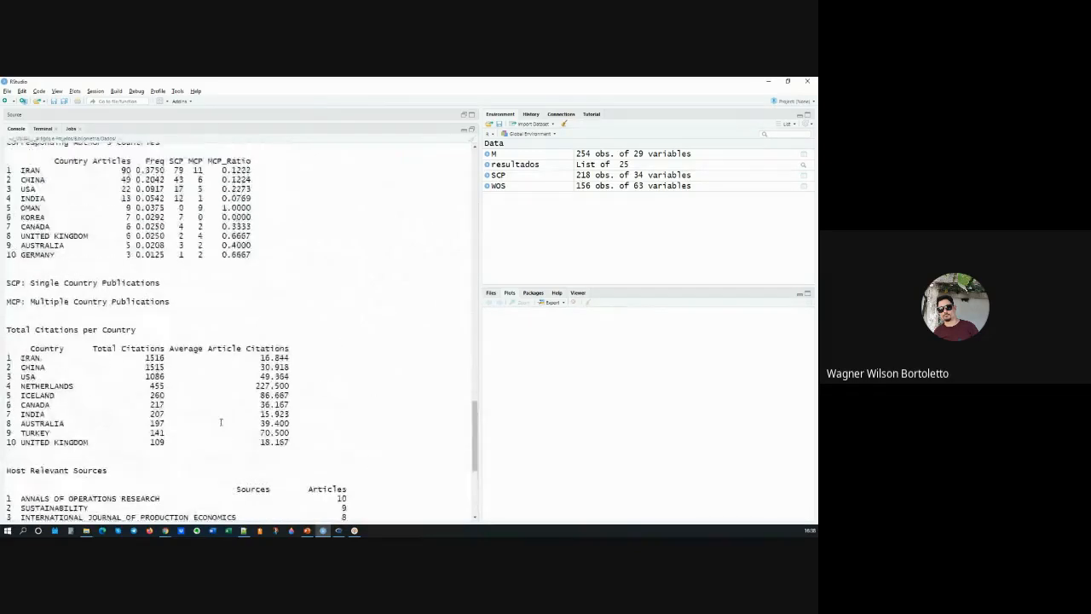
scroll(220, 421, up, 8)
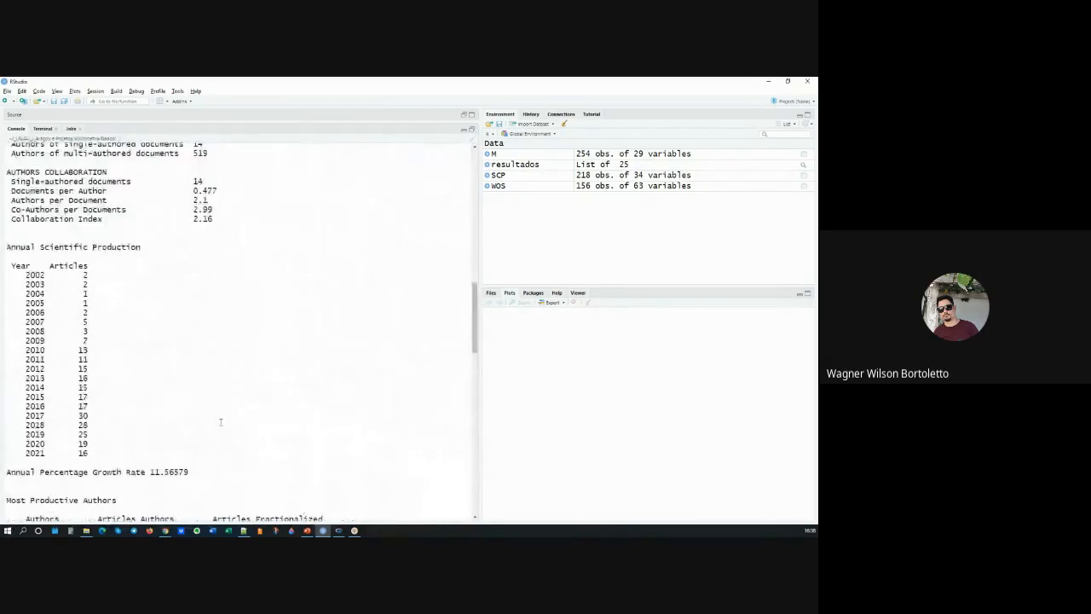
Step: Plot resultados from line 63 of the script with k = 10 and pause = FALSE, and enlarge the plot area
click(472, 130)
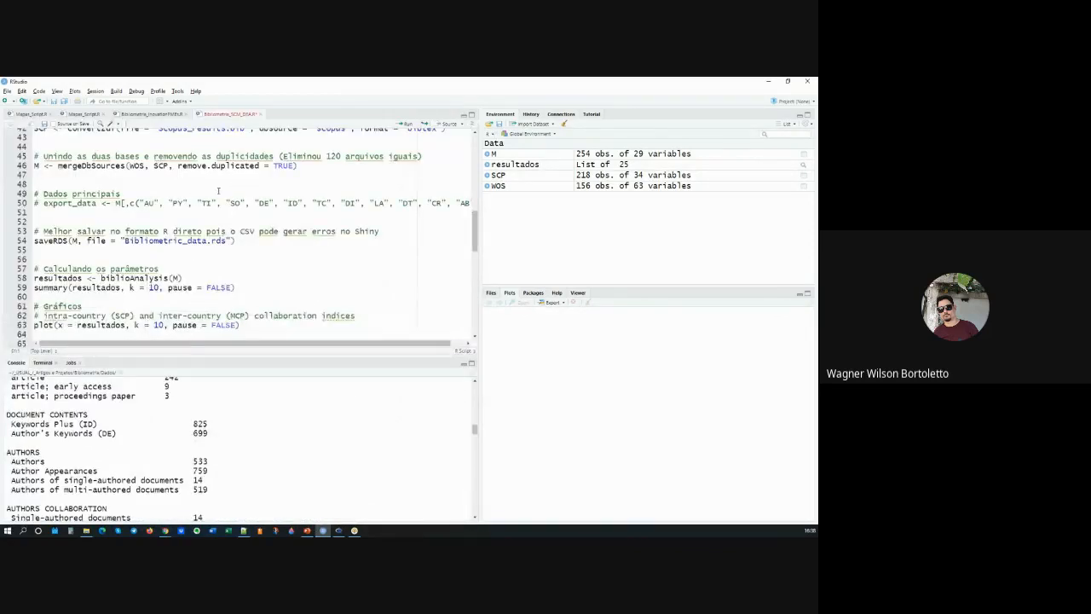
scroll(140, 247, down, 2)
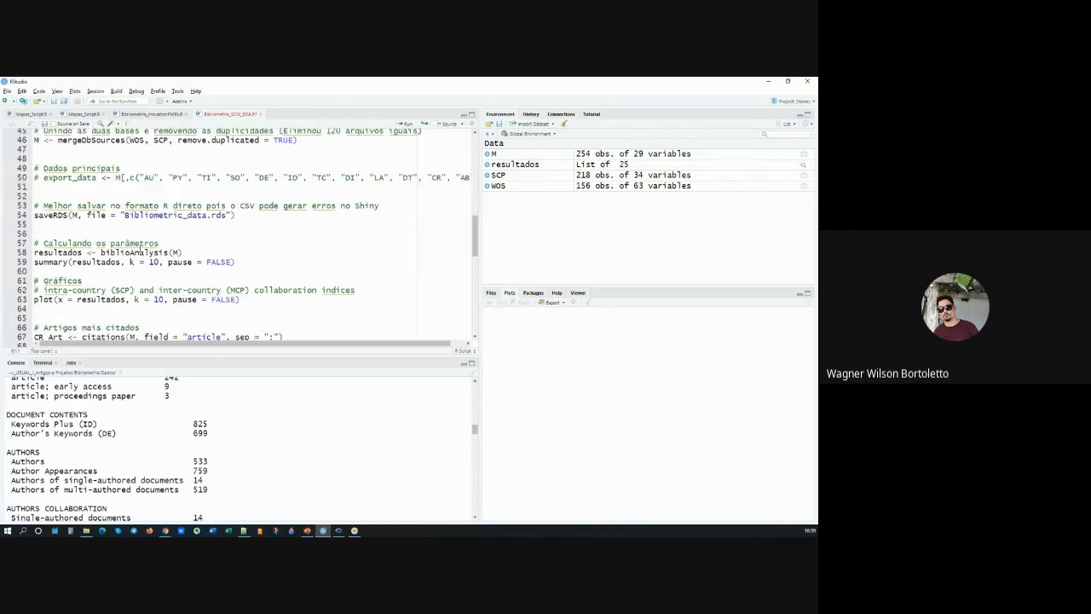
click(246, 273)
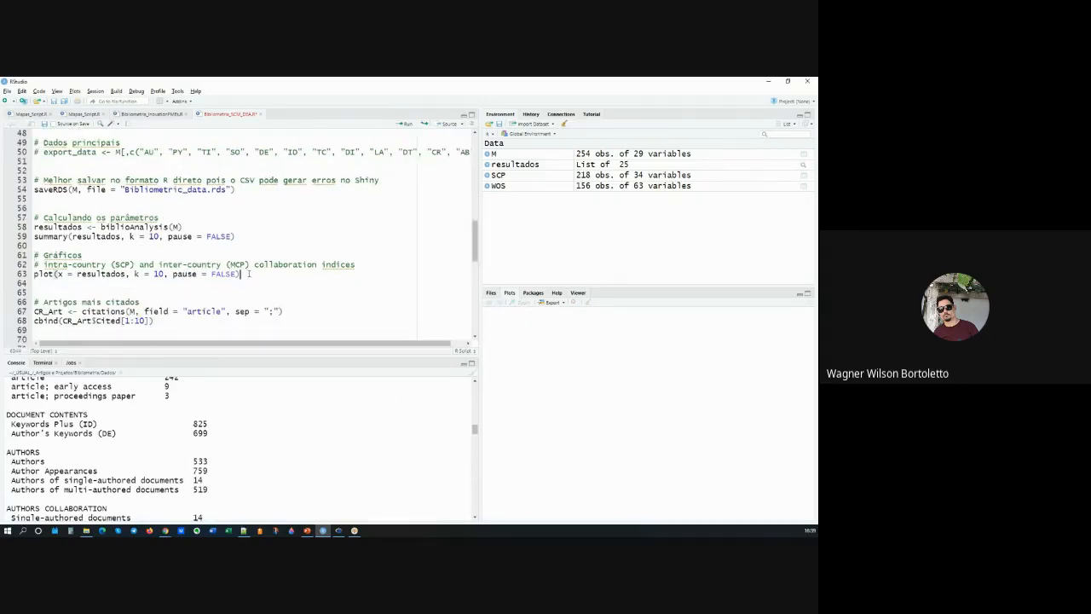
key(ctrl+Return)
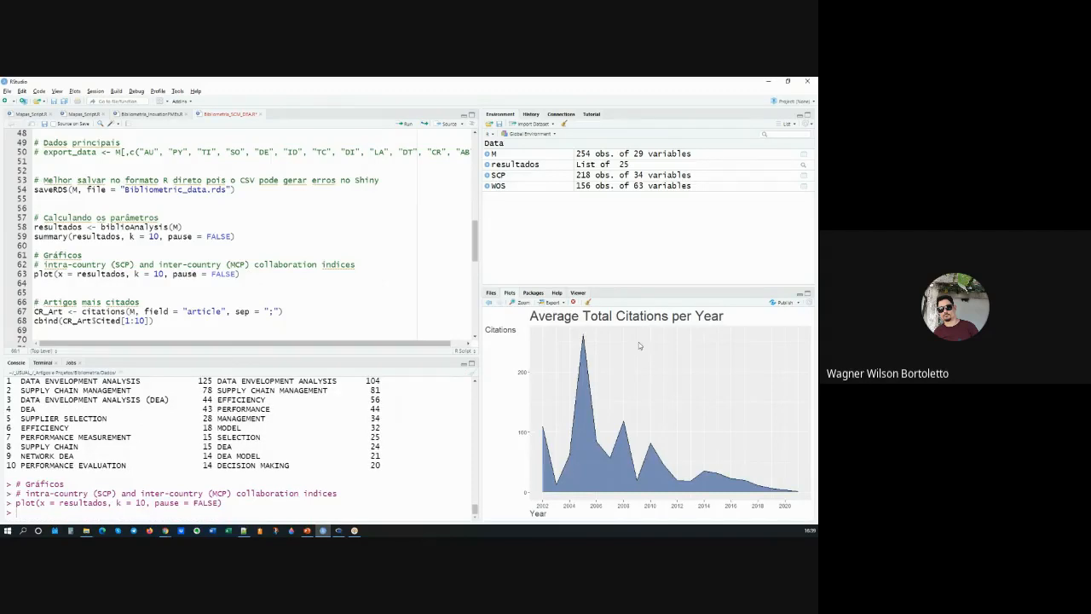
drag(653, 286, 653, 254)
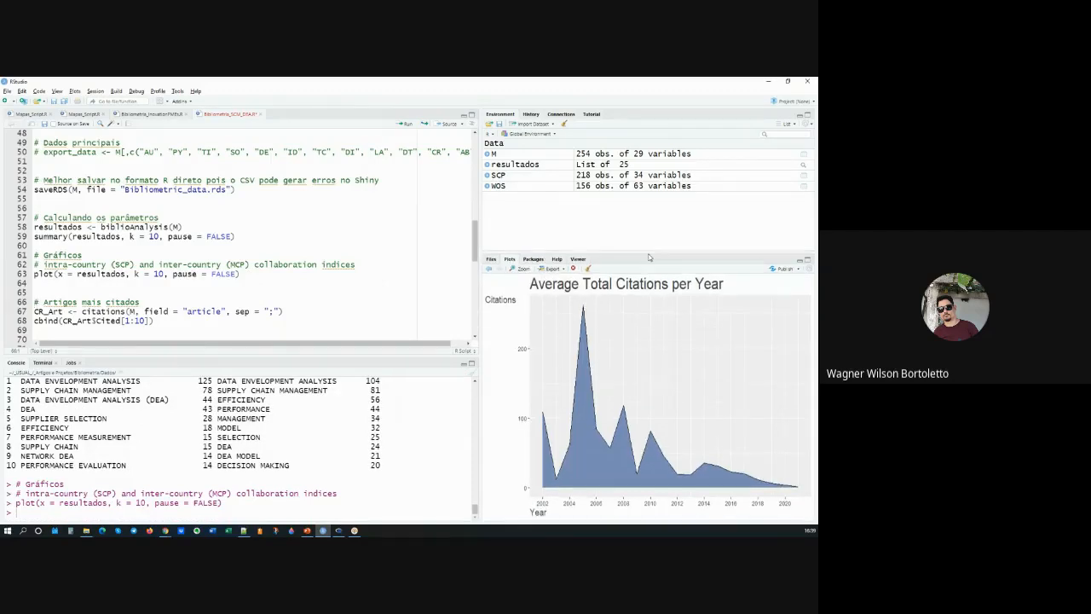
drag(479, 298, 396, 297)
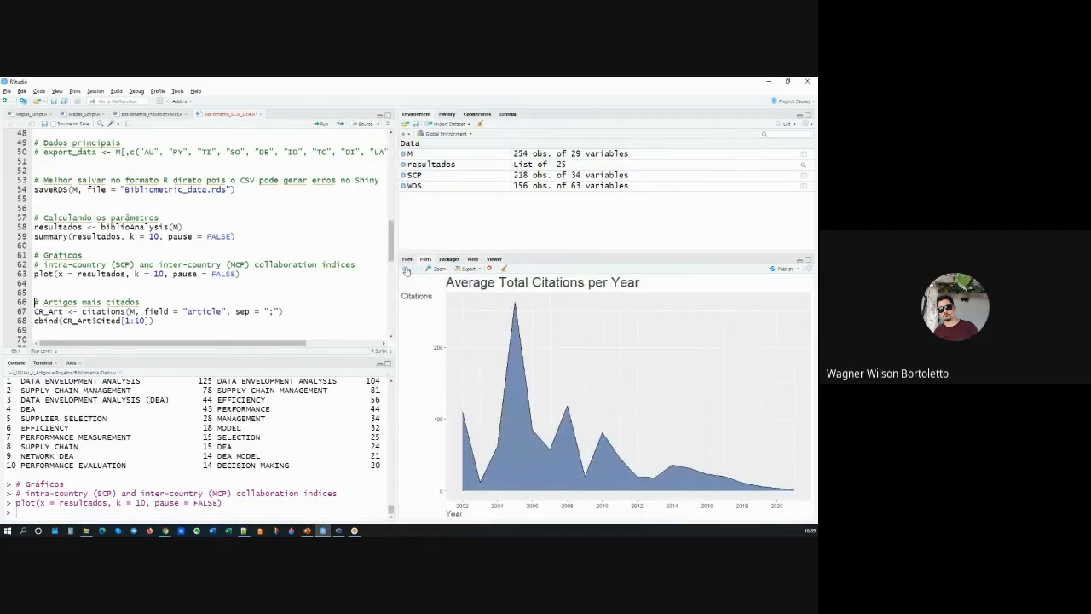
Step: Compare the Annual Scientific Production, Average Article Citations per Year and Average Total Citations per Year plots
click(405, 268)
click(407, 270)
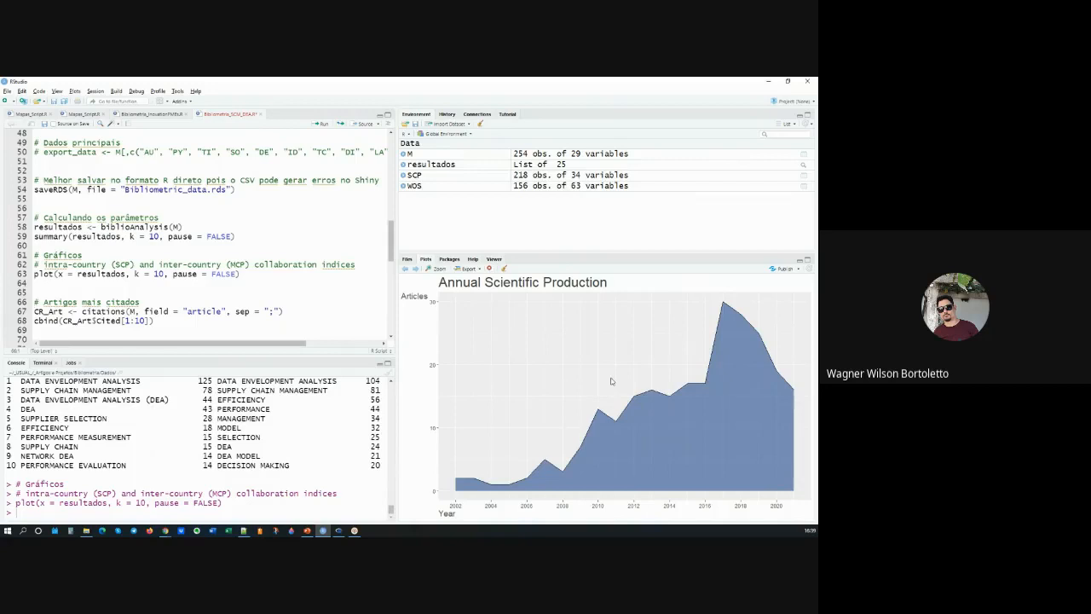
click(416, 269)
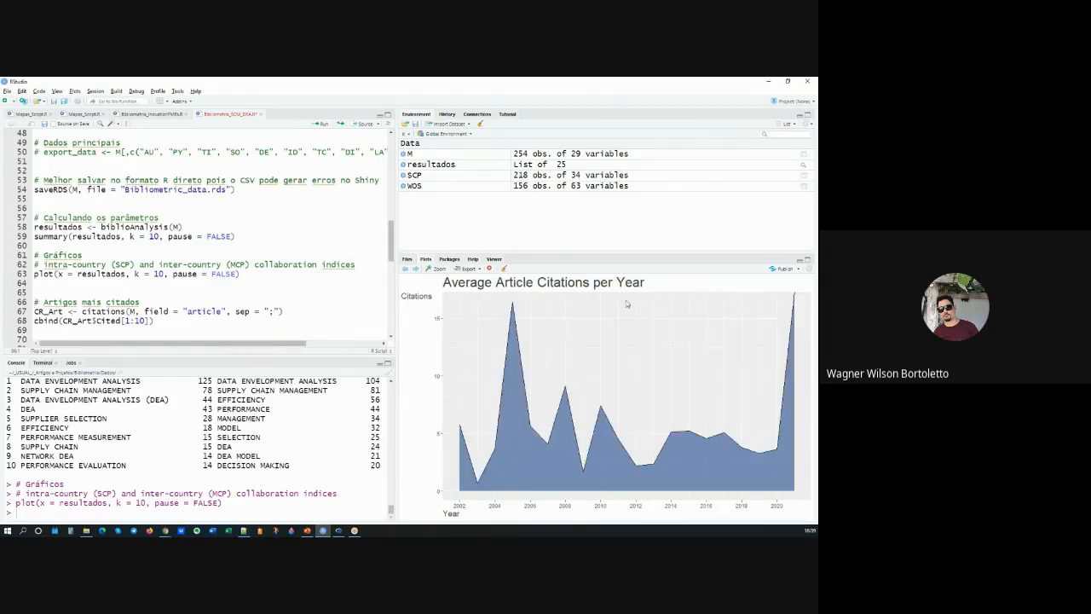
click(416, 270)
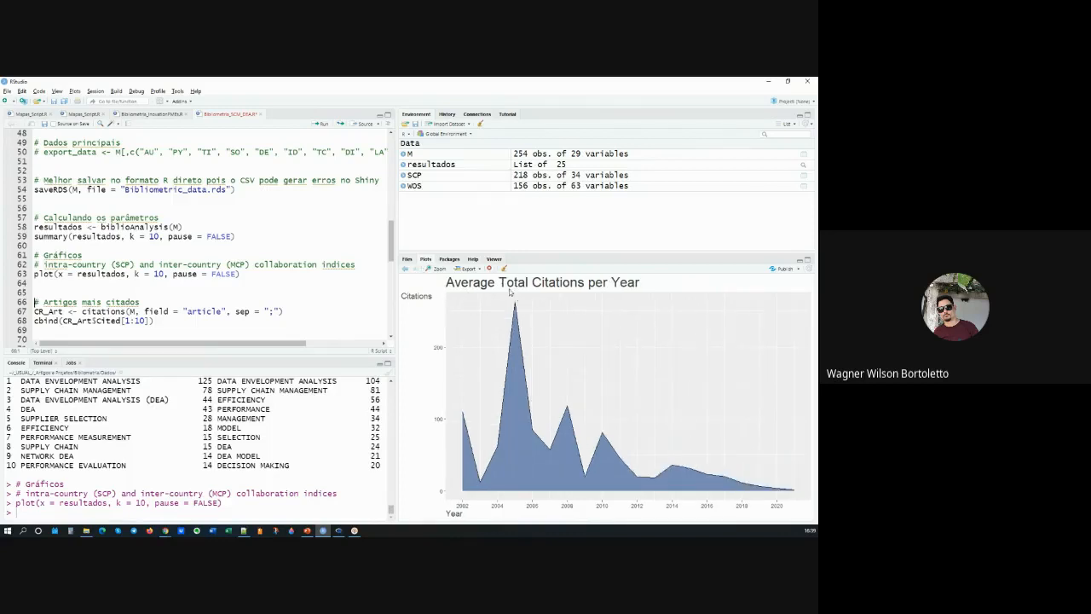
click(406, 269)
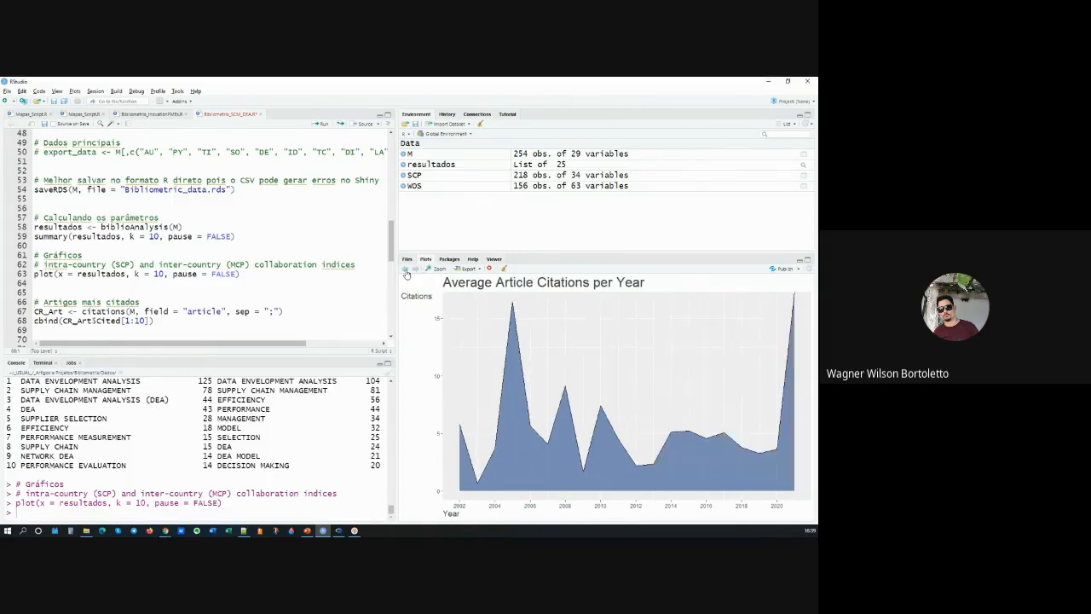
click(417, 269)
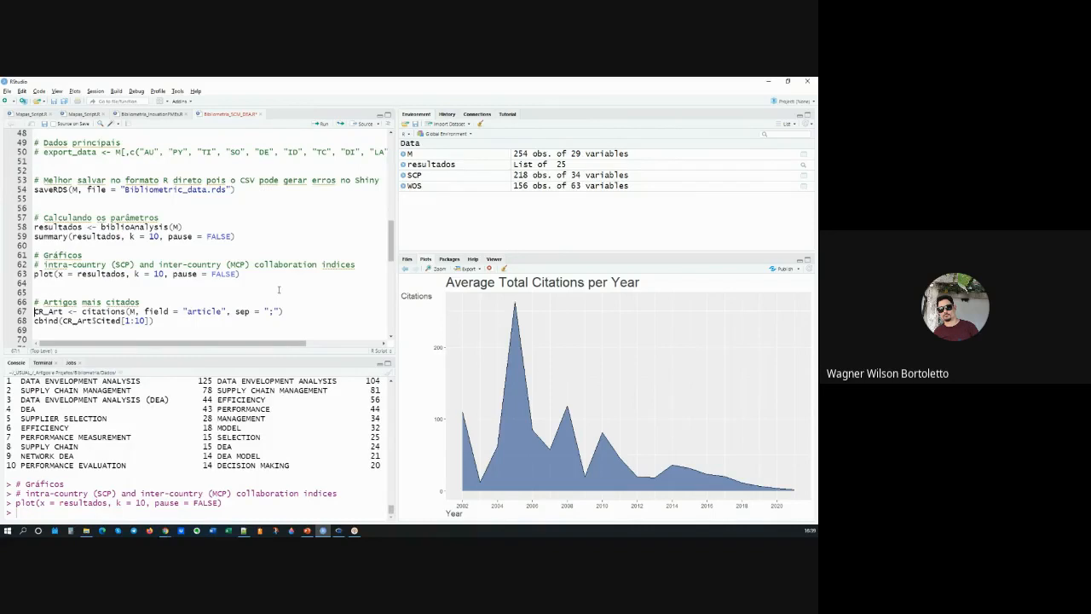
Step: Compute the most cited articles into CR_Art with field = "article" and sep = ";", and list the first 10
key(ctrl+Return)
key(ctrl+Return)
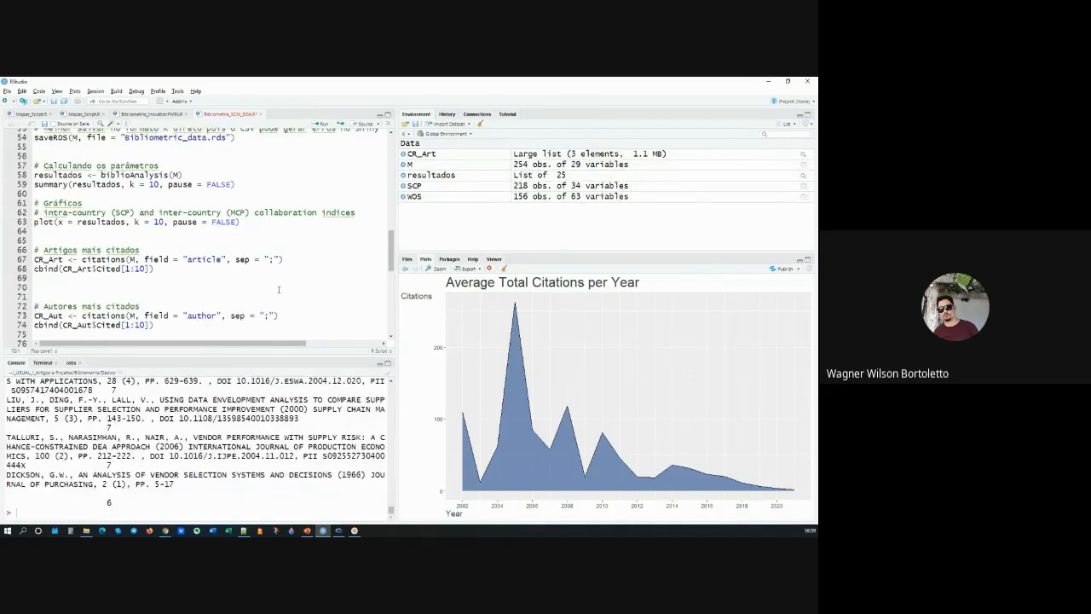
drag(190, 272, 35, 258)
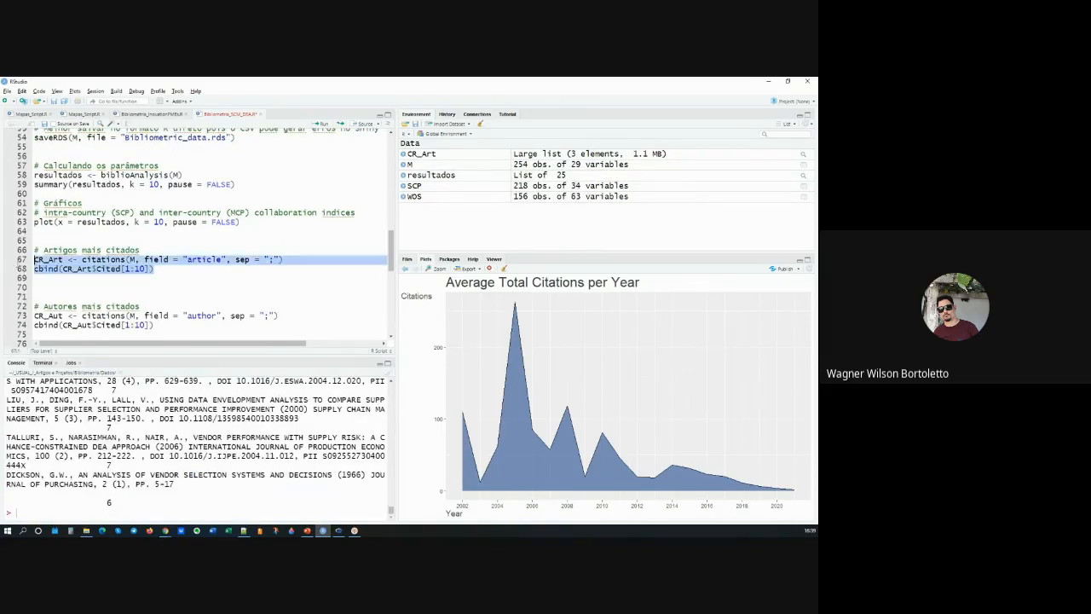
Step: Compute the most cited authors into CR_Aut with field = "author" and sep = ";", and list the first 10
click(54, 323)
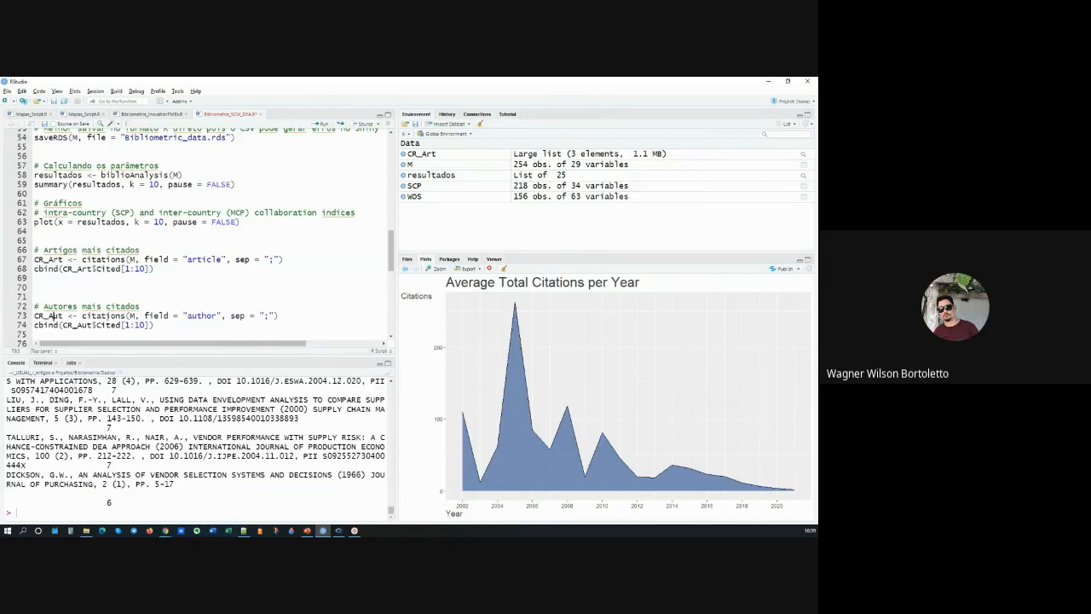
key(ctrl+Return)
key(ctrl+Return)
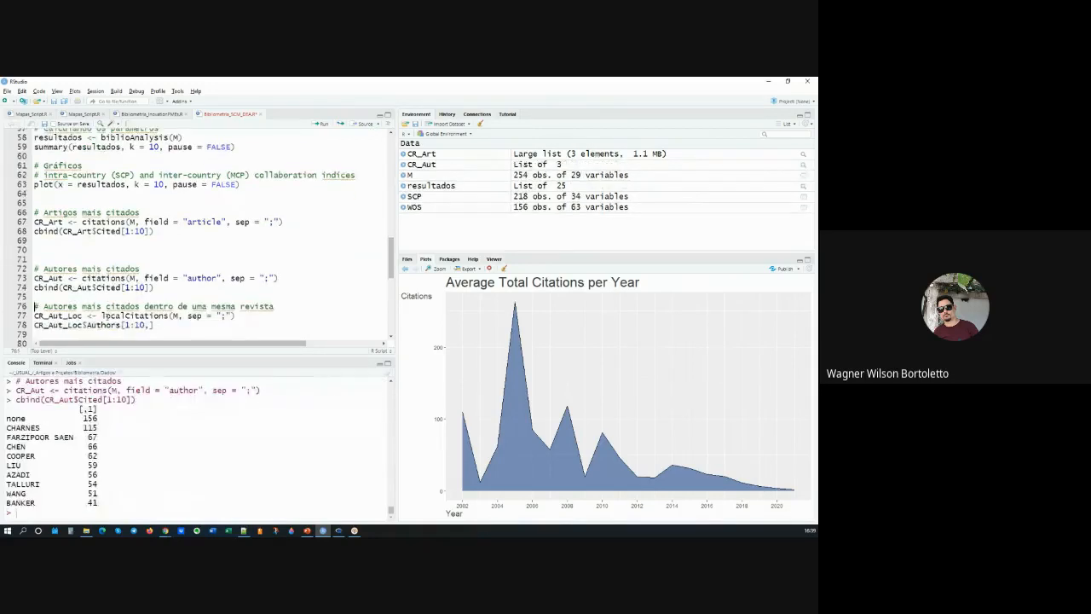
Step: Run localCitations(M, sep = ";") into CR_Aut_Loc and list its first 10 authors
key(Down)
key(ctrl+Return)
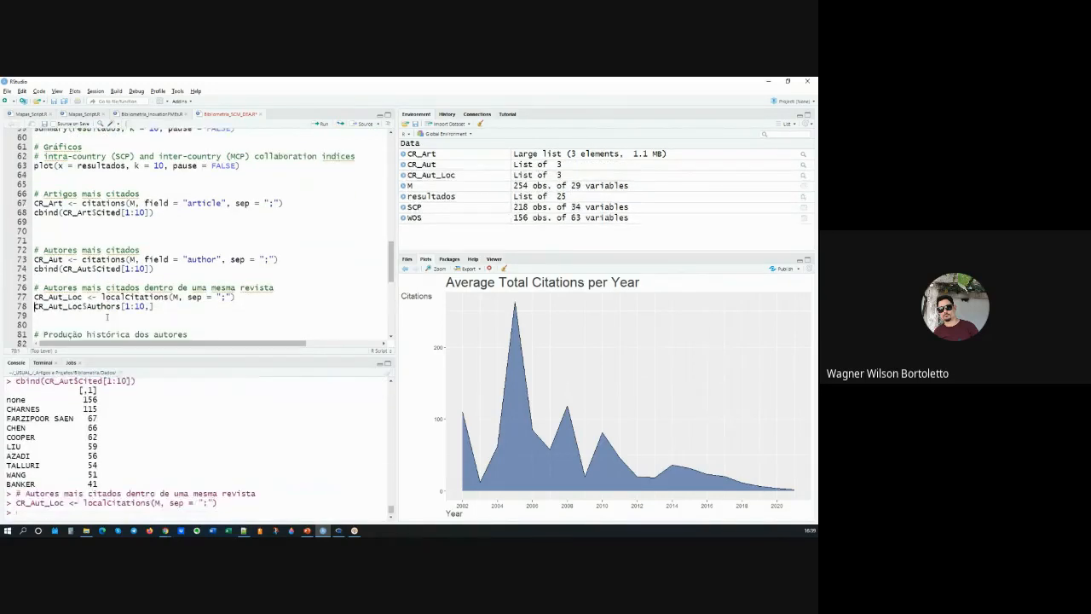
key(ctrl+Return)
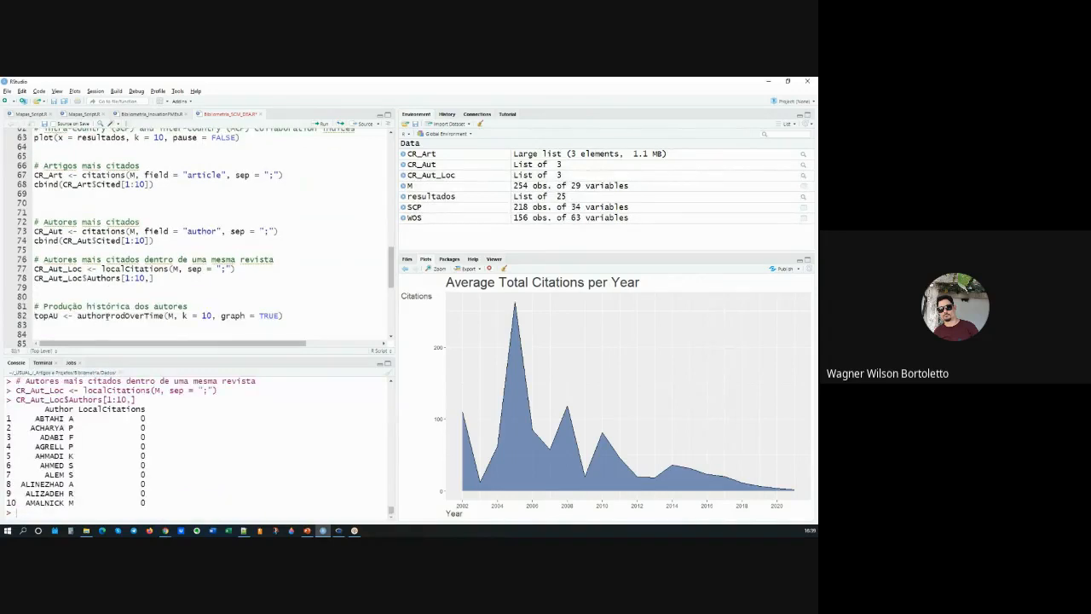
Step: Run authorProdOverTime(M, k = 10, graph = TRUE) into topAU and examine the resulting plot in a separate zoomed window
key(ctrl+Return)
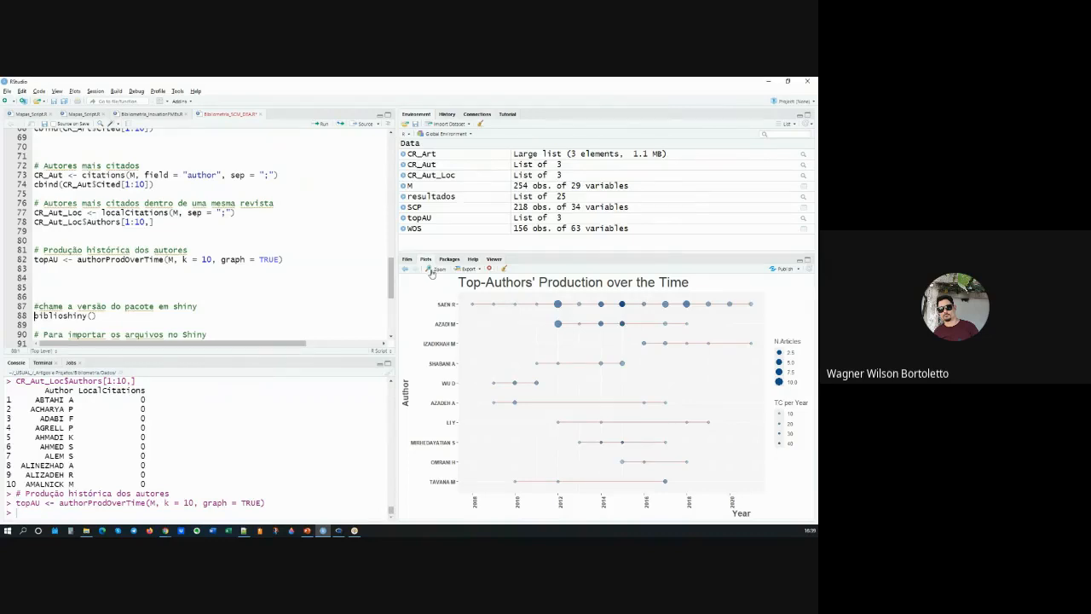
click(435, 269)
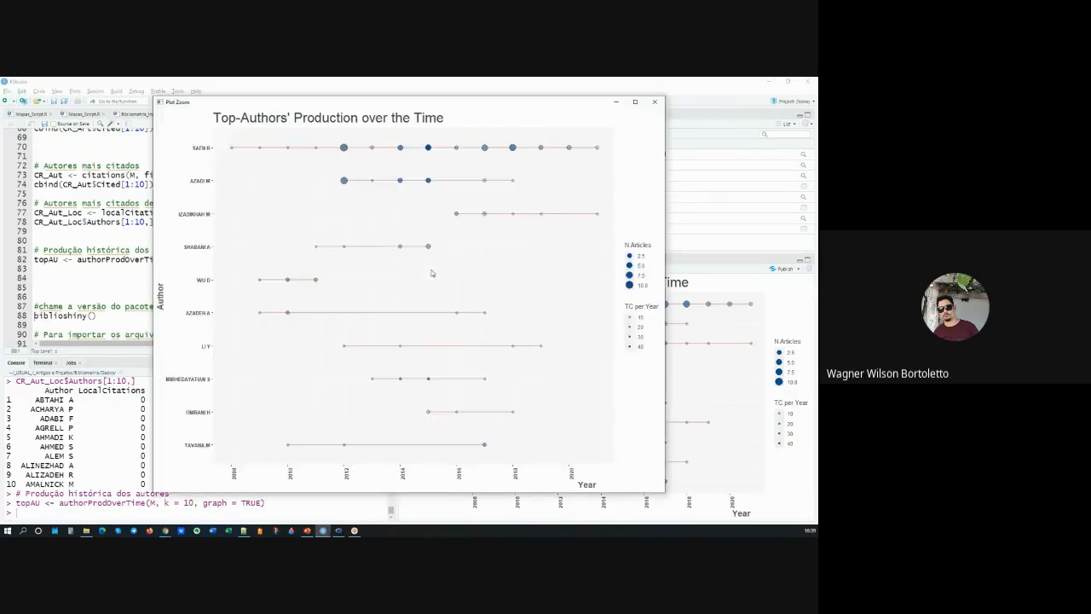
click(635, 103)
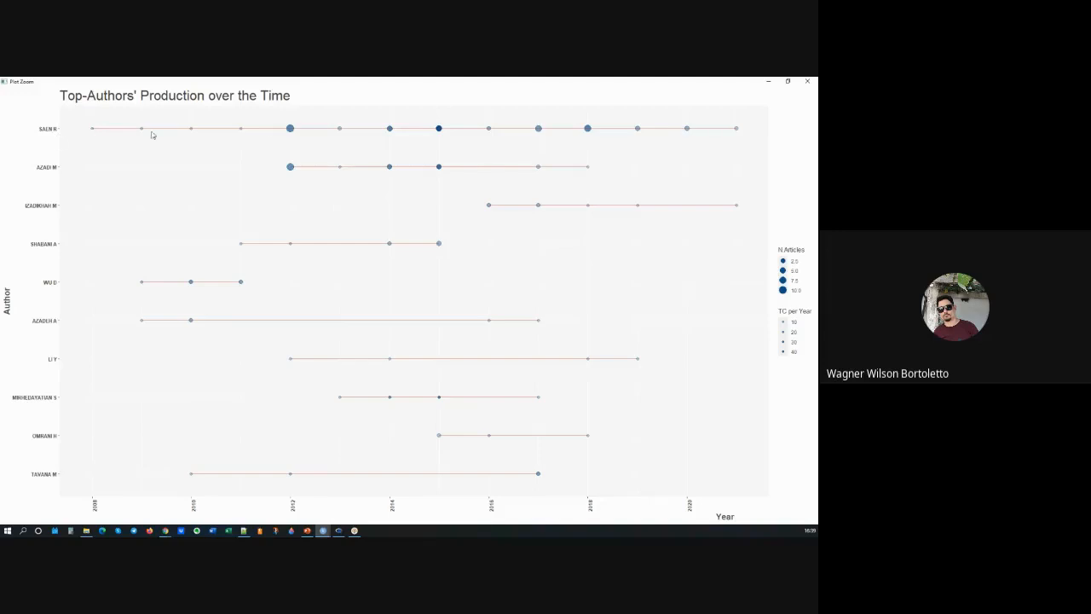
click(787, 81)
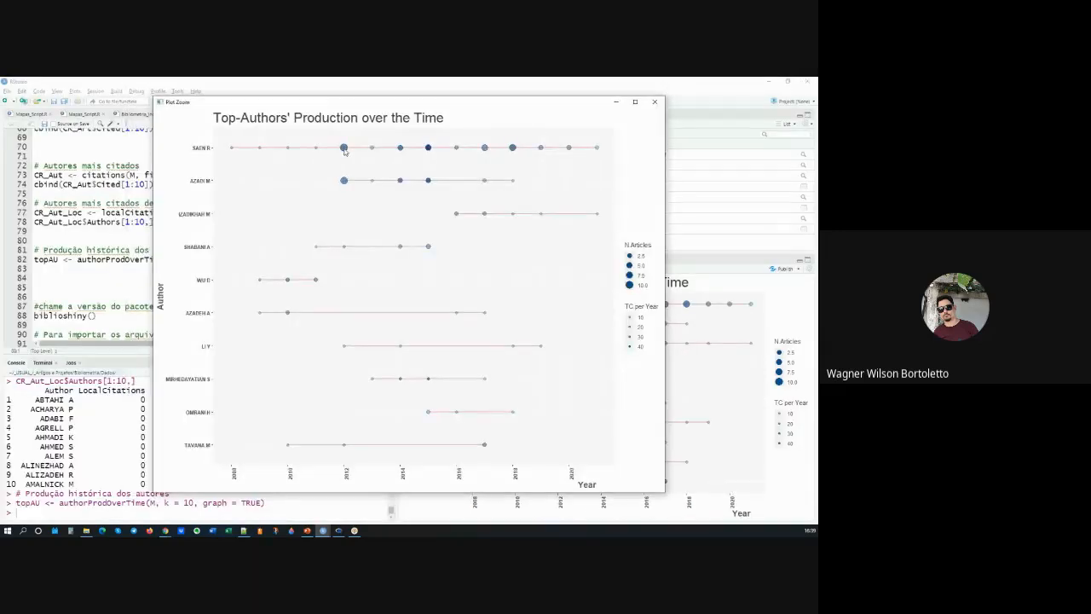
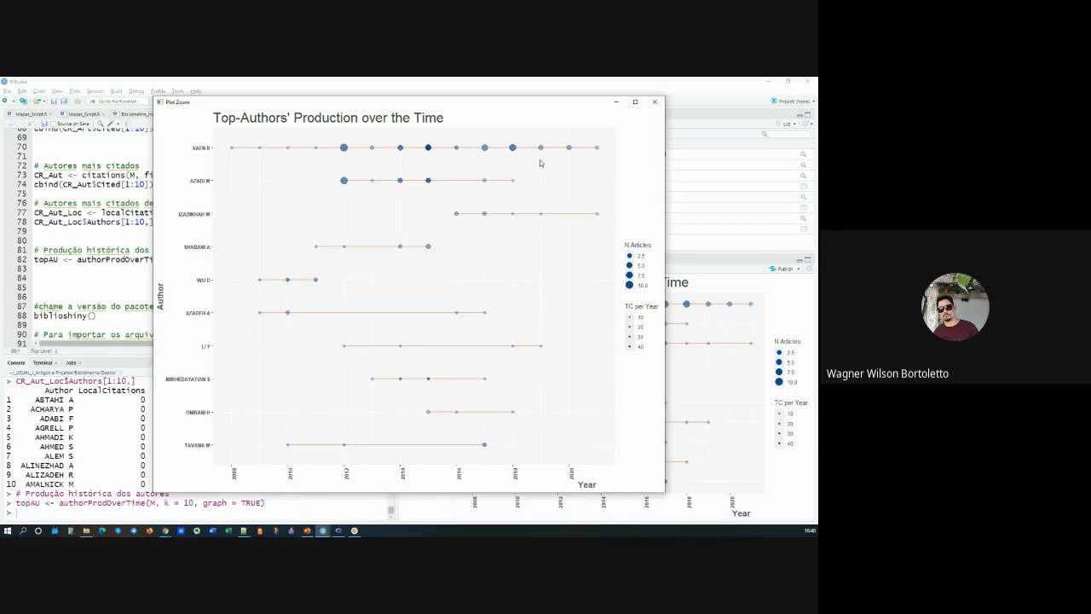
Step: Close the zoomed plot and review the script from the parameter calculation through the citation and author sections to the Shiny call
click(655, 103)
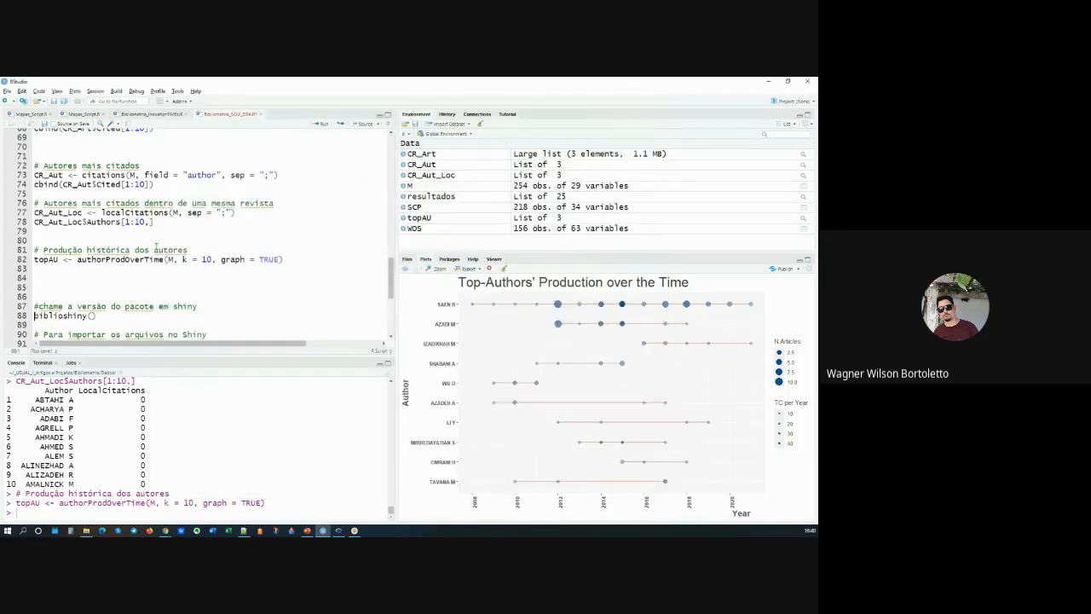
drag(292, 262, 34, 226)
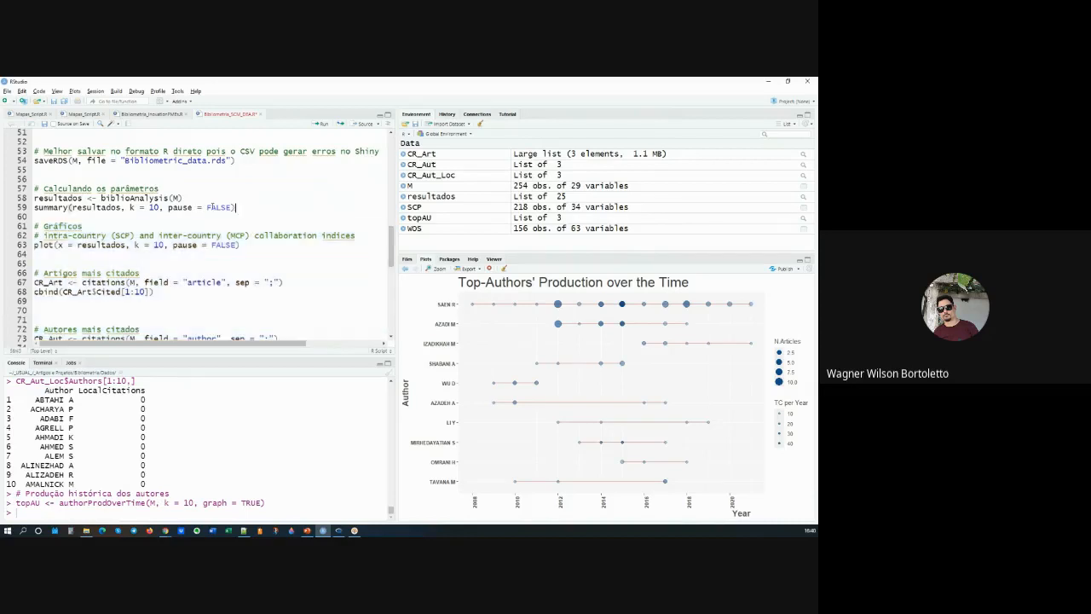
drag(250, 206, 34, 179)
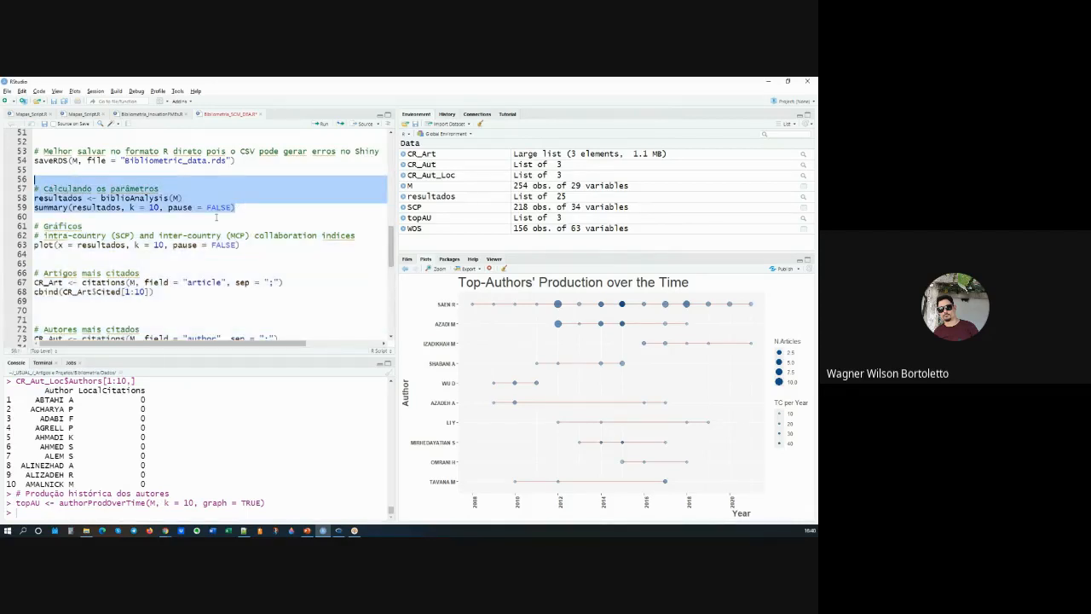
scroll(215, 216, down, 3)
scroll(216, 215, down, 4)
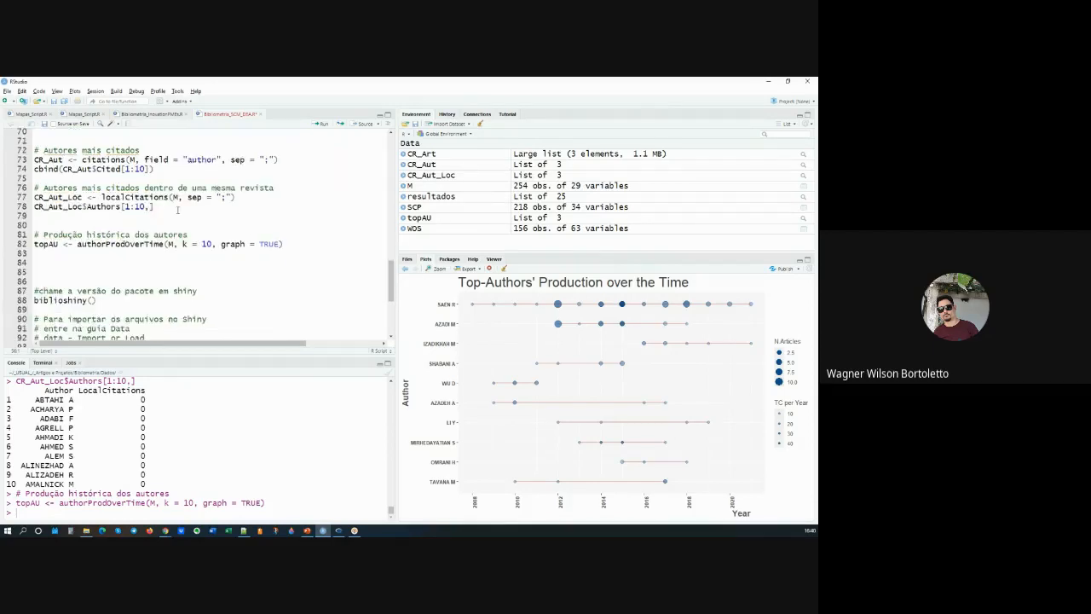
scroll(126, 245, down, 1)
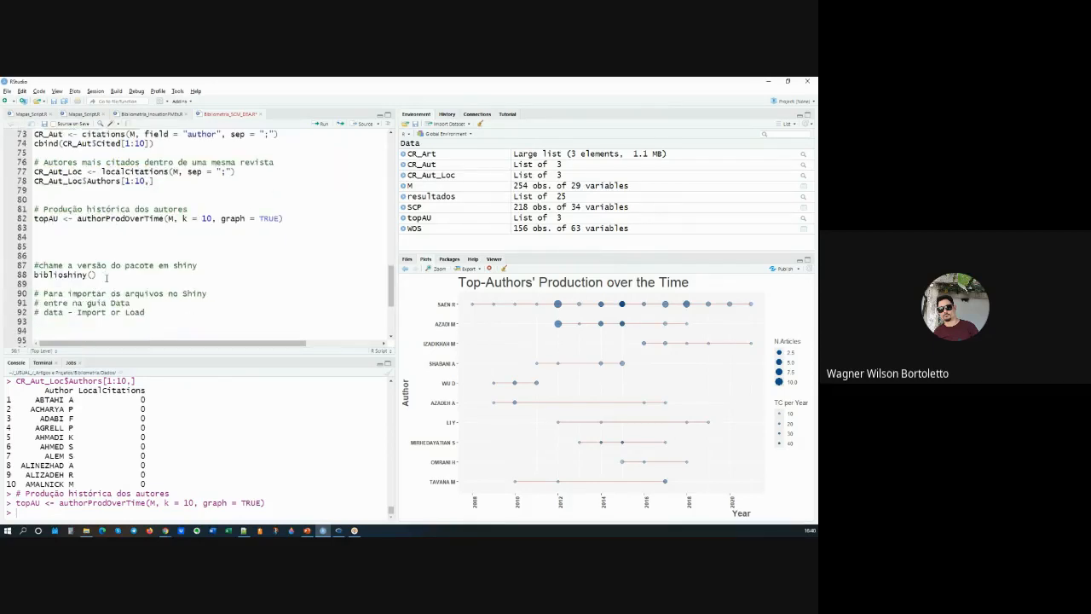
Step: Run biblioshiny() from the script and bring its page up in the browser with the downloads bar dismissed
drag(96, 275, 32, 275)
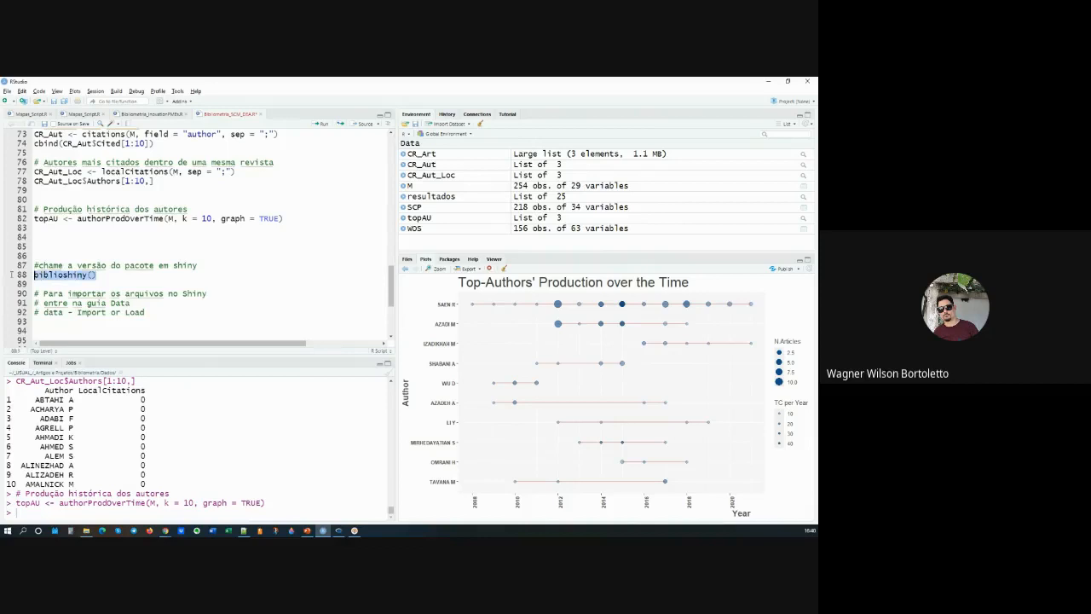
key(Left)
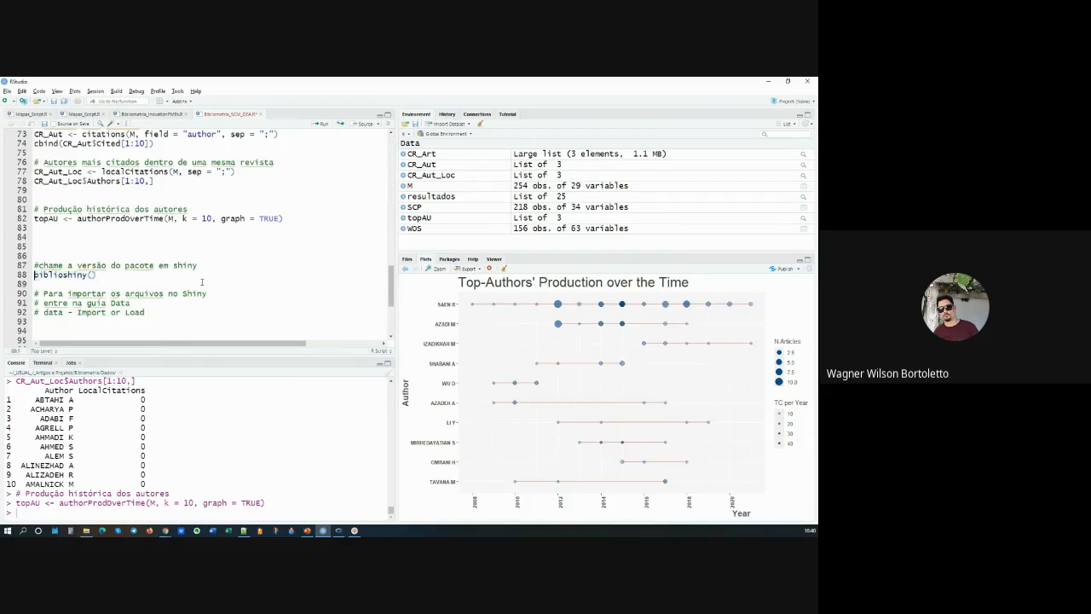
key(ctrl+Return)
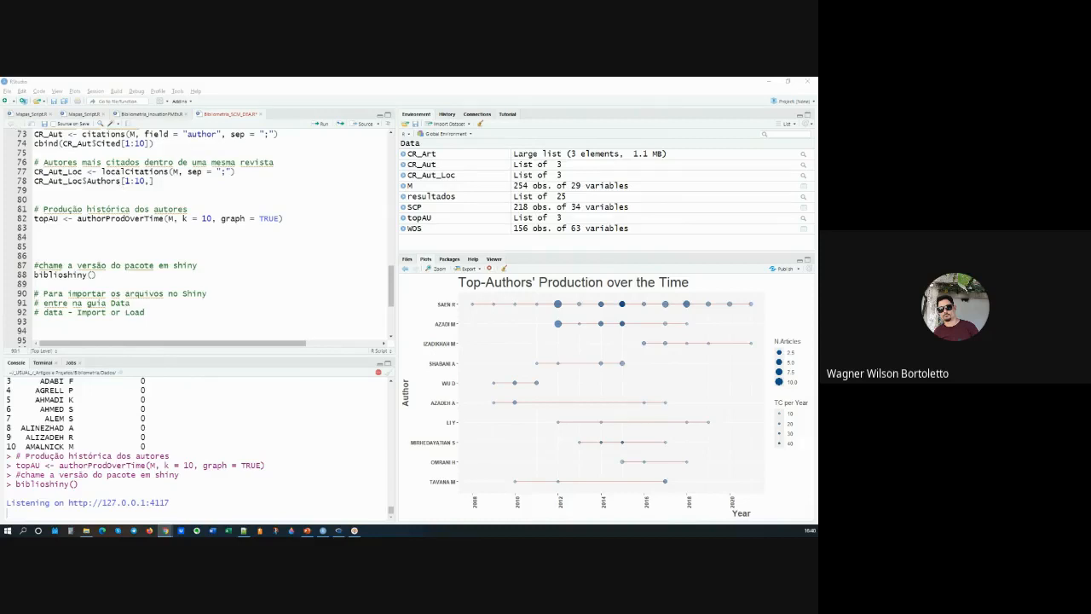
click(769, 82)
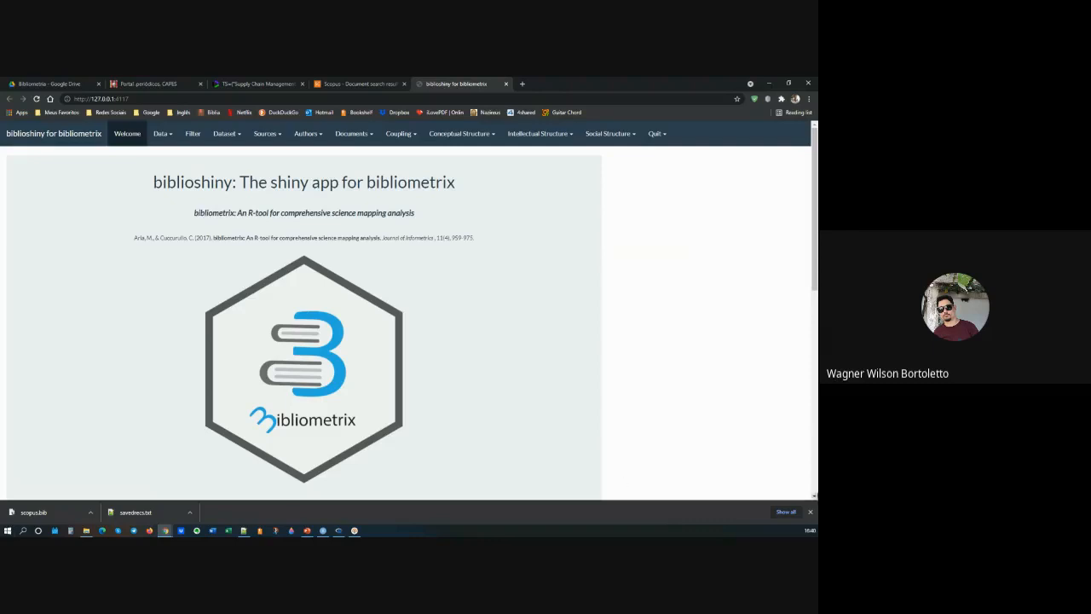
click(810, 511)
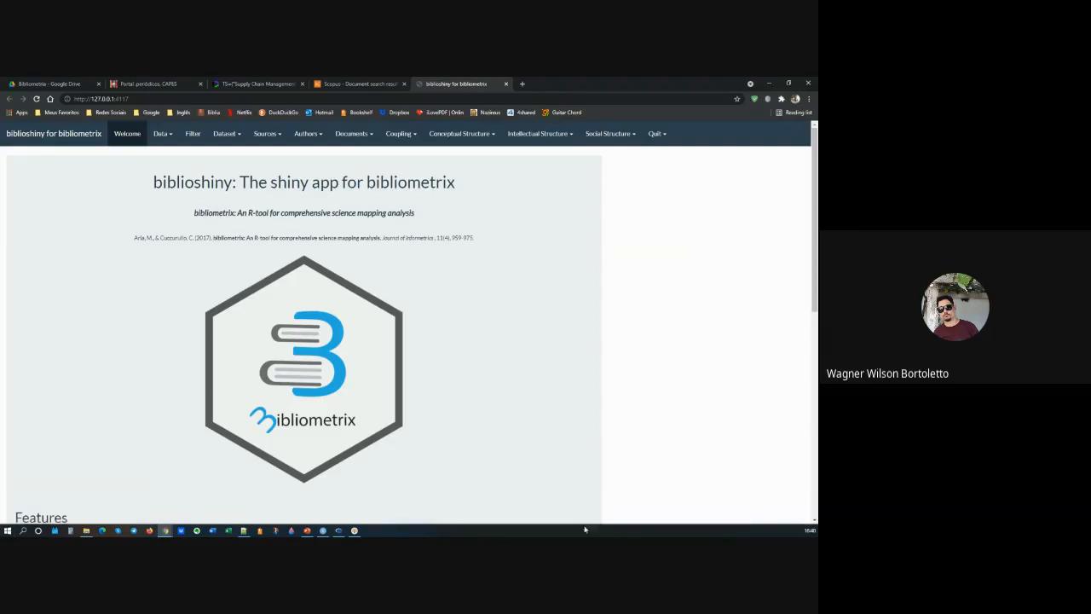
click(322, 531)
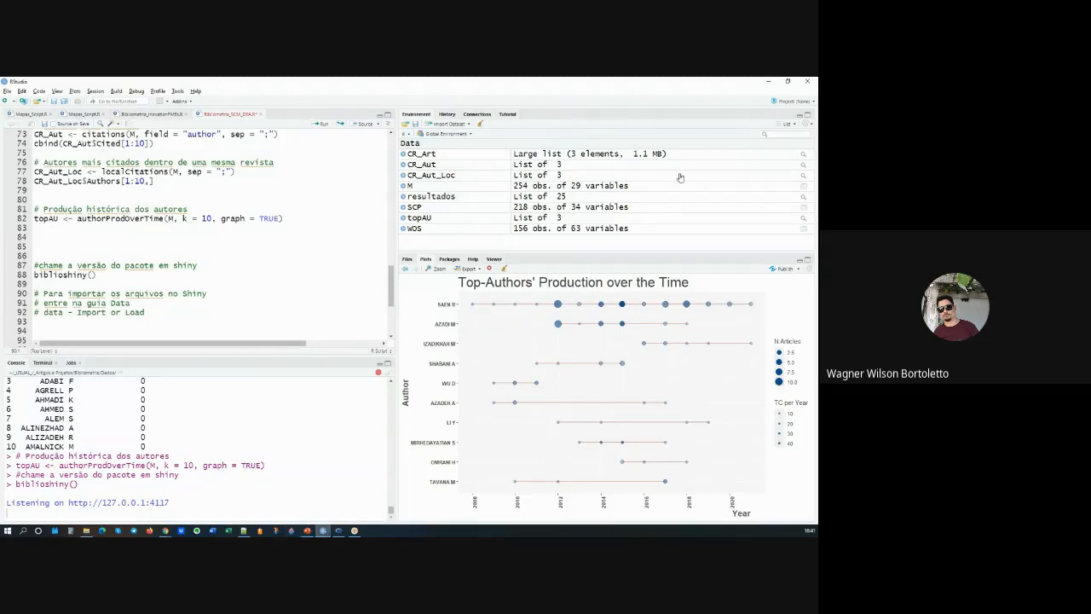
click(767, 80)
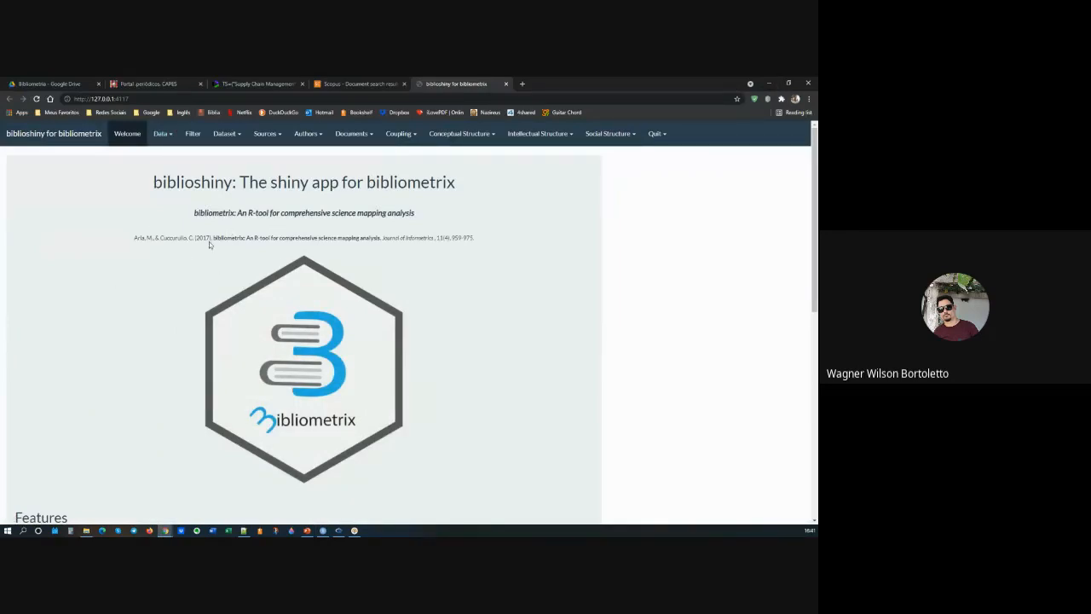
Step: Open biblioshiny's page for importing or loading files, choose Import raw file(s), and view the available source databases
click(166, 139)
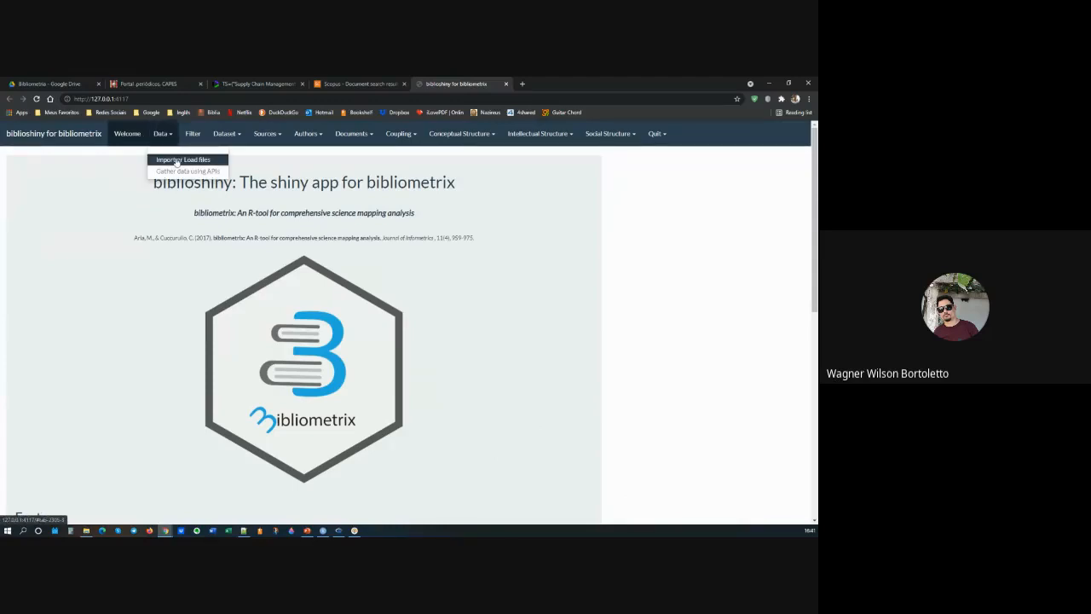
click(176, 161)
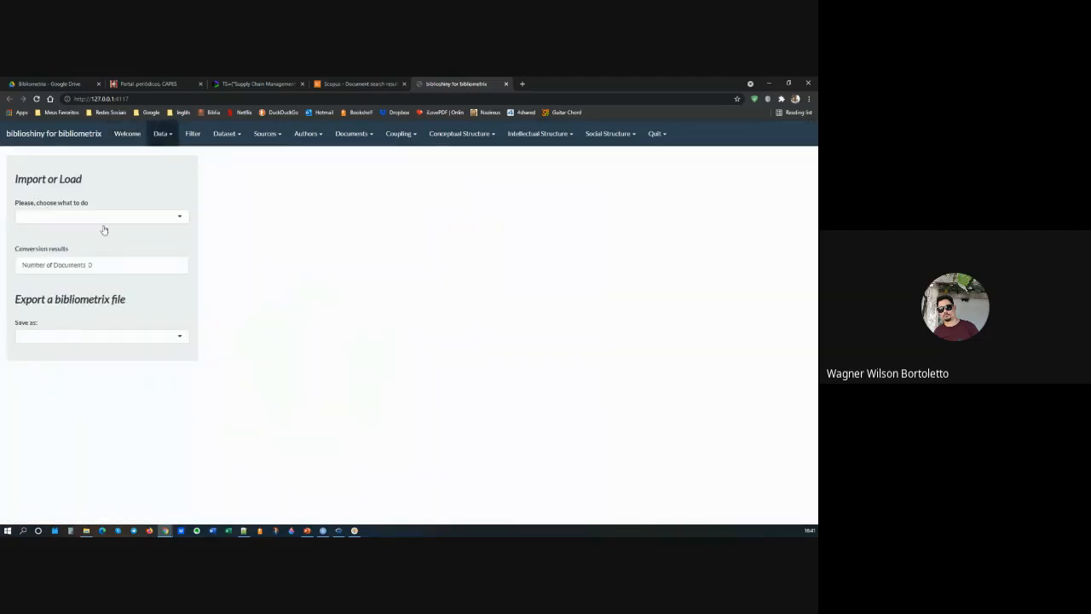
click(111, 218)
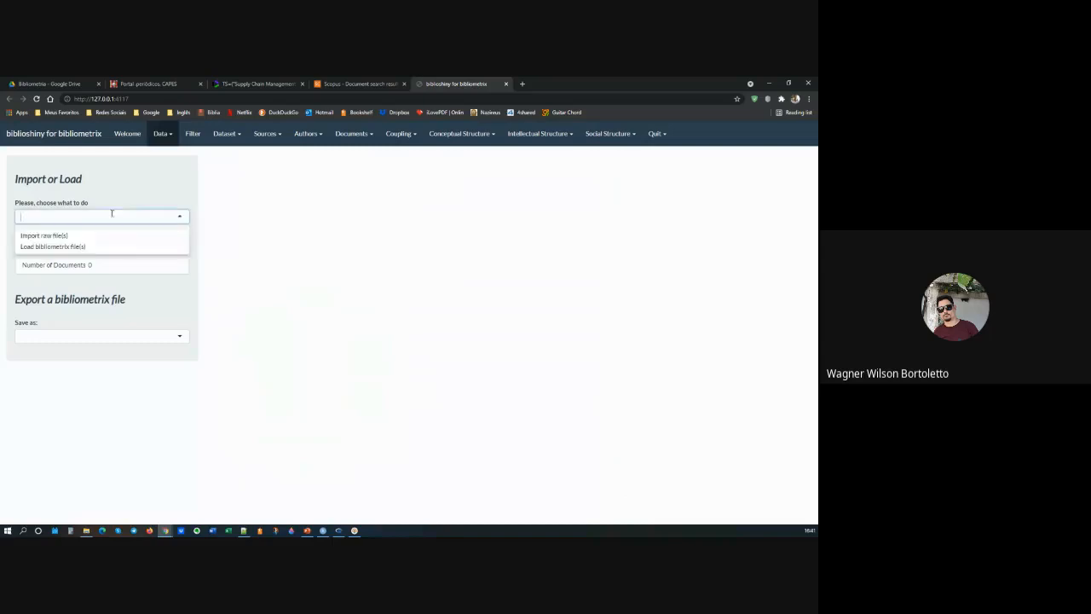
click(59, 240)
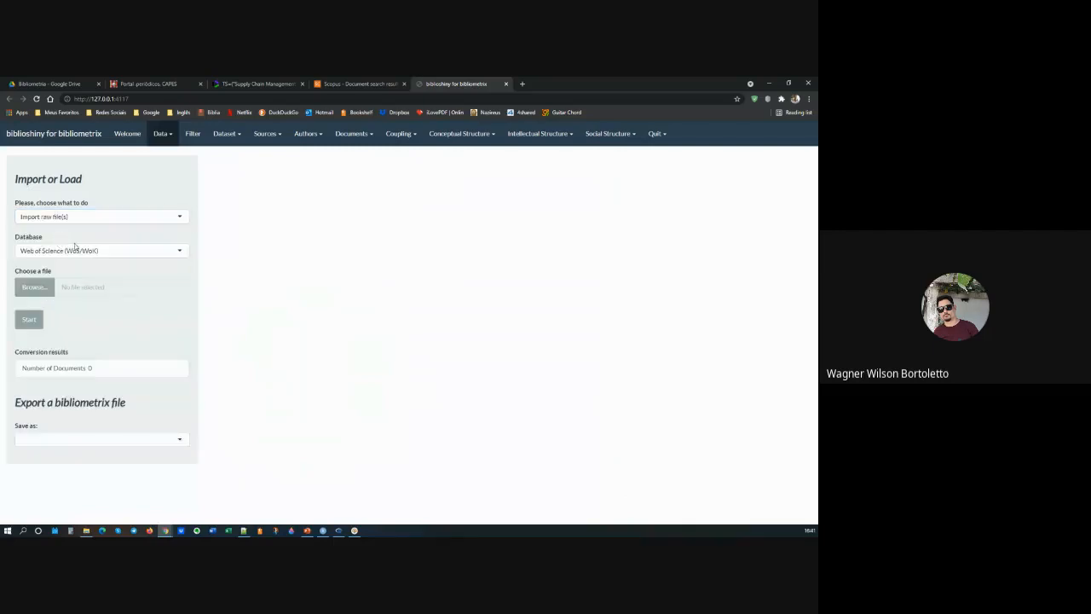
click(109, 252)
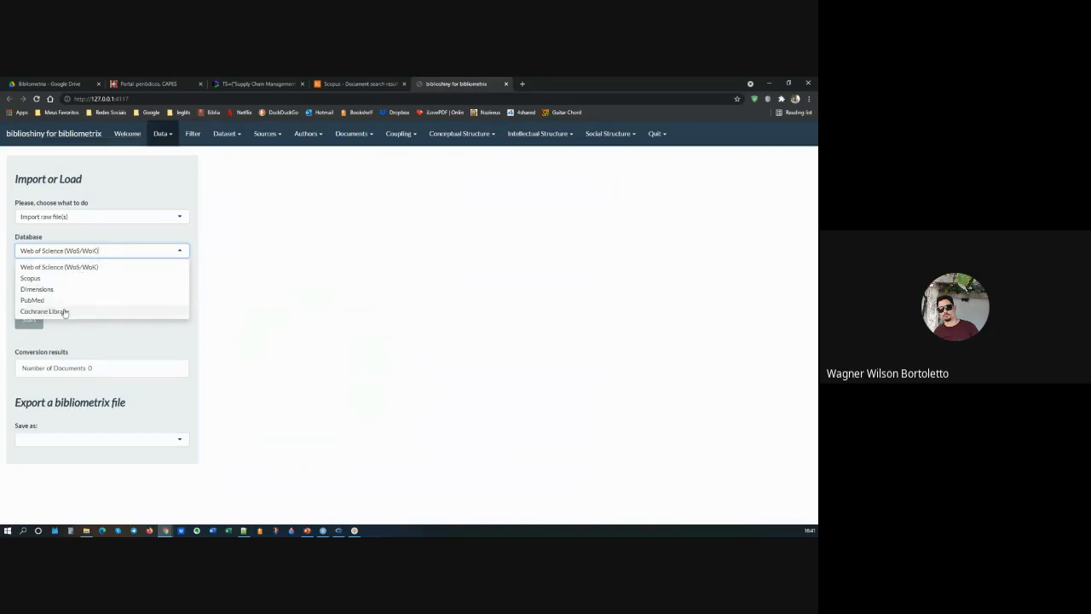
Step: Switch to Load bibliometrix file(s), select Bibliometric_data.rds from the Dados folder, and start loading it
click(149, 217)
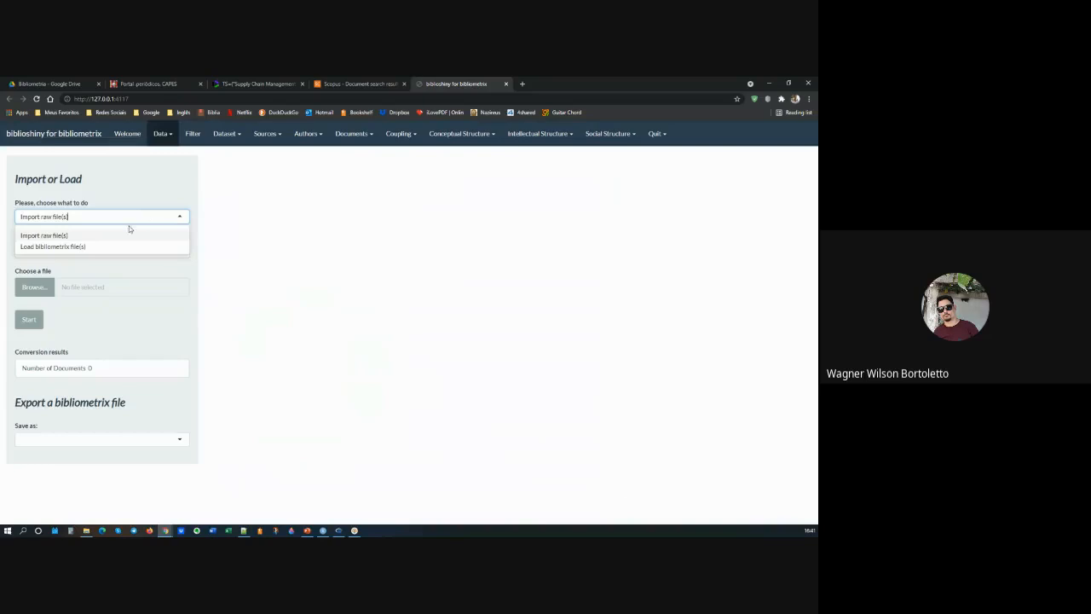
click(40, 247)
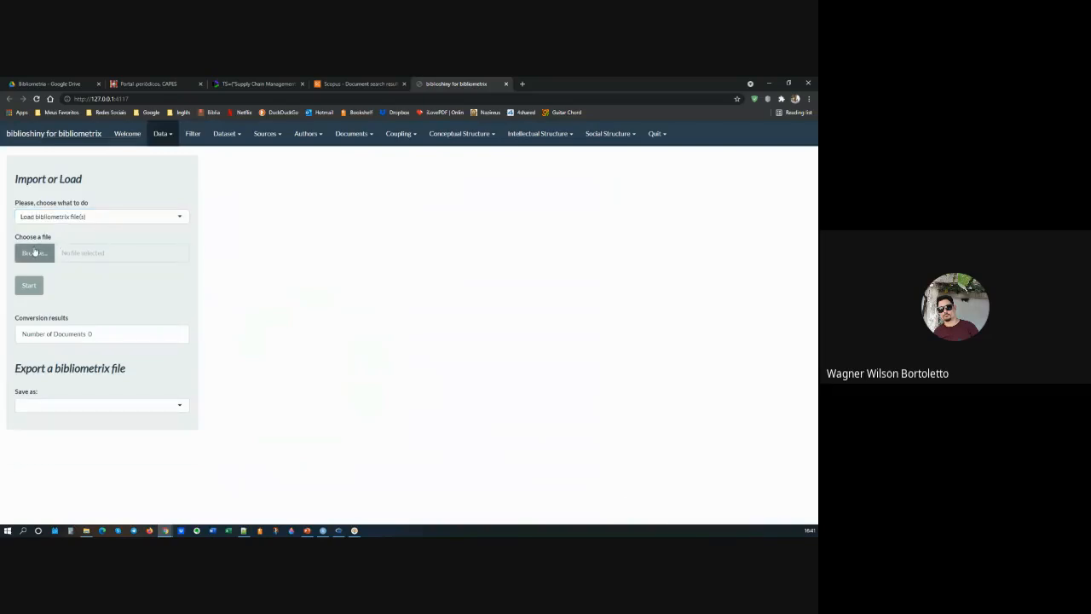
click(34, 252)
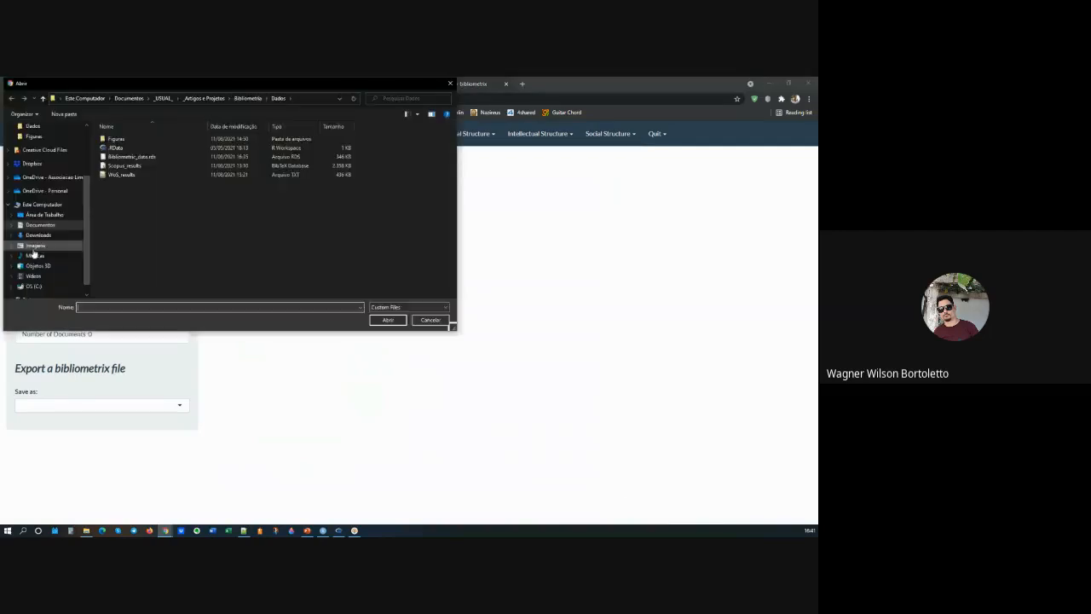
click(143, 159)
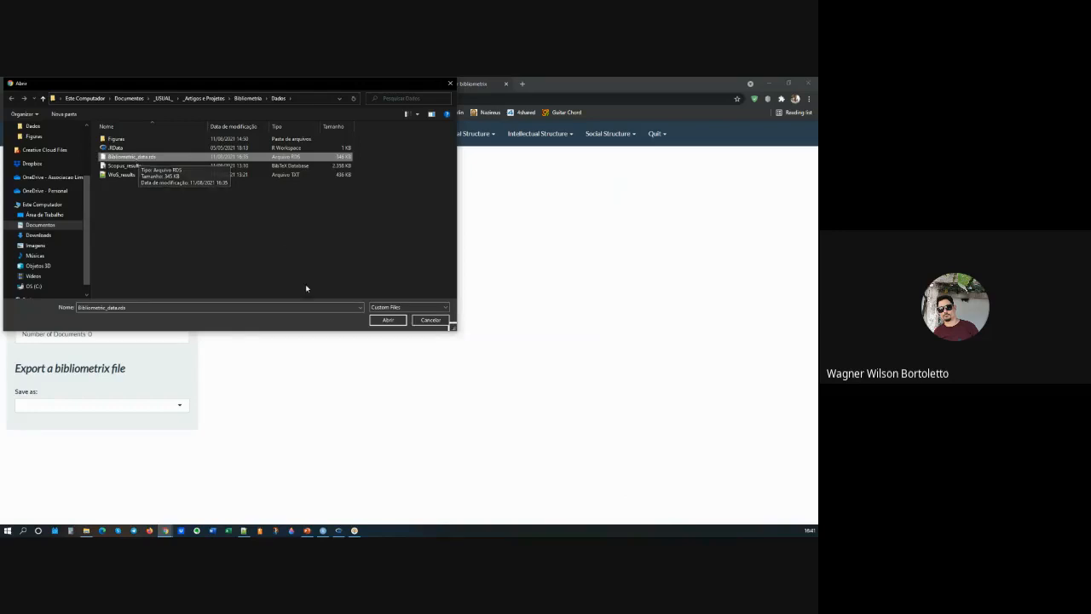
click(389, 322)
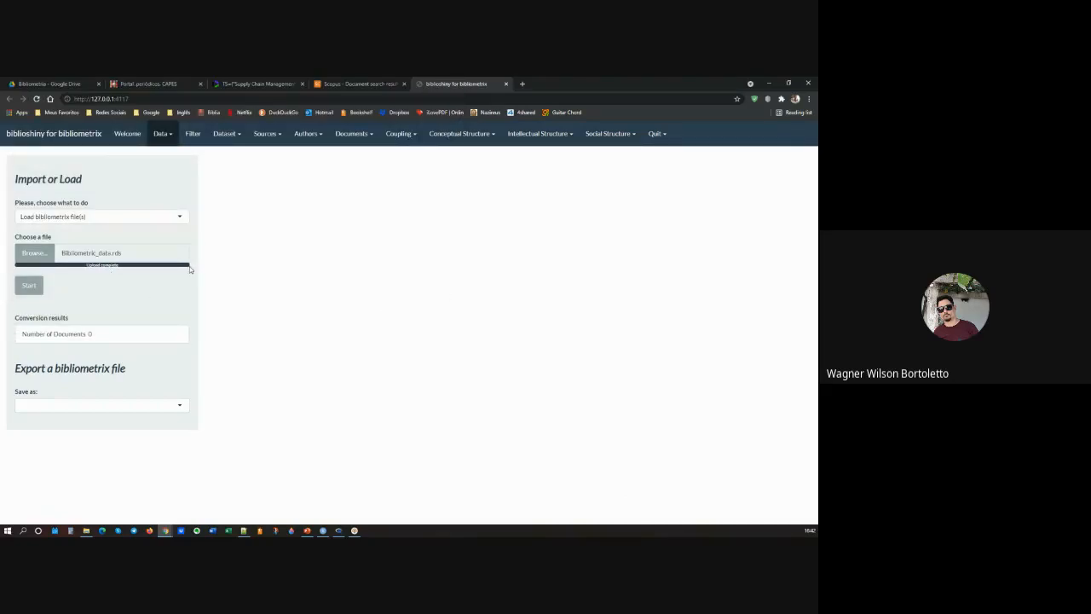
click(38, 284)
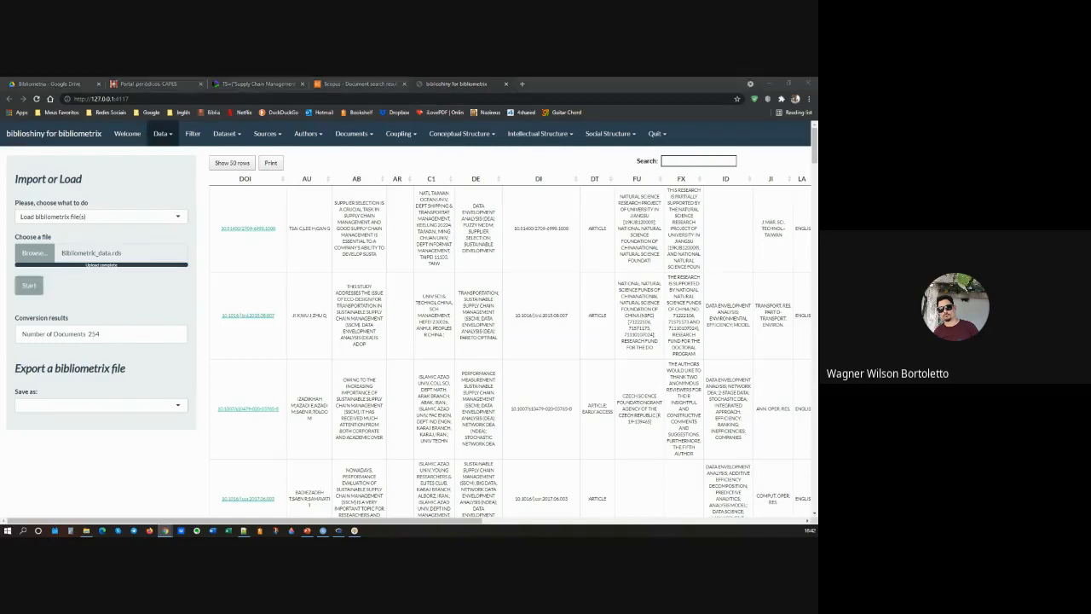
key(alt+Tab)
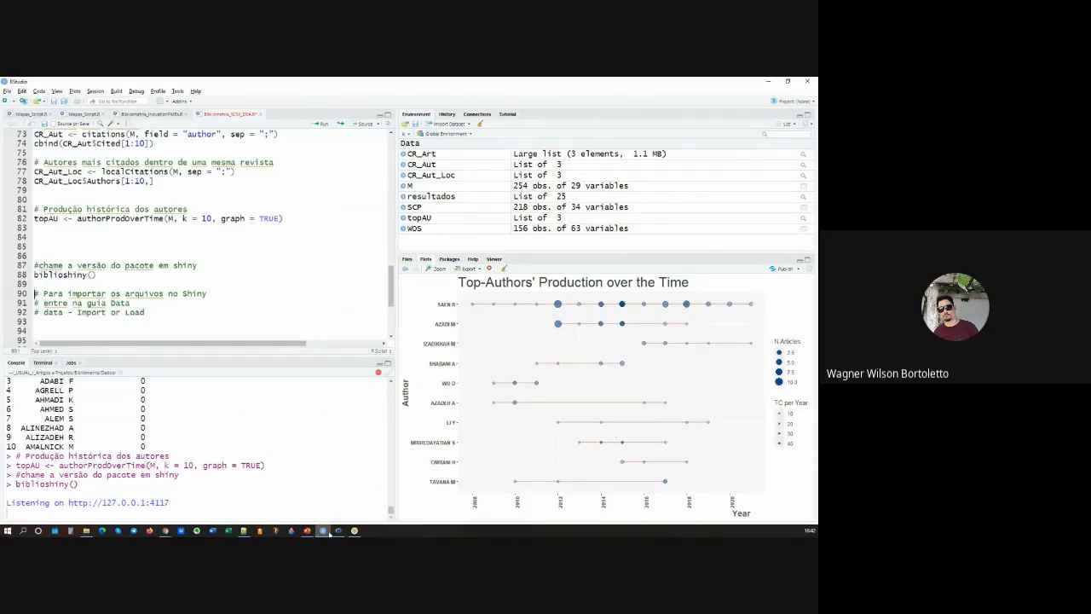
key(alt+Tab)
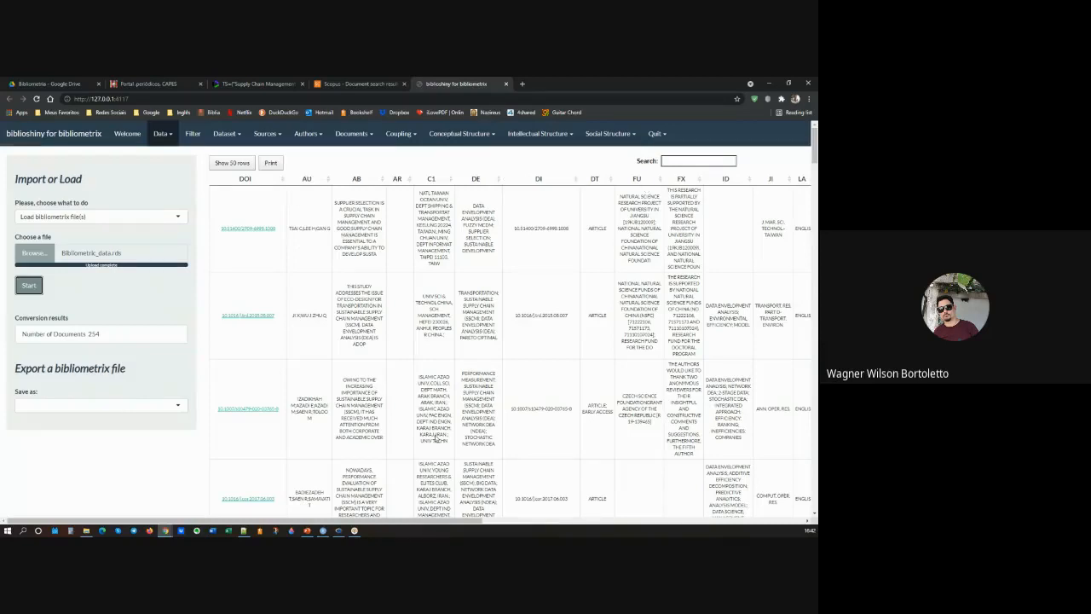
drag(396, 522, 375, 516)
click(171, 136)
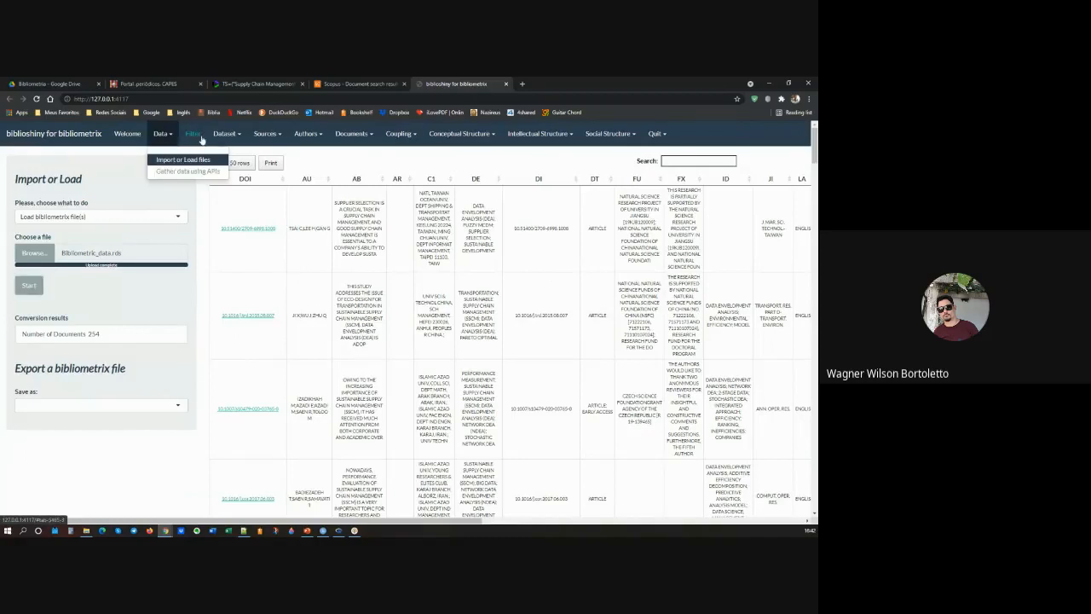
Step: Show the dataset's Main Information table and read through it to the authors collaboration figures
click(227, 135)
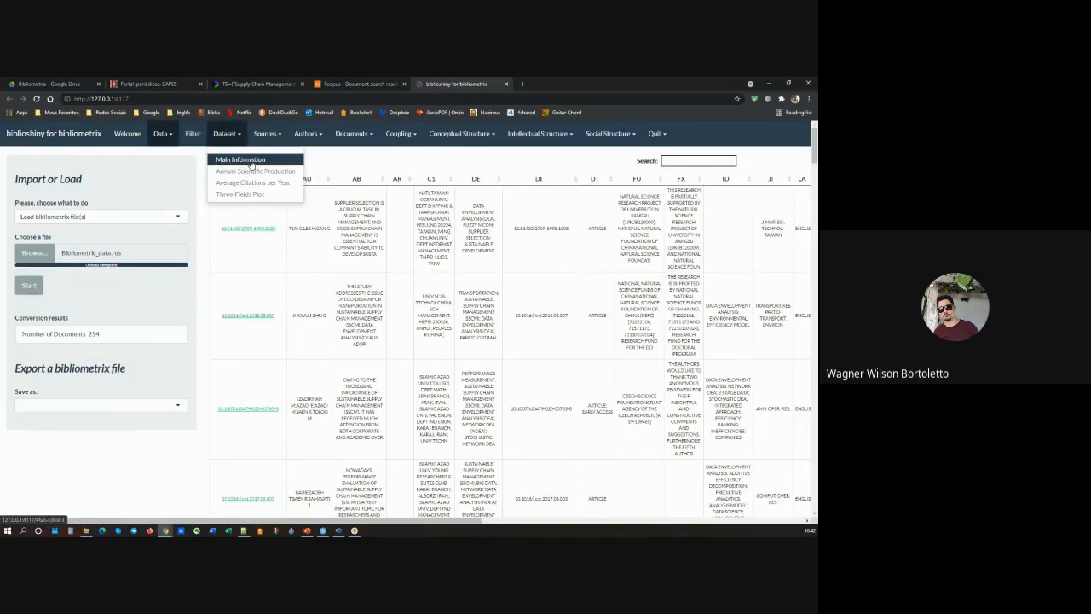
click(251, 162)
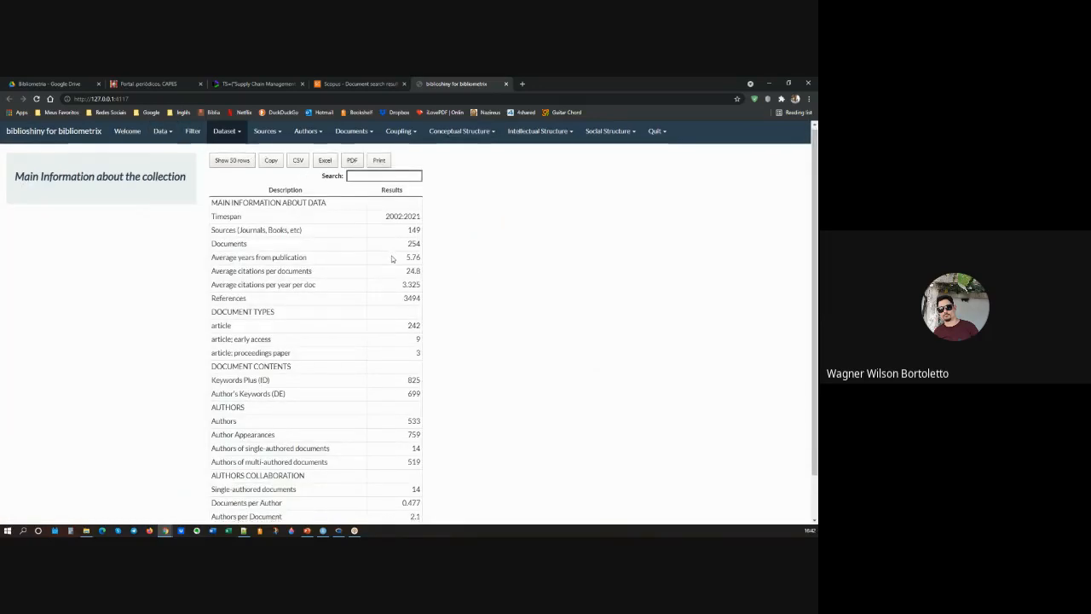
scroll(392, 258, down, 1)
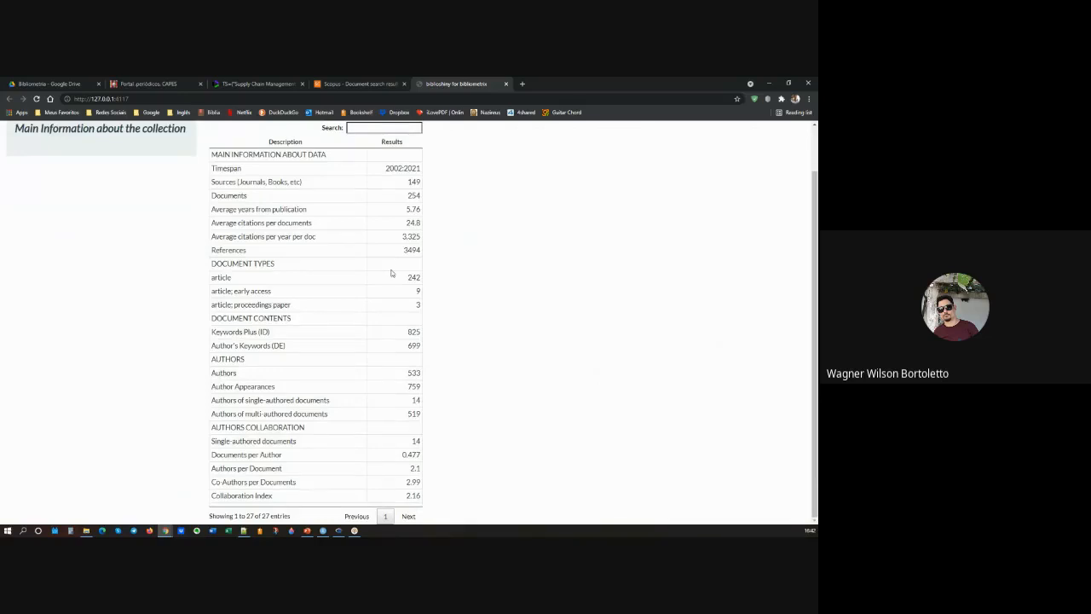
scroll(392, 273, up, 1)
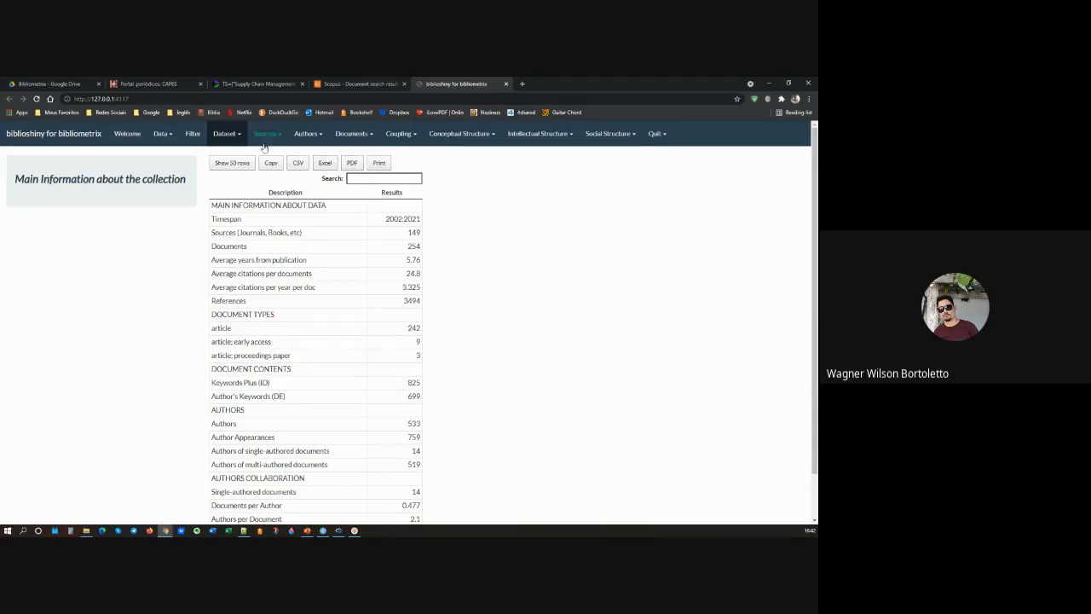
Step: Export the Main Information table as a PDF, find the file in its download folder, and view it in the PDF reader
click(352, 165)
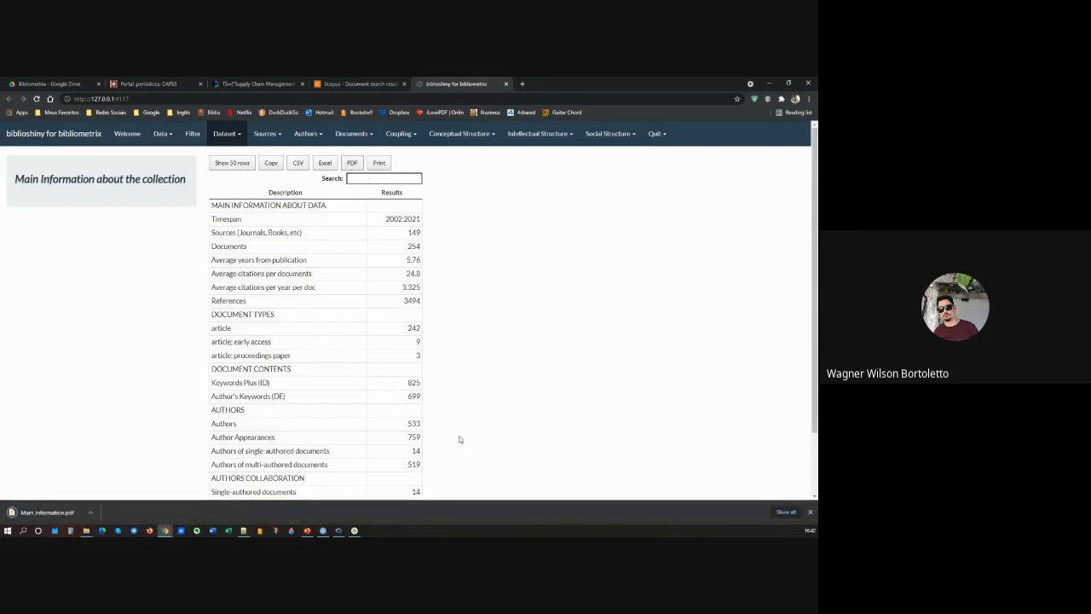
click(91, 512)
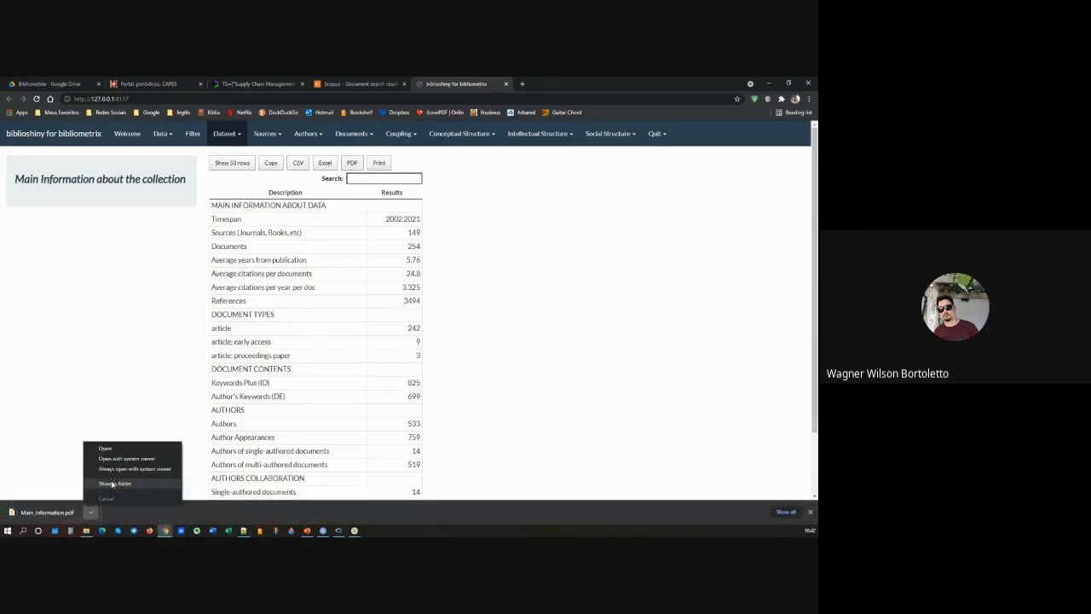
click(113, 483)
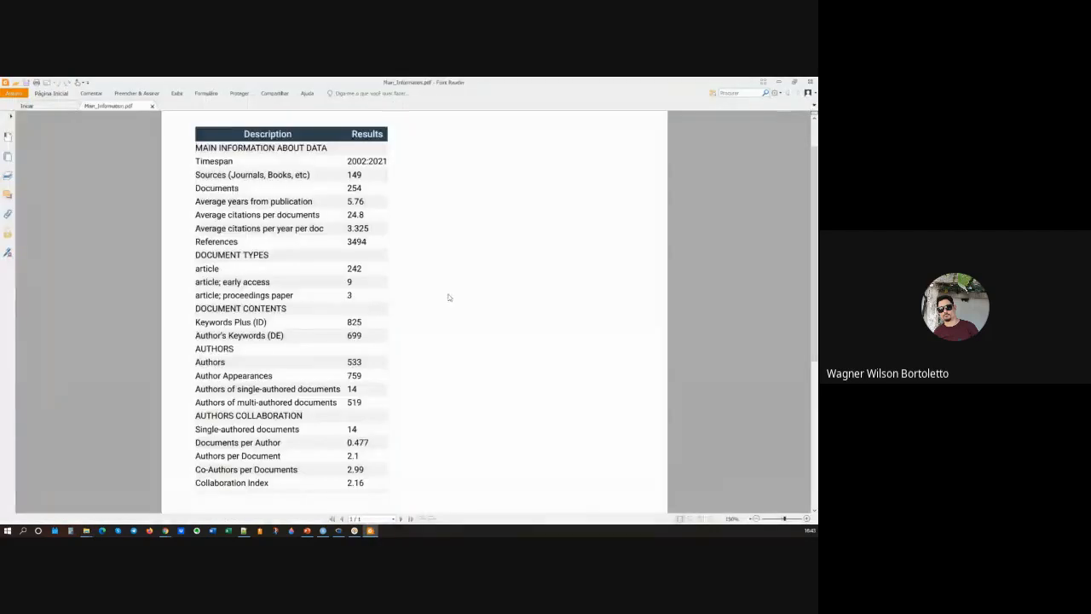
scroll(370, 265, down, 3)
scroll(368, 267, up, 4)
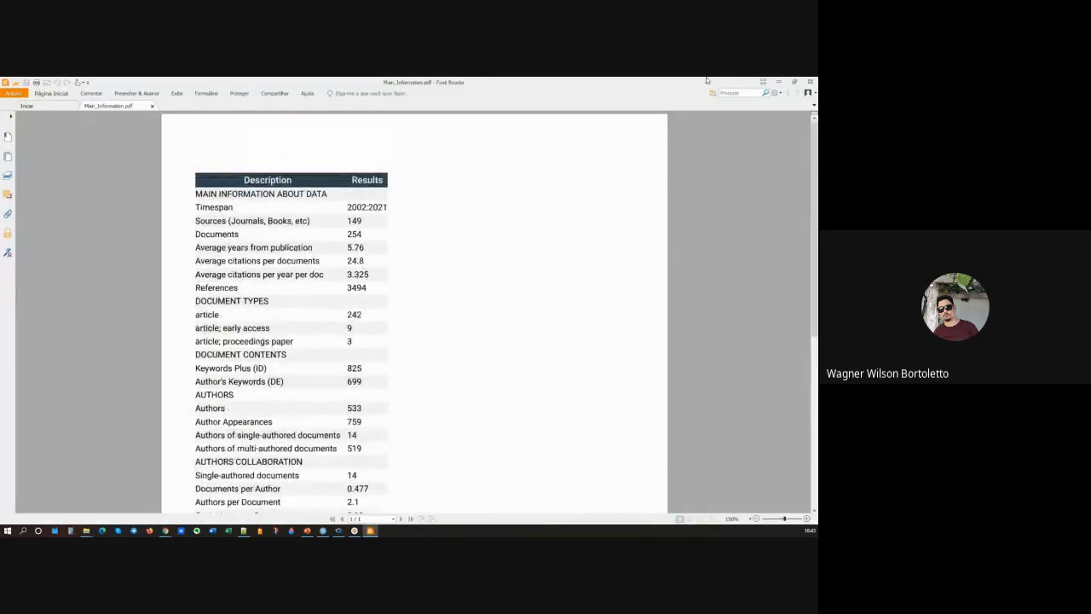
click(779, 82)
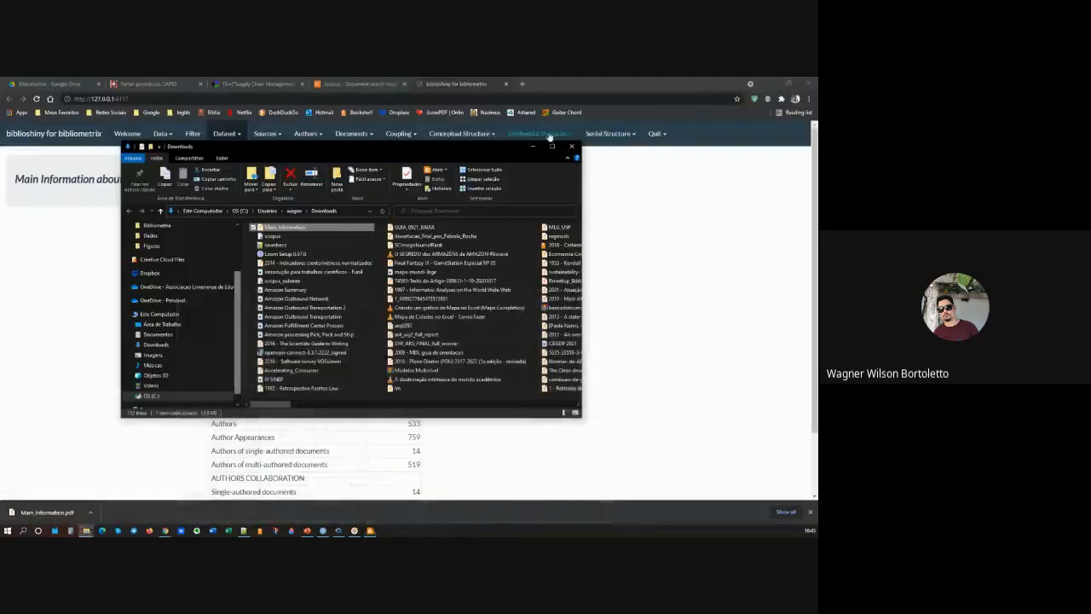
Step: Dismiss the Downloads window, show the dataset's Annual Scientific Production plot, and examine the number of articles across the years
click(532, 147)
click(236, 134)
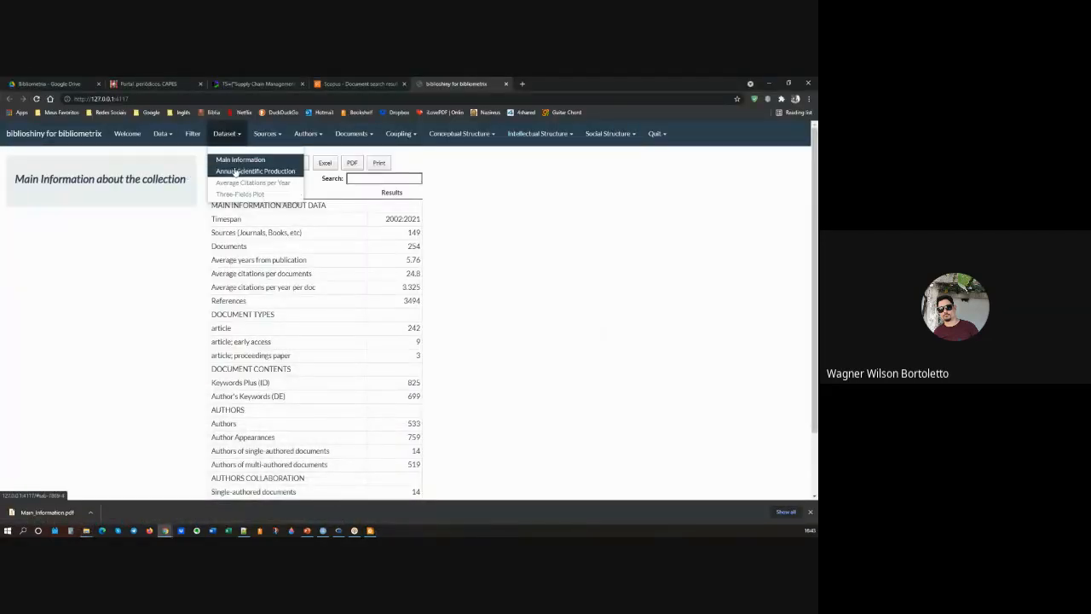
click(234, 172)
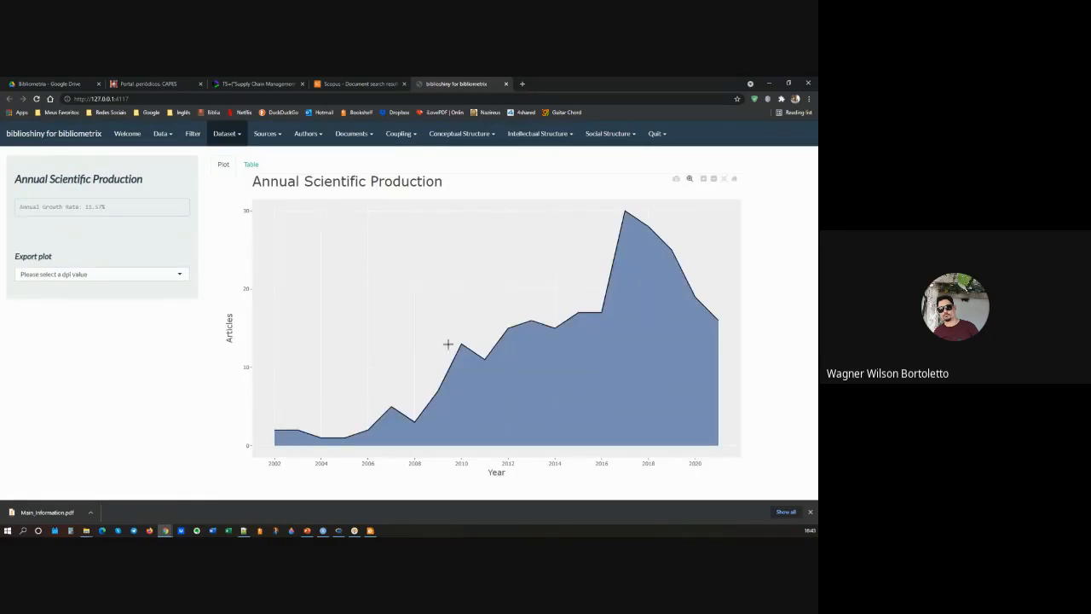
mouse_move(457, 344)
mouse_move(627, 212)
mouse_move(674, 252)
mouse_move(693, 296)
Step: Show the dataset's Average Citations per Year plot and its underlying table
click(231, 136)
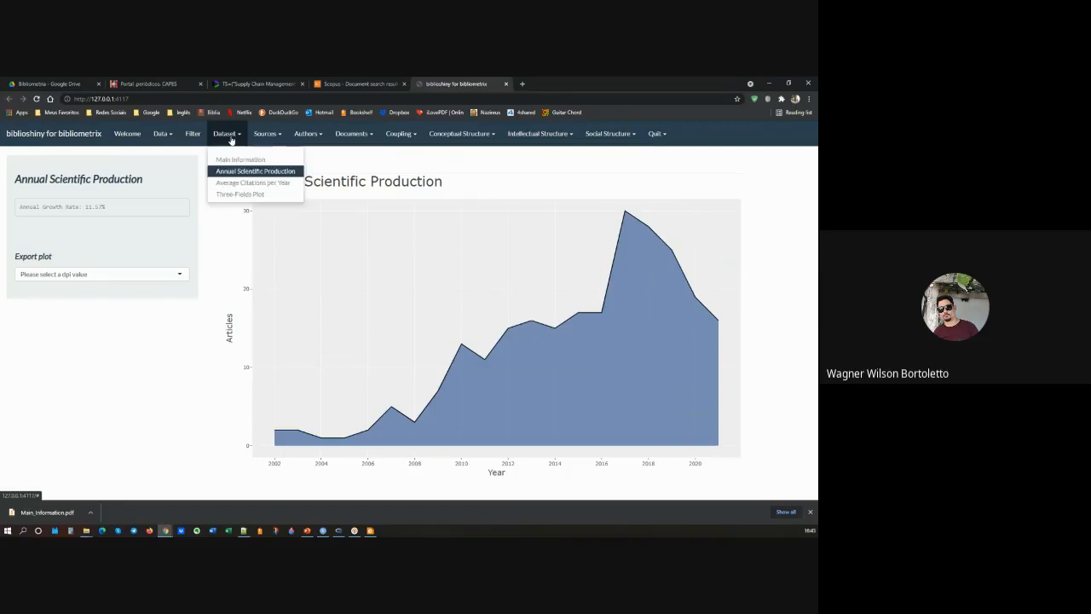
click(247, 183)
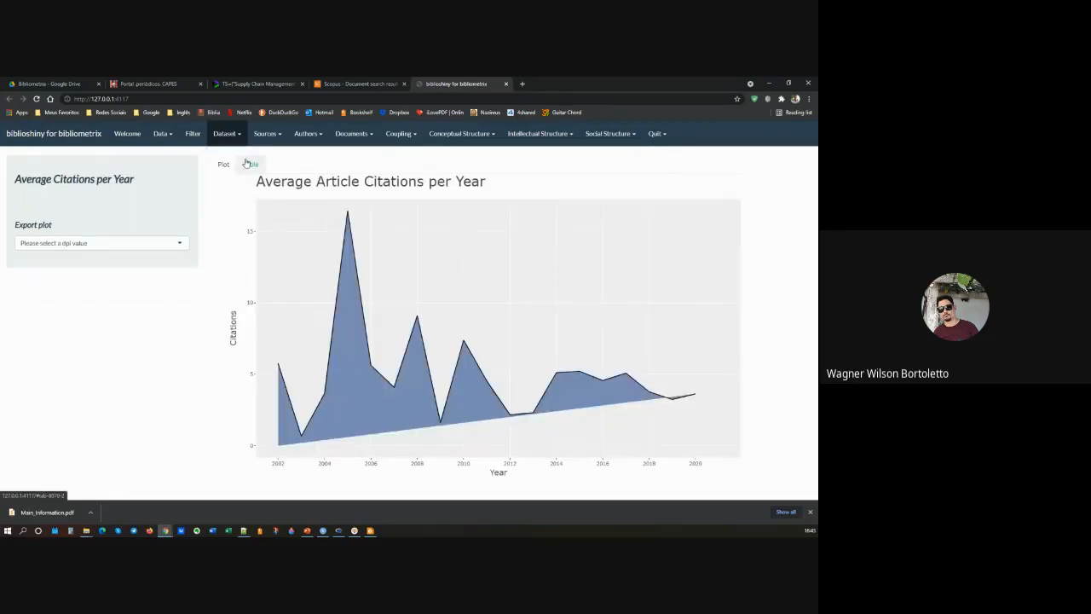
click(252, 164)
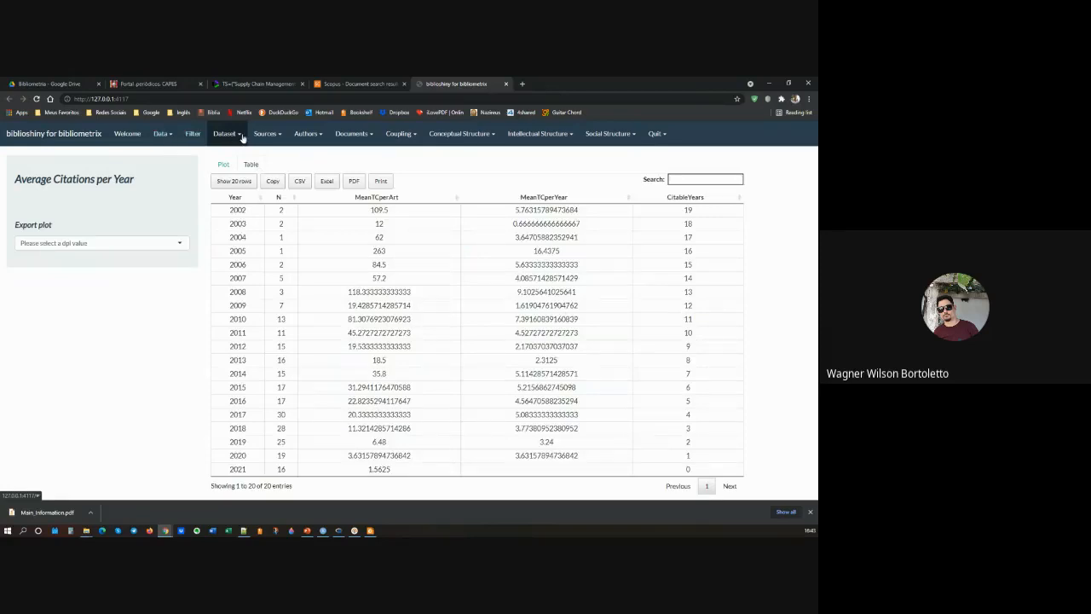
Step: View the Annual Scientific Production data as a table and return to the Average Citations per Year table
click(241, 137)
click(252, 171)
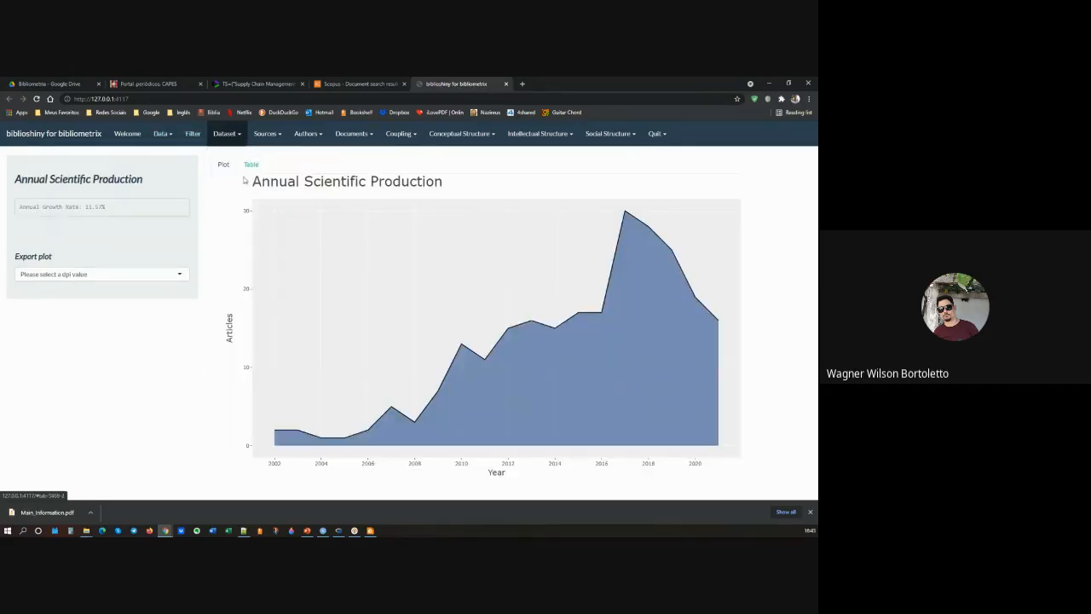
click(251, 165)
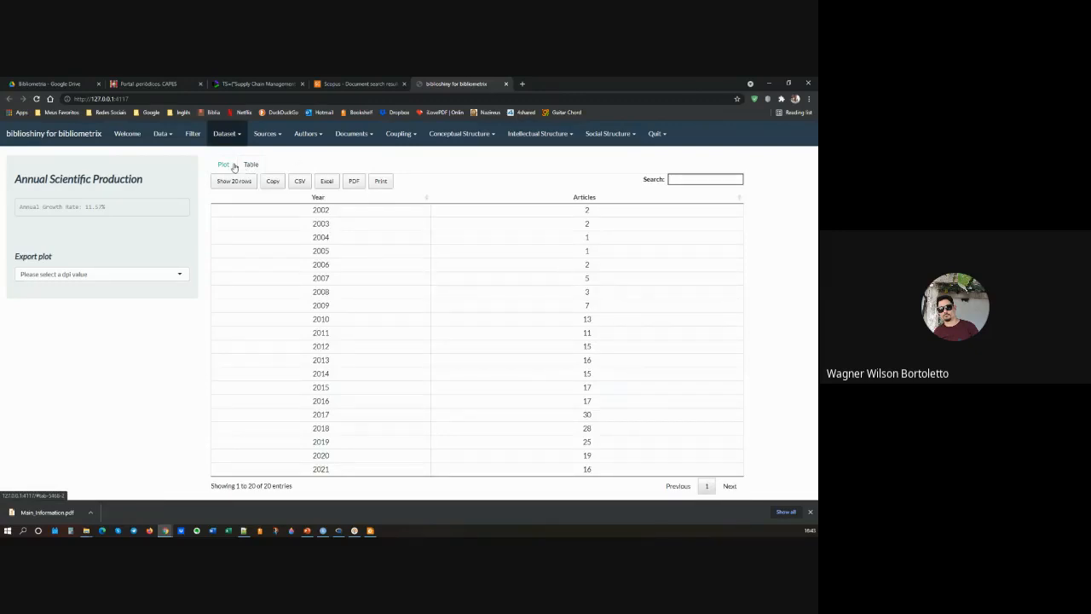
click(239, 135)
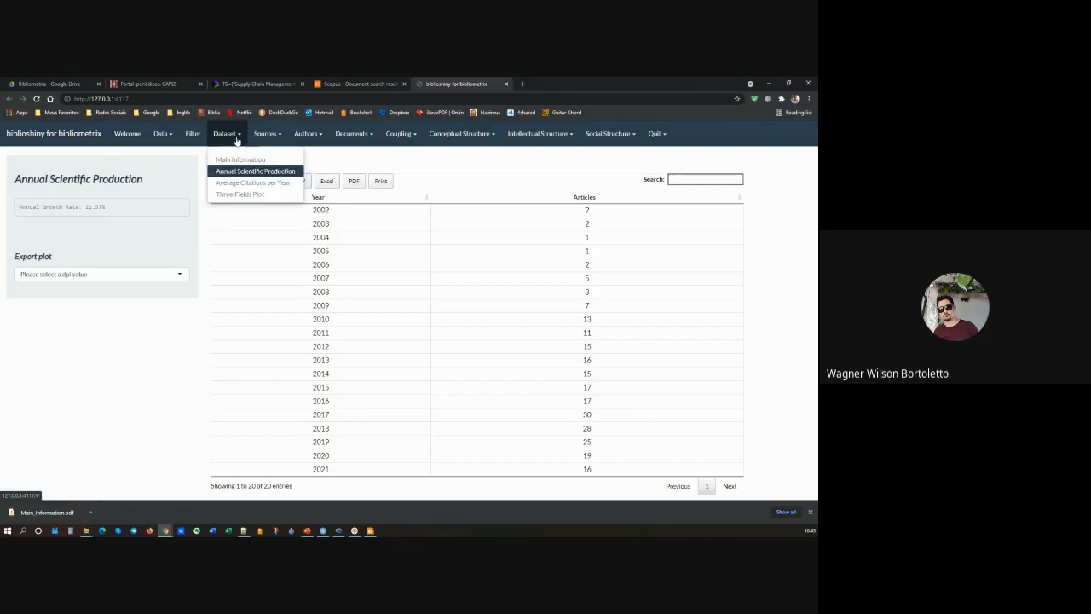
click(255, 181)
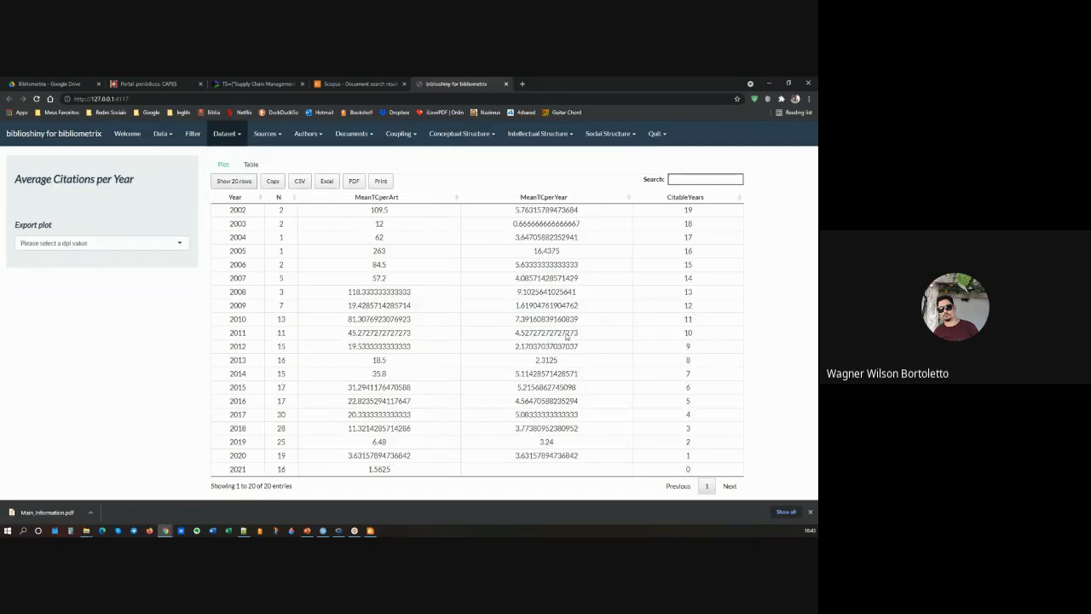
Step: Generate a Three-Fields Plot with References, Authors and Keywords as left, middle and right fields, and check the available middle-field options
click(237, 137)
click(247, 194)
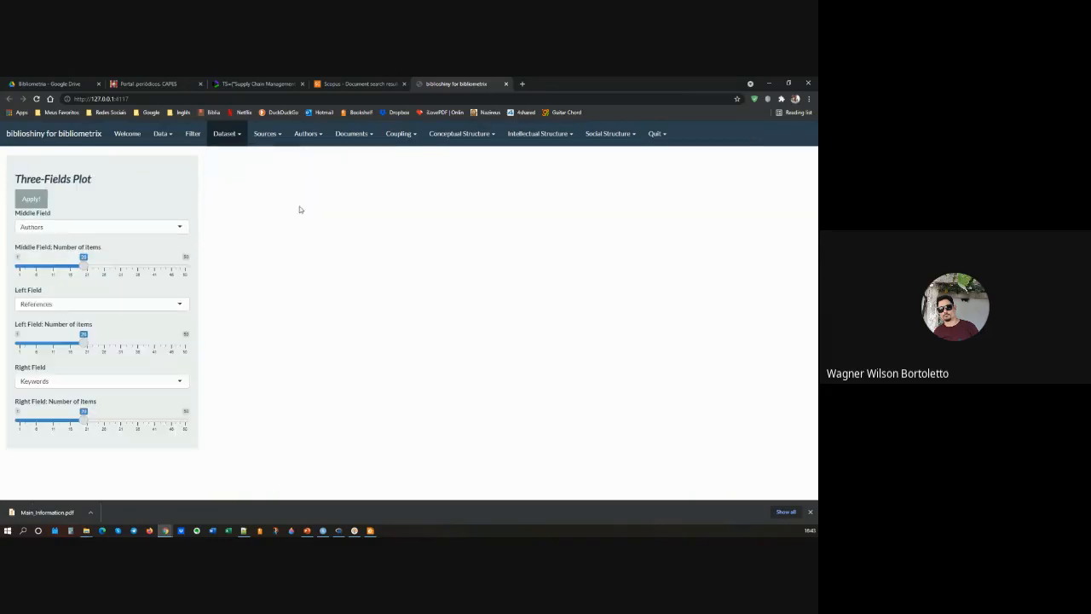
click(32, 200)
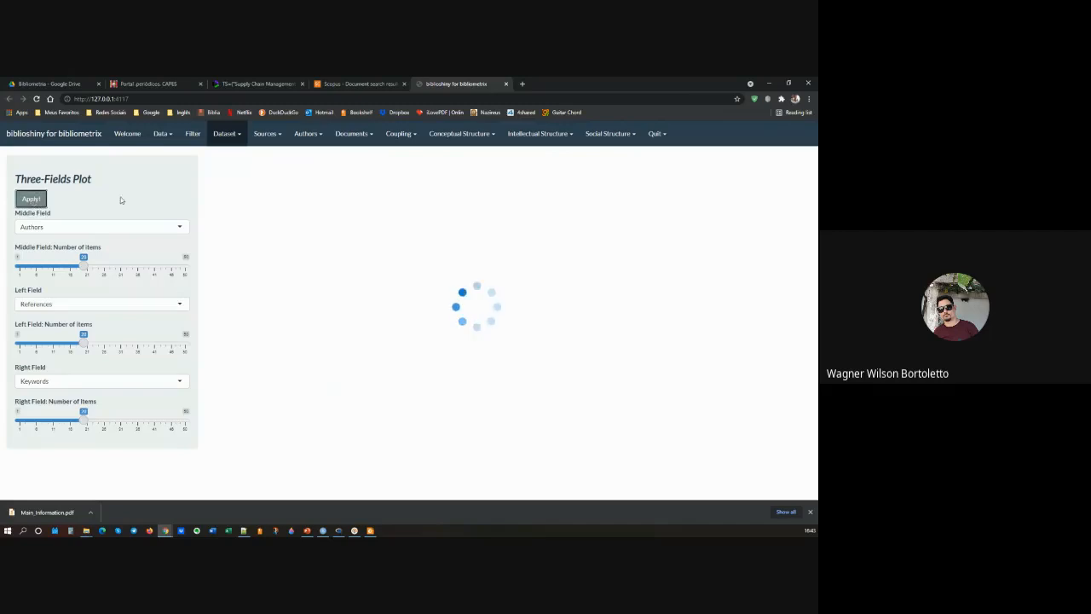
click(75, 226)
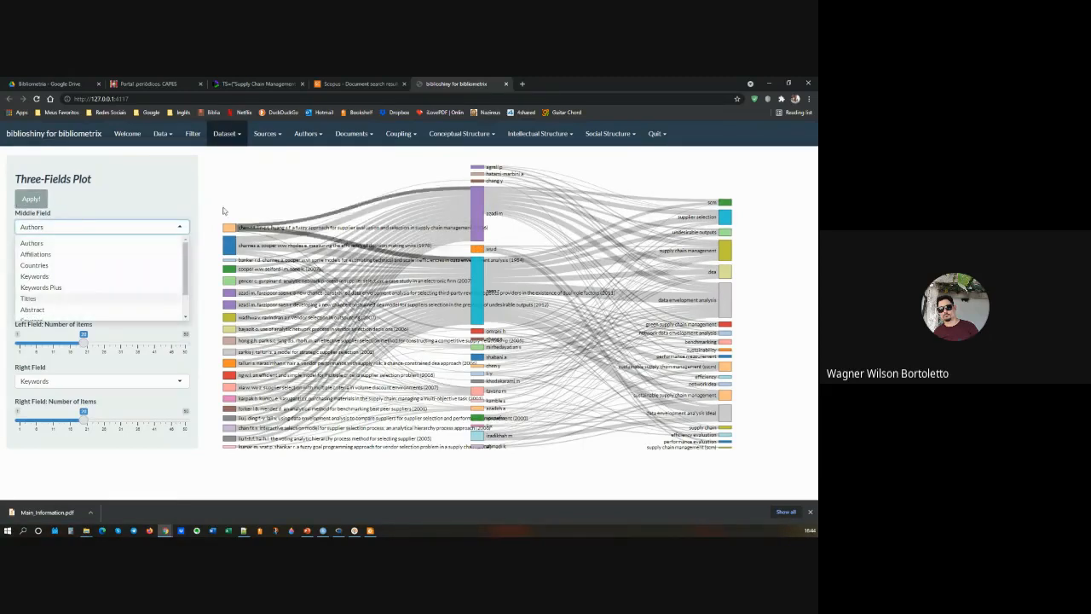
click(239, 245)
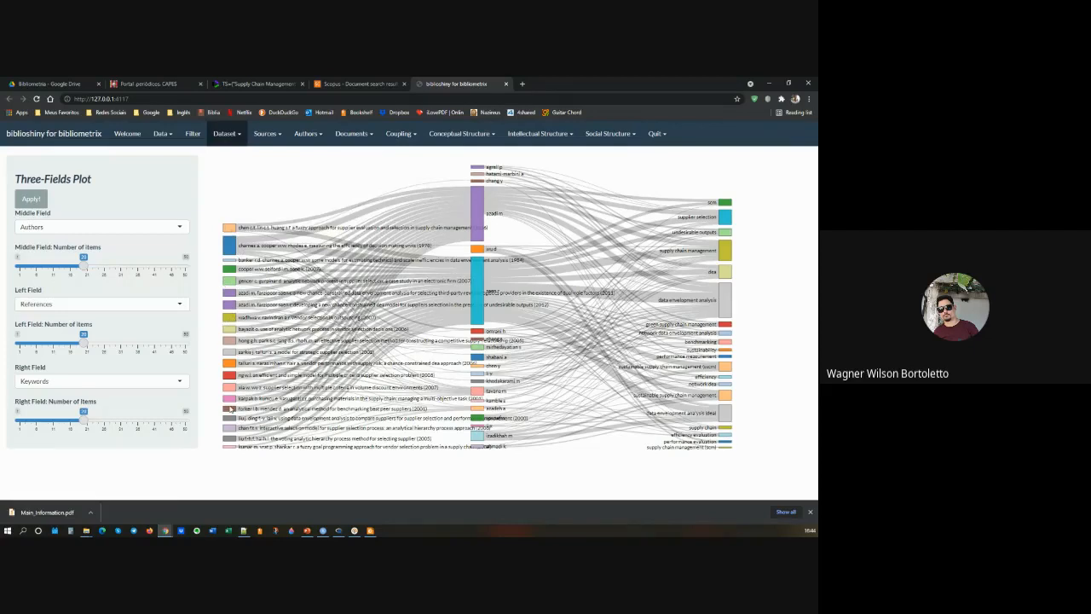
Step: Set the Three-Fields Plot's left field to Countries and regenerate the plot
click(111, 305)
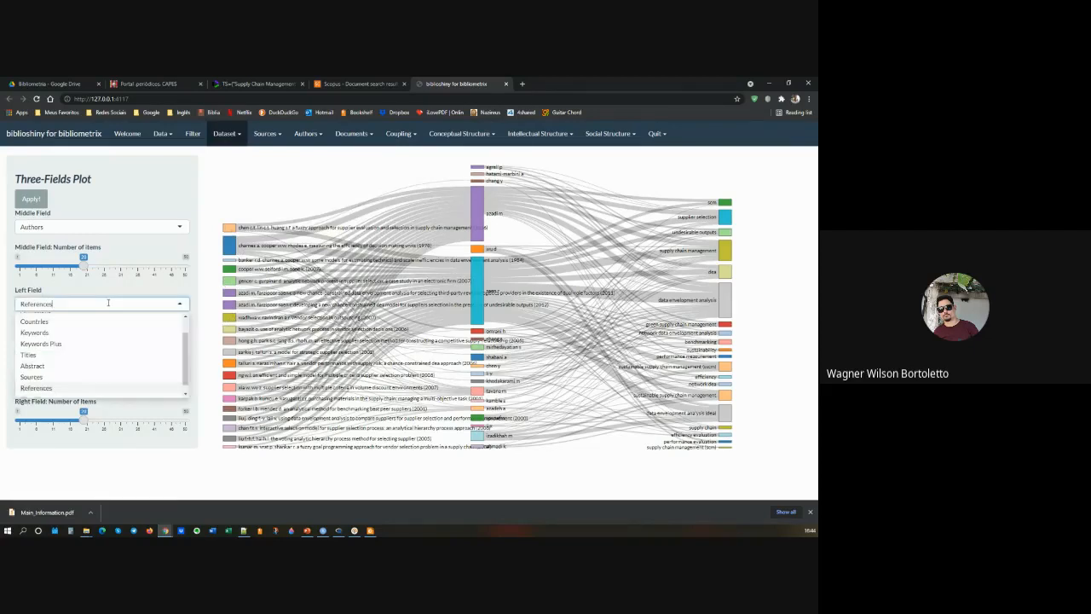
click(66, 320)
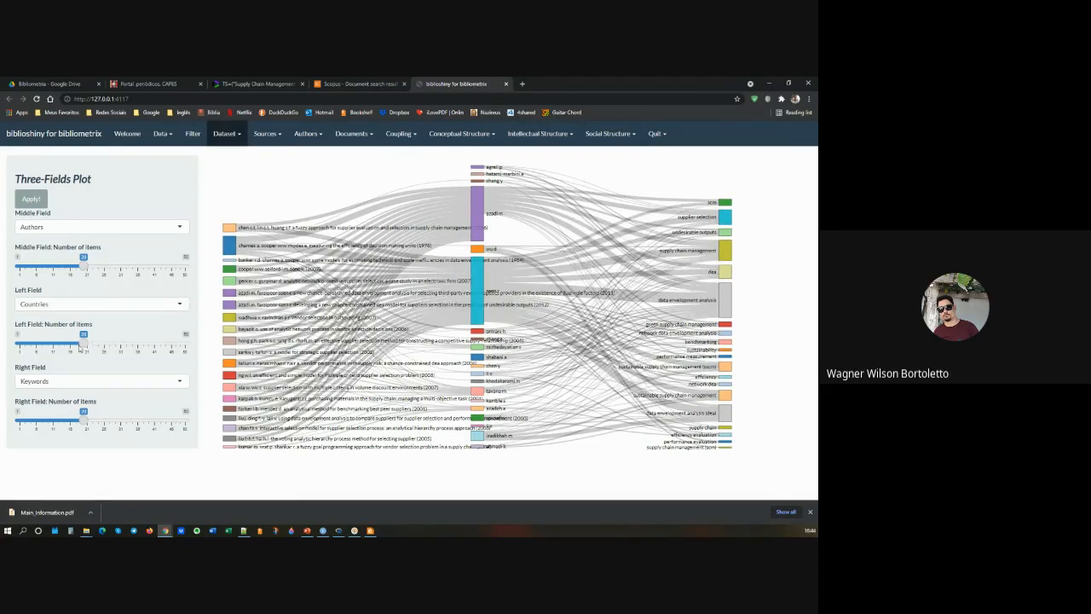
mouse_move(84, 347)
mouse_down()
mouse_move(134, 348)
mouse_move(84, 349)
mouse_up()
click(28, 202)
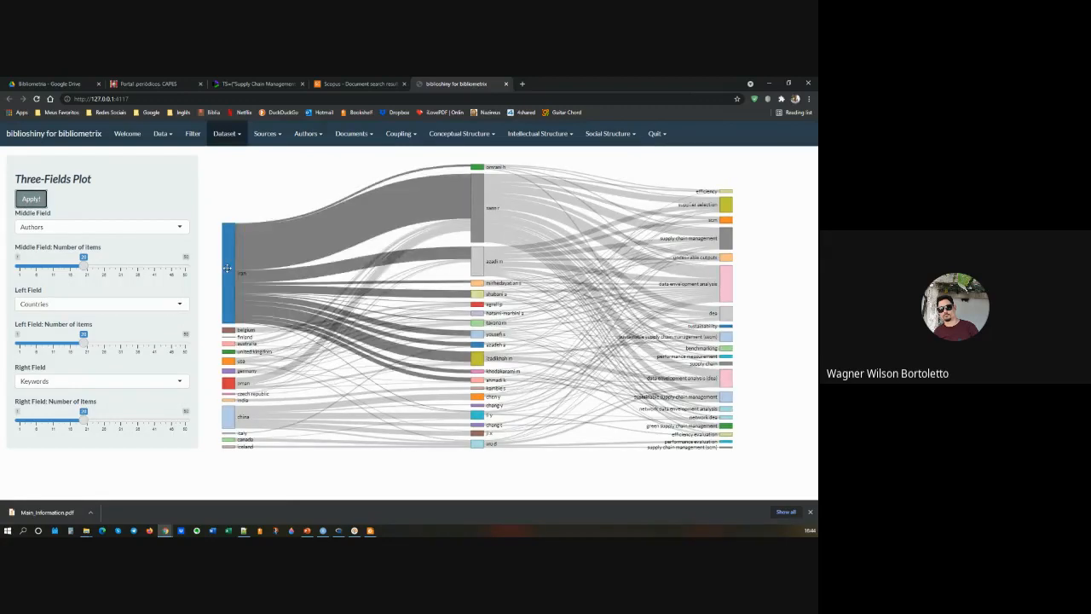
Step: Examine the Three-Fields Plot's connections from Iran, the main authors, and the data envelopment analysis, supply chain management and supplier selection keywords
mouse_move(227, 269)
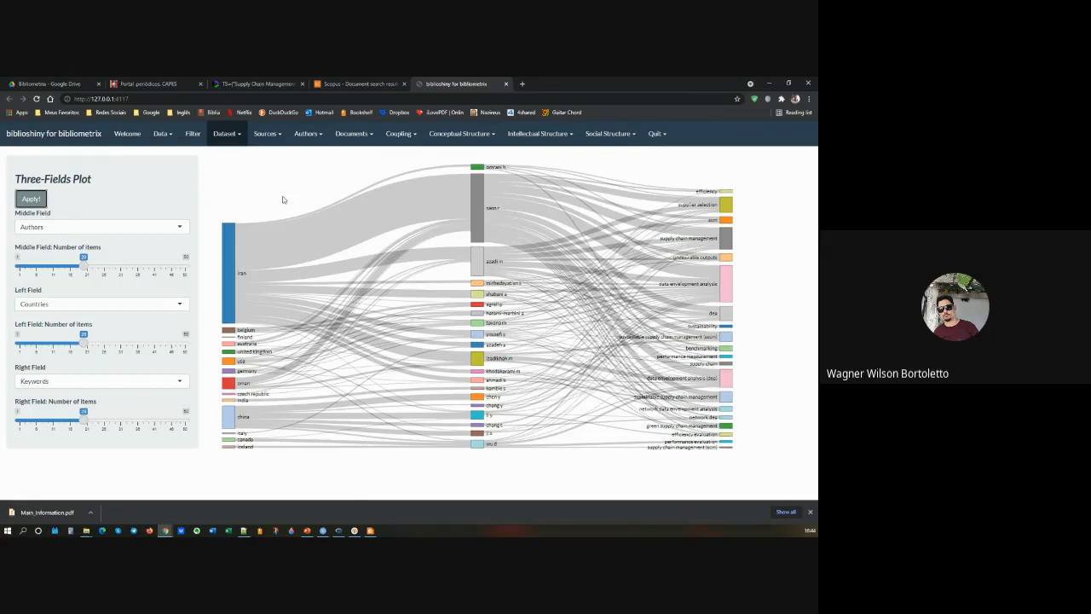
mouse_move(475, 170)
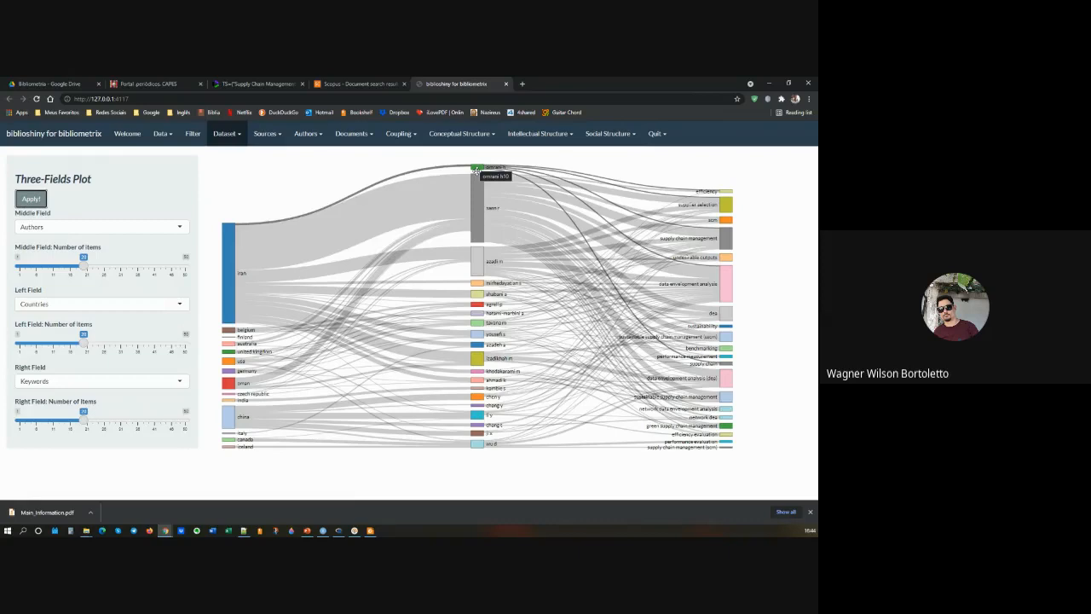
mouse_move(476, 213)
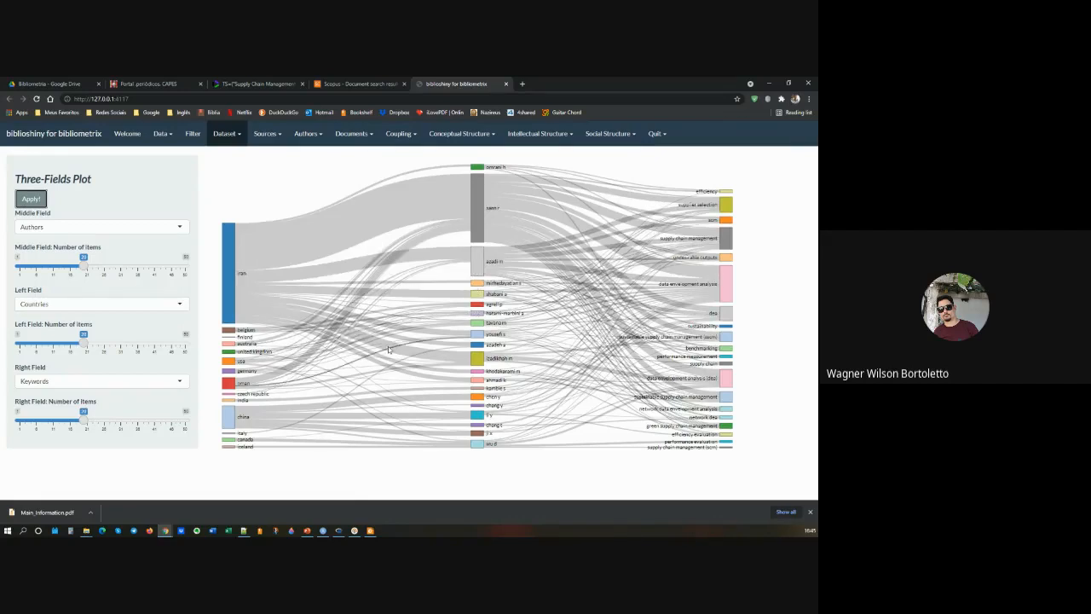
mouse_move(385, 348)
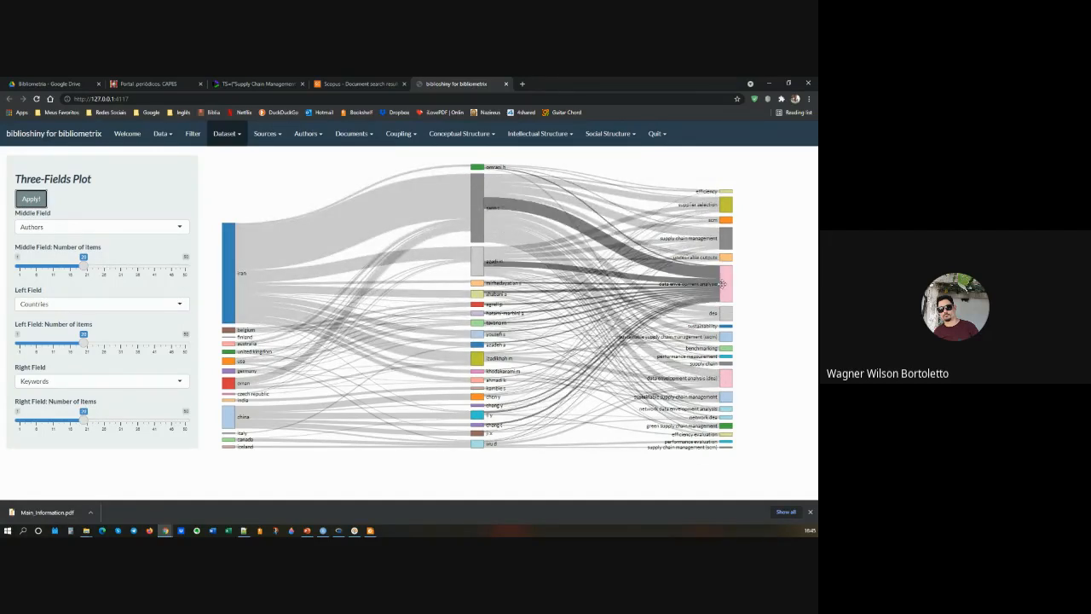
mouse_move(727, 282)
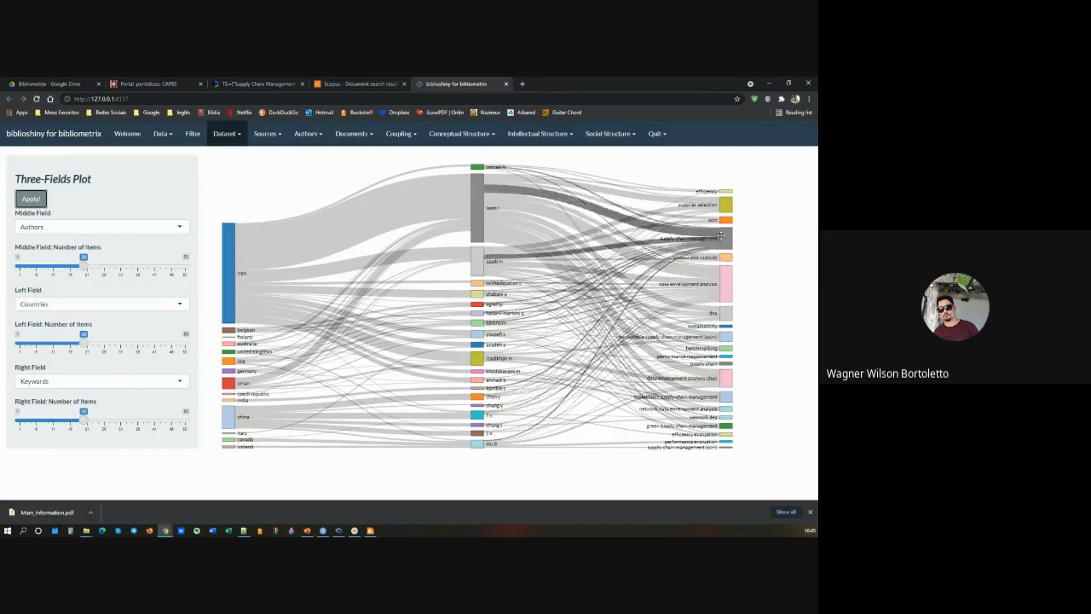
mouse_move(717, 208)
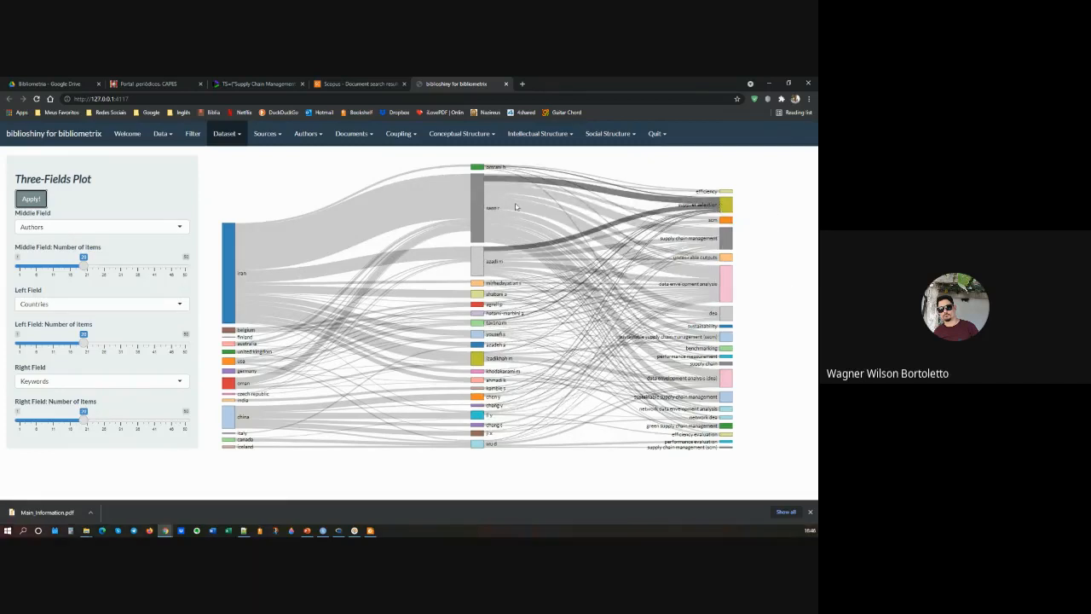
Step: Generate the Most Relevant Sources plot for 20 sources and inspect the number of documents for individual journals
click(261, 136)
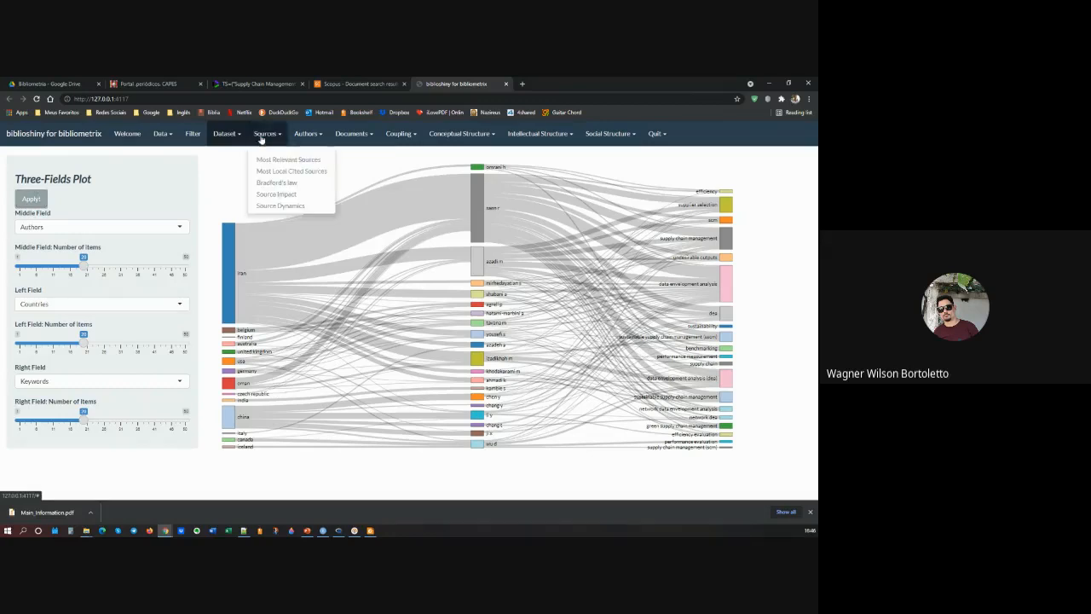
click(271, 160)
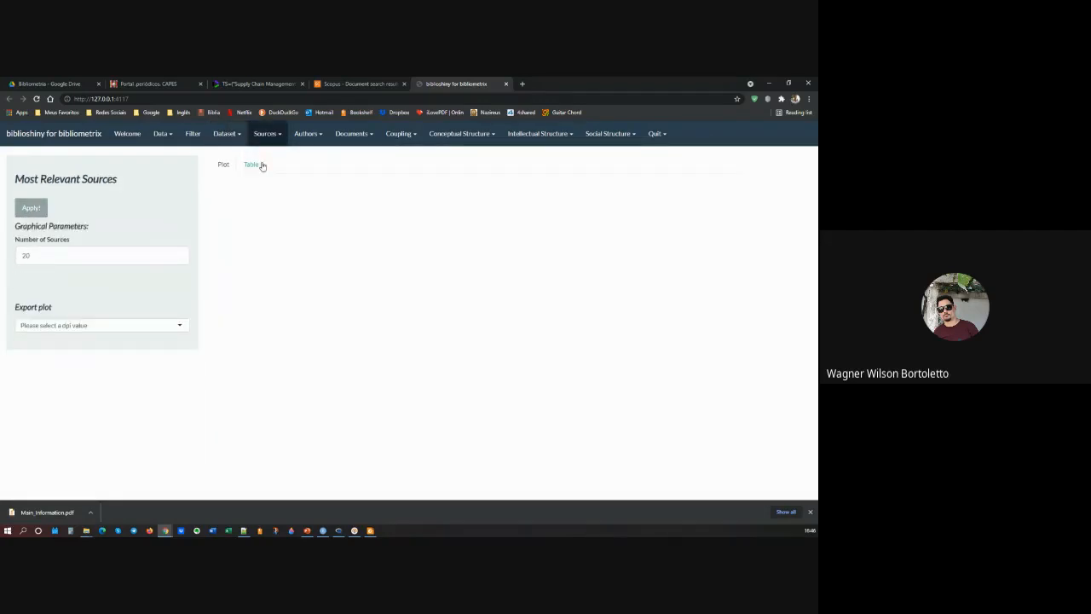
click(32, 208)
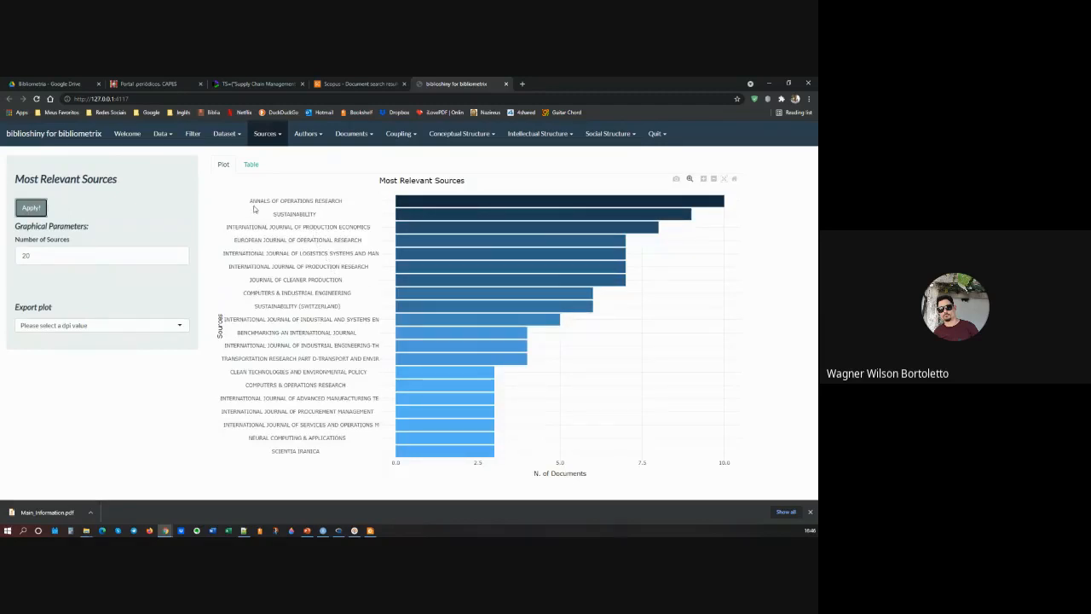
mouse_move(463, 206)
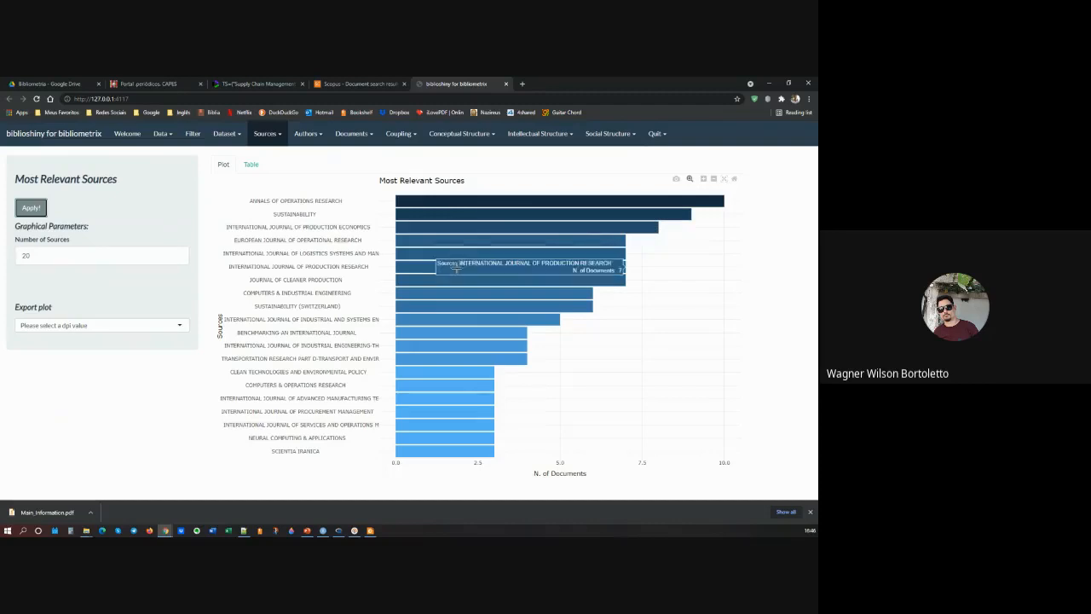
mouse_move(454, 277)
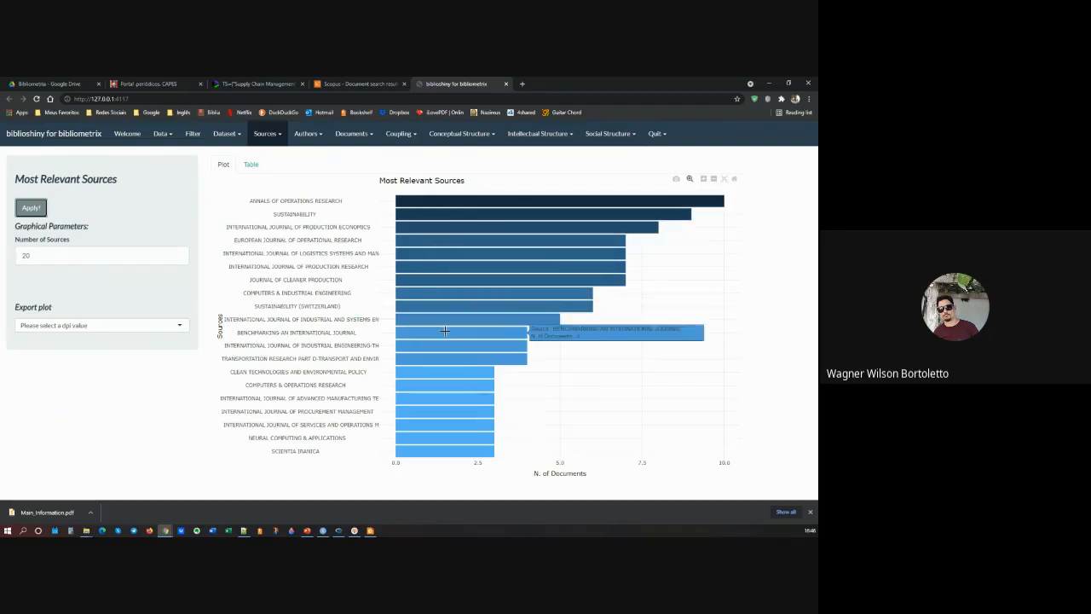
mouse_move(440, 347)
Step: Set the number of sources to 30 and regenerate the Most Relevant Sources plot
double_click(25, 254)
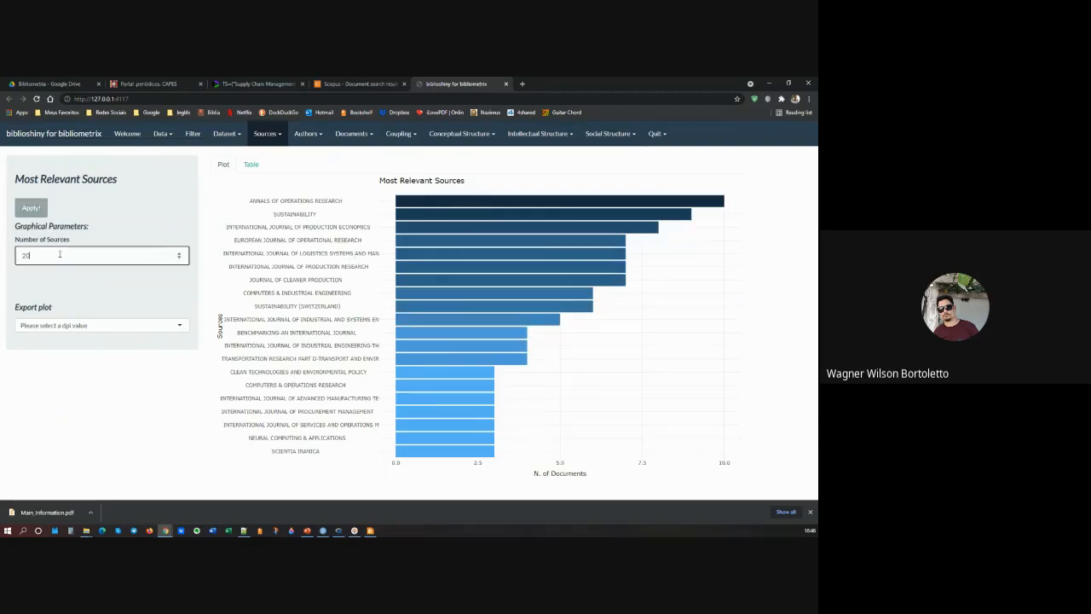
text(30)
click(32, 209)
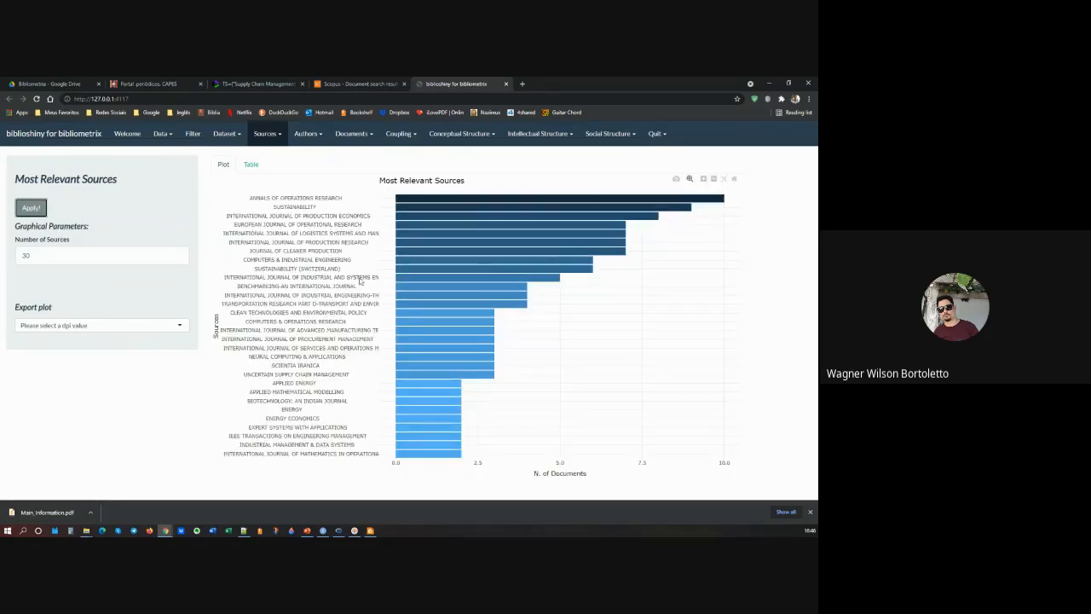
Step: Check the Most Relevant Sources table, and view the source clustering plot through Bradford's Law
click(249, 164)
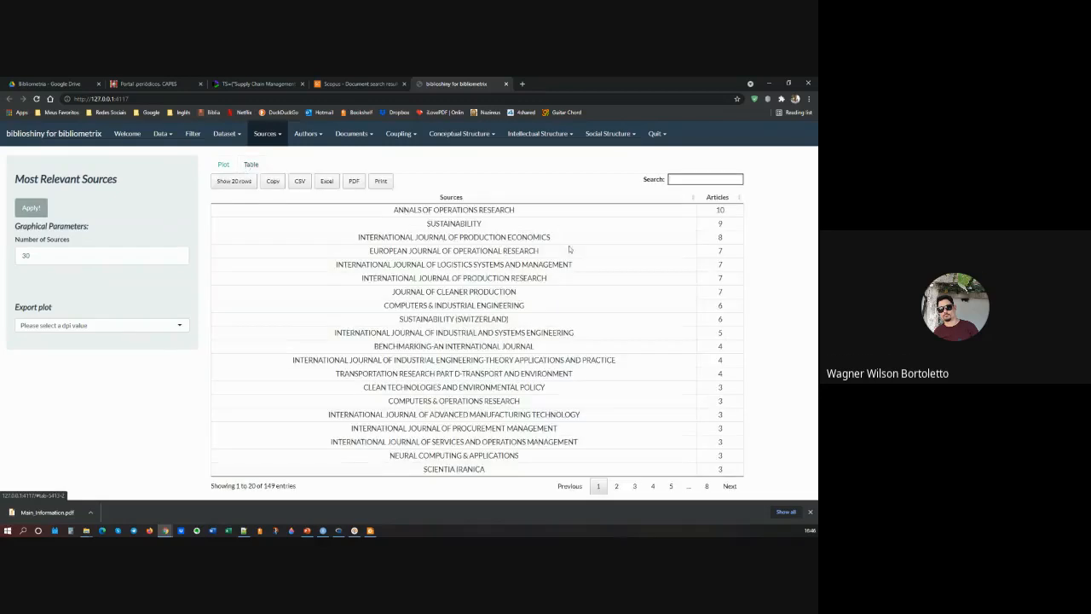
click(224, 164)
click(269, 134)
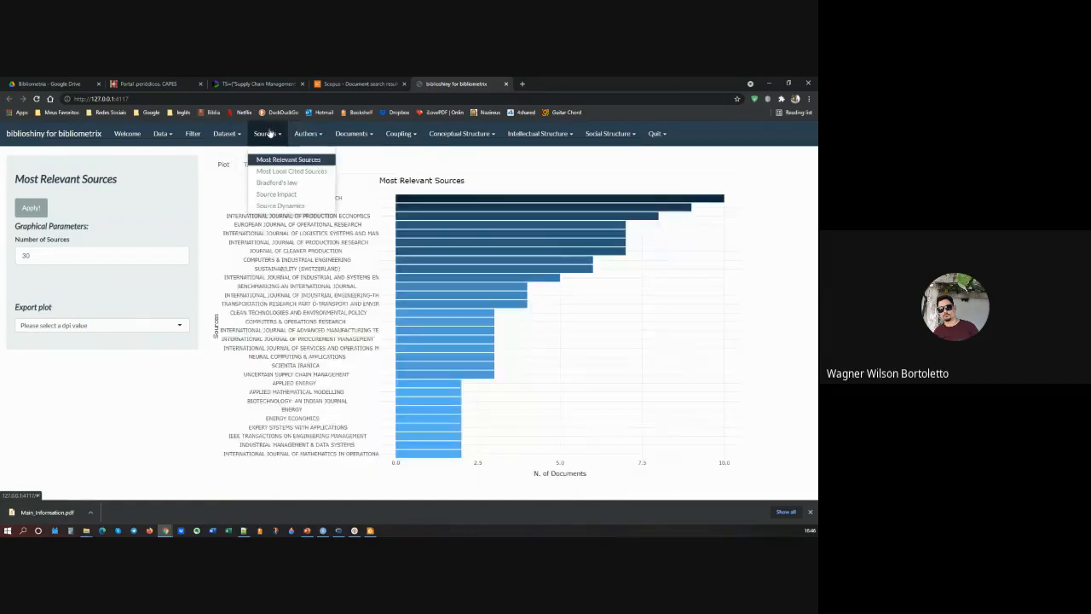
click(276, 183)
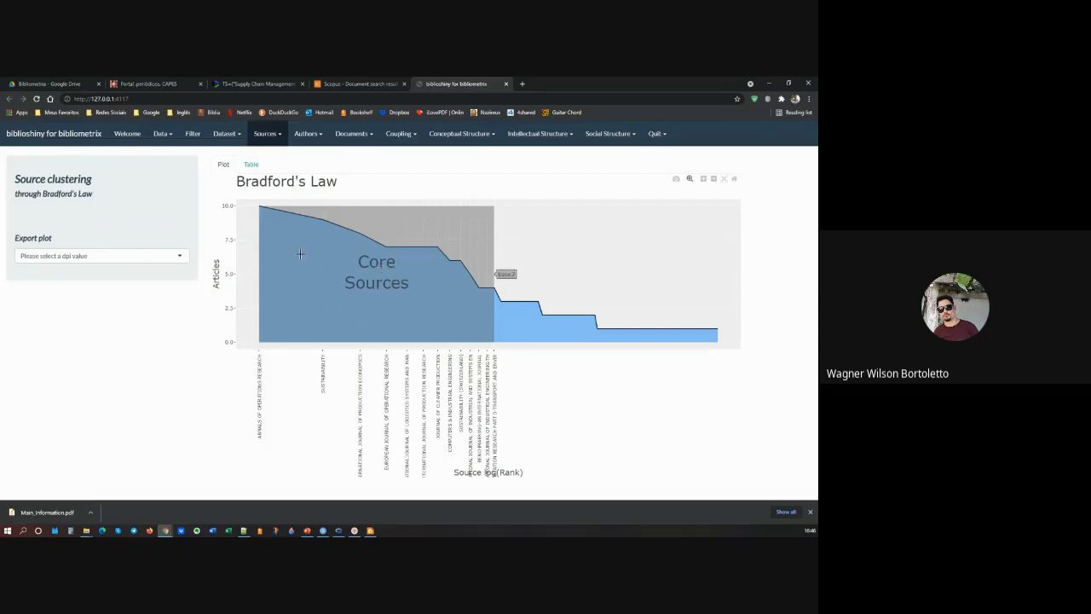
Step: Generate the Most Relevant Authors plot for 20 authors by number of documents, and inspect individual bars with the downloads bar closed
click(304, 140)
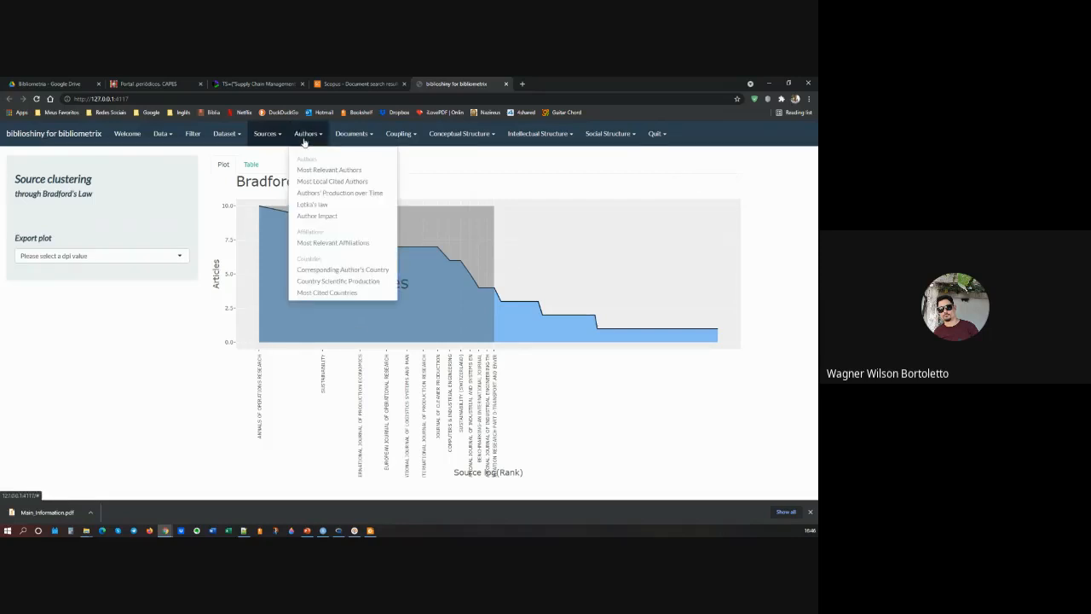
click(317, 171)
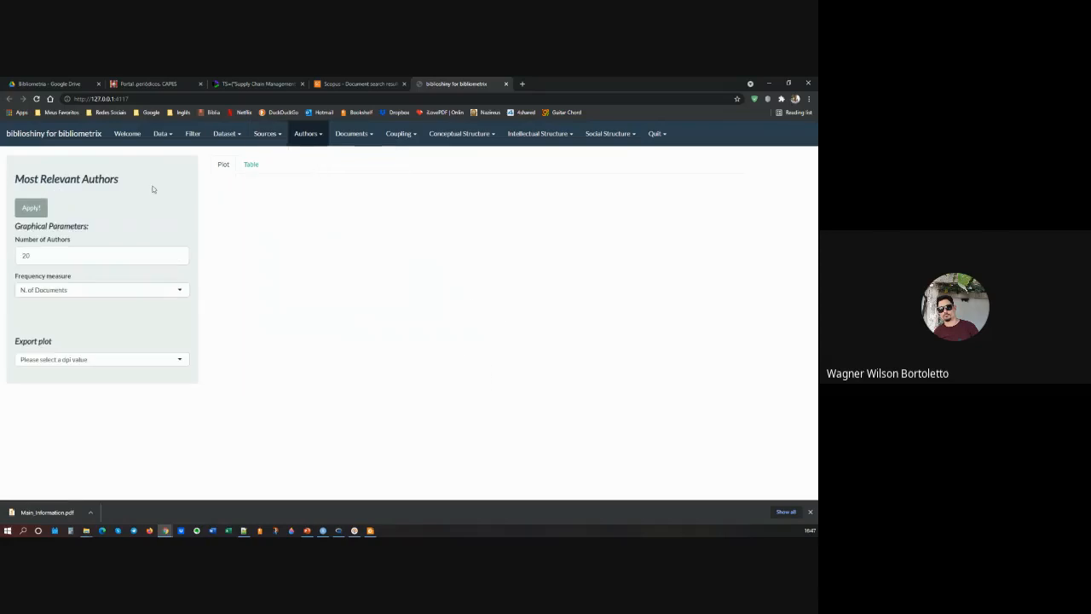
click(30, 208)
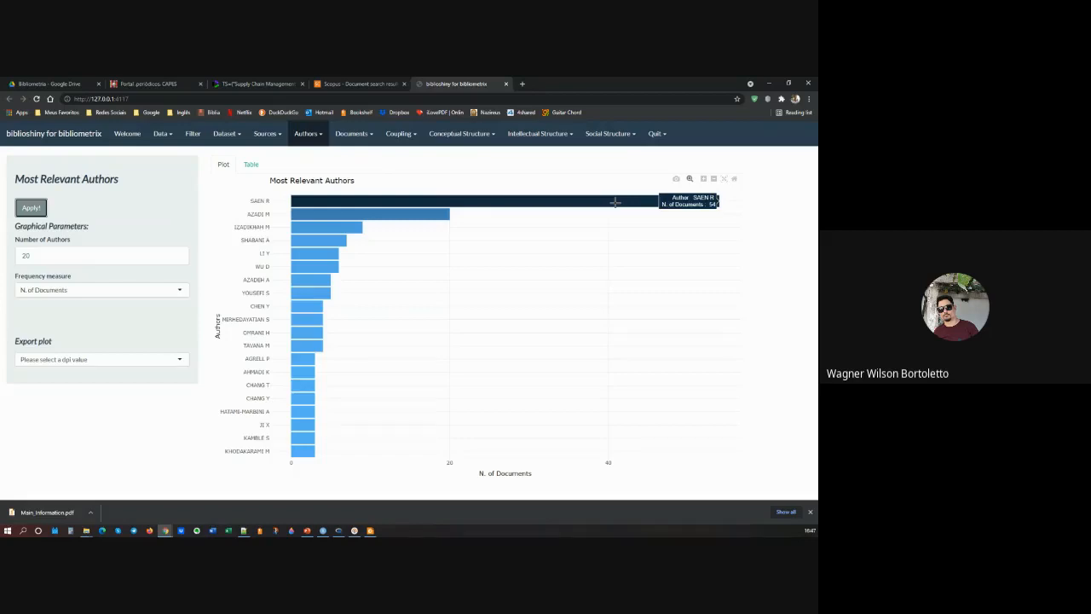
click(810, 511)
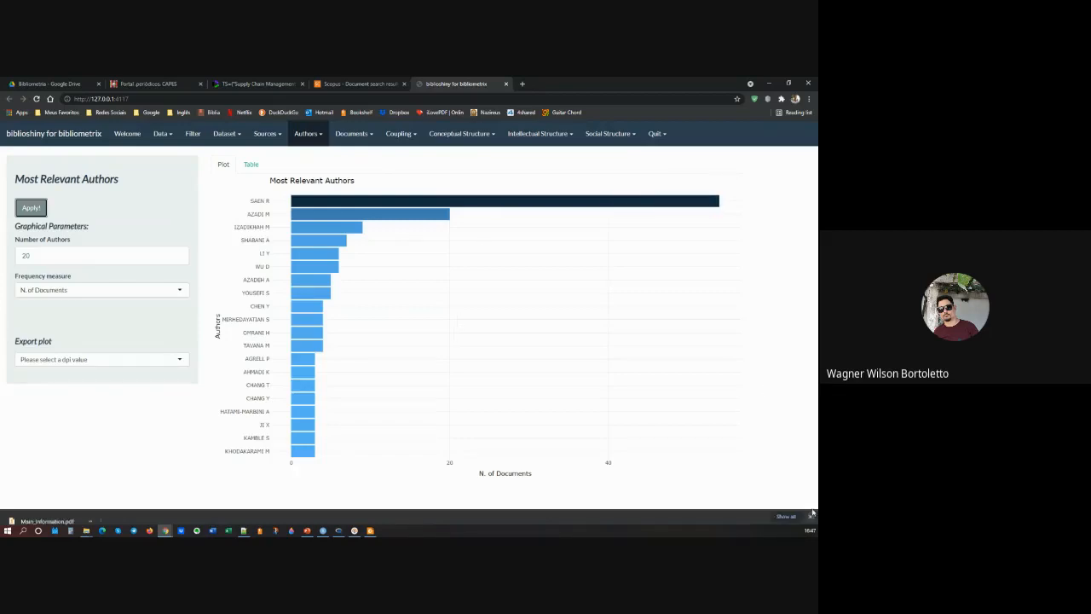
mouse_move(402, 214)
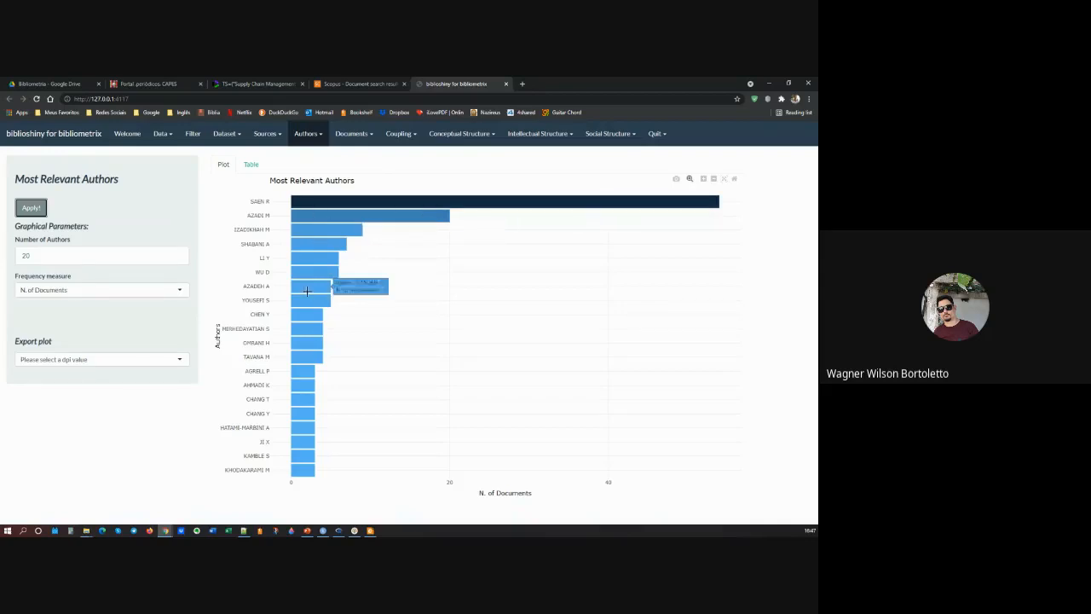
mouse_move(497, 198)
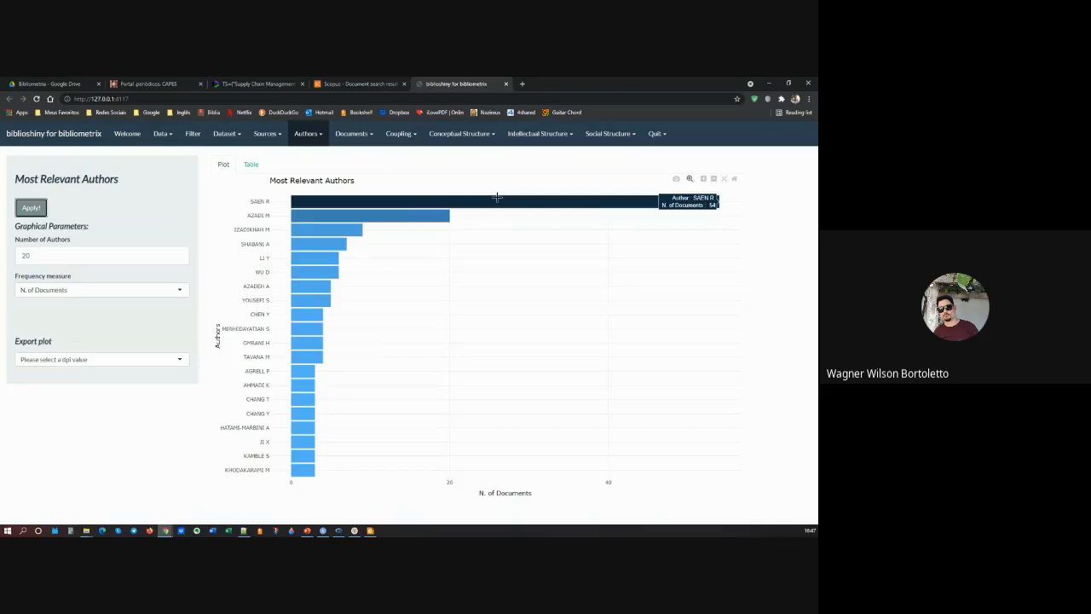
Step: Generate the Most Global Cited Documents plot for 20 documents by total citations, and view the available export resolutions
click(319, 135)
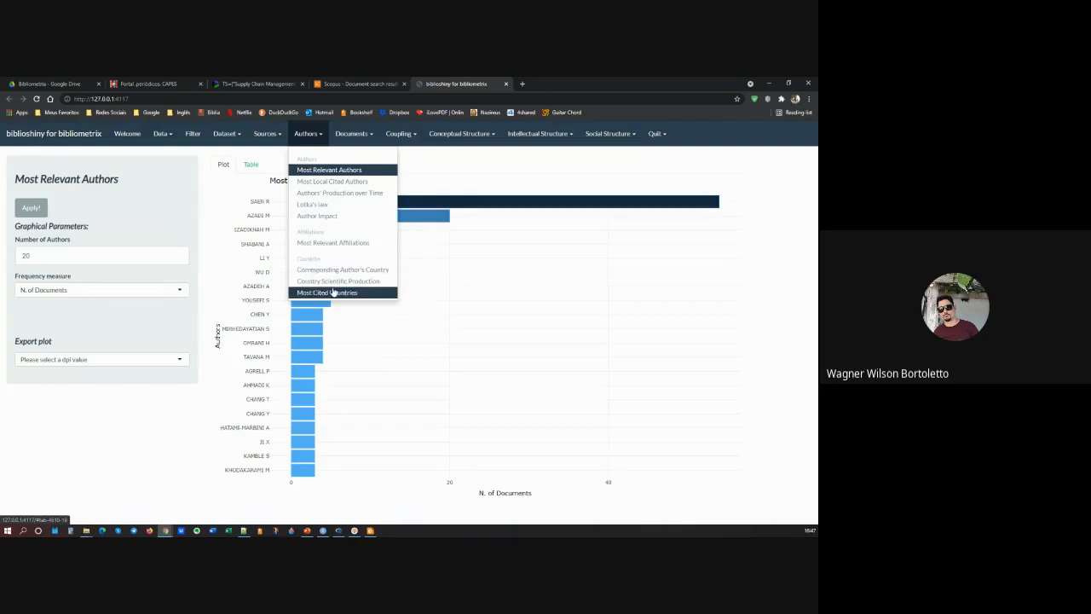
click(353, 134)
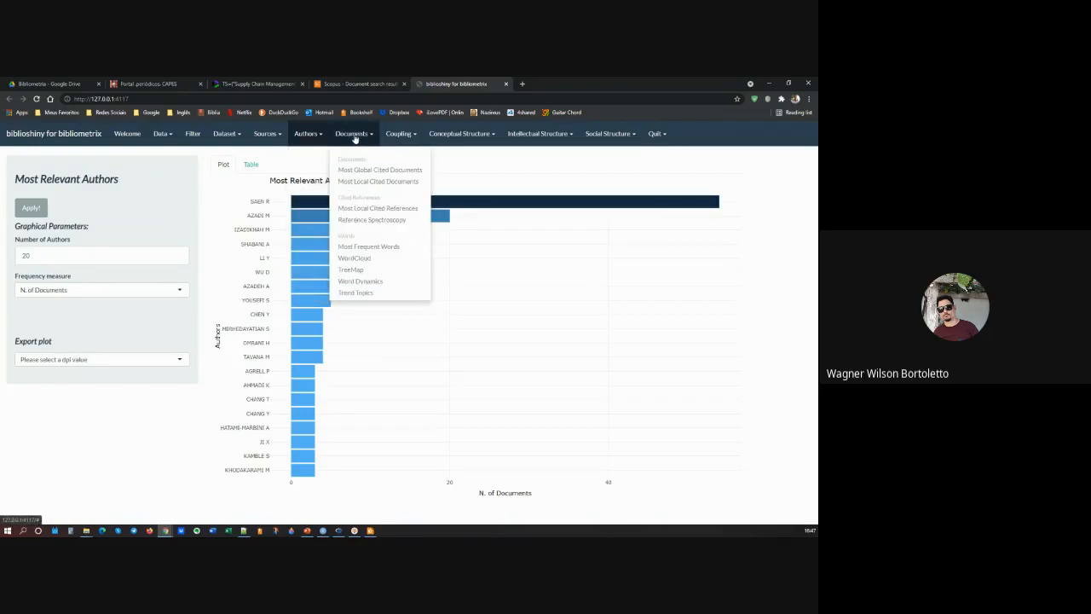
click(382, 171)
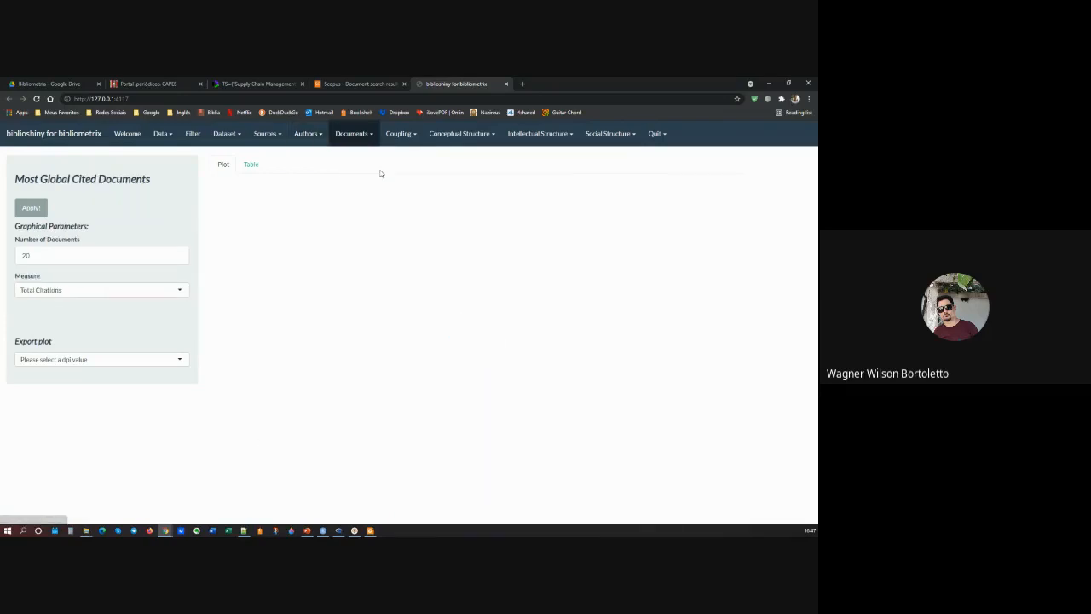
click(32, 212)
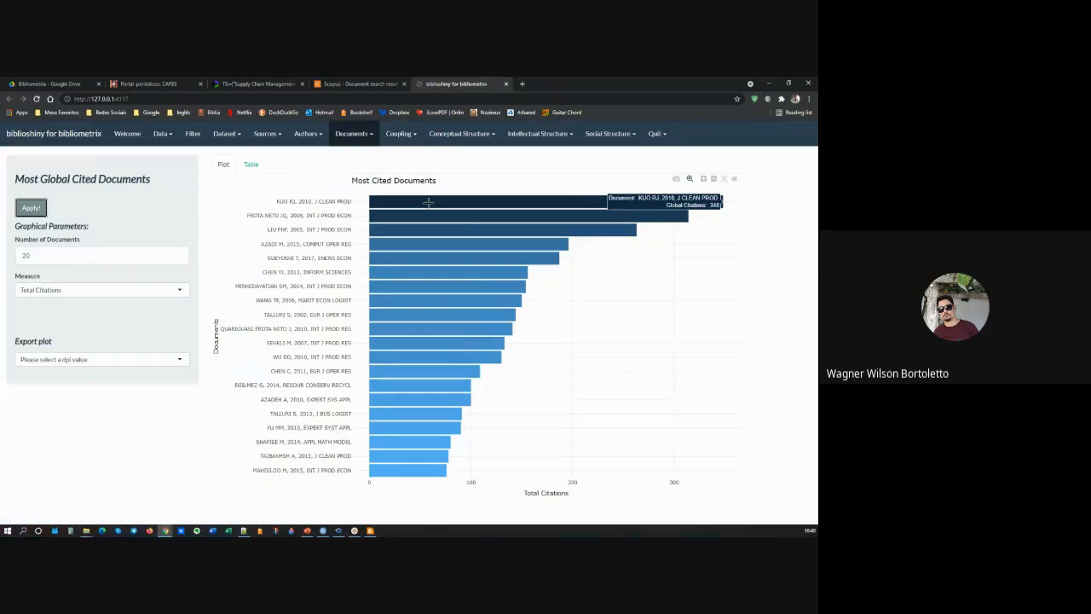
click(91, 359)
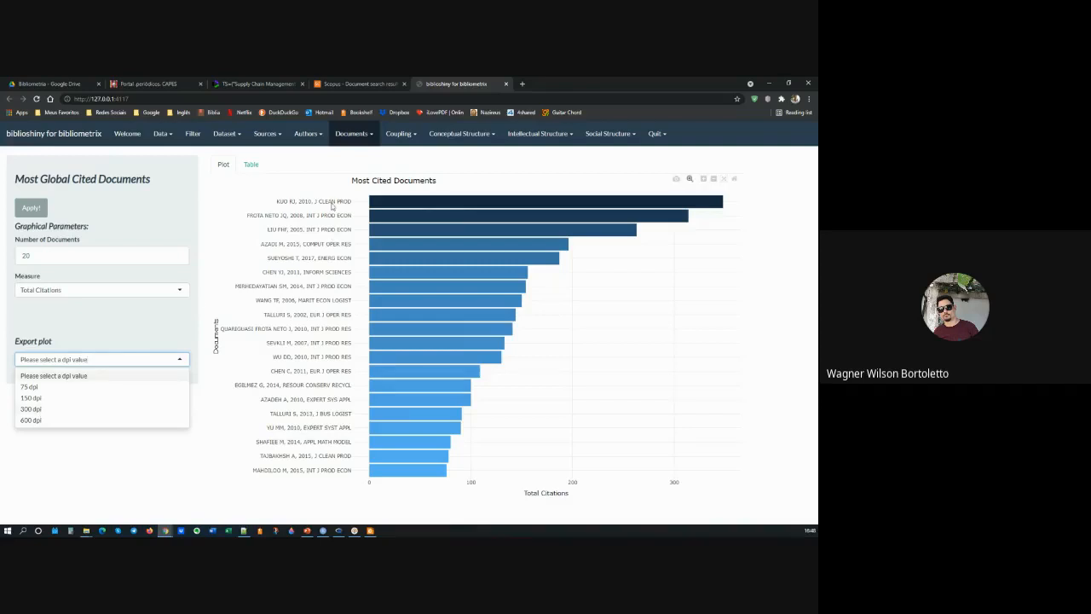
click(365, 159)
Step: Generate the Most Local Cited Documents results for 20 documents and view them as a table
click(370, 134)
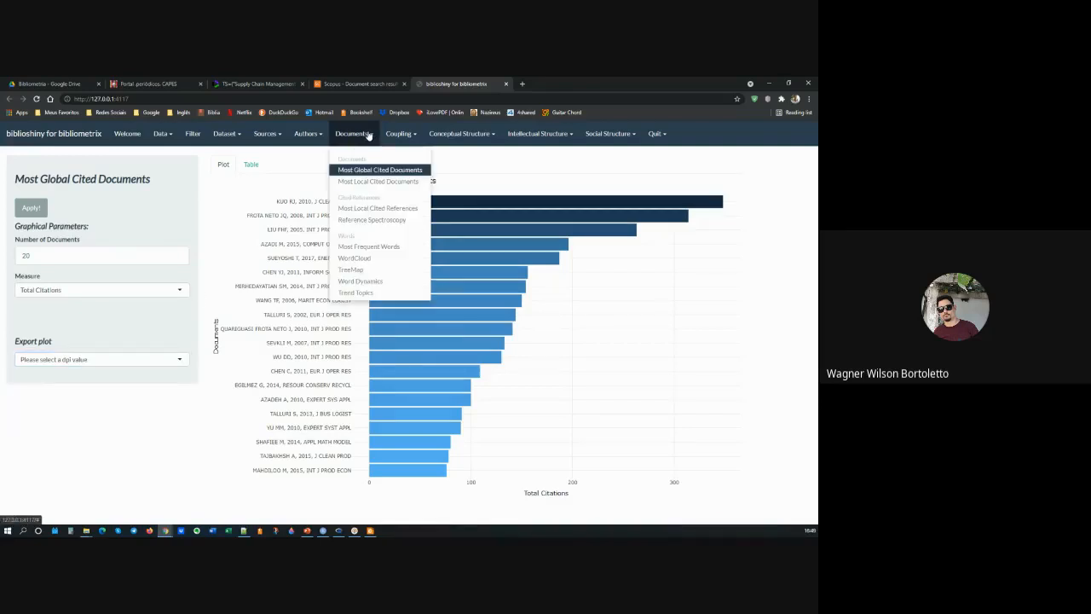
click(366, 182)
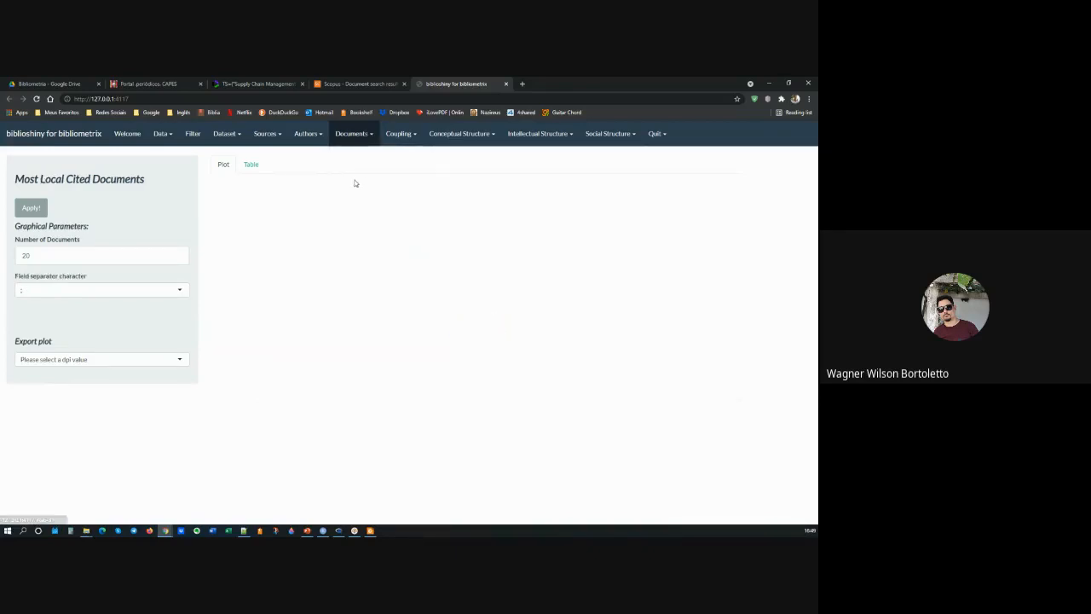
click(31, 209)
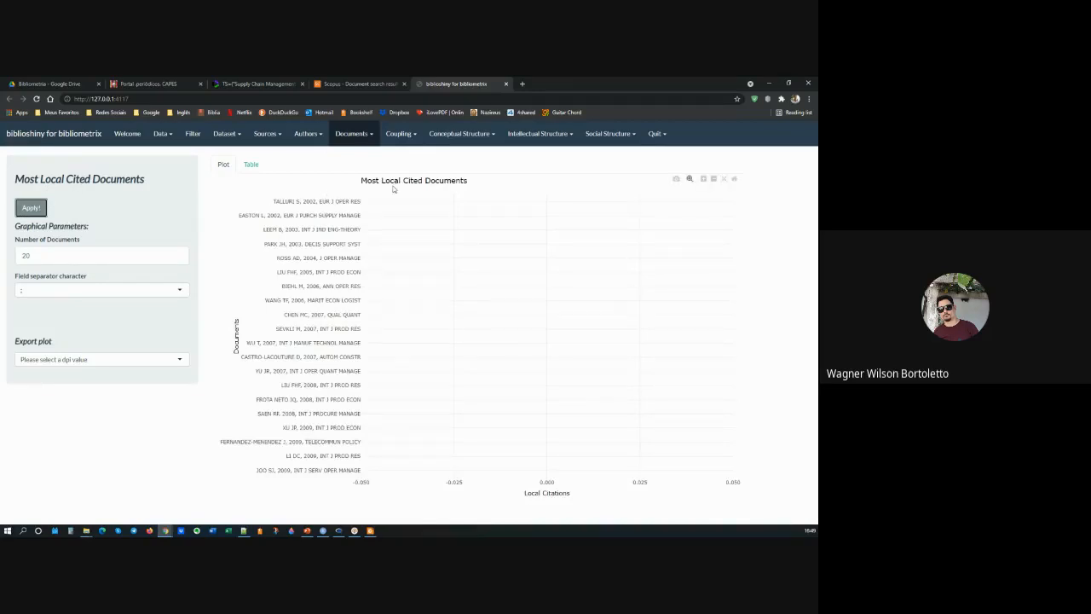
click(256, 166)
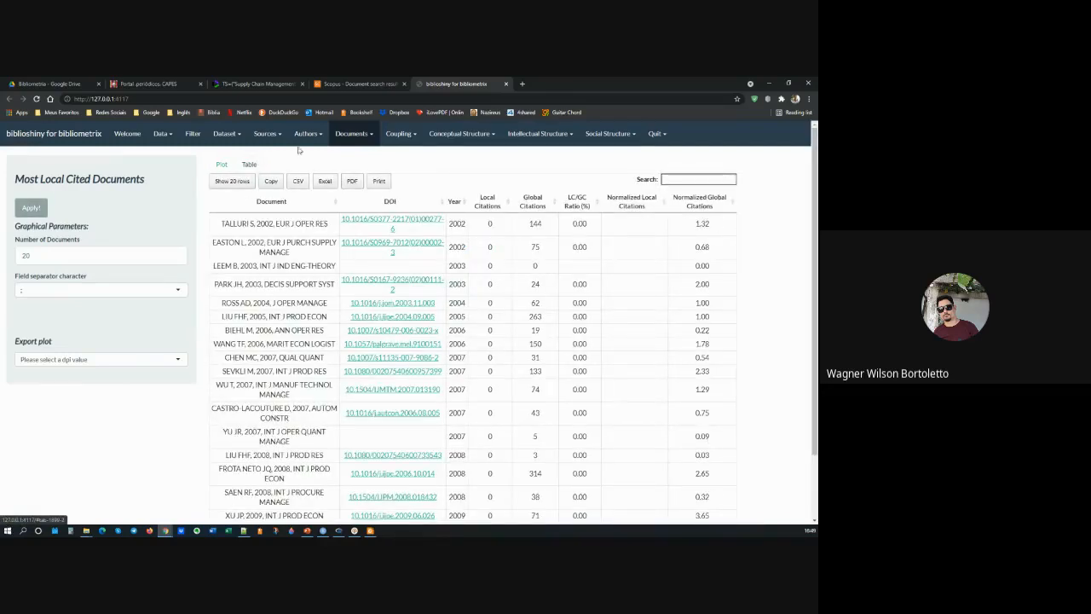
Step: Generate the Most Frequent Words plot from the Keywords Plus field with 10 words
click(367, 137)
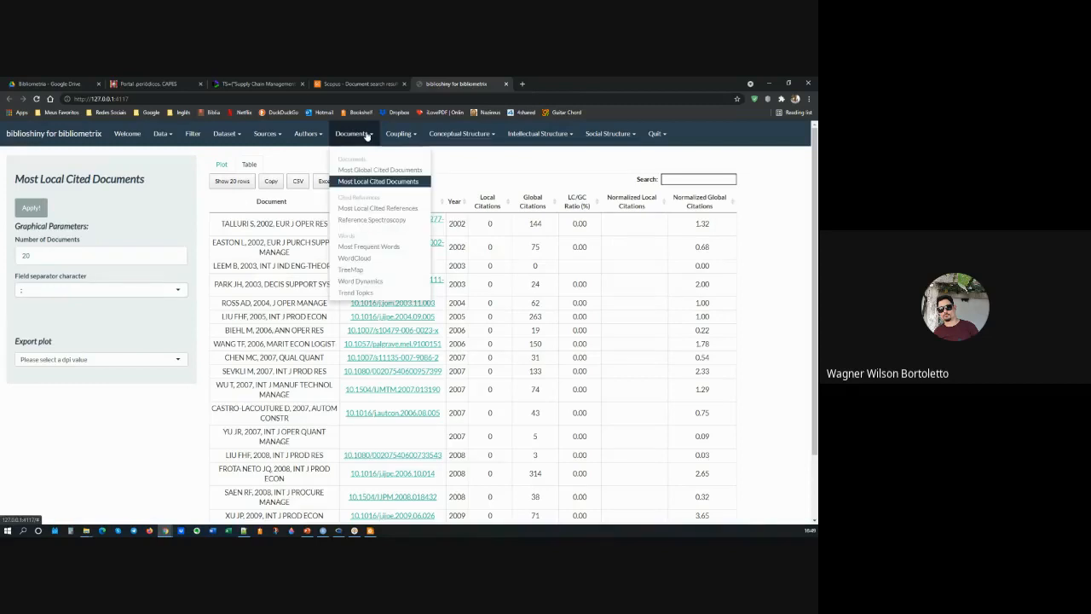
click(368, 247)
click(31, 208)
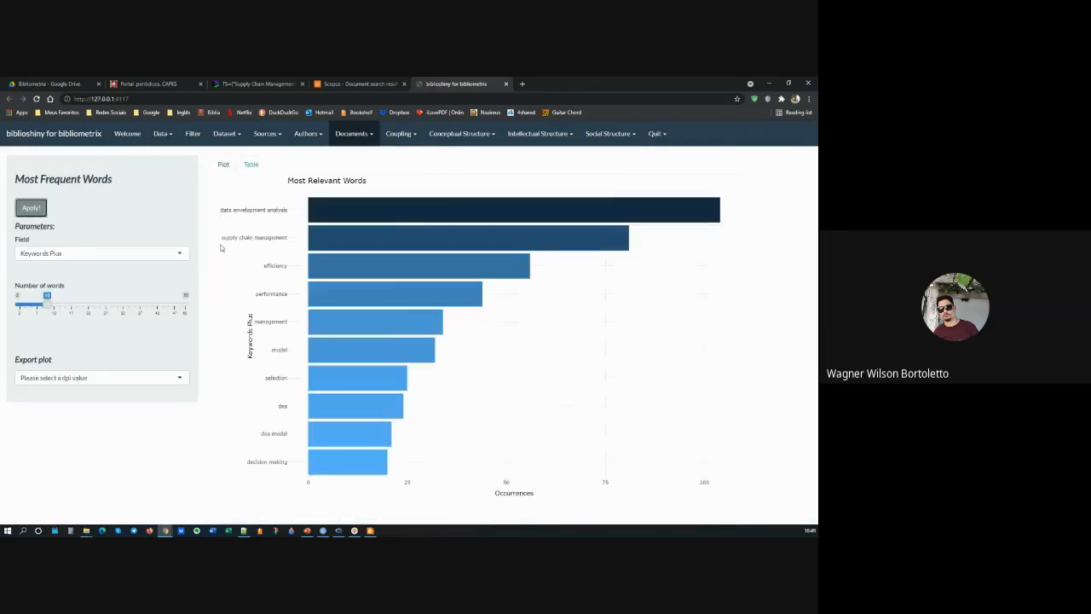
Step: Generate a WordCloud of 50 words from the Keywords Plus field and inspect the frequencies of its largest words
click(353, 134)
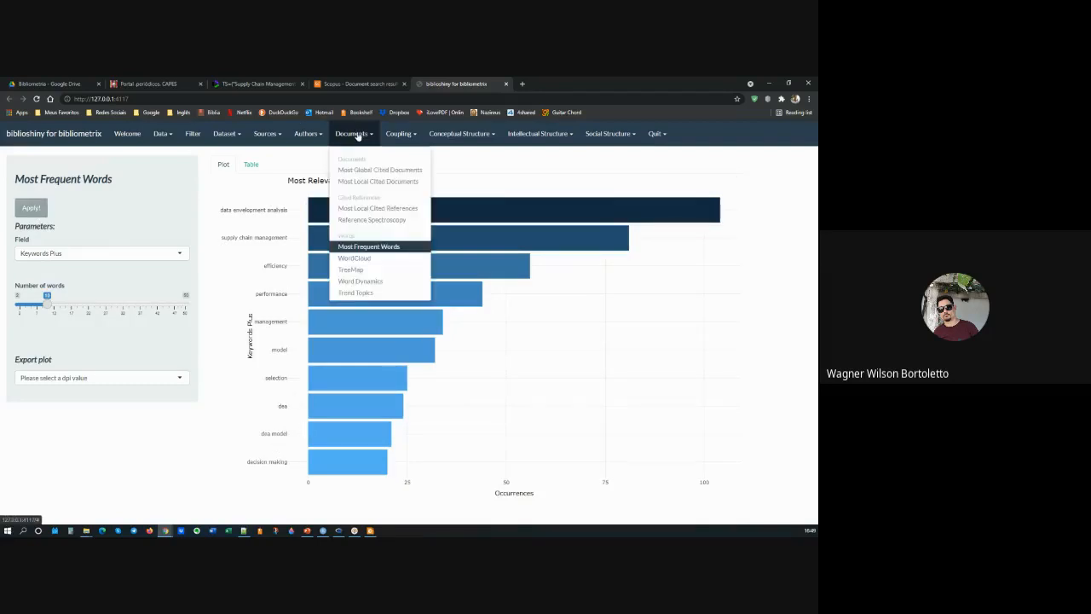
click(355, 257)
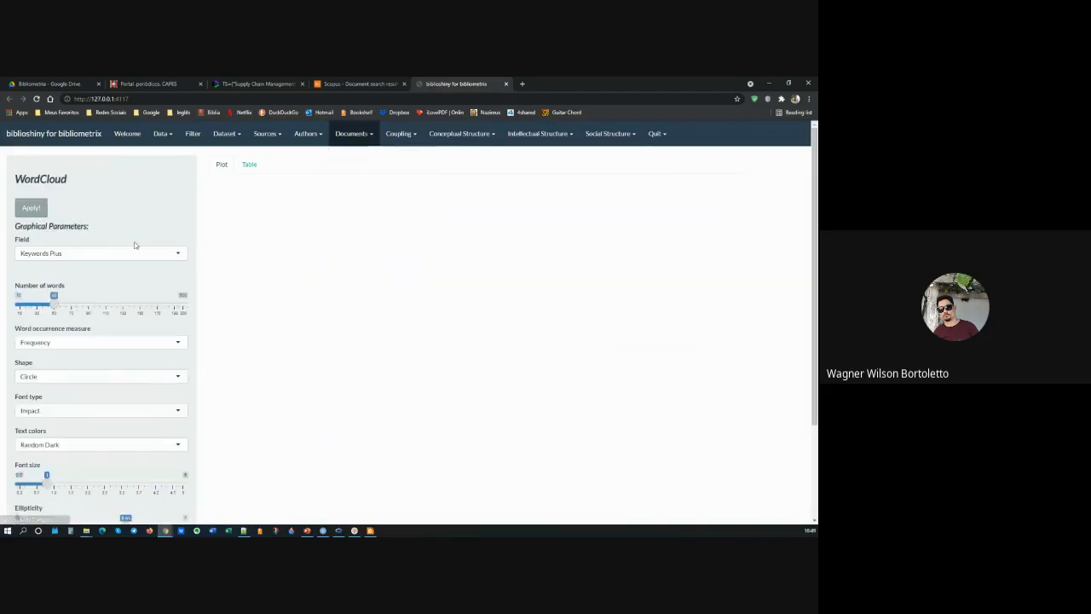
click(30, 209)
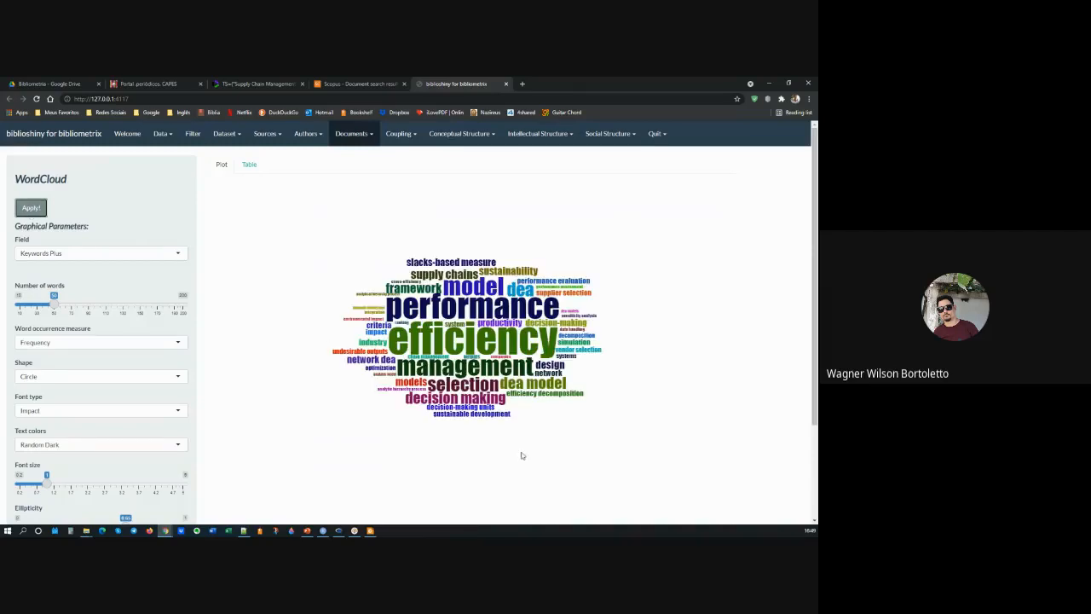
mouse_move(530, 343)
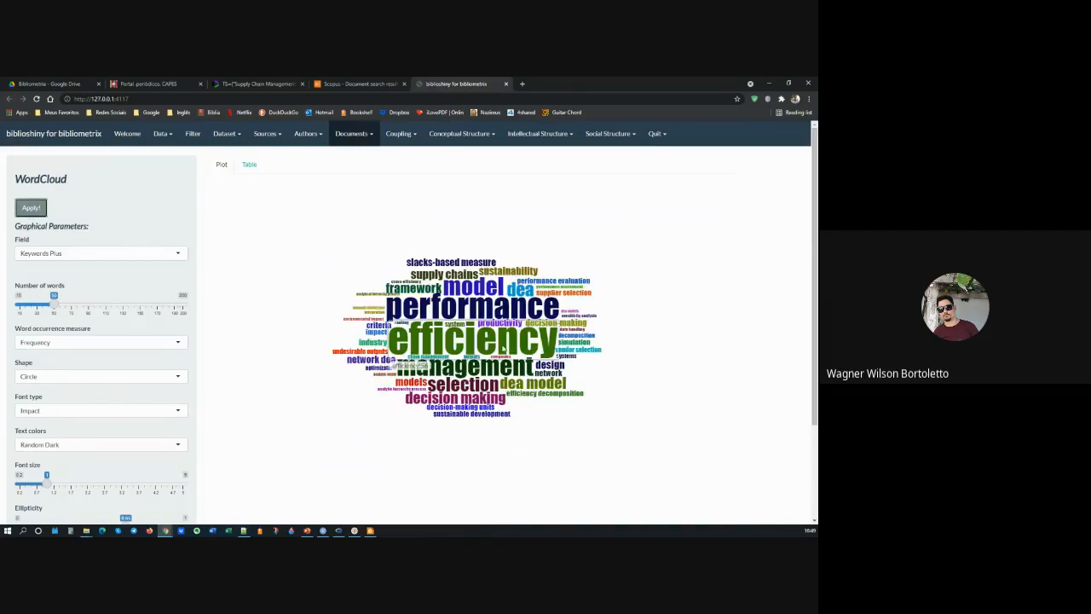
mouse_move(470, 313)
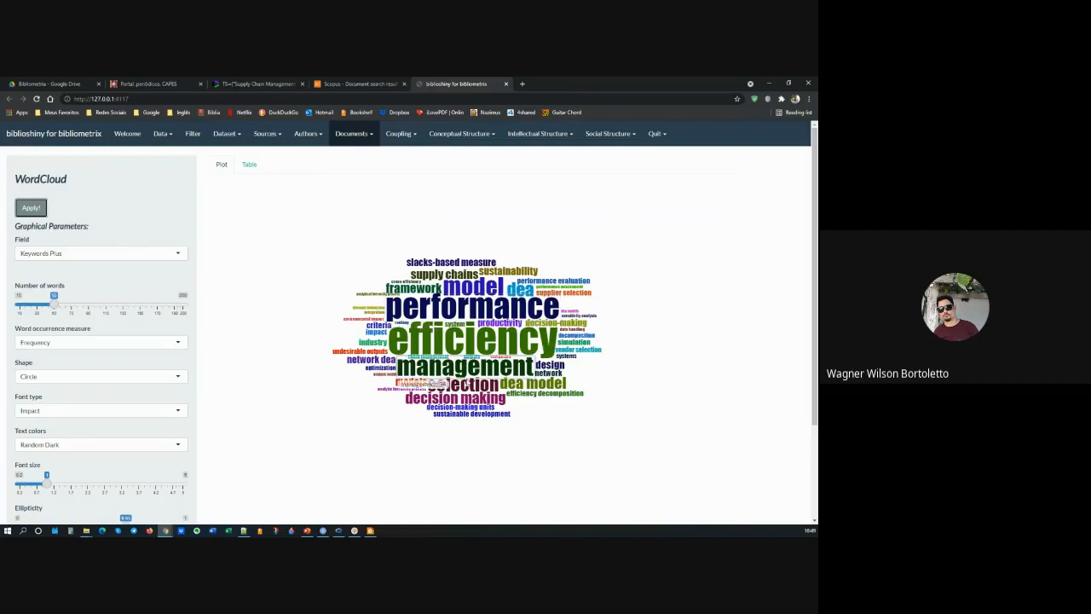
Step: Regenerate the WordCloud from the Titles field, and raise the number of words to about 100
click(68, 252)
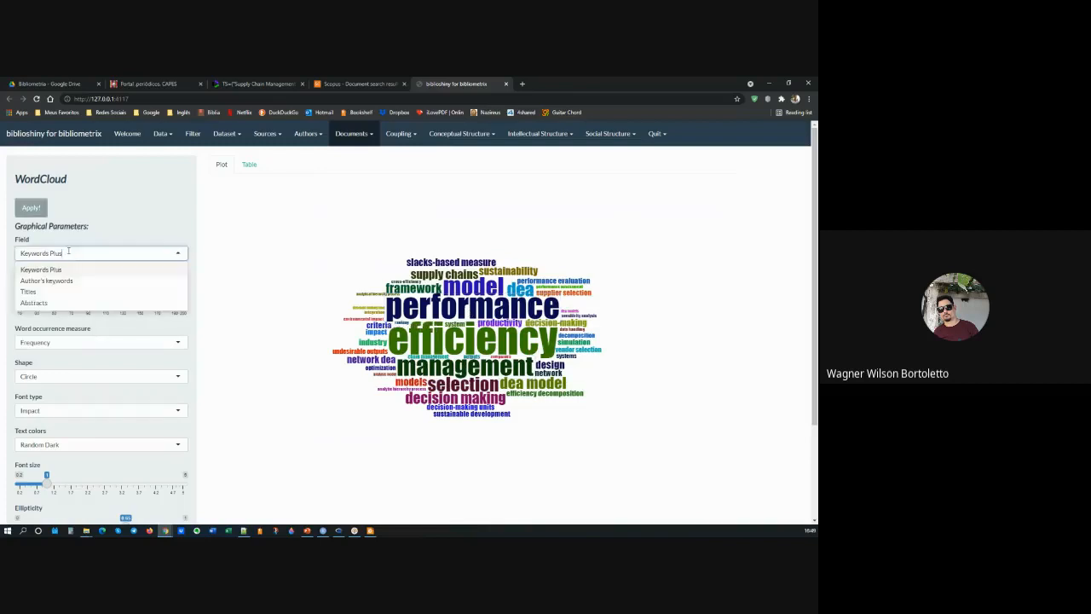
click(44, 295)
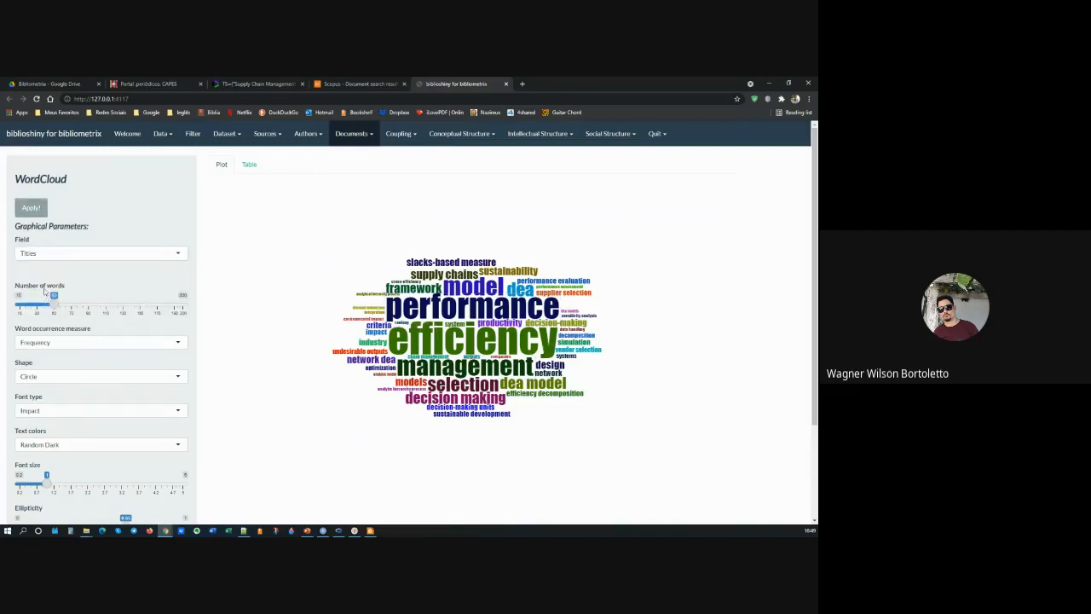
click(33, 210)
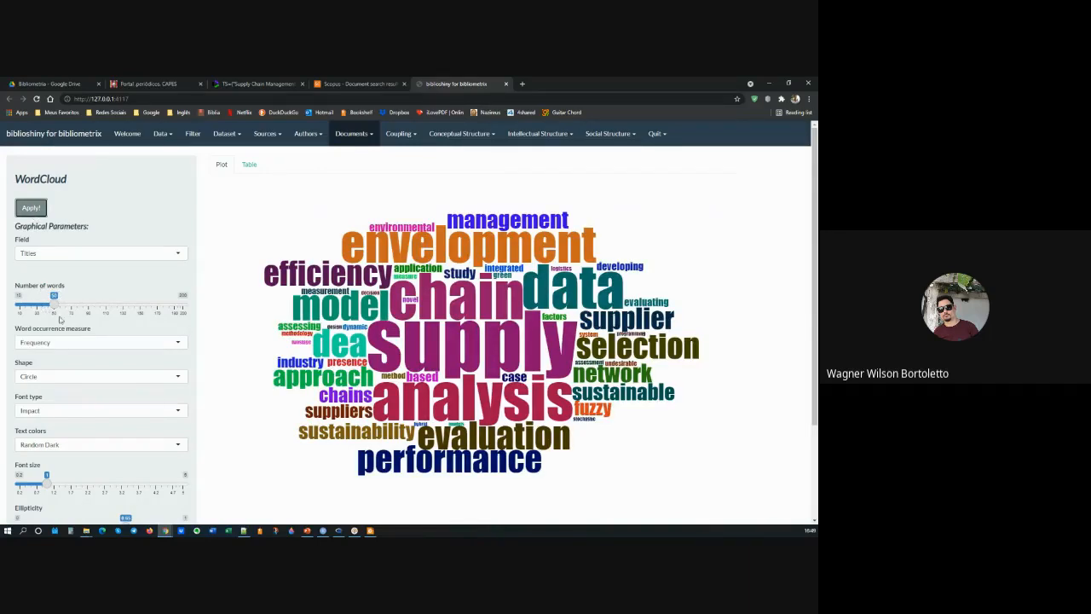
drag(54, 296, 97, 298)
click(31, 208)
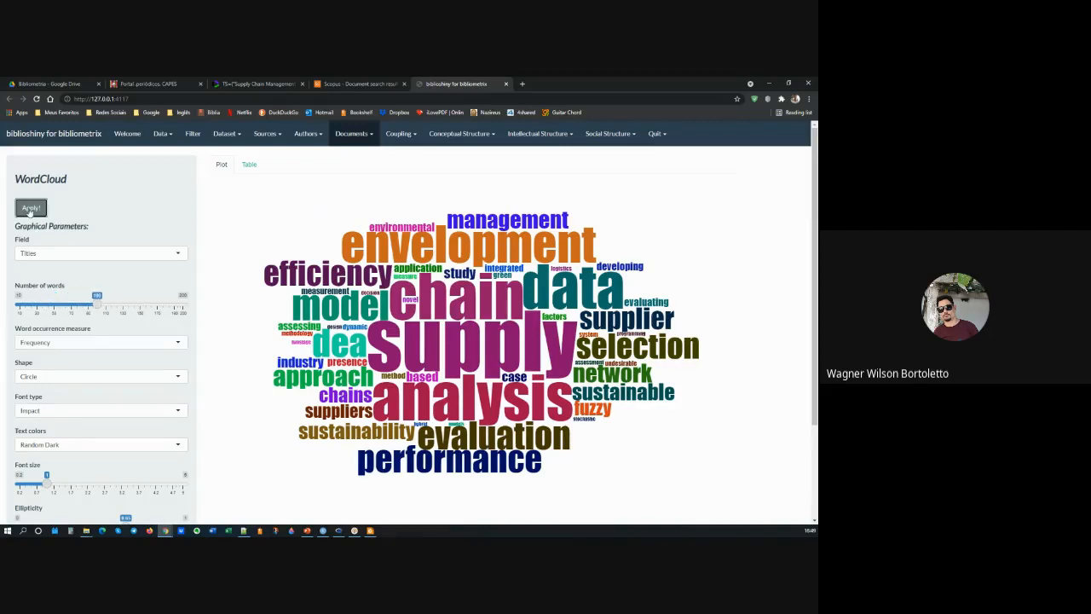
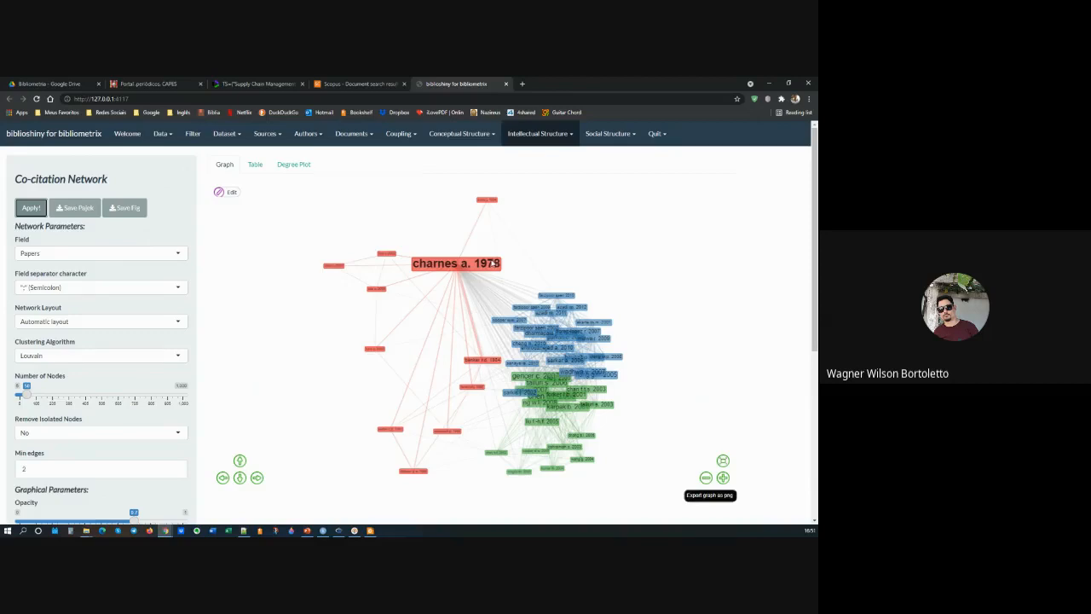
Step: Generate the Collaboration Network for the Authors field with no normalization, automatic layout and Louvain clustering
click(535, 134)
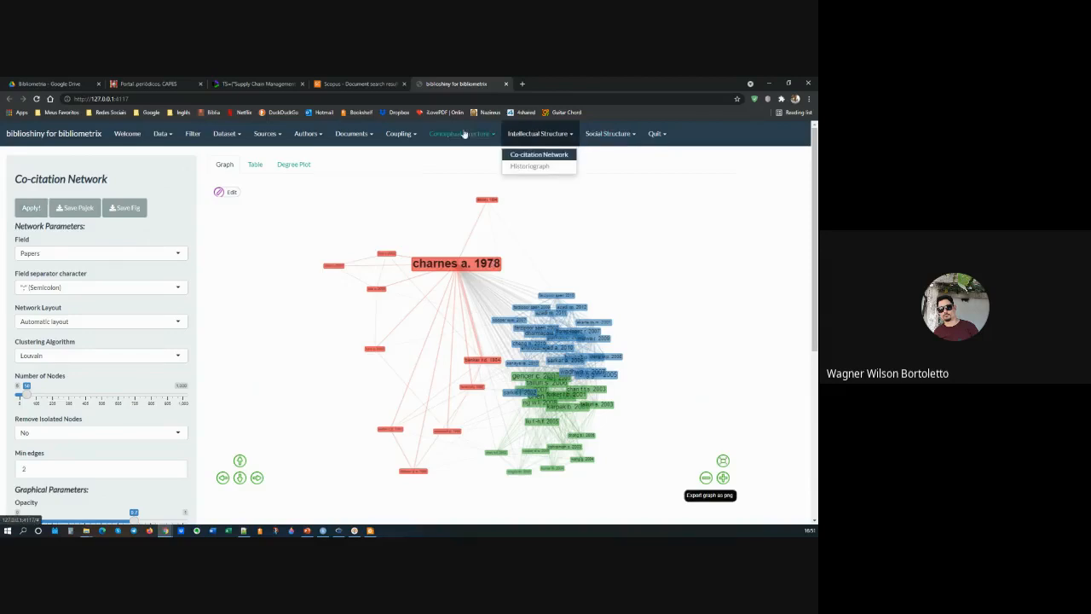
click(603, 137)
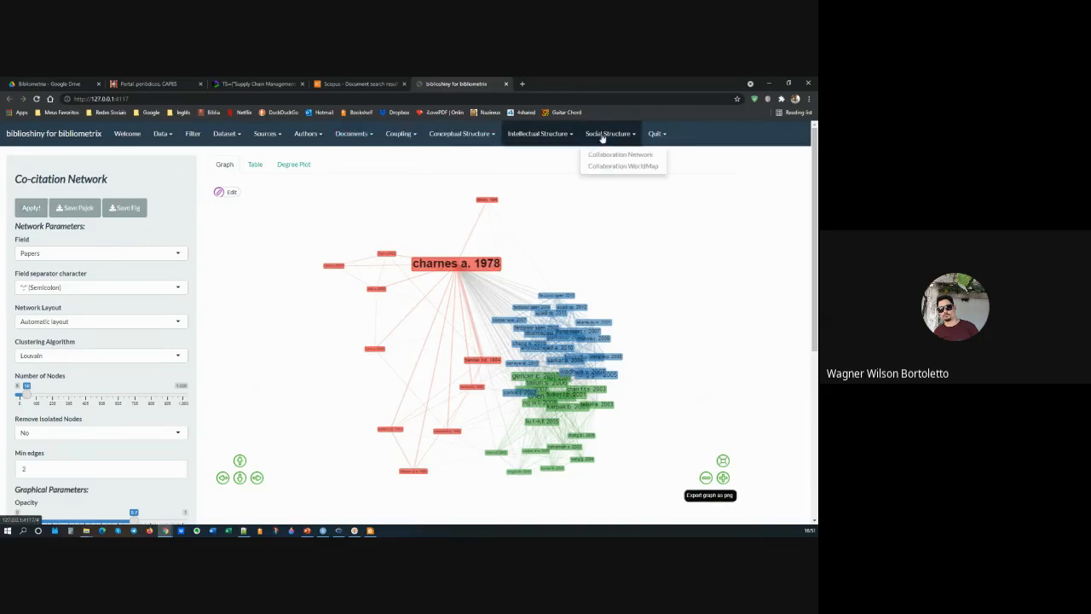
click(613, 156)
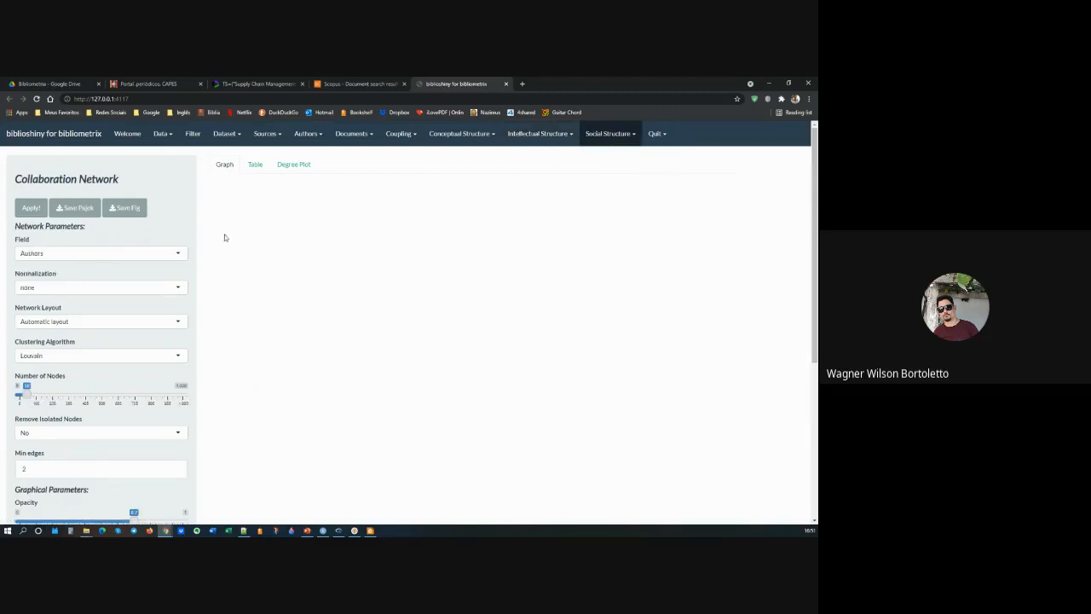
click(21, 211)
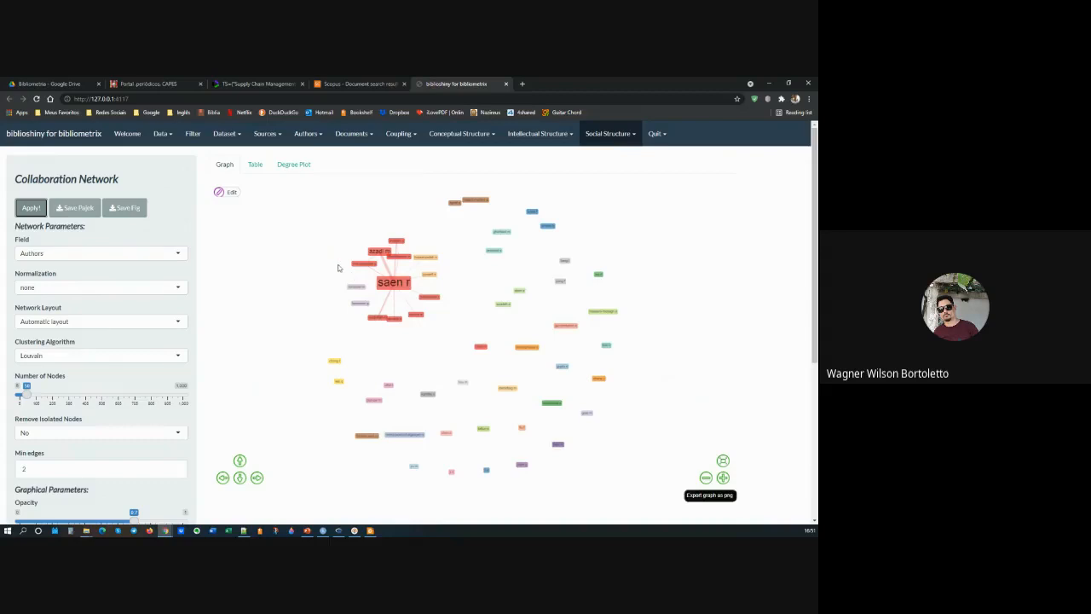
Step: Spread out the author nodes around the largest node to examine the links in the main collaboration cluster
scroll(389, 275, up, 4)
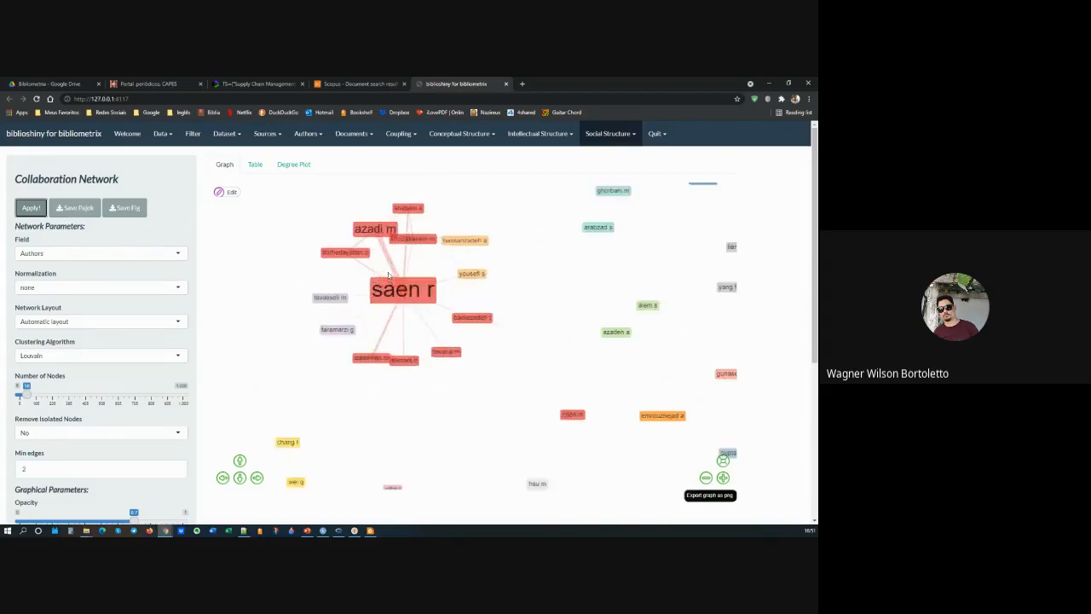
scroll(389, 275, up, 2)
drag(362, 215, 320, 224)
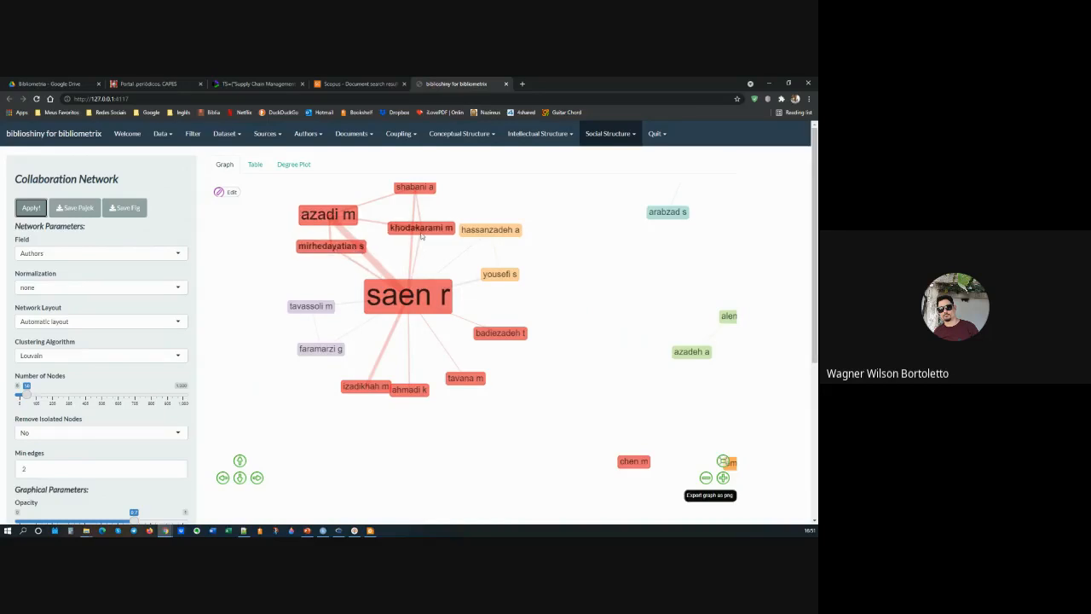
drag(419, 235, 412, 243)
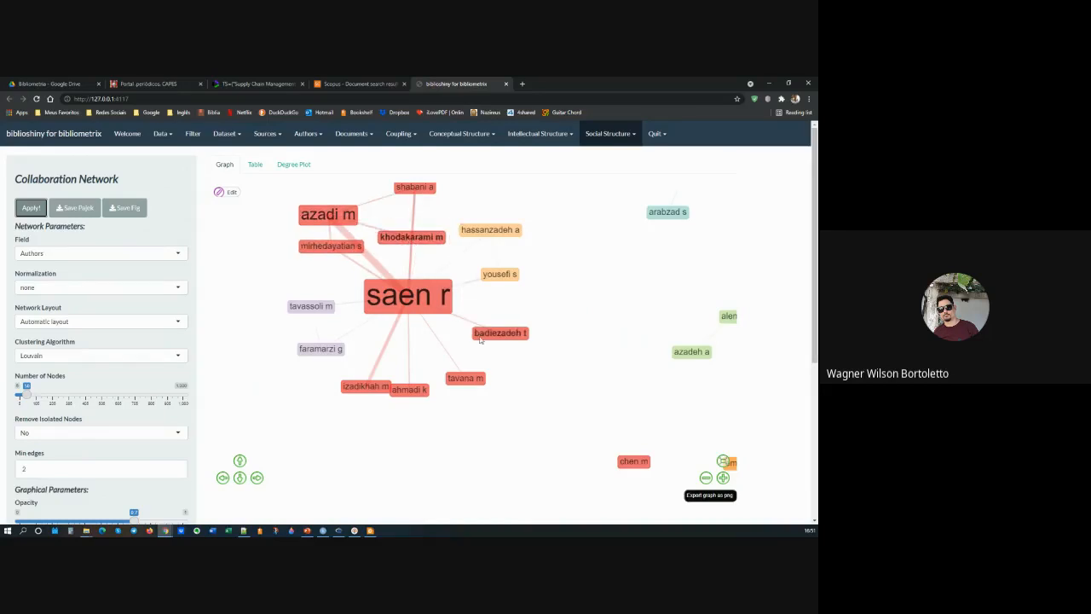
drag(389, 394, 457, 375)
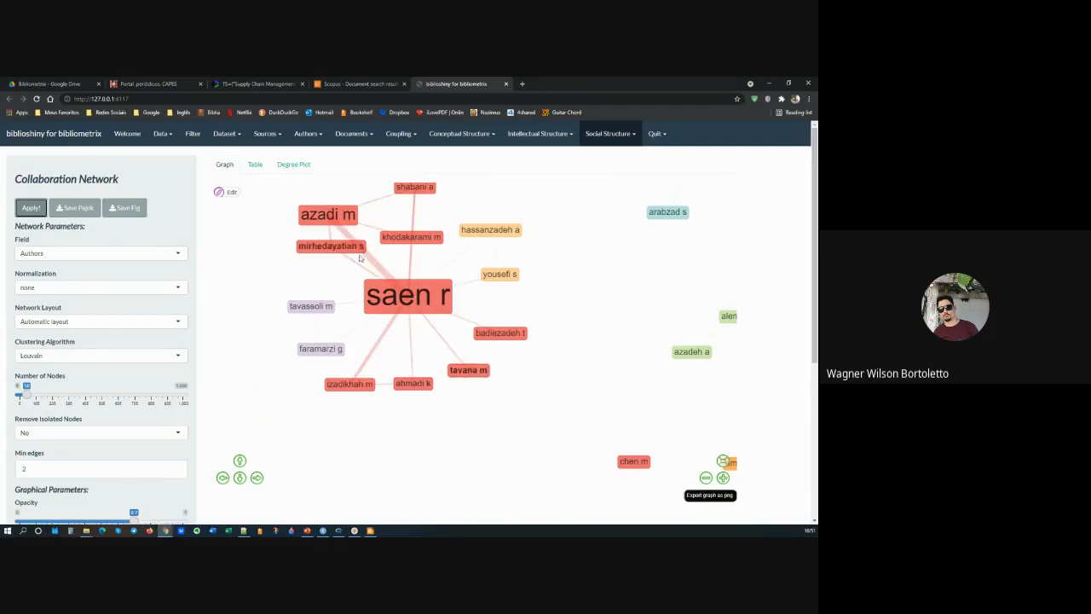
scroll(459, 252, down, 5)
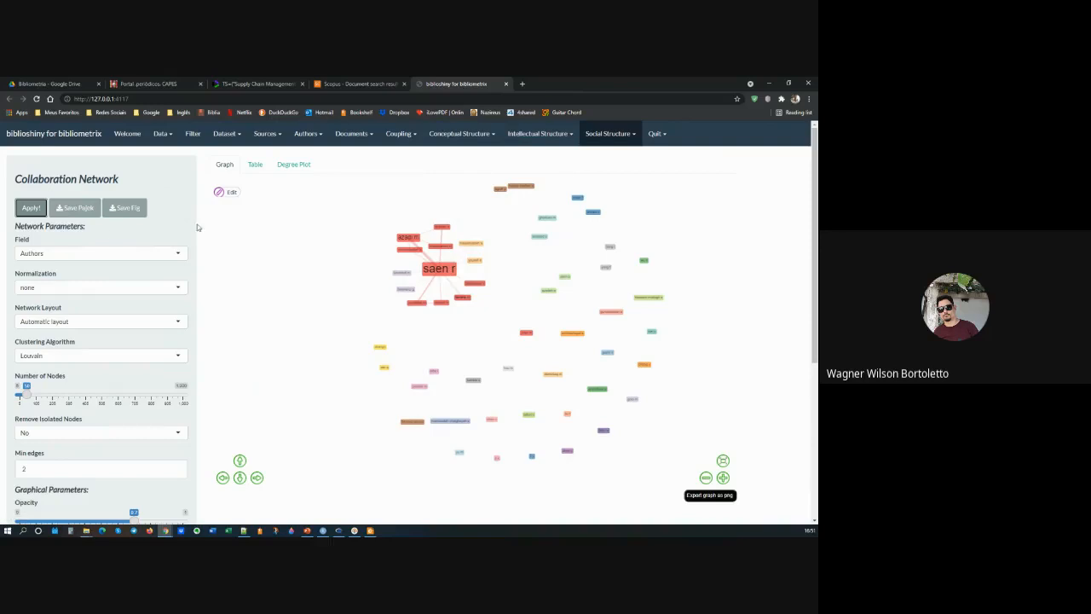
Step: Regenerate the Collaboration Network for the Institutions field and move the islamic azad univ node away from its neighbours
click(75, 256)
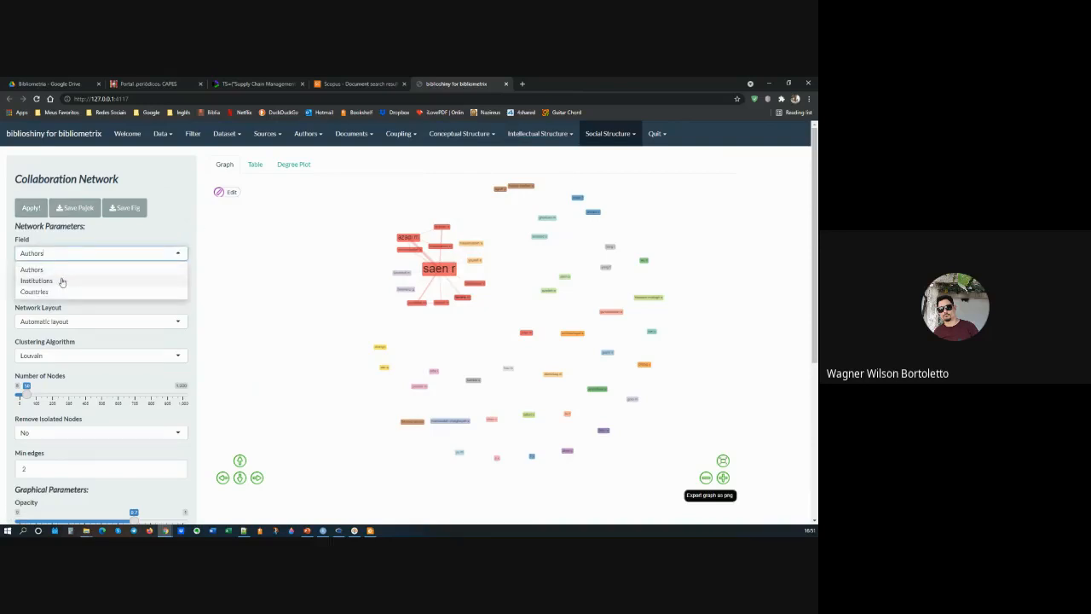
click(36, 281)
click(31, 209)
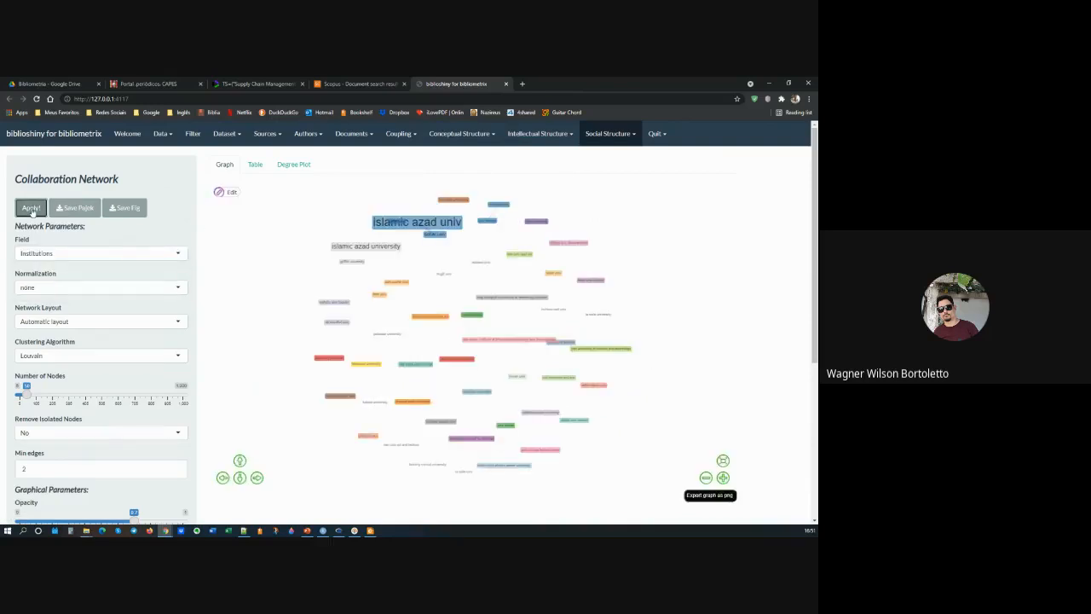
drag(440, 223, 459, 255)
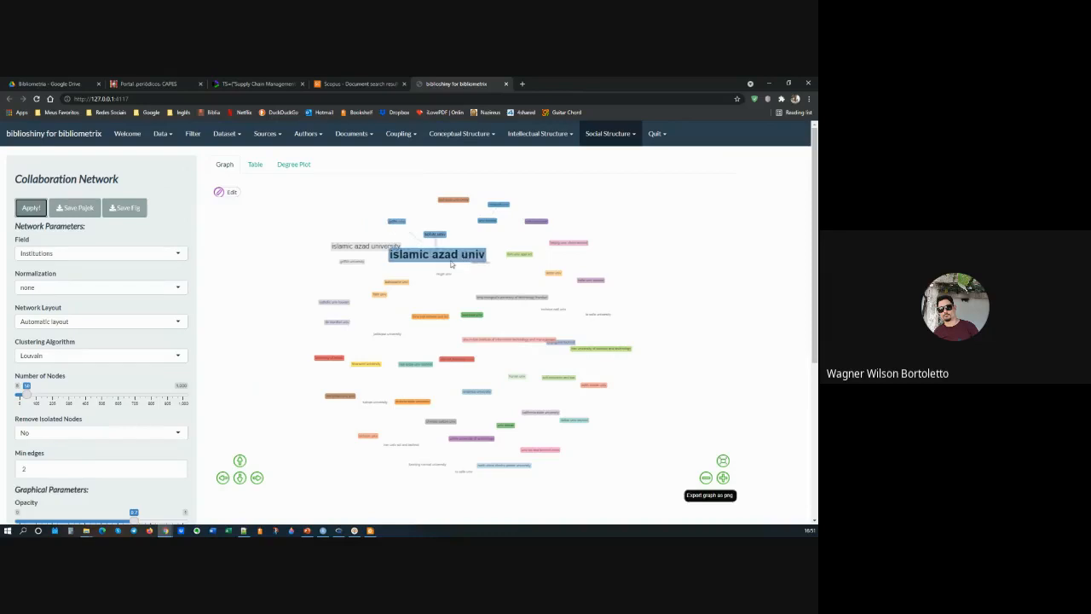
scroll(452, 265, up, 1)
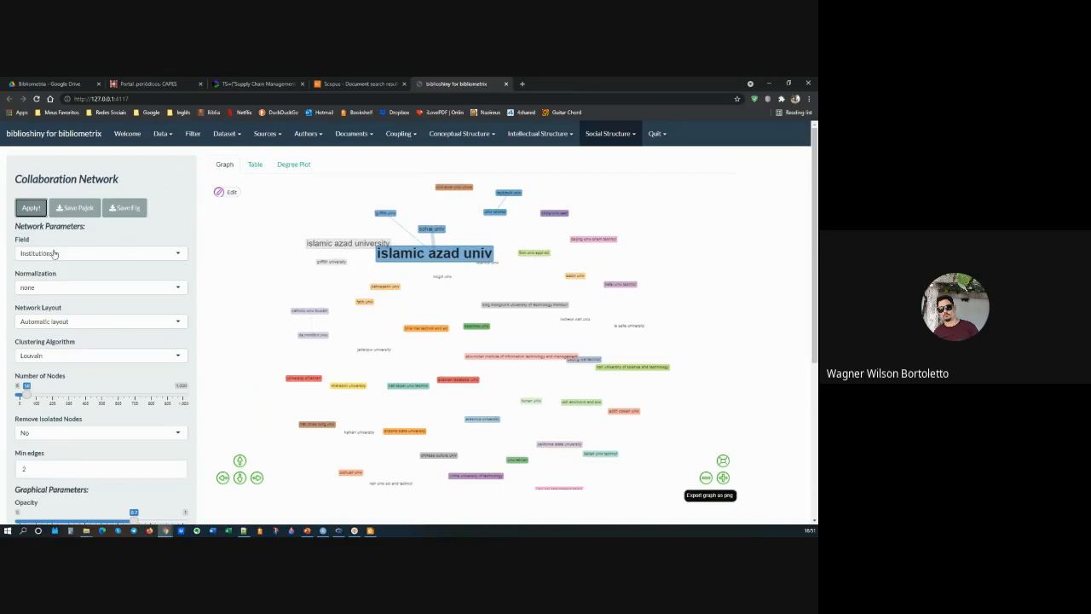
Step: Regenerate the Collaboration Network for the Countries field
click(59, 253)
click(34, 291)
click(31, 208)
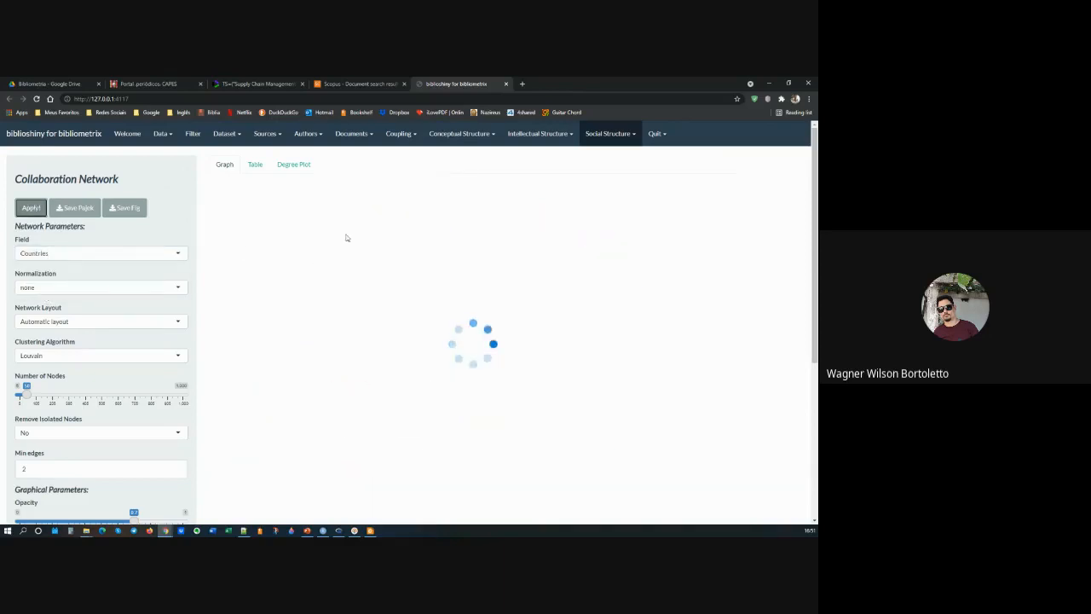
Step: Examine the links between the Iran, China, USA and United Kingdom groups, and shift the China and India nodes
scroll(415, 269, up, 7)
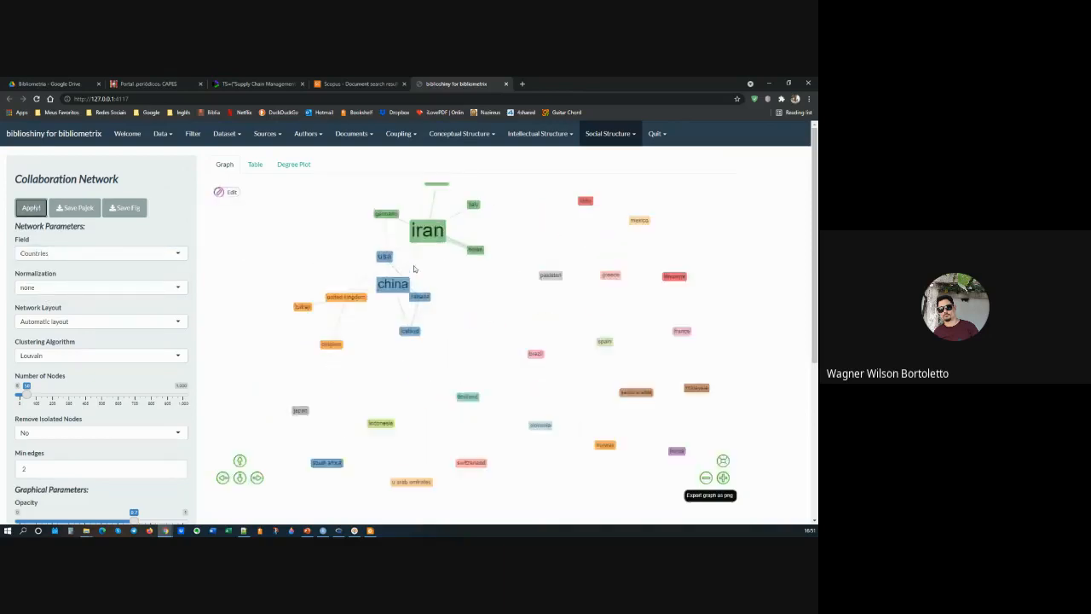
drag(468, 258, 468, 326)
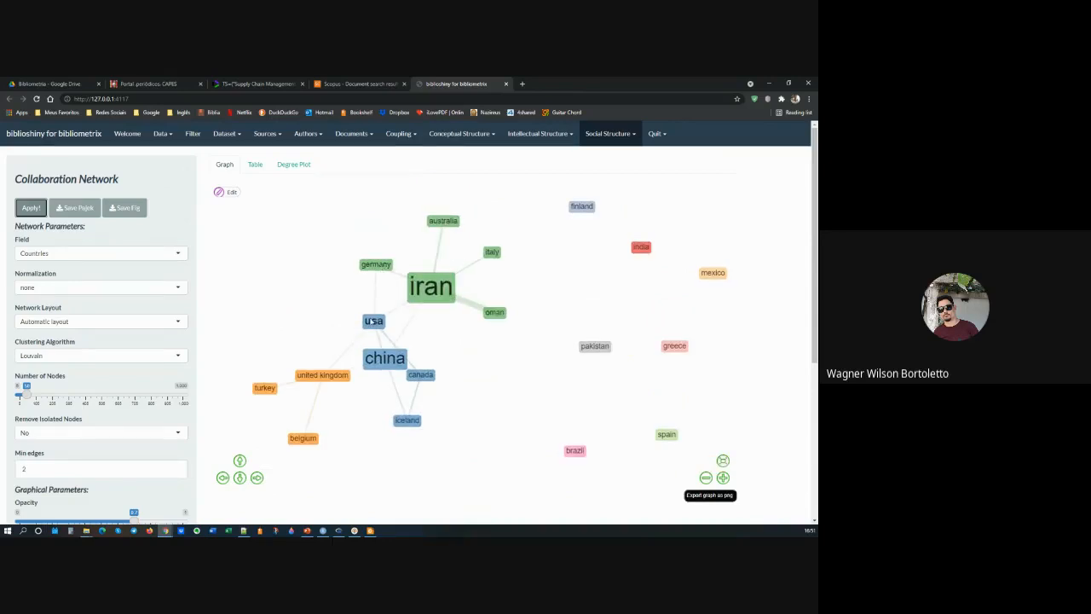
drag(384, 362, 377, 354)
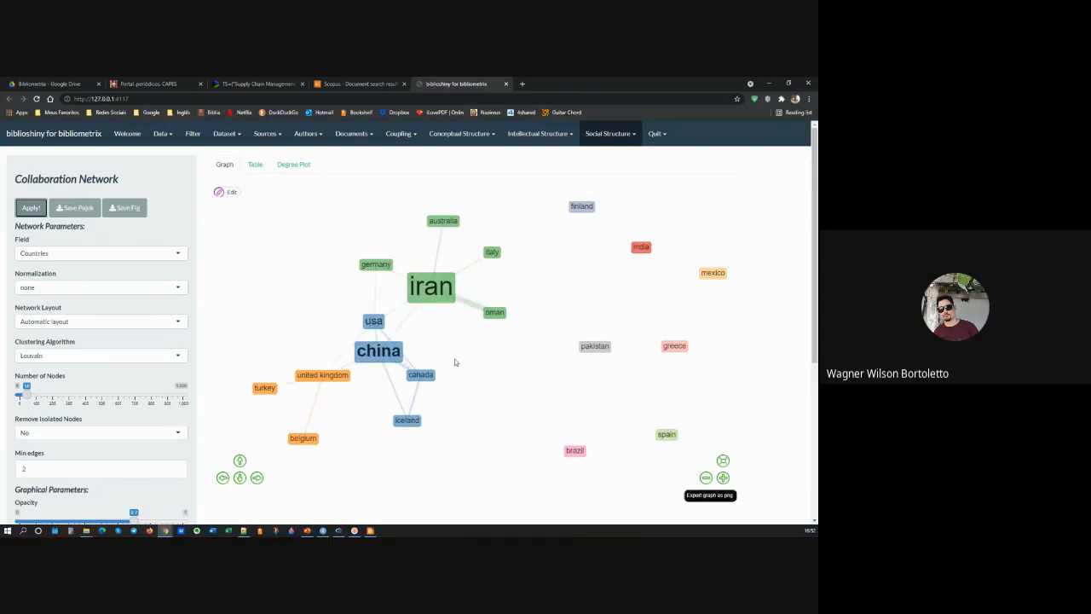
scroll(460, 362, down, 1)
scroll(541, 351, down, 1)
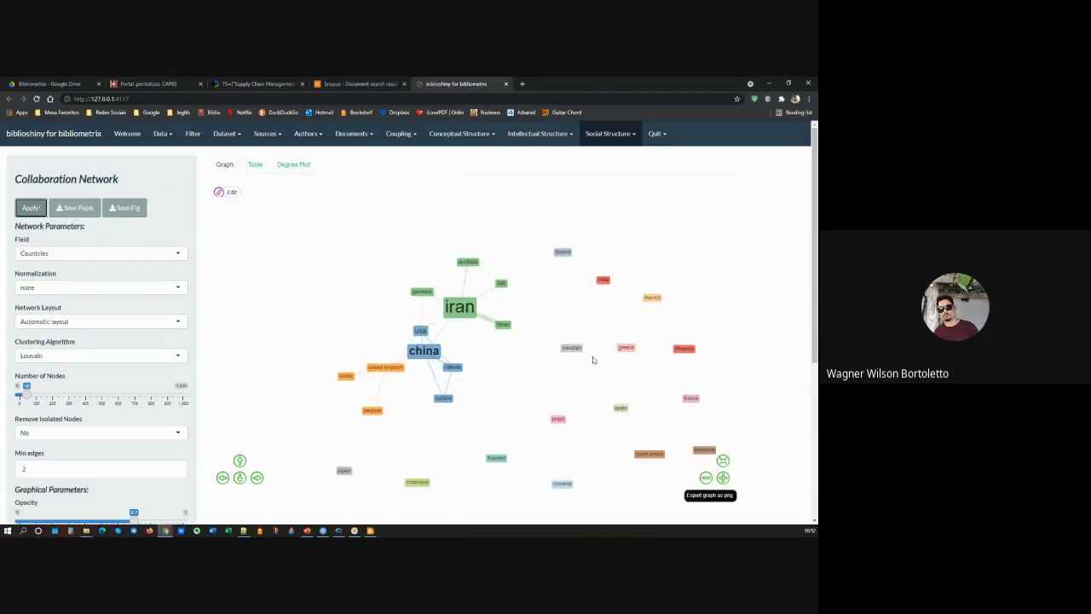
scroll(607, 304, down, 1)
scroll(636, 304, up, 1)
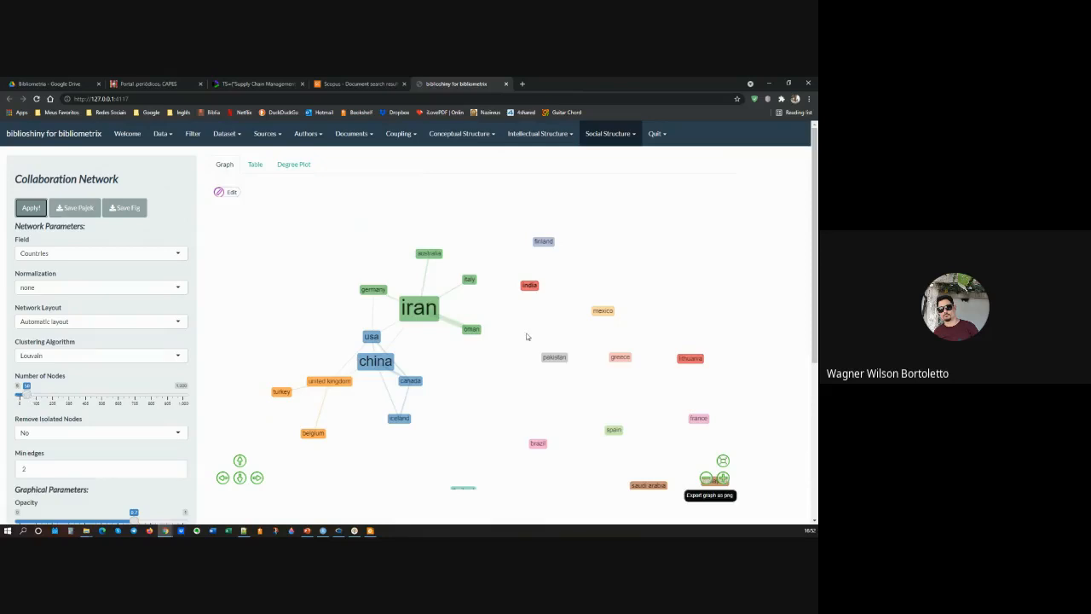
scroll(529, 336, down, 1)
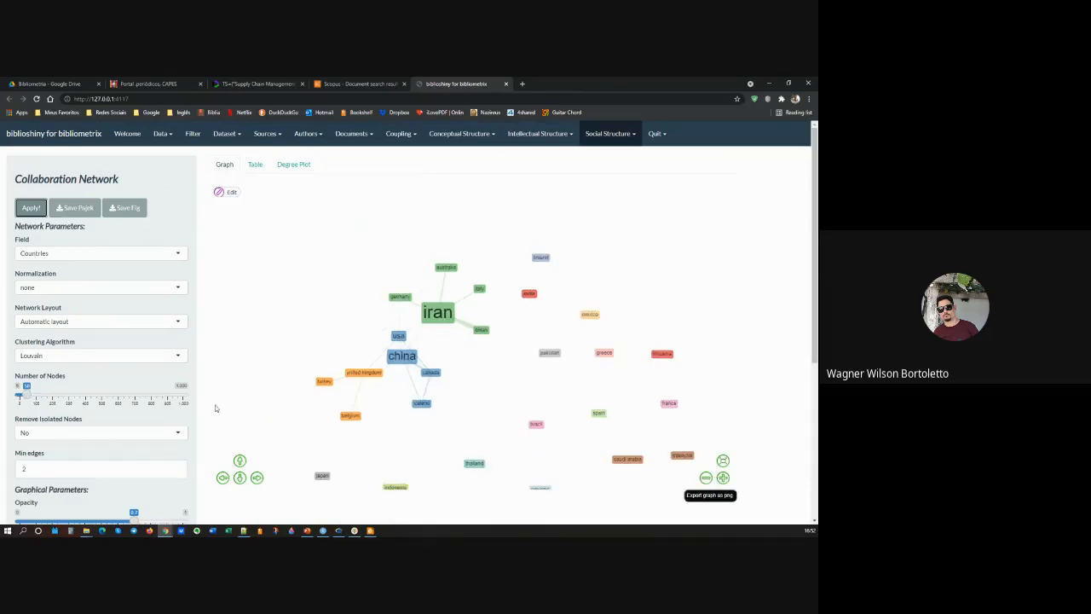
scroll(619, 402, down, 1)
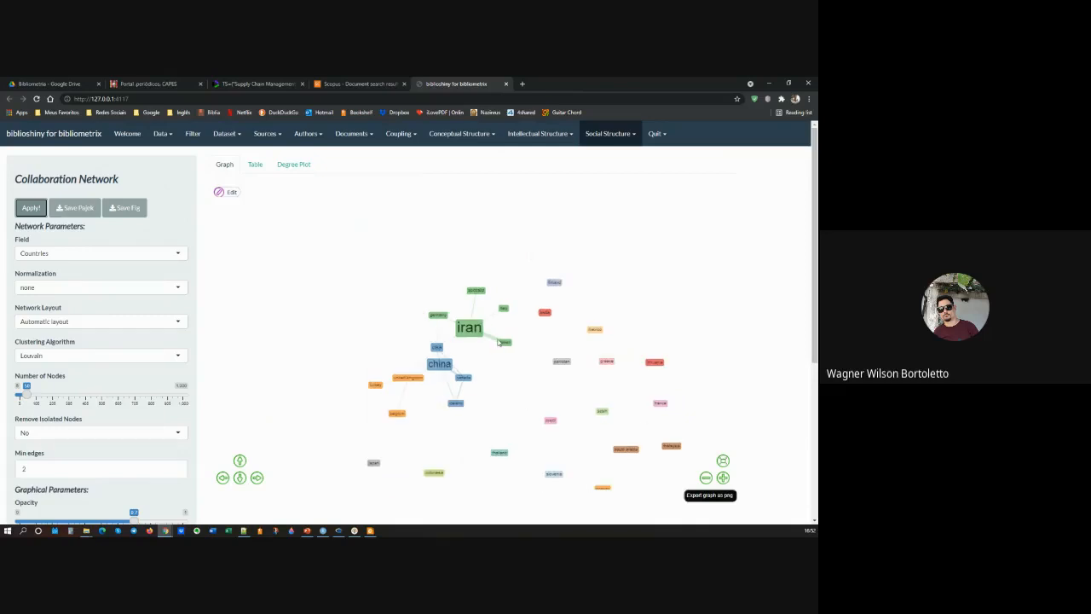
Step: Set the countries network to remove isolated nodes and regenerate it
click(74, 433)
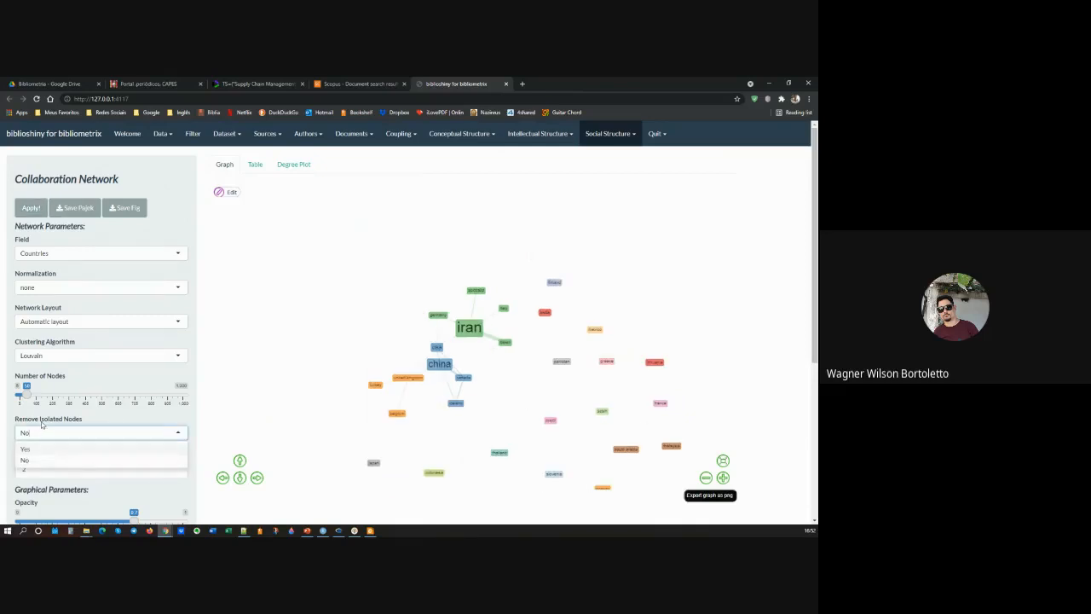
click(25, 450)
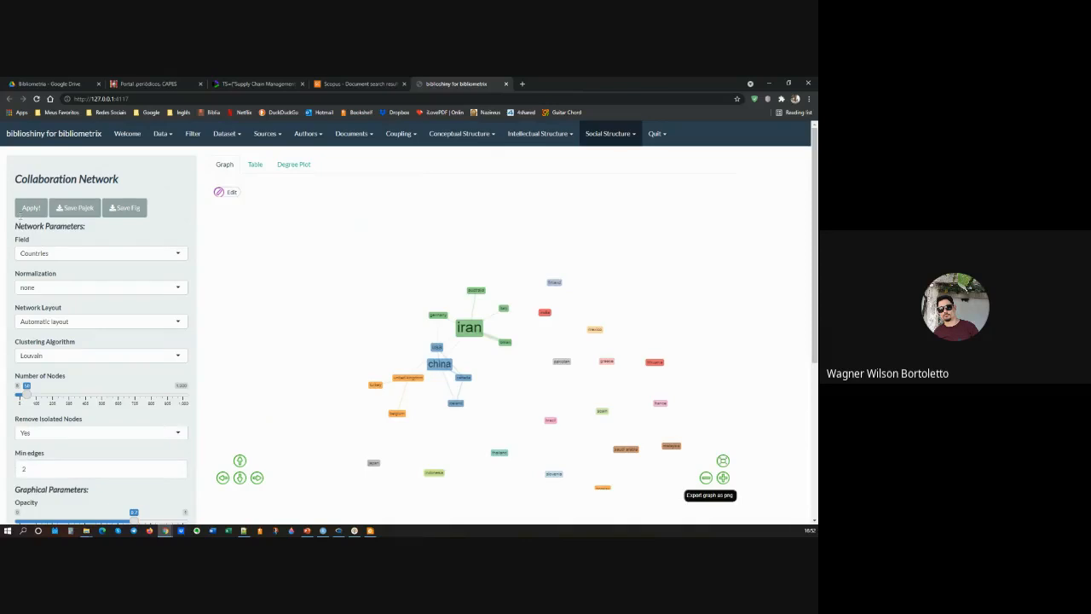
click(31, 208)
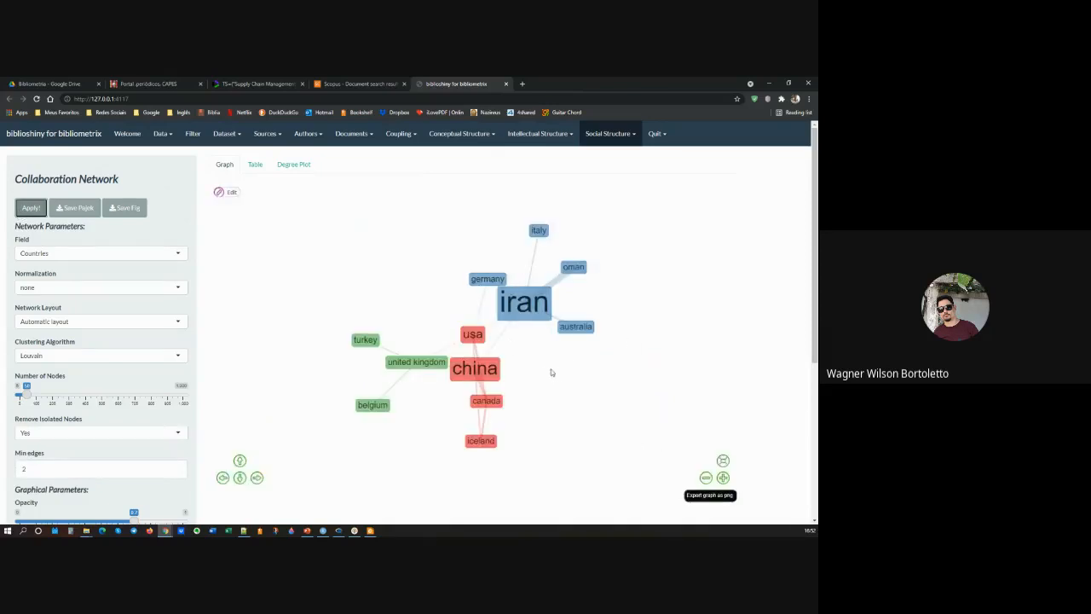
Step: Generate the Collaboration WorldMap with a minimum of 2 edges
click(617, 139)
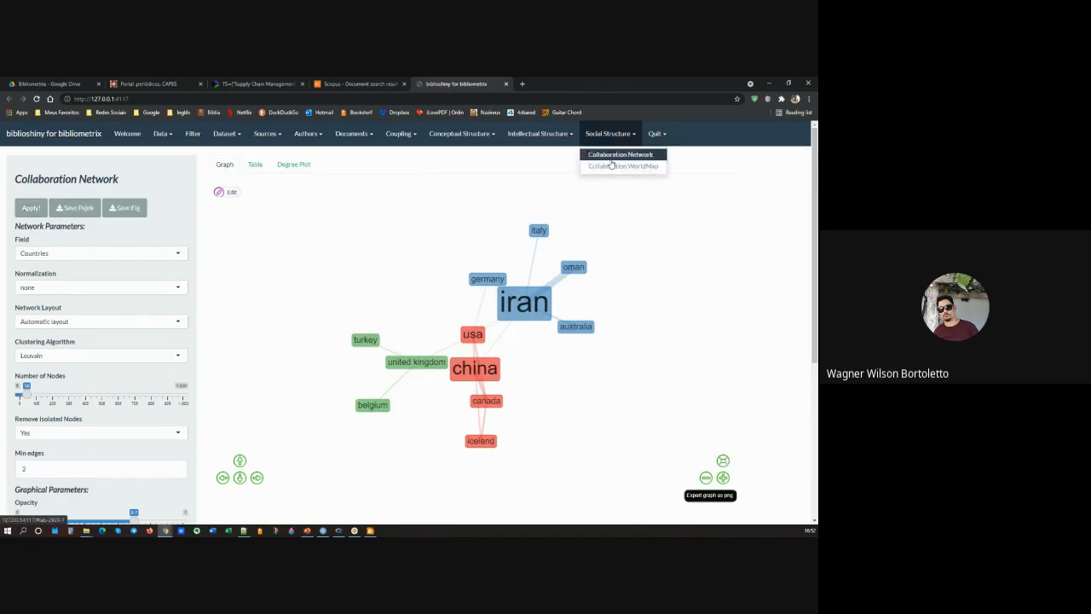
click(611, 165)
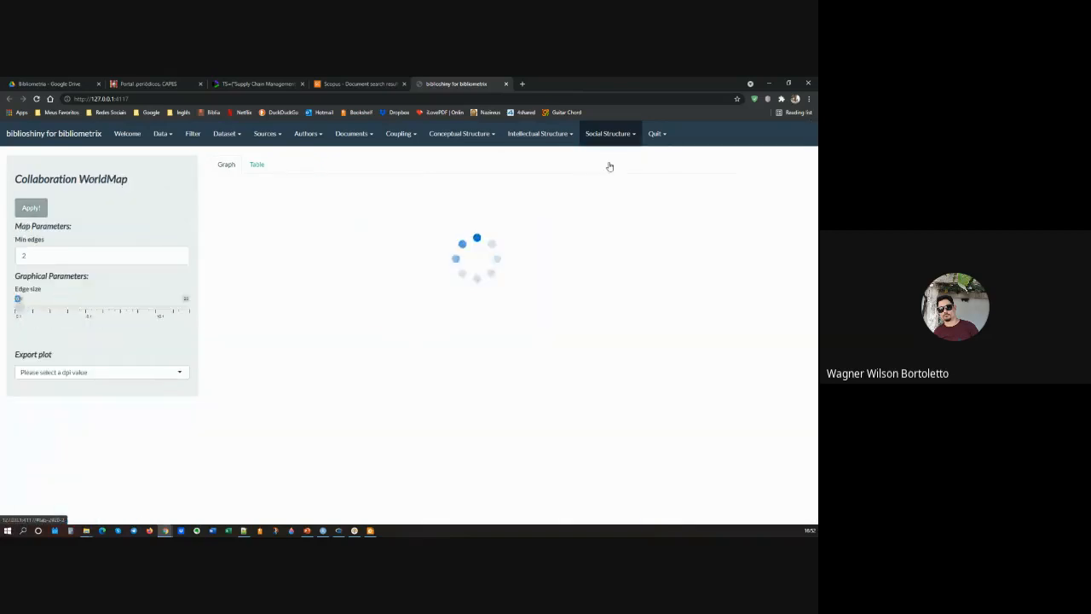
click(30, 210)
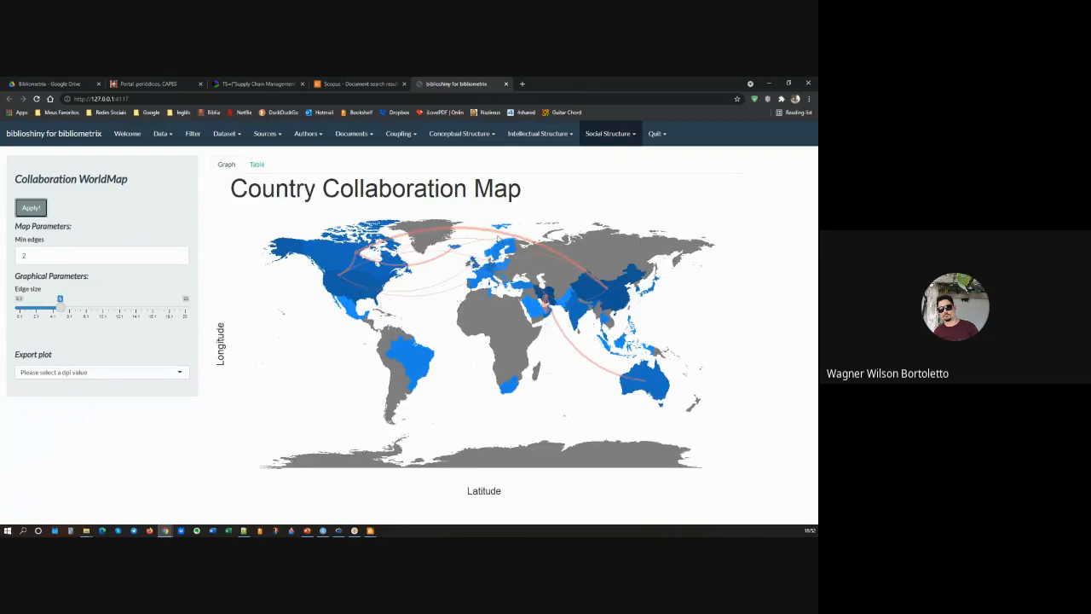
Step: Regenerate the country collaboration map with a minimum of 1 edge, and reduce the edge size slightly
click(45, 250)
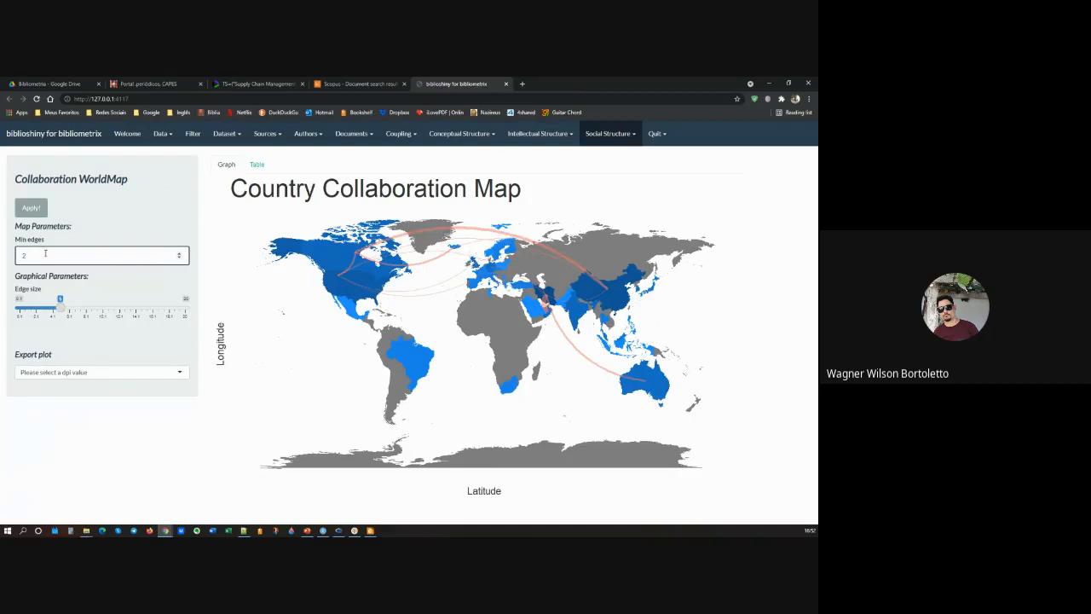
click(31, 208)
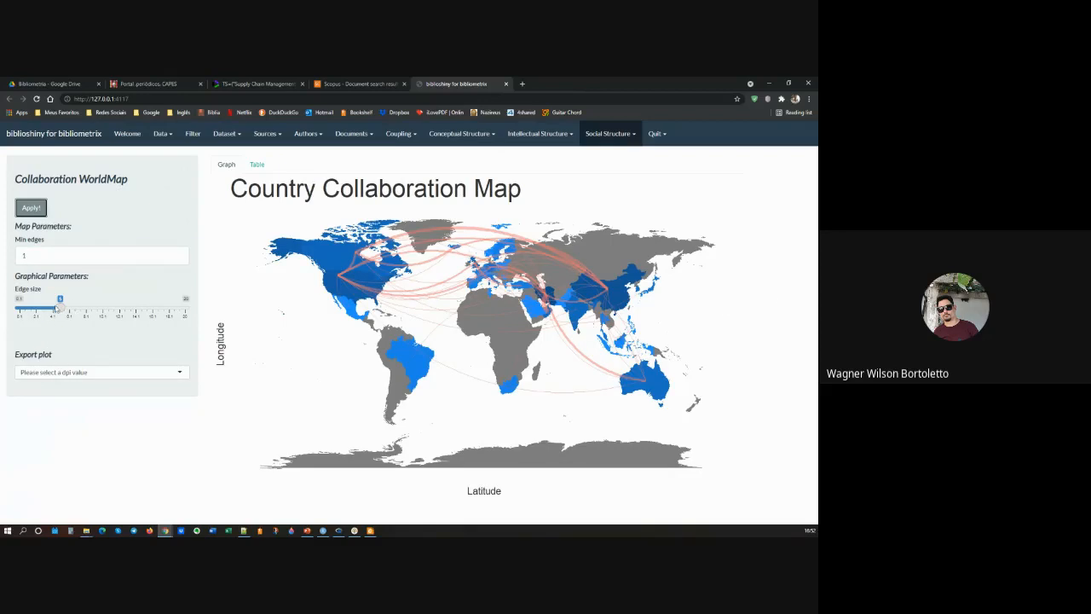
mouse_move(58, 308)
mouse_down()
mouse_move(123, 311)
mouse_move(54, 309)
mouse_up()
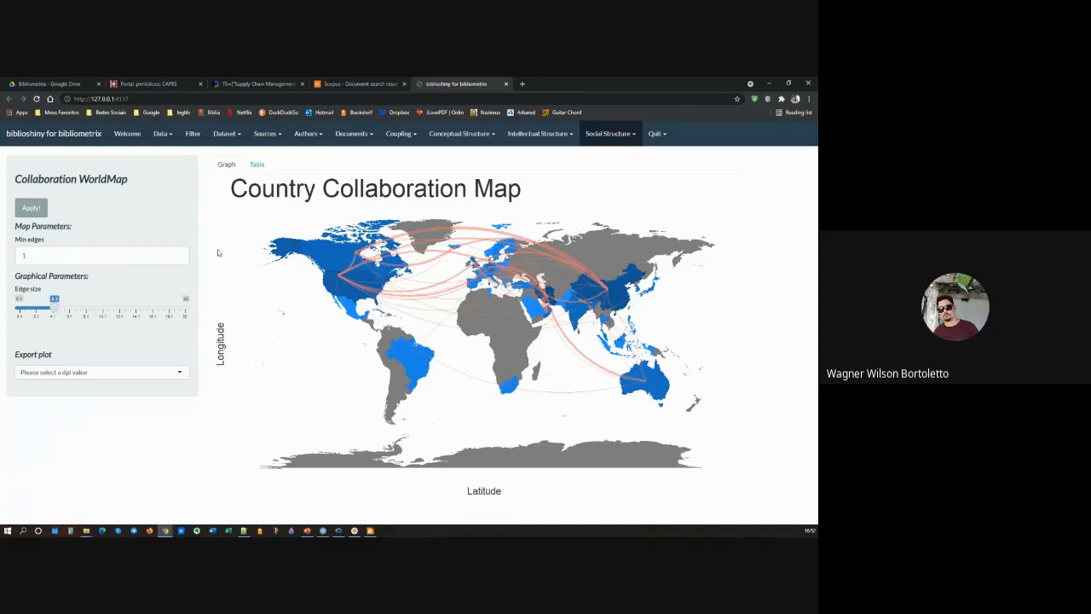
Step: Run the Factorial Analysis on 50 Keywords Plus terms with Multiple Correspondence Analysis and view its Topic Dendrogram
click(451, 135)
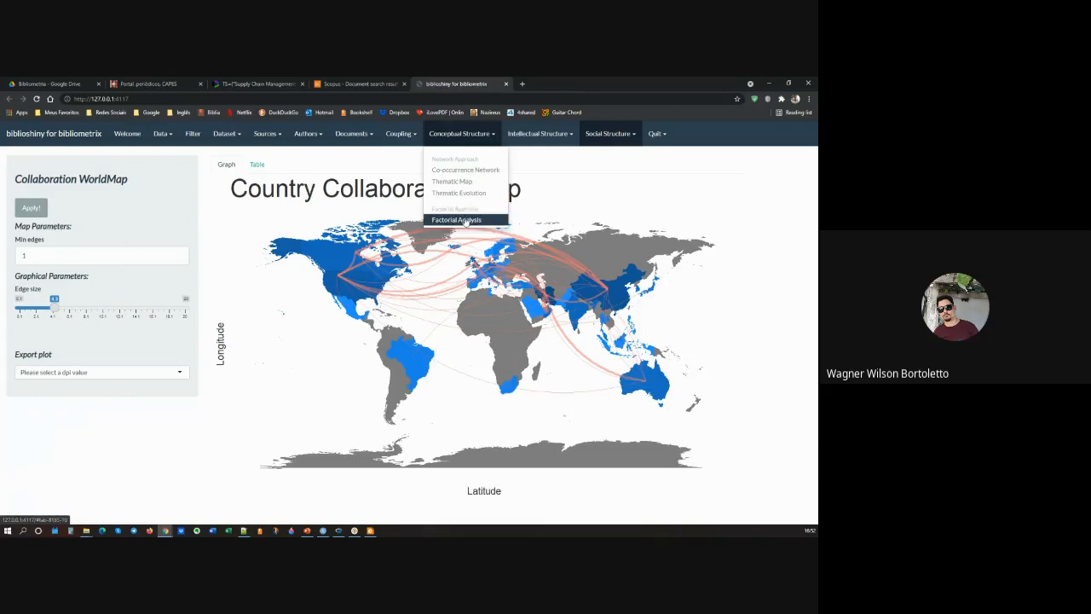
click(466, 221)
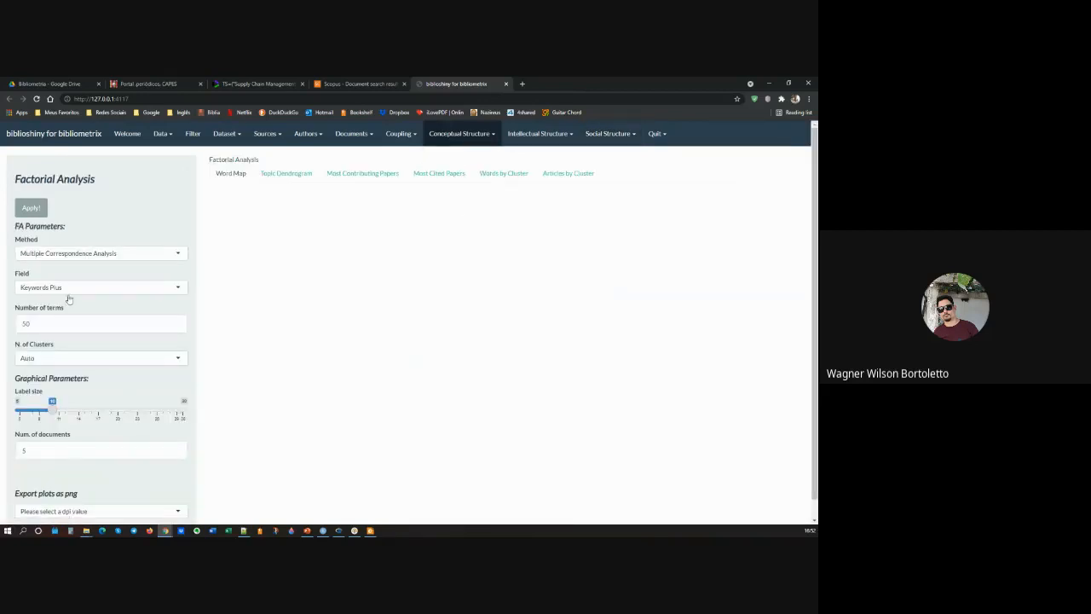
click(32, 209)
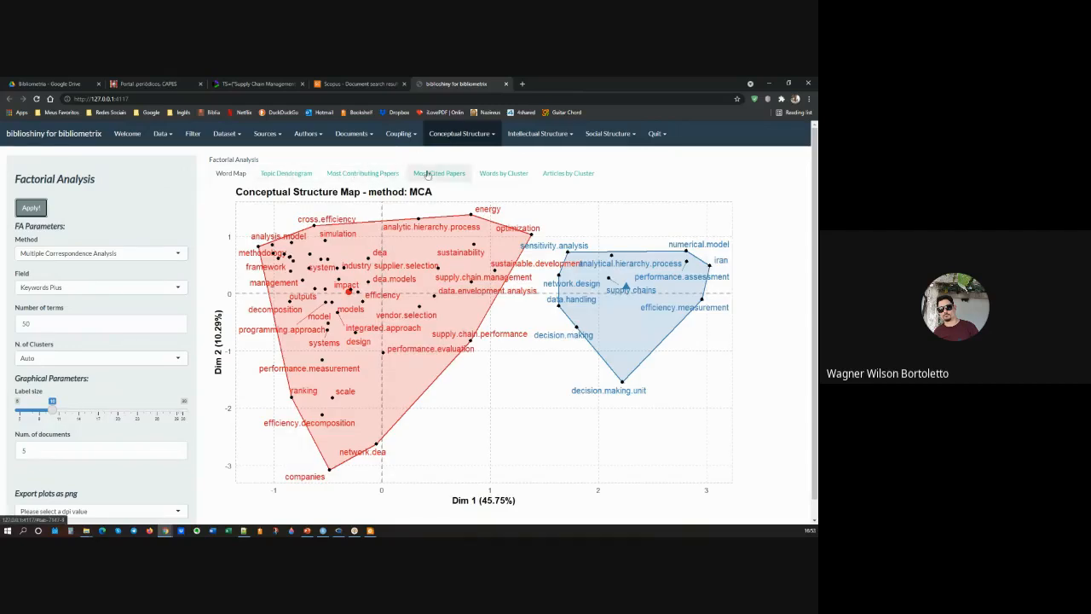
click(304, 176)
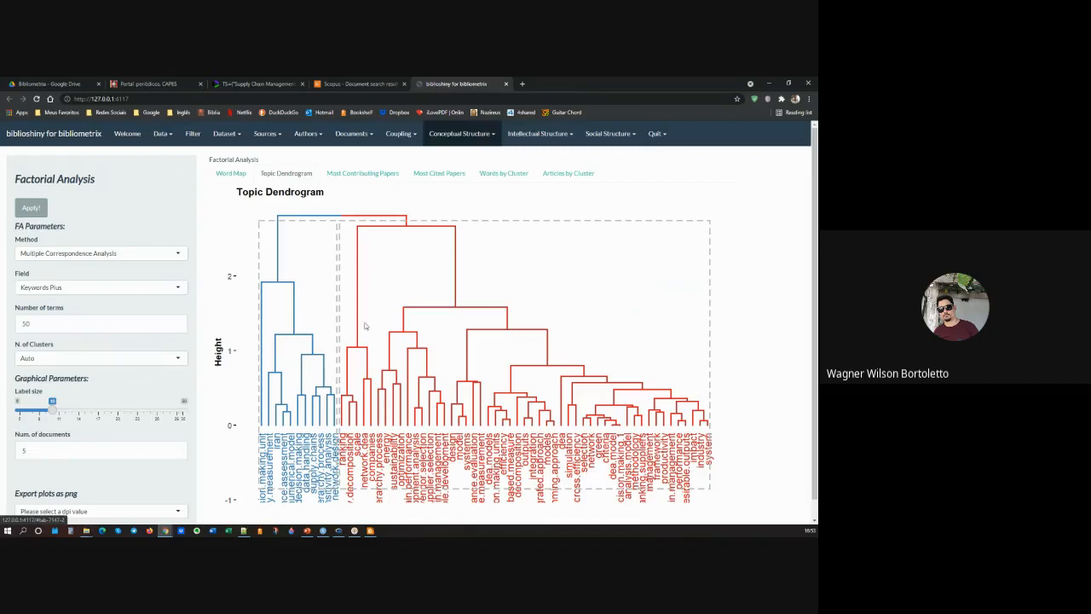
Step: Rerun the Factorial Analysis with 5 clusters and view its Word Map
click(123, 362)
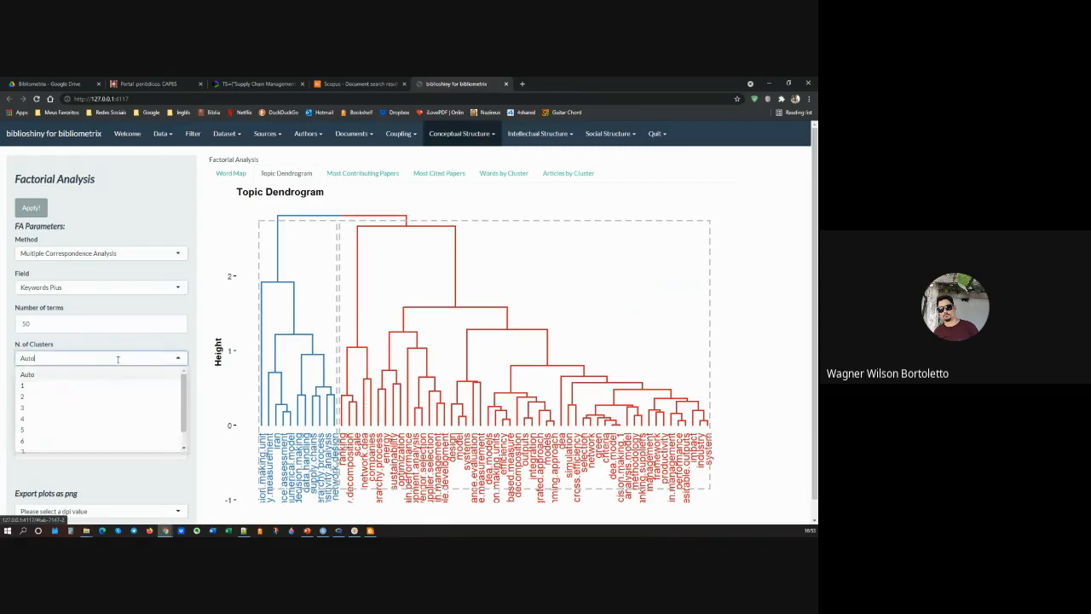
click(29, 434)
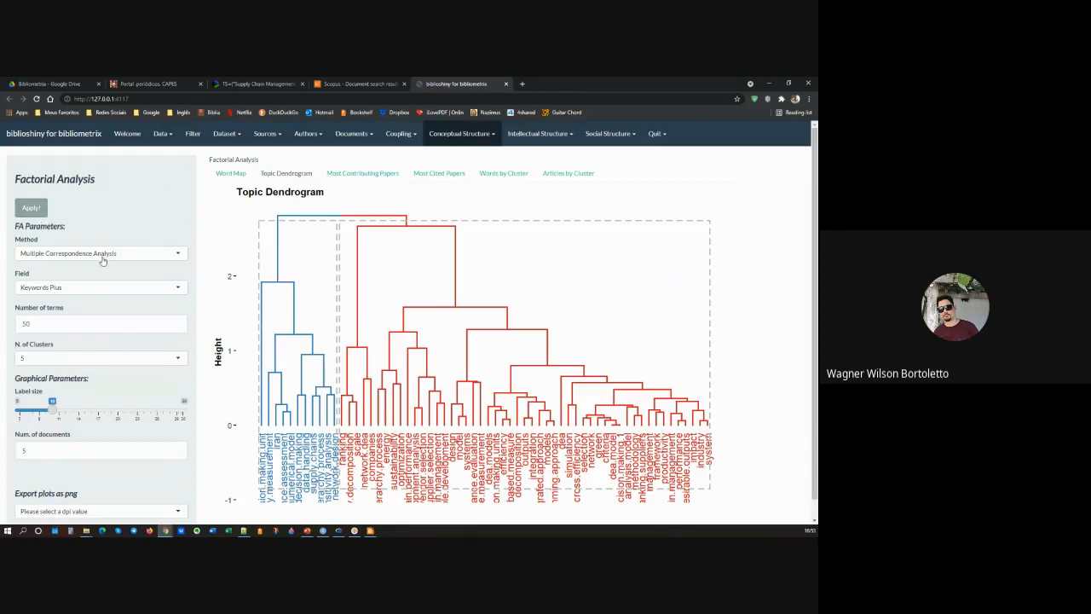
click(38, 211)
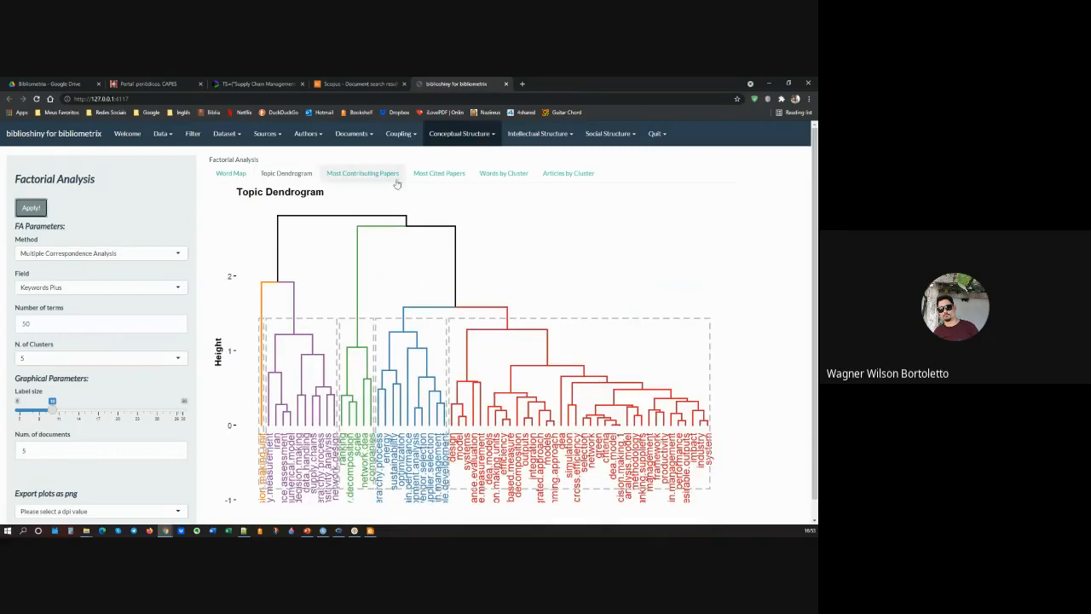
click(235, 174)
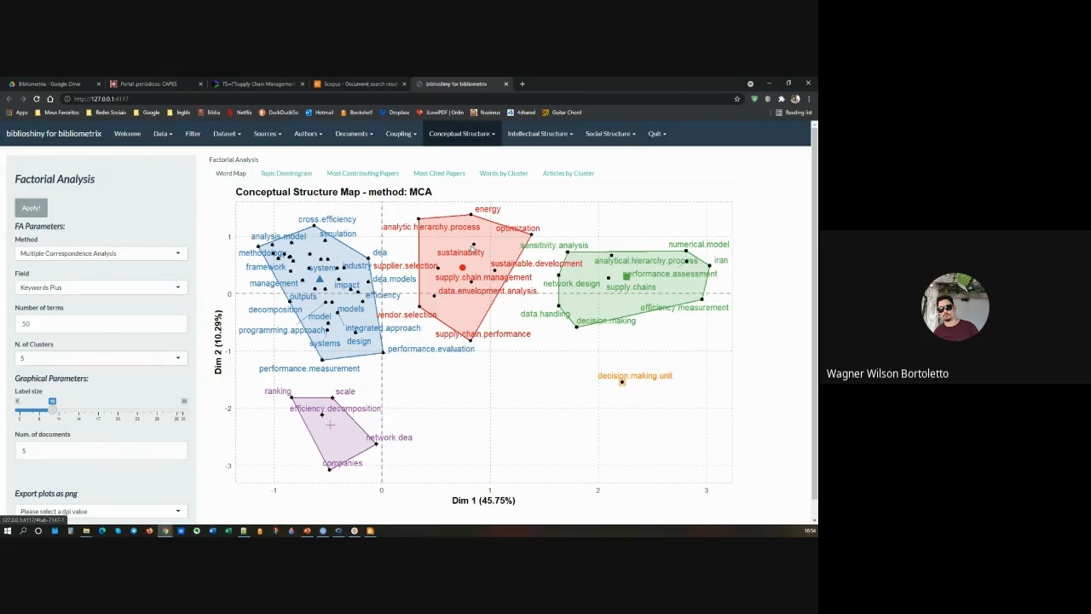
Step: Recheck the Topic Dendrogram, rerun the Factorial Analysis with 8 clusters and view its Word Map
click(282, 175)
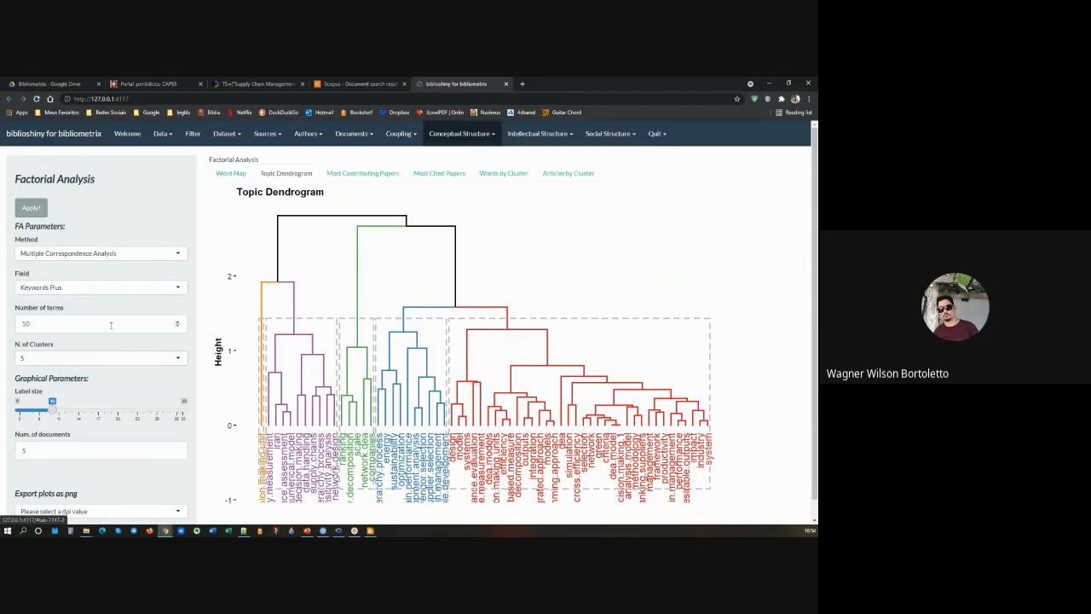
click(141, 358)
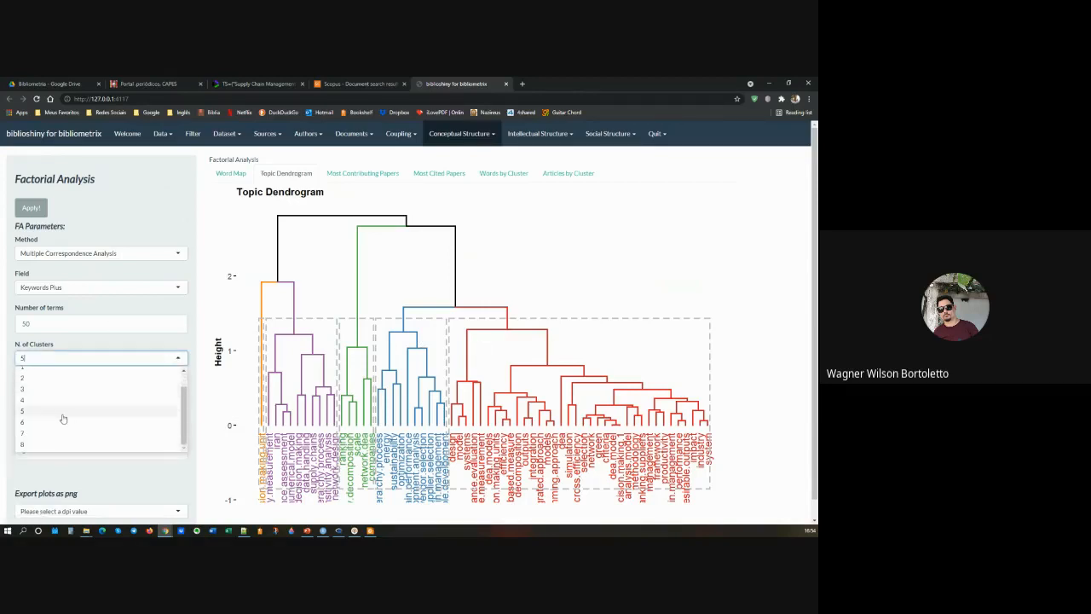
scroll(63, 418, down, 1)
click(64, 426)
click(30, 188)
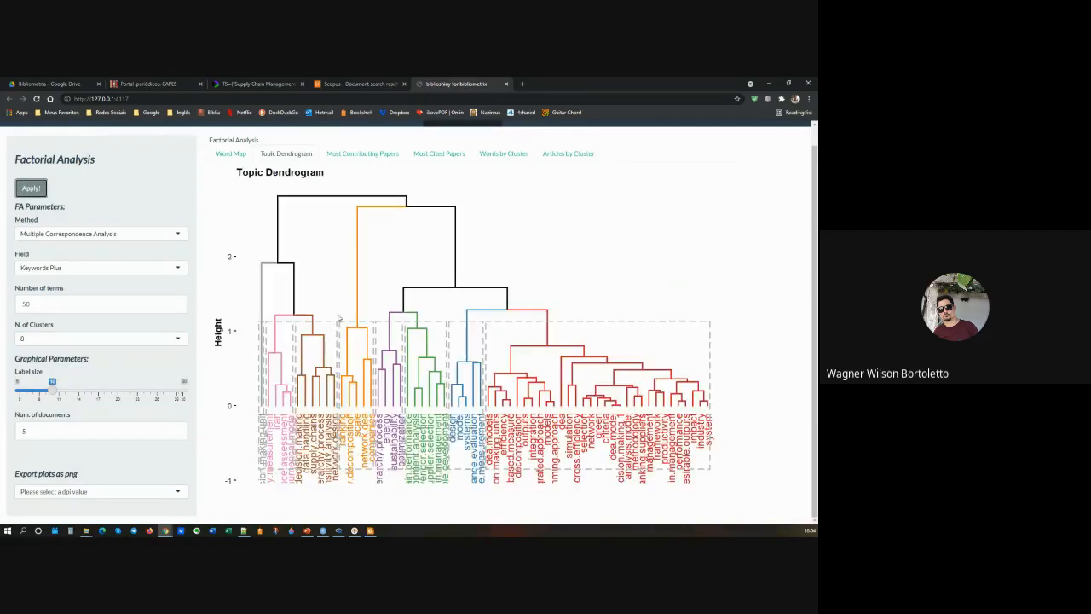
click(230, 153)
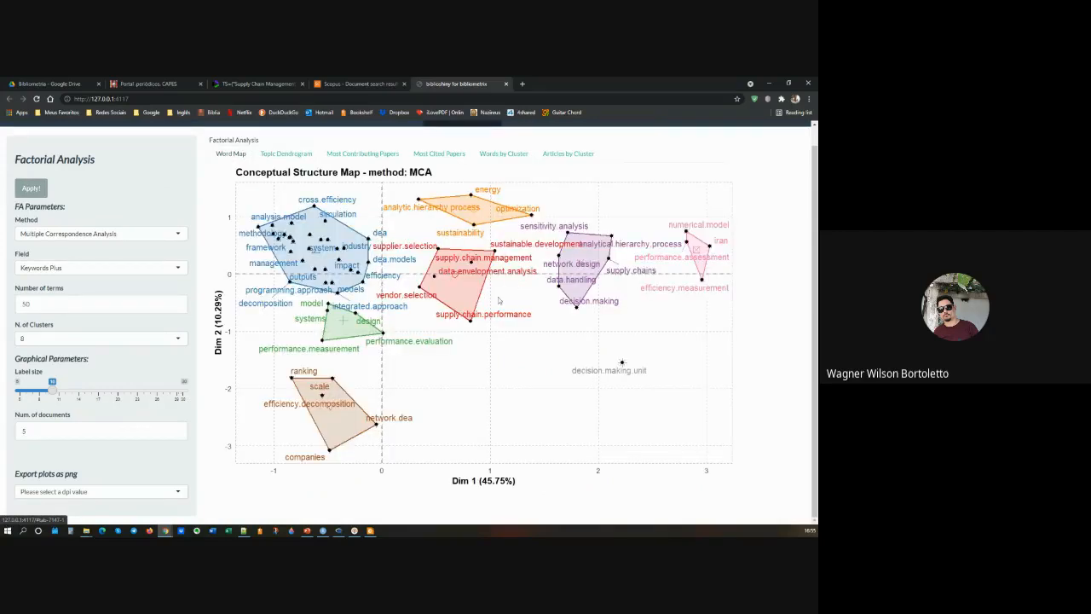
Step: Examine the most contributing papers, most cited papers, words by cluster and articles by cluster, ending back at the Word Map
click(356, 155)
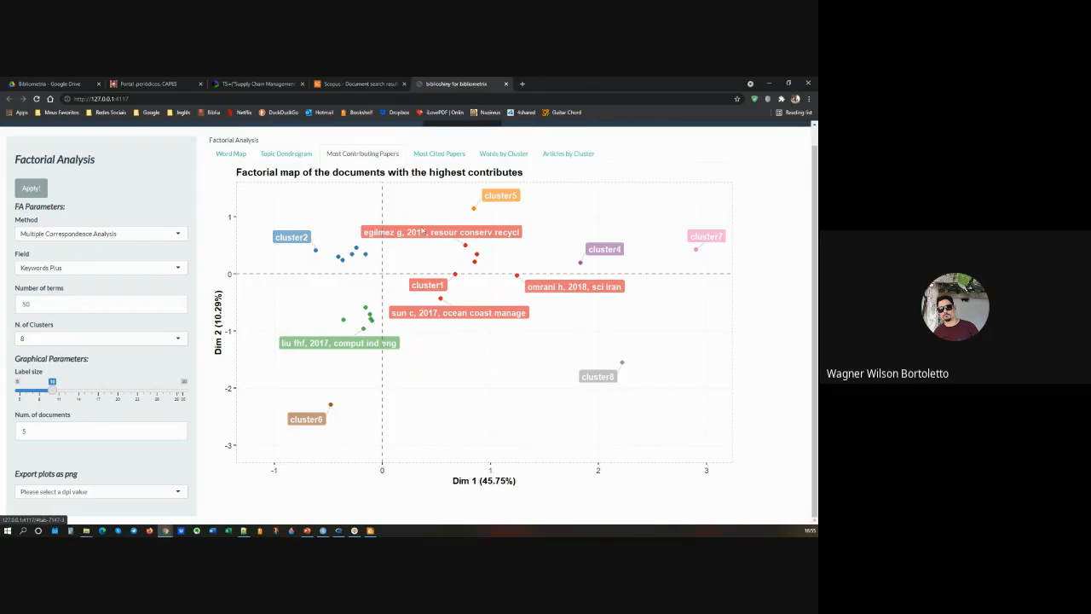
click(441, 154)
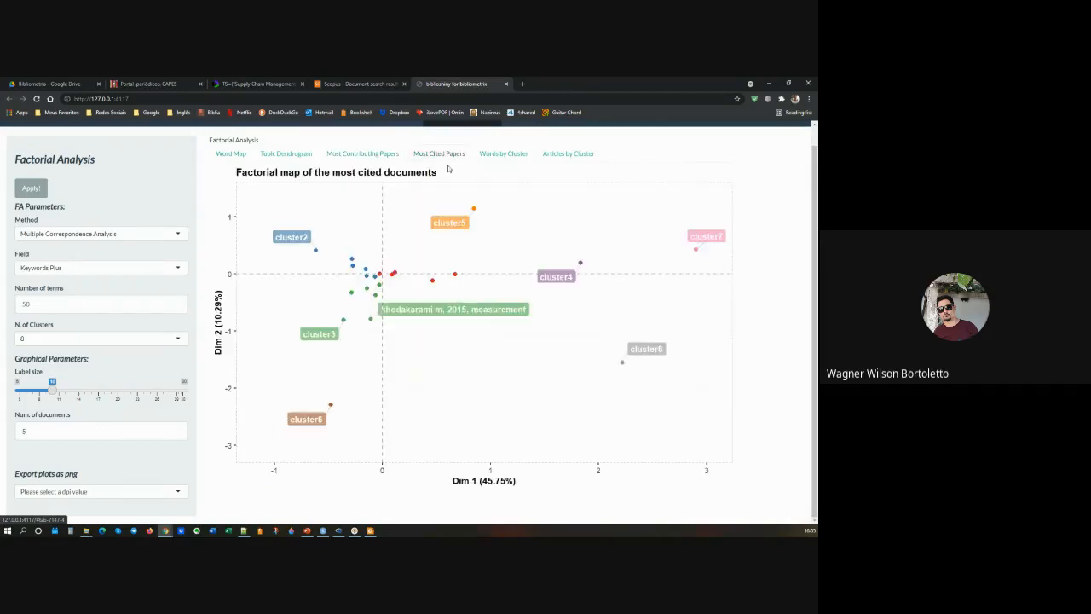
click(516, 161)
click(560, 158)
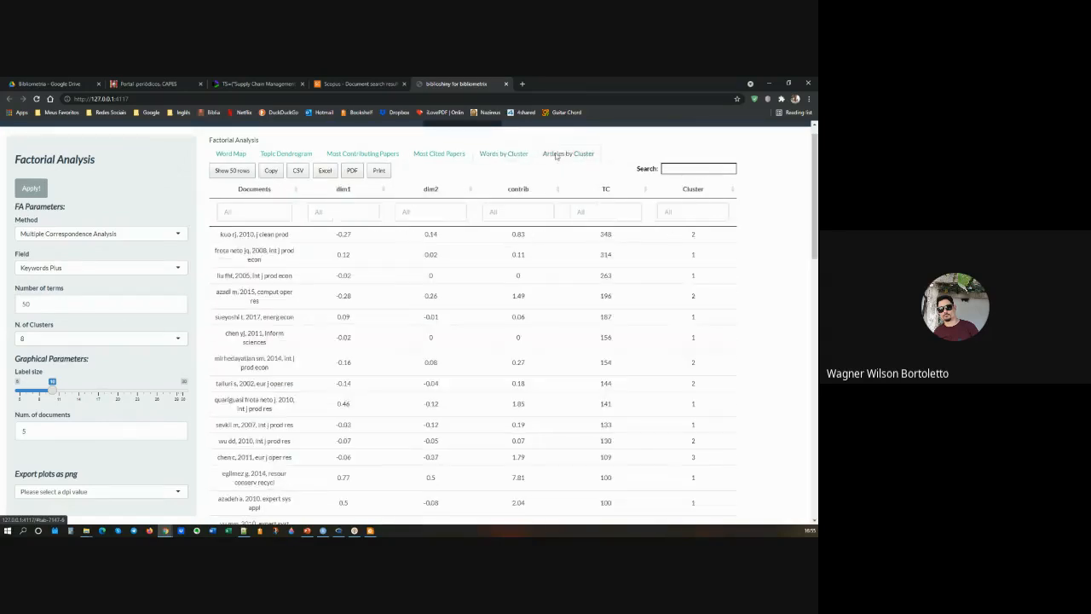
click(230, 154)
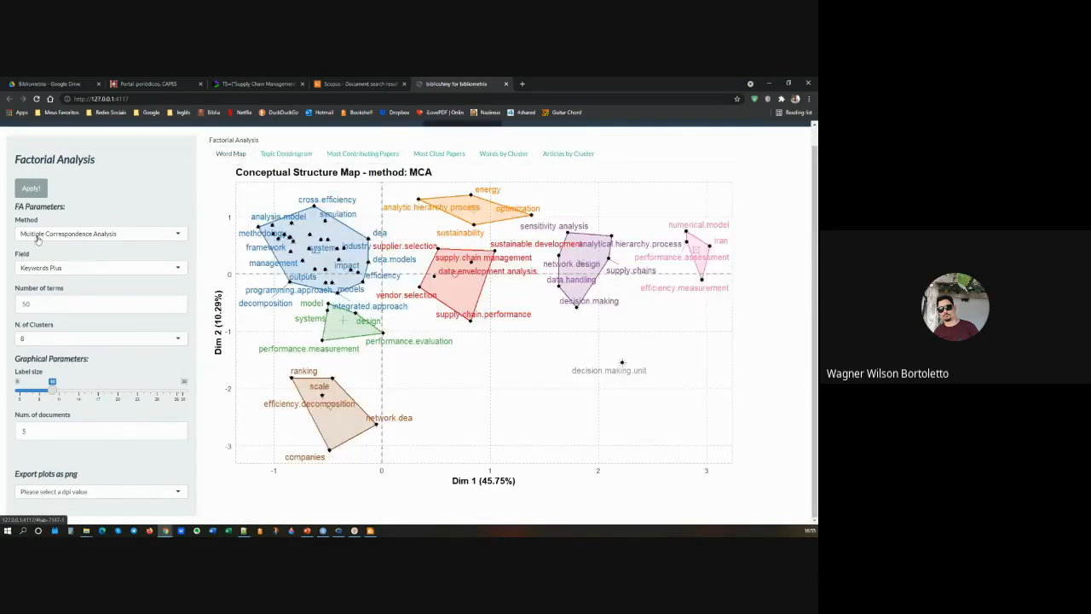
Step: Rerun the Factorial Analysis on the Abstracts field with the number of clusters set to Auto
click(92, 267)
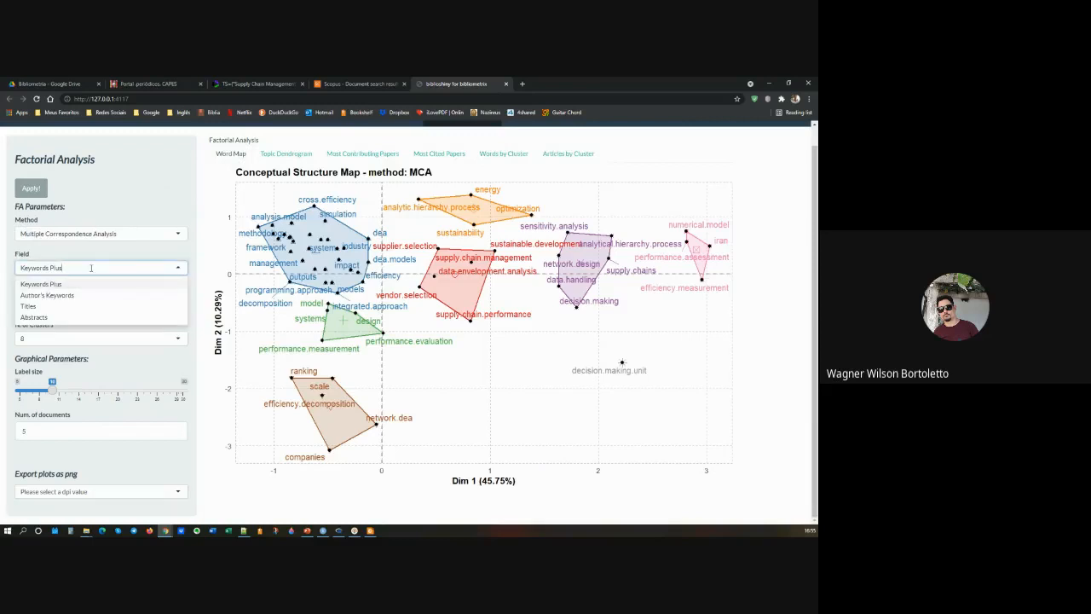
click(48, 318)
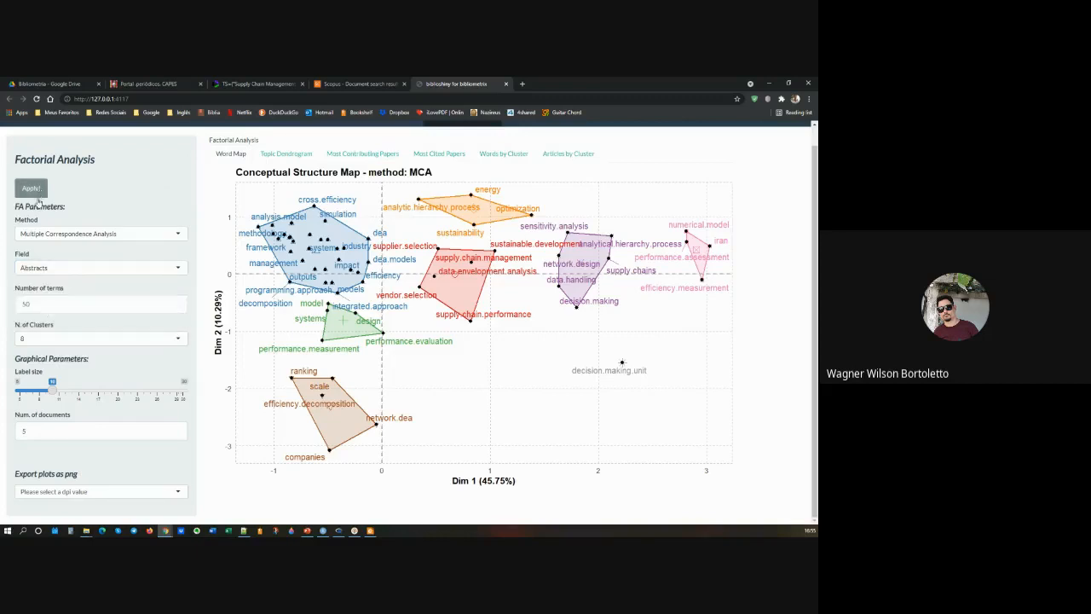
click(63, 339)
scroll(60, 338, up, 2)
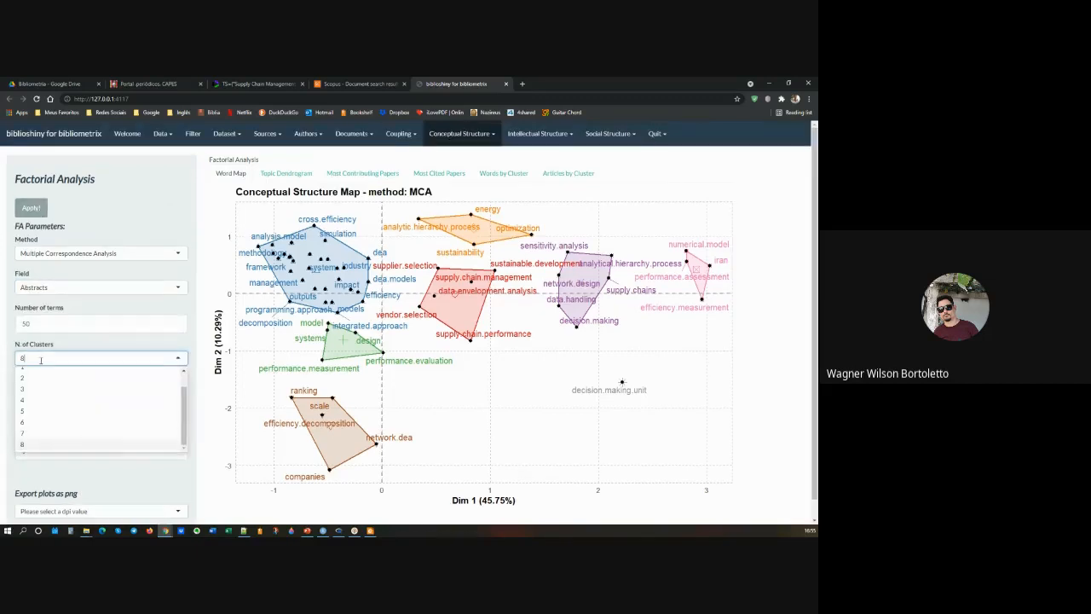
click(42, 373)
click(31, 207)
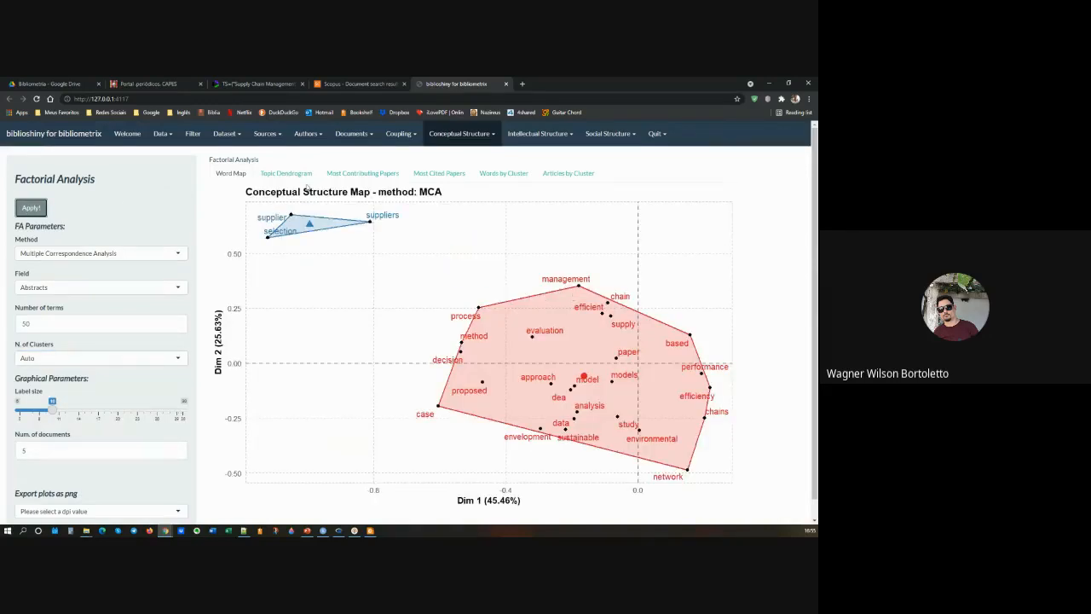
Step: Review the abstracts' Topic Dendrogram, rerun the analysis with 6 clusters and view the Word Map
click(284, 174)
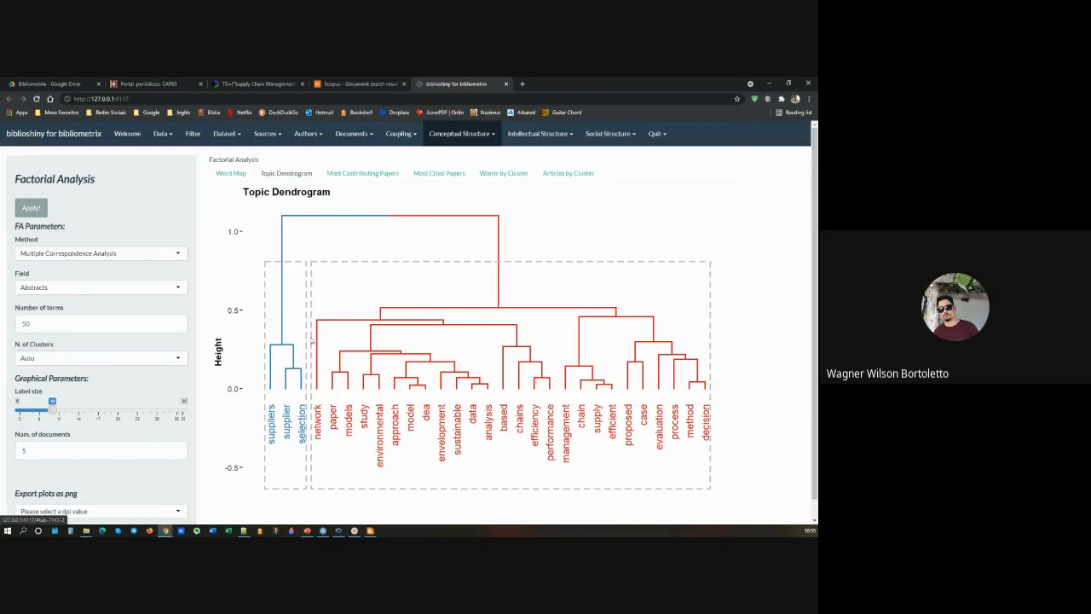
click(69, 366)
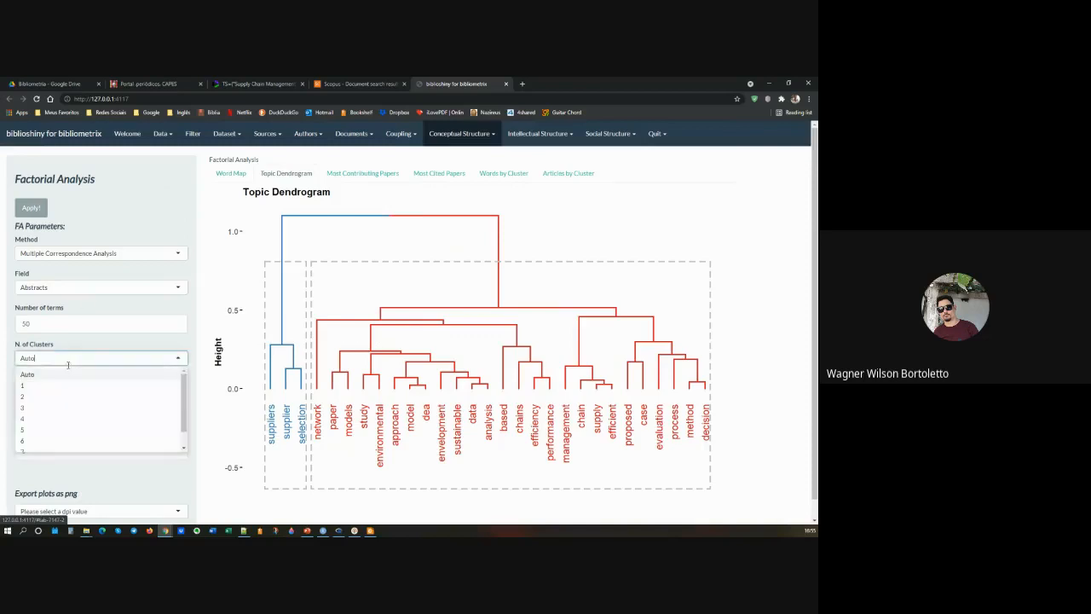
click(42, 444)
click(31, 208)
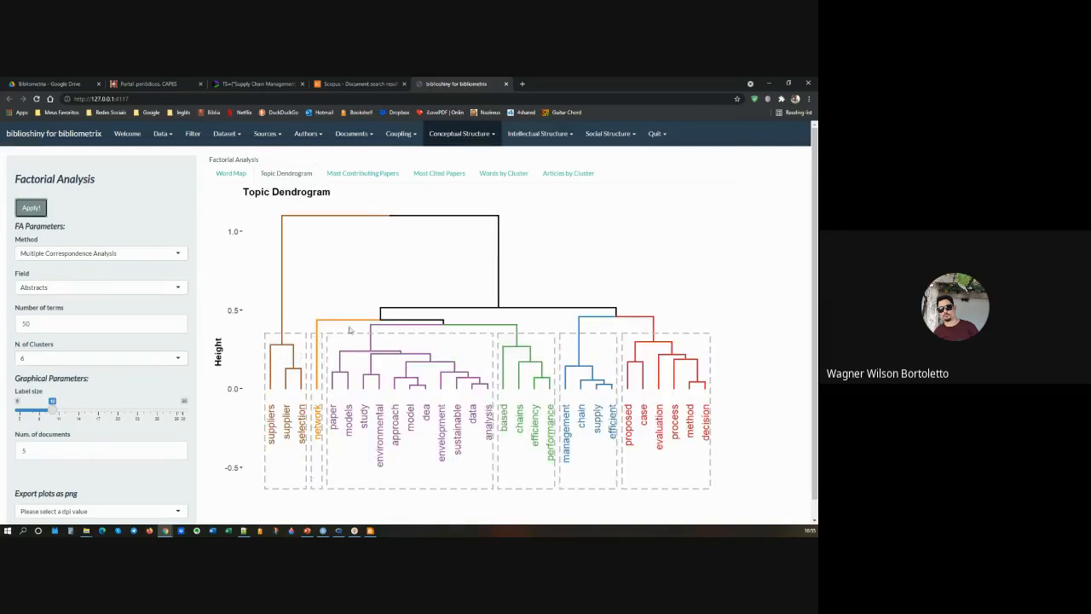
click(238, 173)
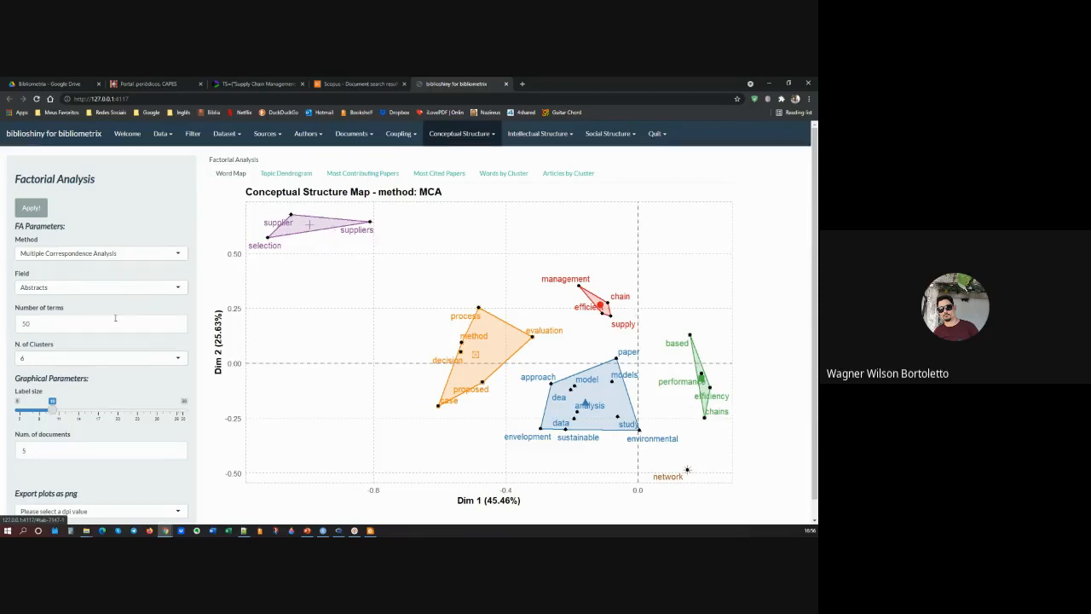
Step: Increase the label size to 17 and regenerate the conceptual structure map
scroll(108, 328, down, 1)
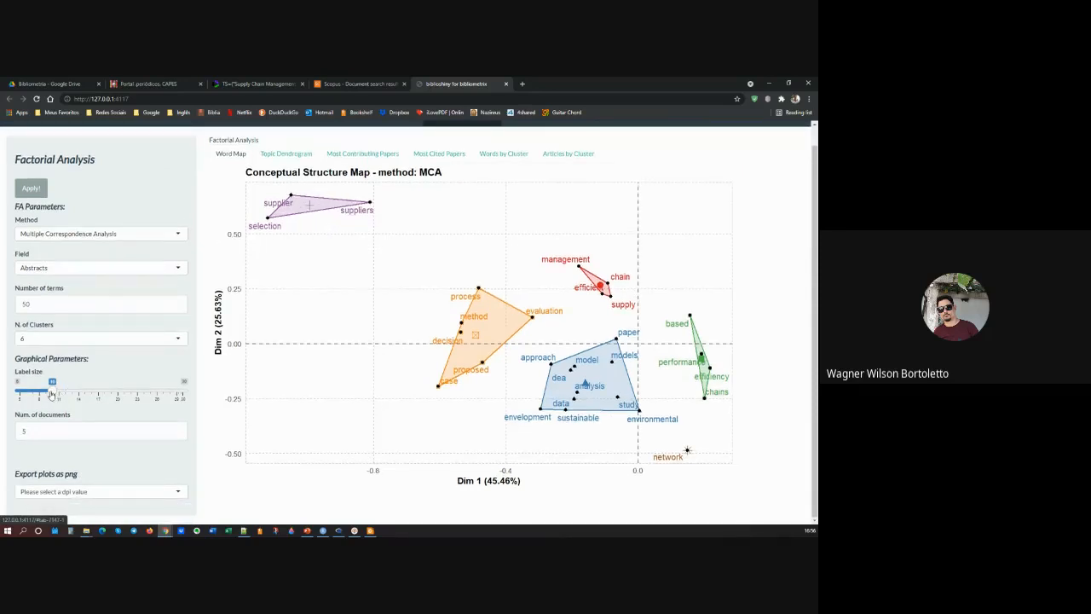
drag(52, 394, 98, 394)
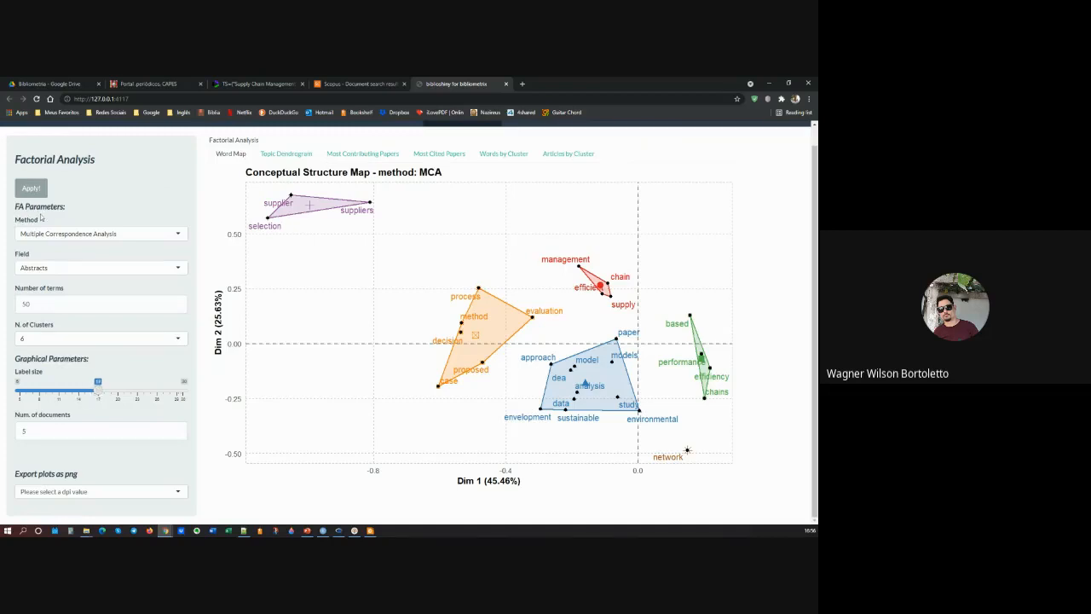
click(32, 189)
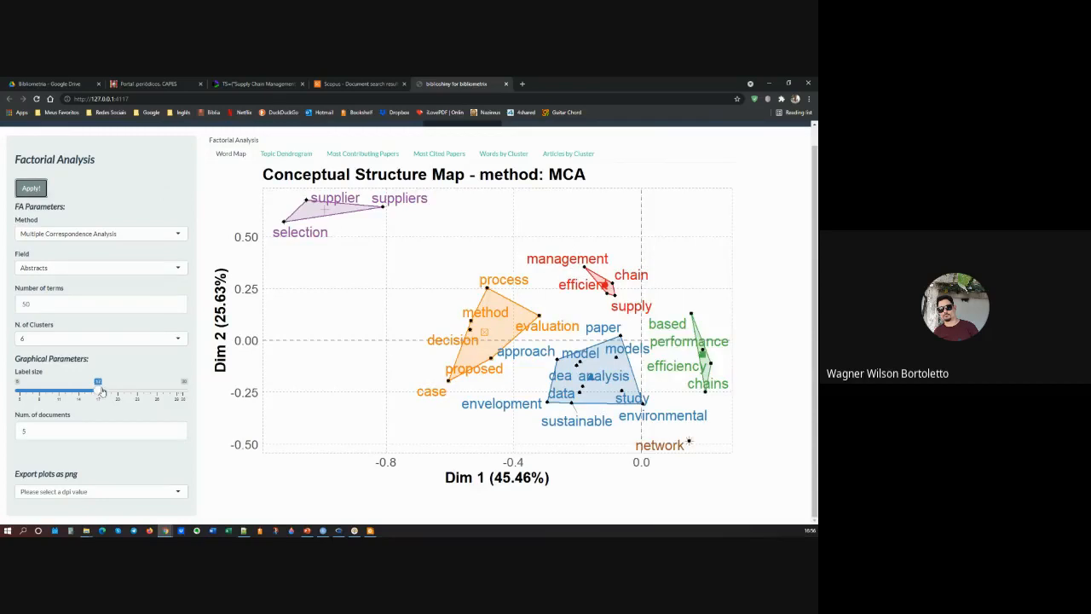
Step: Set the number of documents to 10 and the label size to 11, and regenerate the conceptual structure map
click(50, 431)
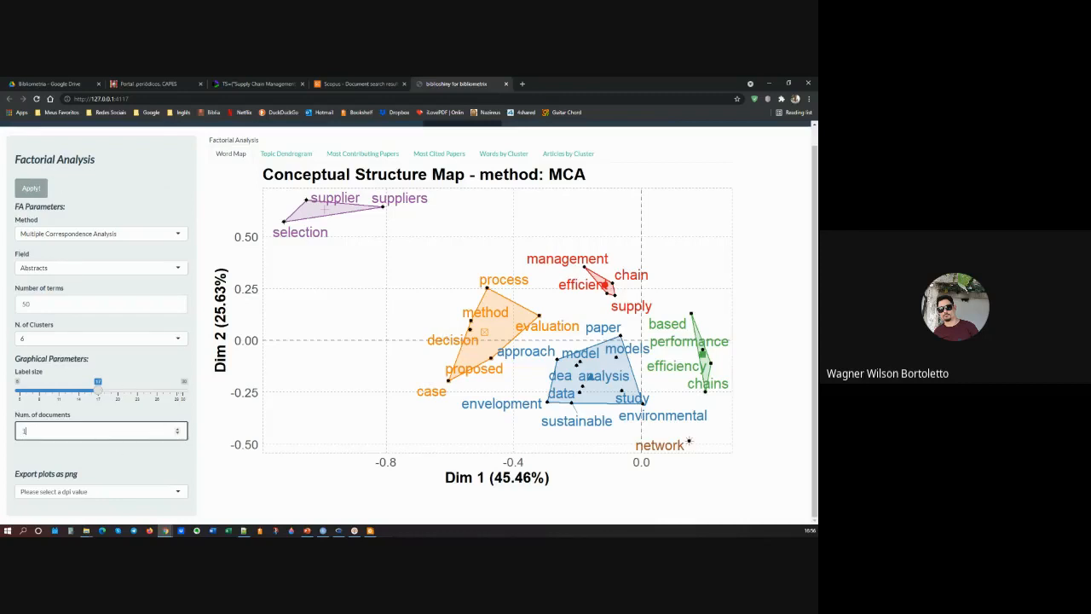
click(30, 187)
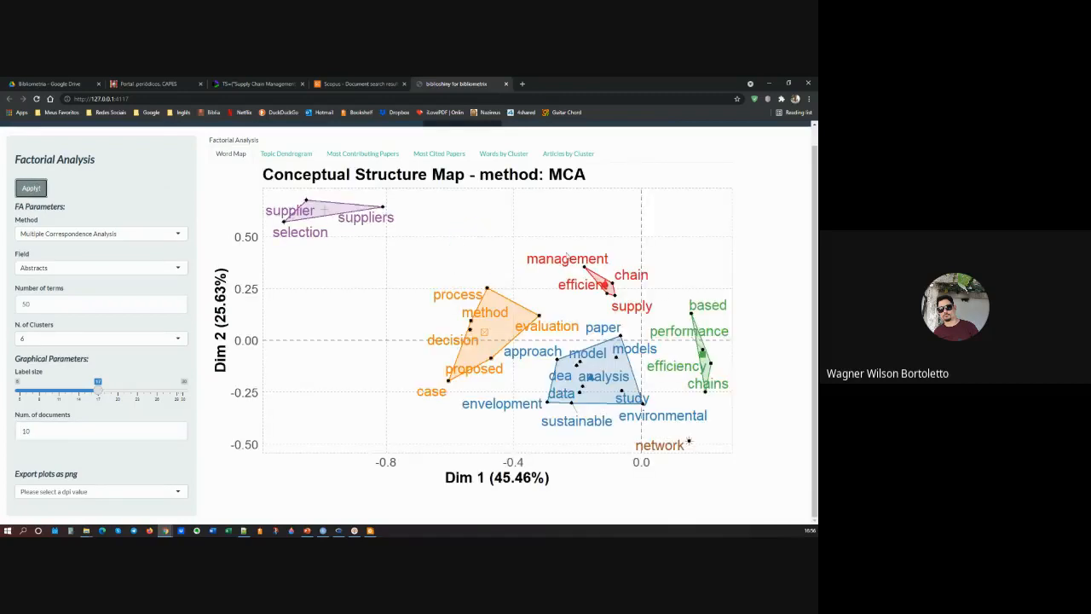
drag(97, 390, 58, 394)
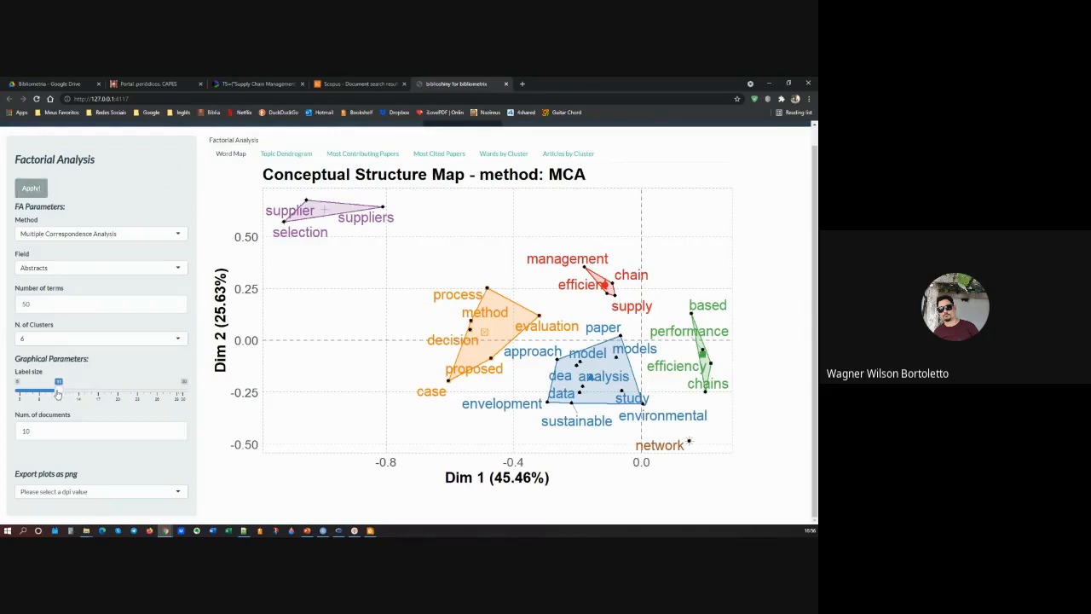
click(31, 188)
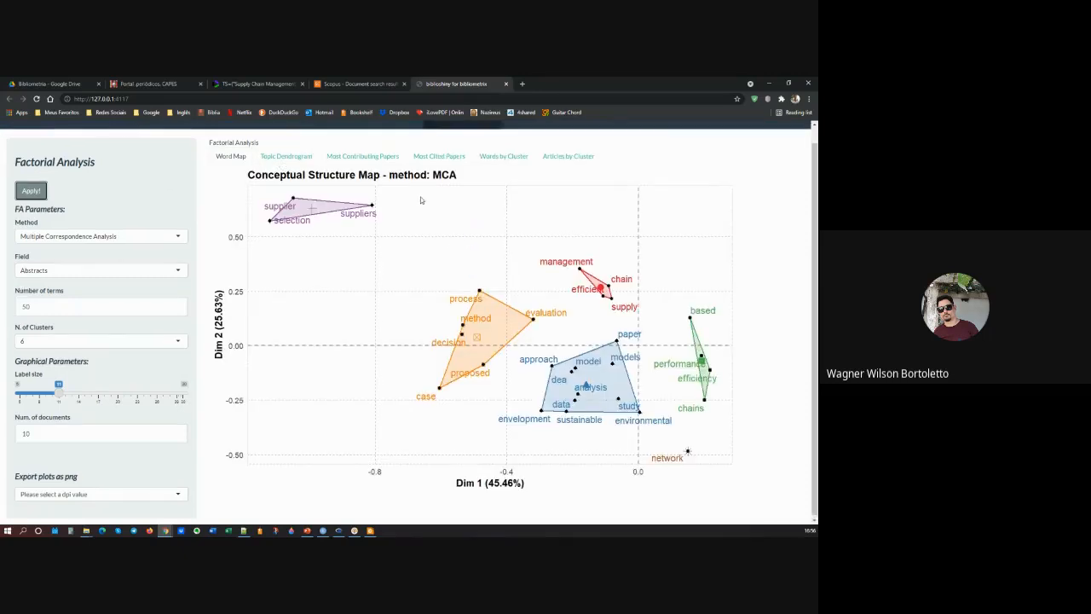
scroll(421, 199, up, 1)
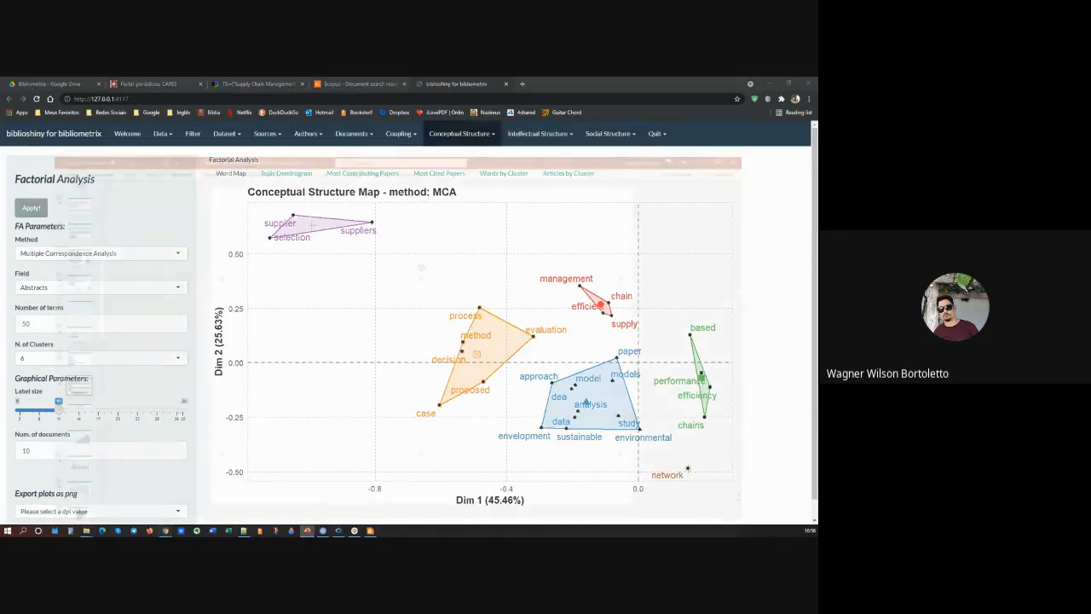
Step: Switch to the PowerPoint presentation and browse the example analysis slides up to the one on Louvain clustering
key(alt+Tab)
click(158, 345)
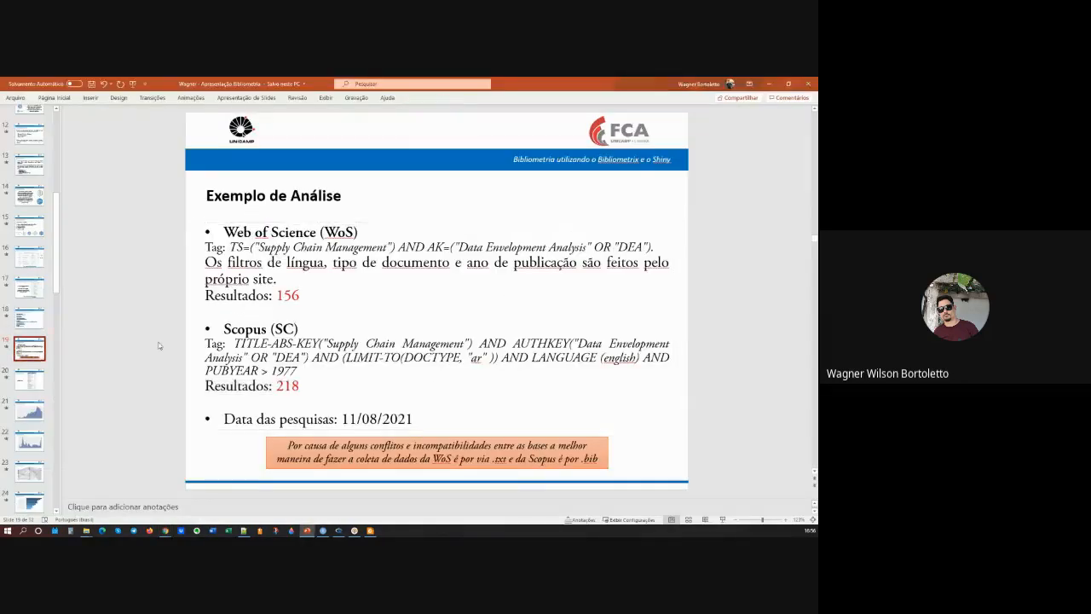
key(Page_Down)
key(Page_Down)
key(Page_Down)
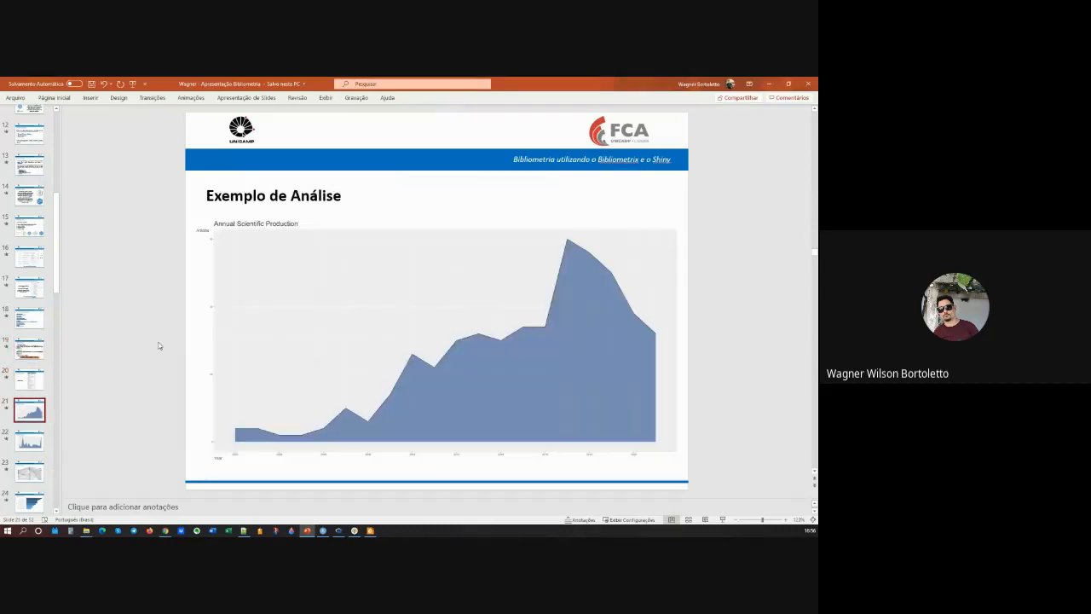
key(Page_Down)
key(Page_Down)
key(Page_Down)
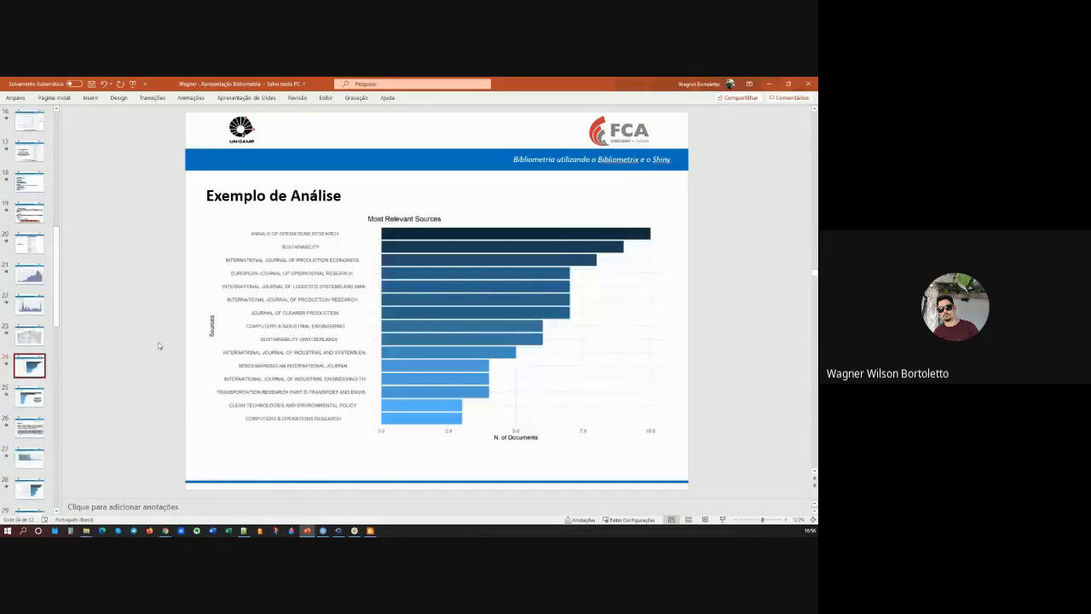
key(Page_Down)
key(Page_Down)
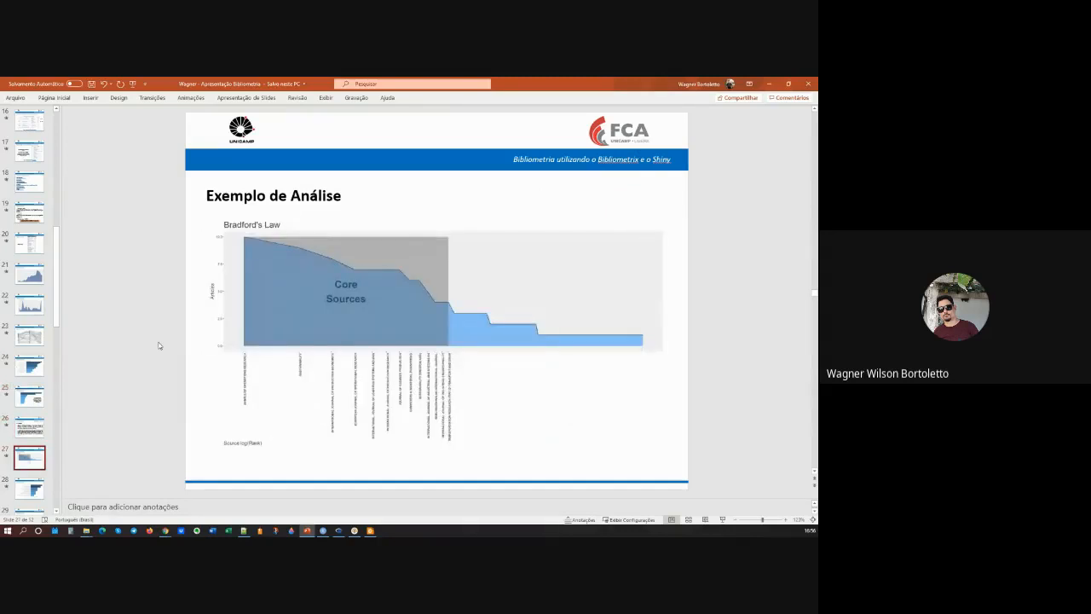
key(Page_Down)
key(Page_Down)
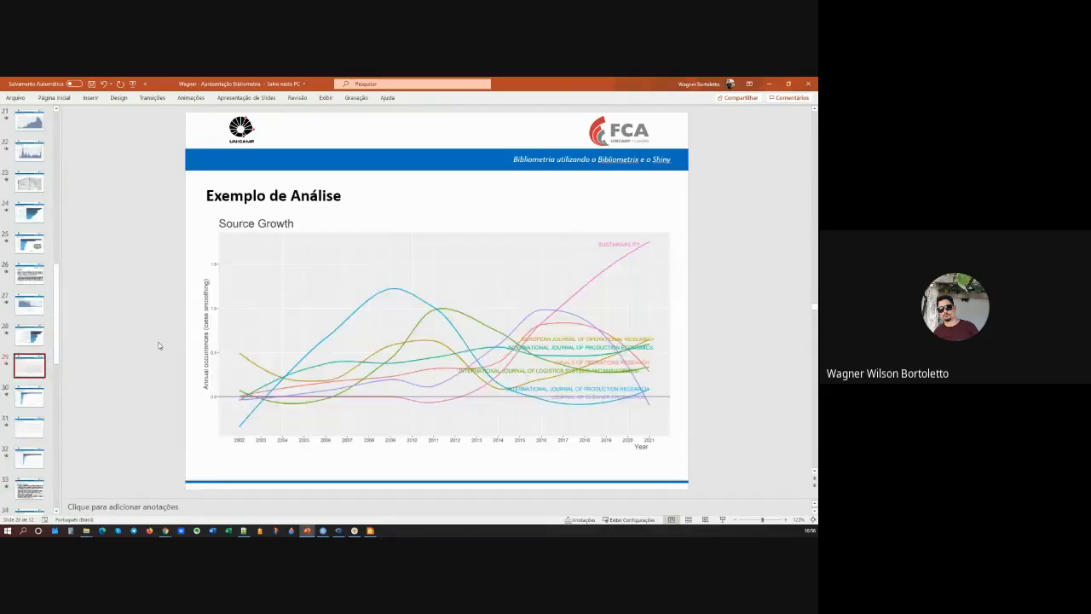
key(Page_Down)
key(Page_Down)
key(Page_Down)
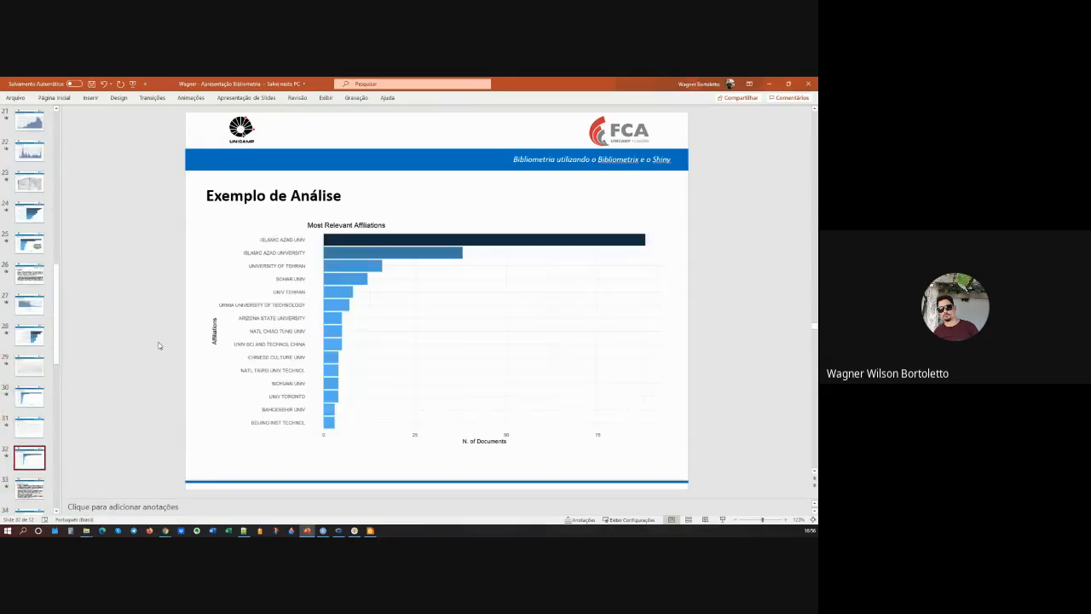
key(Page_Down)
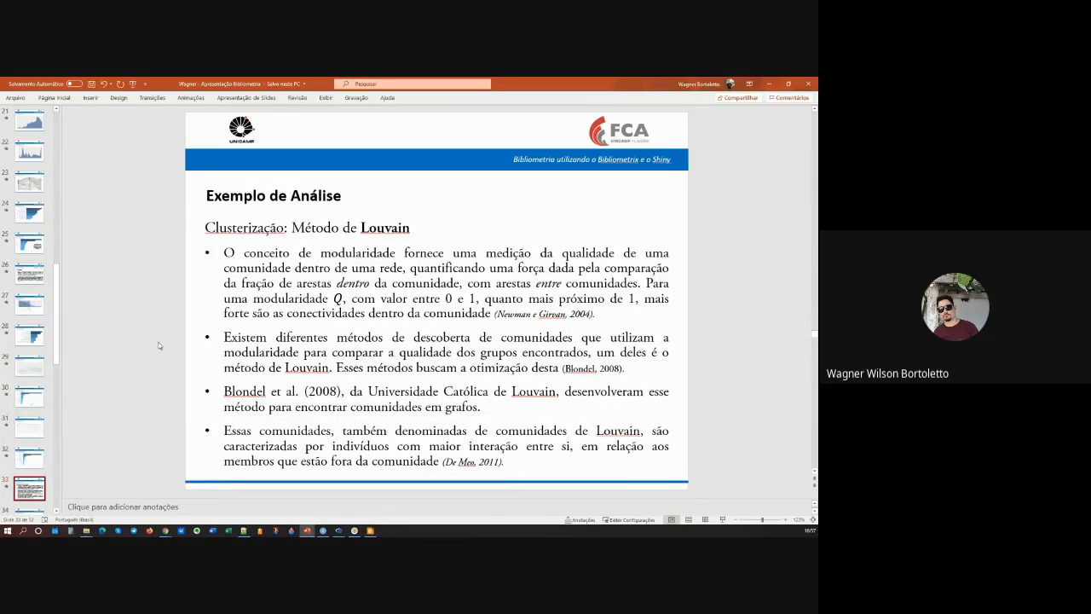
Step: Switch to biblioshiny in Chrome, open the Social Structure Collaboration Network and review the clustering algorithm options, keeping Louvain selected
mouse_move(165, 531)
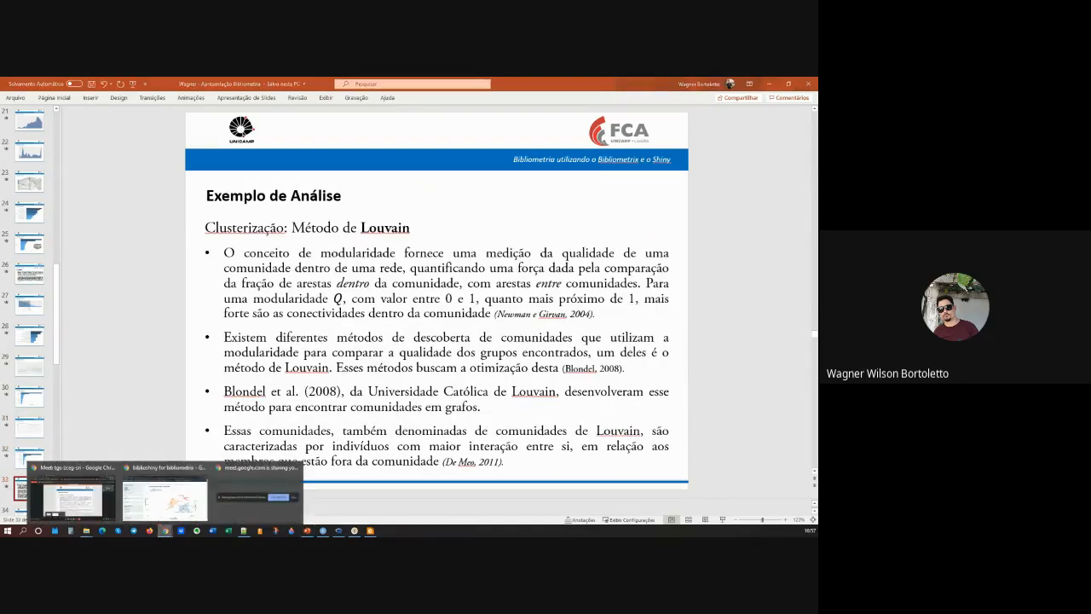
click(168, 495)
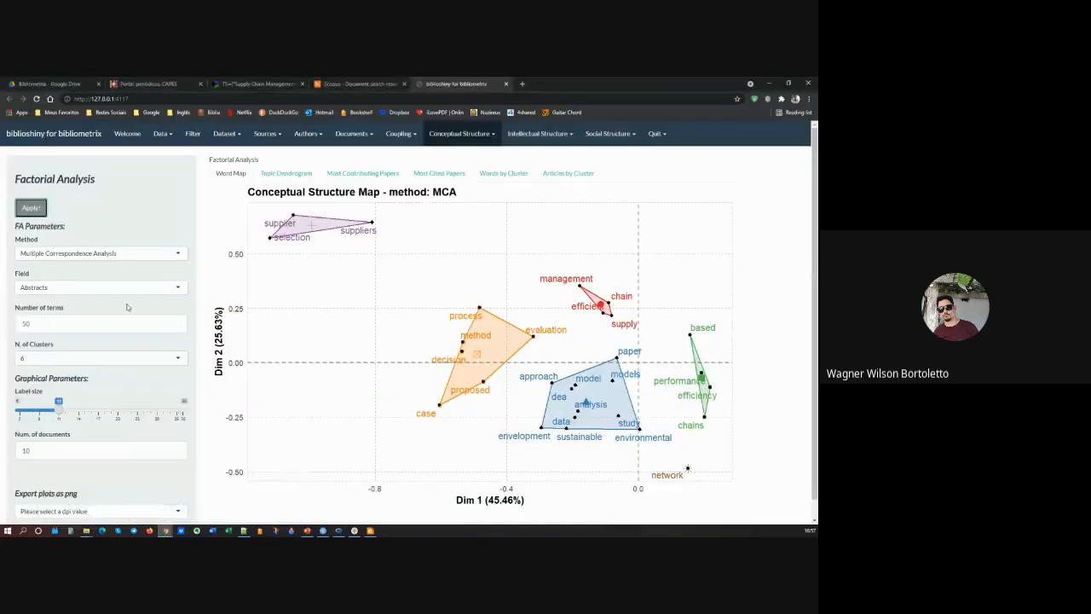
scroll(111, 353, down, 1)
scroll(116, 360, up, 1)
click(553, 136)
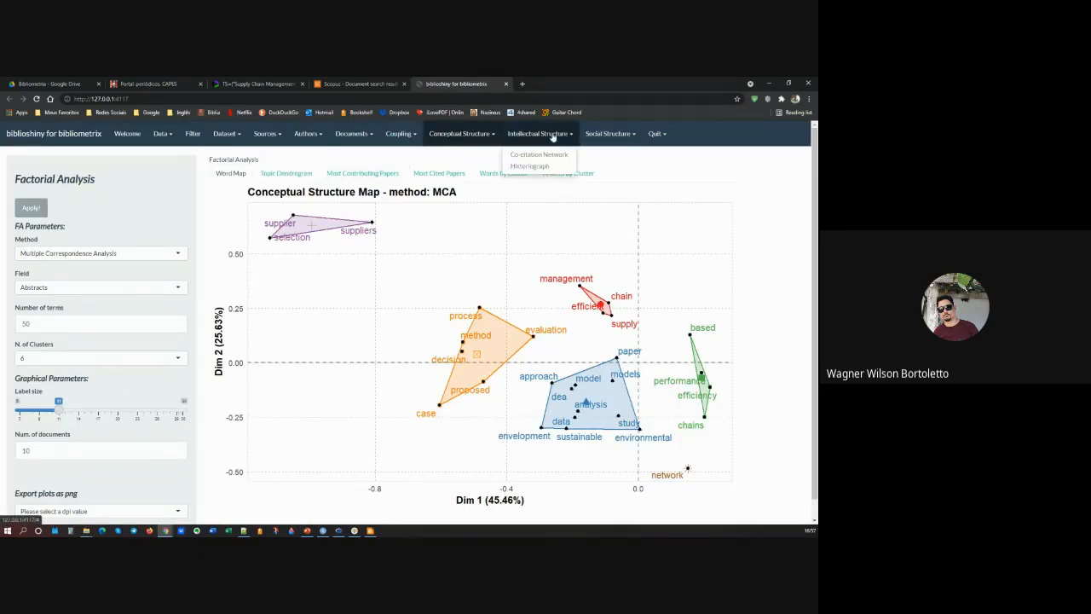
click(620, 135)
click(620, 155)
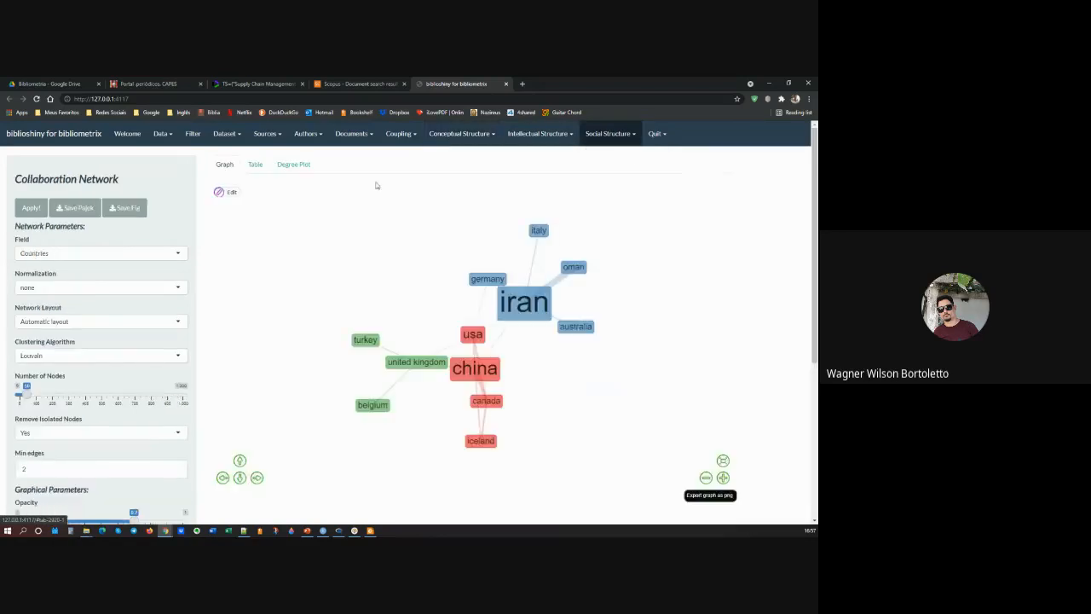
click(31, 358)
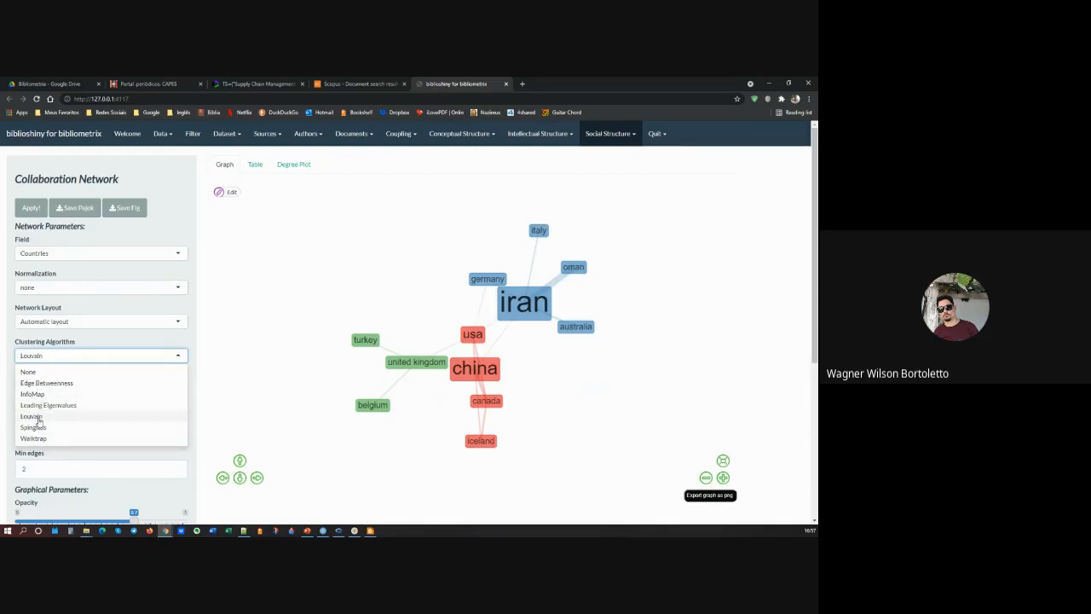
click(37, 417)
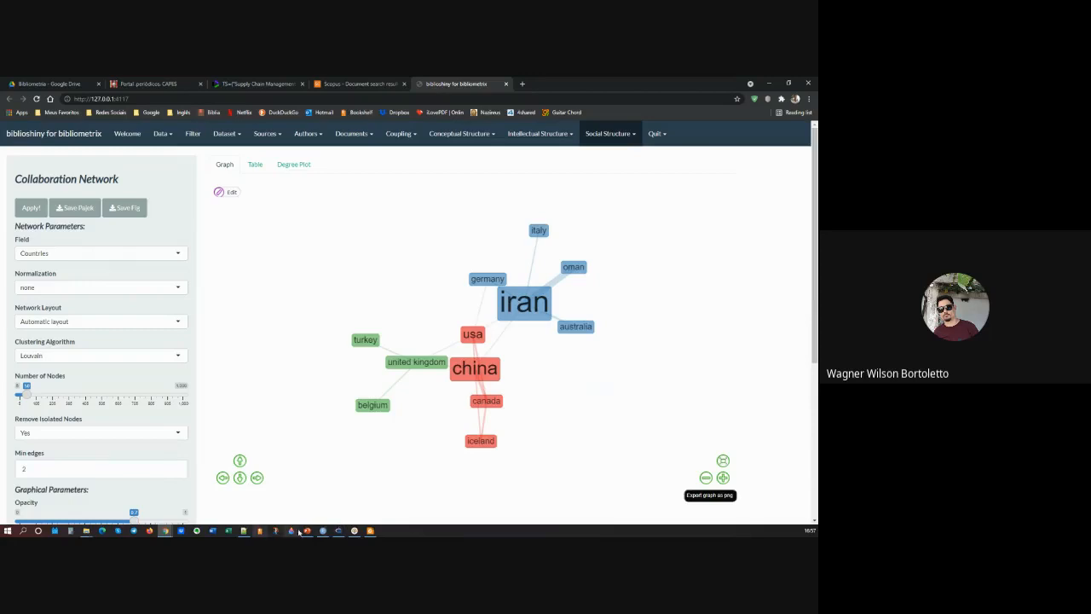
Step: Switch to the PowerPoint presentation and review the slides following Louvain clustering, from the author collaboration network to the Most Cited Countries and Corresponding Author's Country charts
click(307, 531)
scroll(28, 392, down, 4)
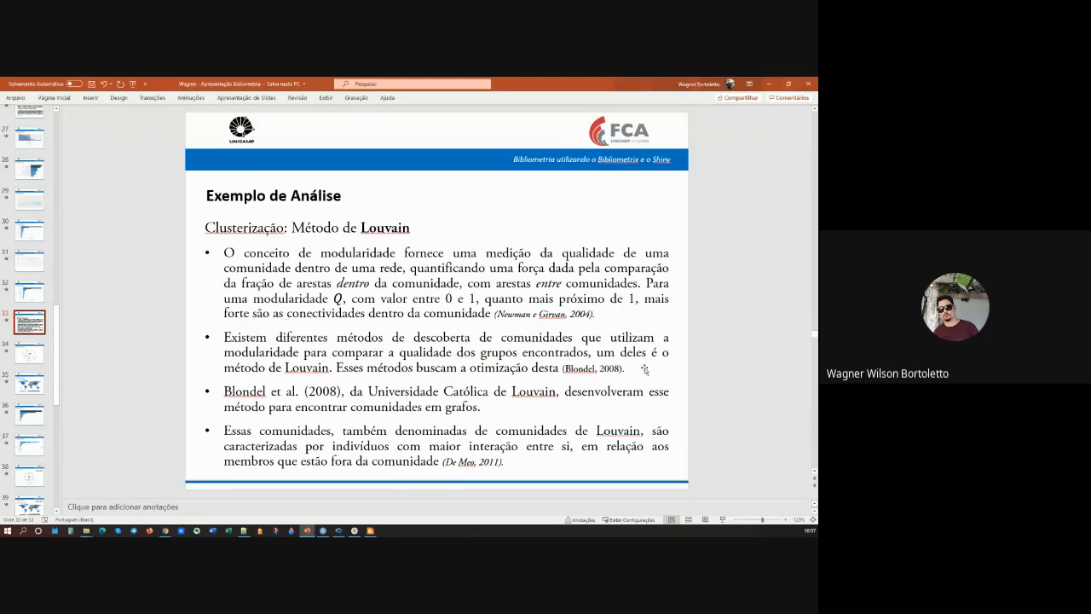
click(31, 362)
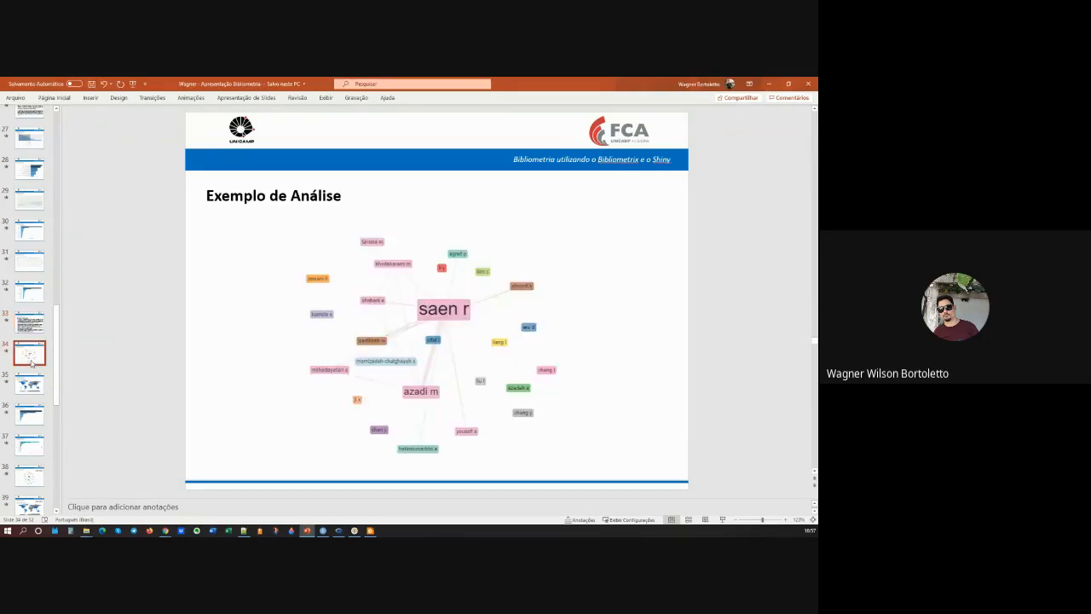
key(Up)
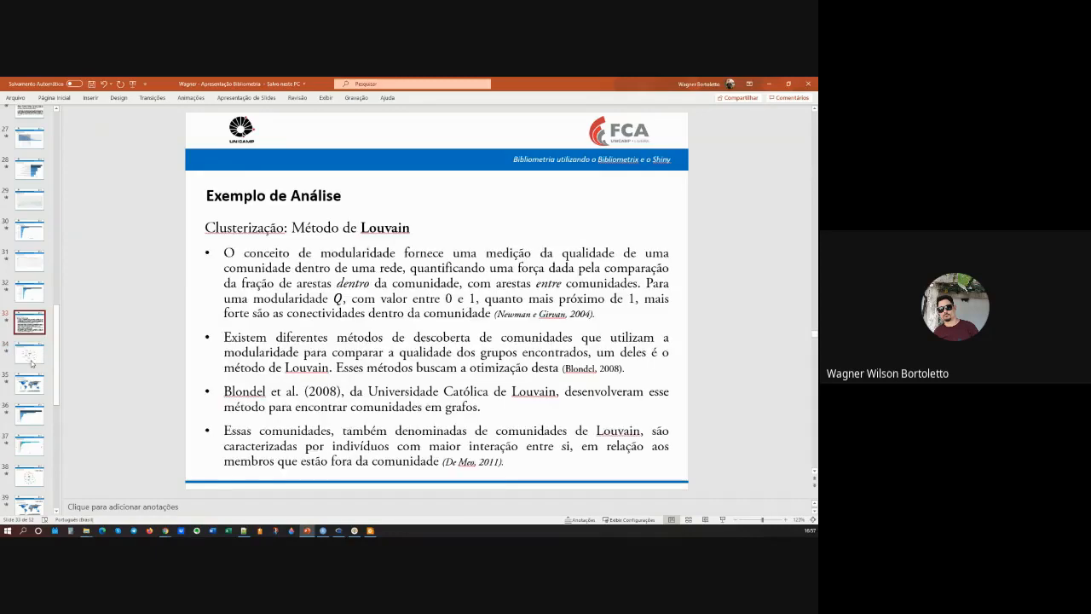
key(Down)
key(Down)
key(Down)
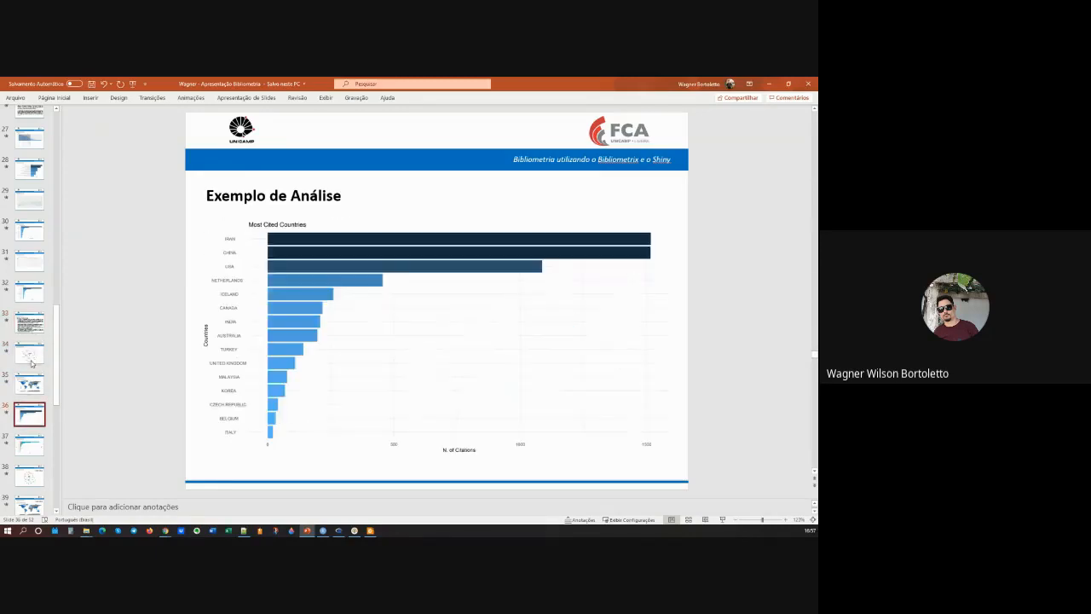
key(Down)
key(Up)
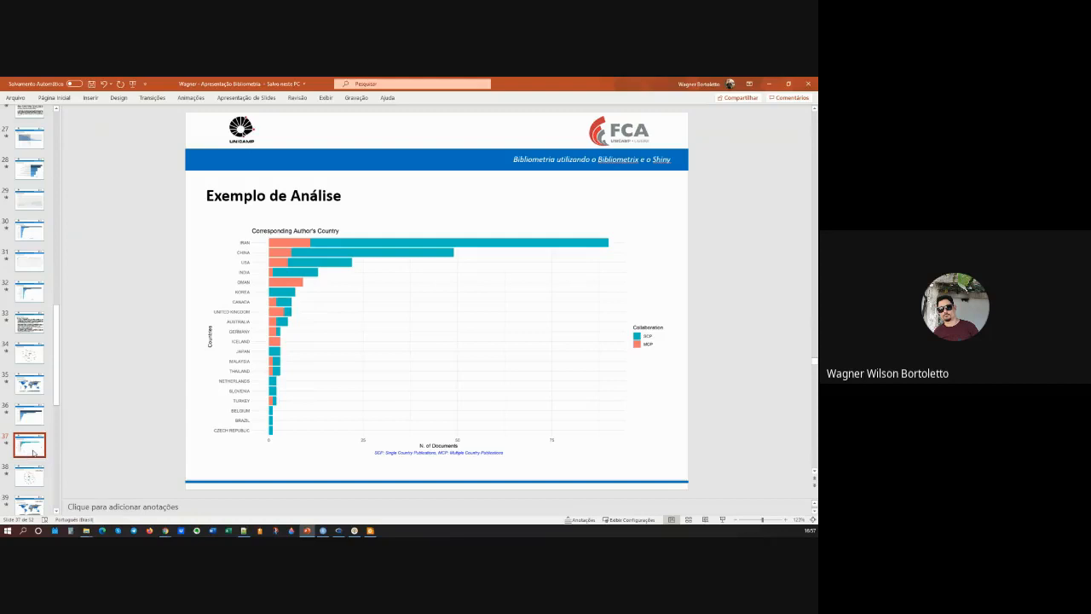
Step: Browse the slides from the country collaboration network through Most Cited References and the co-citation network to the authors' keywords chart
key(Down)
key(Down)
key(Down)
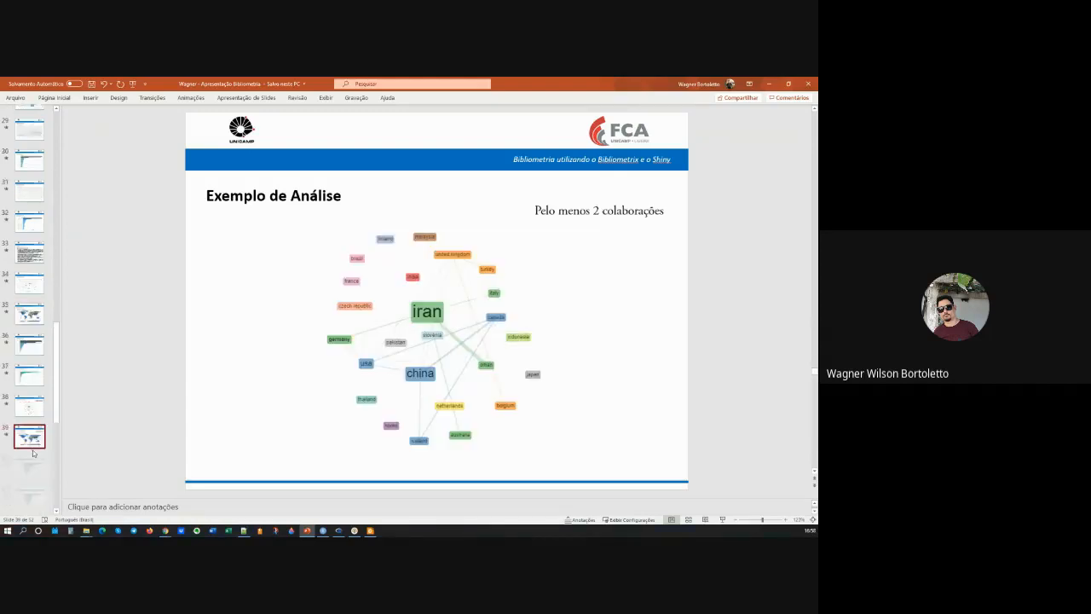
key(Down)
key(Down)
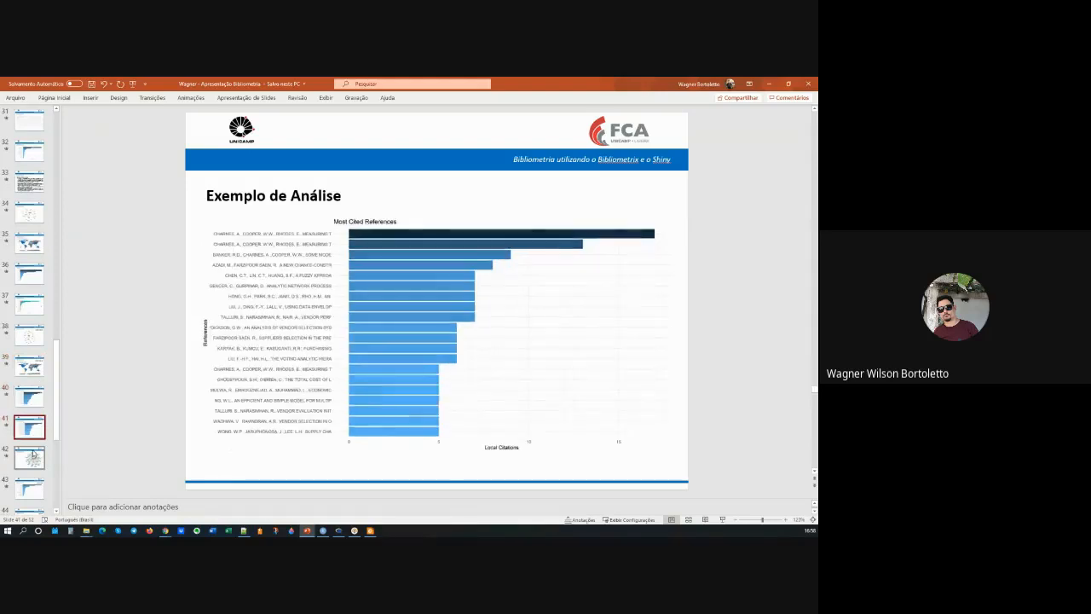
key(Down)
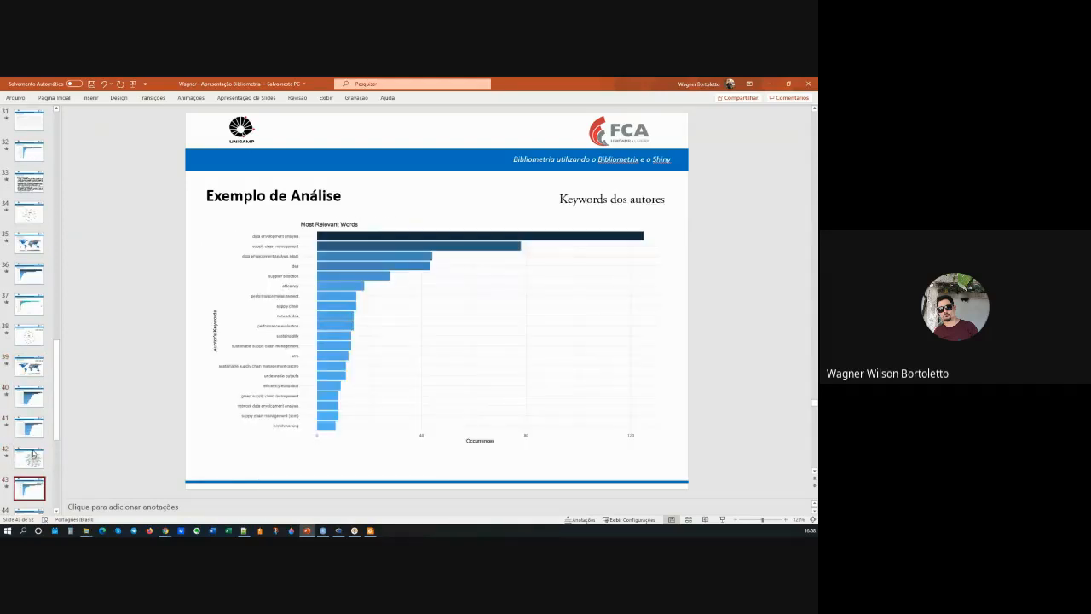
key(Up)
key(Down)
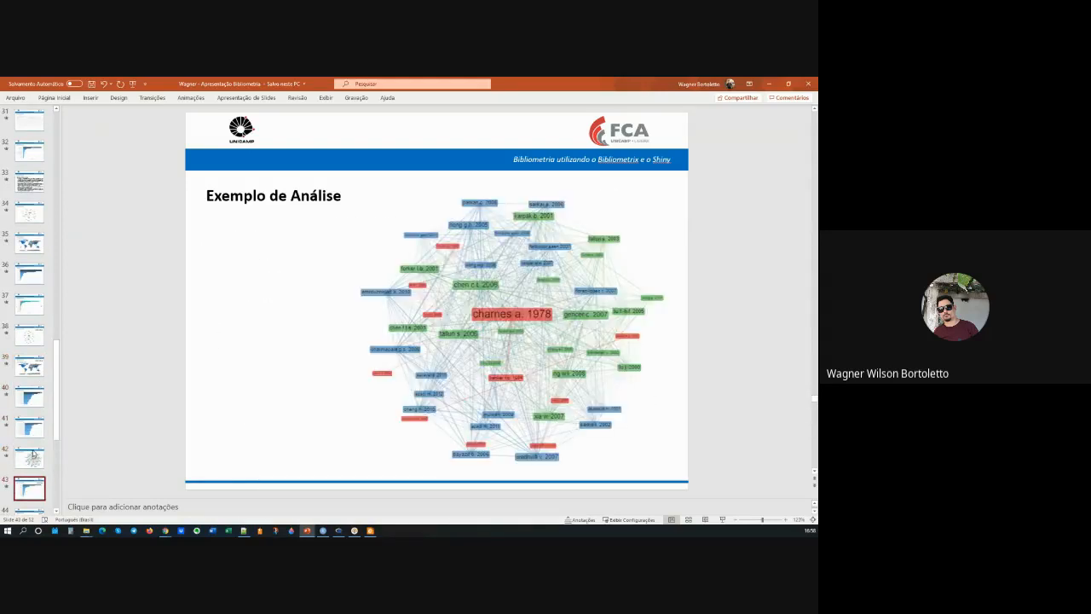
Step: Review the Keywords Plus slides, comparing the word cloud with the tree map and ending on the Word Growth chart
key(Down)
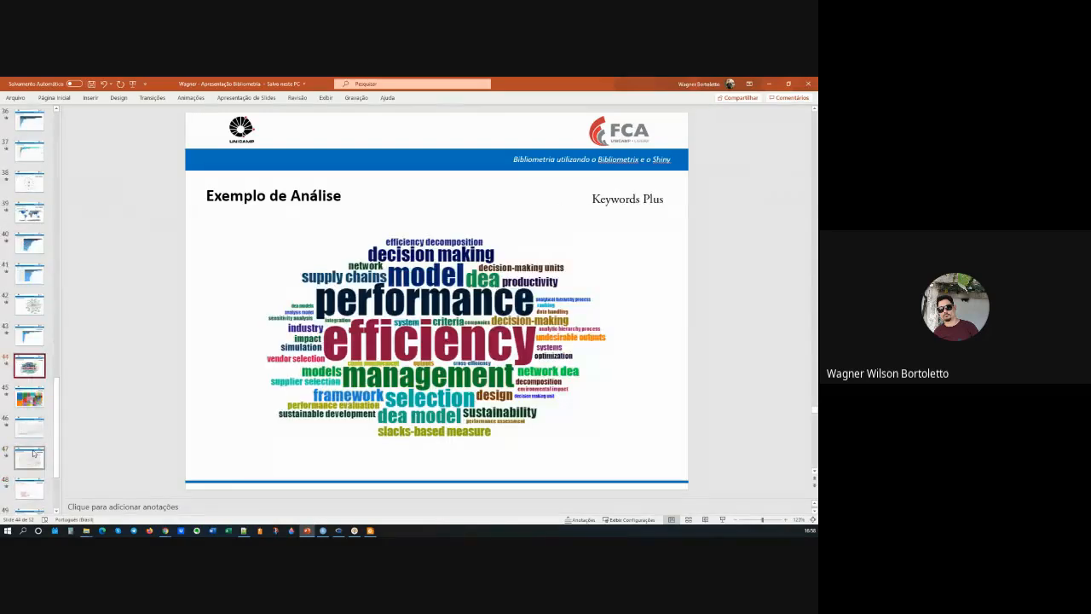
key(Down)
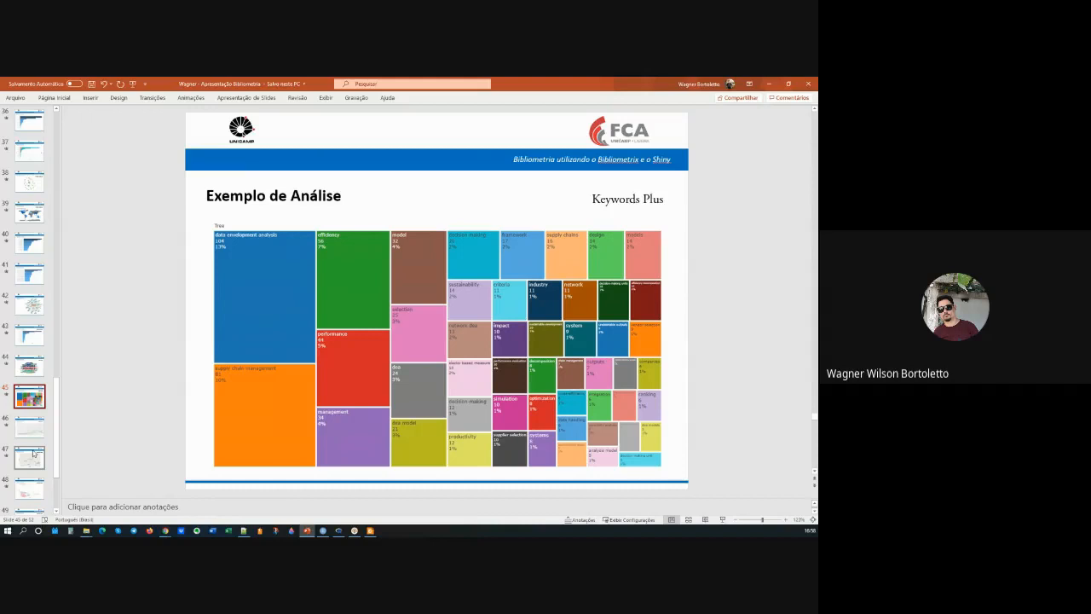
key(Up)
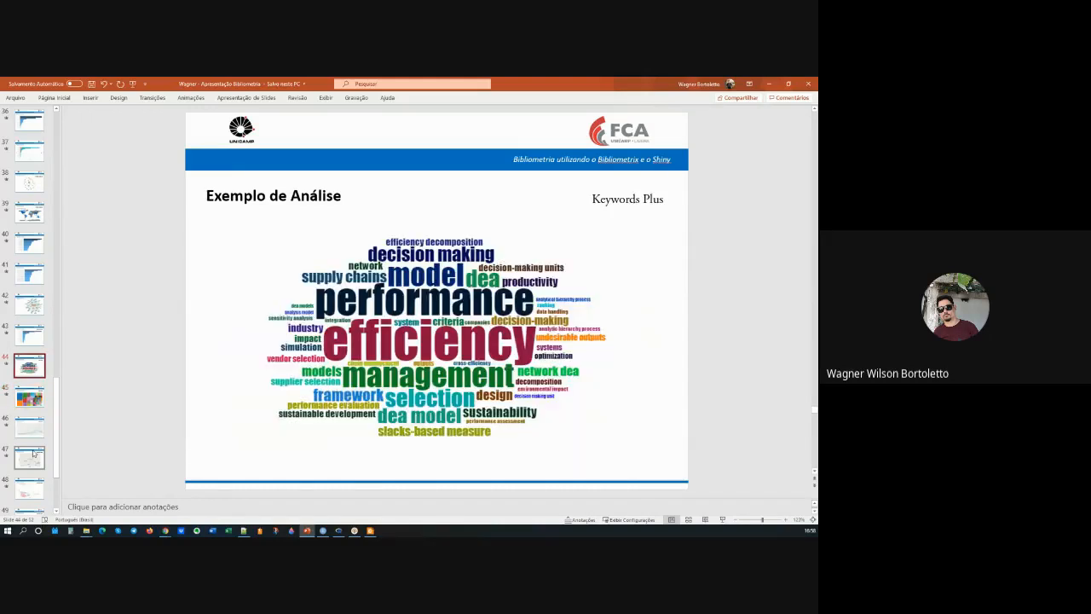
key(Down)
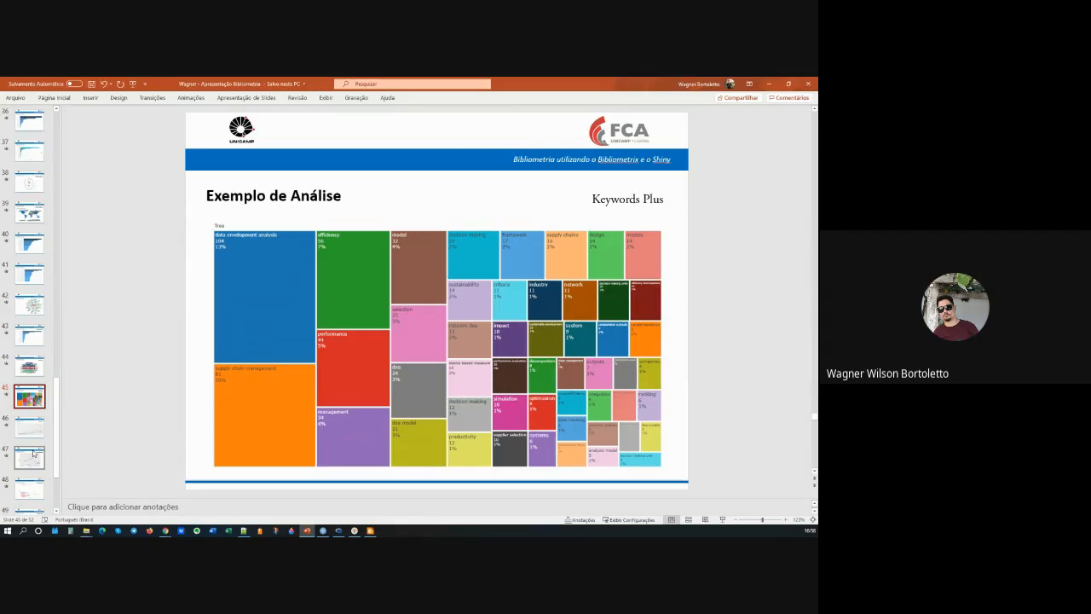
key(Down)
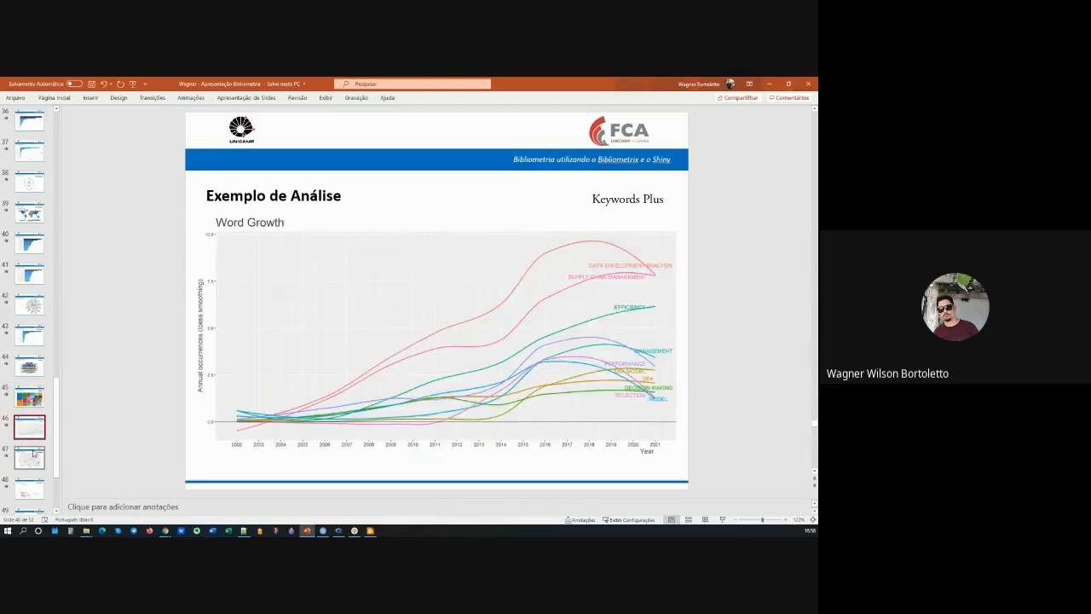